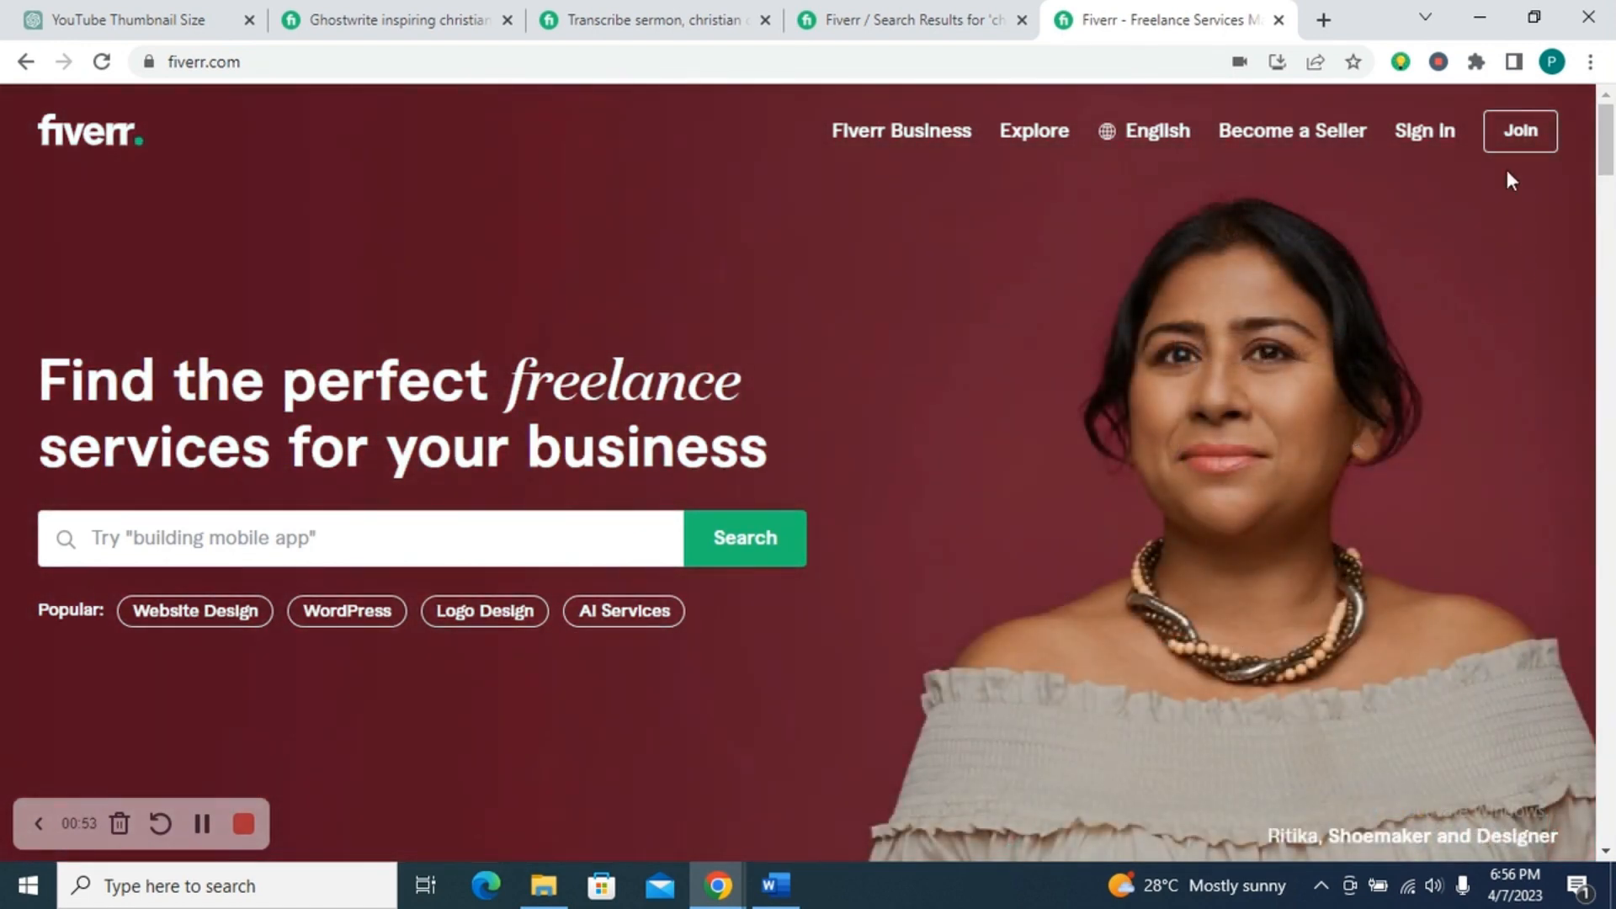
Step: Join Fiverr with the existing Google account and reach the username step
{"action": "left_click", "coordinate": [1506, 143]}
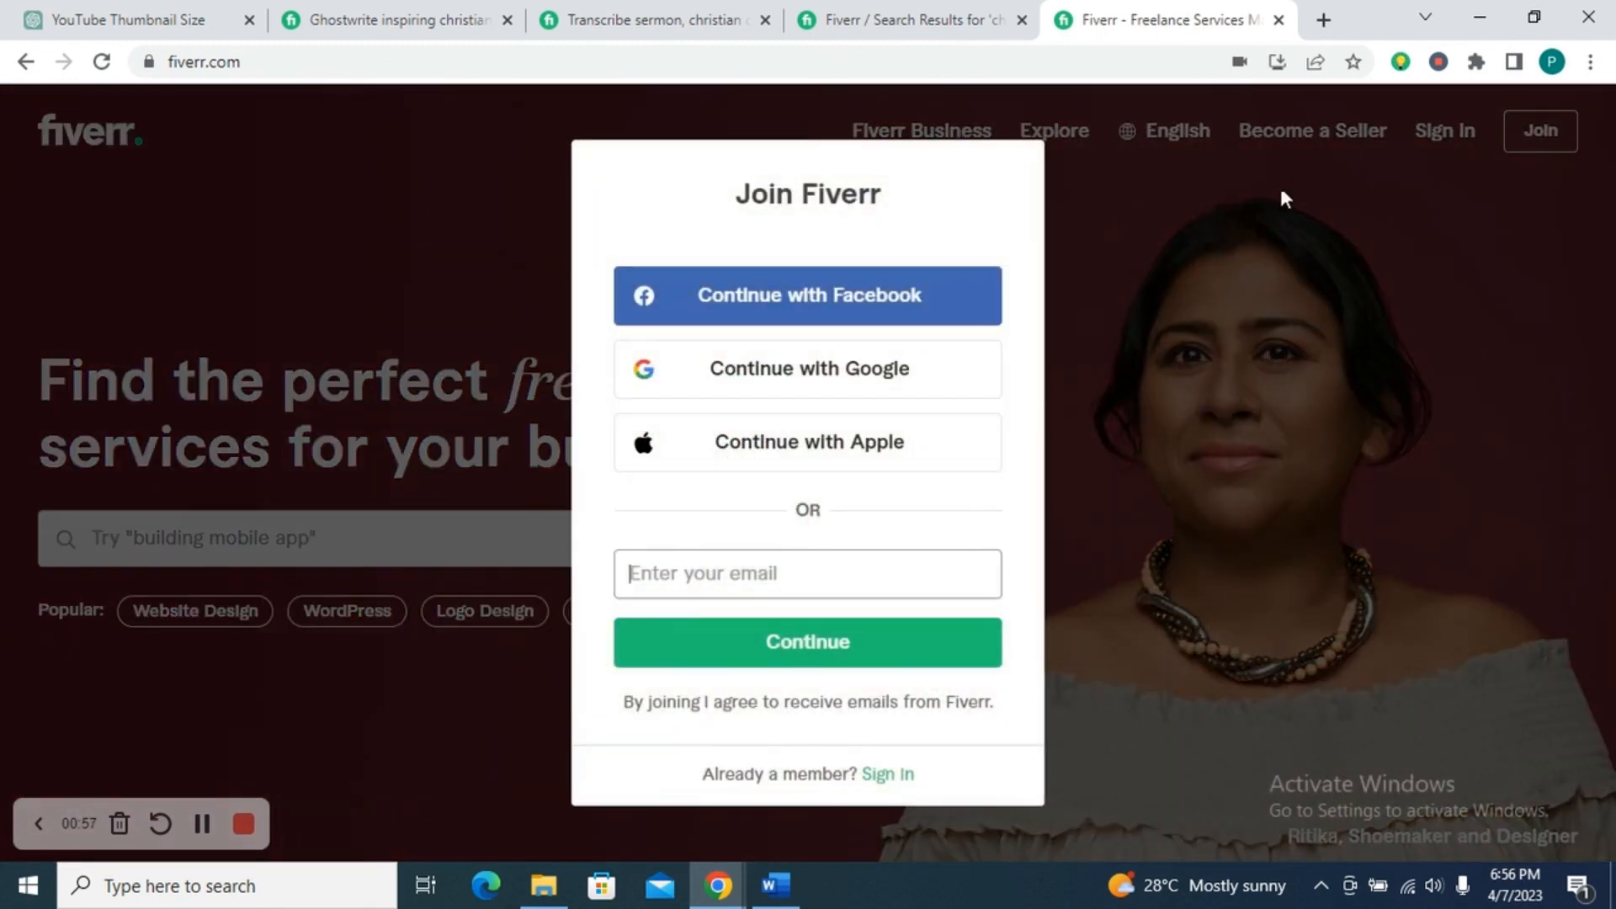
{"action": "left_click", "coordinate": [893, 368]}
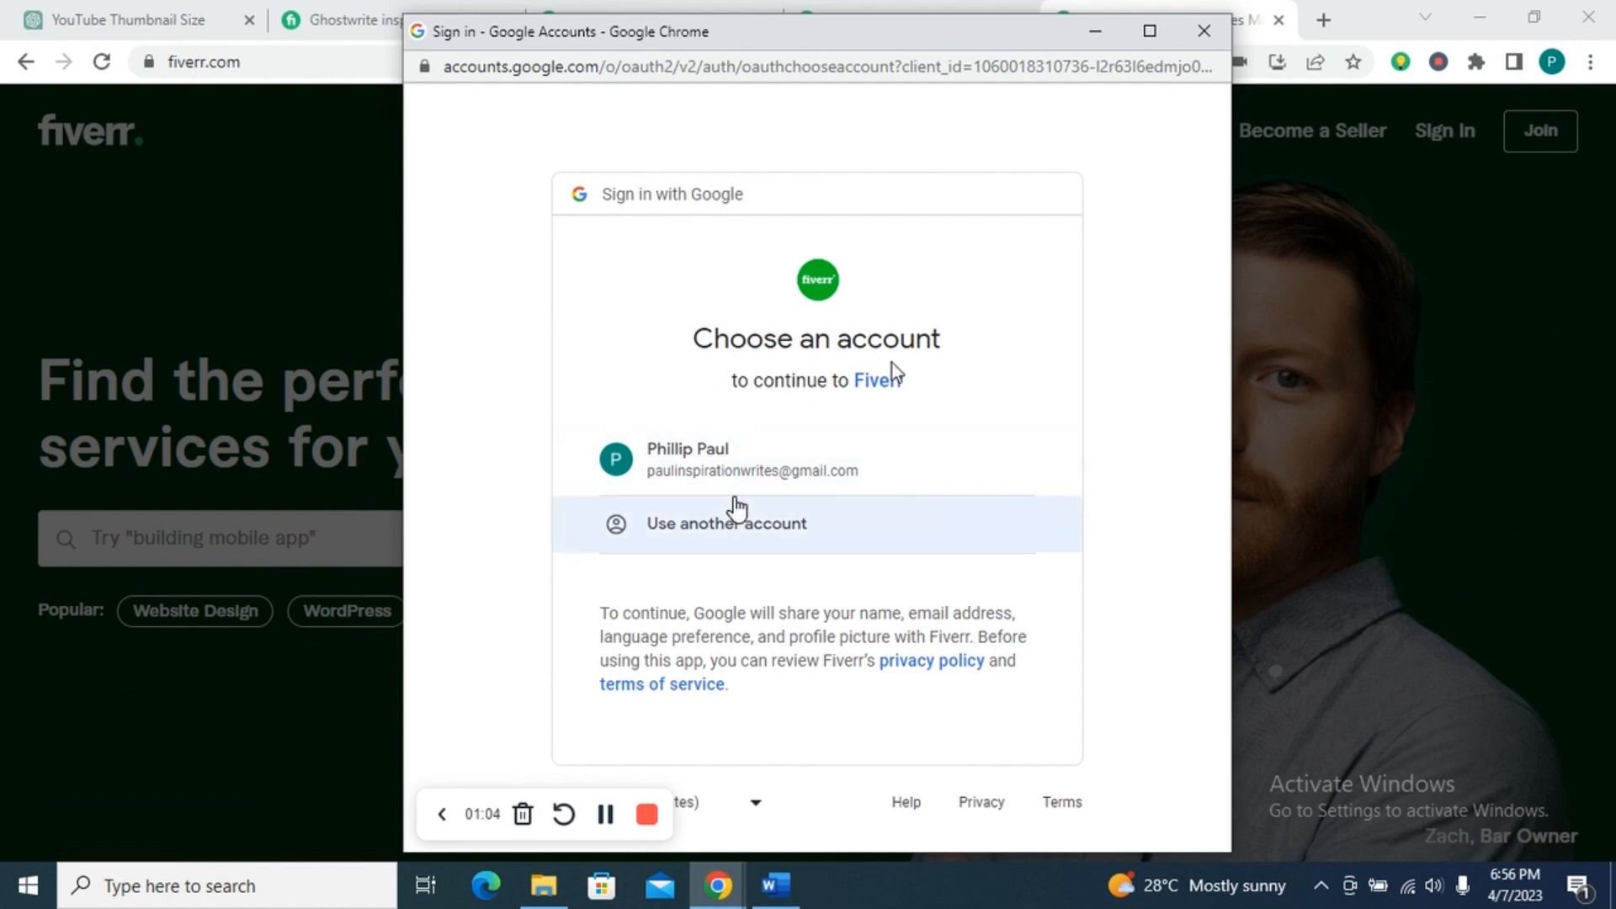
{"action": "left_click", "coordinate": [734, 472]}
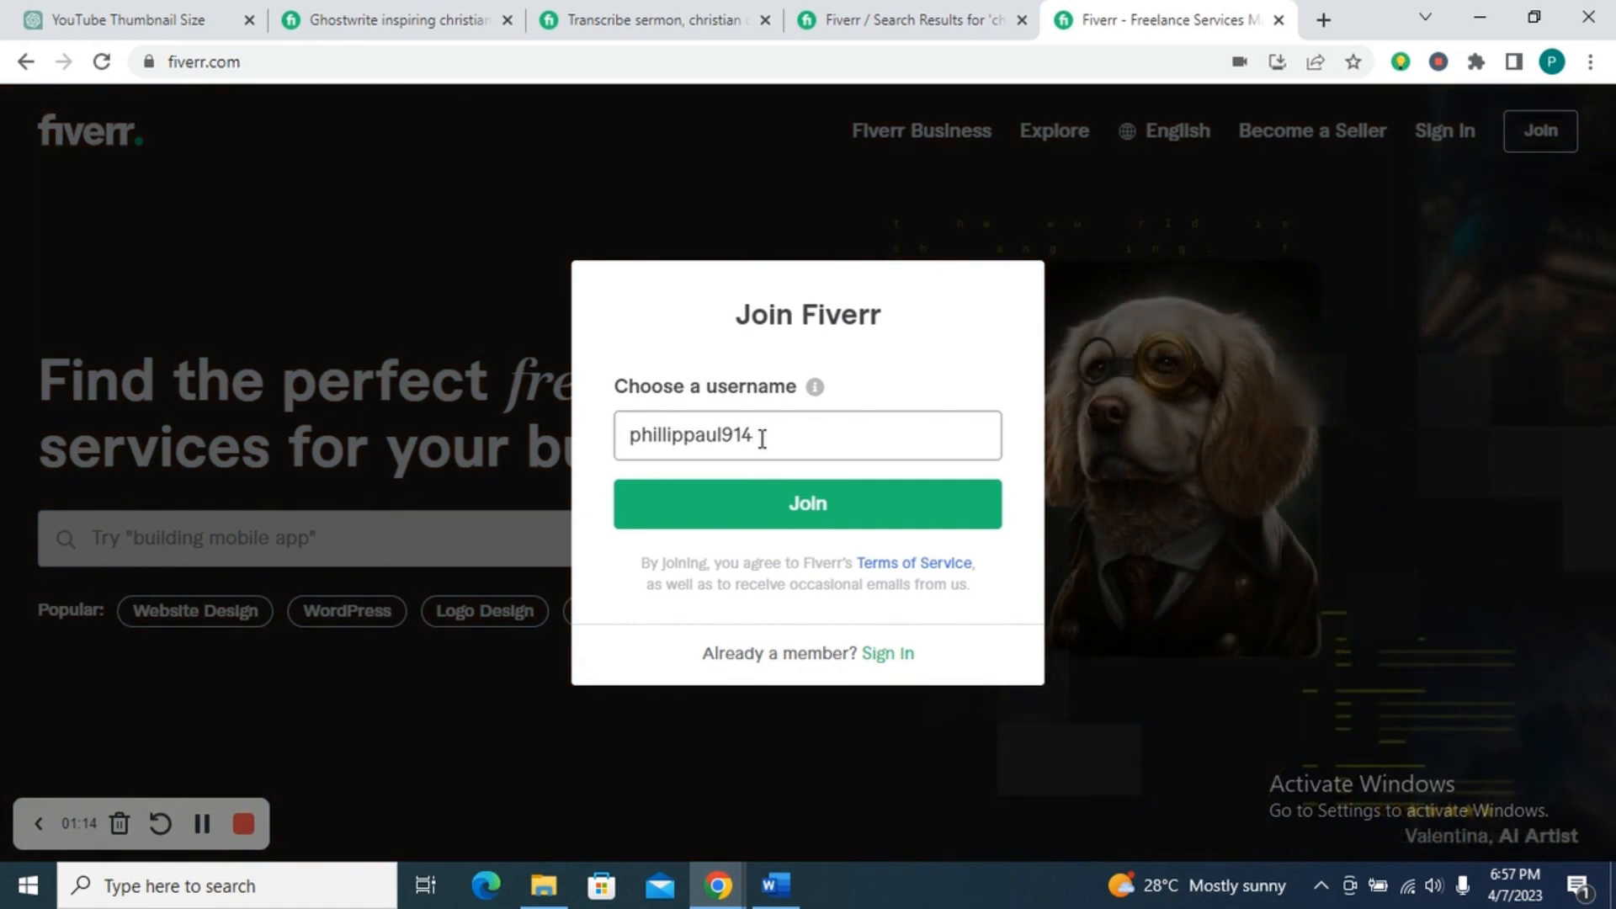
Step: Clear the suggested username and type a custom username in its place
{"action": "key", "text": "BackSpace"}
{"action": "key", "text": "BackSpace"}
{"action": "key", "text": "BackSpace"}
{"action": "key", "text": "BackSpace"}
{"action": "key", "text": "BackSpace"}
{"action": "key", "text": "BackSpace"}
{"action": "key", "text": "BackSpace"}
{"action": "key", "text": "BackSpace"}
{"action": "key", "text": "BackSpace"}
{"action": "key", "text": "BackSpace"}
{"action": "key", "text": "BackSpace"}
{"action": "key", "text": "BackSpace"}
{"action": "key", "text": "BackSpace"}
{"action": "key", "text": "BackSpace"}
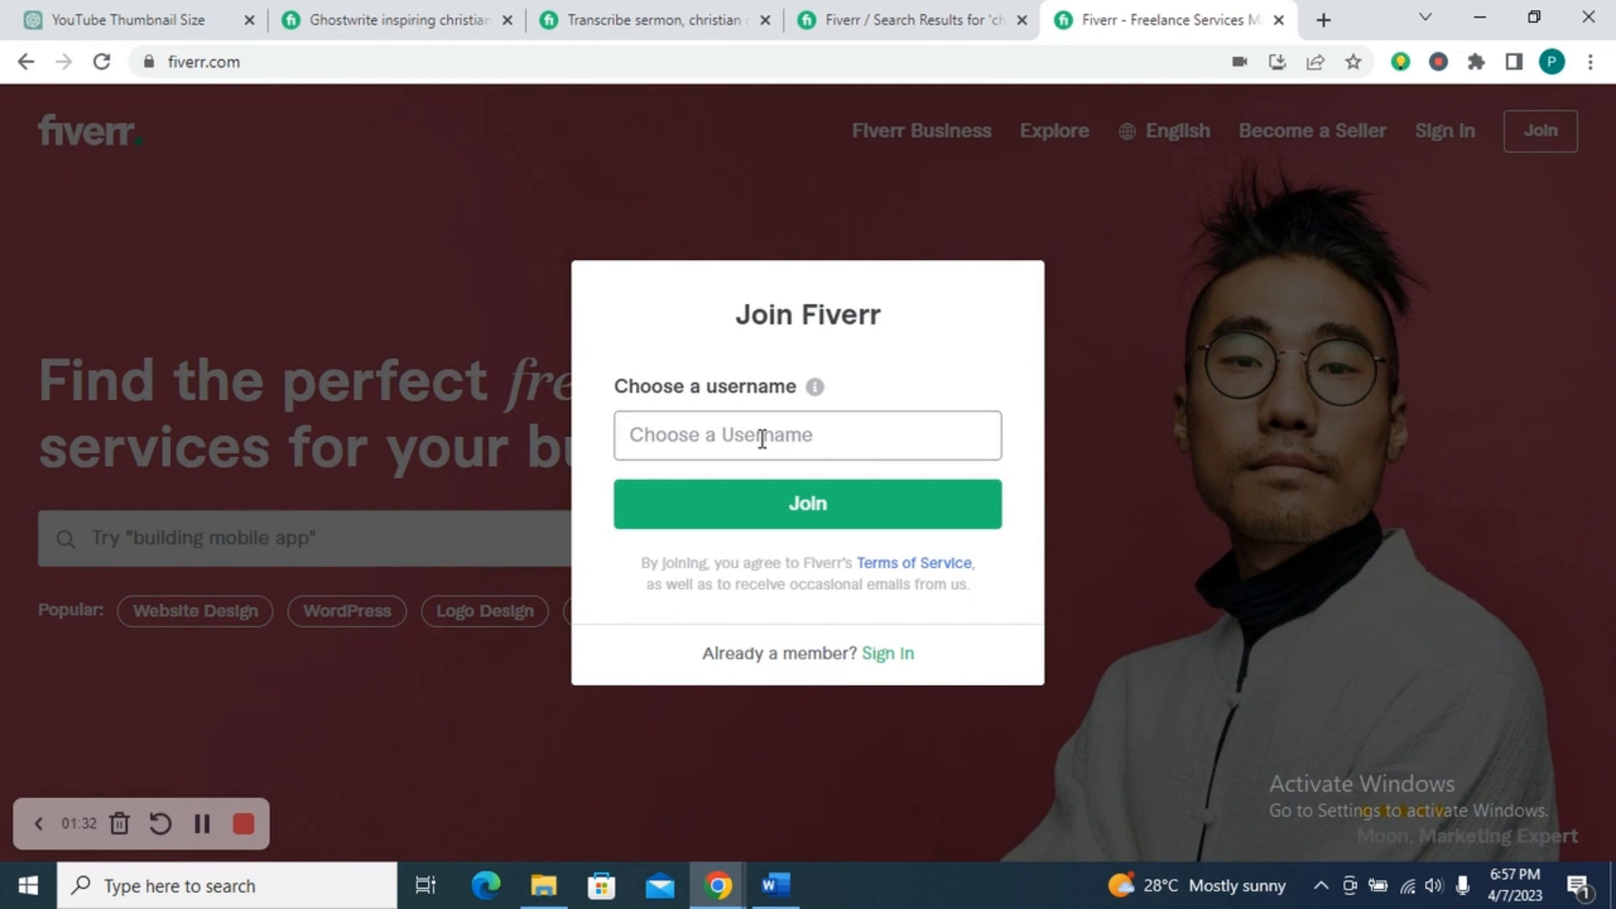
{"action": "type", "text": "P"}
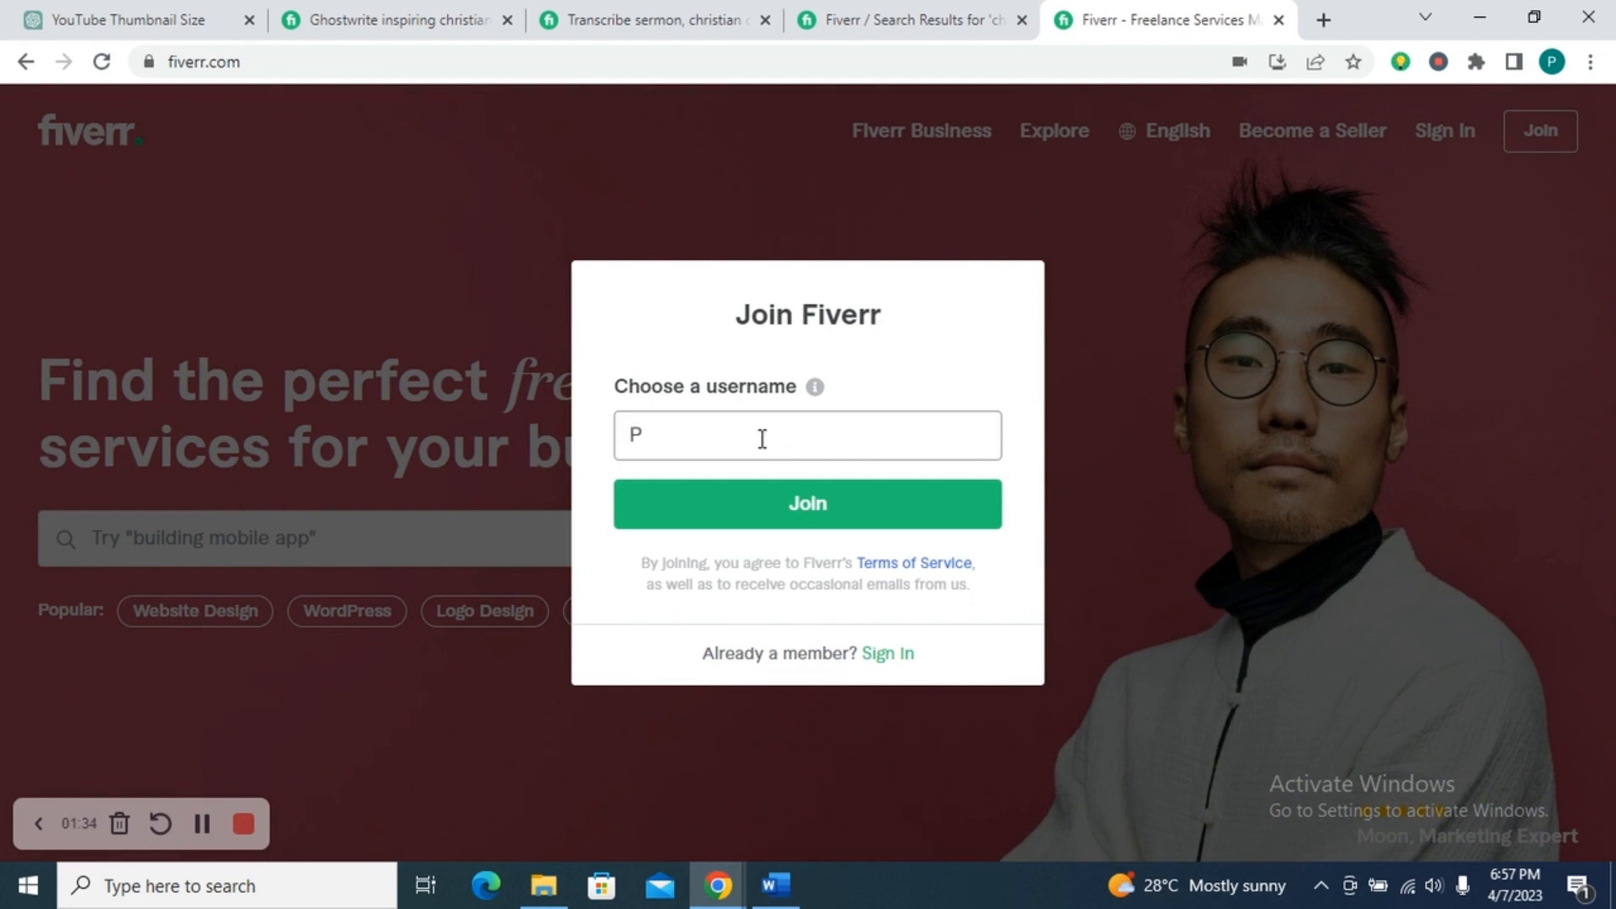
{"action": "type", "text": "aul"}
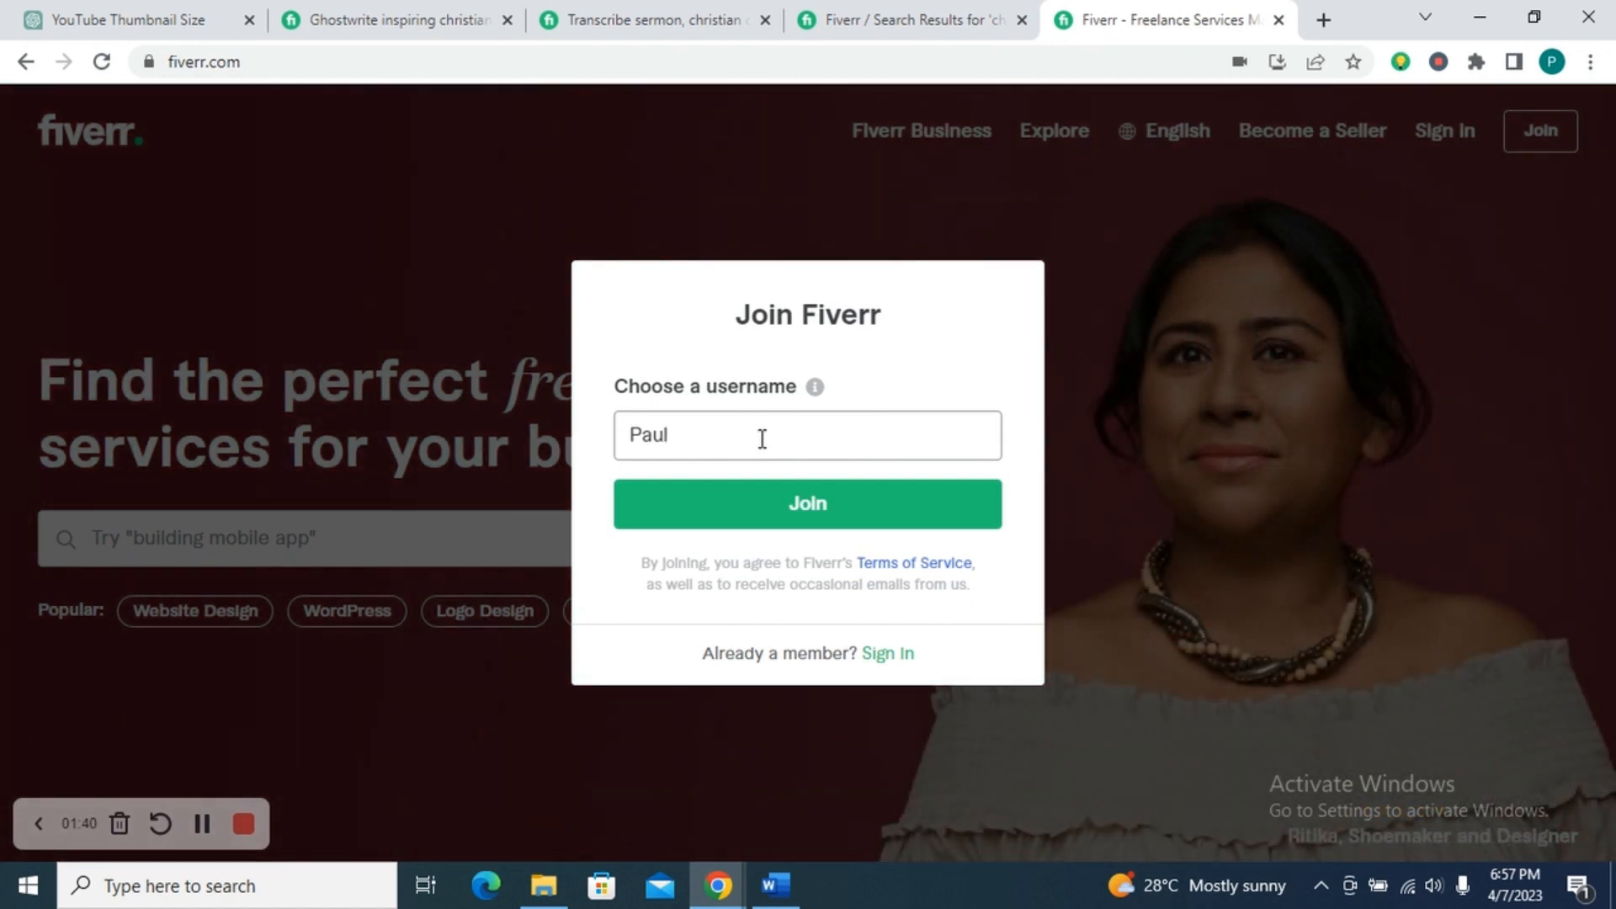
{"action": "type", "text": "-_c"}
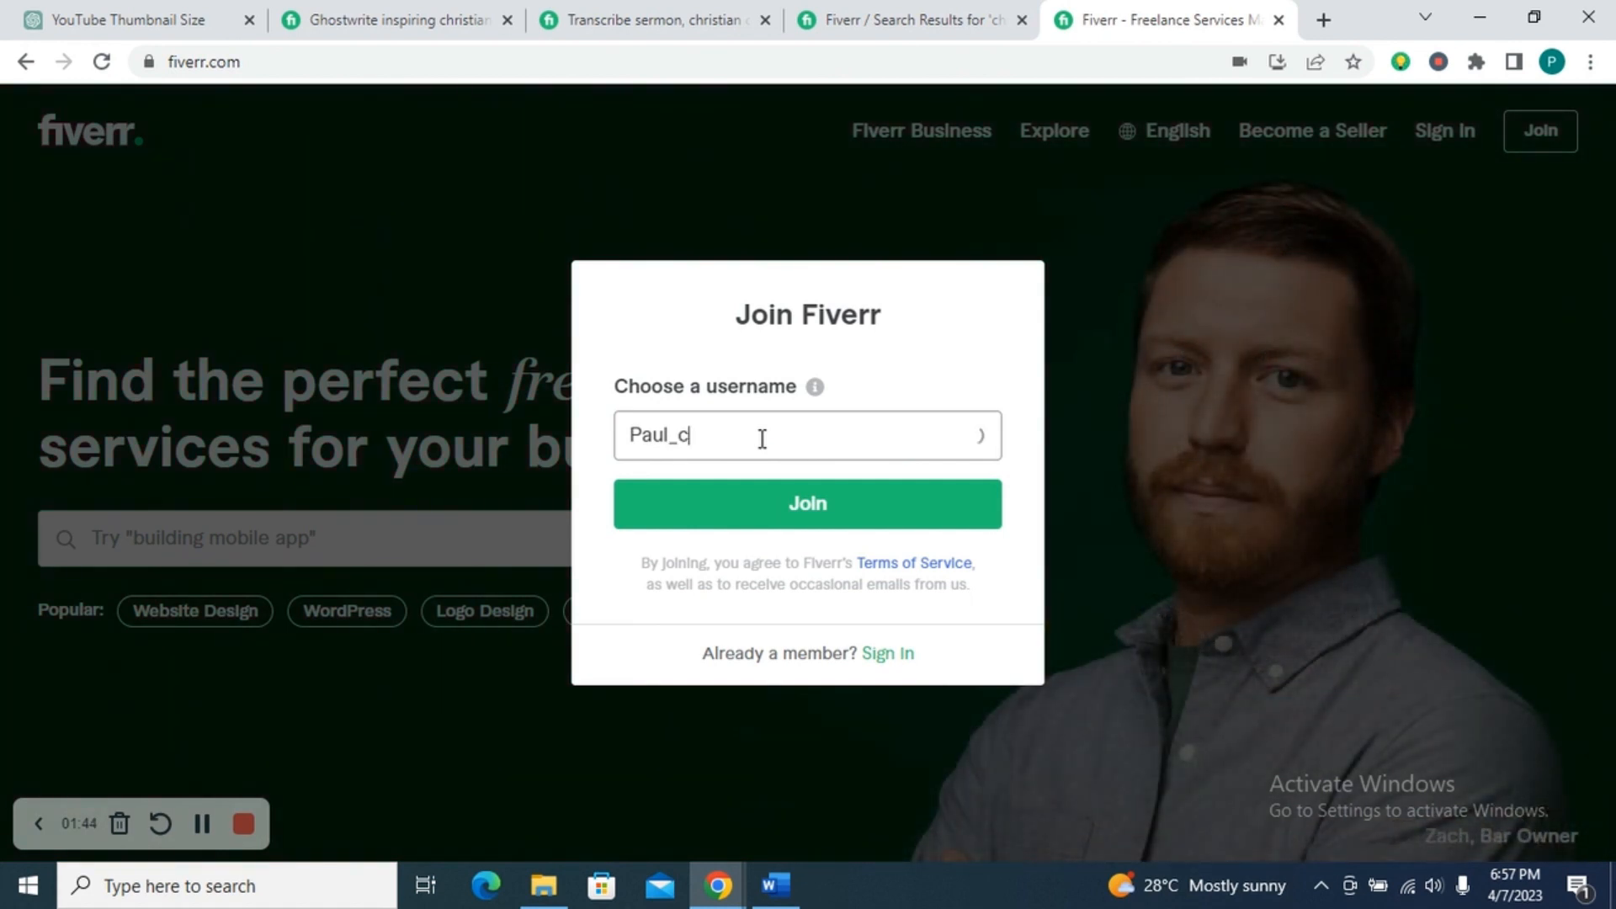
{"action": "type", "text": "reative"}
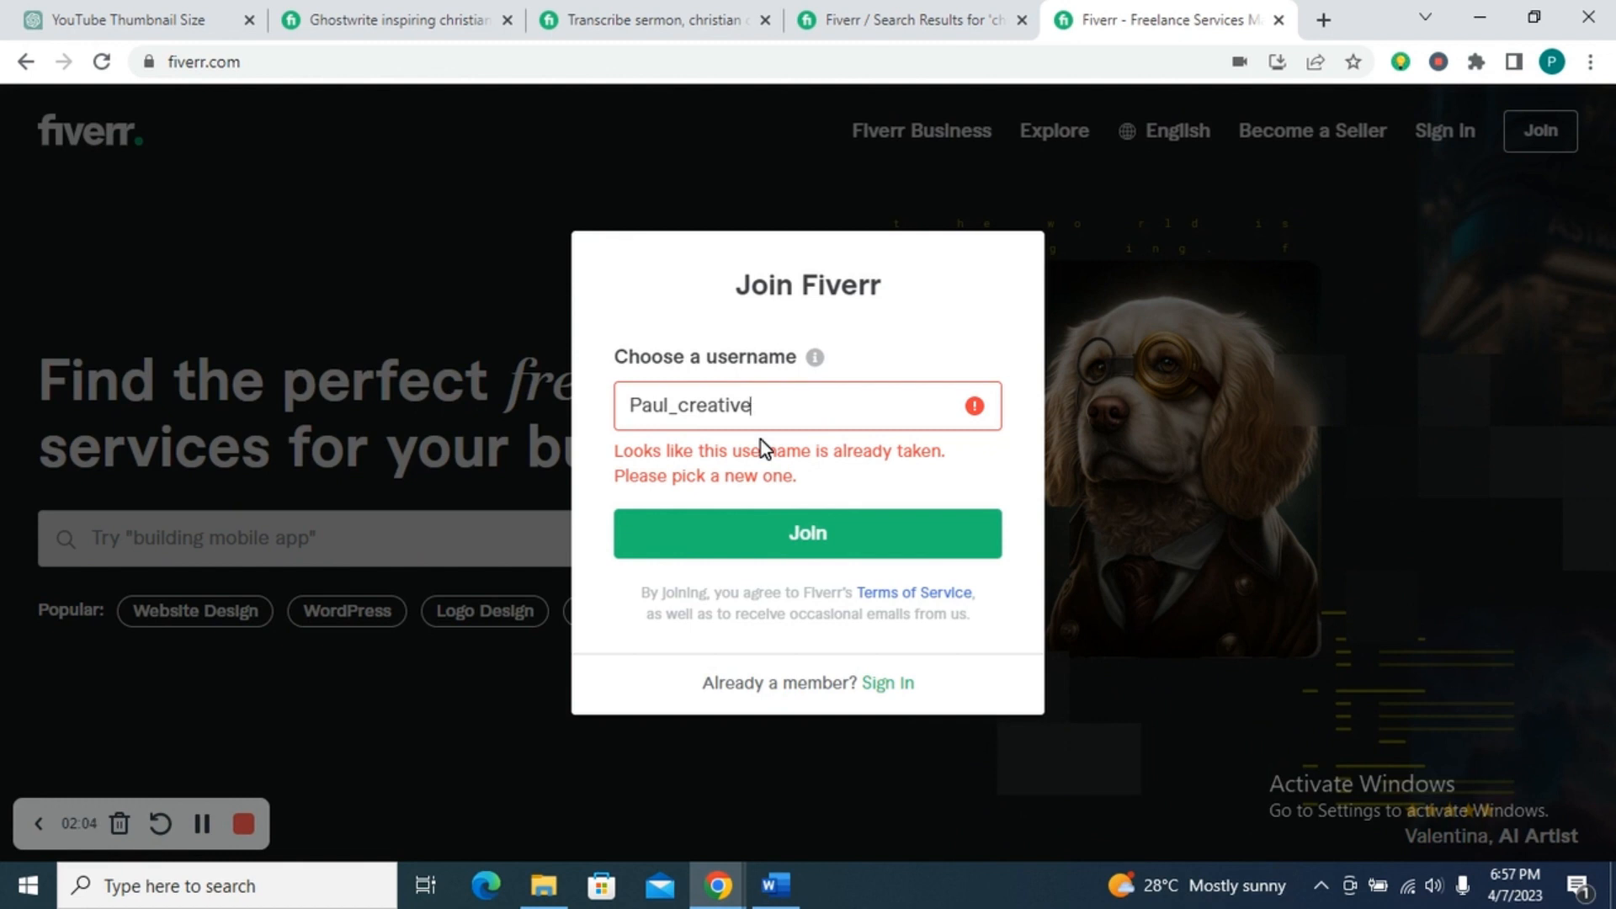
Step: Rework the username's ending until Fiverr shows it available, then Join to create the account
{"action": "key", "text": "BackSpace"}
{"action": "key", "text": "BackSpace"}
{"action": "key", "text": "BackSpace"}
{"action": "key", "text": "BackSpace"}
{"action": "key", "text": "BackSpace"}
{"action": "key", "text": "BackSpace"}
{"action": "key", "text": "BackSpace"}
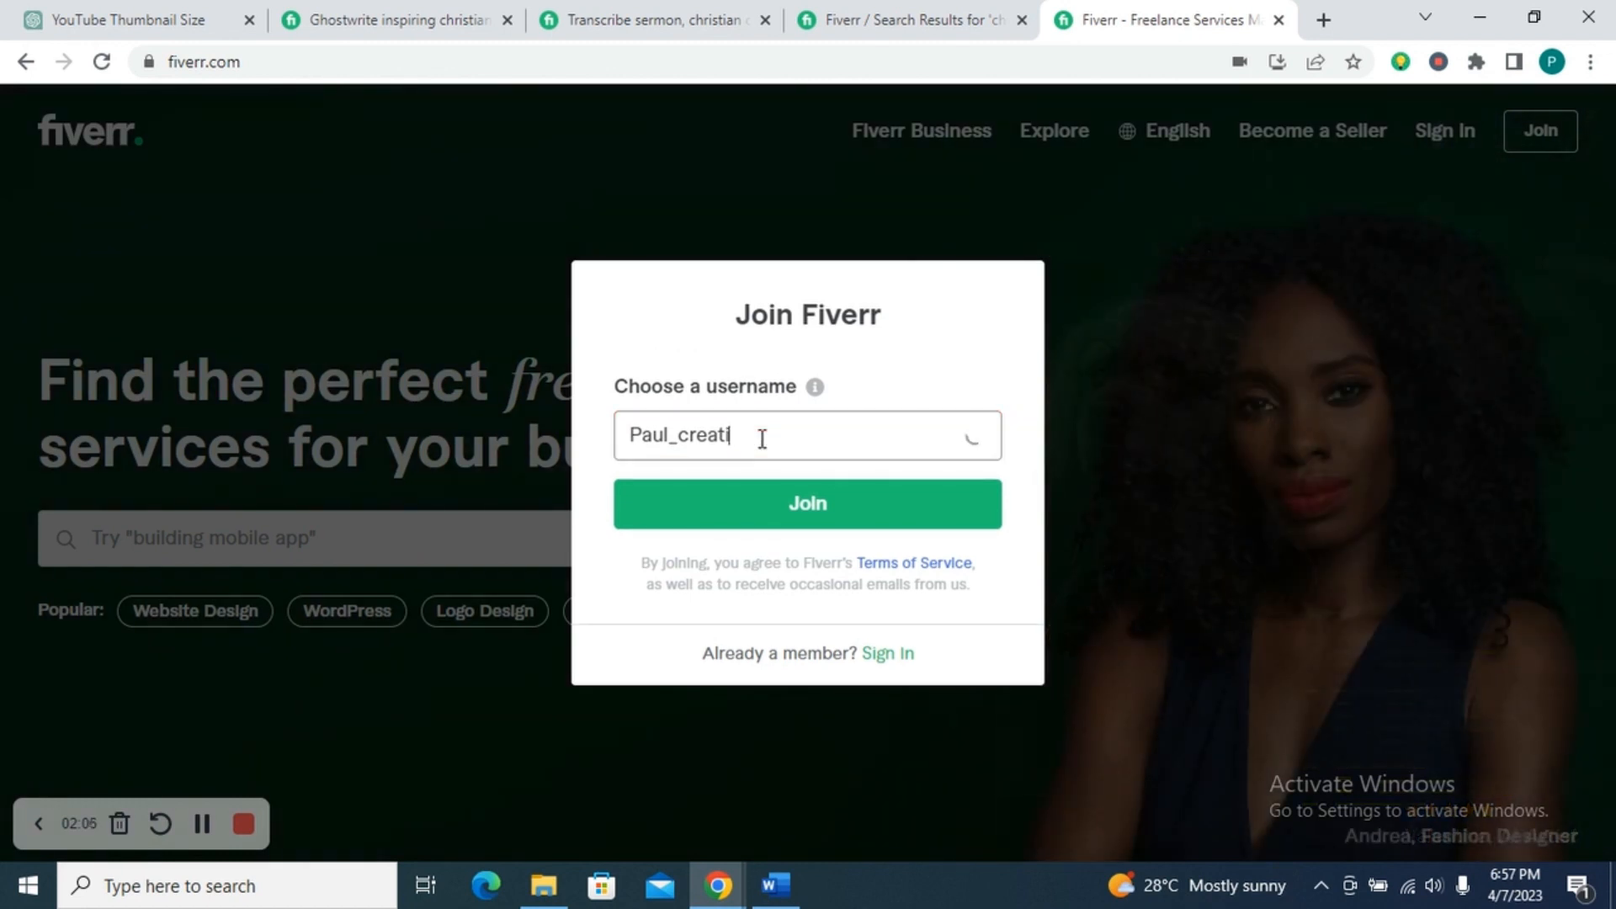
{"action": "key", "text": "BackSpace"}
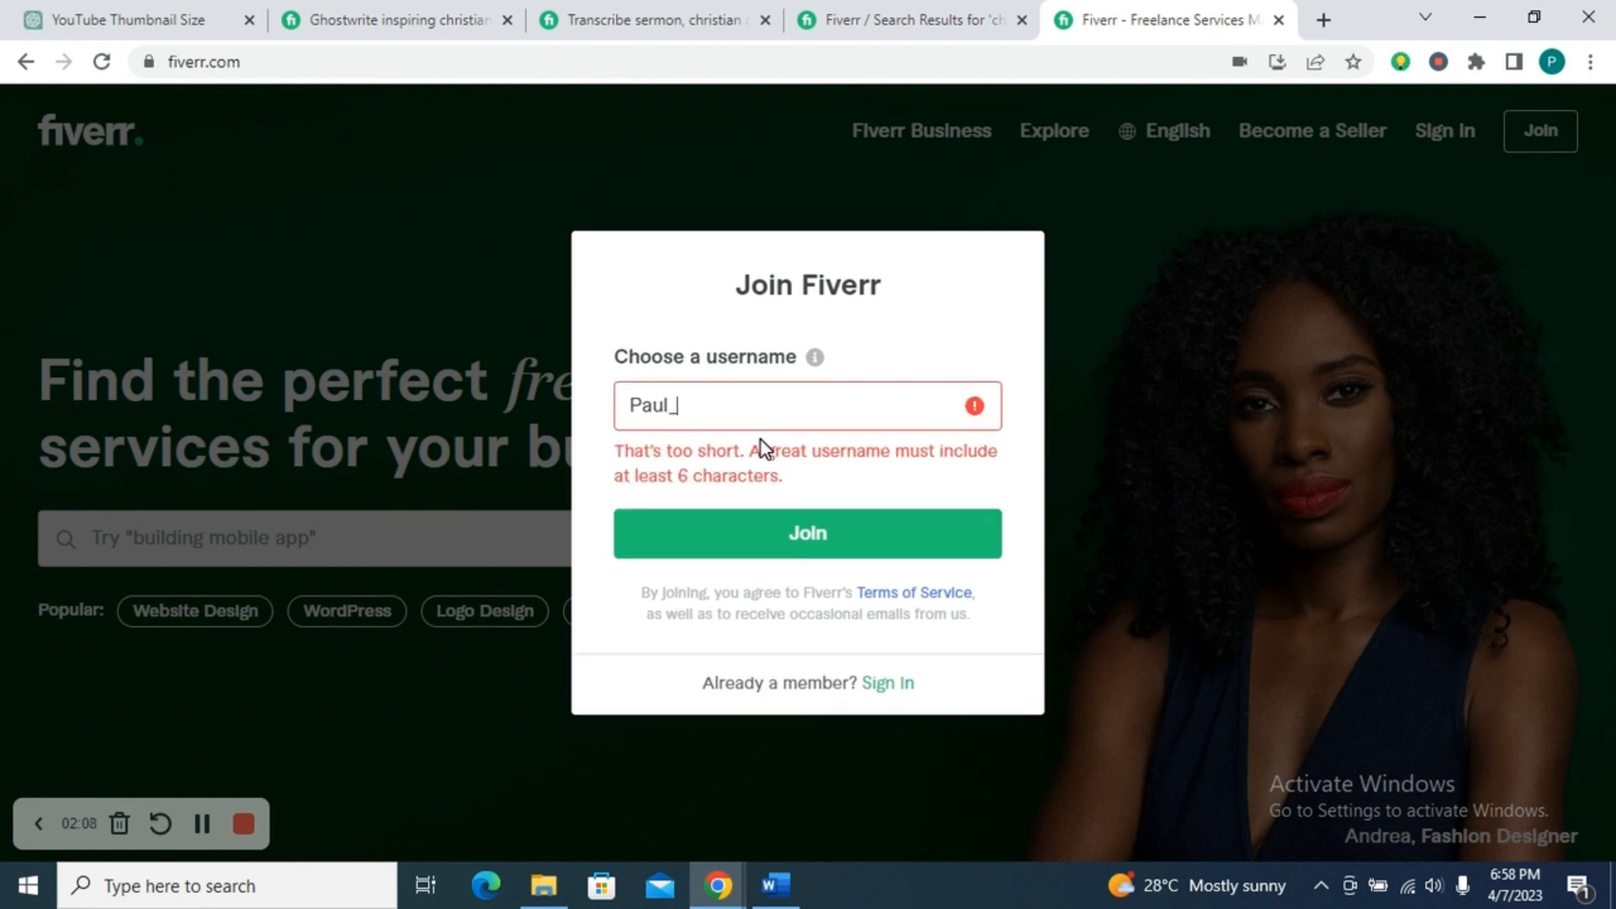
{"action": "type", "text": "i"}
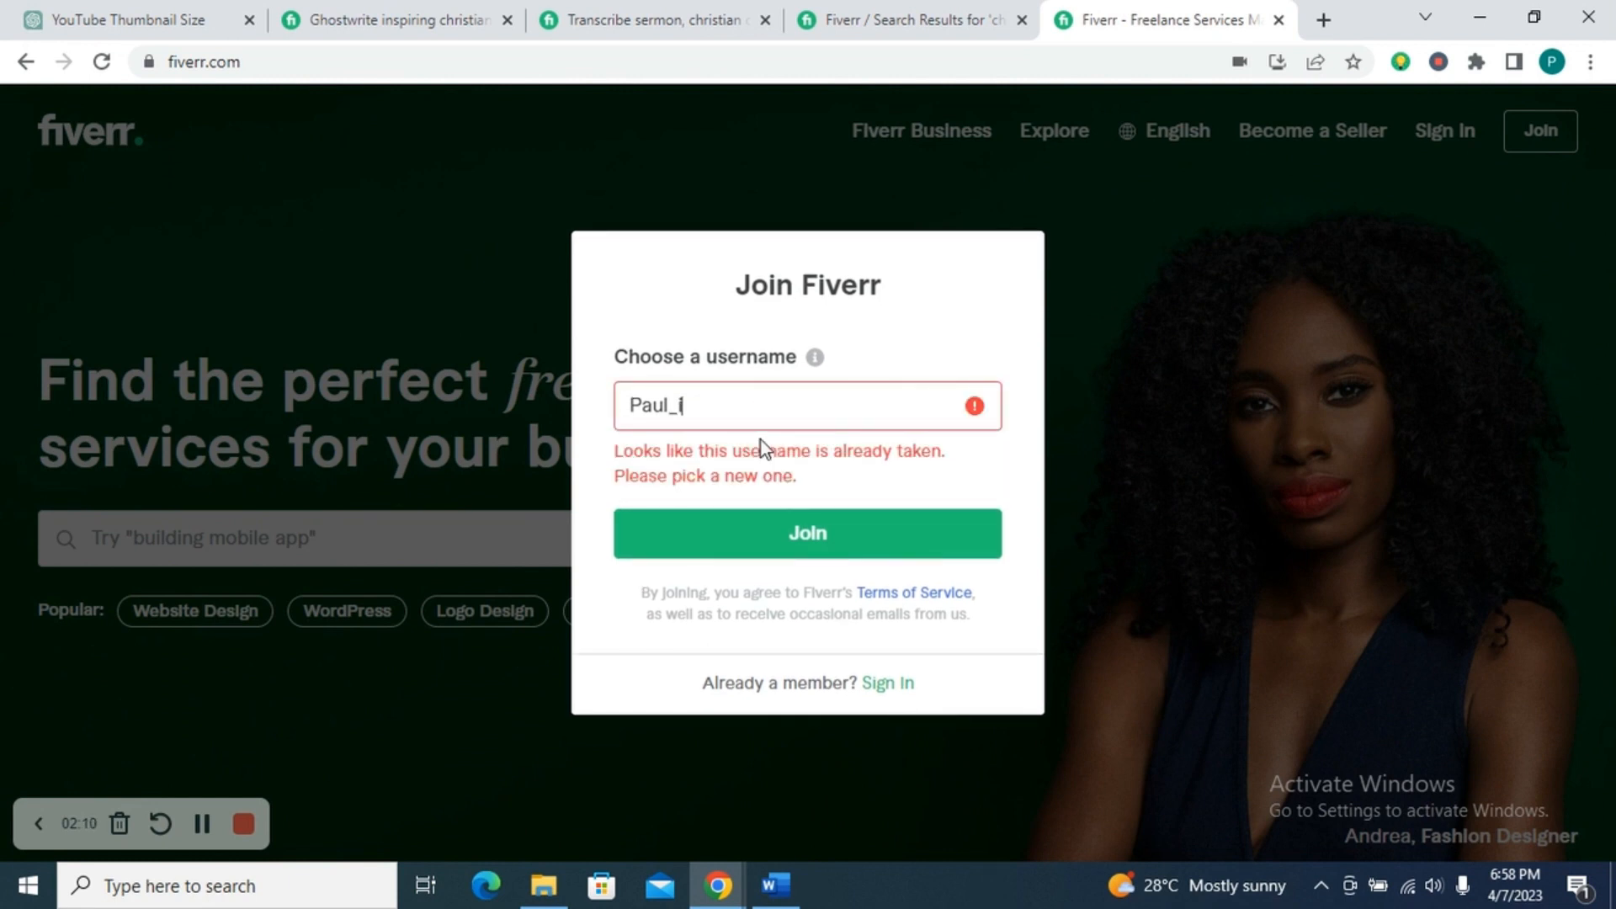
{"action": "type", "text": "ns"}
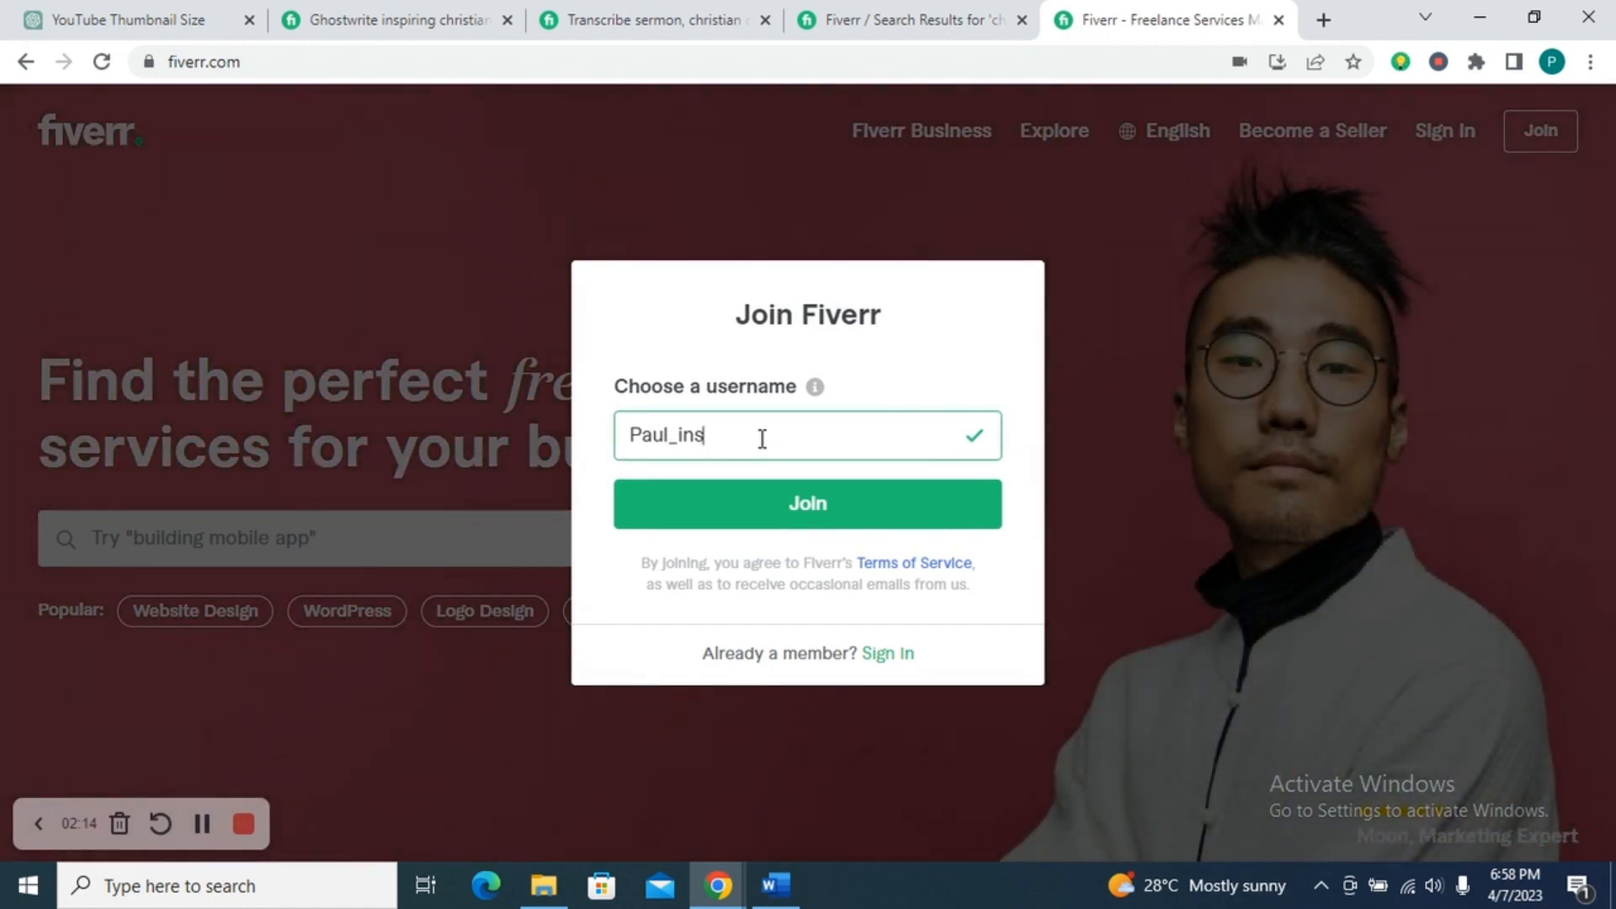
{"action": "type", "text": "pired"}
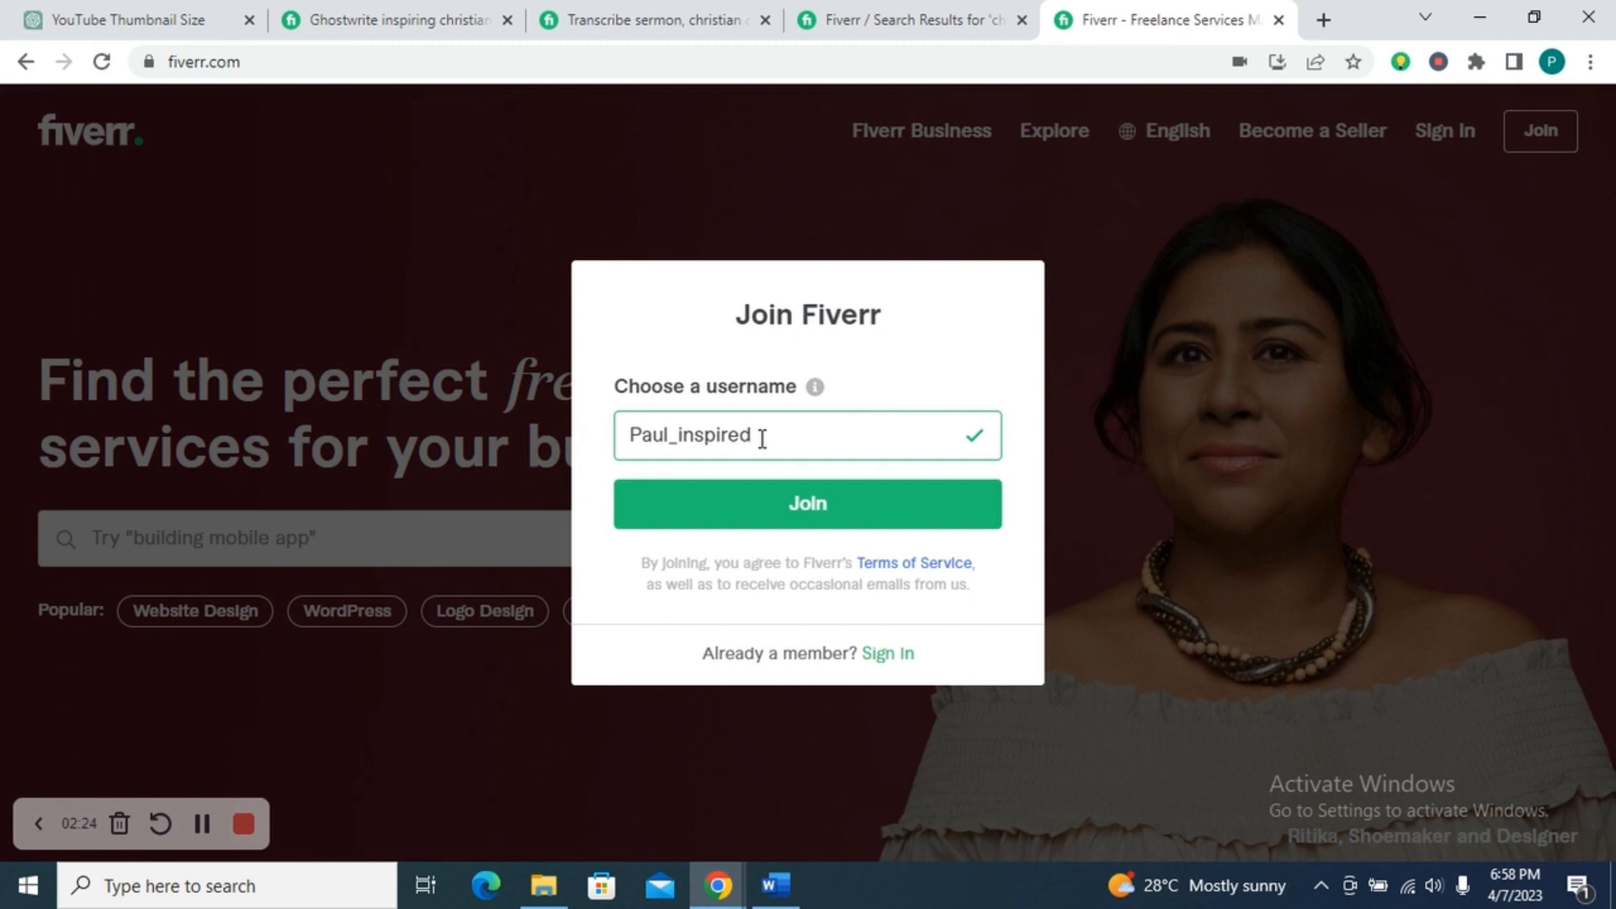
{"action": "type", "text": "cp"}
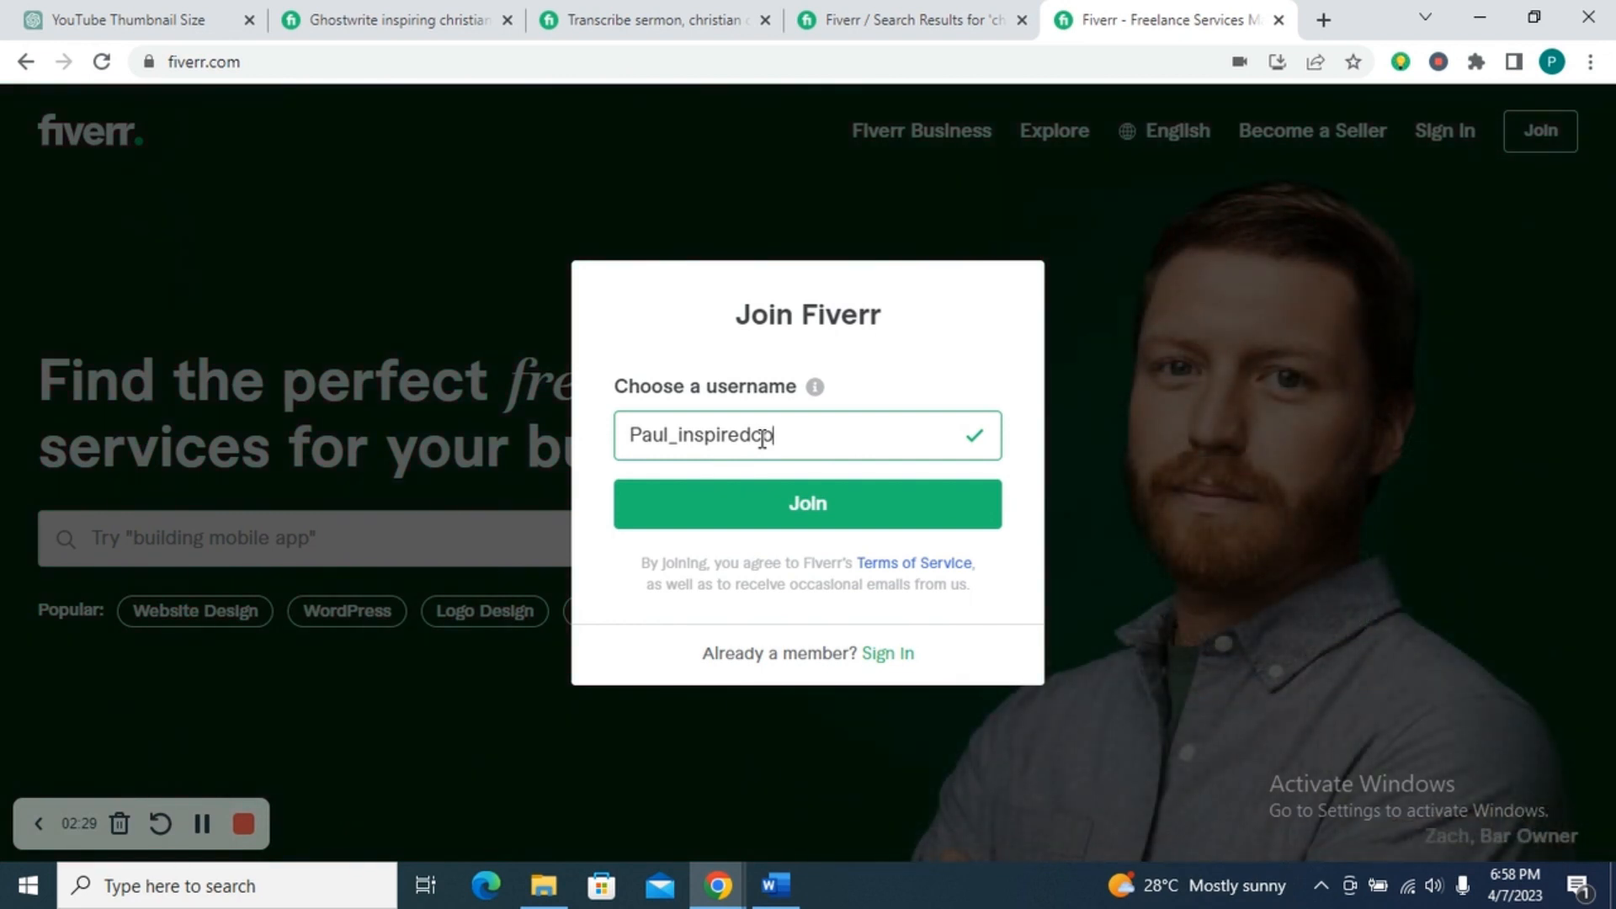
{"action": "key", "text": "BackSpace"}
{"action": "key", "text": "BackSpace"}
{"action": "key", "text": "BackSpace"}
{"action": "key", "text": "BackSpace"}
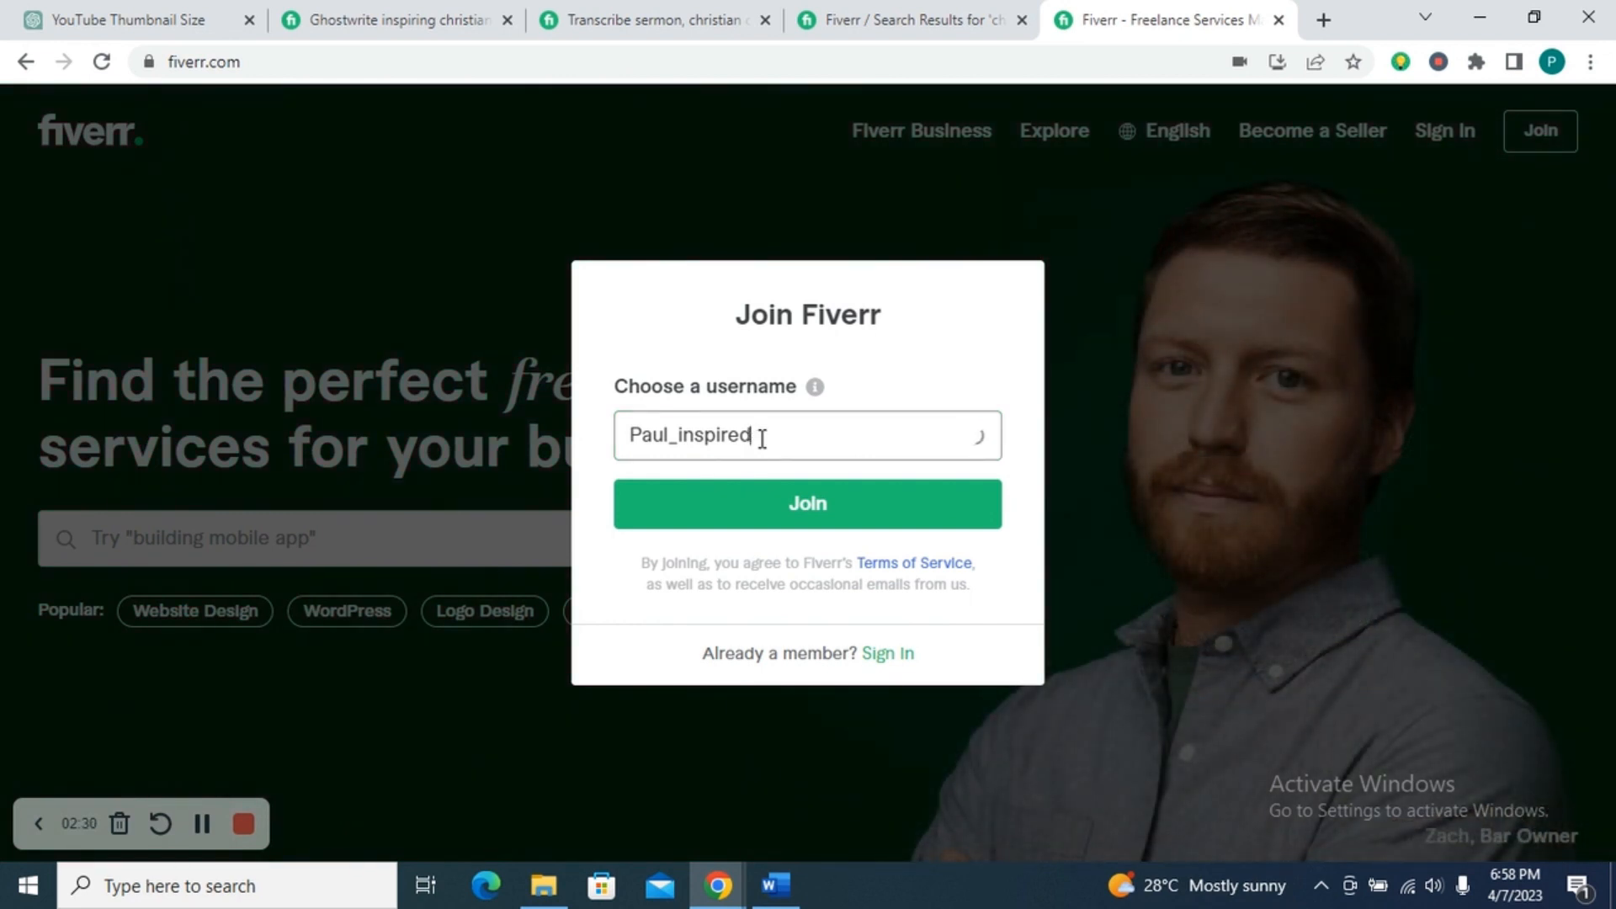
{"action": "type", "text": "atio"}
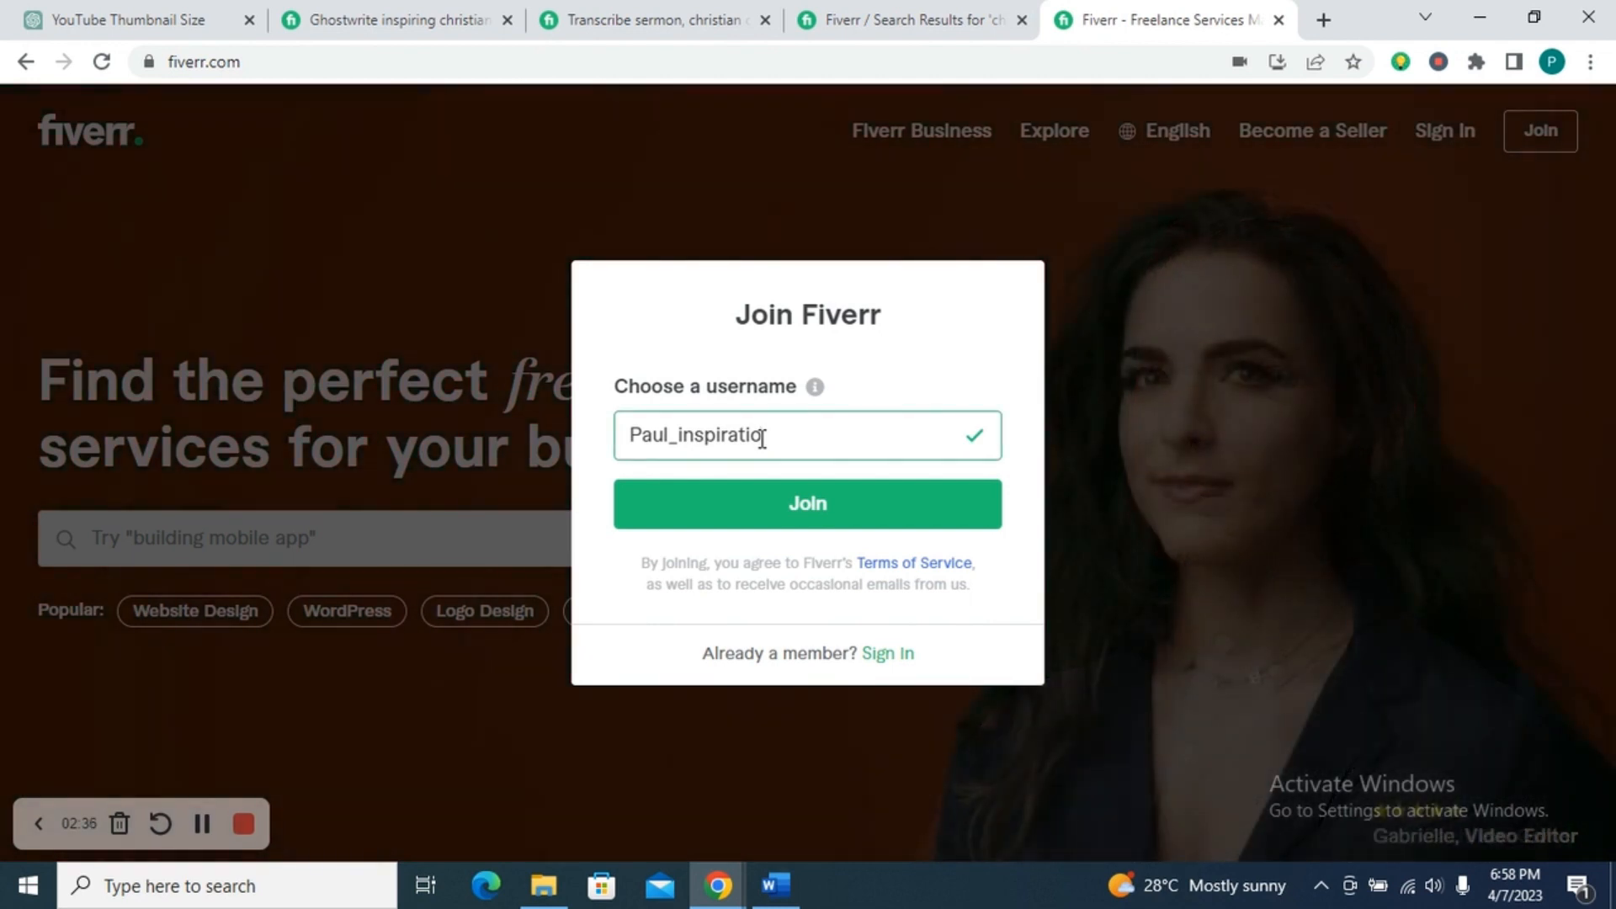
{"action": "key", "text": "BackSpace"}
{"action": "key", "text": "BackSpace"}
{"action": "key", "text": "BackSpace"}
{"action": "key", "text": "BackSpace"}
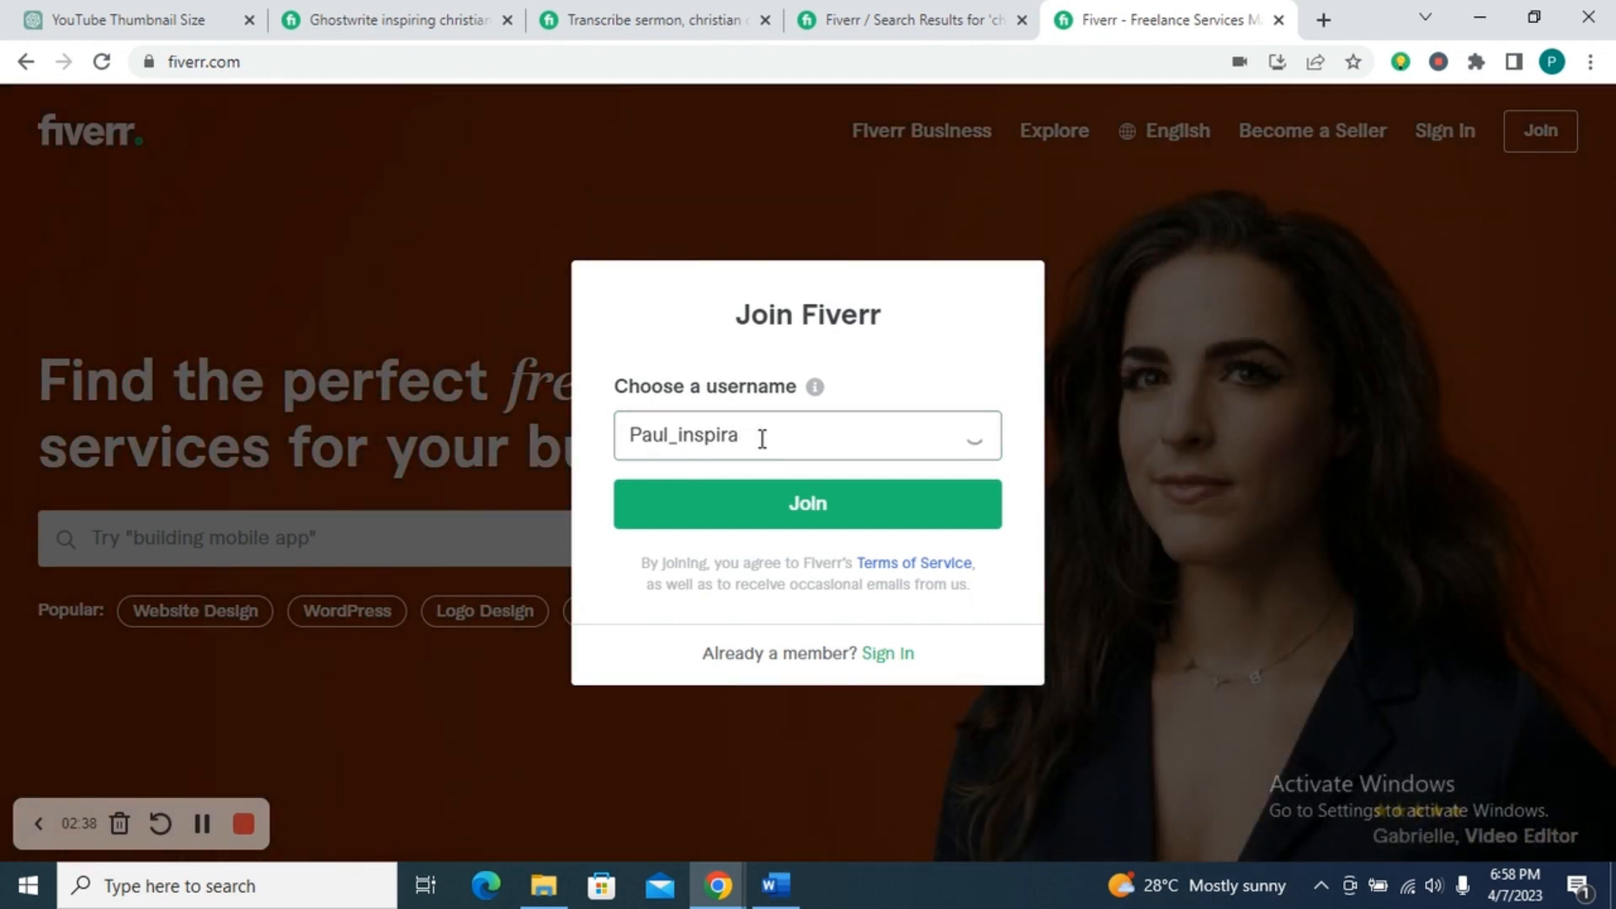
{"action": "type", "text": "ed"}
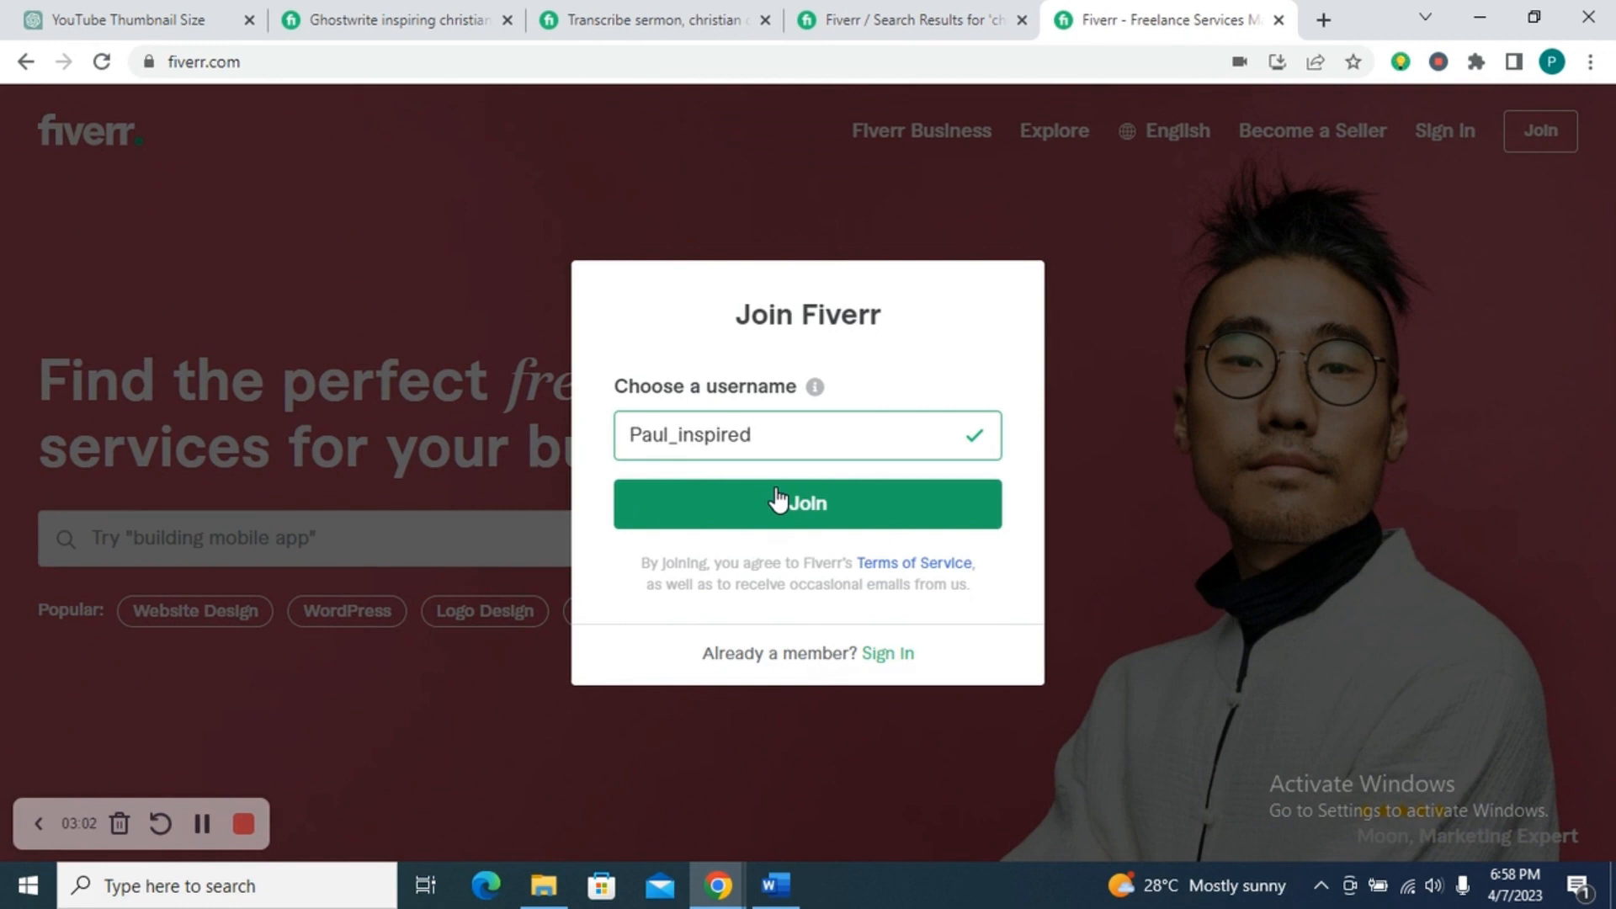
{"action": "left_click", "coordinate": [779, 501]}
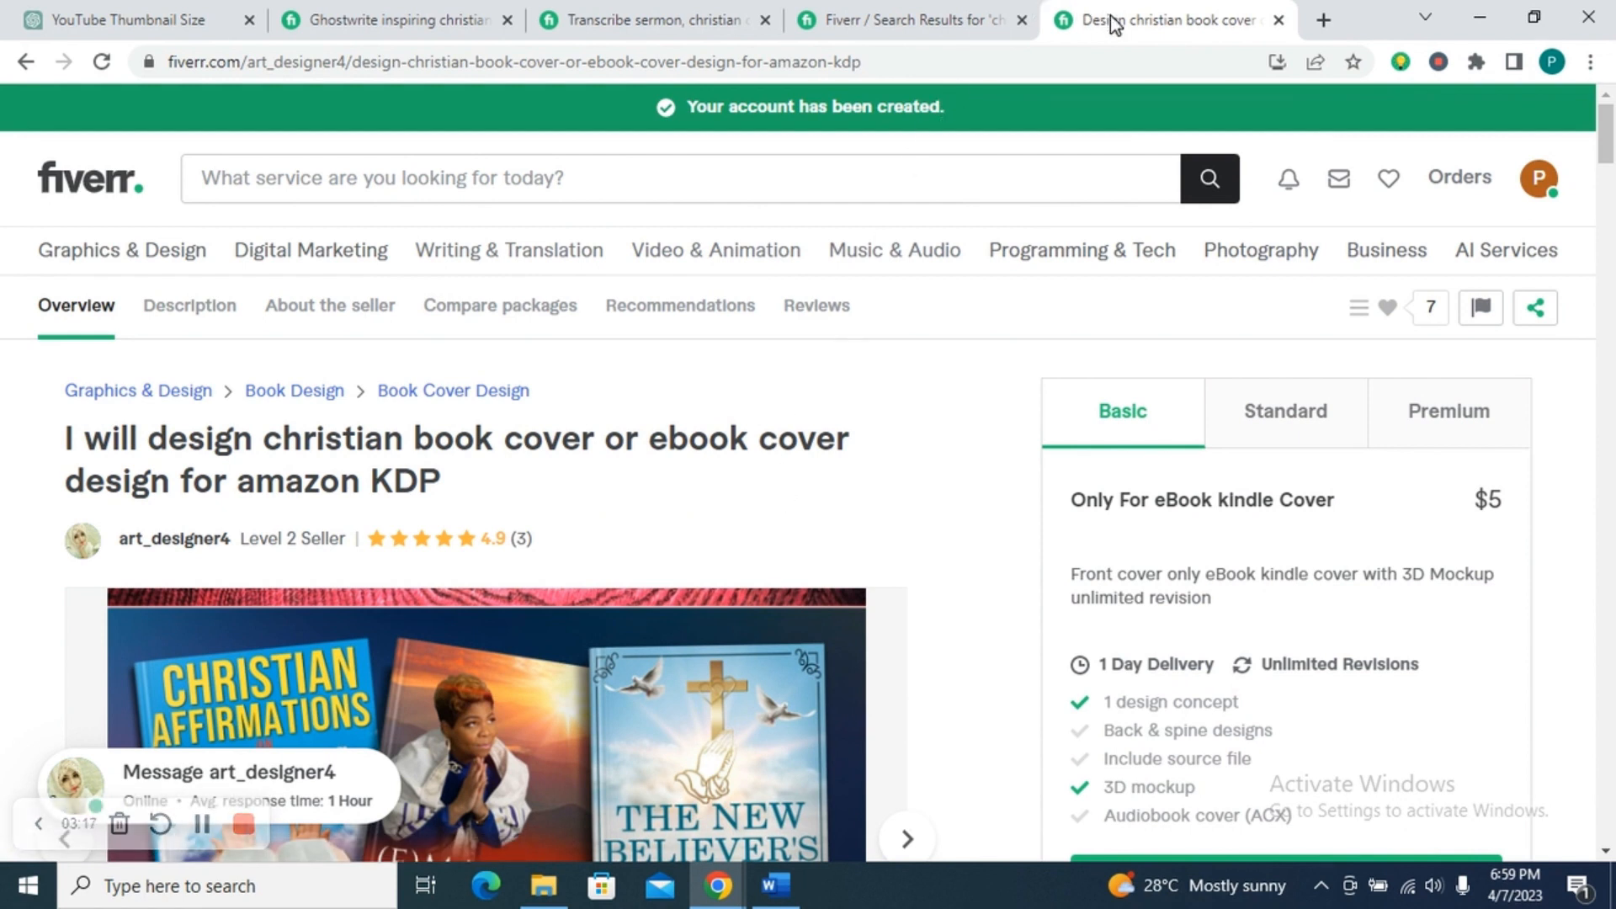
Step: Check the Gmail inbox in a new tab, then open the account menu on the Fiverr gig page
{"action": "left_click", "coordinate": [1323, 20]}
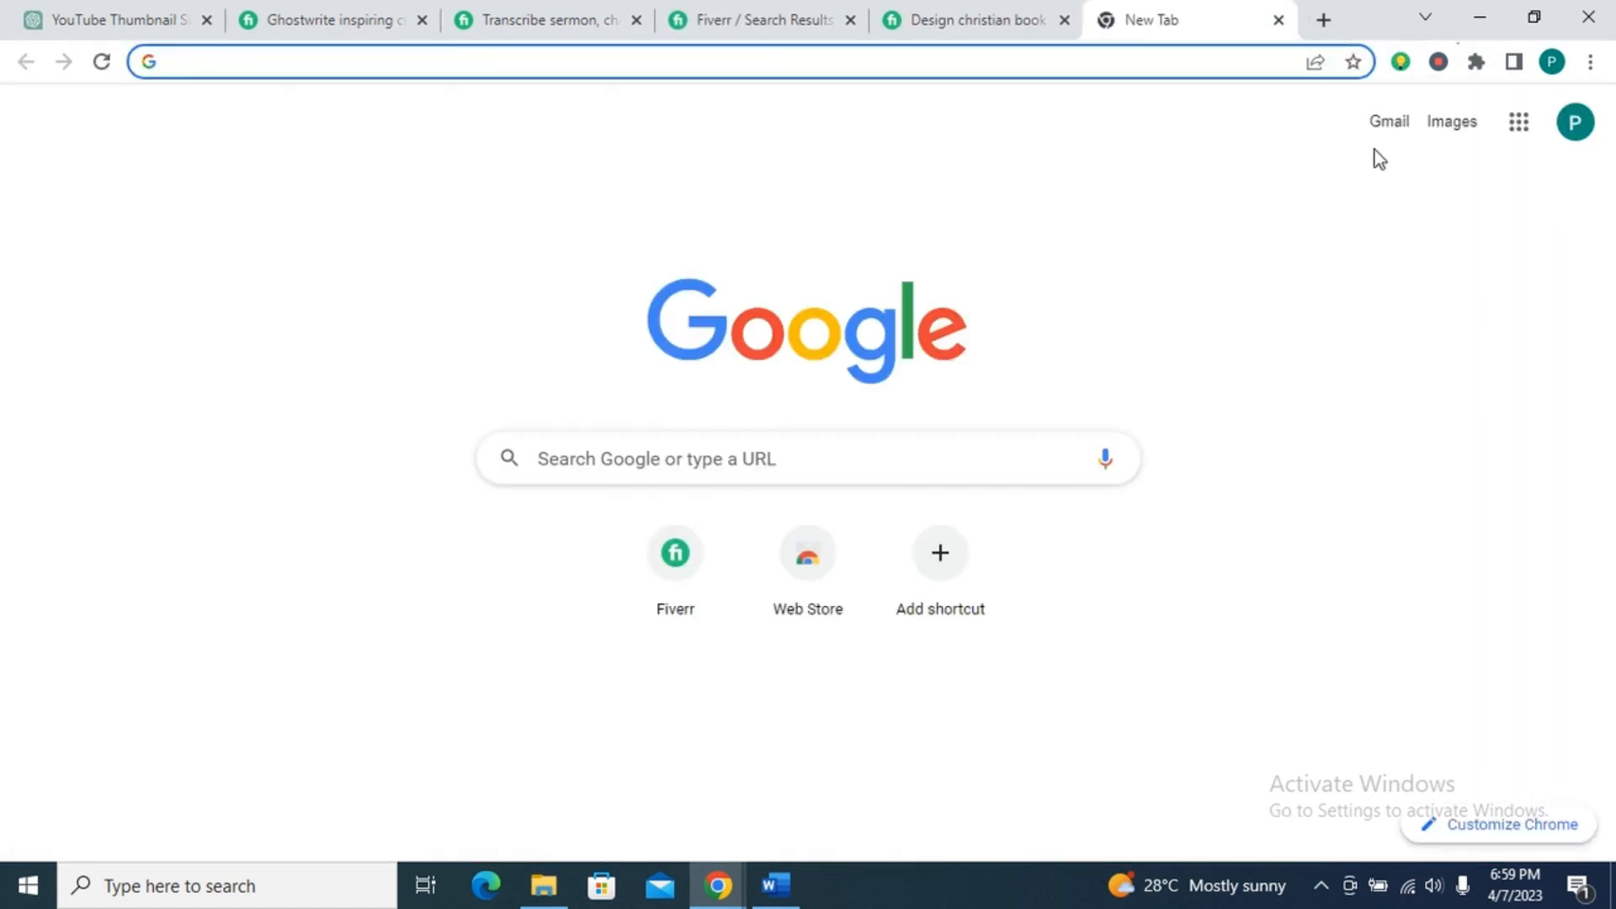
{"action": "left_click", "coordinate": [1380, 120]}
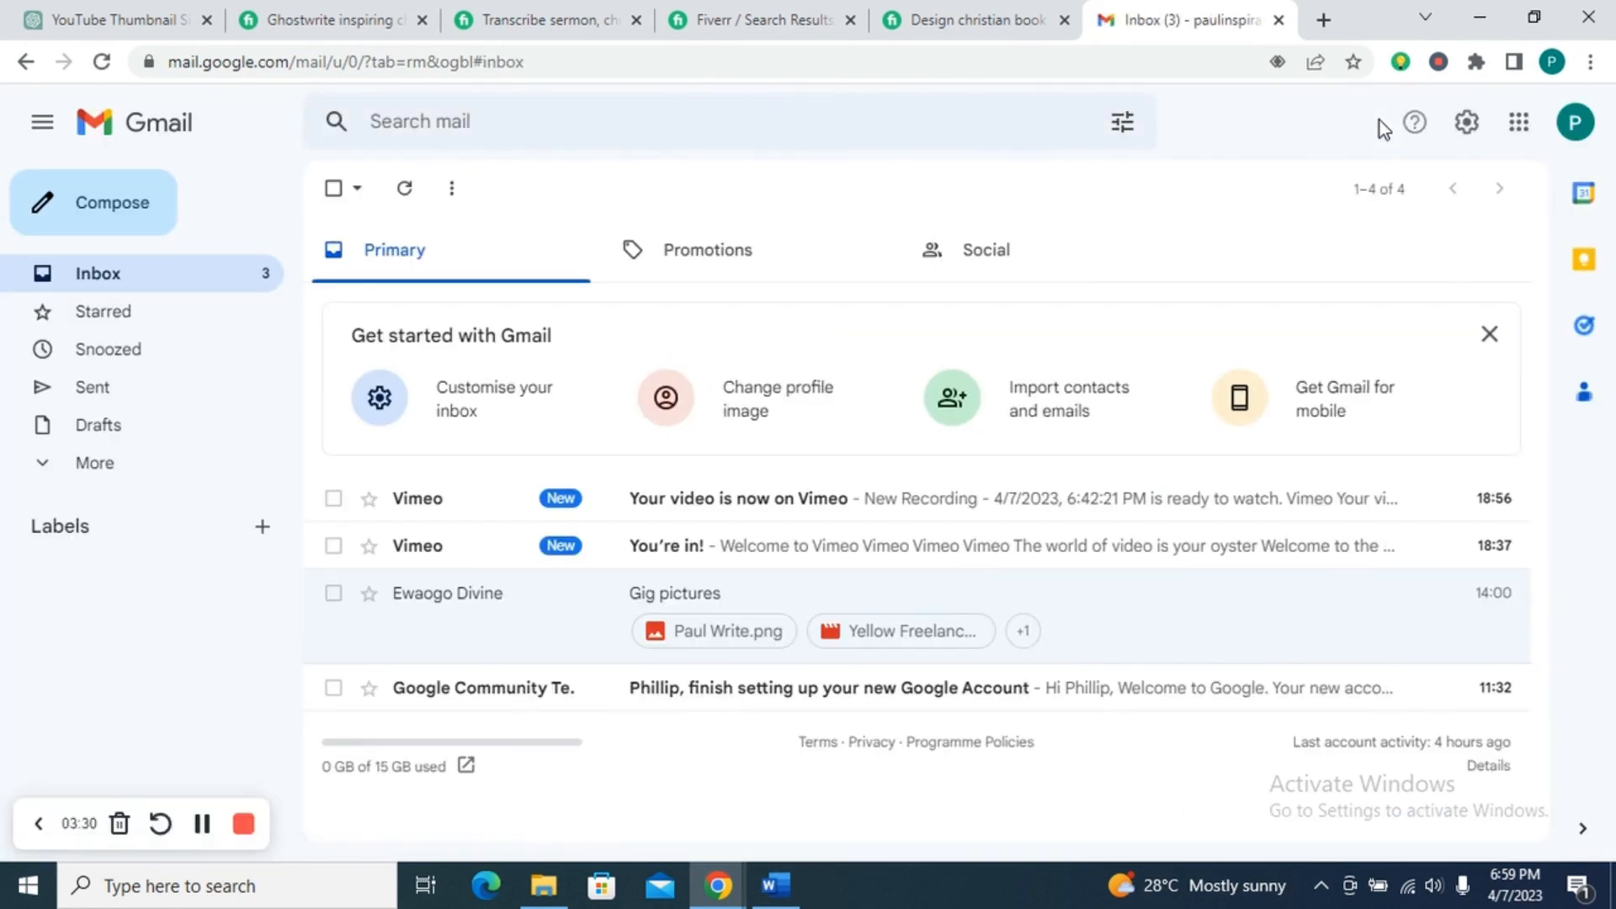
{"action": "left_click", "coordinate": [978, 3]}
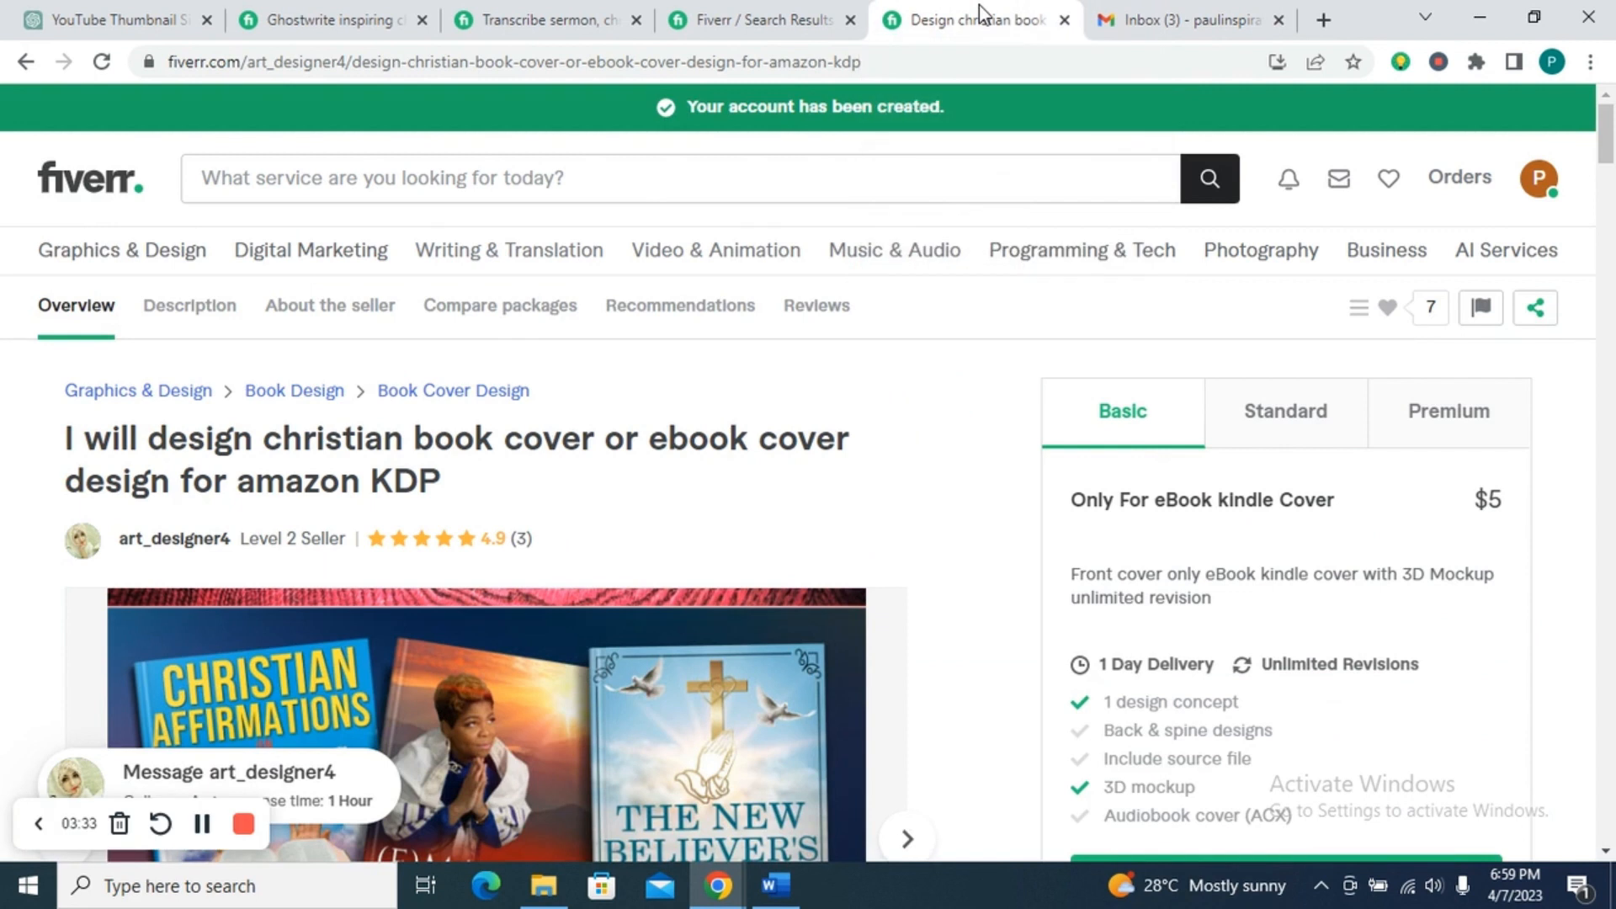
{"action": "left_click", "coordinate": [1538, 195]}
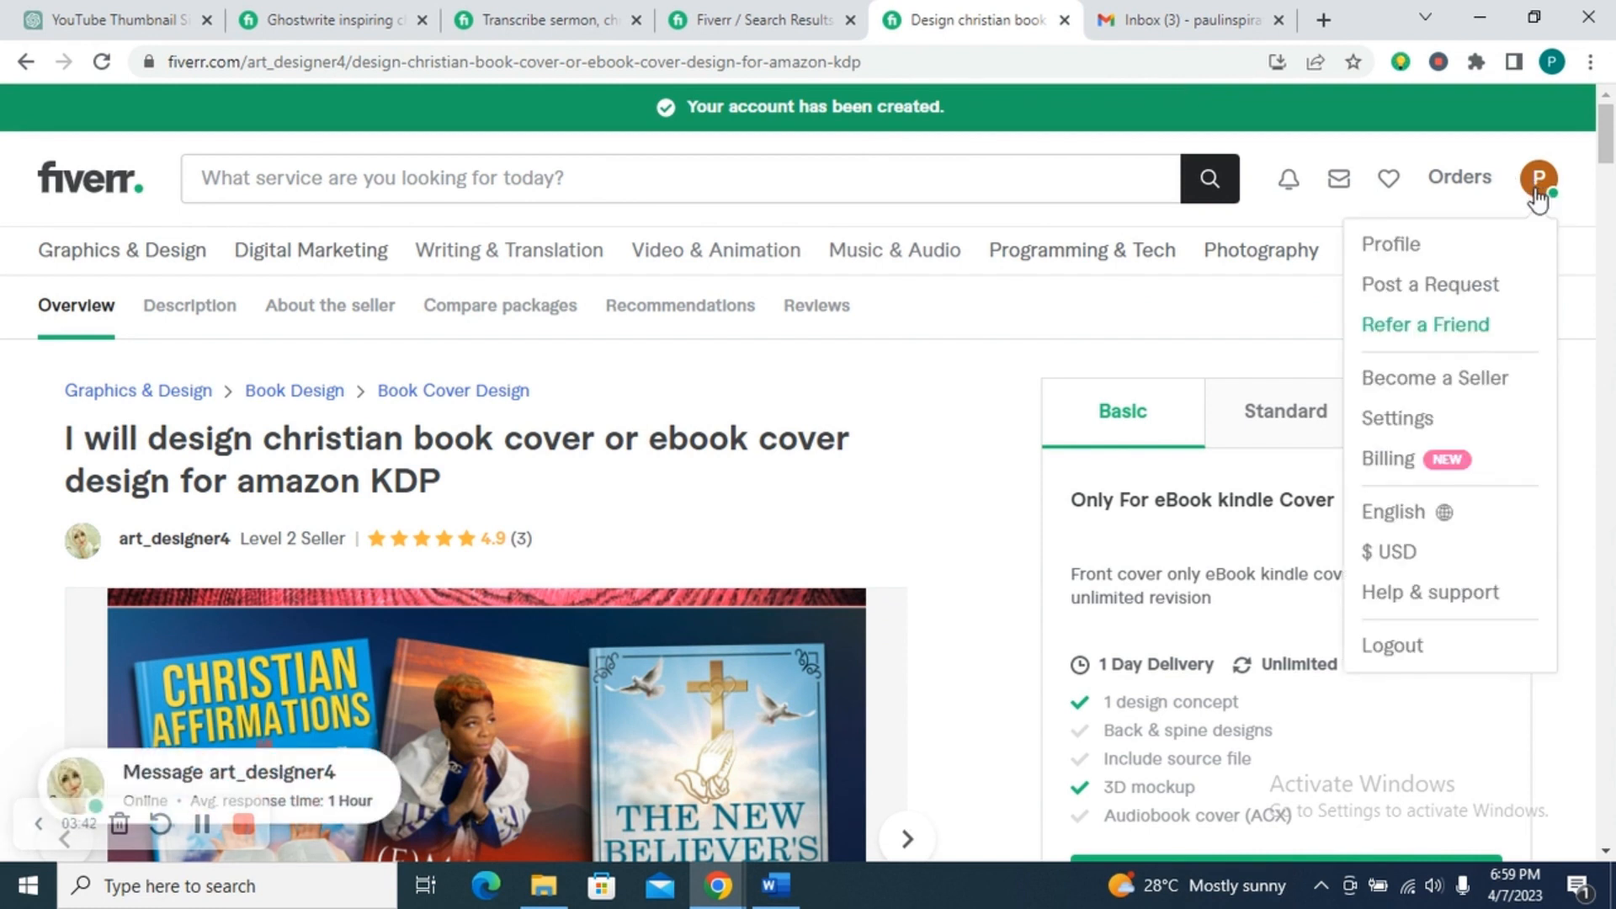
Step: Review the Word document's Profile description, Gig title, Gig description and Keyword list
{"action": "left_click", "coordinate": [767, 897]}
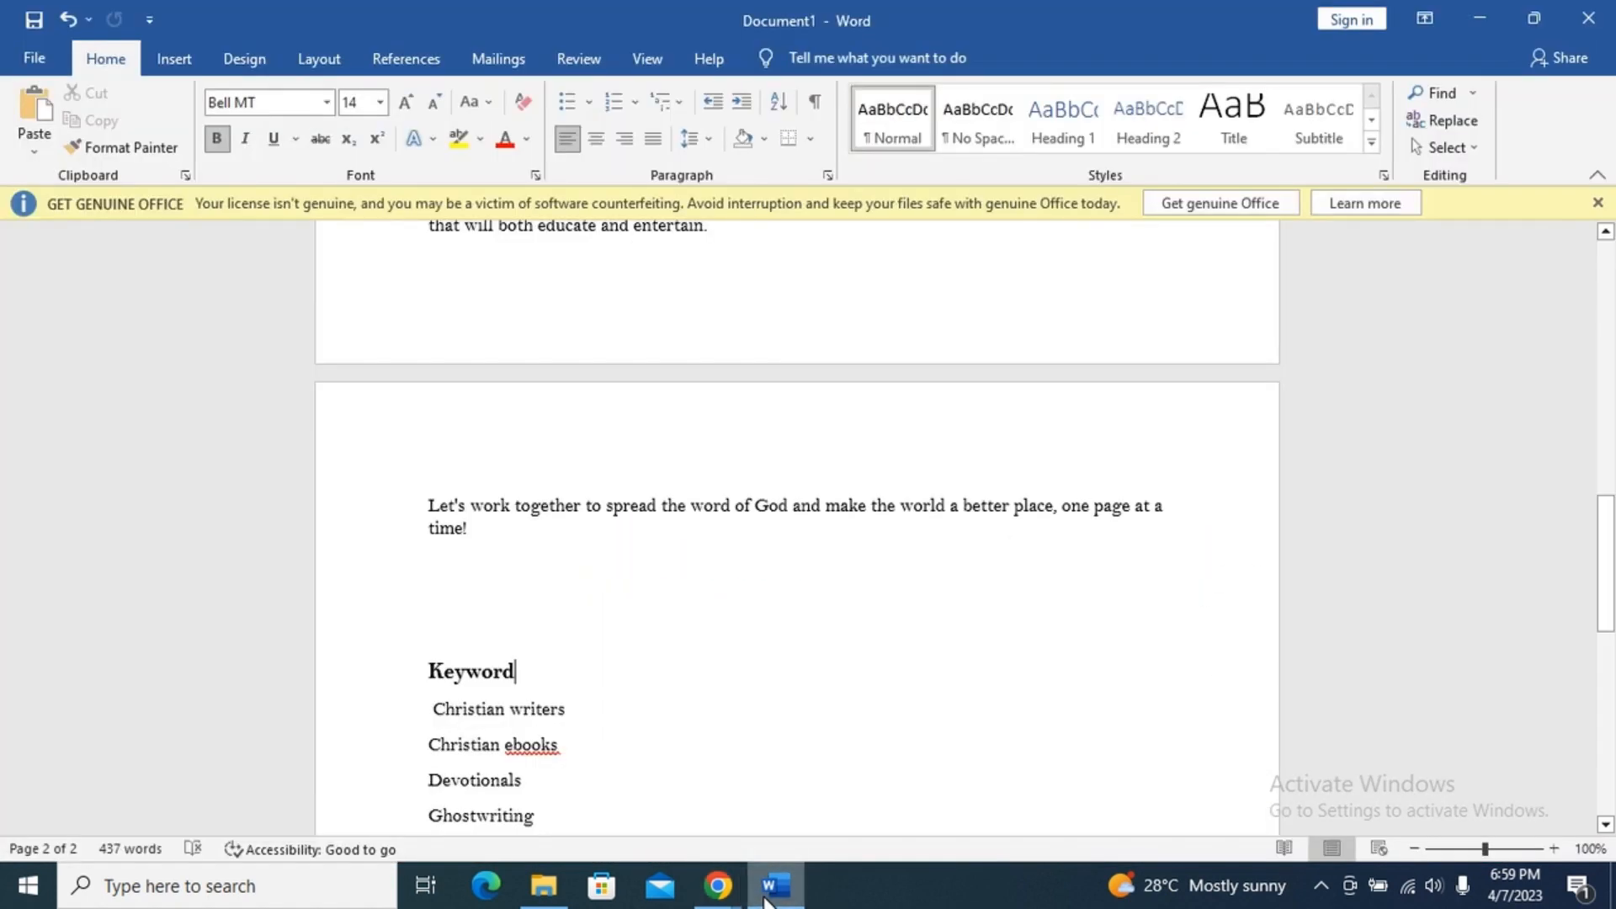
{"action": "key", "text": "Up"}
{"action": "key", "text": "Up"}
{"action": "key", "text": "Up"}
{"action": "key", "text": "Up"}
{"action": "key", "text": "Up"}
{"action": "key", "text": "Up"}
{"action": "key", "text": "Up"}
{"action": "key", "text": "Up"}
{"action": "key", "text": "Up"}
{"action": "key", "text": "Up"}
{"action": "key", "text": "Up"}
{"action": "key", "text": "Up"}
{"action": "key", "text": "Up"}
{"action": "key", "text": "Up"}
{"action": "key", "text": "Up"}
{"action": "key", "text": "Up"}
{"action": "key", "text": "Up"}
{"action": "key", "text": "Up"}
{"action": "key", "text": "Up"}
{"action": "key", "text": "Up"}
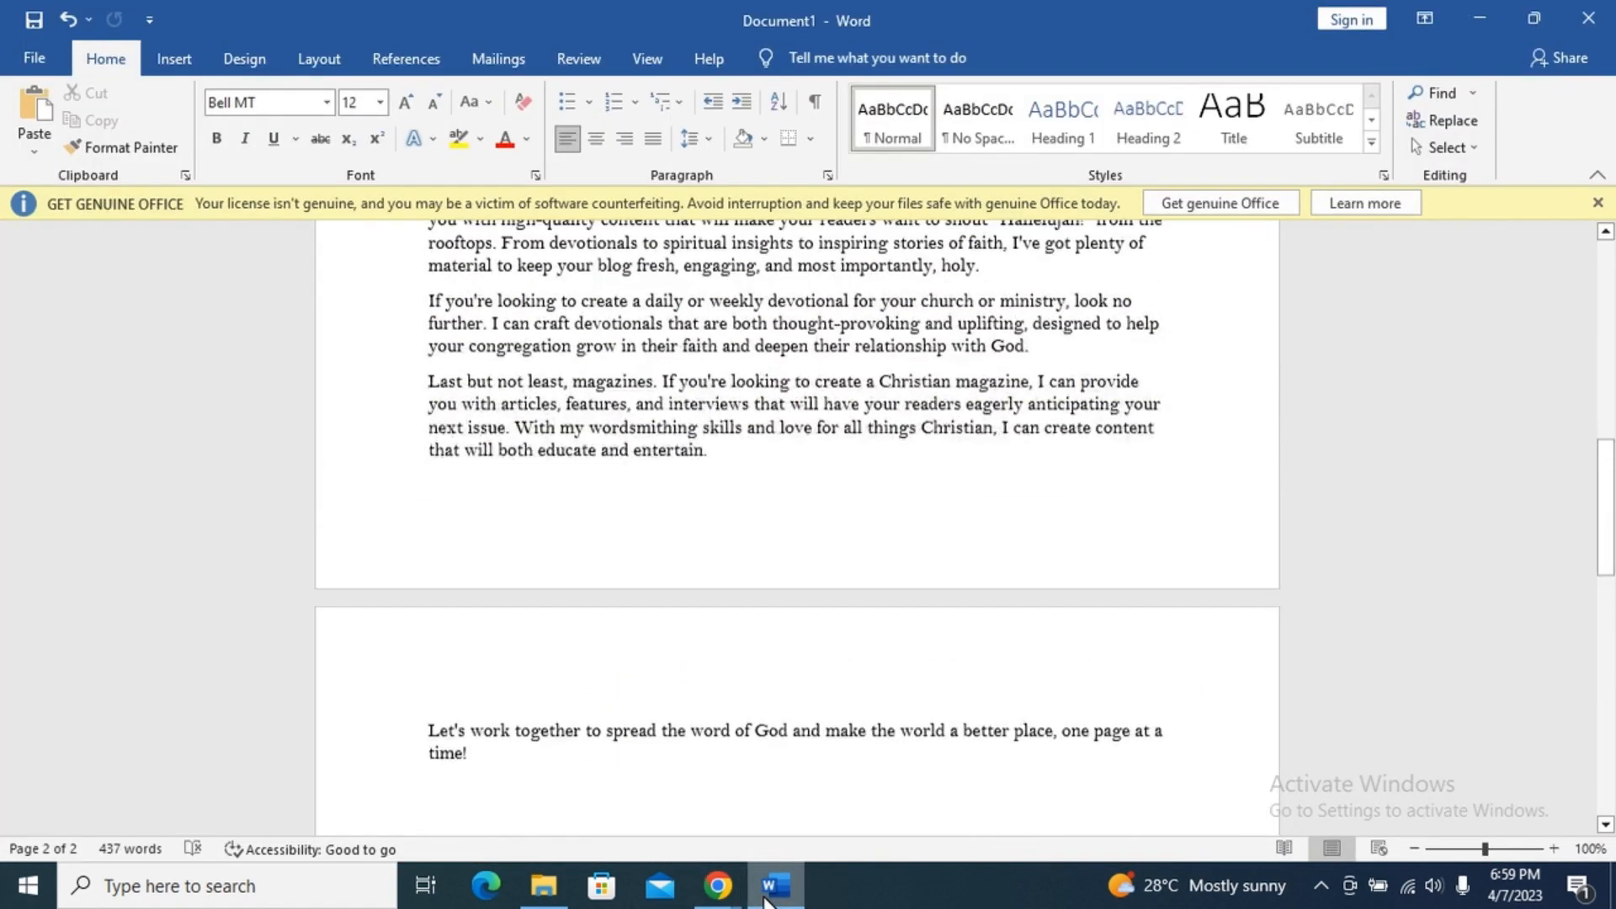
{"action": "key", "text": "Up"}
{"action": "key", "text": "Up"}
{"action": "key", "text": "Up"}
{"action": "key", "text": "Up"}
{"action": "key", "text": "Up"}
{"action": "key", "text": "Up"}
{"action": "key", "text": "Up"}
{"action": "key", "text": "Up"}
{"action": "key", "text": "Up"}
{"action": "key", "text": "Up"}
{"action": "key", "text": "Up"}
{"action": "key", "text": "Up"}
{"action": "key", "text": "Up"}
{"action": "key", "text": "Up"}
{"action": "key", "text": "Up"}
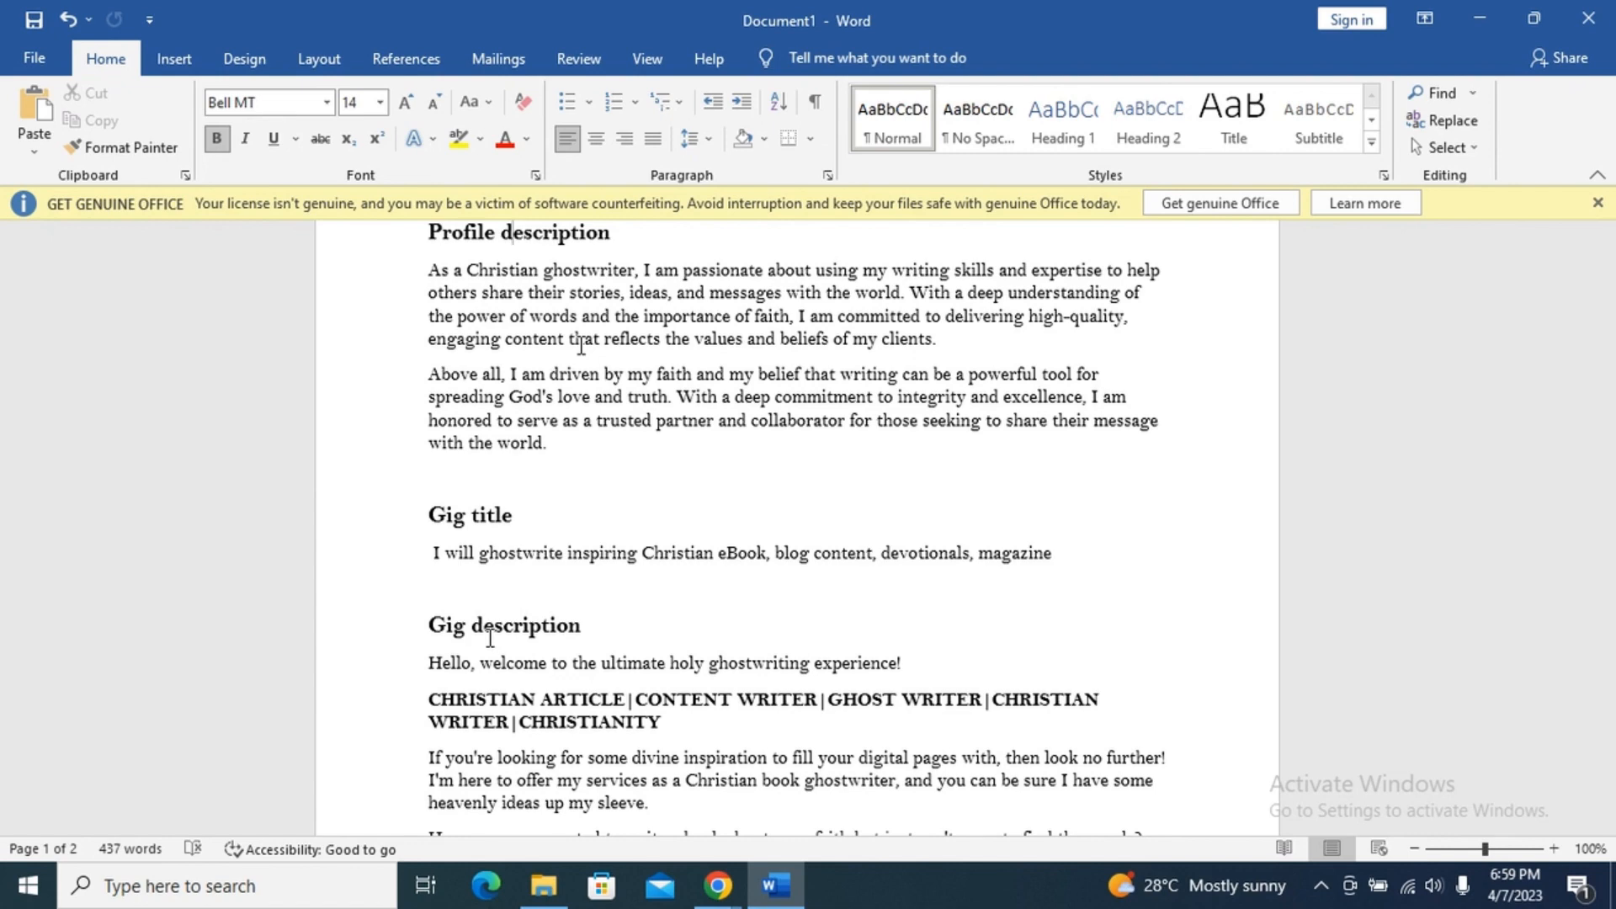
{"action": "key", "text": "Down"}
{"action": "key", "text": "Down"}
{"action": "key", "text": "Down"}
{"action": "key", "text": "Down"}
{"action": "key", "text": "Down"}
{"action": "key", "text": "Down"}
{"action": "key", "text": "Down"}
{"action": "key", "text": "Down"}
{"action": "key", "text": "Down"}
{"action": "key", "text": "Down"}
{"action": "key", "text": "Down"}
{"action": "scroll", "coordinate": [490, 637], "scroll_direction": "down", "scroll_amount": 1}
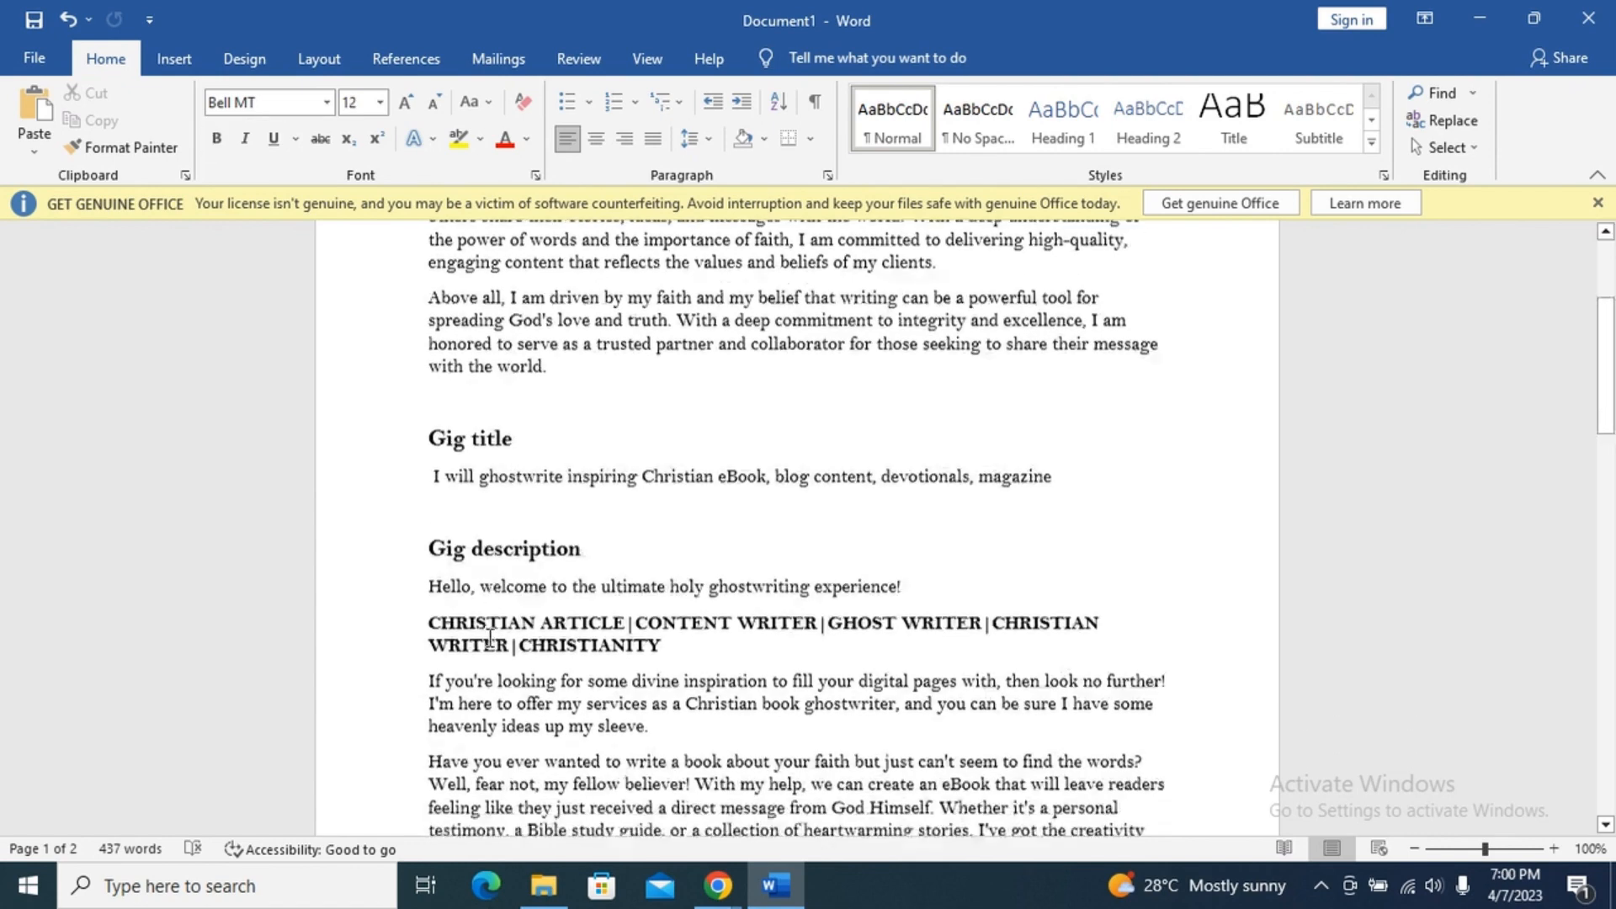
{"action": "scroll", "coordinate": [490, 637], "scroll_direction": "down", "scroll_amount": 3}
{"action": "scroll", "coordinate": [490, 637], "scroll_direction": "down", "scroll_amount": 5}
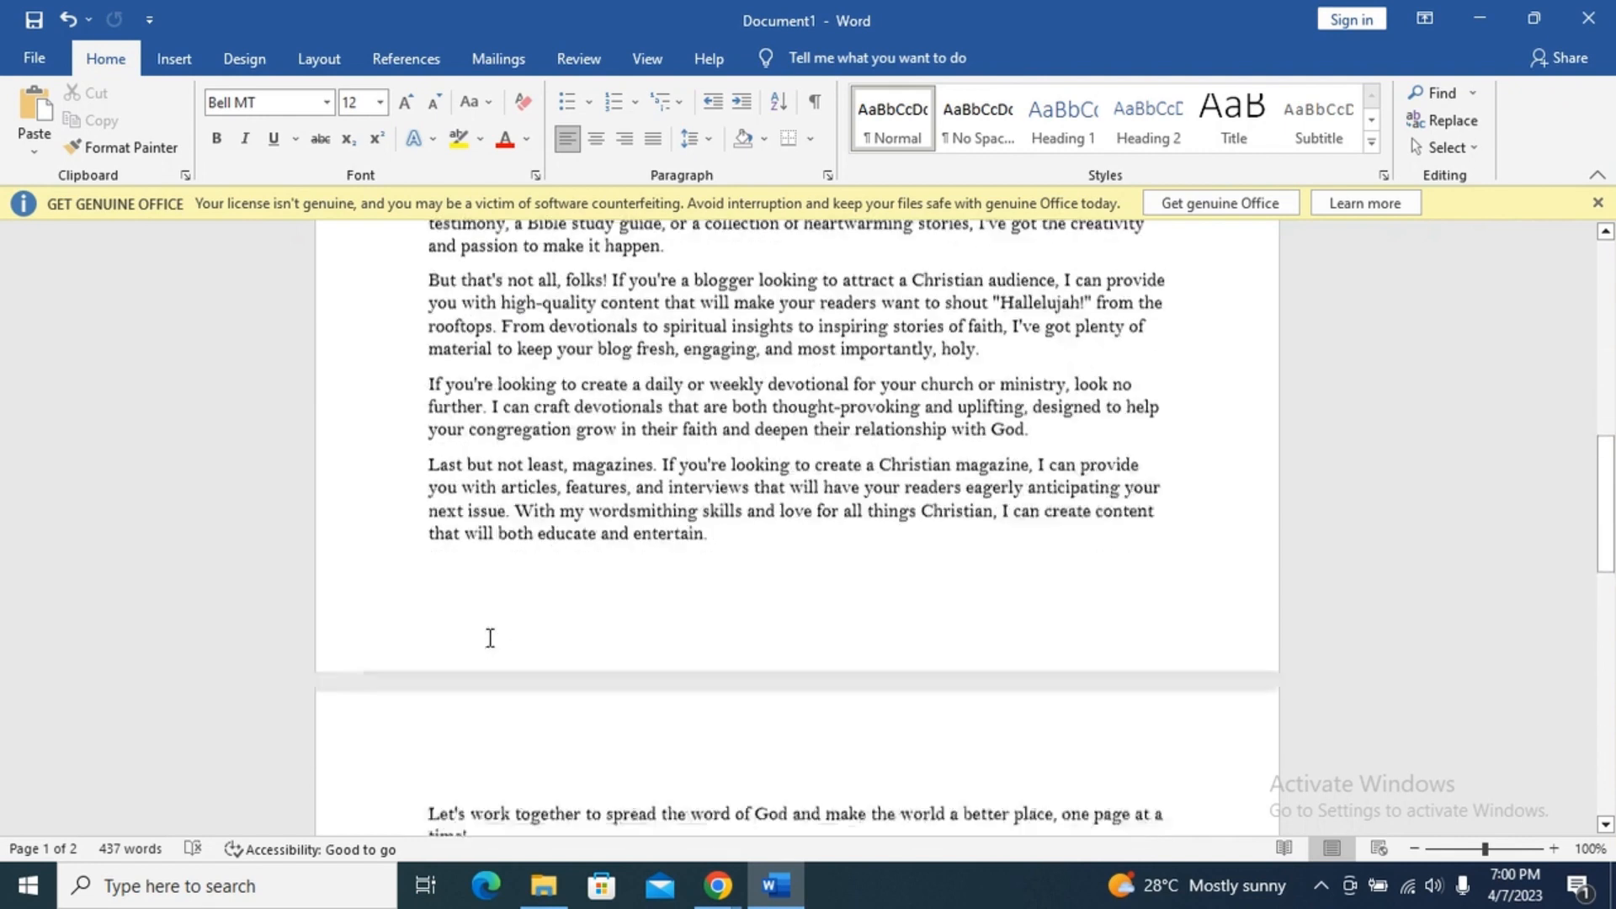
{"action": "scroll", "coordinate": [490, 637], "scroll_direction": "down", "scroll_amount": 2}
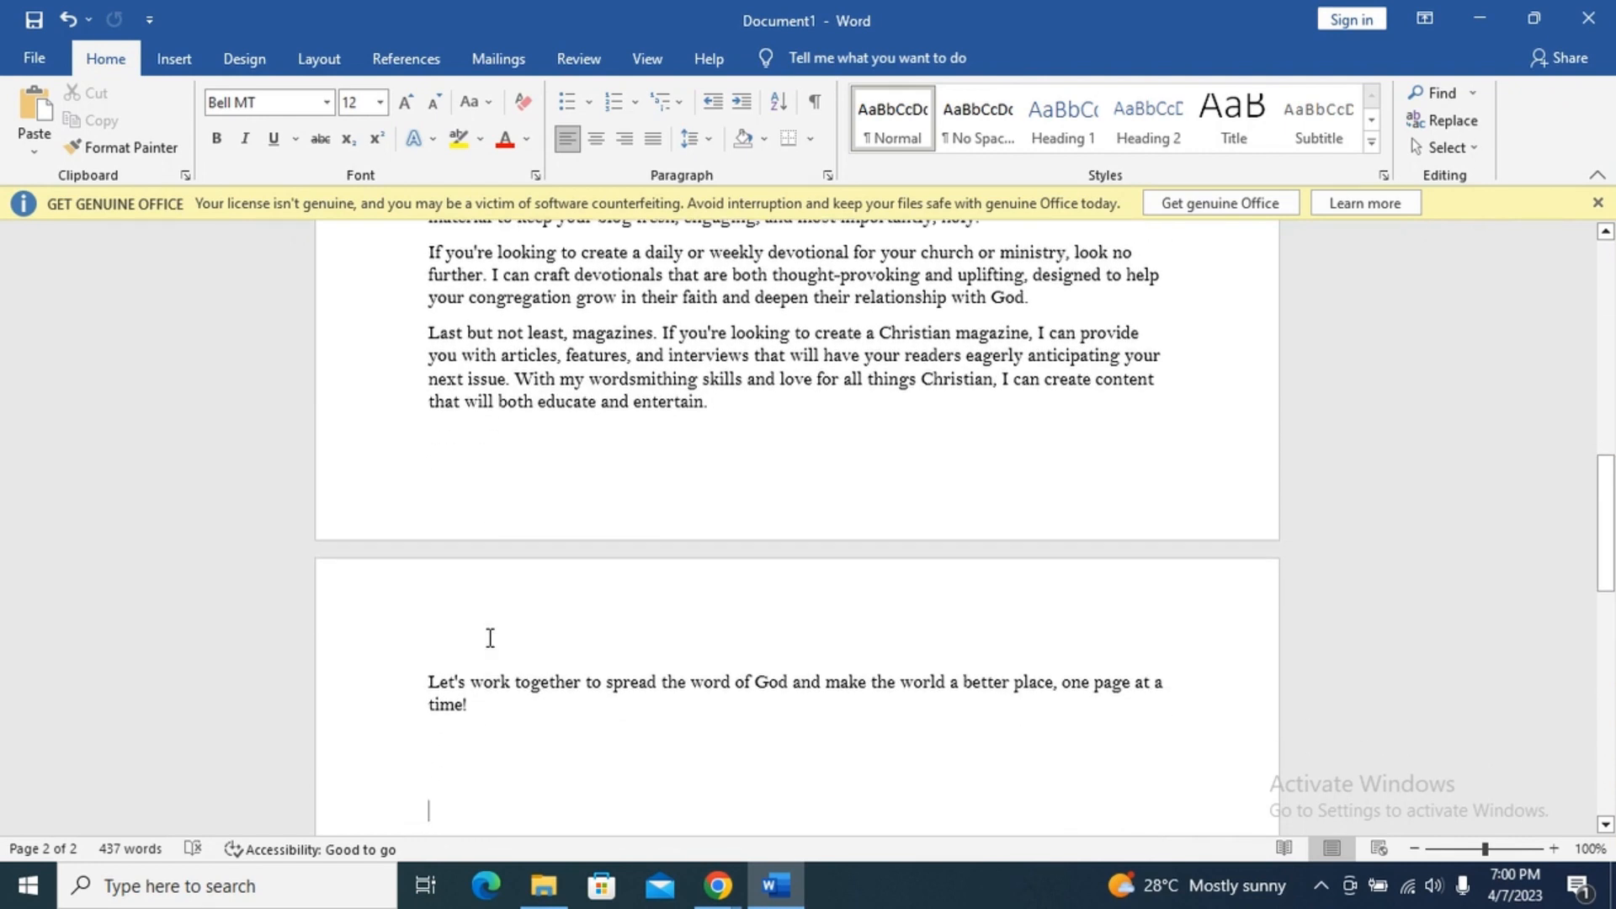
{"action": "key", "text": "Down"}
{"action": "key", "text": "Down"}
{"action": "key", "text": "Down"}
{"action": "key", "text": "Down"}
{"action": "key", "text": "Down"}
{"action": "key", "text": "Down"}
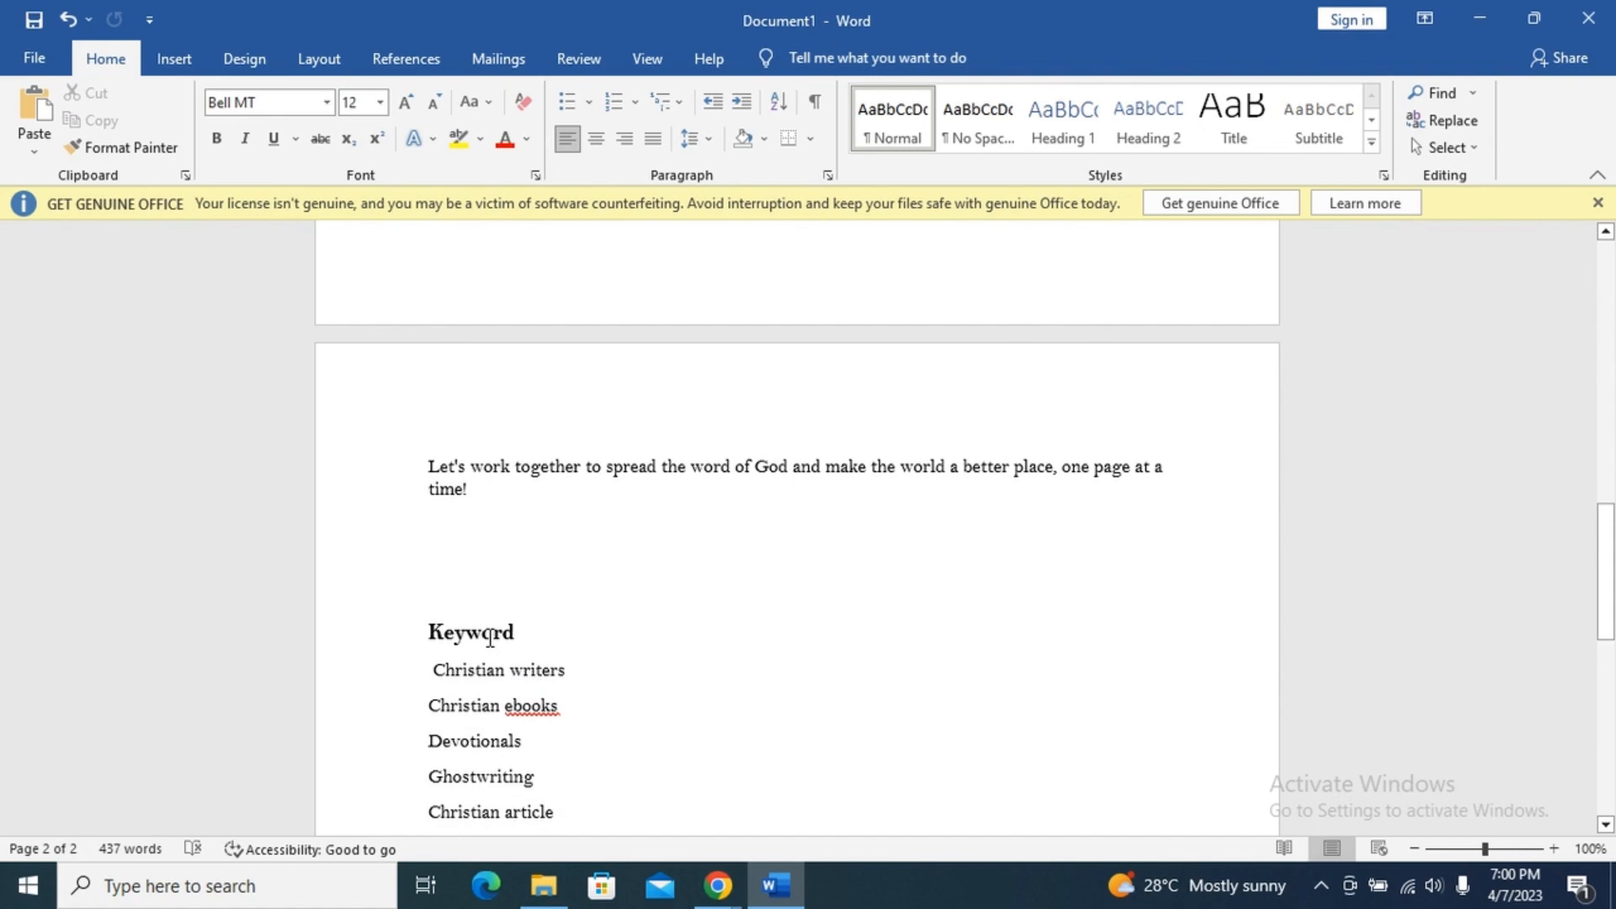
{"action": "scroll", "coordinate": [490, 637], "scroll_direction": "up", "scroll_amount": 12}
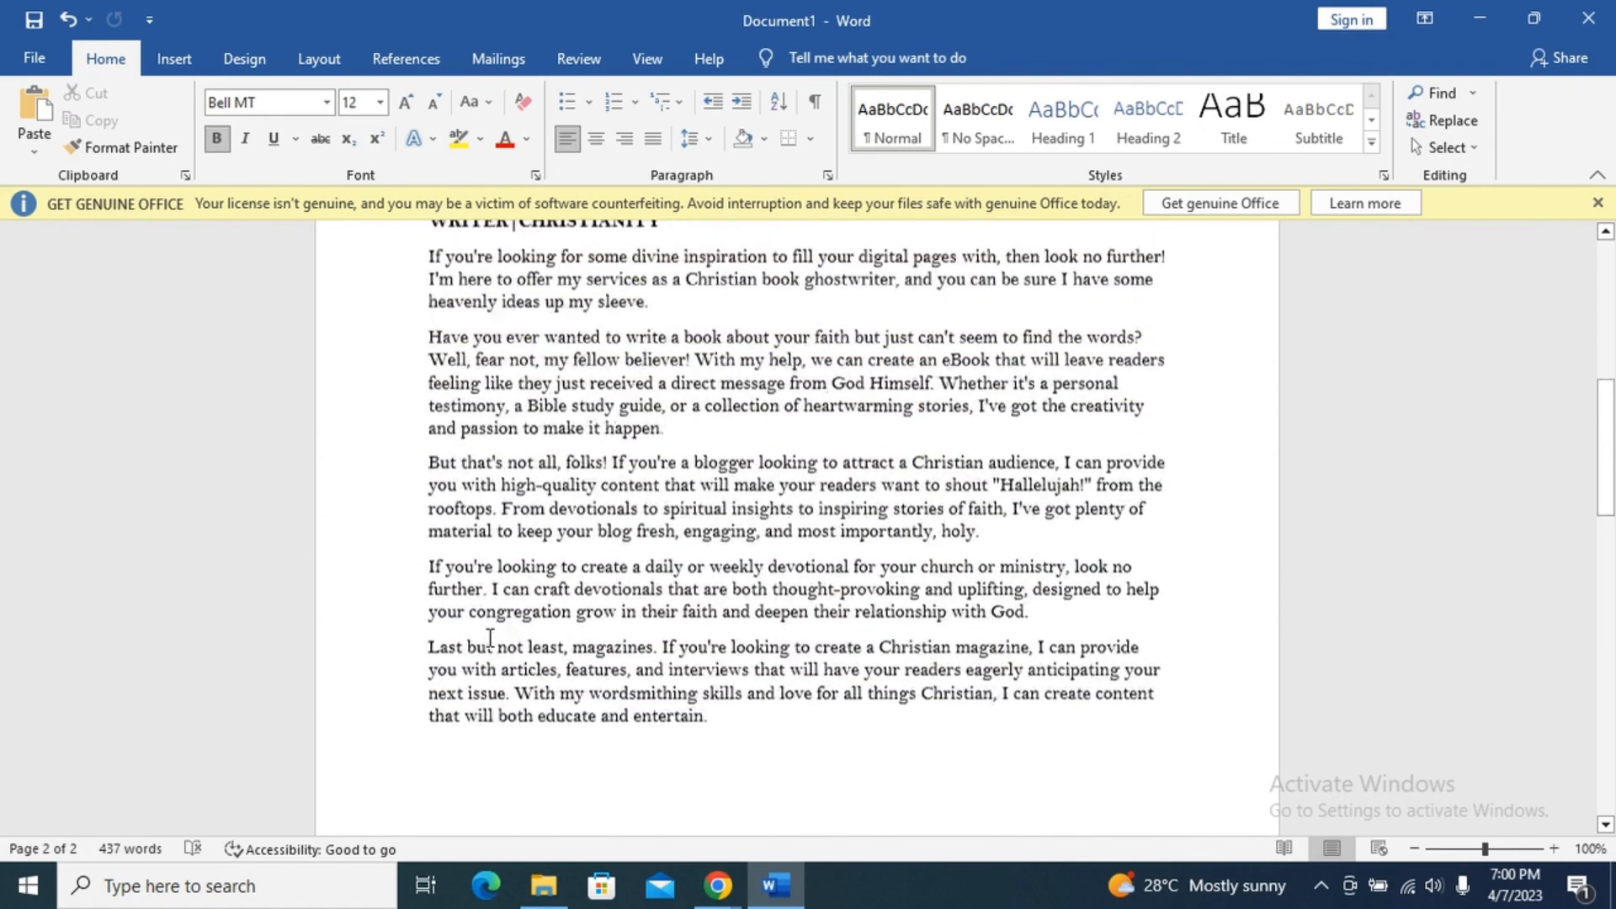
{"action": "key", "text": "Up"}
{"action": "key", "text": "Up"}
{"action": "key", "text": "Up"}
{"action": "key", "text": "Up"}
{"action": "key", "text": "Up"}
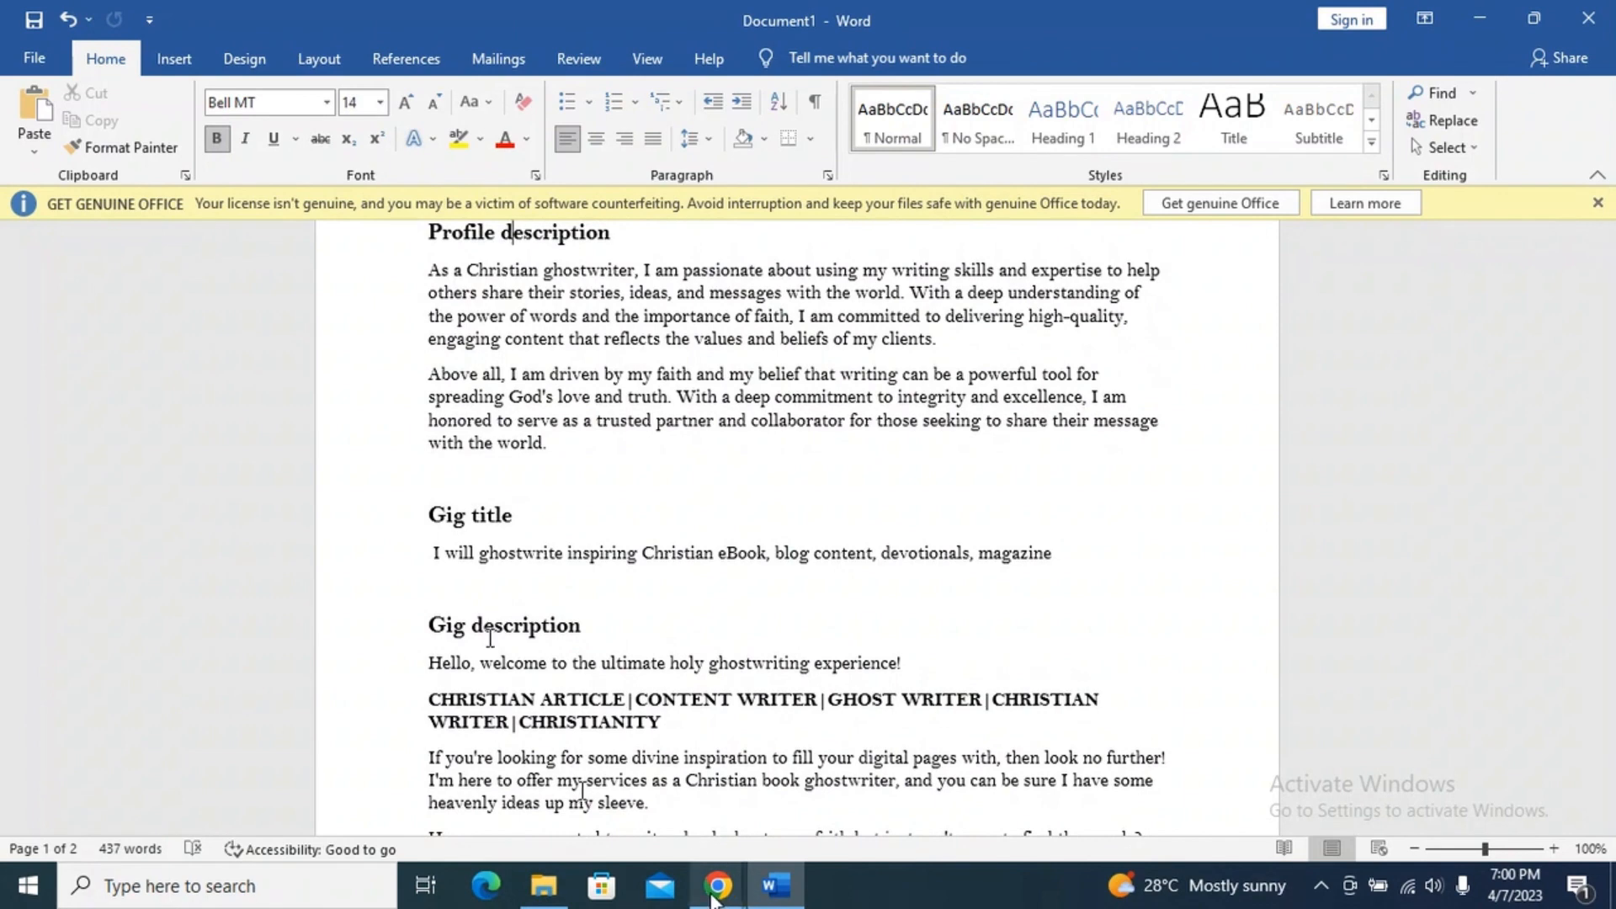
Step: Choose Become a Seller from the profile menu and start seller registration on the landing page
{"action": "mouse_move", "coordinate": [711, 899]}
{"action": "left_click", "coordinate": [648, 776]}
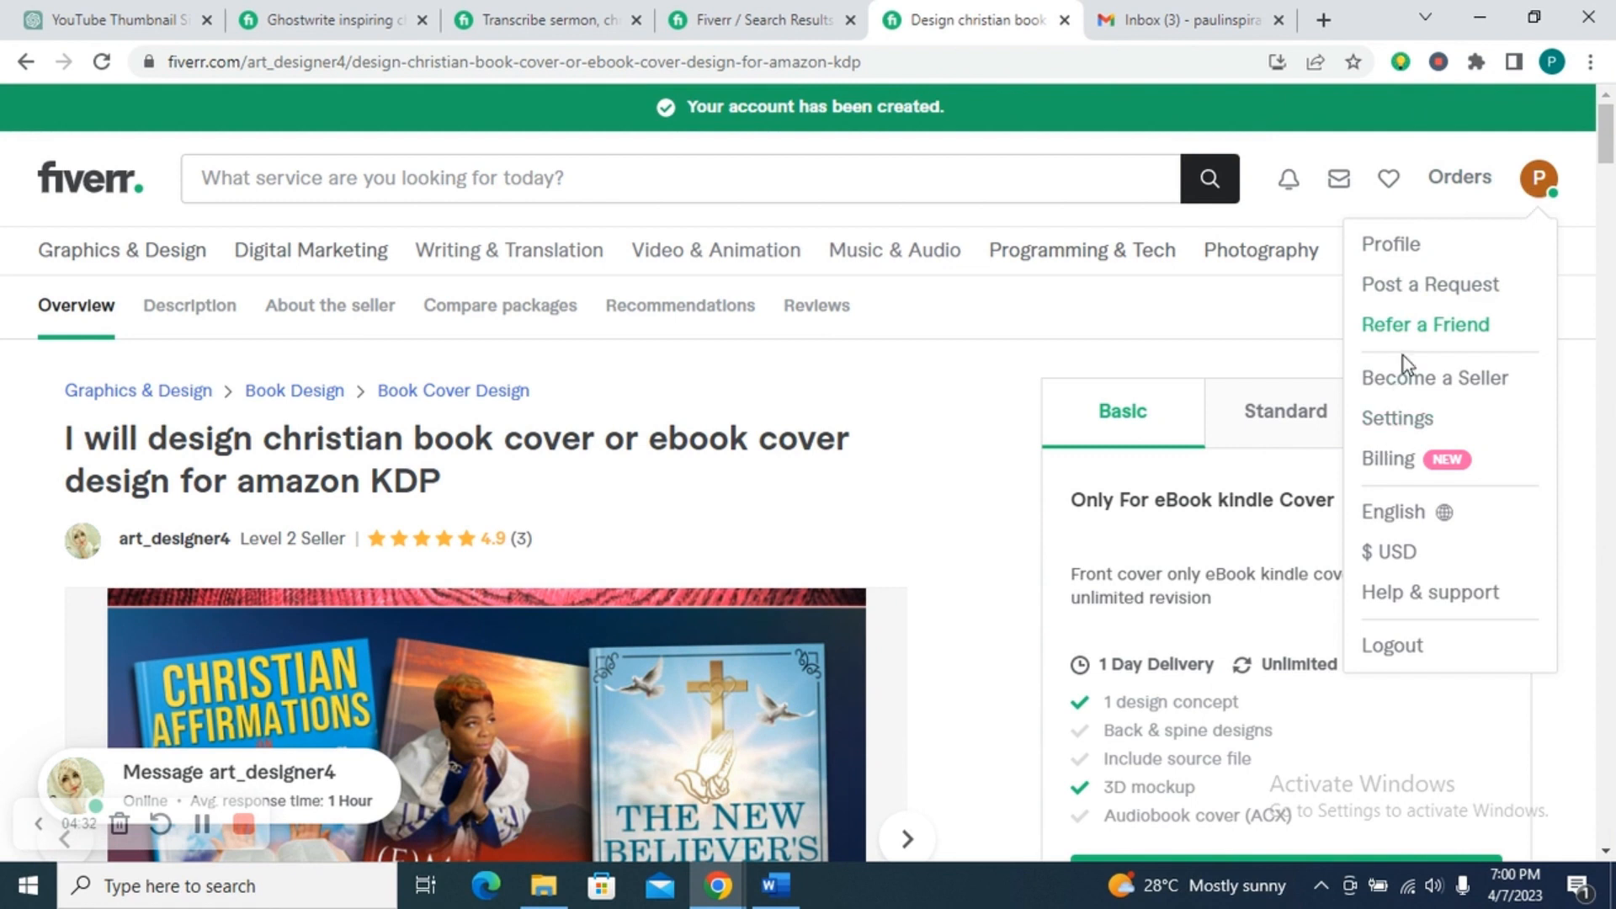
{"action": "left_click", "coordinate": [1406, 383]}
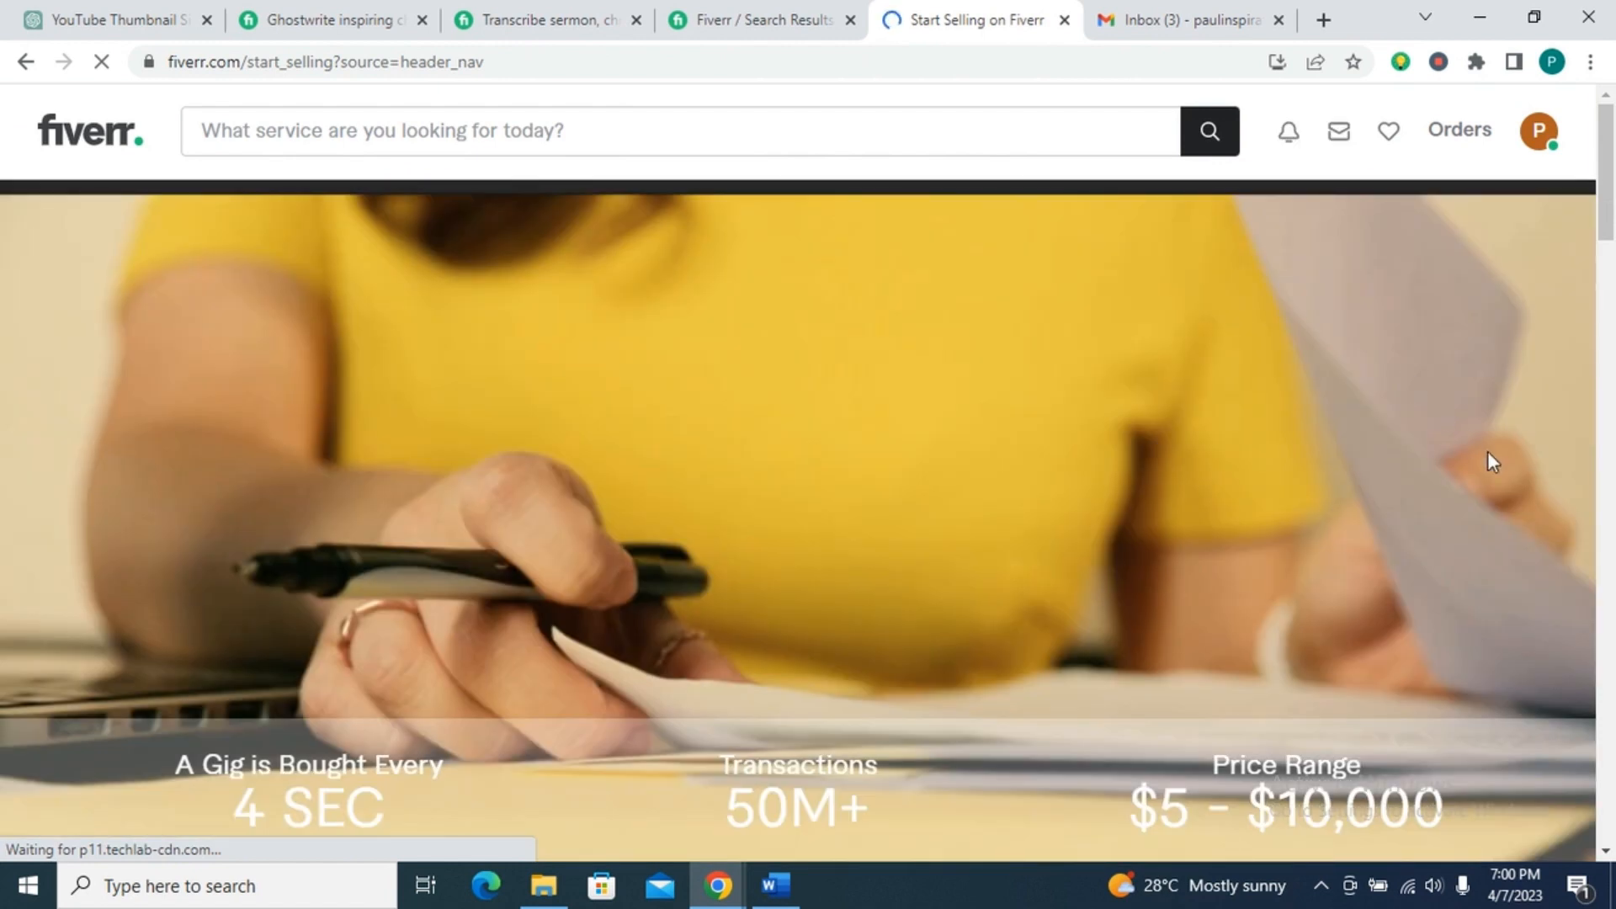
{"action": "left_click", "coordinate": [1607, 848]}
{"action": "left_click", "coordinate": [1608, 850]}
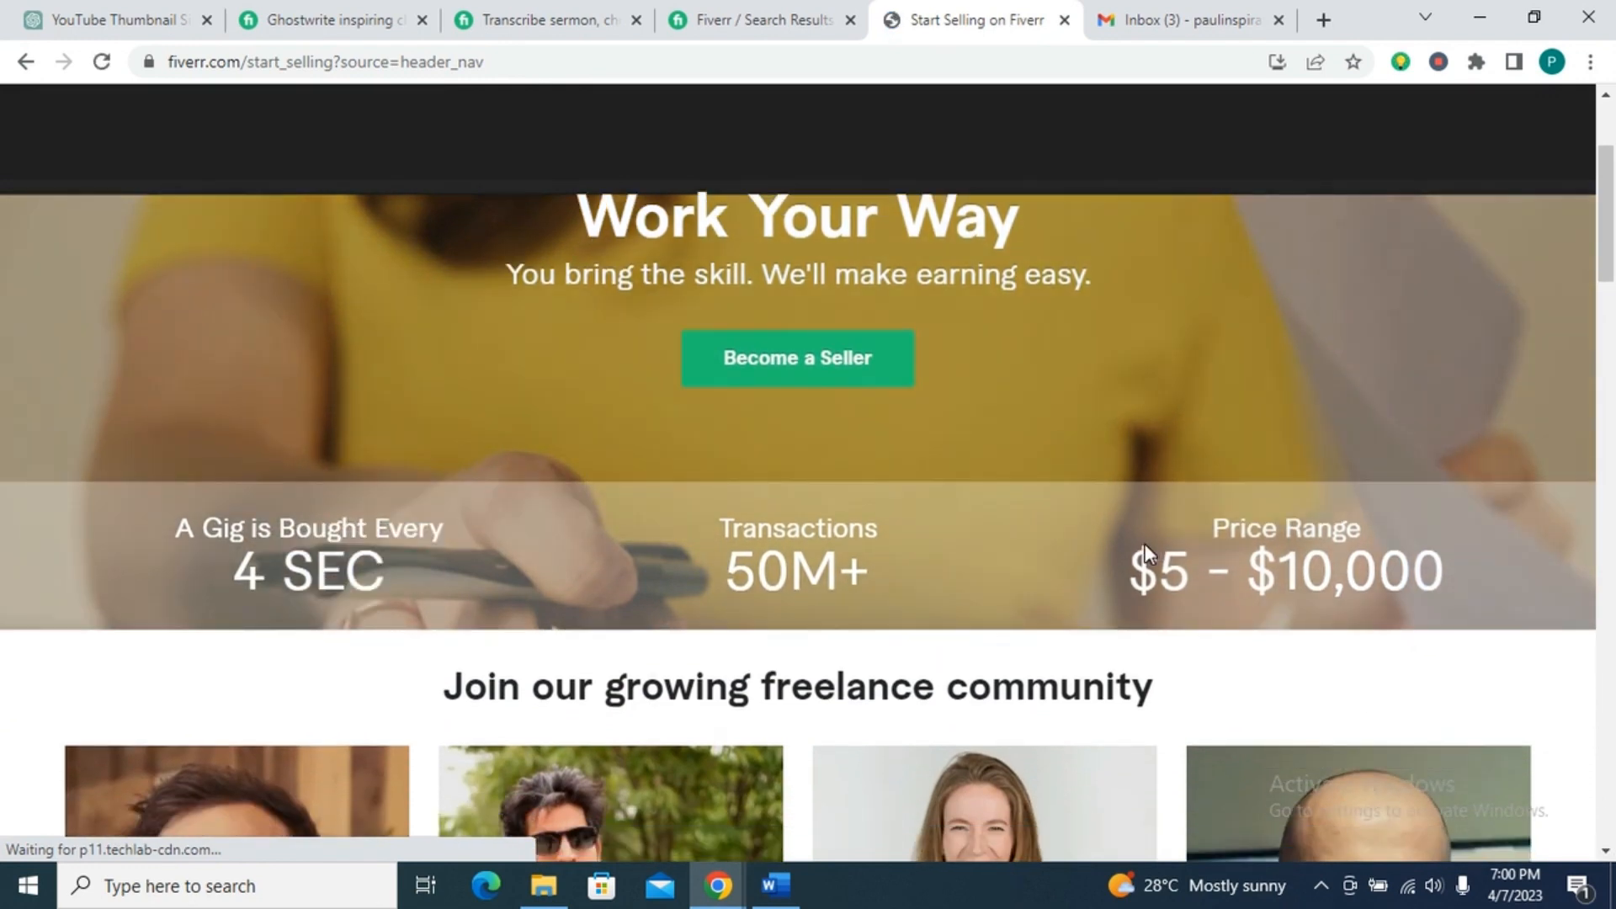
{"action": "left_click", "coordinate": [831, 359]}
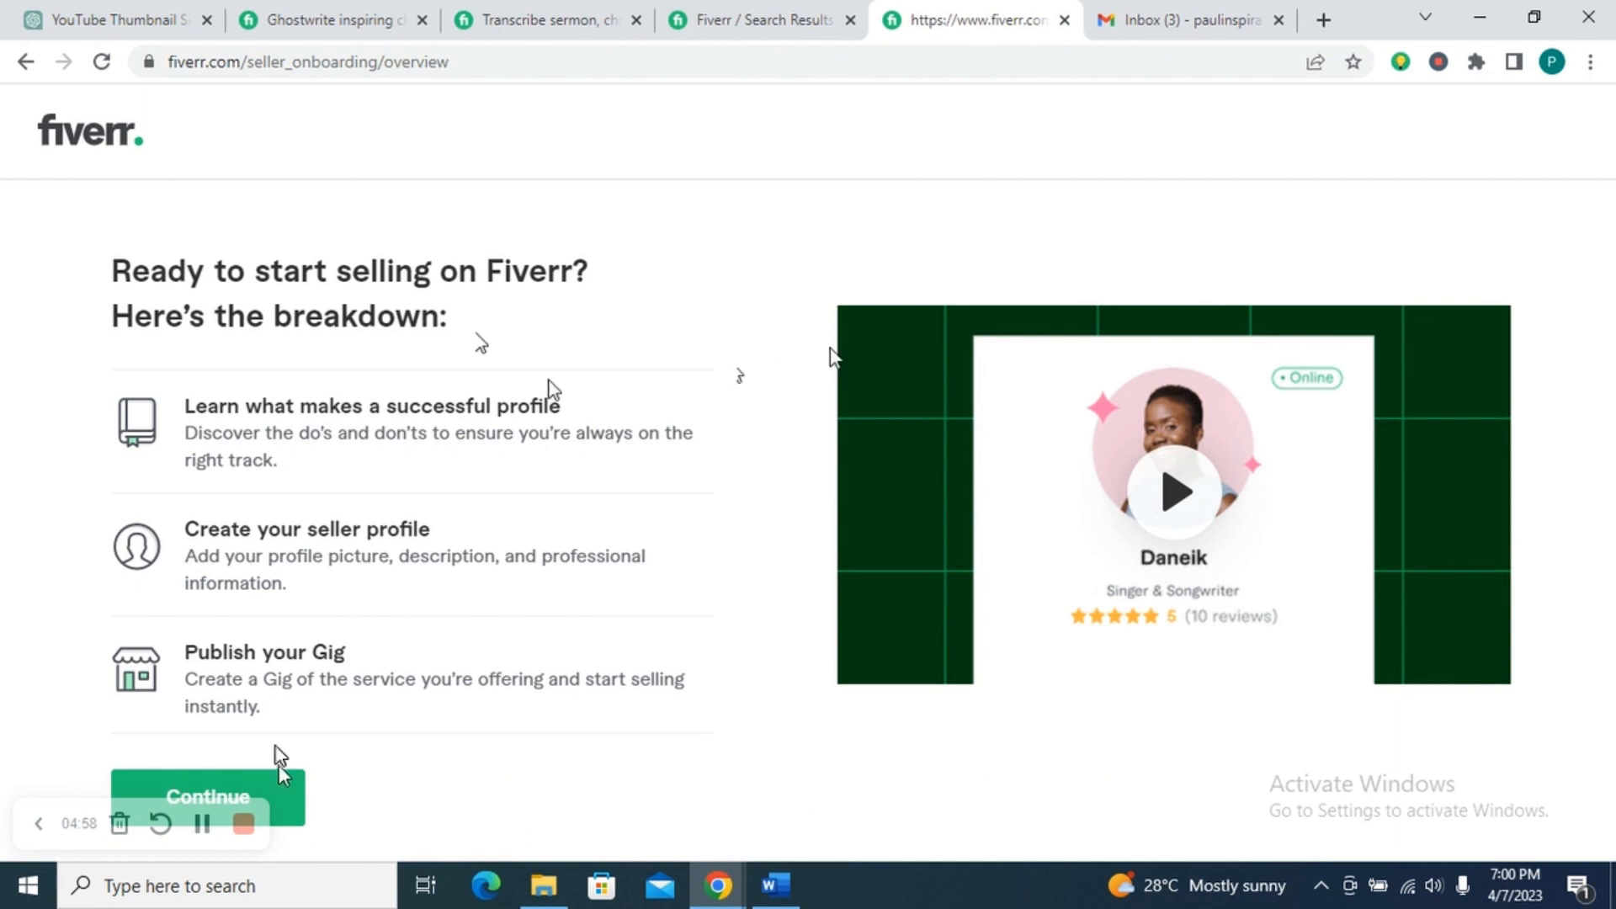
Step: Continue past the overview, successful-profile tips and things-to-avoid pages to Personal Info
{"action": "left_click", "coordinate": [286, 787]}
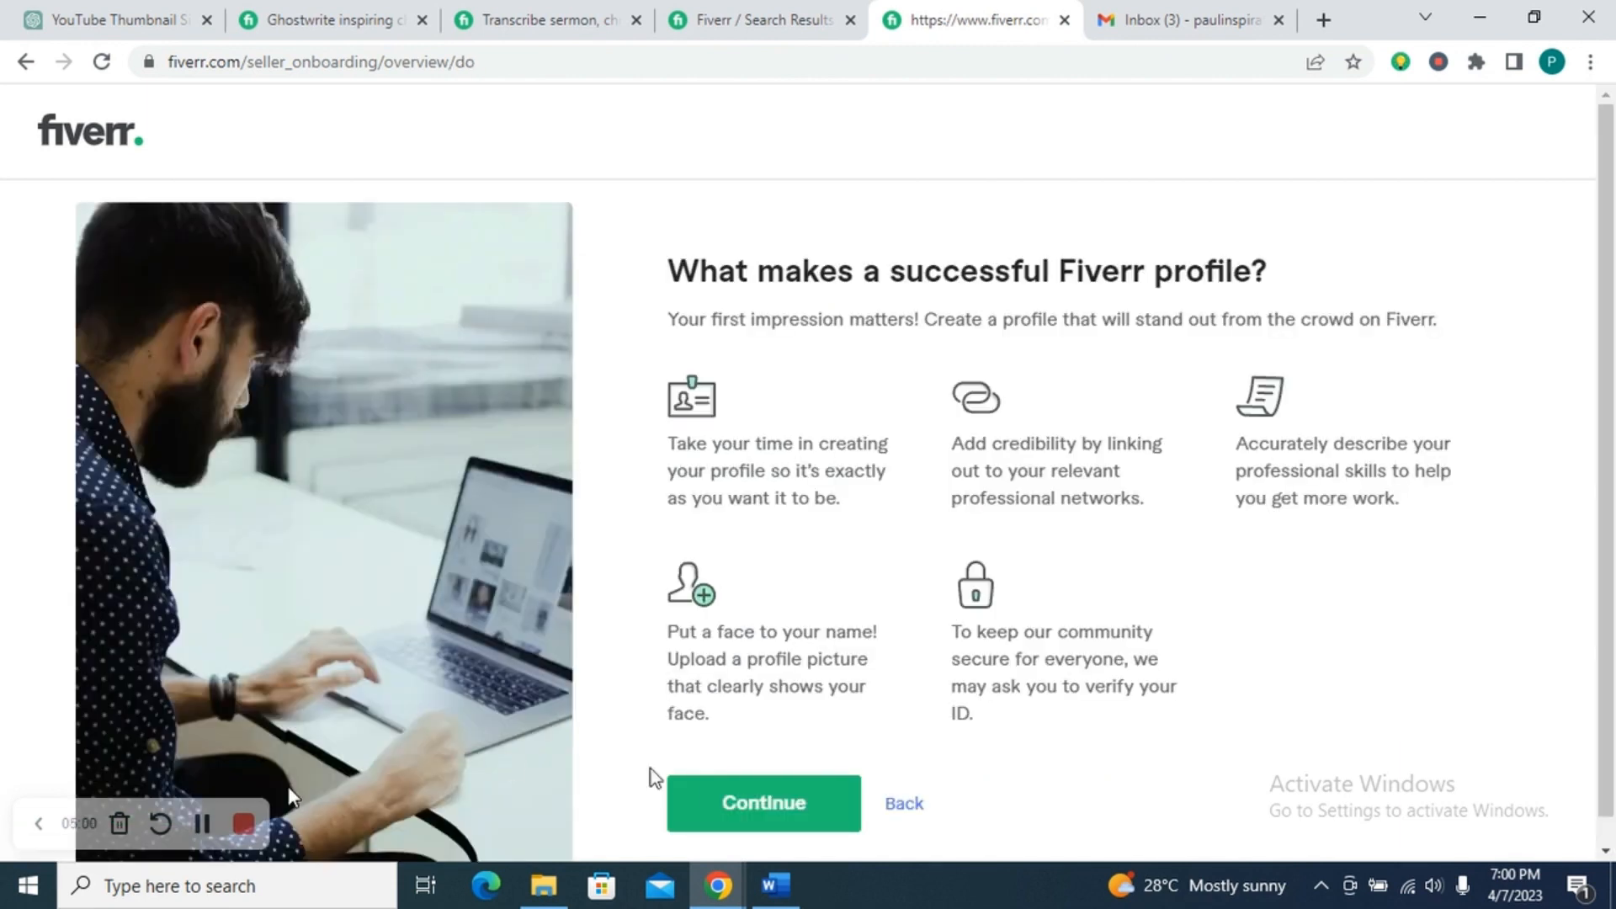
{"action": "left_click", "coordinate": [740, 801]}
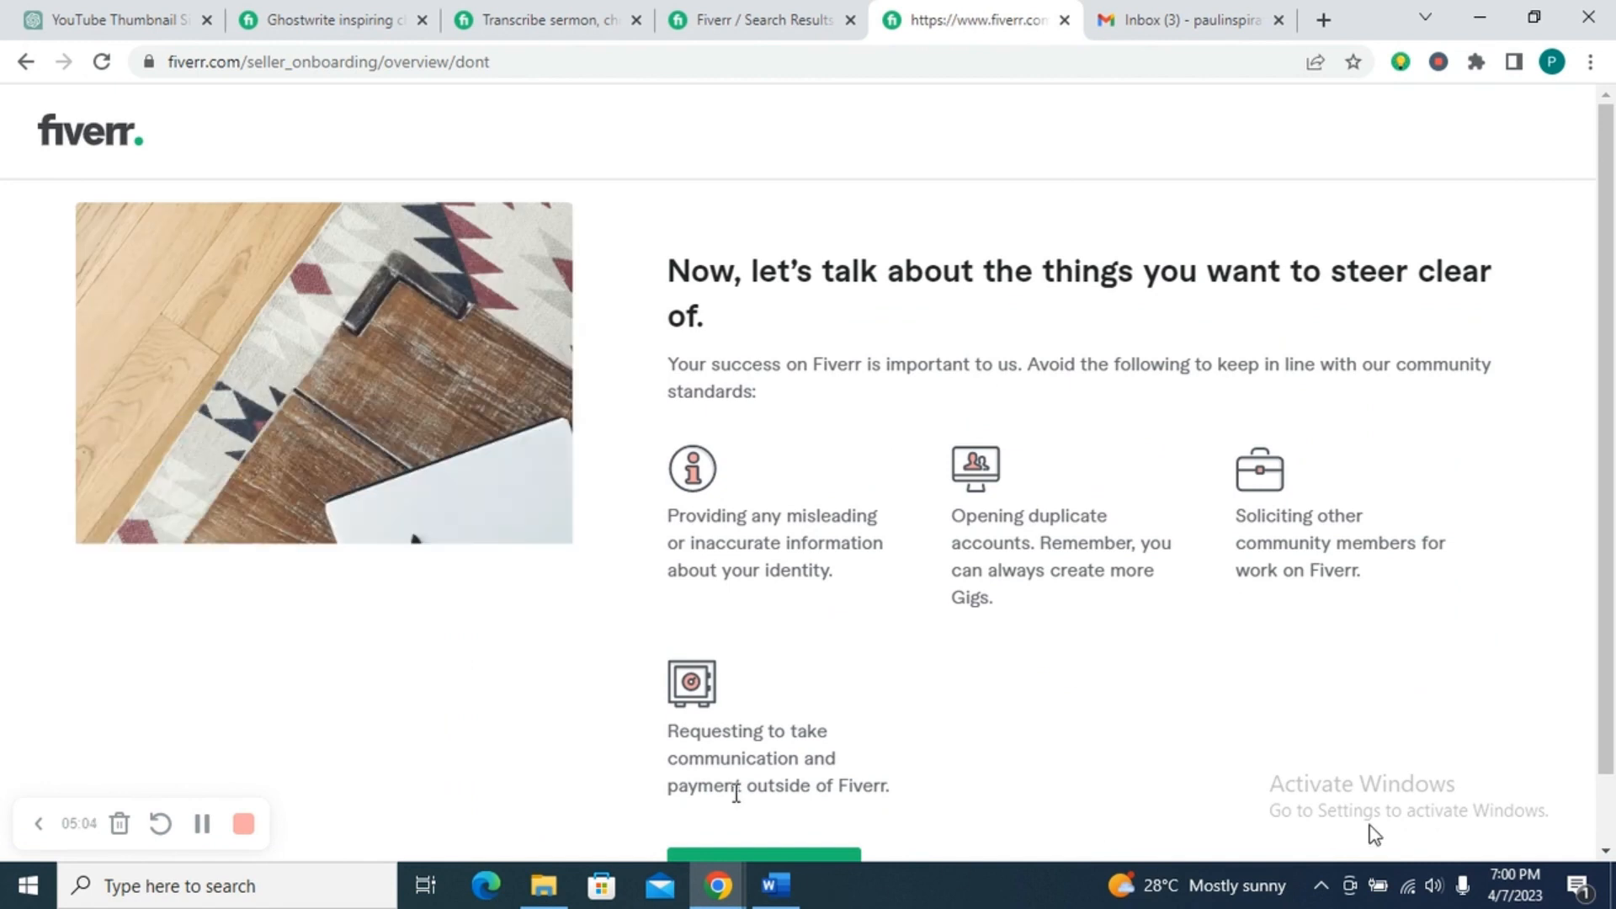
{"action": "scroll", "coordinate": [1606, 855], "scroll_direction": "down", "scroll_amount": 1}
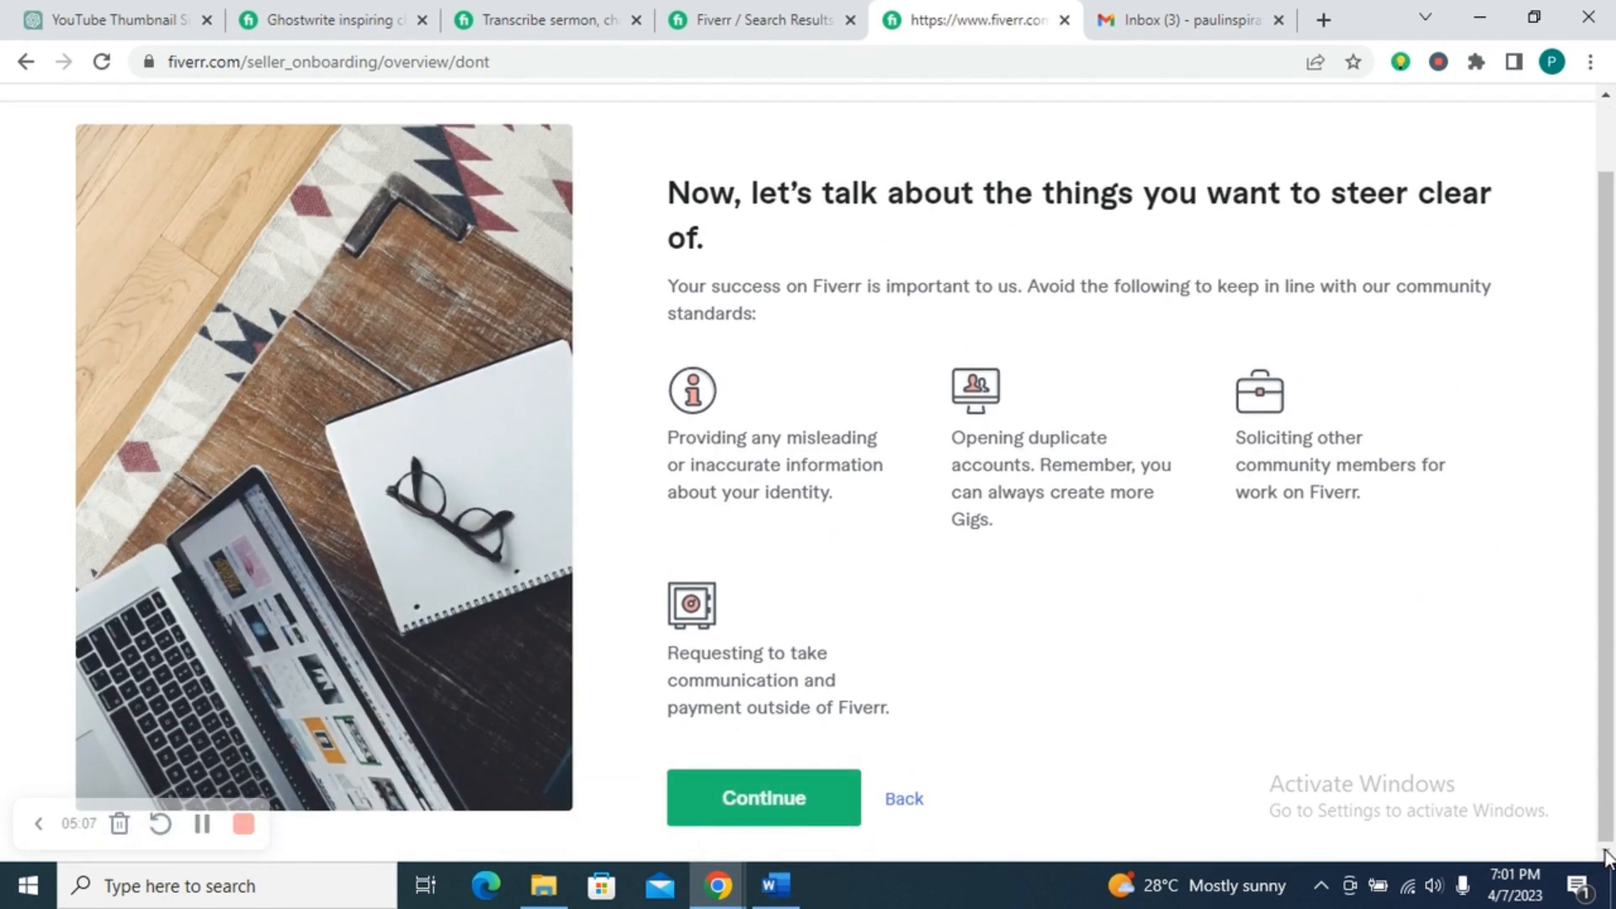
{"action": "left_click", "coordinate": [765, 804]}
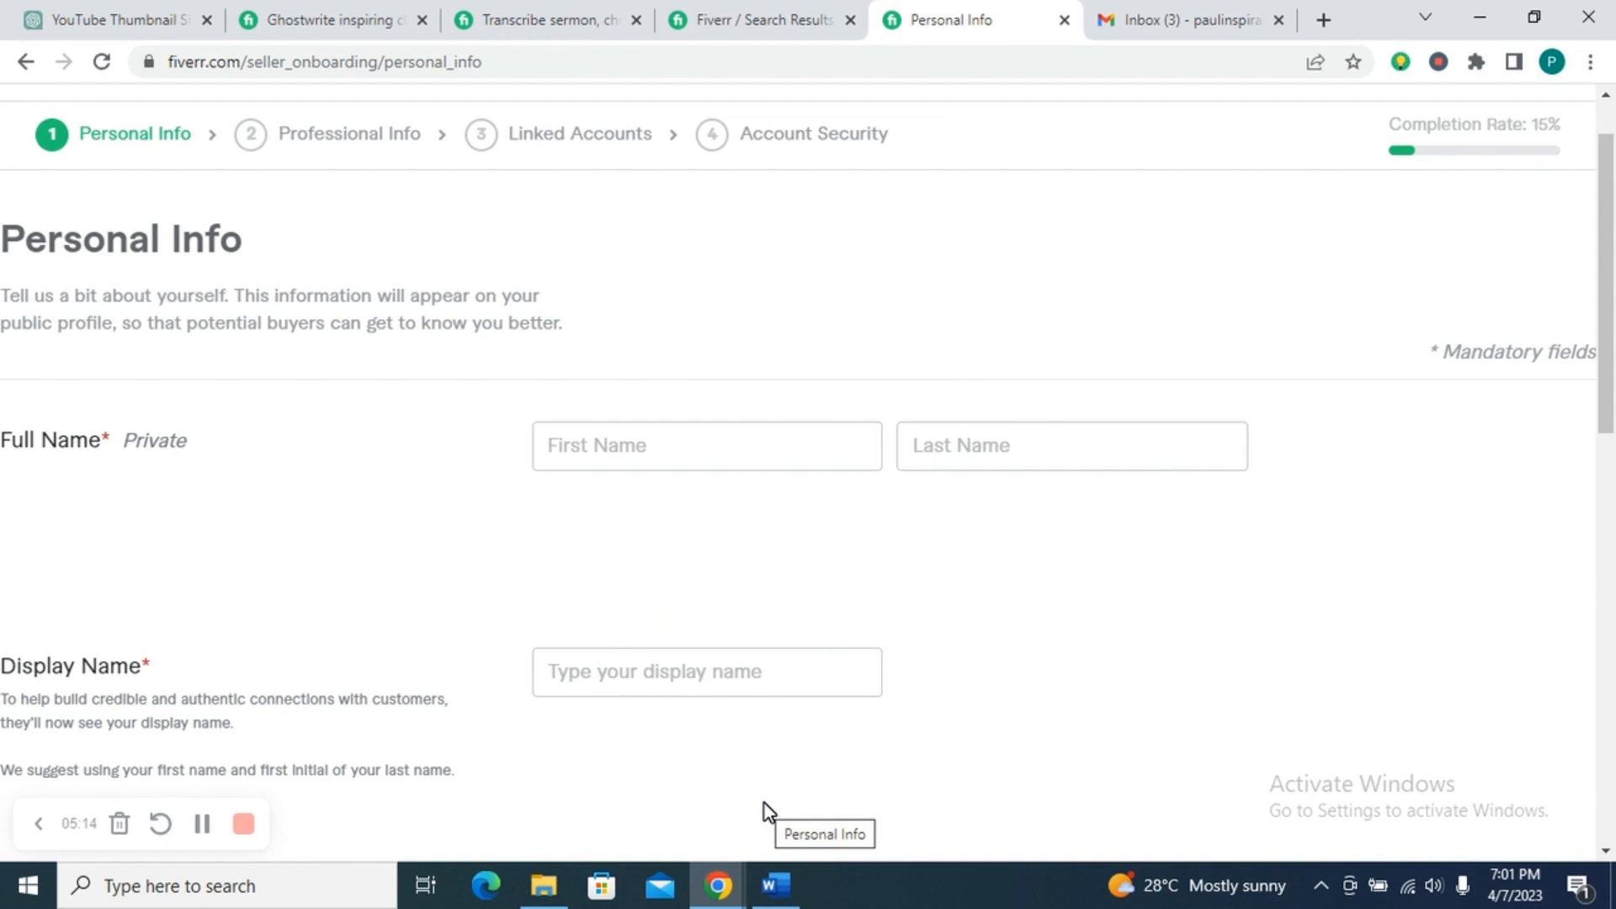
Step: Enter the seller's first and last name on the Personal Info form, fixing a last-name typo
{"action": "left_click", "coordinate": [1179, 17]}
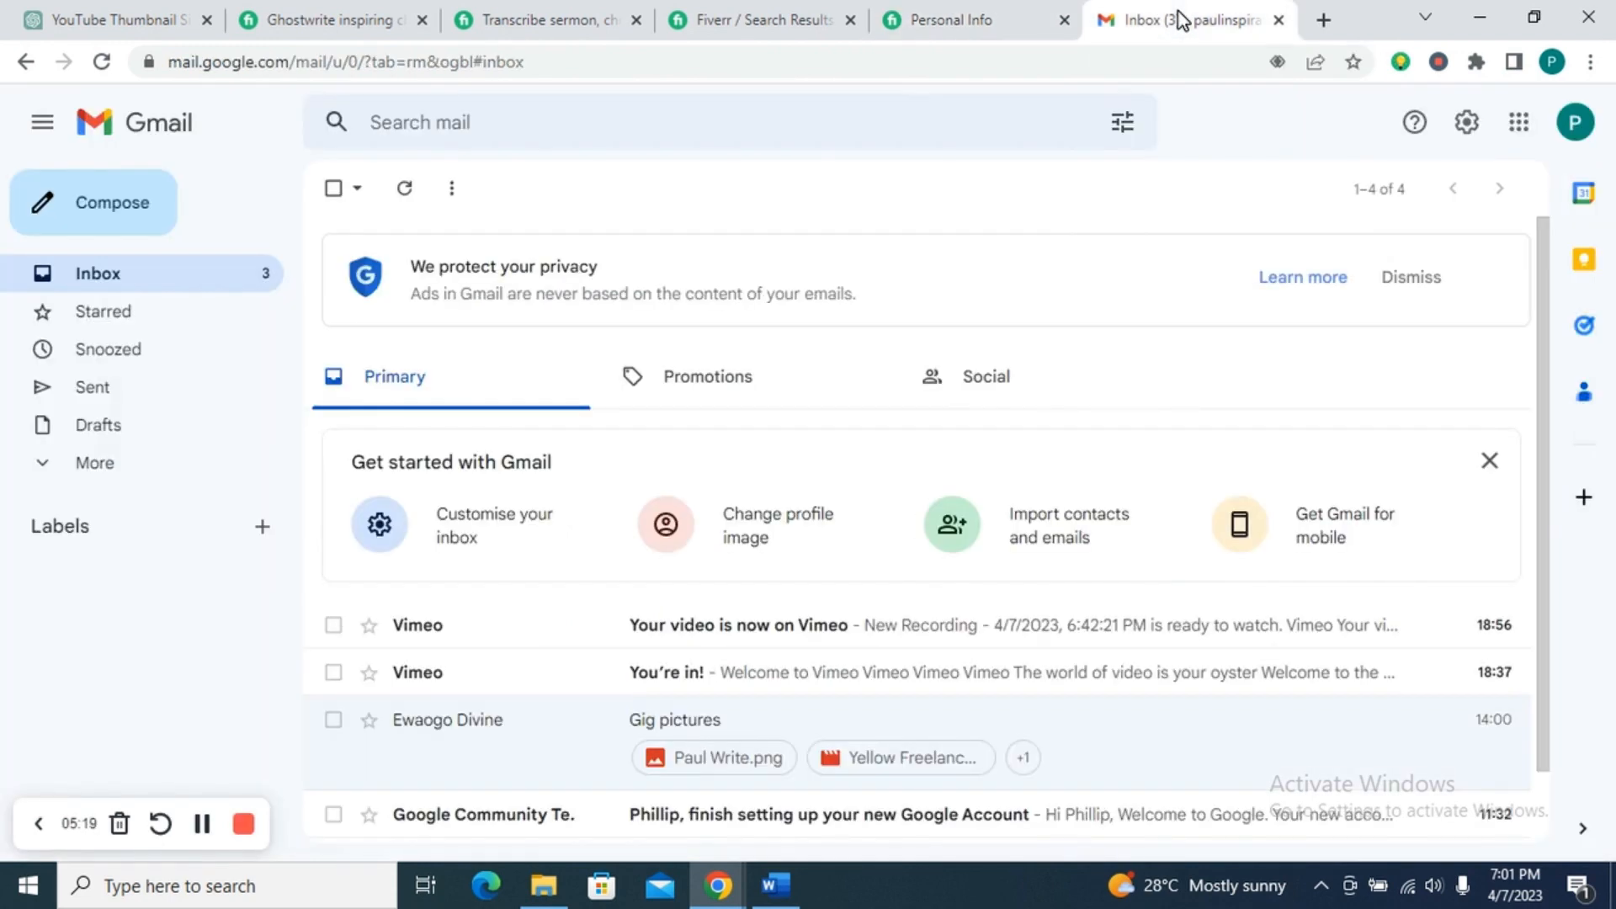
{"action": "left_click", "coordinate": [955, 19]}
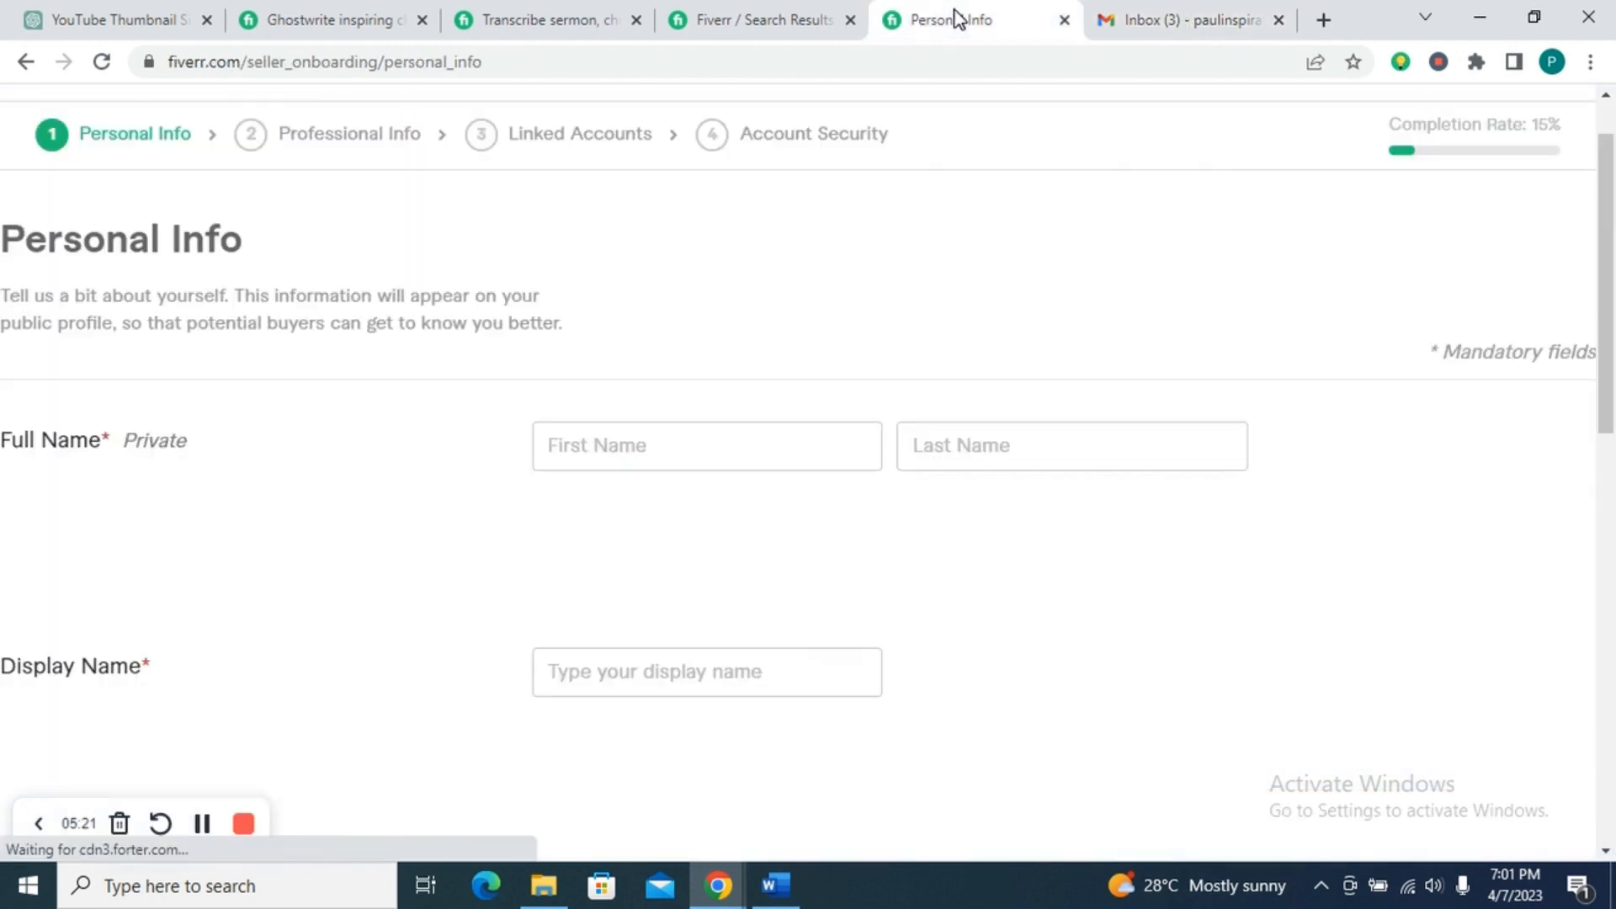
{"action": "left_click", "coordinate": [610, 446]}
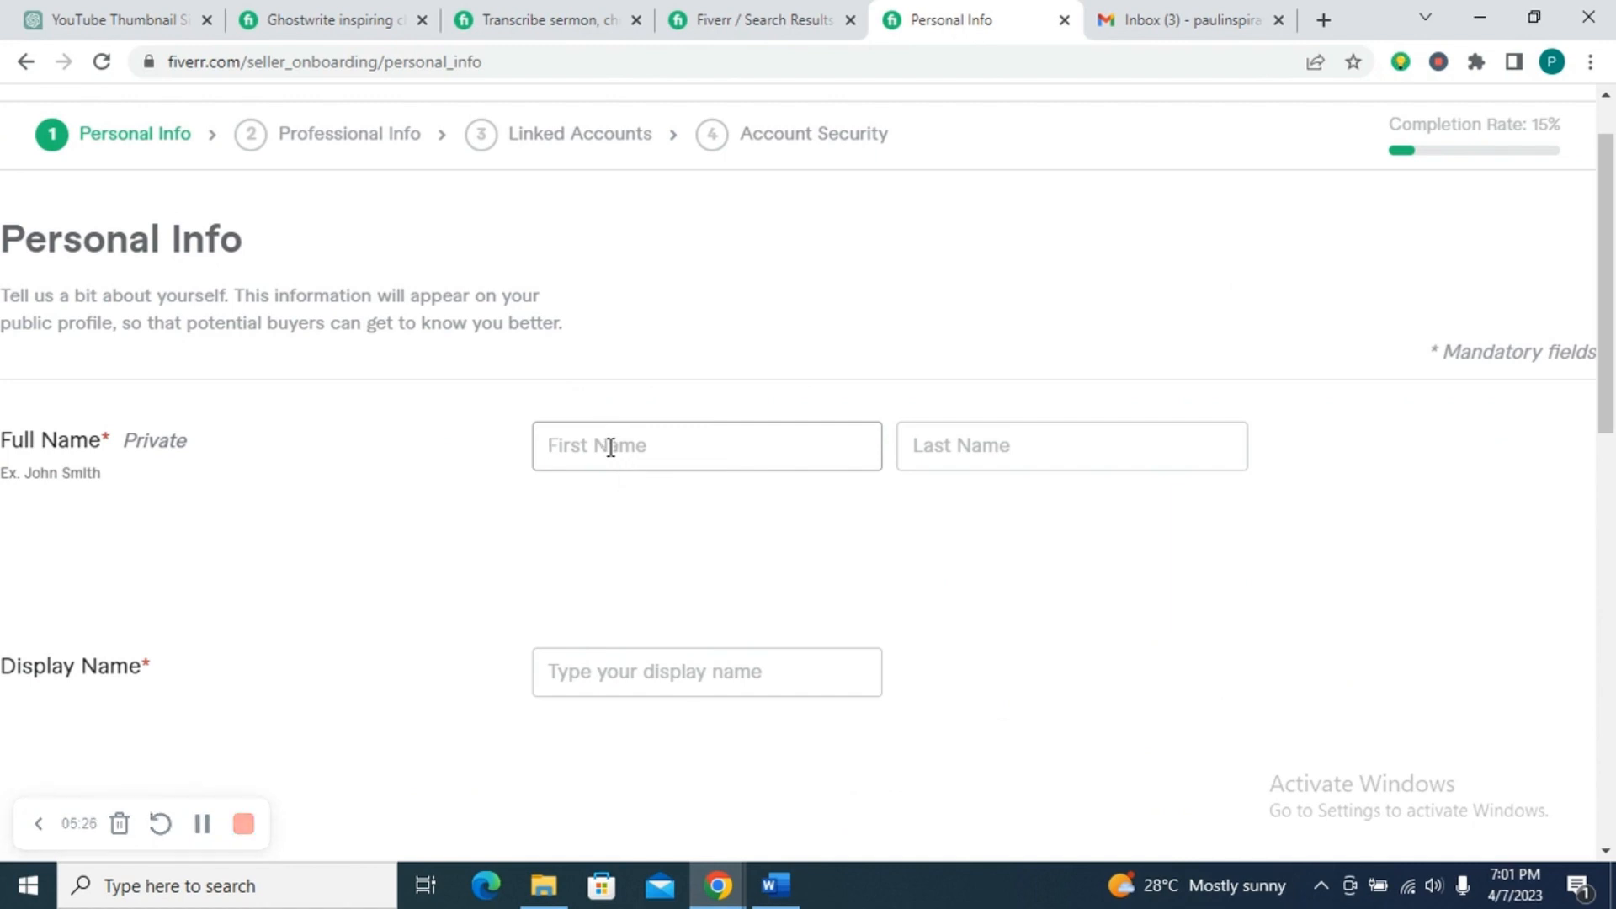
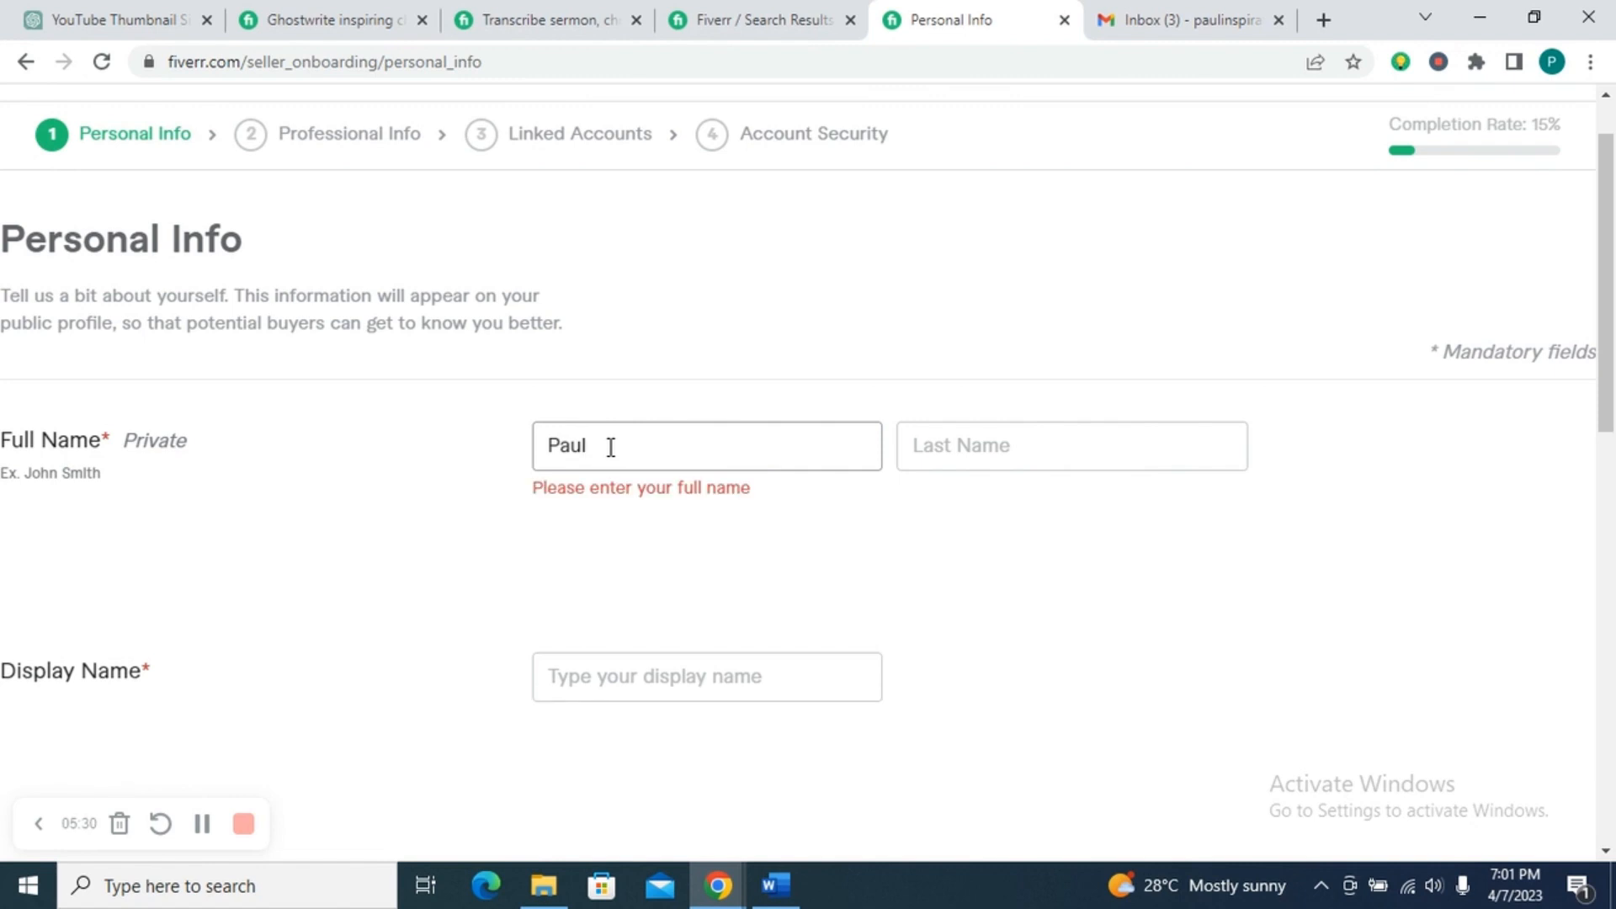
{"action": "left_click", "coordinate": [930, 441]}
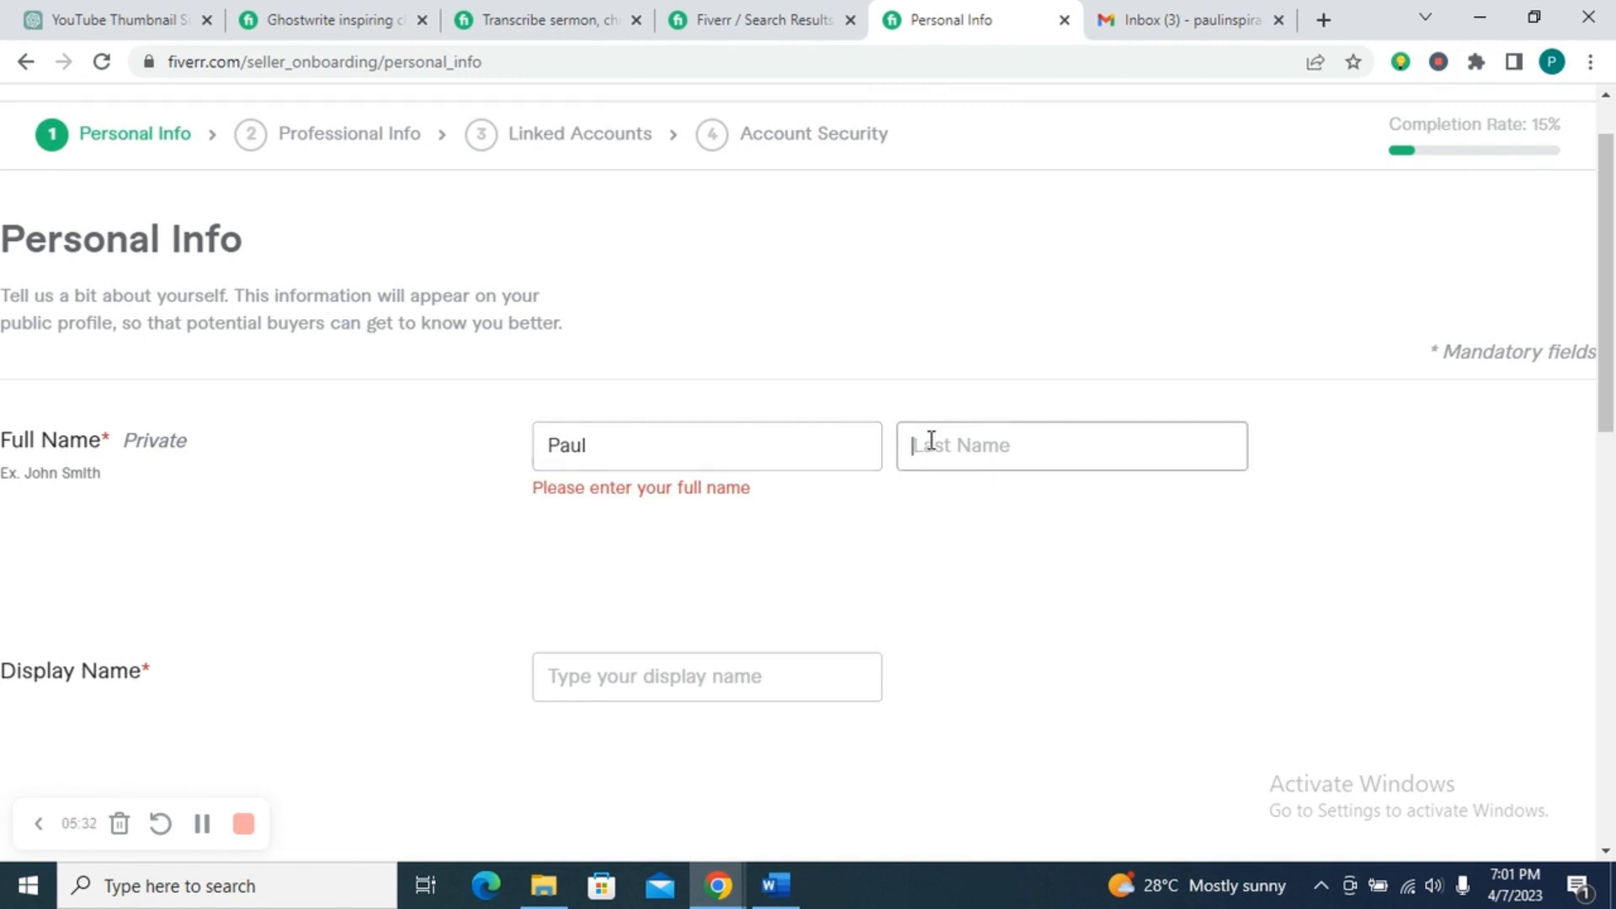
{"action": "type", "text": "P"}
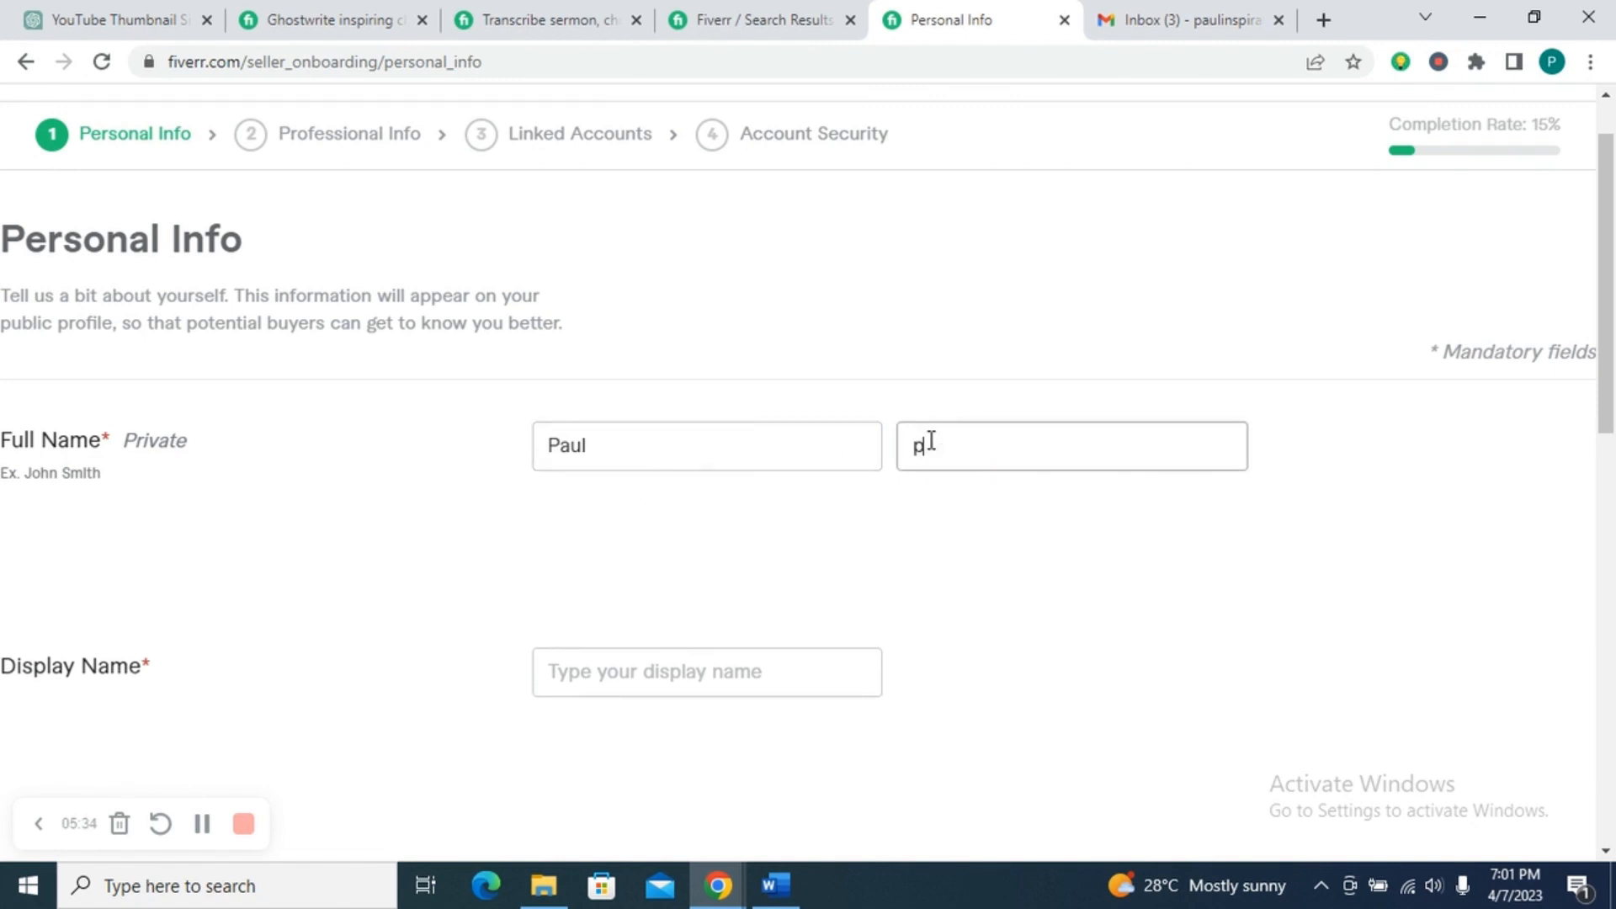
{"action": "type", "text": "a"}
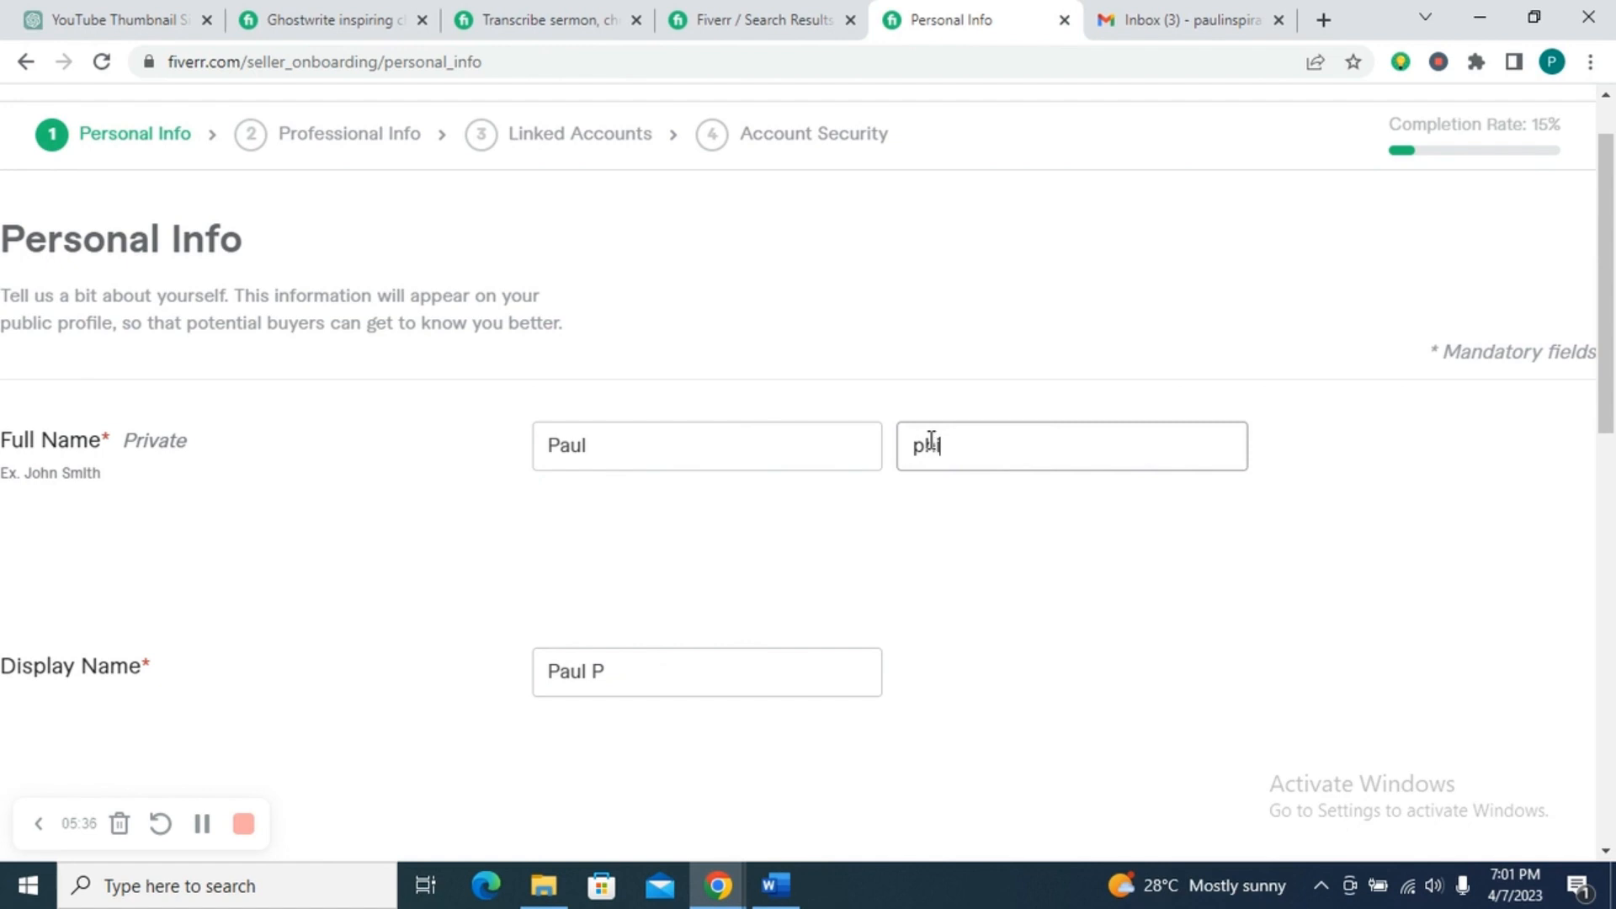
{"action": "key", "text": "BackSpace"}
{"action": "key", "text": "BackSpace"}
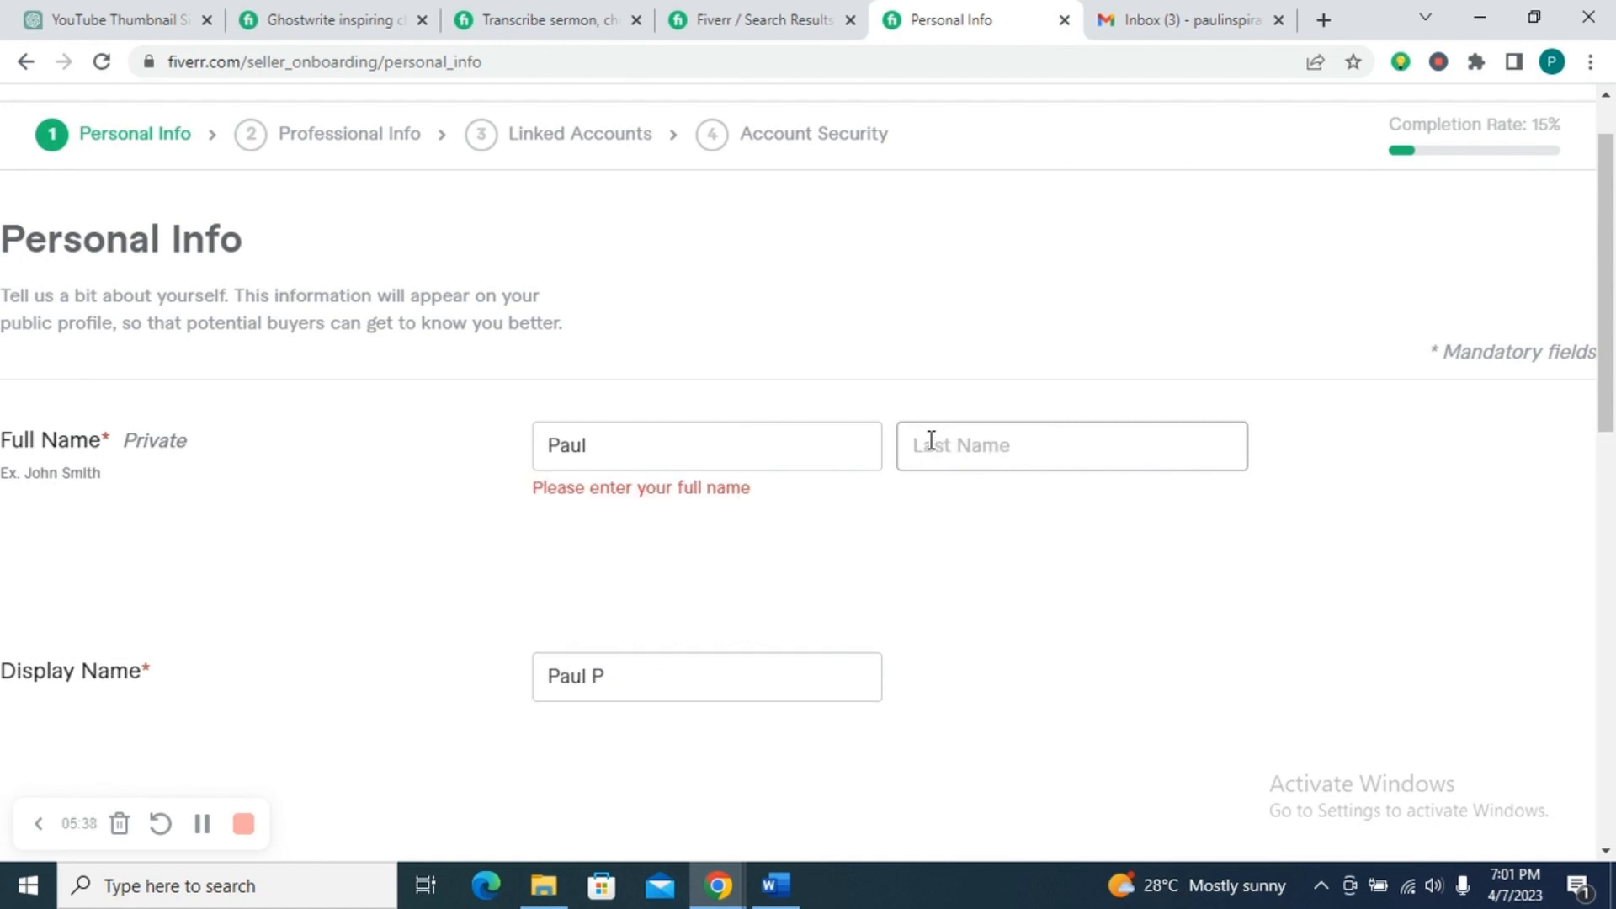
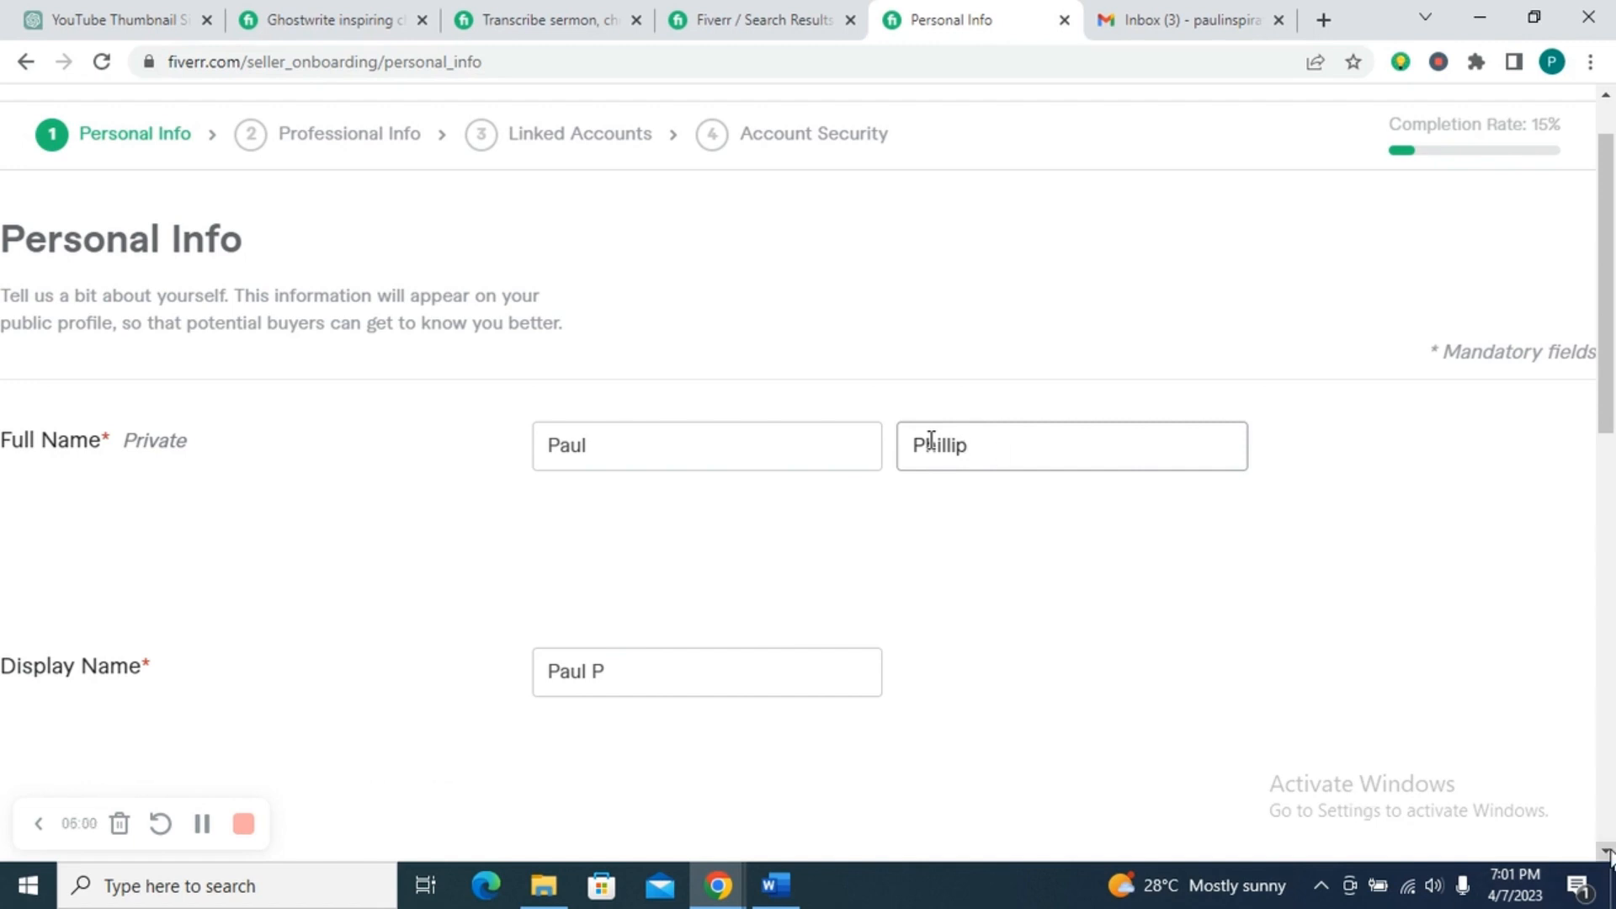
Step: Upload the PNG photo from the Downloads folder as the seller's profile picture
{"action": "scroll", "coordinate": [1608, 852], "scroll_direction": "down", "scroll_amount": 4}
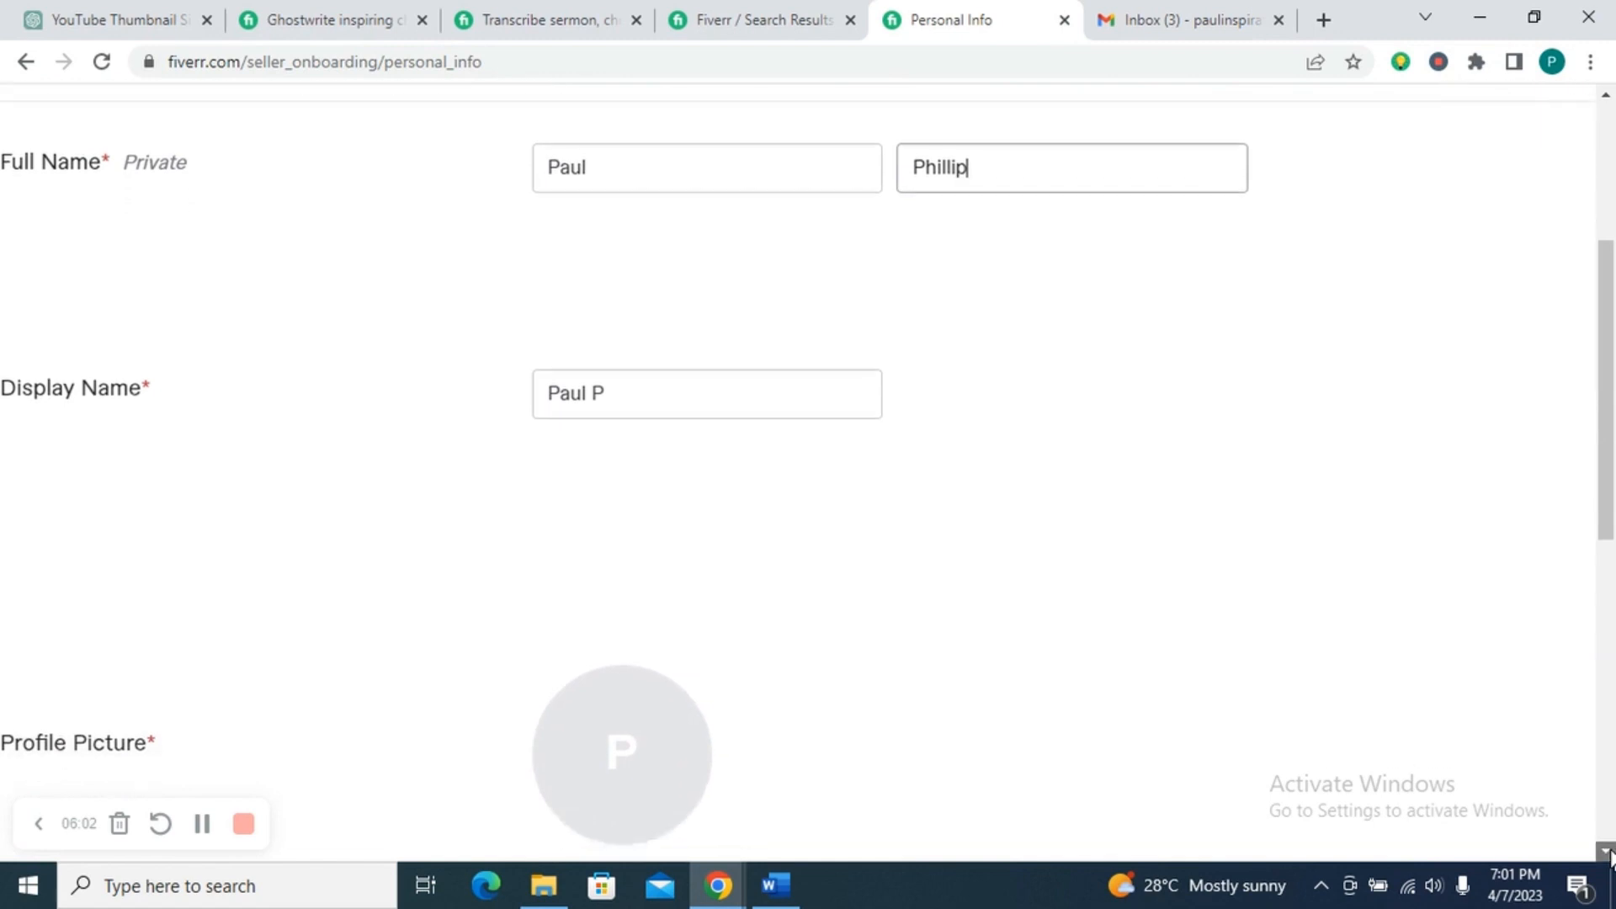
{"action": "scroll", "coordinate": [1608, 853], "scroll_direction": "down", "scroll_amount": 6}
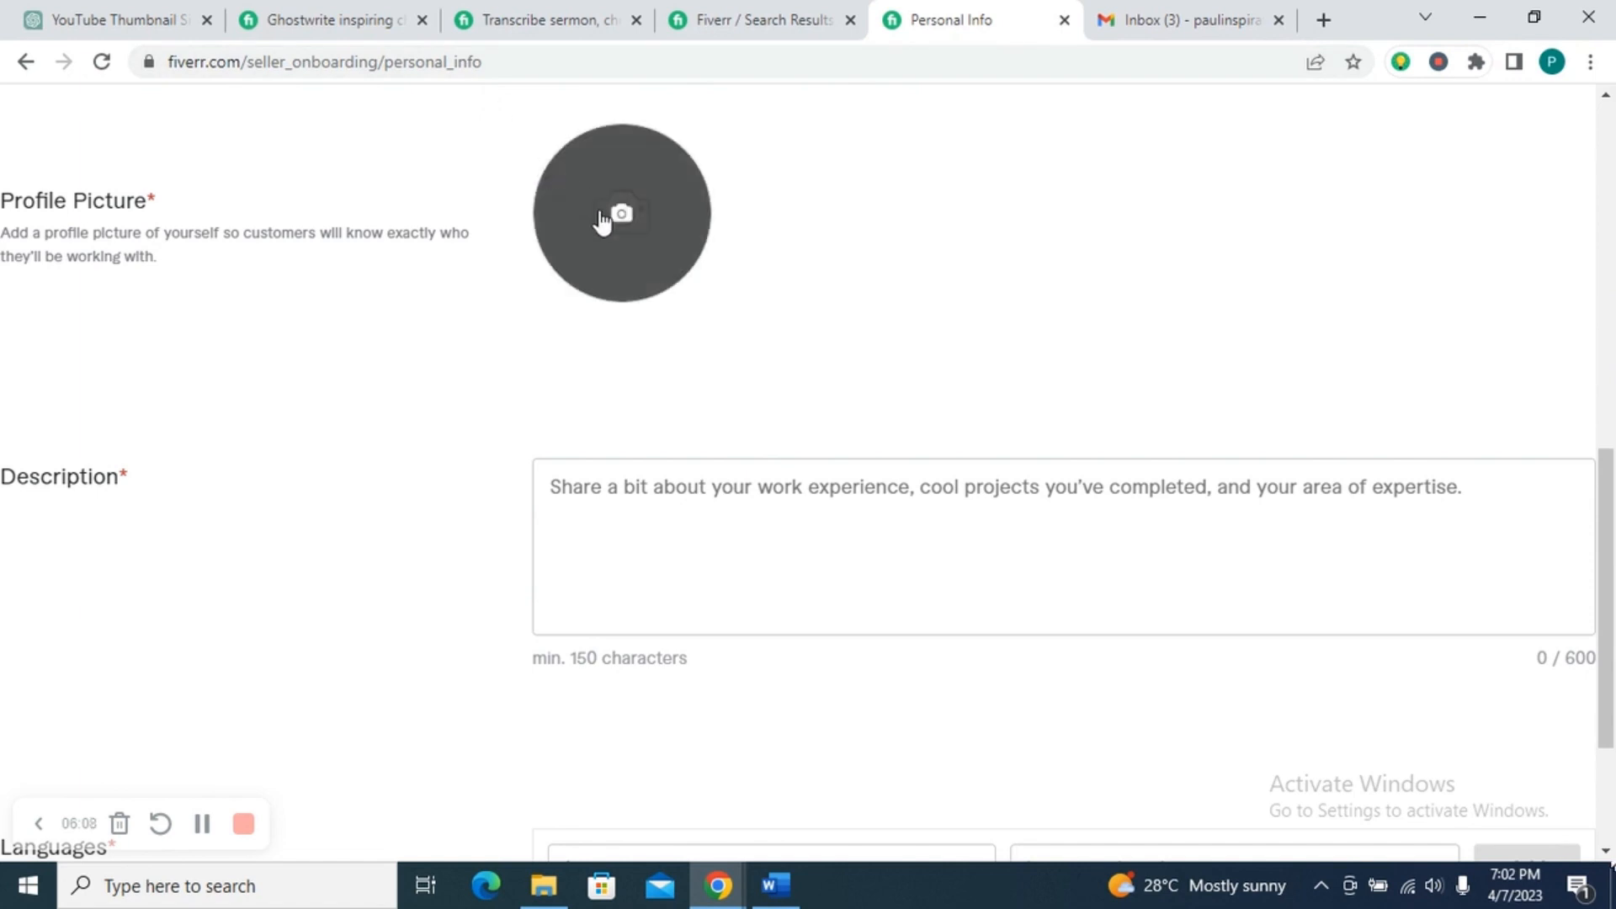
{"action": "left_click", "coordinate": [598, 210]}
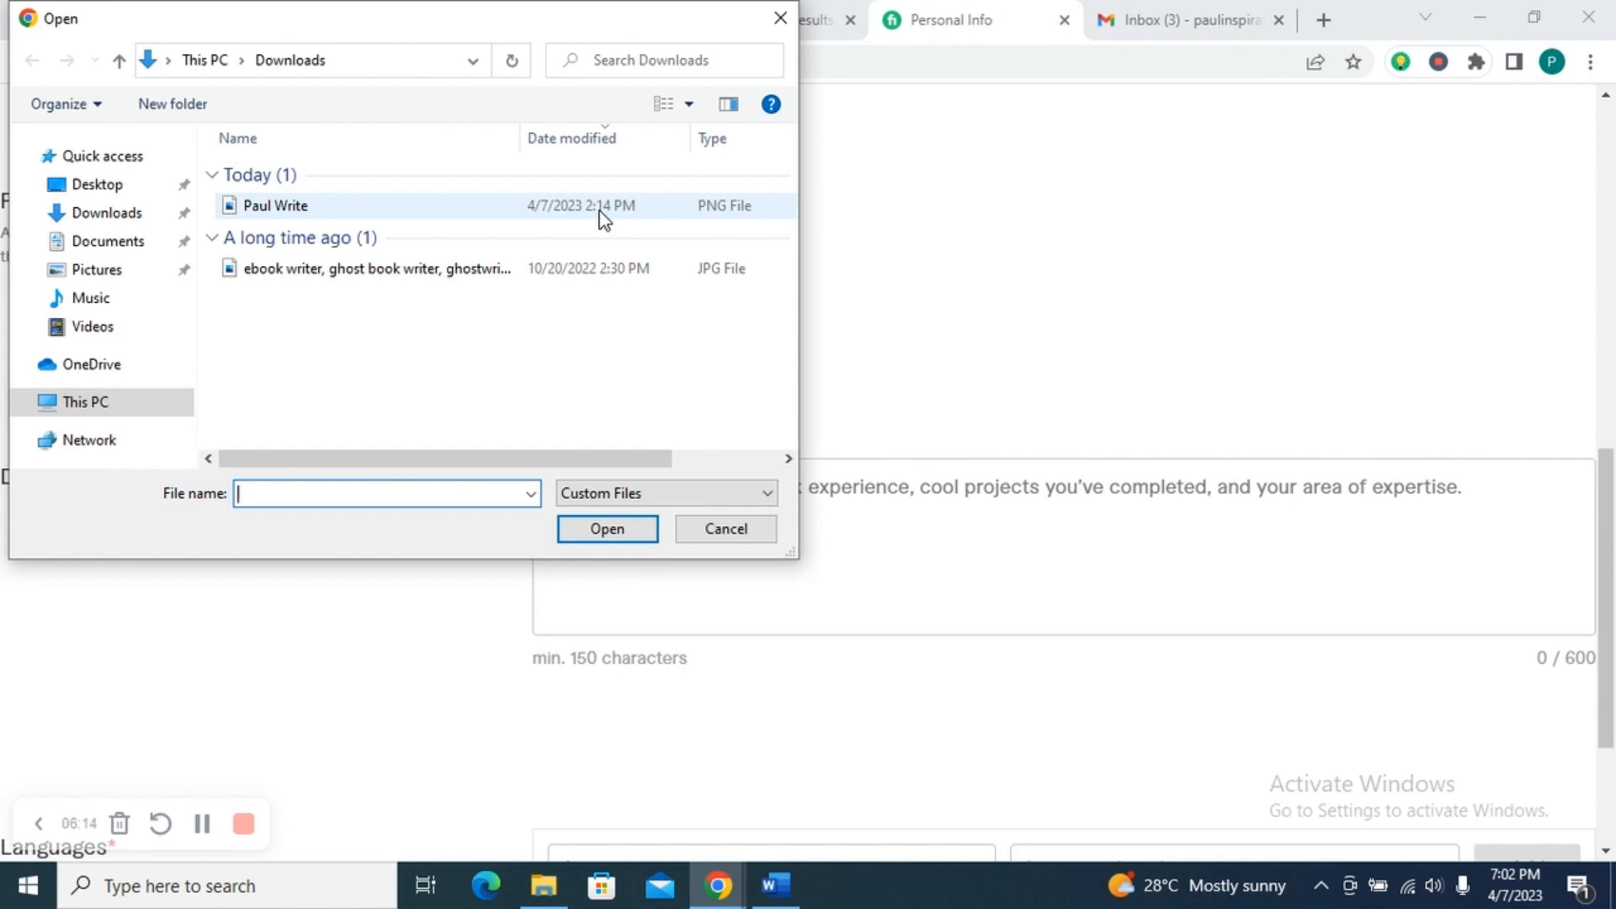
{"action": "left_click", "coordinate": [142, 220]}
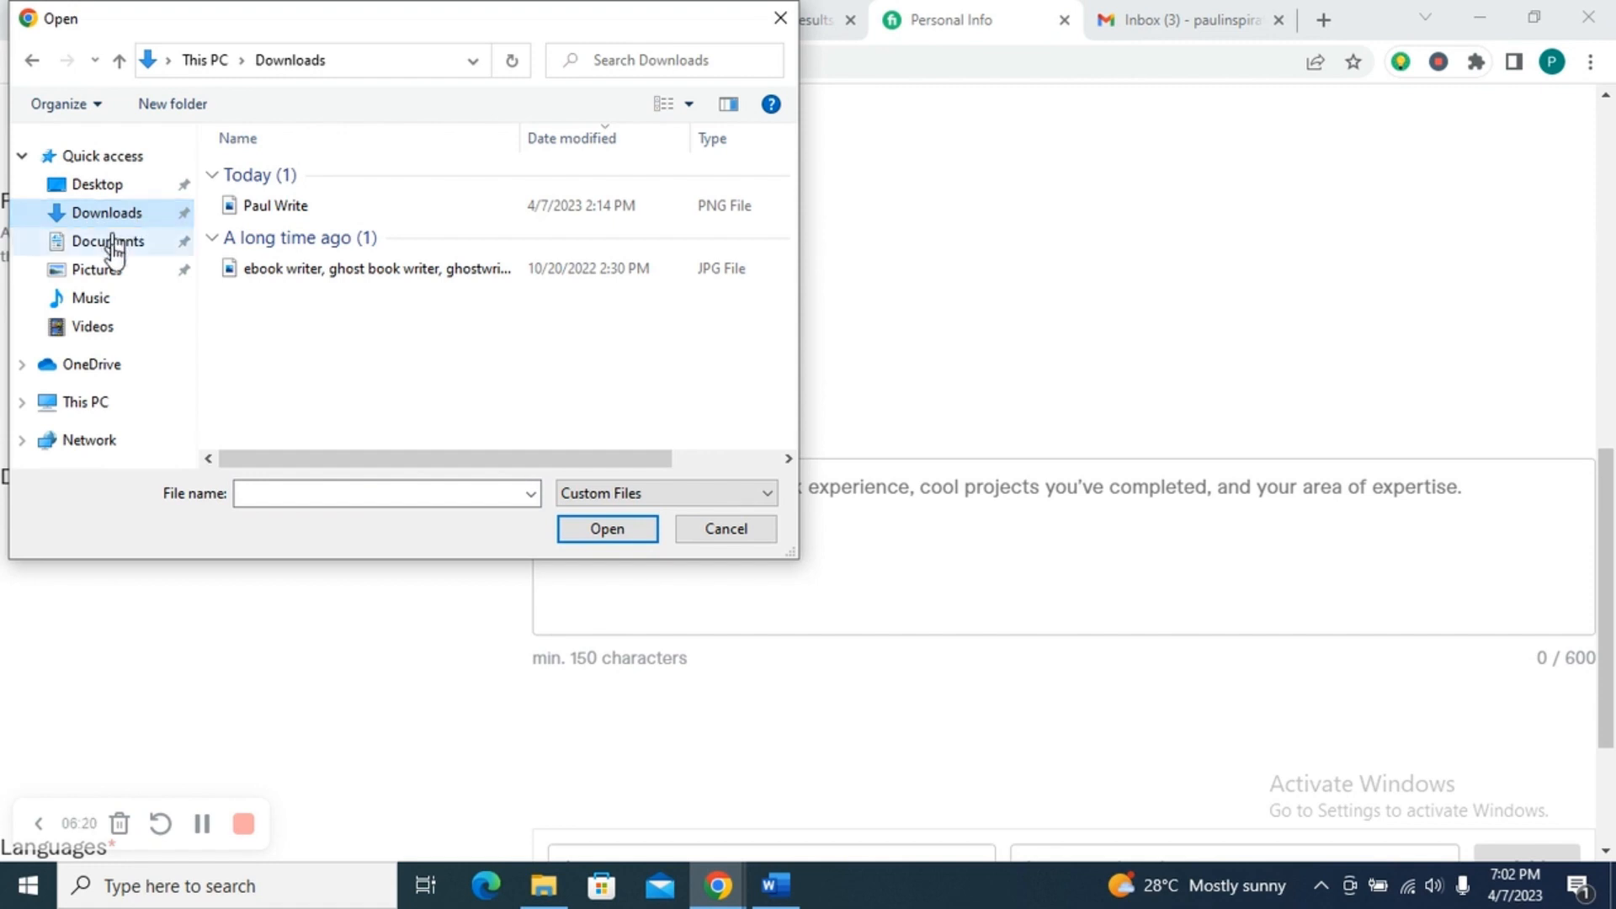
{"action": "left_click", "coordinate": [114, 246]}
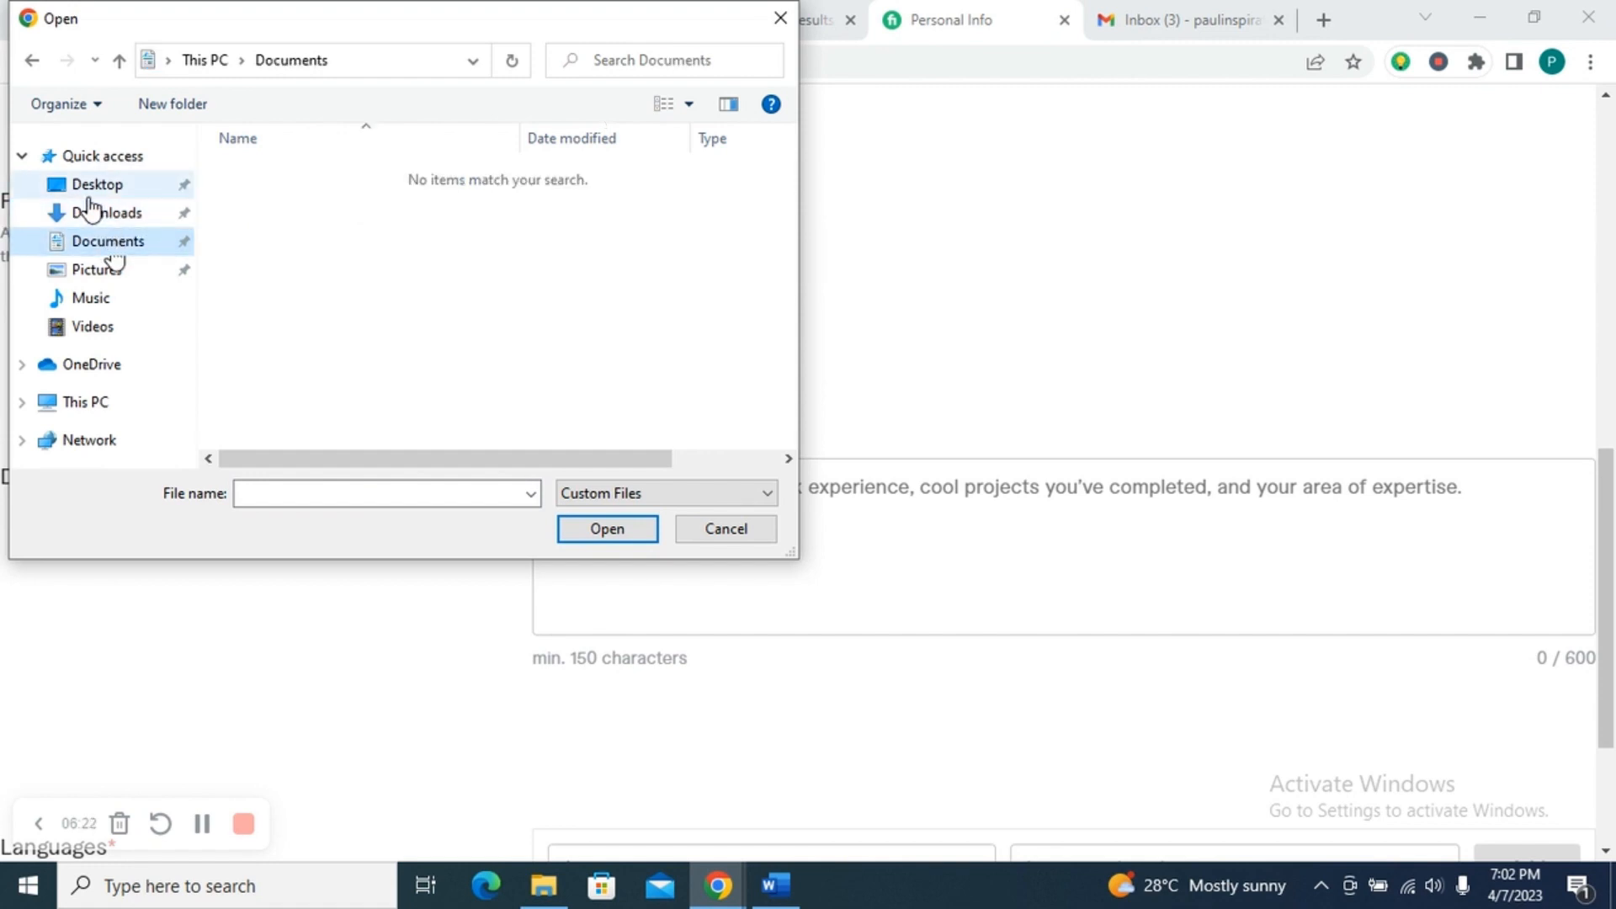
{"action": "left_click", "coordinate": [93, 215]}
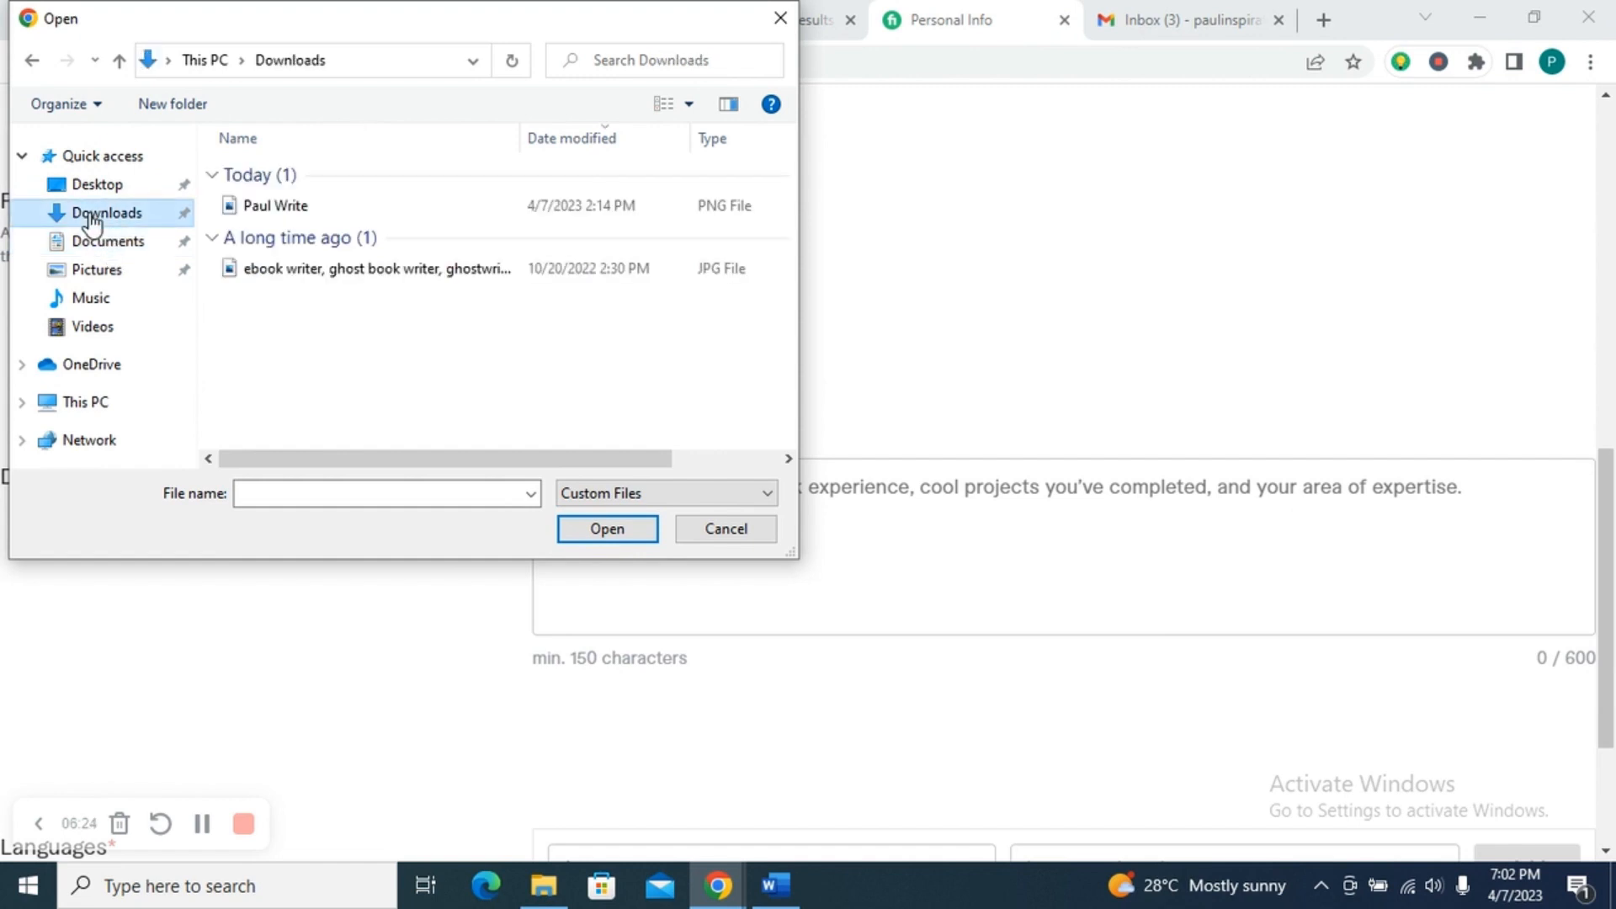
{"action": "left_click", "coordinate": [296, 207]}
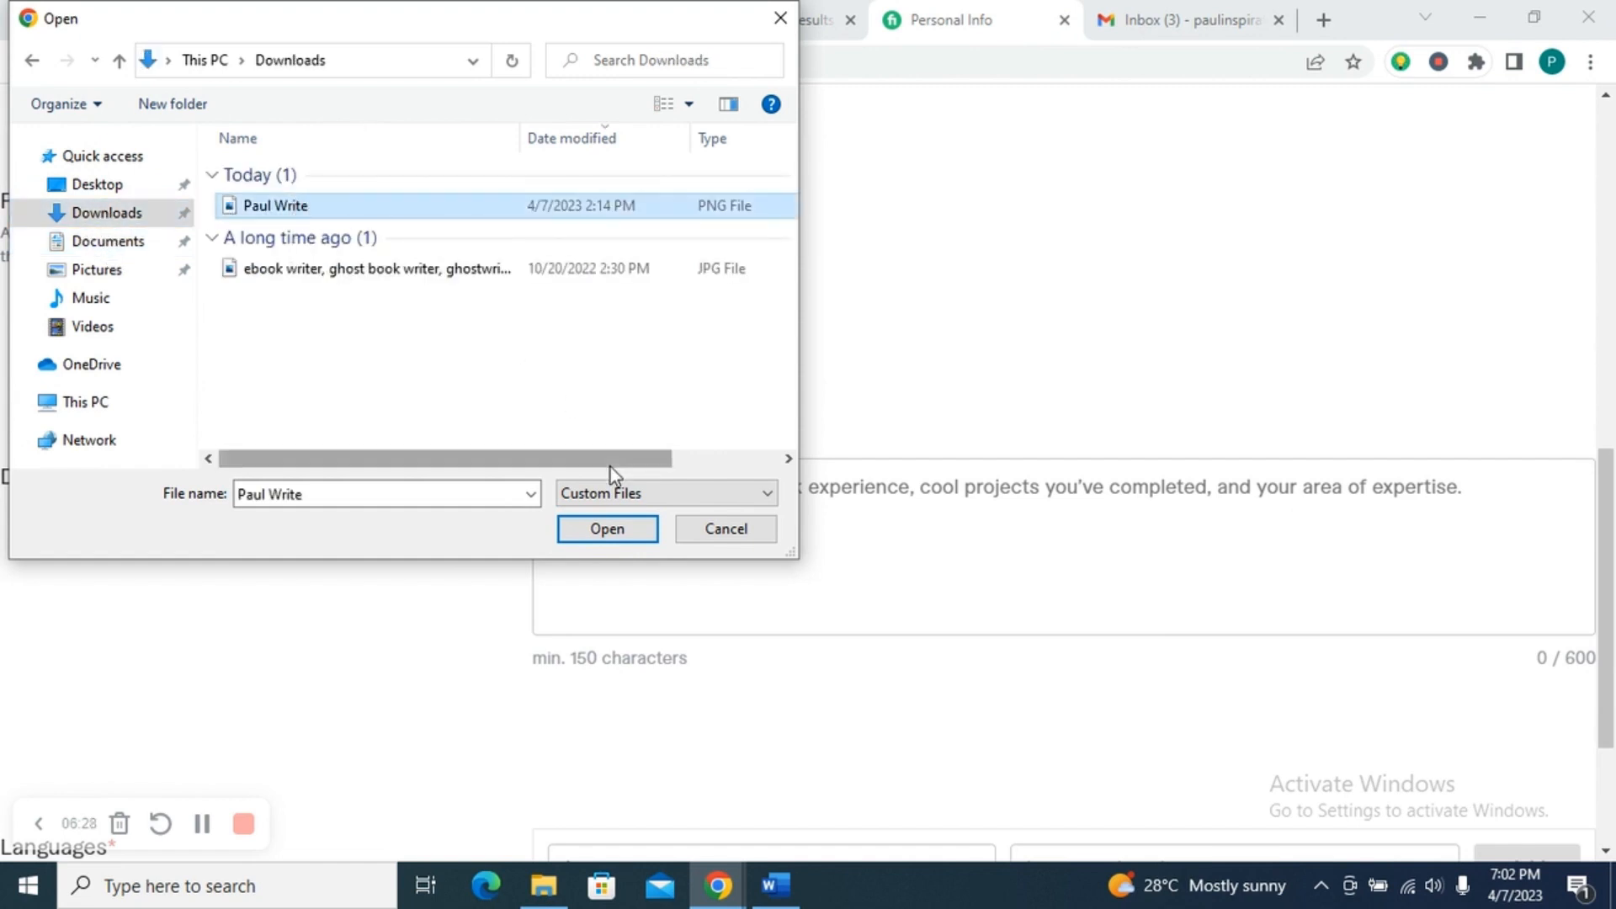
{"action": "left_click", "coordinate": [608, 529]}
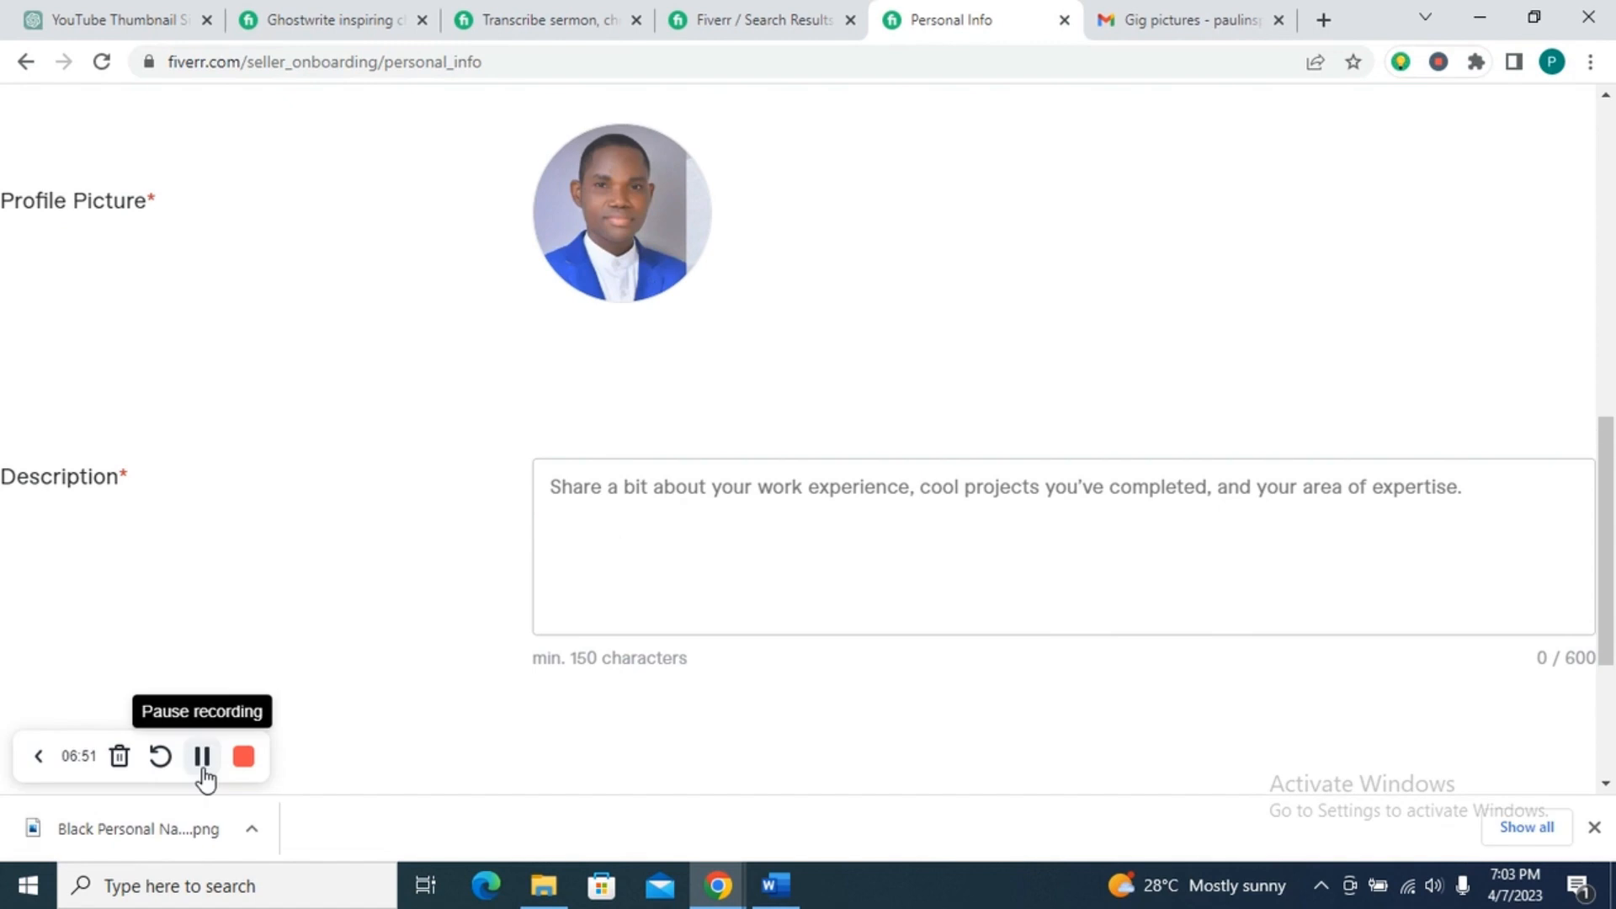
Step: Reopen the profile picture file chooser, then bring up the Word document's Profile description
{"action": "left_click", "coordinate": [638, 217]}
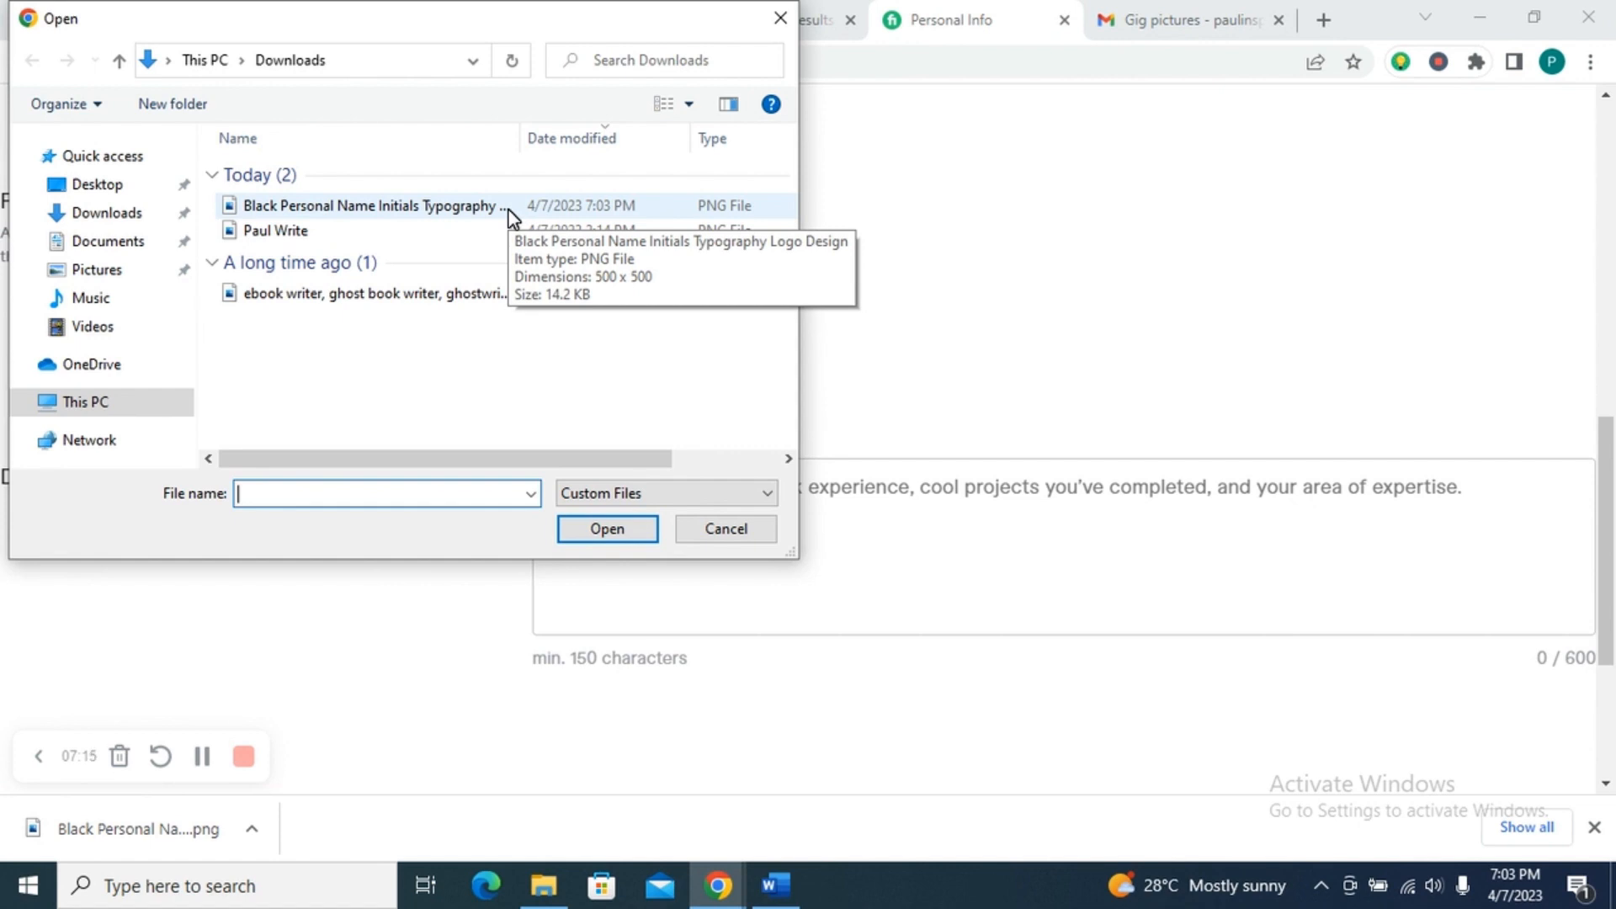
{"action": "left_click", "coordinate": [791, 882]}
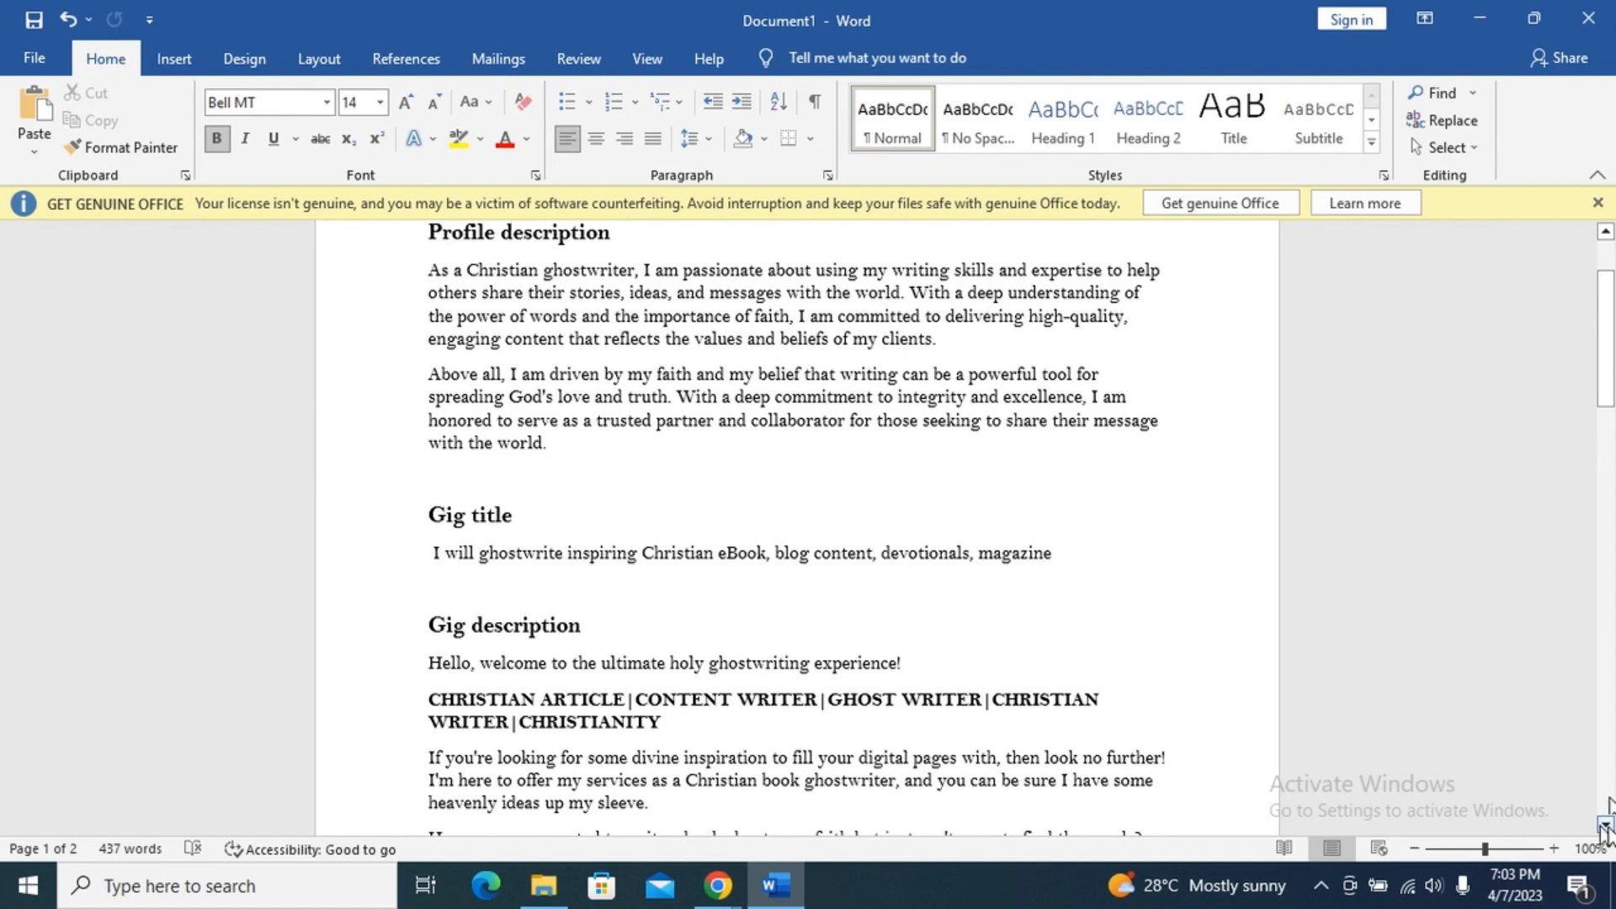
Step: Copy the five Keyword lines: Christian writers, Christian ebooks, Devotionals, Ghostwriting, Christian article
{"action": "left_click", "coordinate": [1179, 629]}
{"action": "key", "text": "Down"}
{"action": "key", "text": "Down"}
{"action": "key", "text": "Down"}
{"action": "key", "text": "Down"}
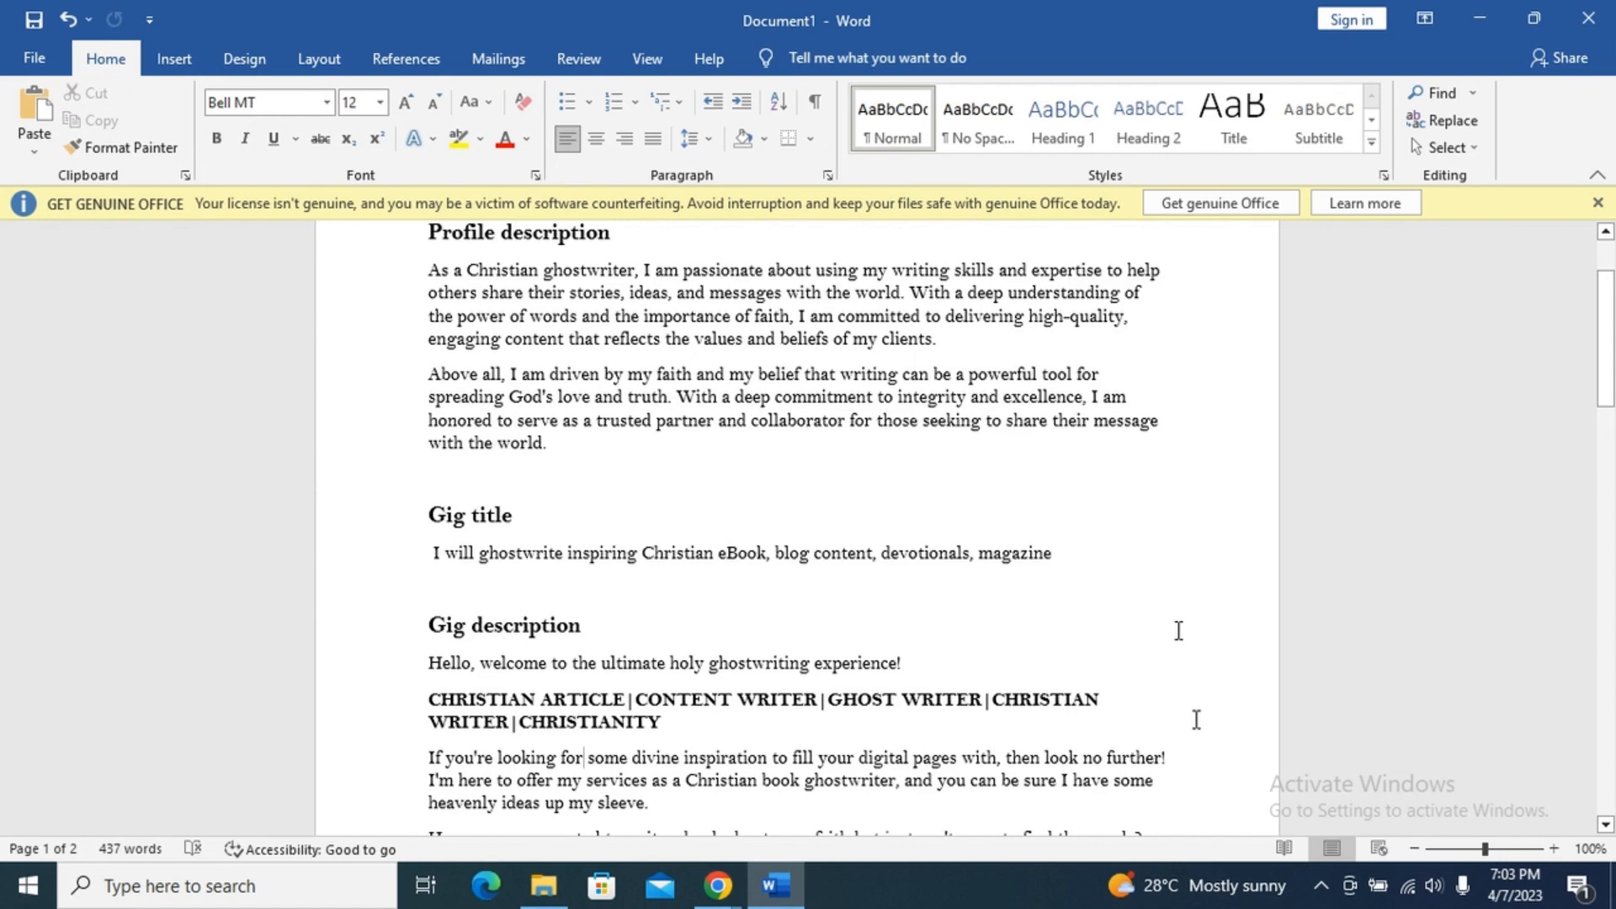
{"action": "left_click", "coordinate": [1608, 530]}
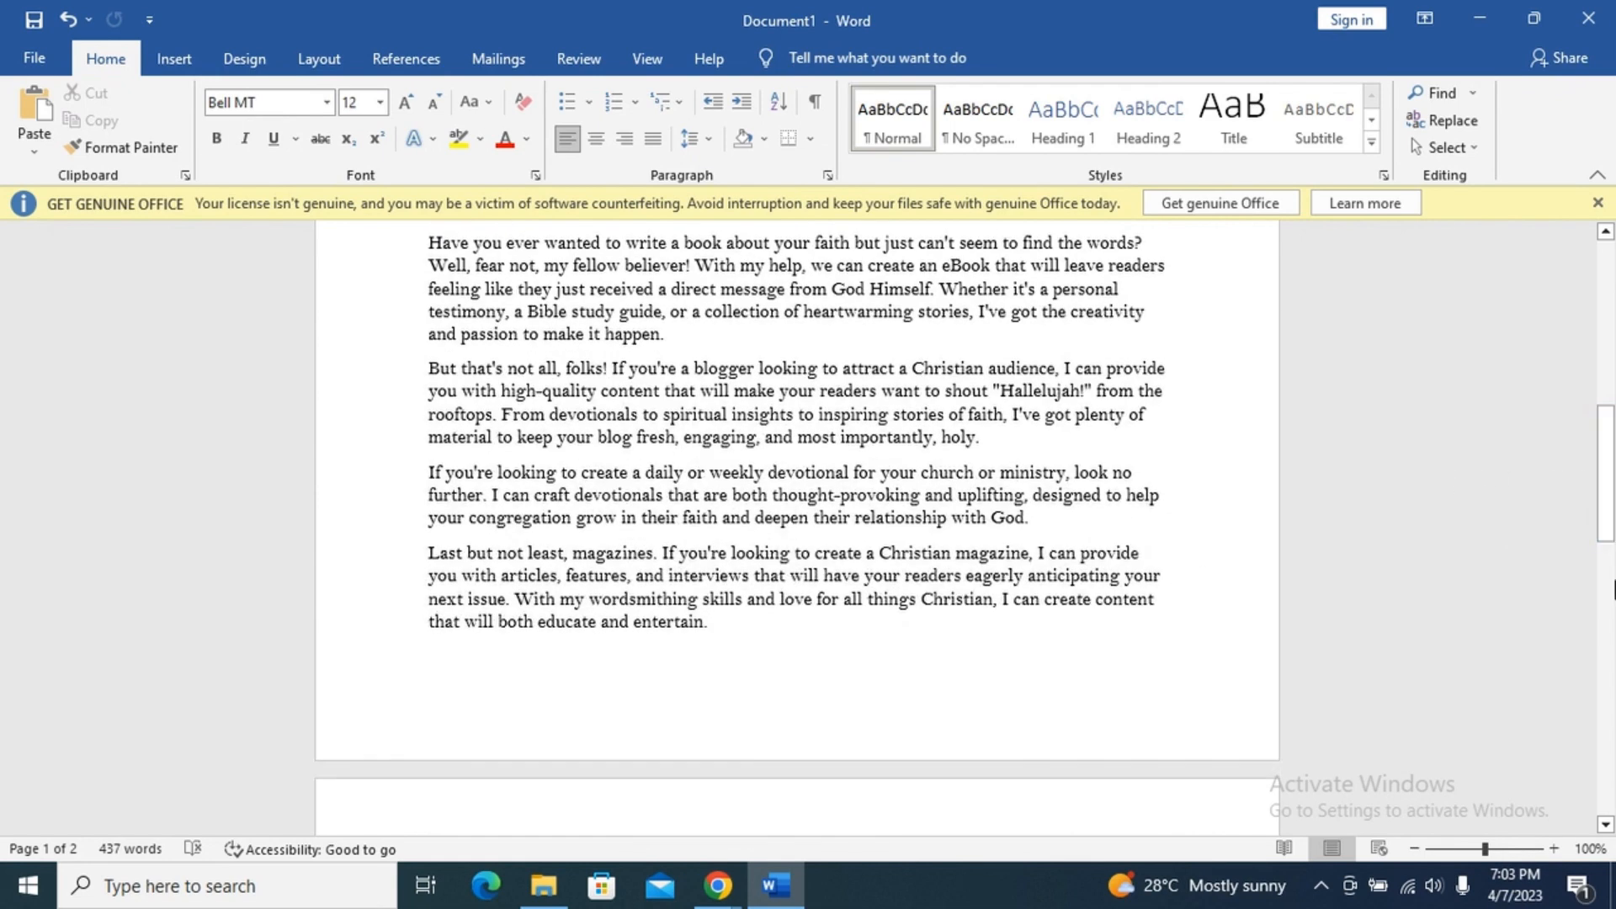
{"action": "left_click", "coordinate": [1609, 603]}
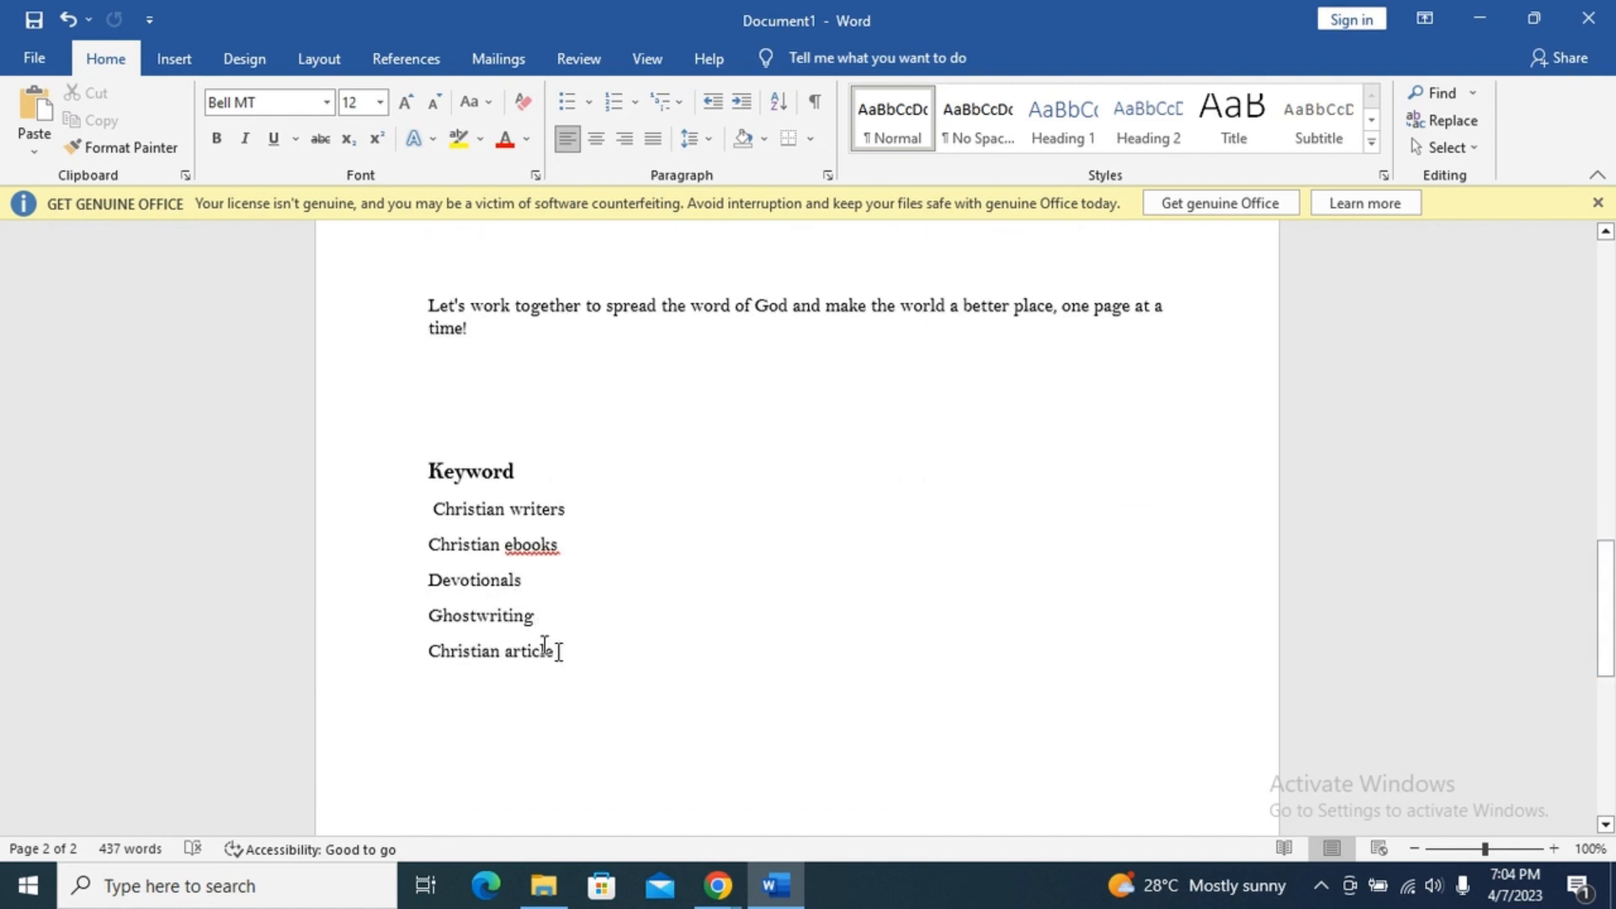
{"action": "left_click_drag", "start_coordinate": [552, 651], "coordinate": [446, 519]}
{"action": "right_click", "coordinate": [446, 518]}
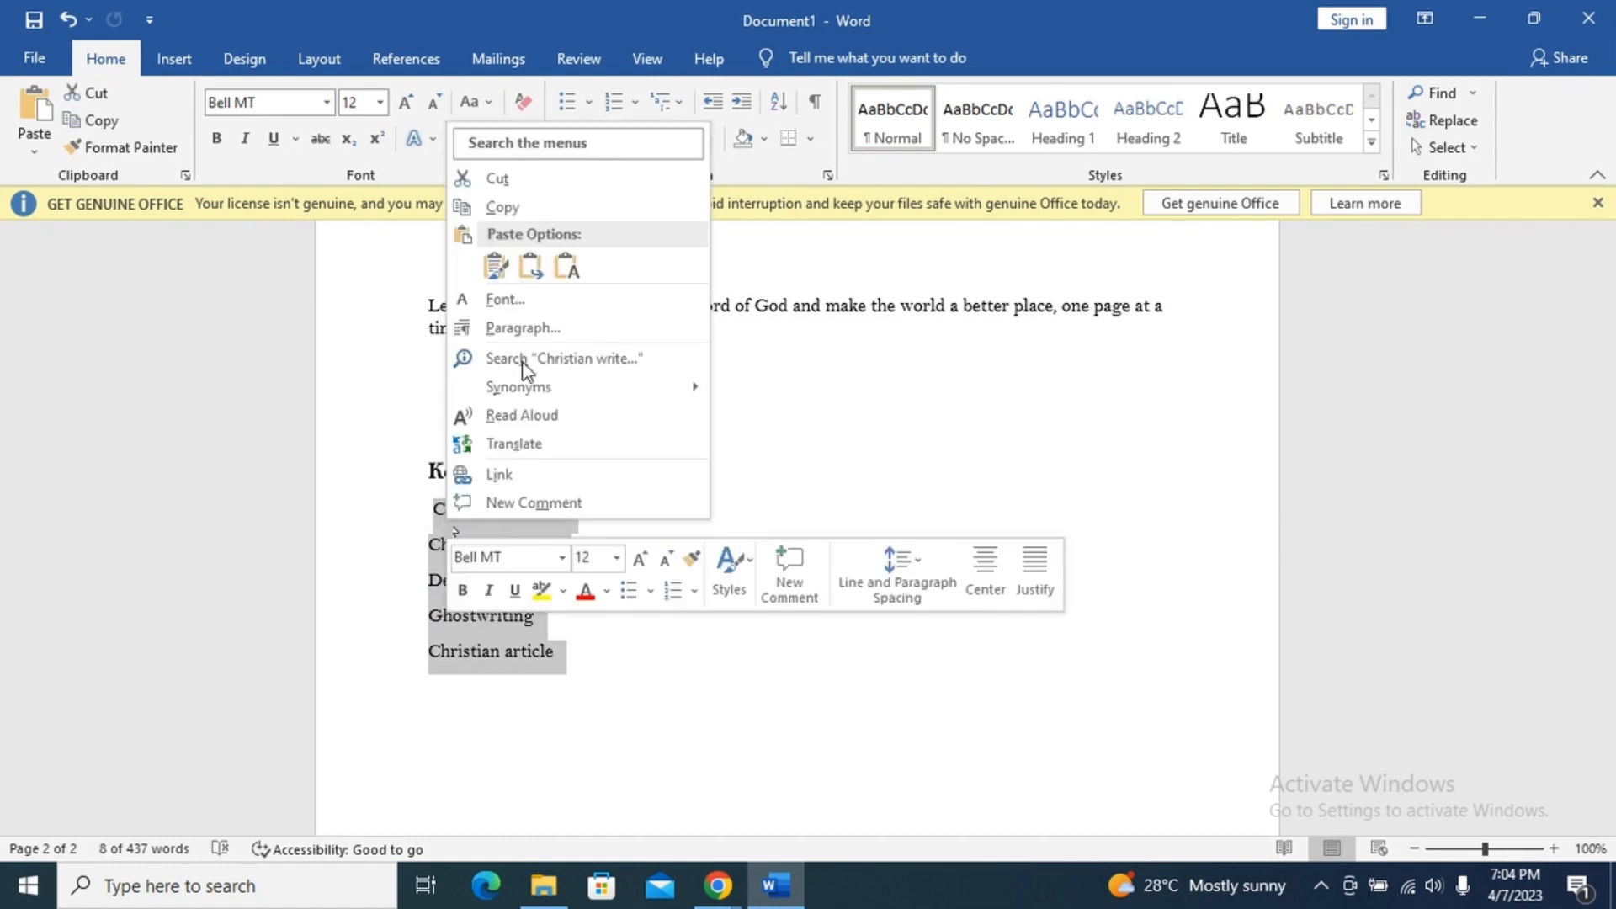
{"action": "left_click", "coordinate": [539, 206]}
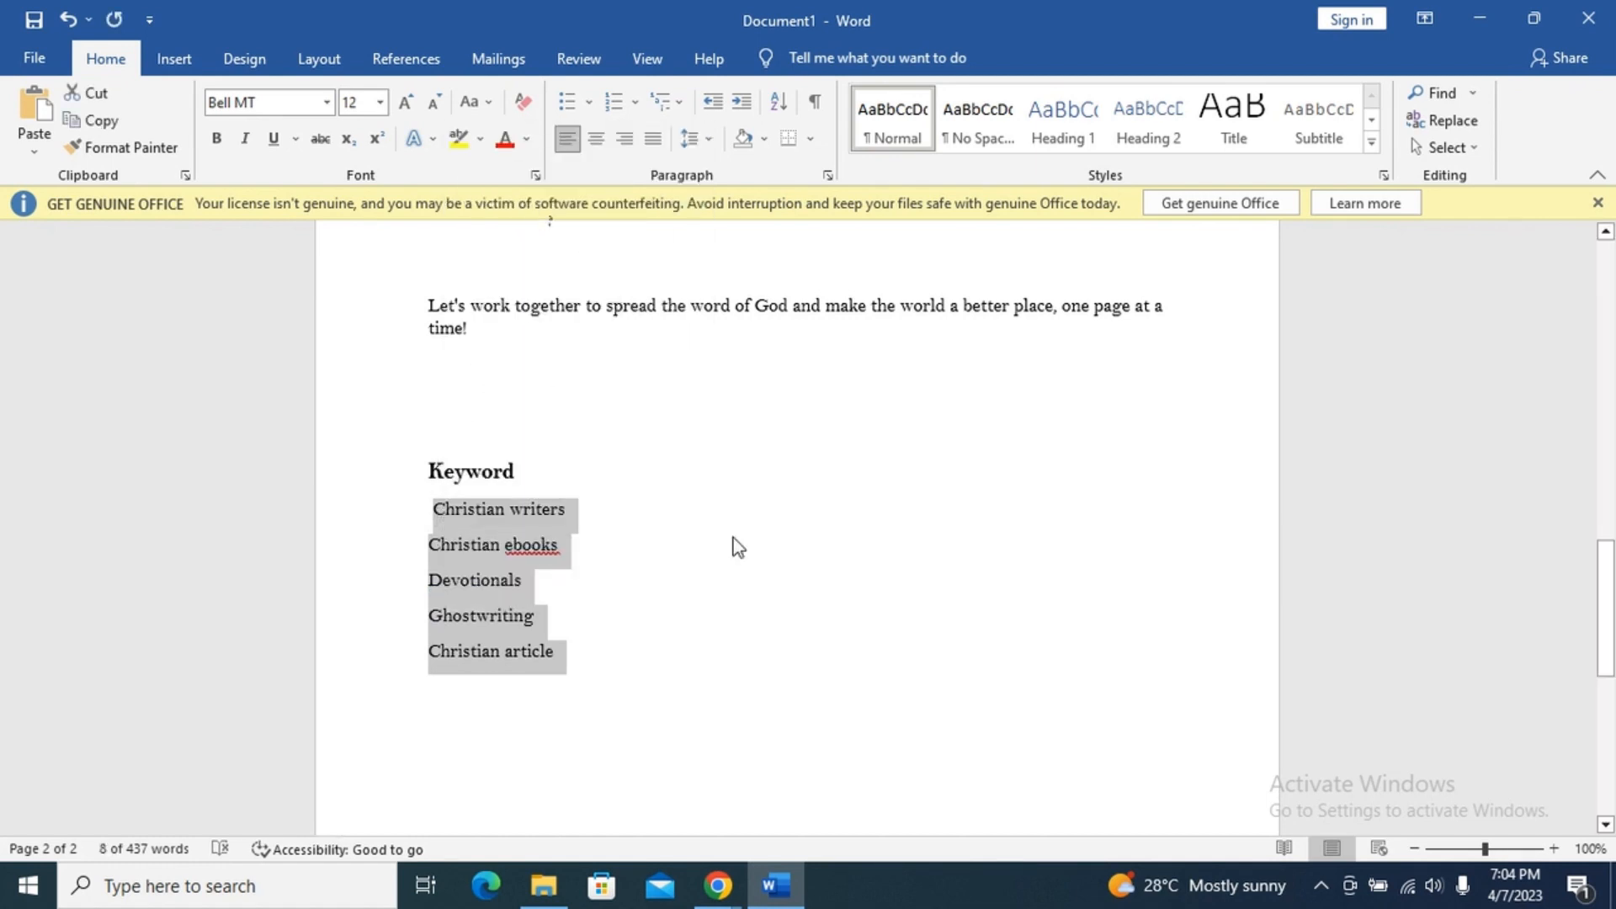
{"action": "mouse_move", "coordinate": [739, 884]}
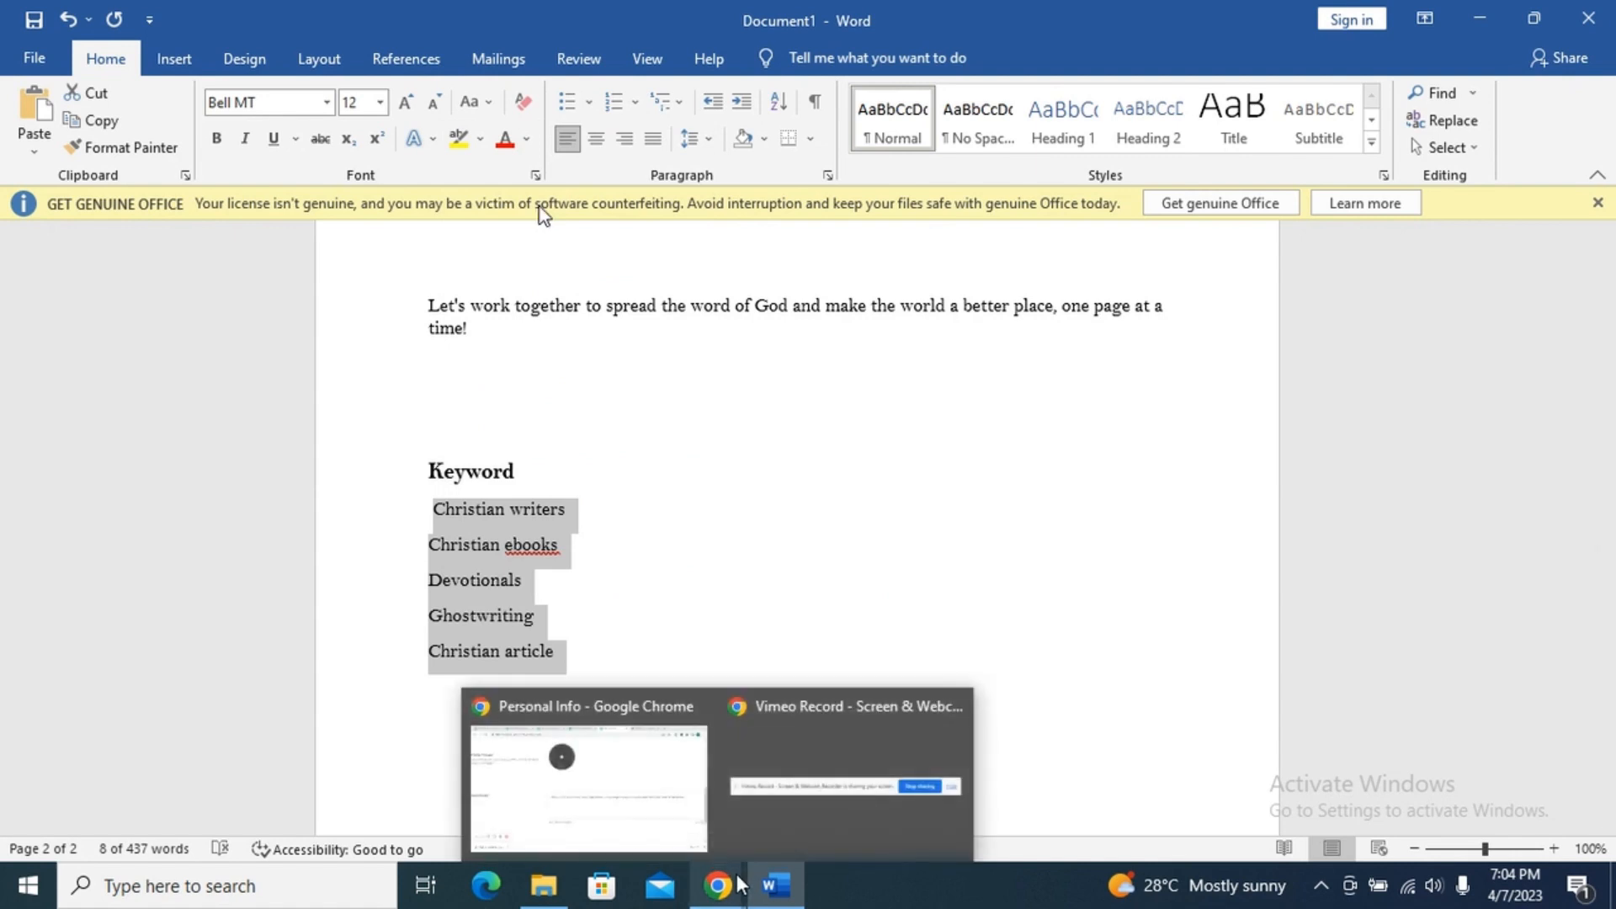
Step: Try renaming the Downloads logo image to the pasted keywords, then dismiss the invalid-name error
{"action": "left_click", "coordinate": [543, 886]}
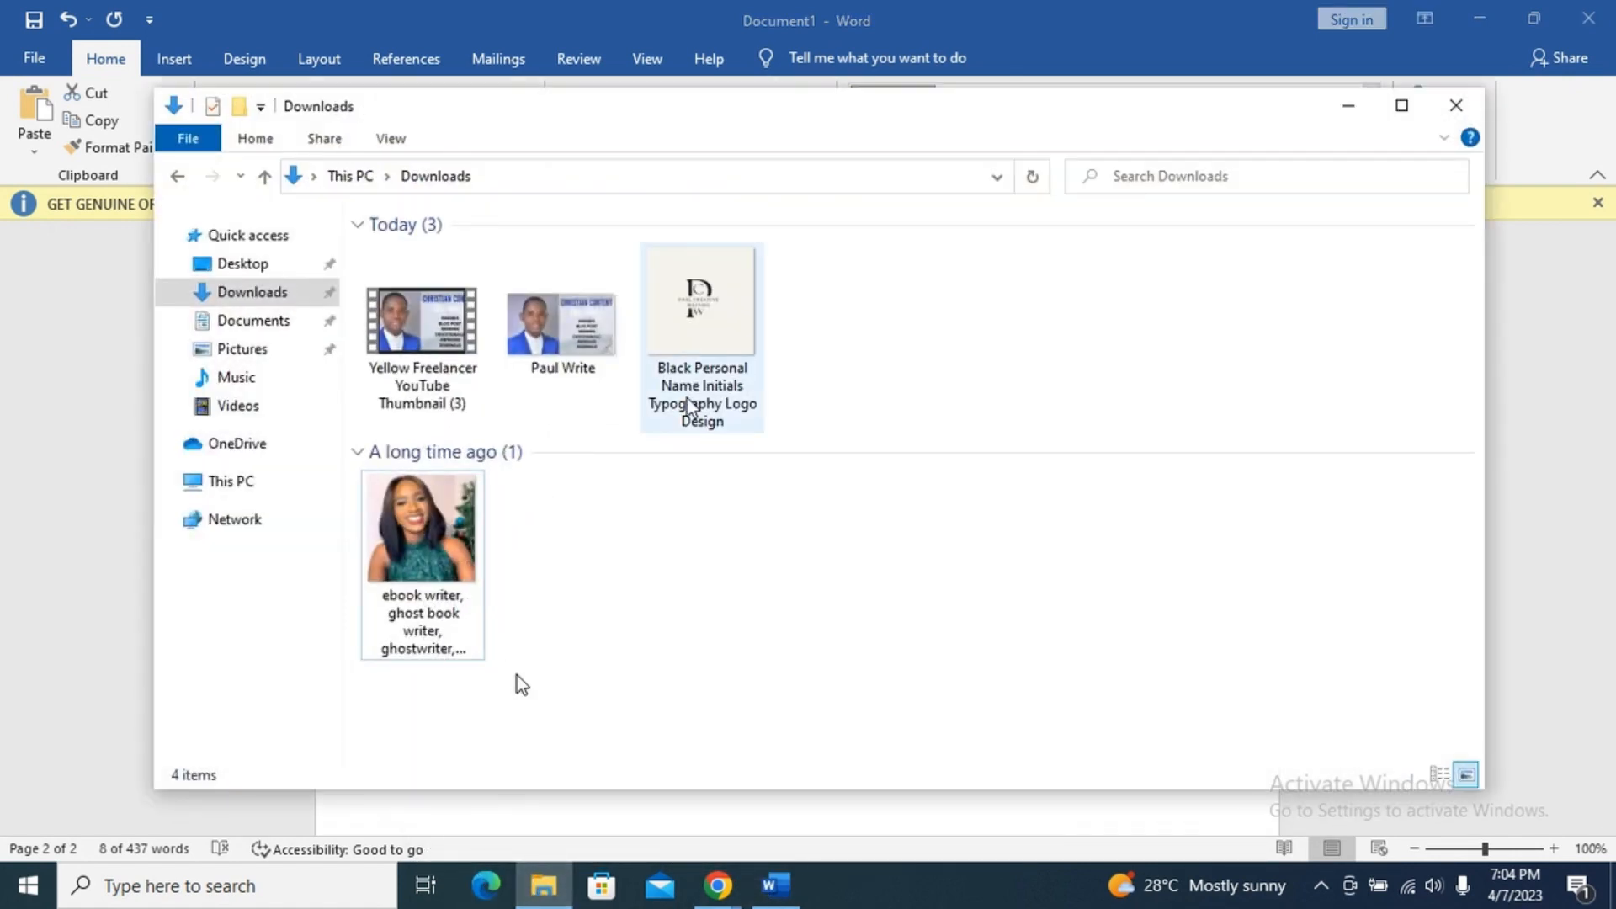
{"action": "double_click", "coordinate": [715, 332]}
{"action": "right_click", "coordinate": [716, 337]}
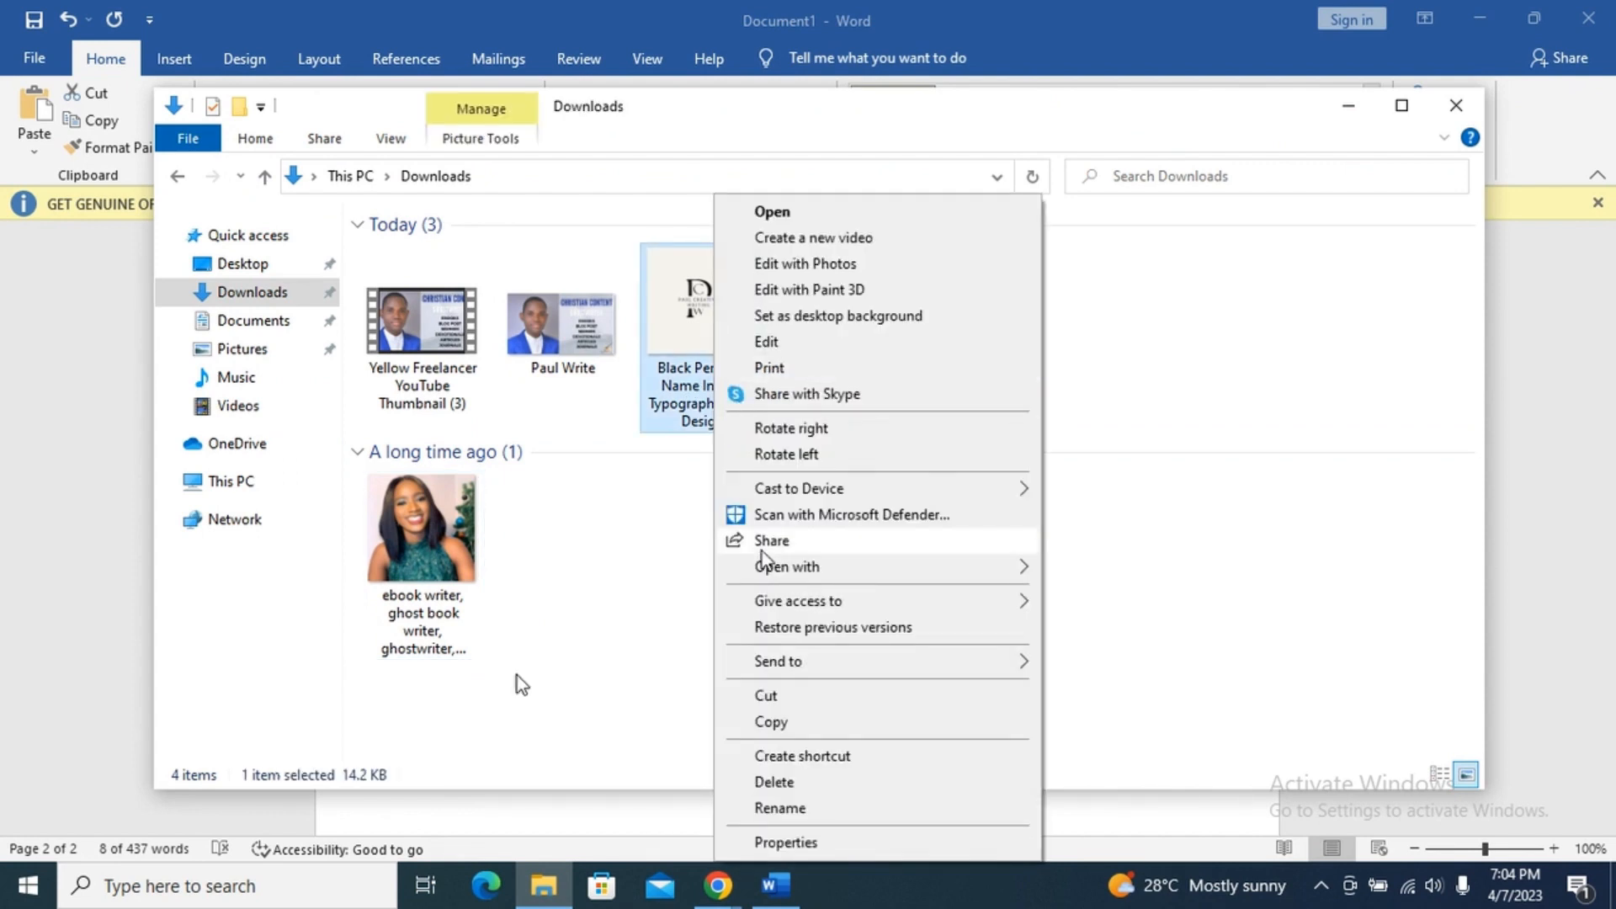
{"action": "mouse_move", "coordinate": [774, 667]}
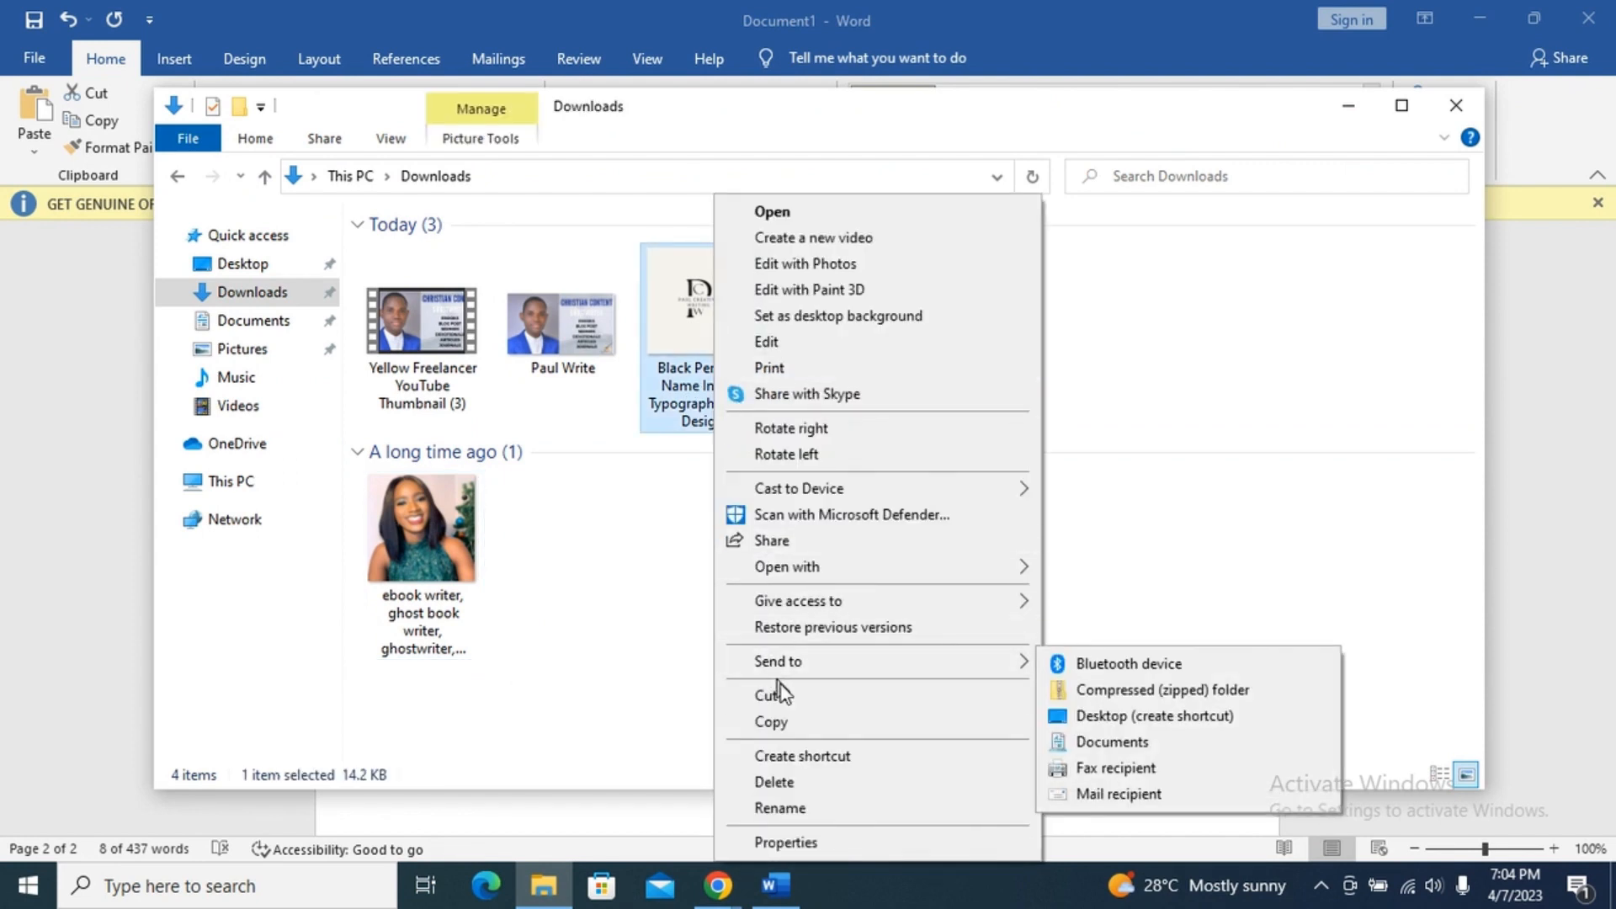
{"action": "left_click", "coordinate": [793, 810]}
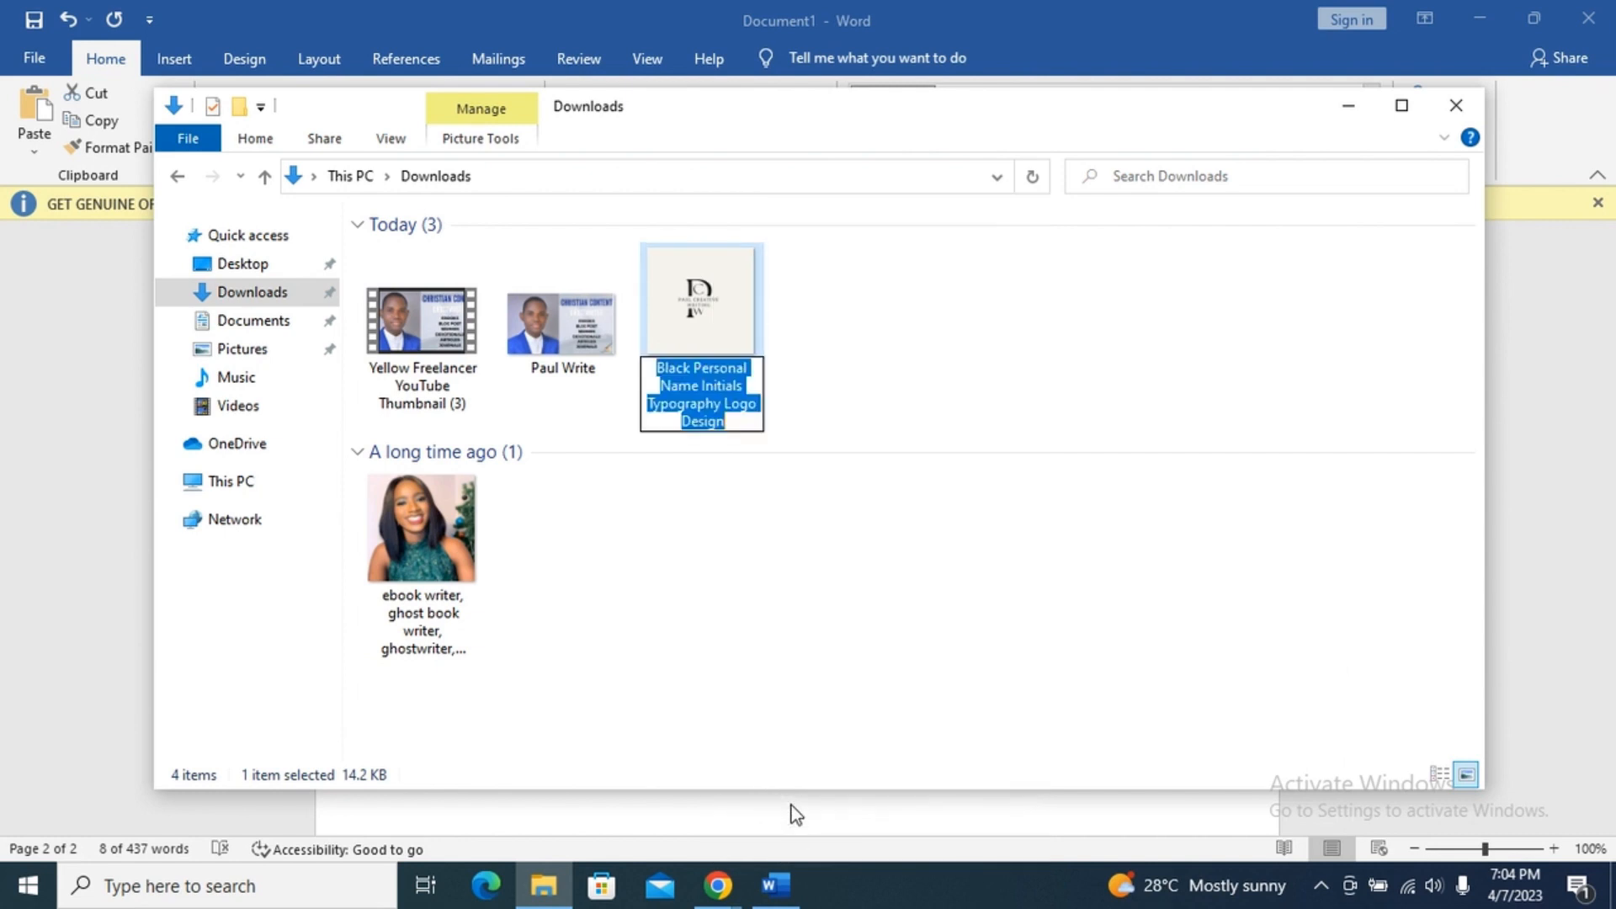
{"action": "key", "text": "BackSpace"}
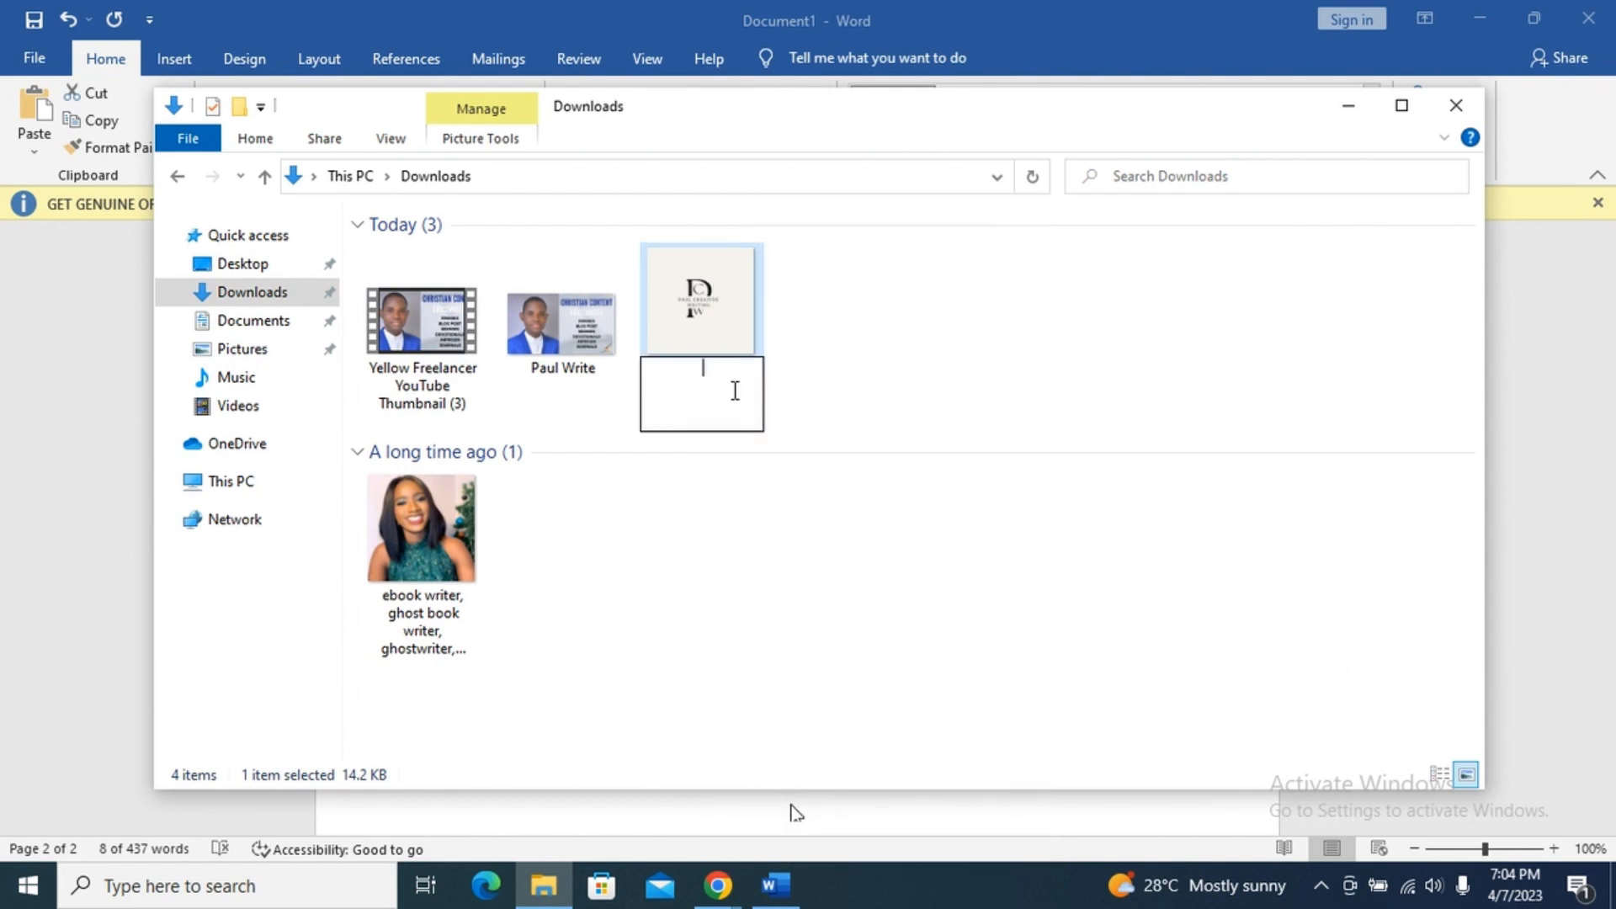
{"action": "right_click", "coordinate": [705, 372]}
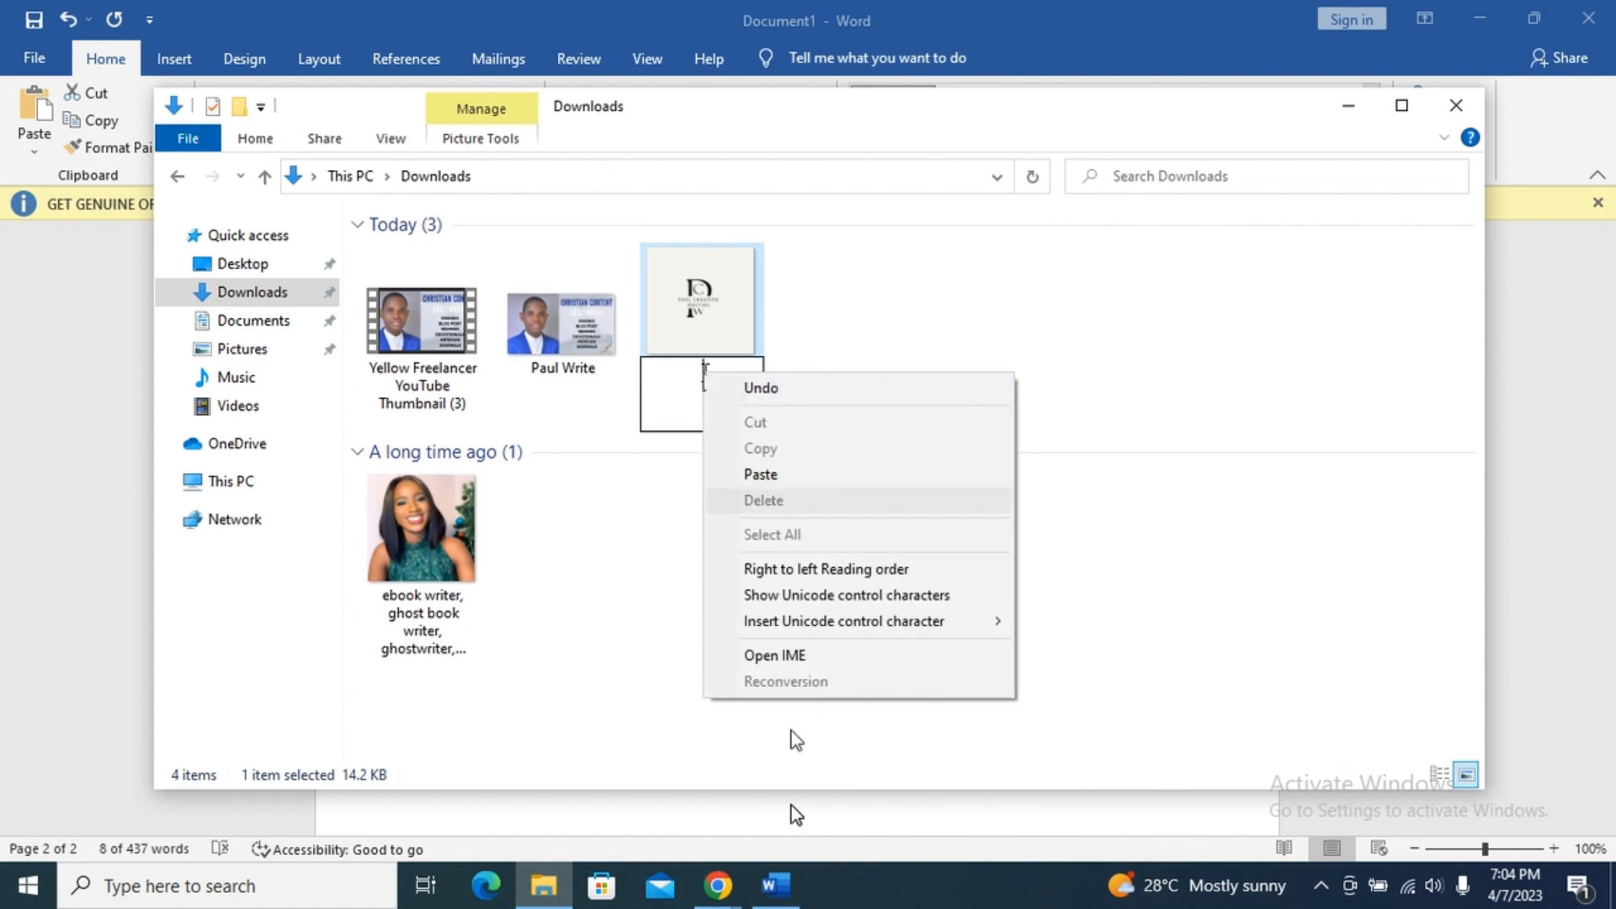
{"action": "left_click", "coordinate": [770, 476]}
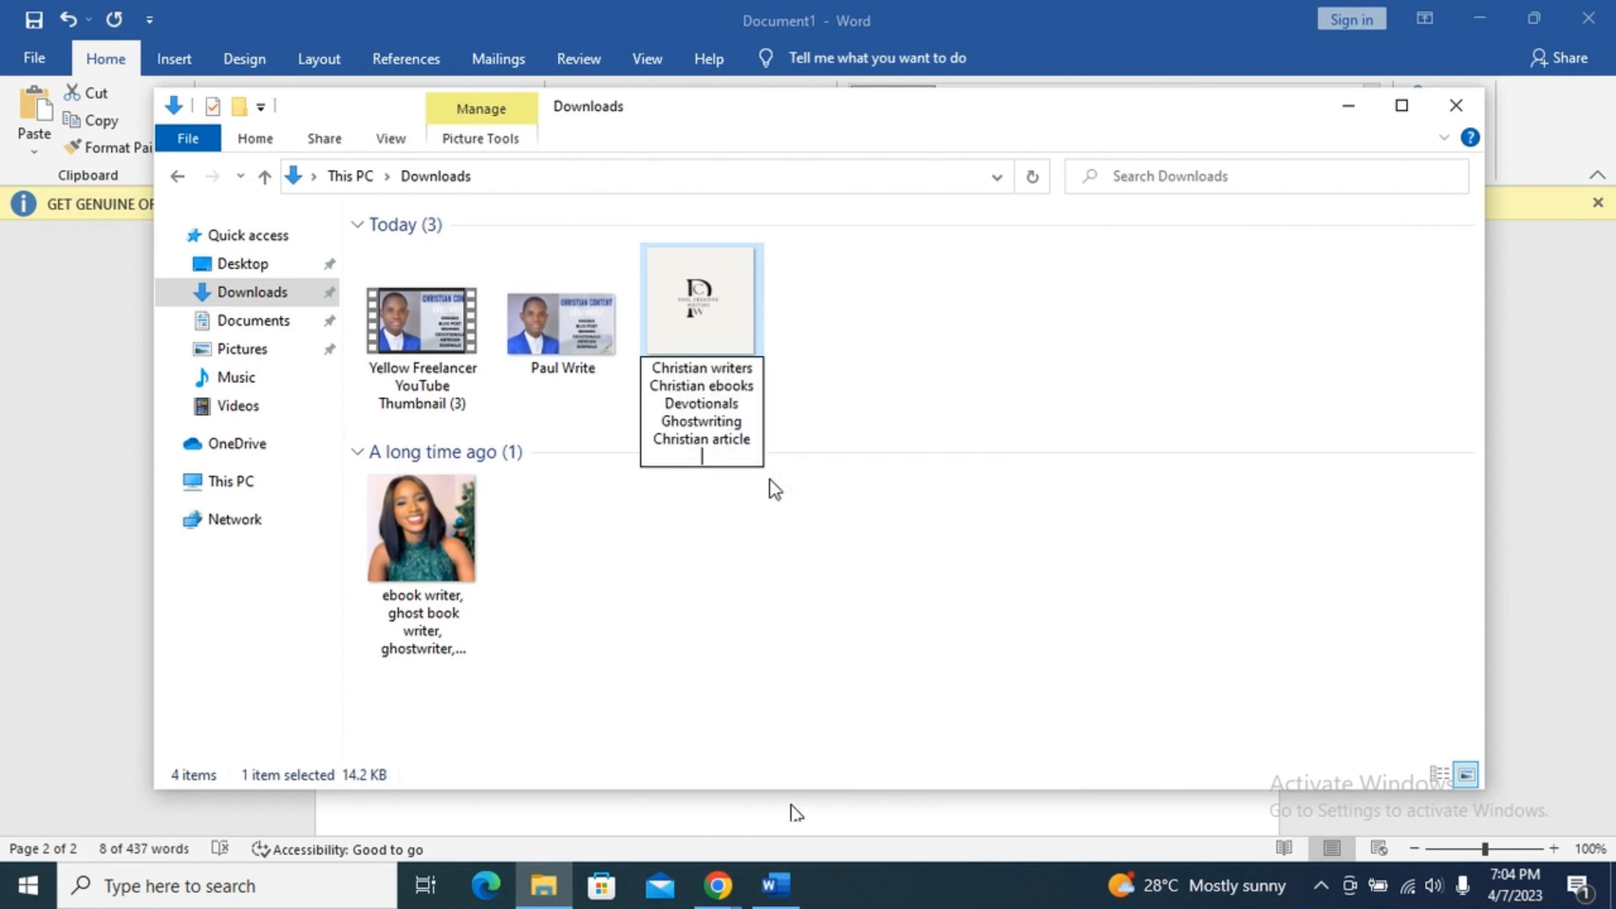
{"action": "key", "text": "Return"}
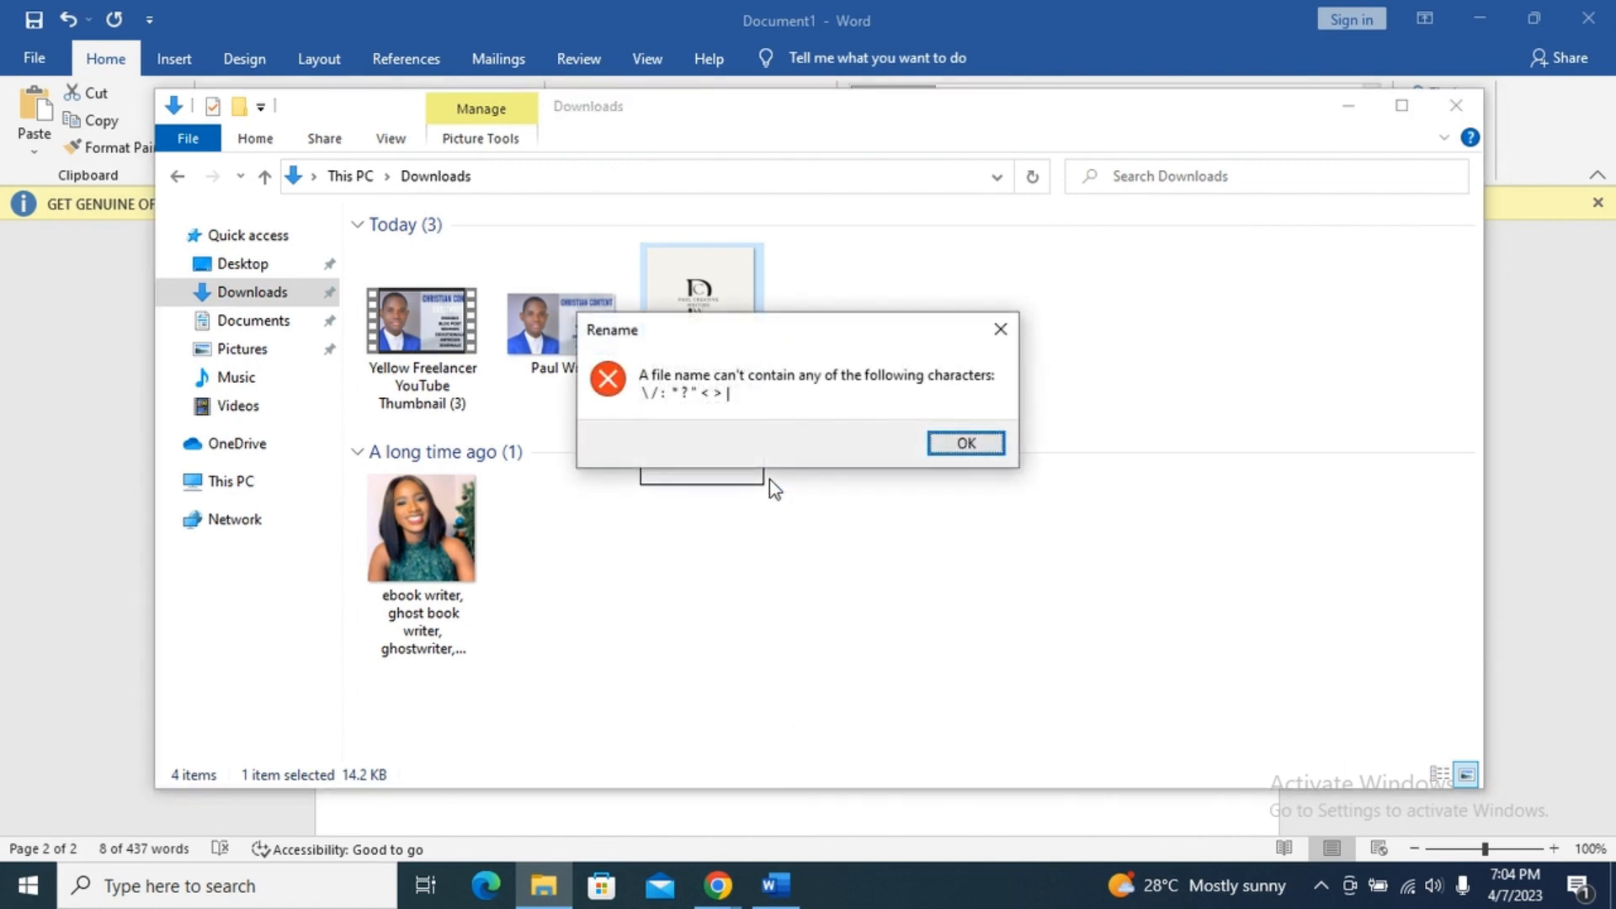
{"action": "left_click", "coordinate": [946, 452]}
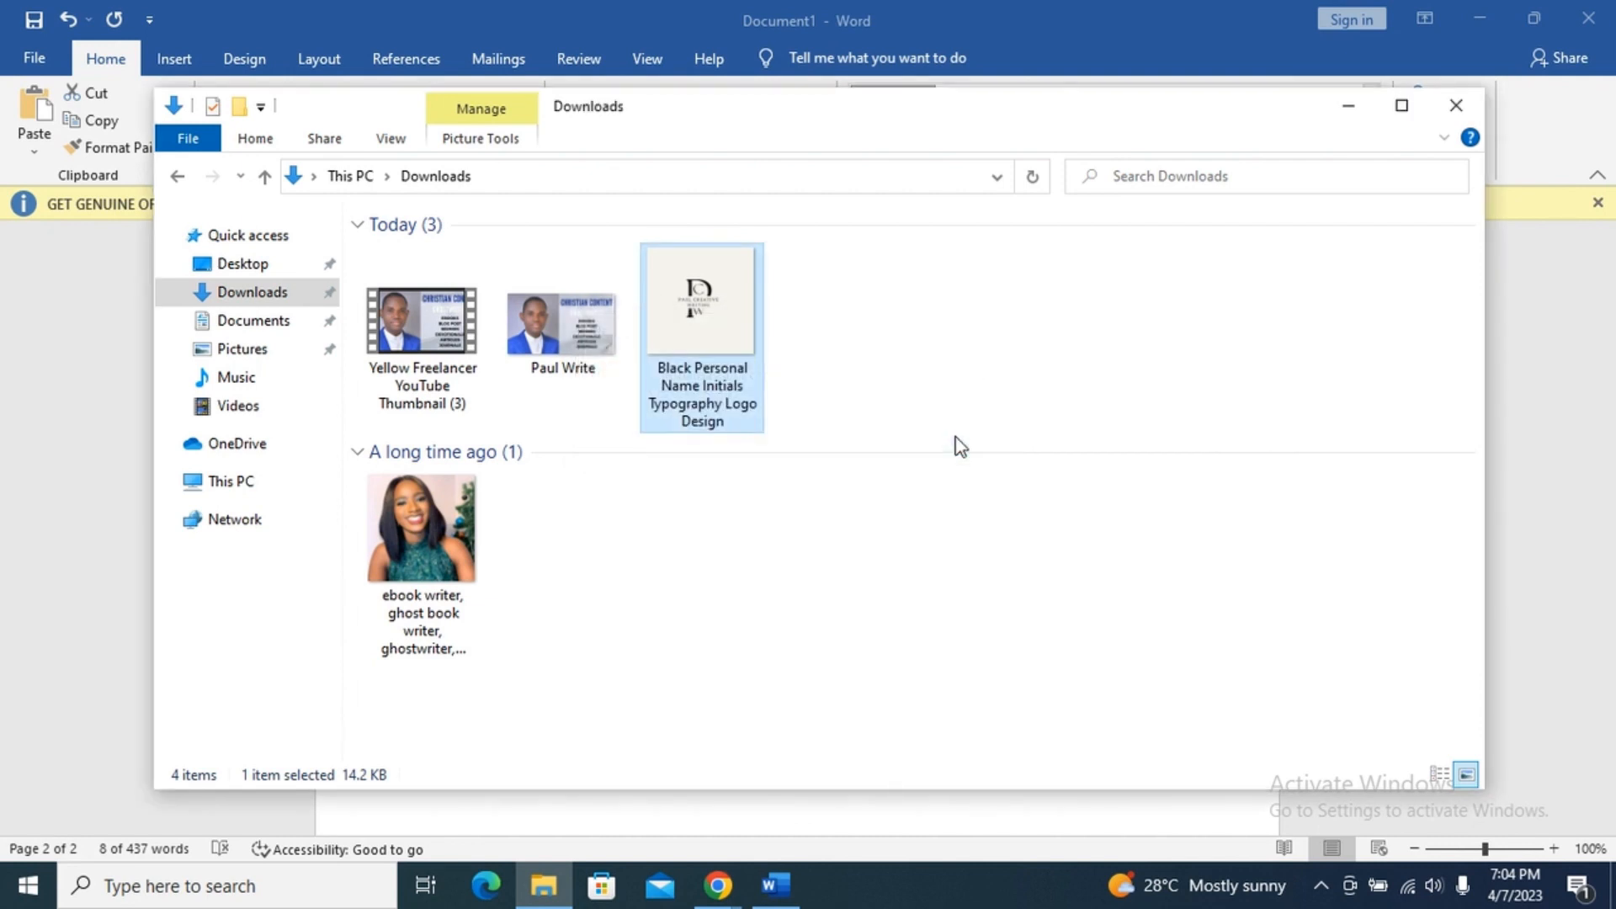
{"action": "right_click", "coordinate": [704, 386]}
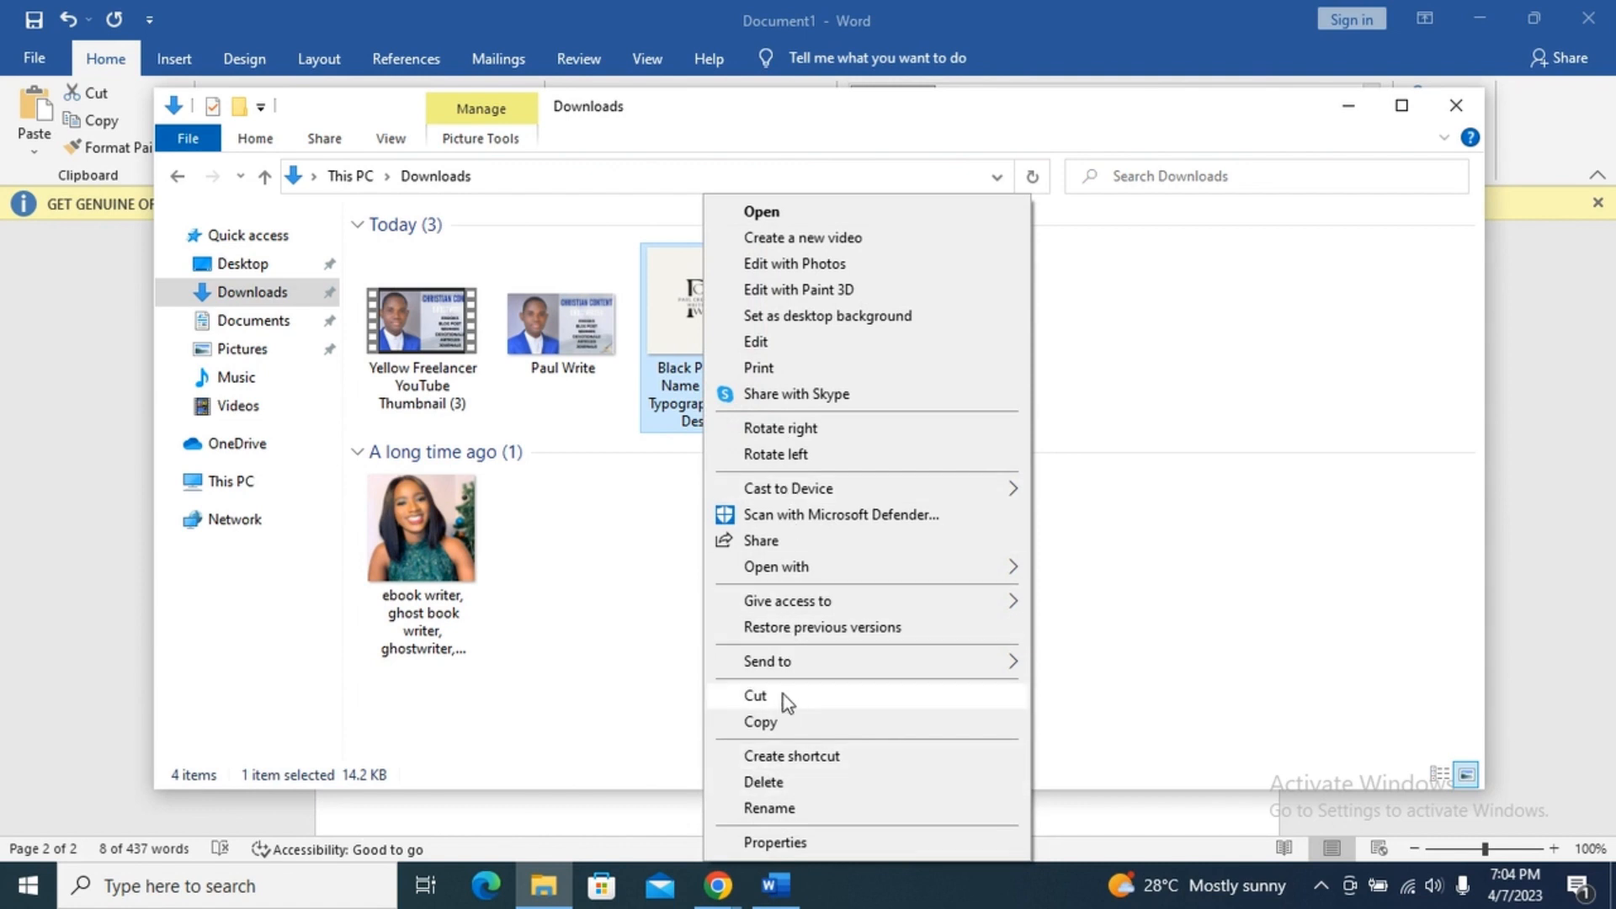
{"action": "left_click", "coordinate": [778, 810]}
{"action": "key", "text": "BackSpace"}
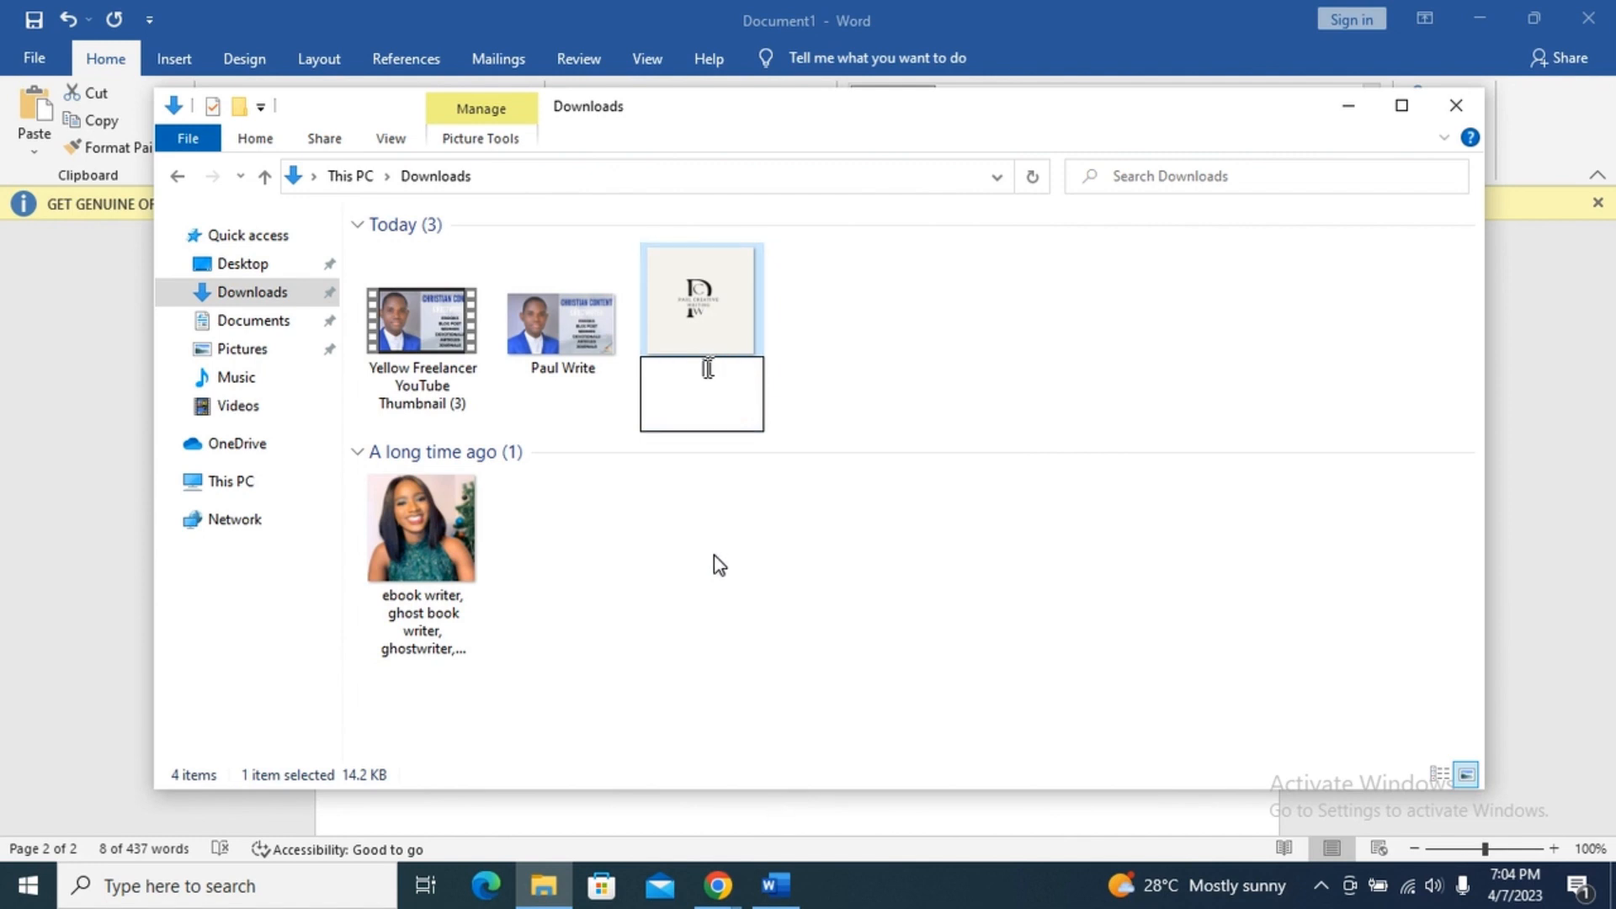
{"action": "right_click", "coordinate": [705, 371]}
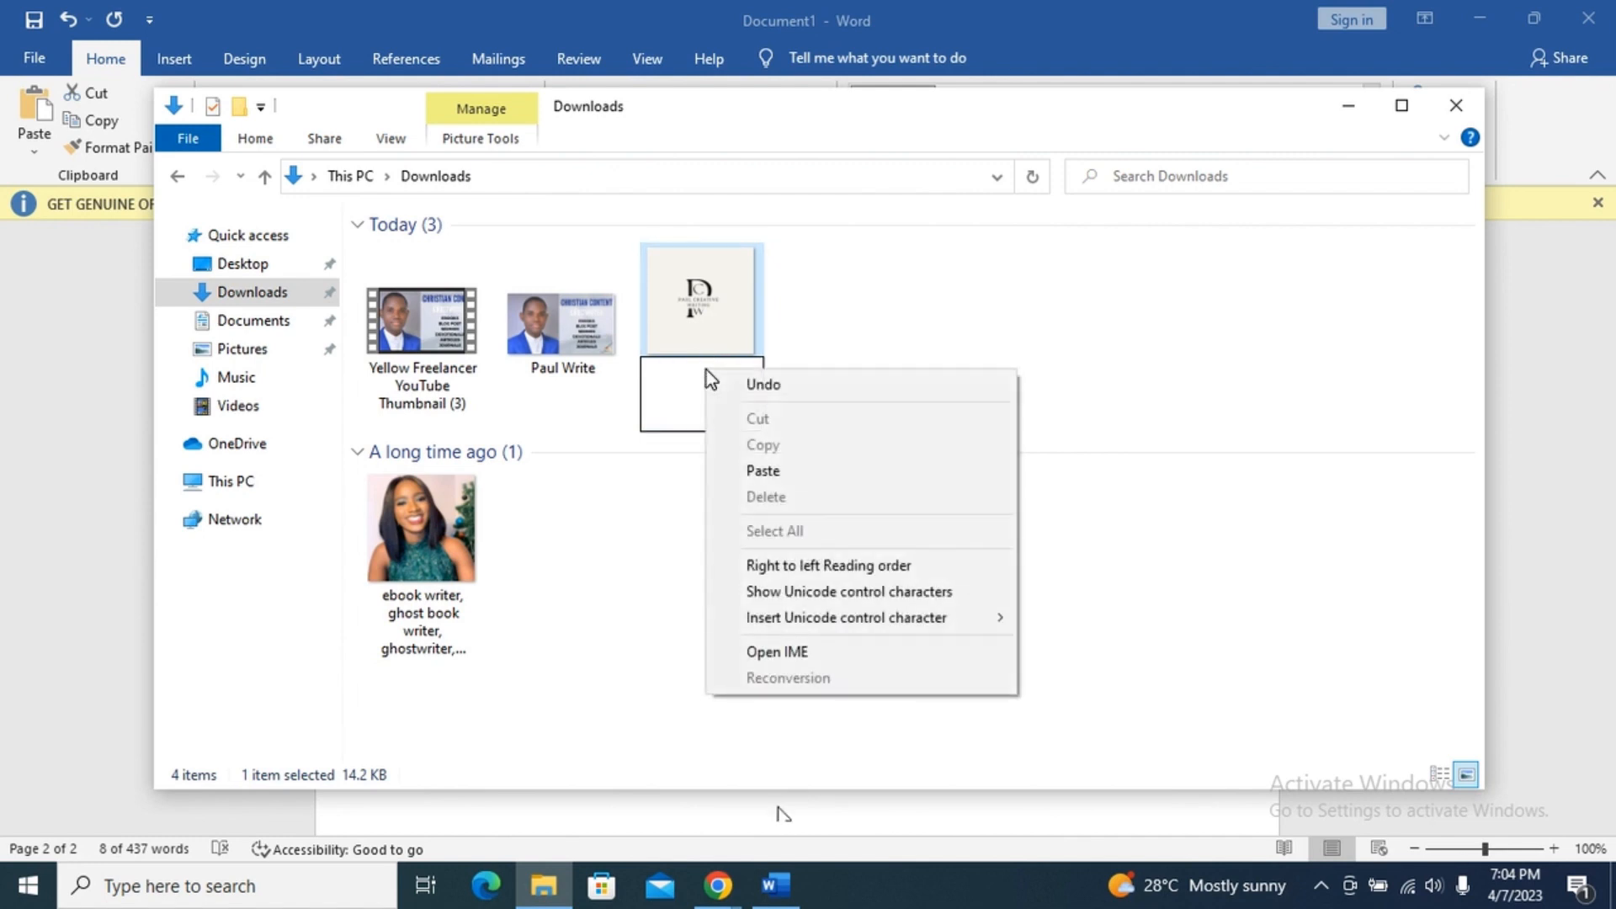
{"action": "left_click", "coordinate": [766, 477]}
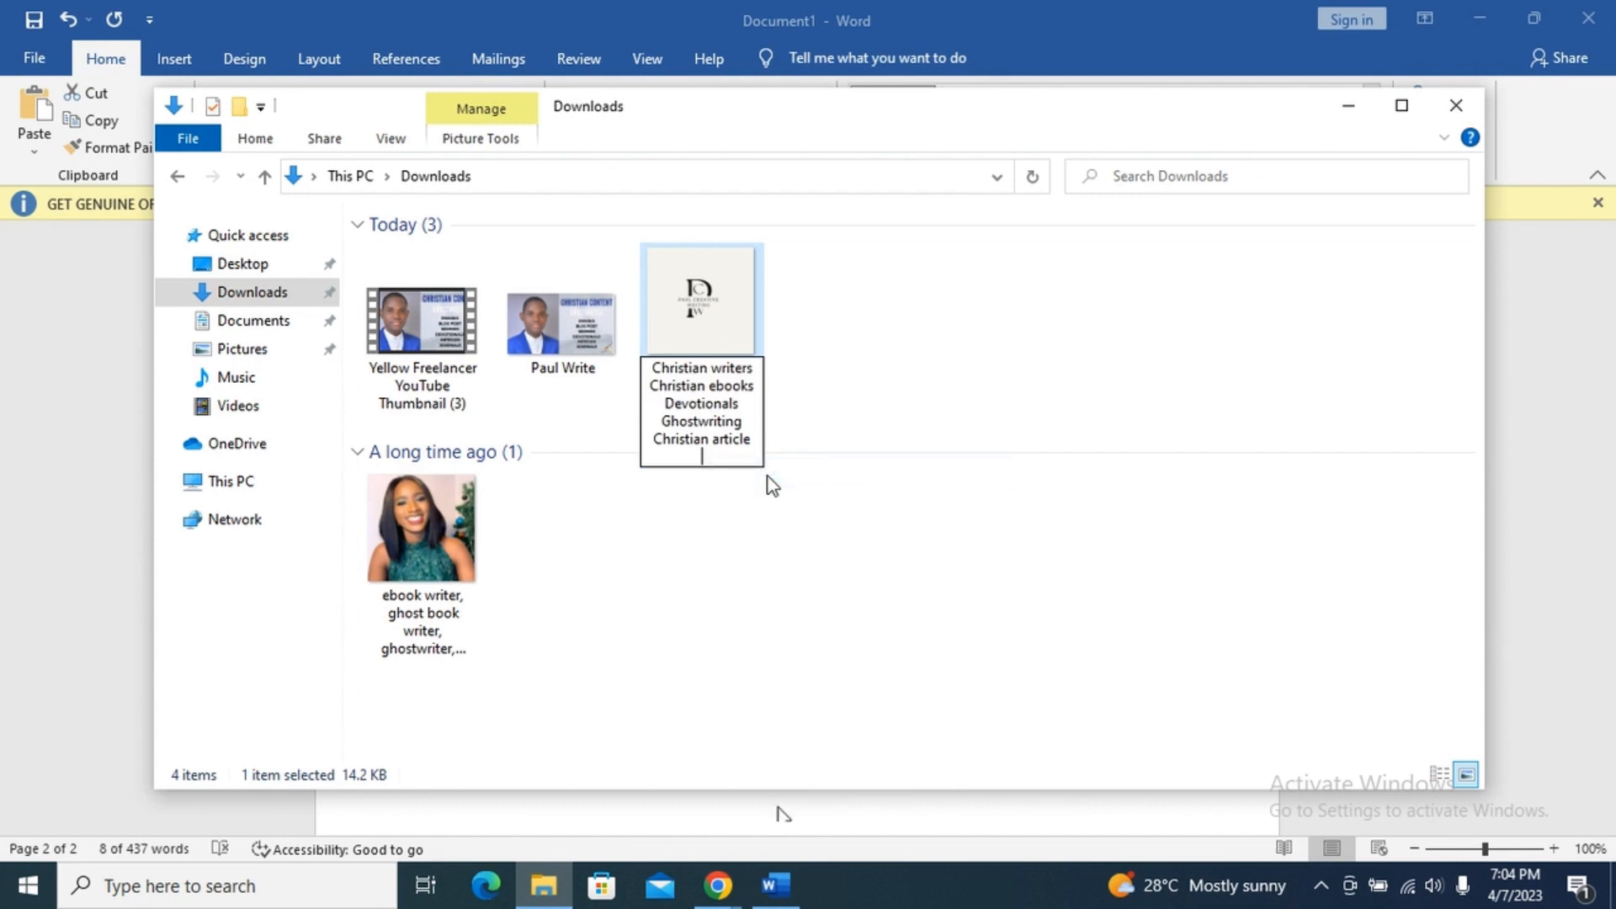
{"action": "left_click", "coordinate": [664, 402]}
{"action": "key", "text": "BackSpace"}
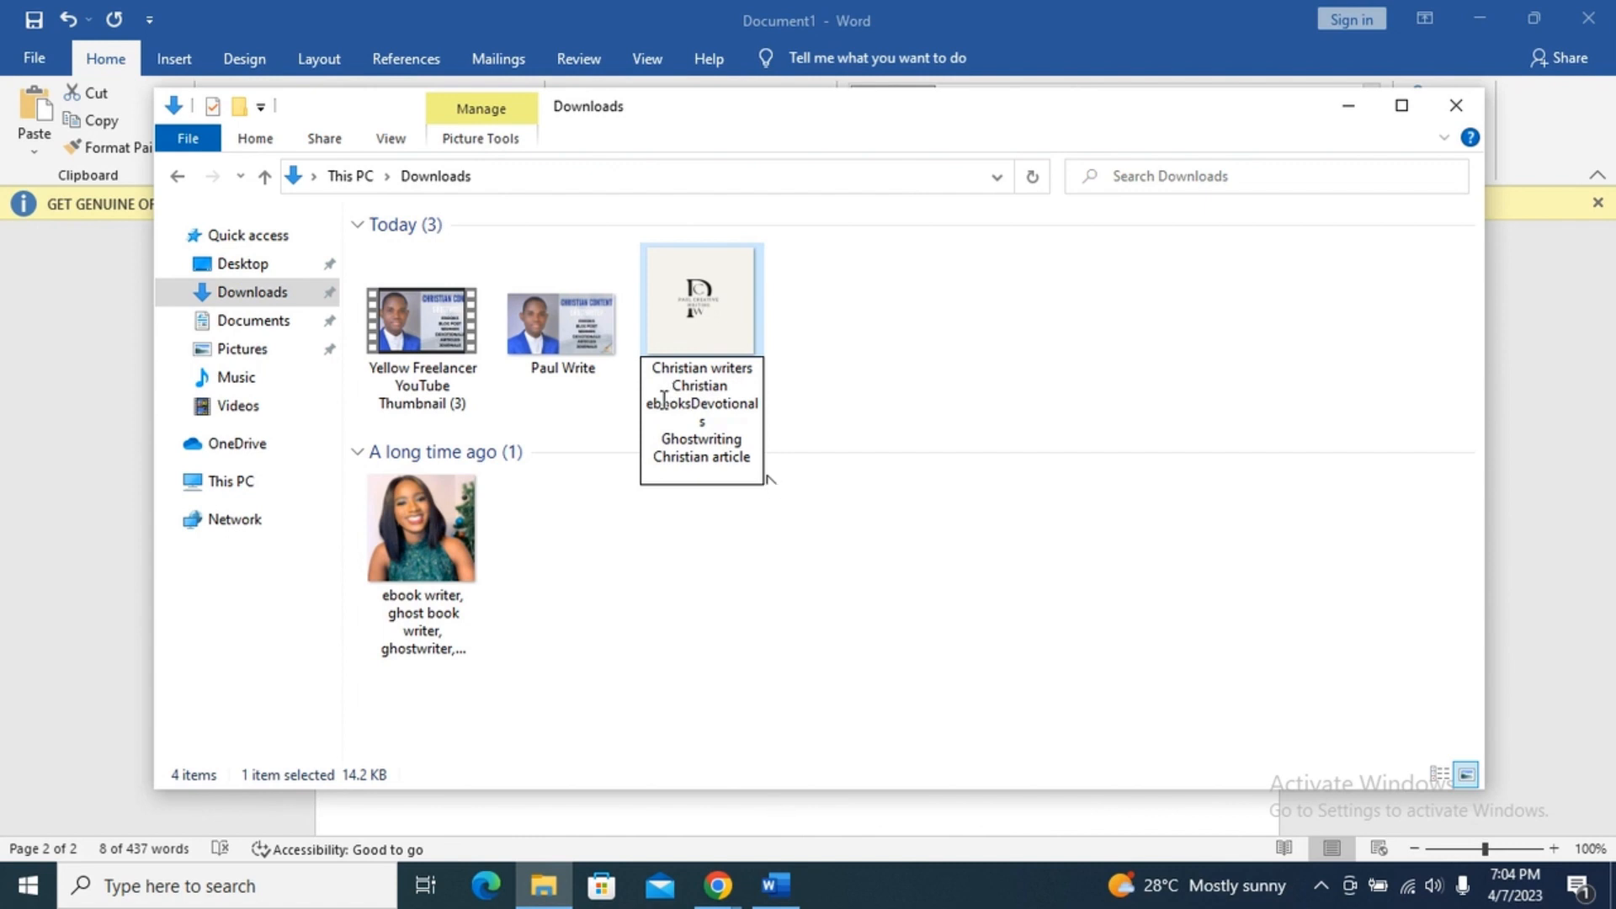
{"action": "left_click", "coordinate": [674, 386]}
{"action": "key", "text": "BackSpace"}
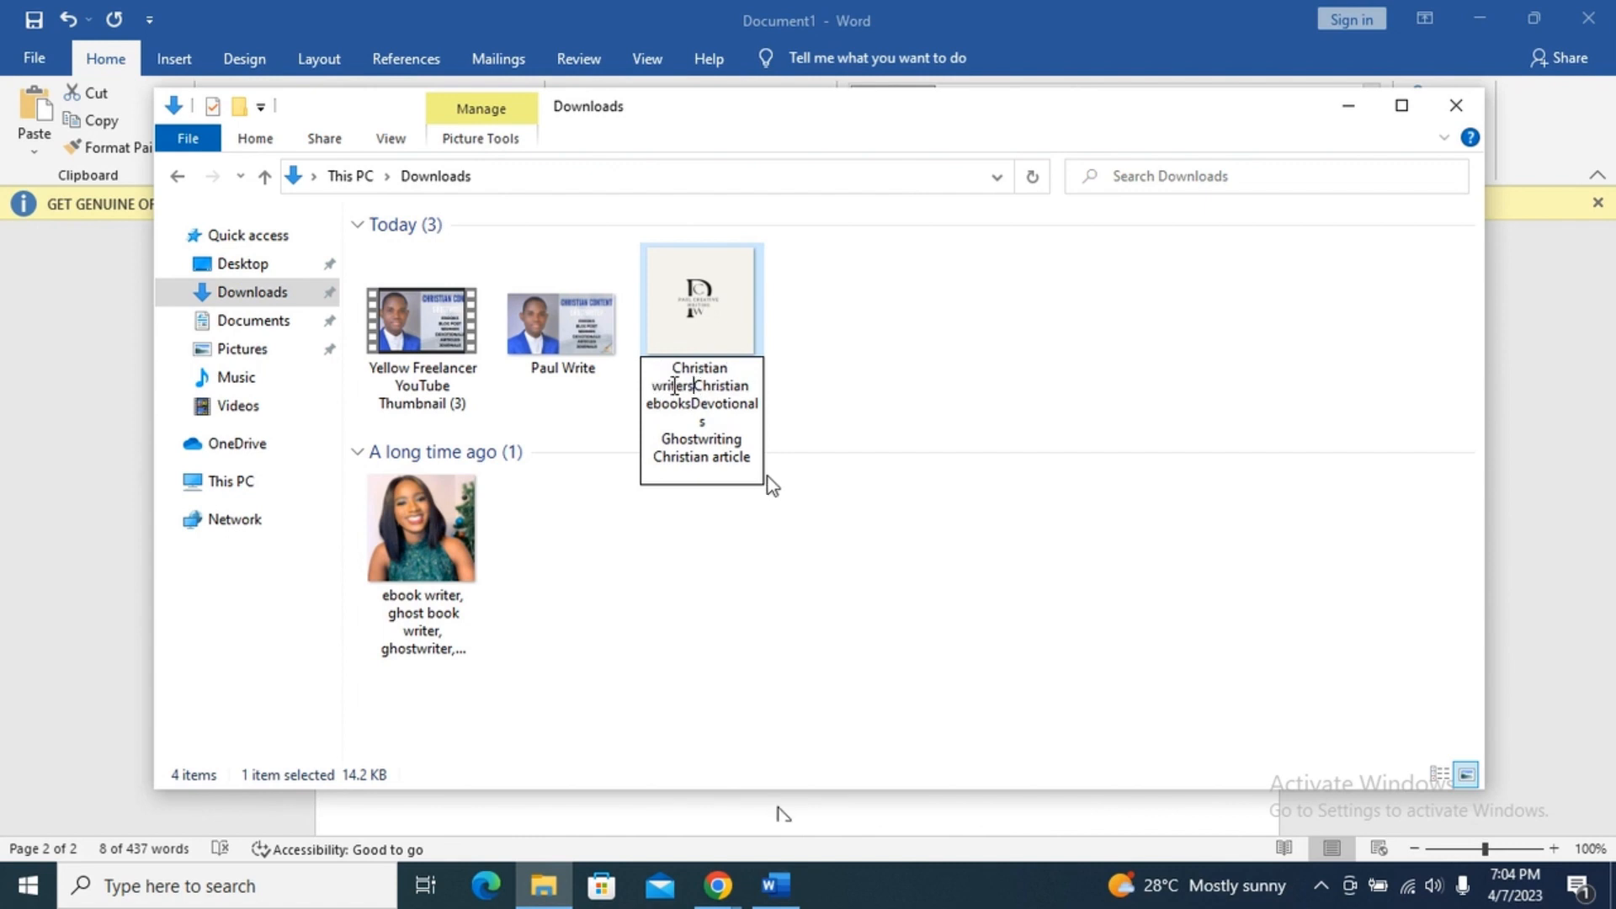
{"action": "type", "text": ", "}
{"action": "type", "text": ","}
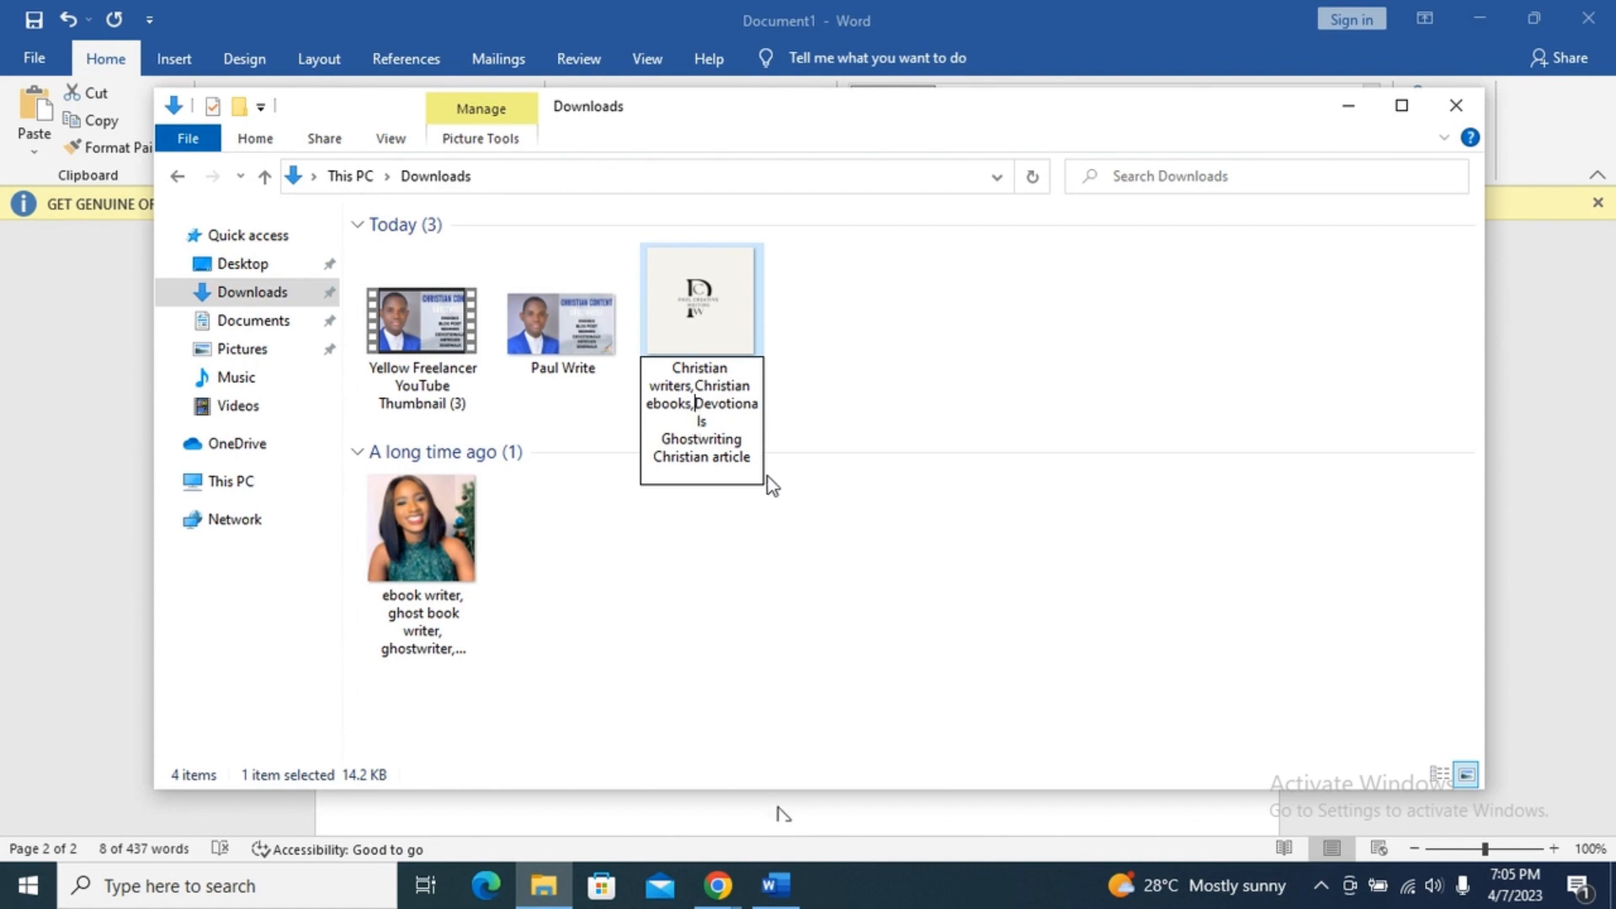
{"action": "left_click", "coordinate": [663, 438]}
{"action": "key", "text": "BackSpace"}
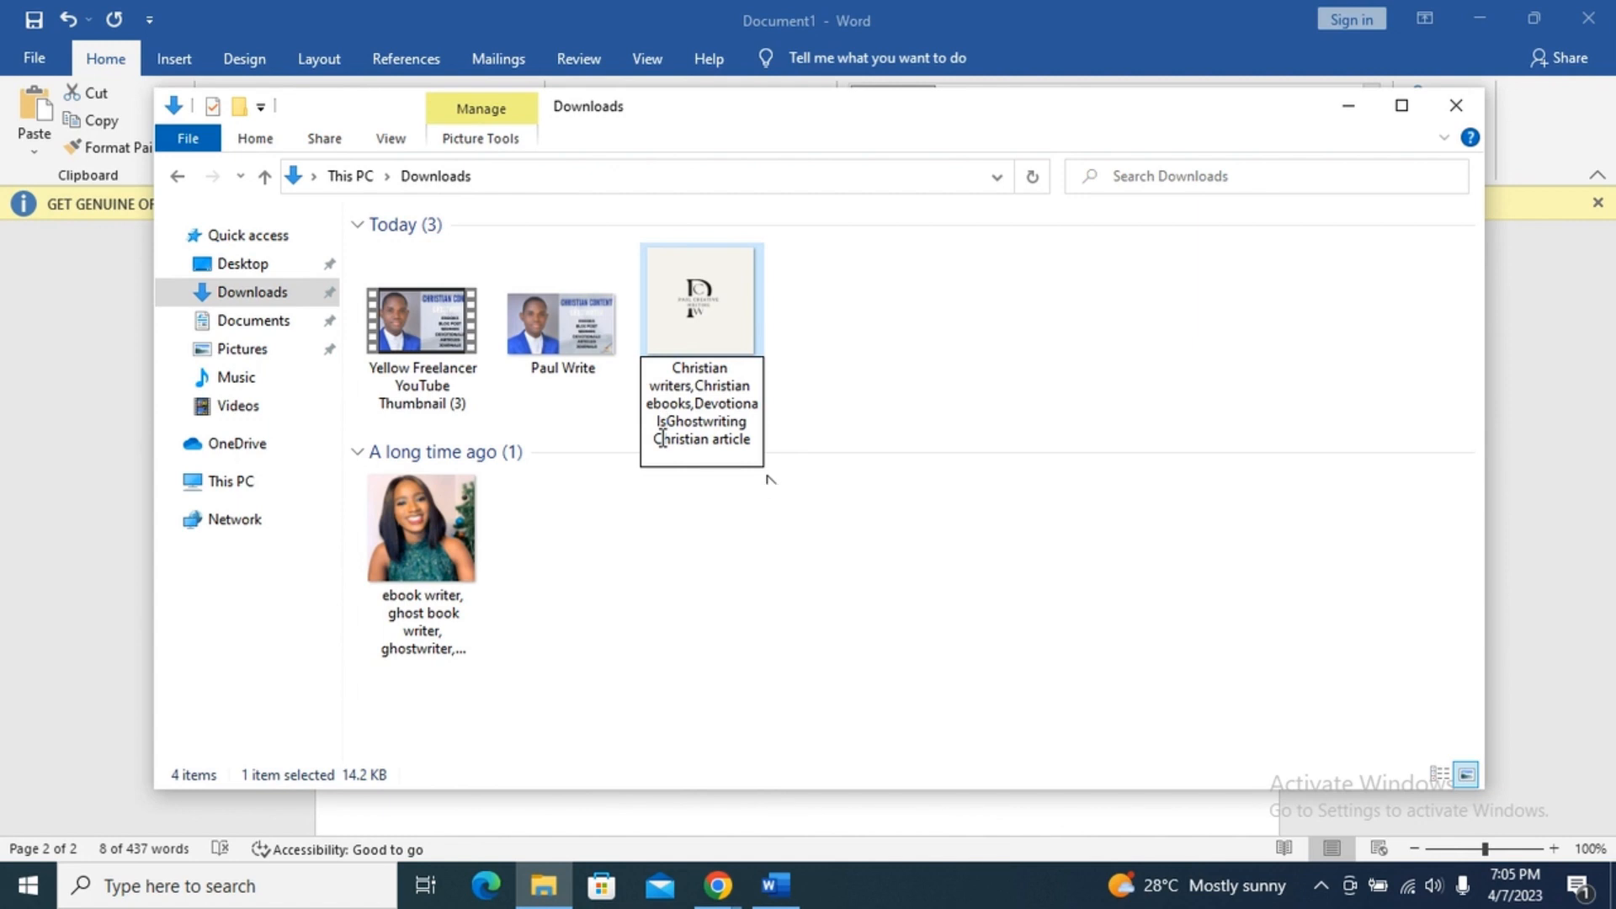
{"action": "type", "text": ","}
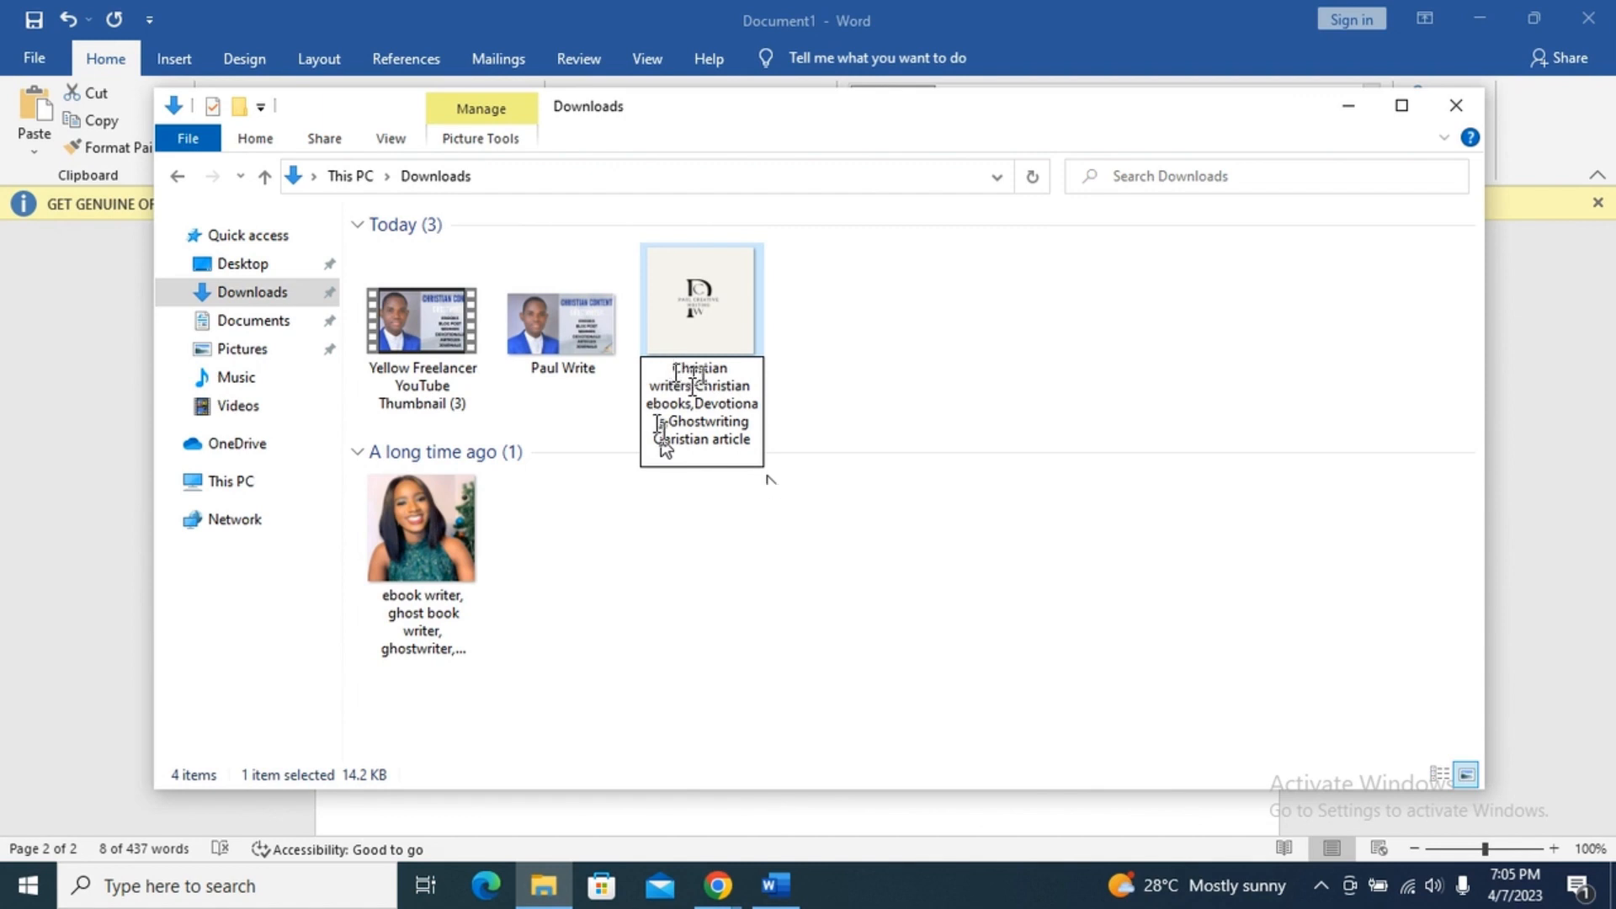
{"action": "left_click", "coordinate": [695, 387]}
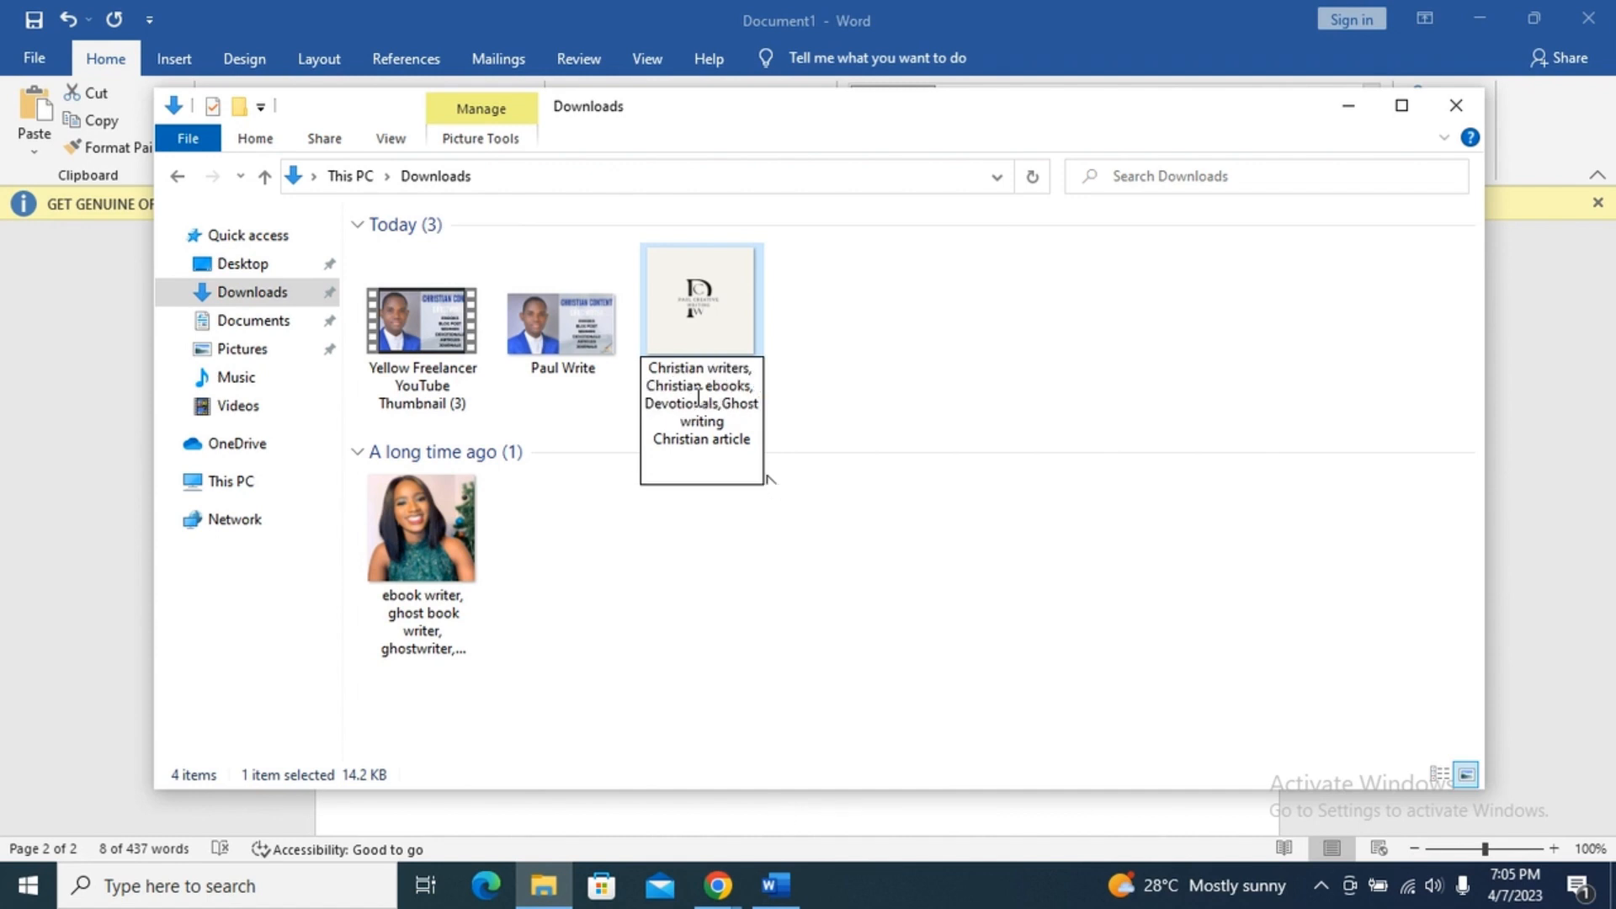
{"action": "left_click", "coordinate": [723, 403]}
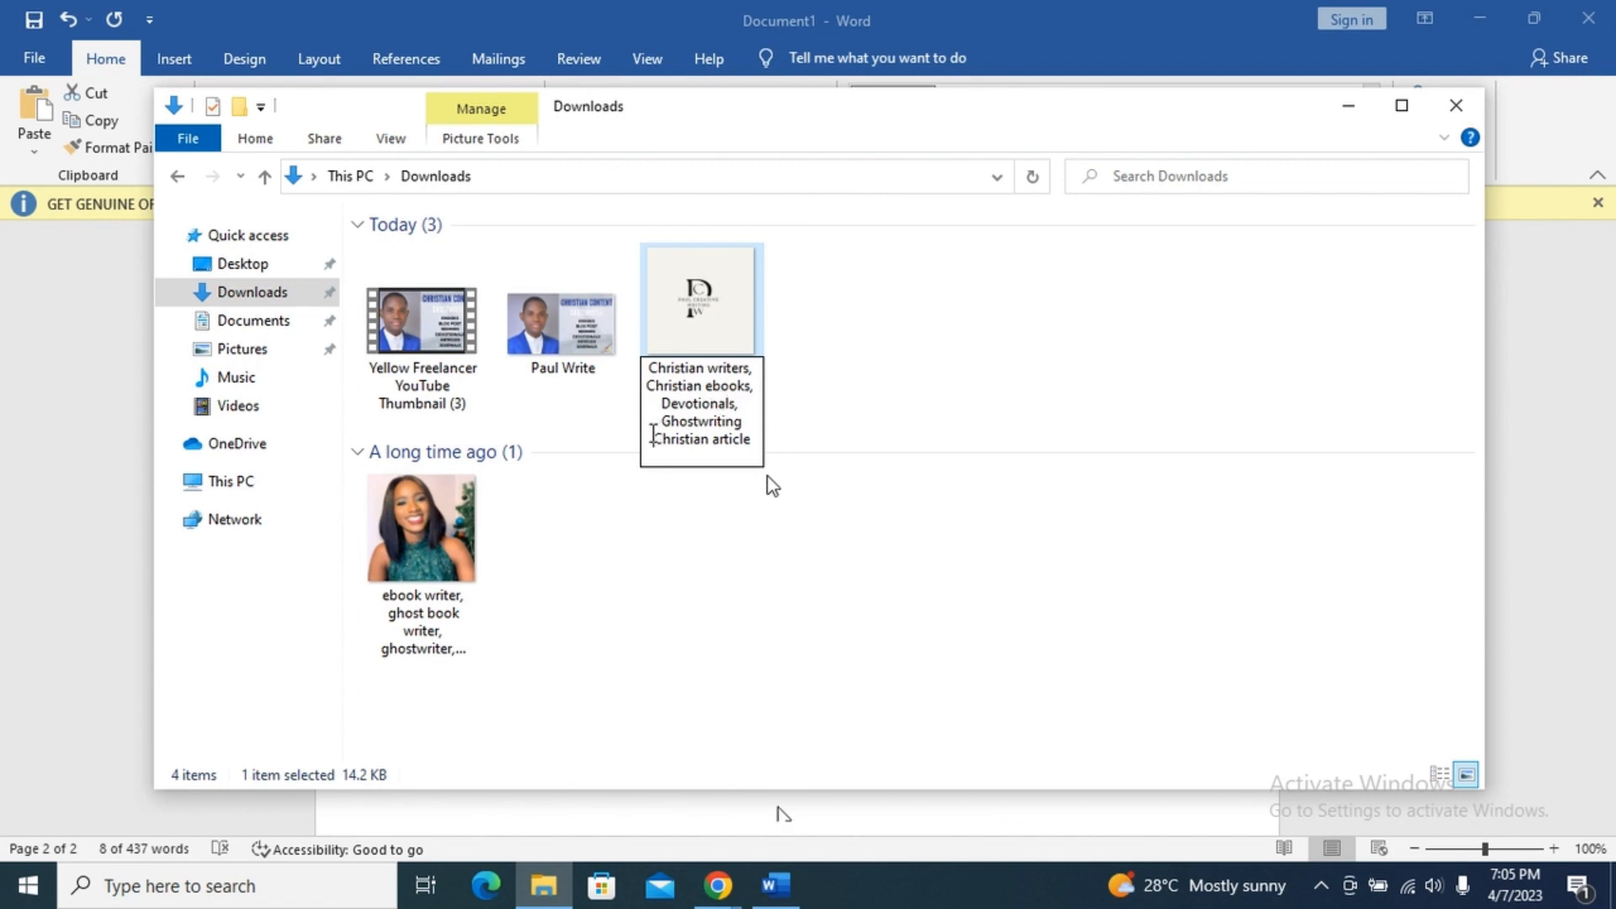
{"action": "left_click", "coordinate": [653, 434]}
{"action": "key", "text": "BackSpace"}
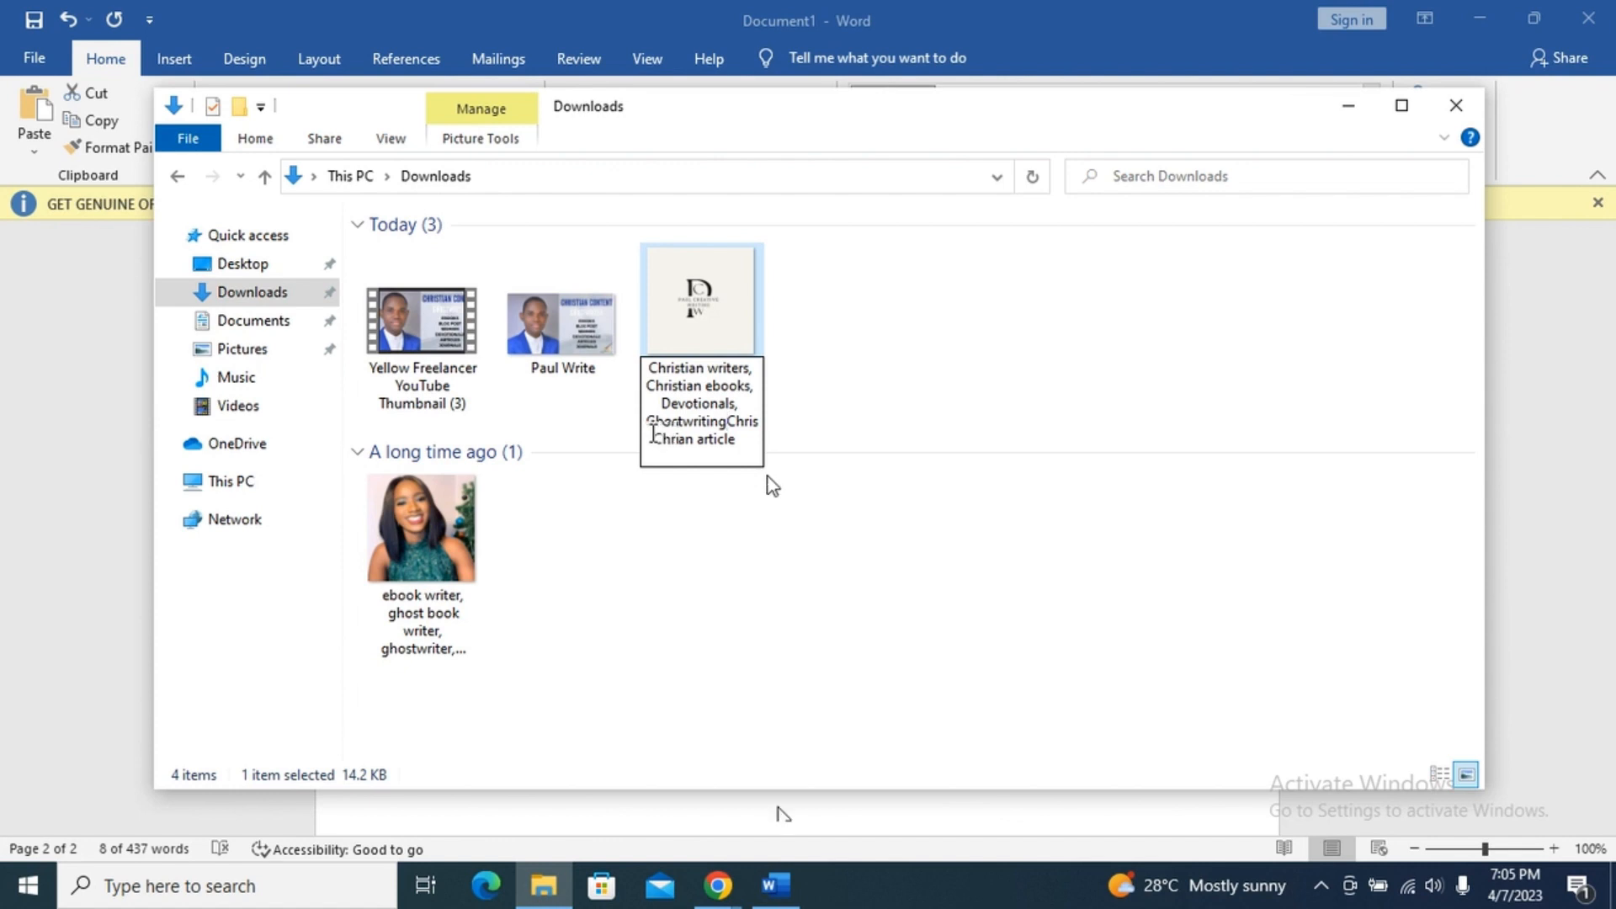
{"action": "type", "text": ","}
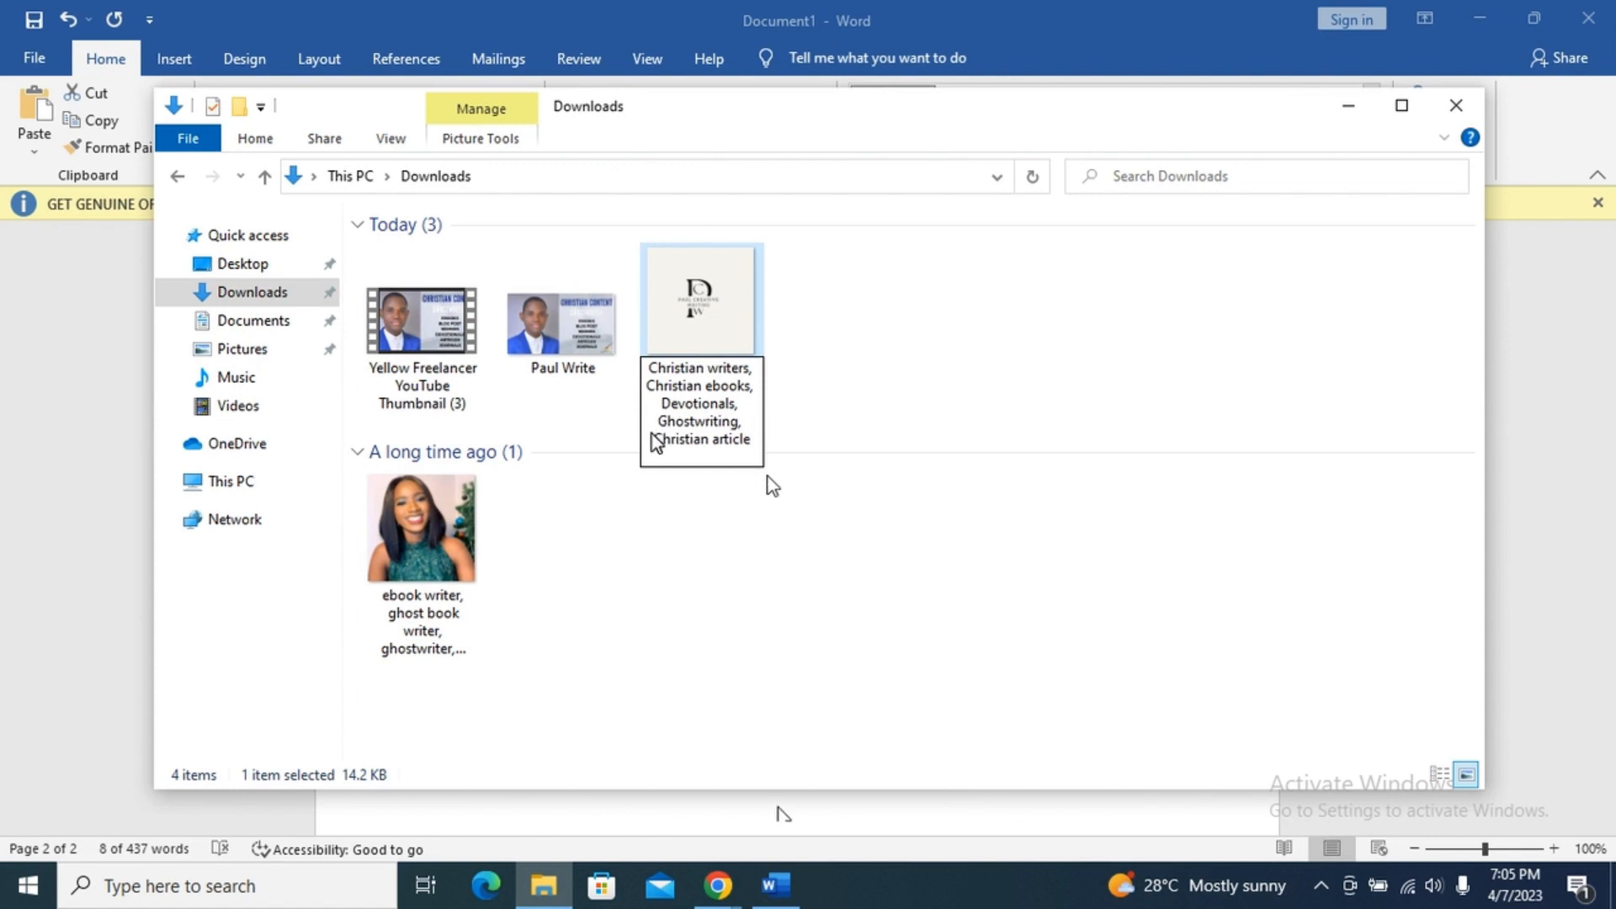
{"action": "key", "text": "Return"}
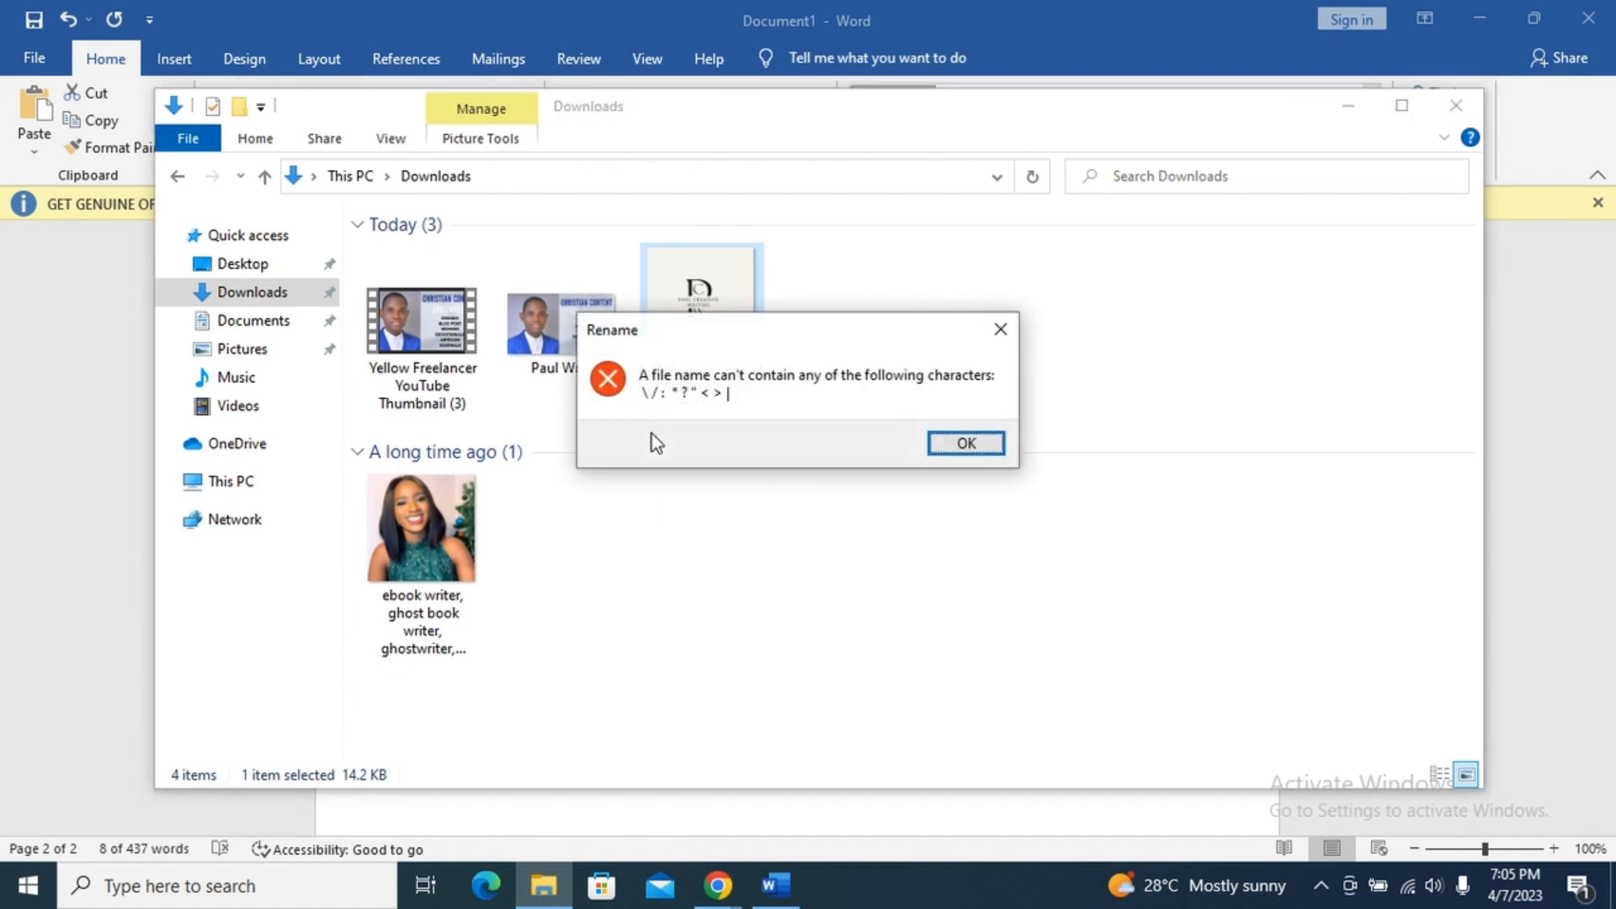
{"action": "left_click", "coordinate": [989, 445]}
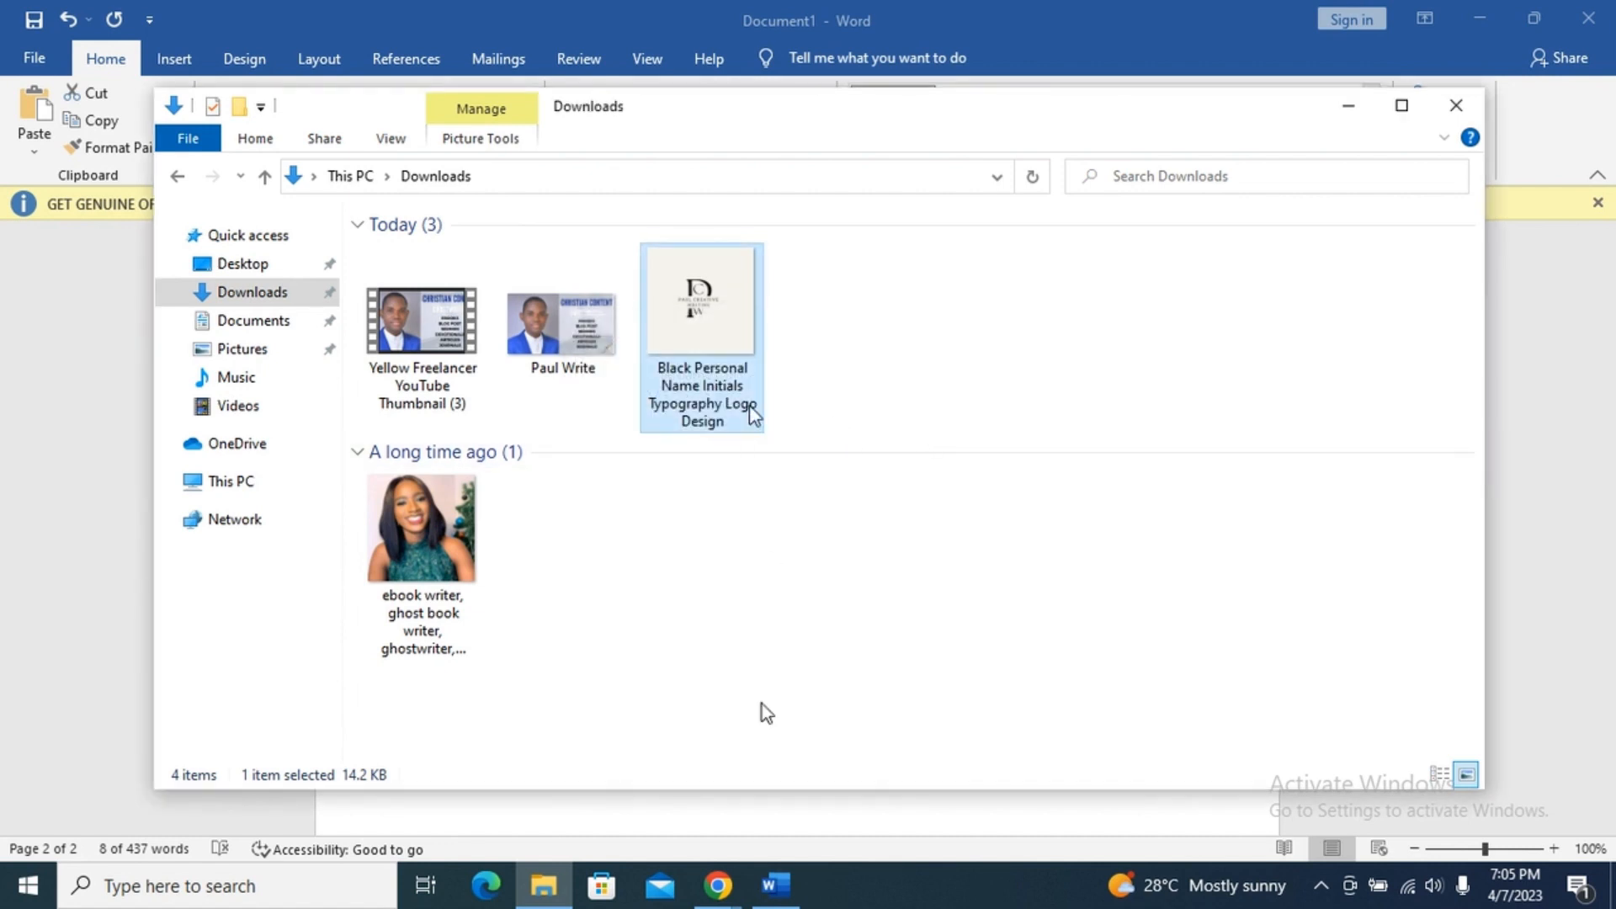
{"action": "mouse_move", "coordinate": [755, 899]}
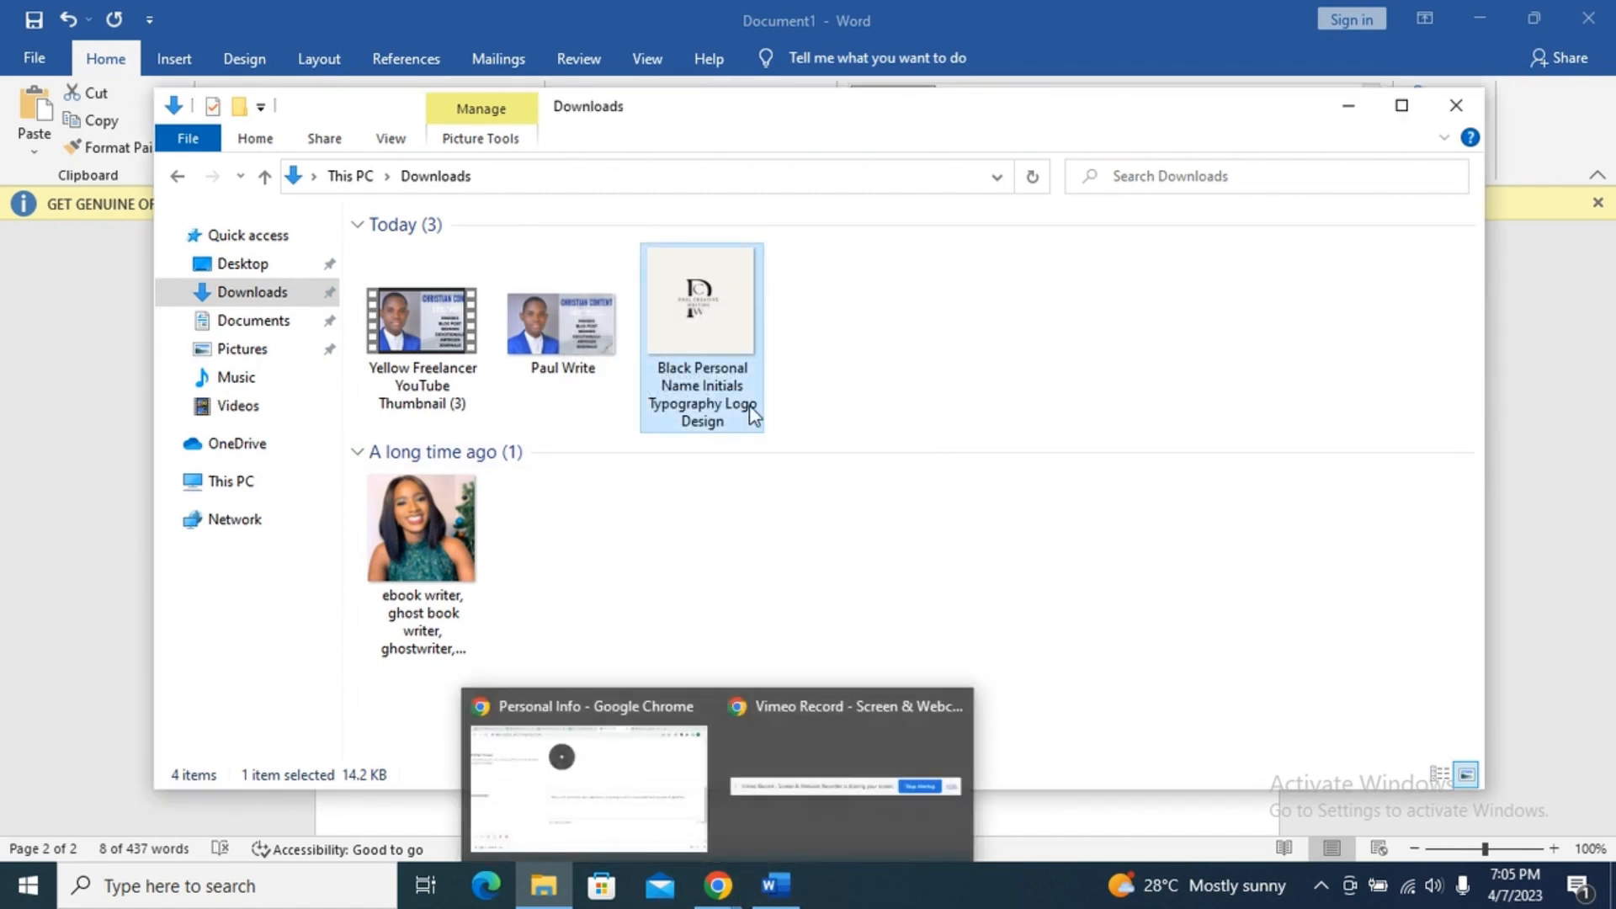
Step: Keep Christian writers on its own line directly below the Keyword heading
{"action": "left_click", "coordinate": [783, 892]}
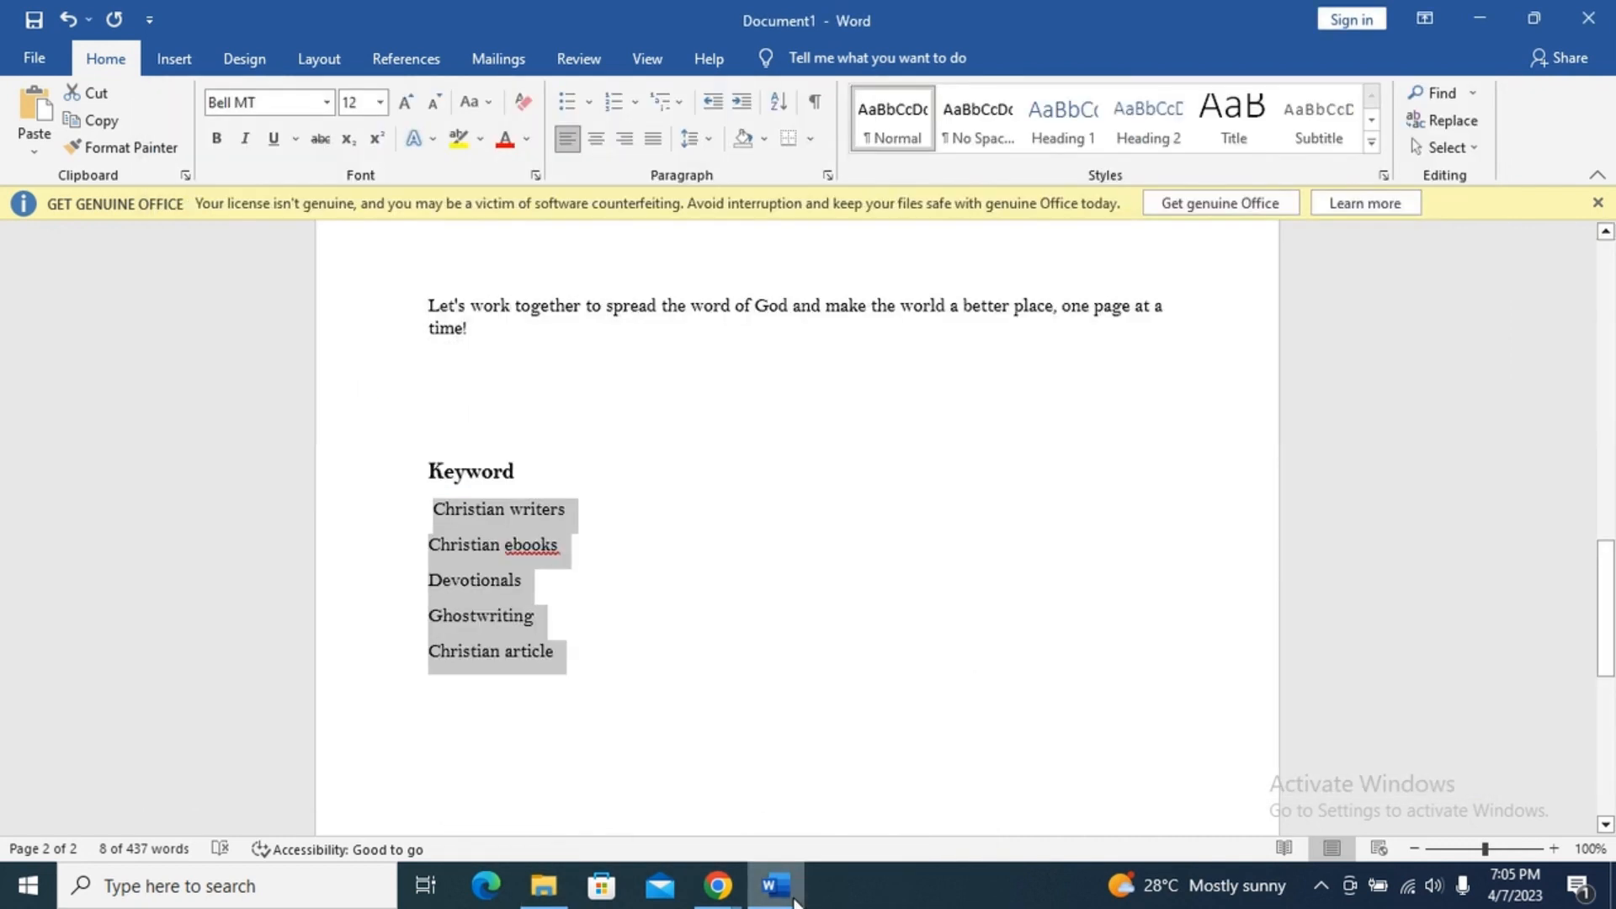
{"action": "left_click", "coordinate": [423, 500]}
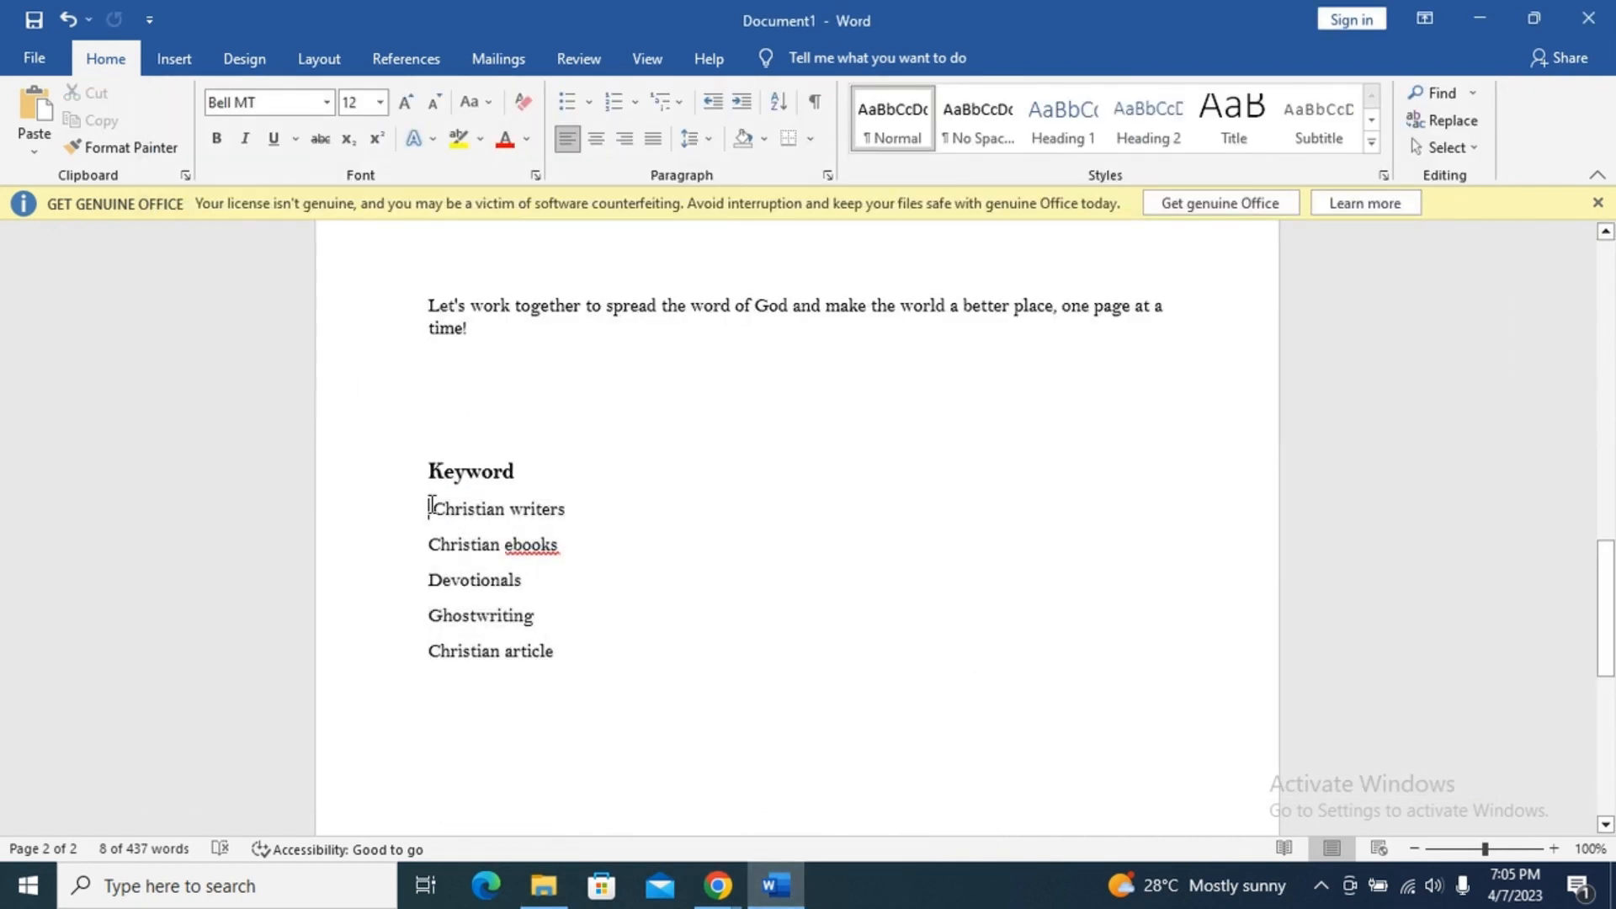
{"action": "key", "text": "BackSpace"}
{"action": "key", "text": "ctrl+z"}
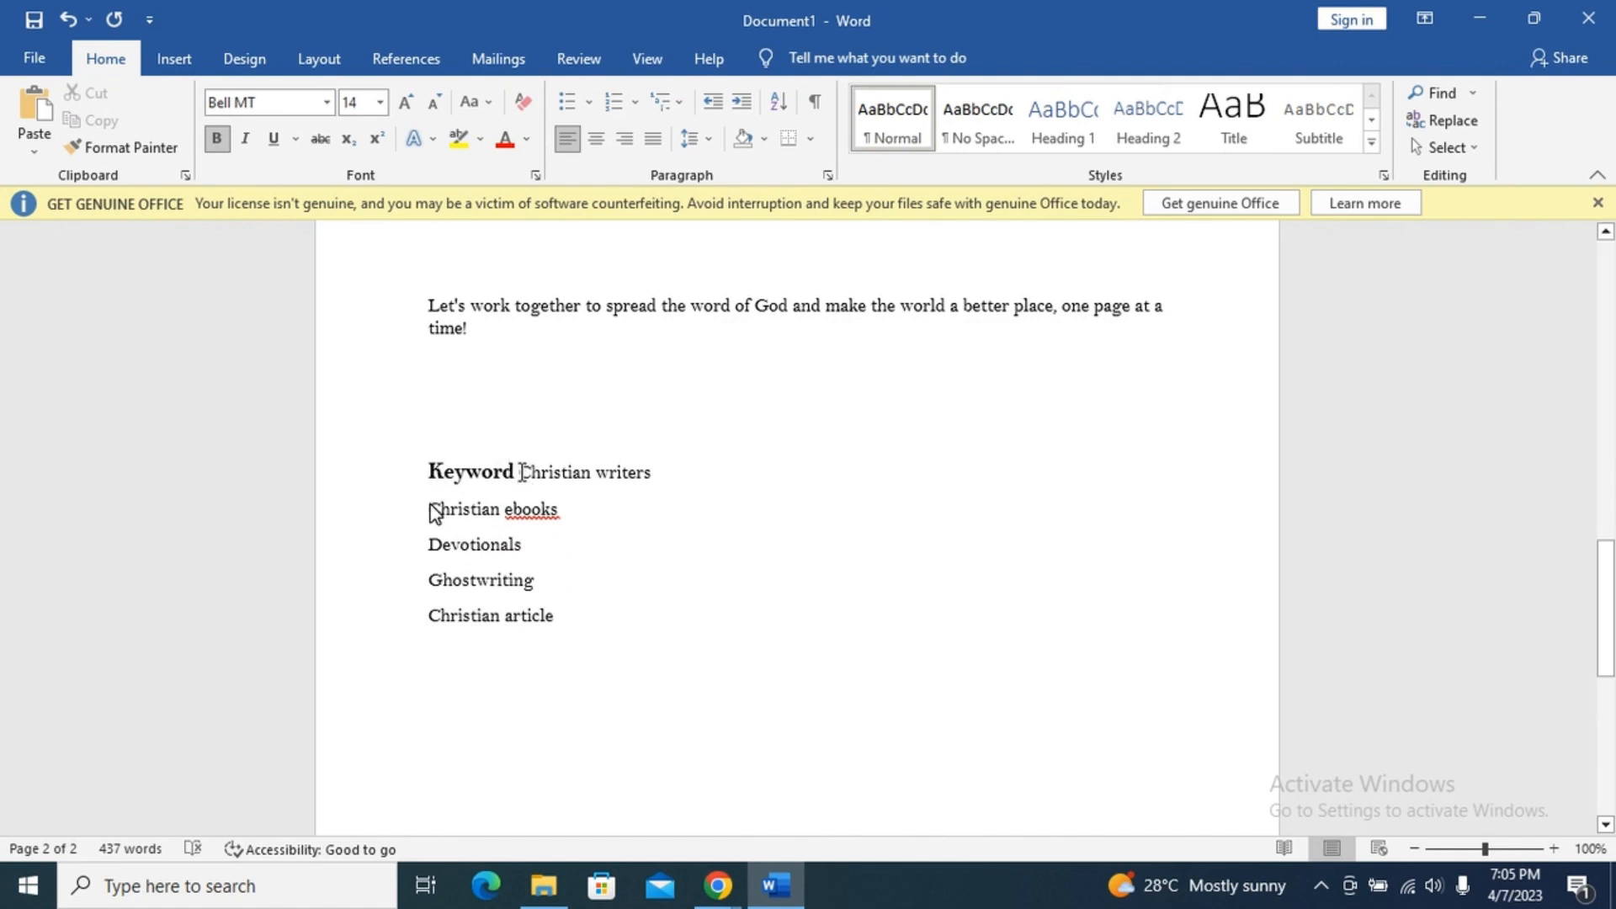
{"action": "left_click", "coordinate": [522, 472]}
{"action": "key", "text": "BackSpace"}
{"action": "key", "text": "Return"}
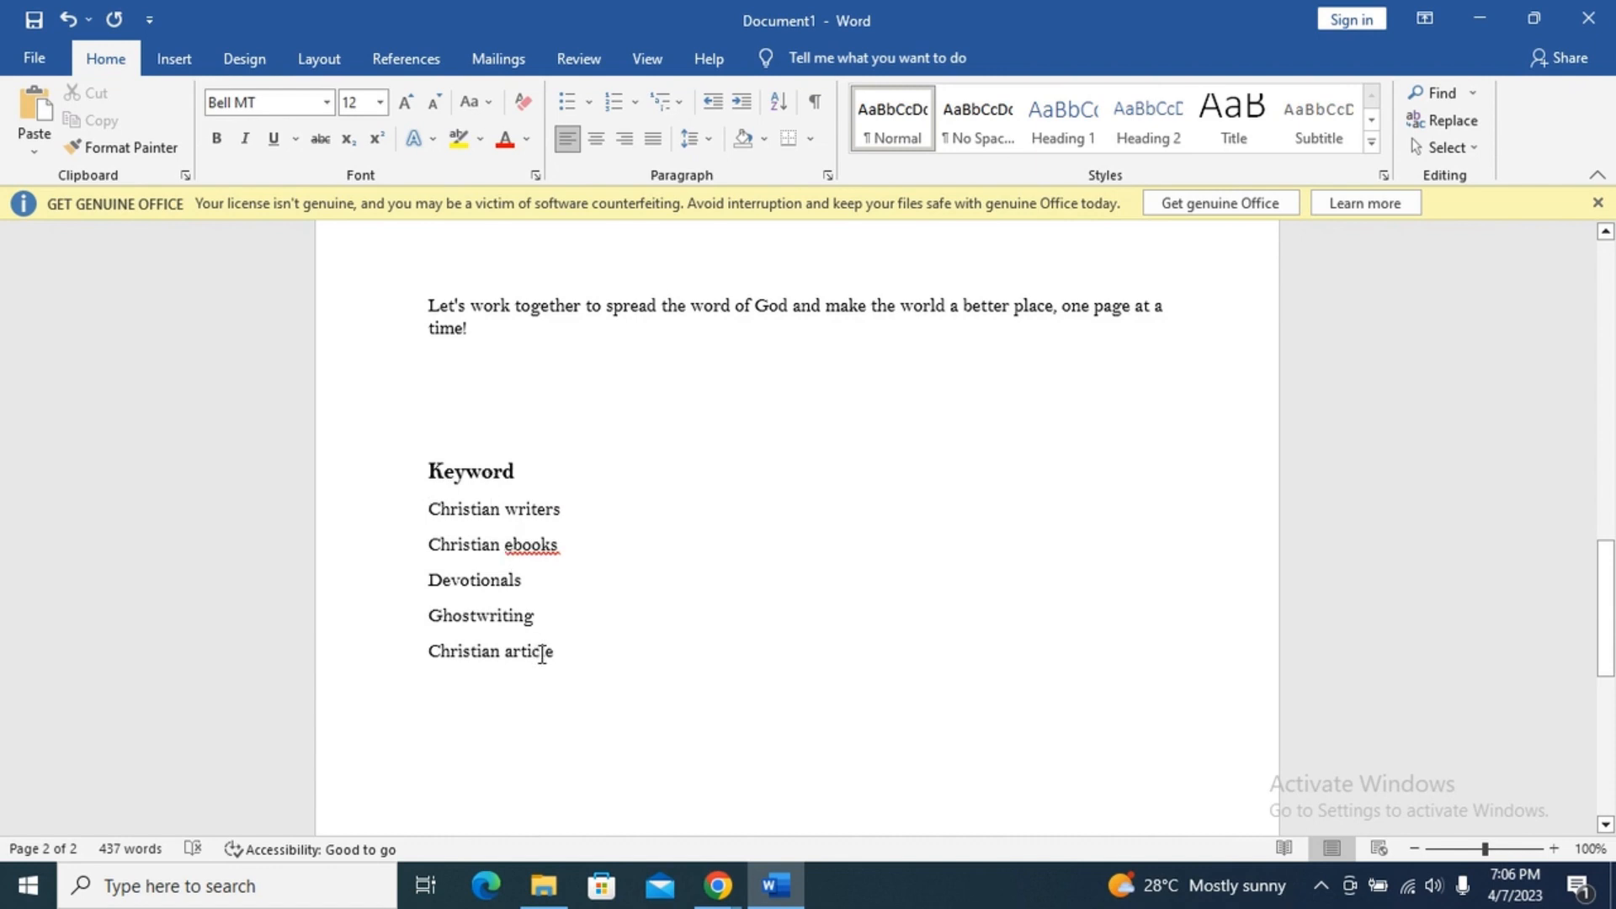
Step: Join Christian article, Ghostwriting, Devotionals and Christian ebooks onto the Christian writers line
{"action": "left_click", "coordinate": [437, 628]}
{"action": "key", "text": "BackSpace"}
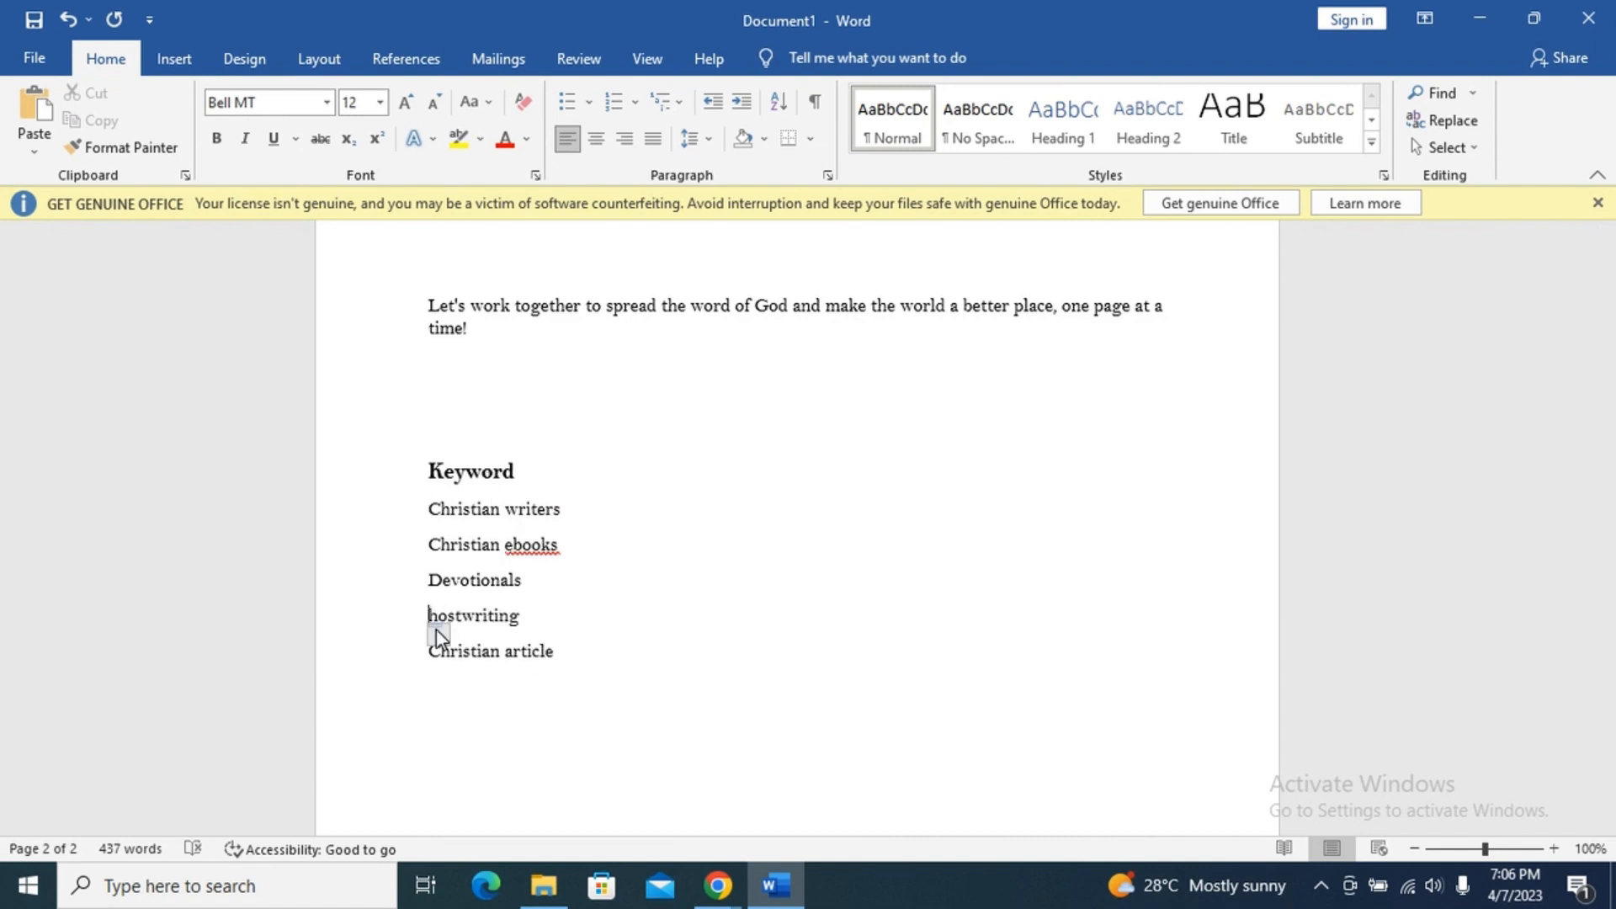
{"action": "type", "text": "G"}
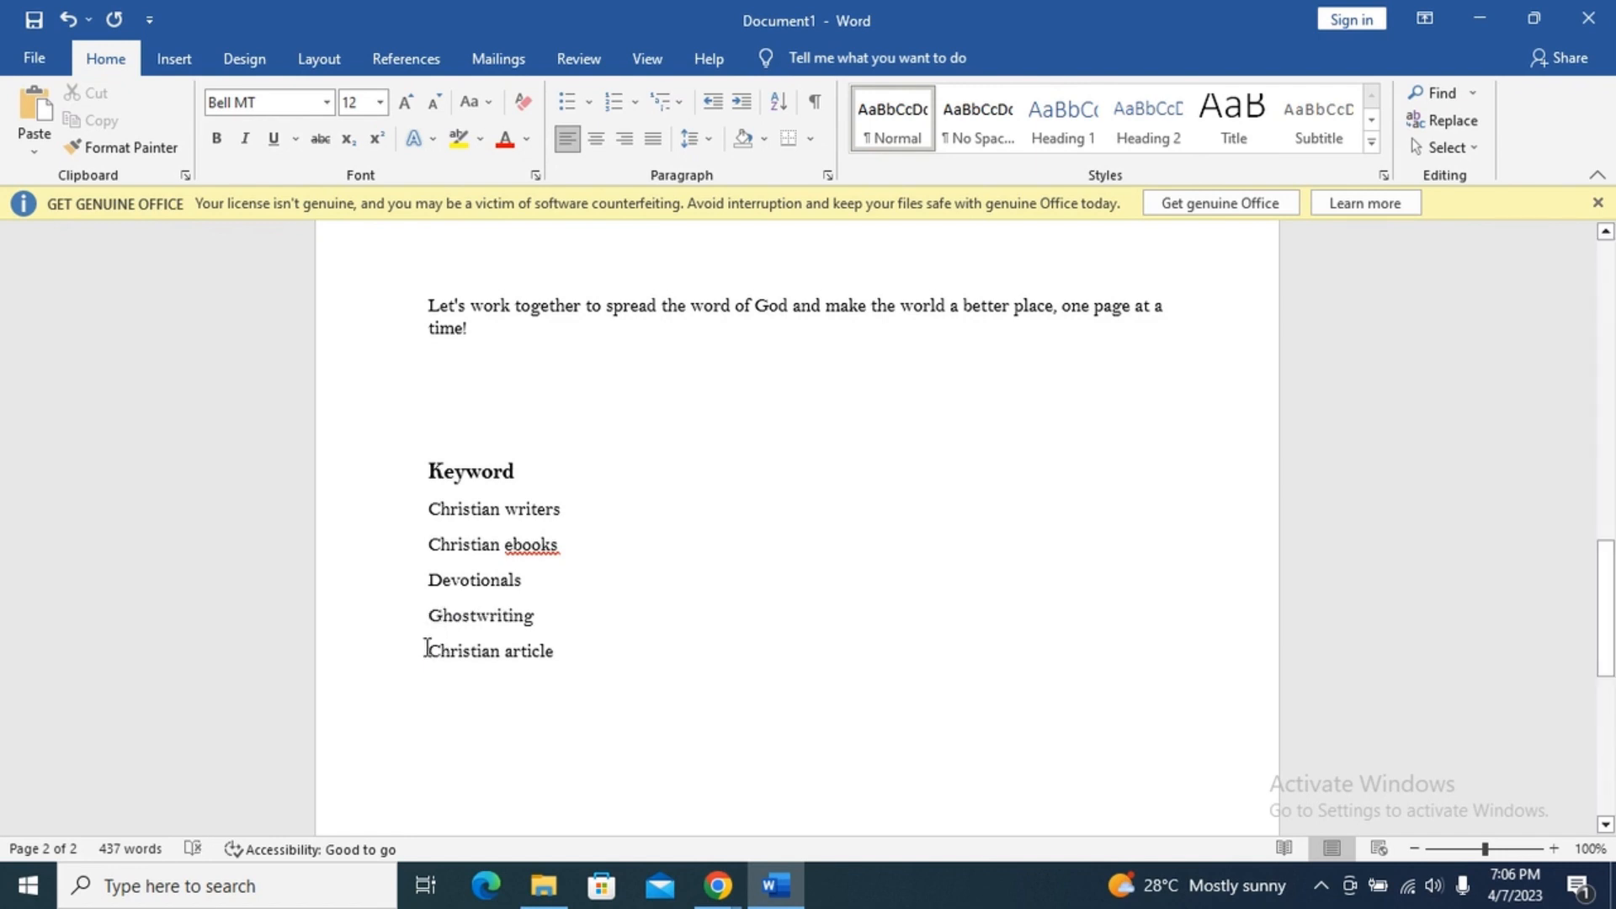
{"action": "left_click", "coordinate": [428, 650]}
{"action": "key", "text": "BackSpace"}
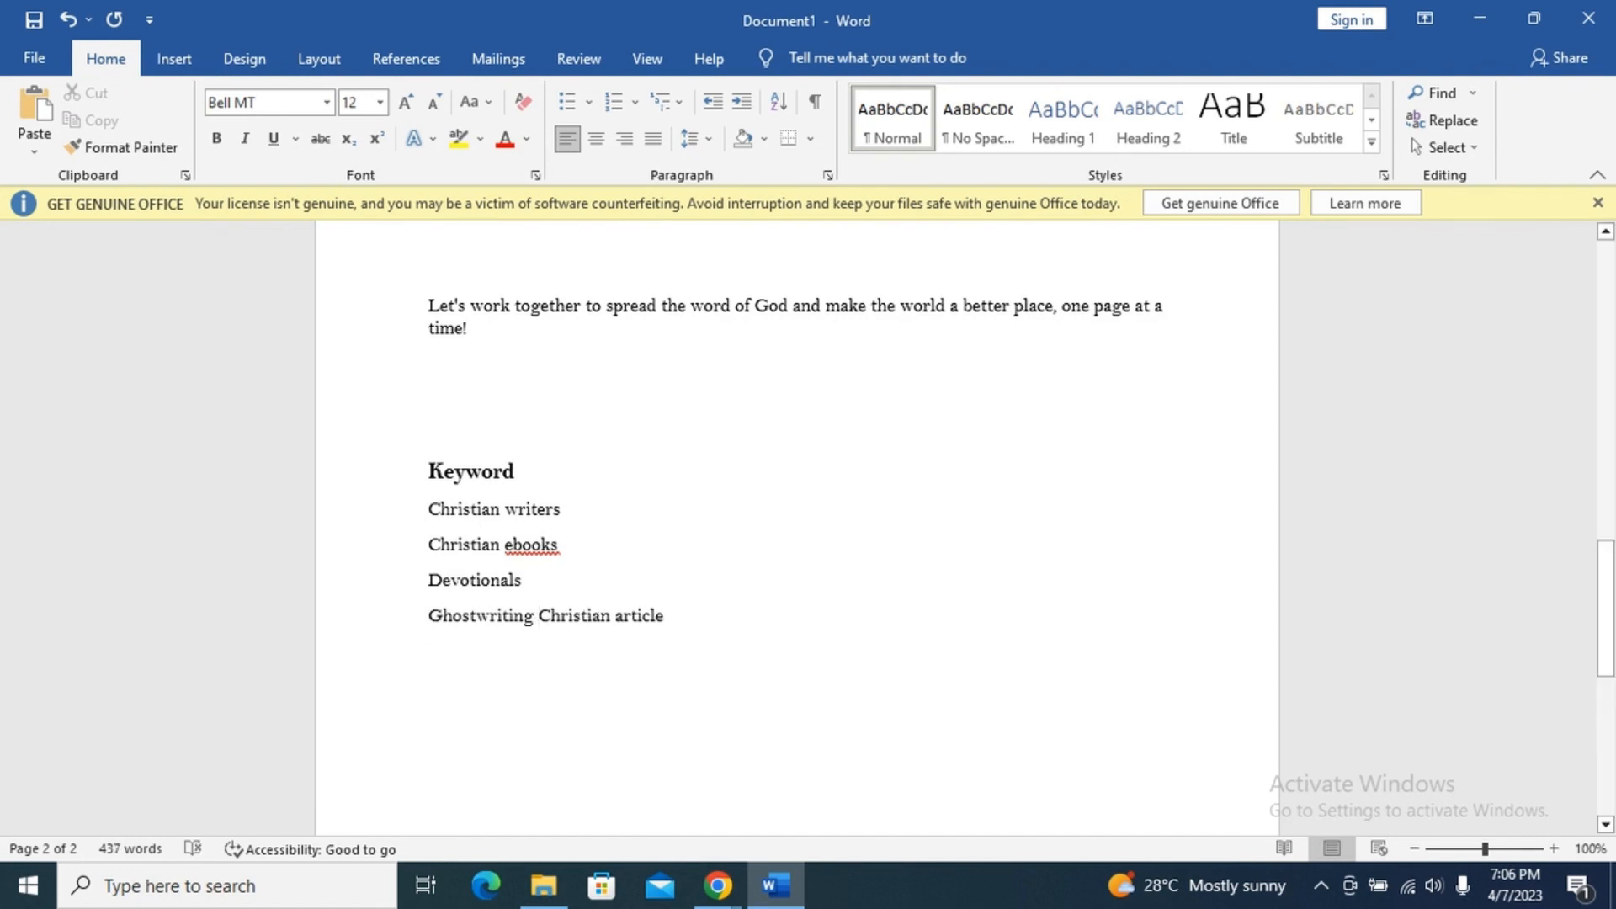
{"action": "left_click", "coordinate": [424, 617]}
{"action": "key", "text": "BackSpace"}
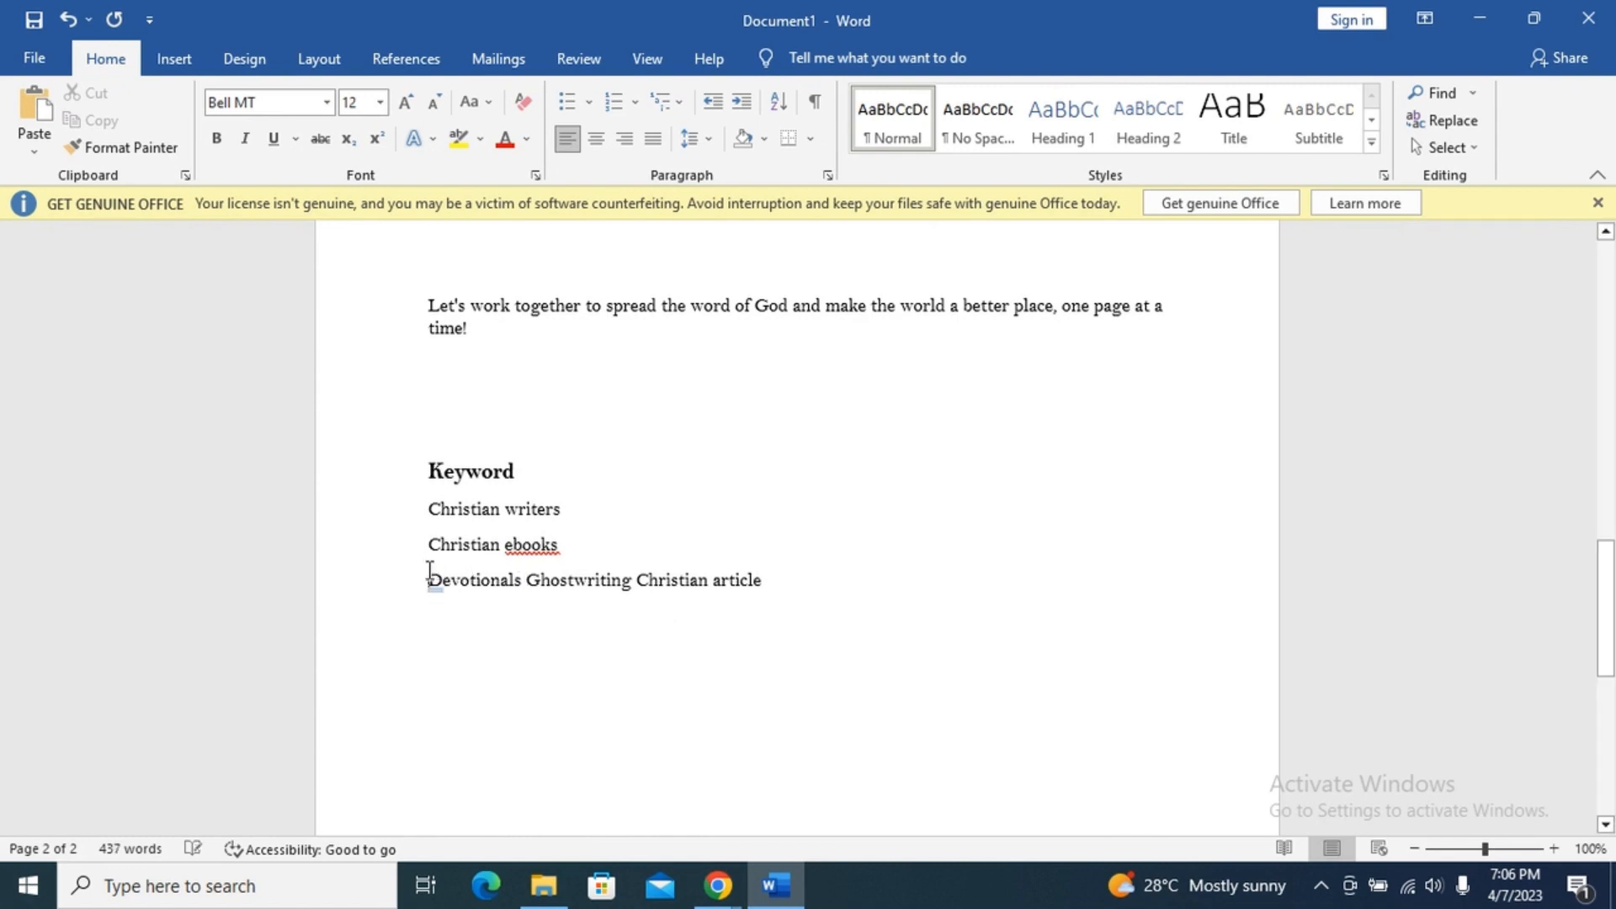
{"action": "left_click", "coordinate": [429, 579]}
{"action": "key", "text": "BackSpace"}
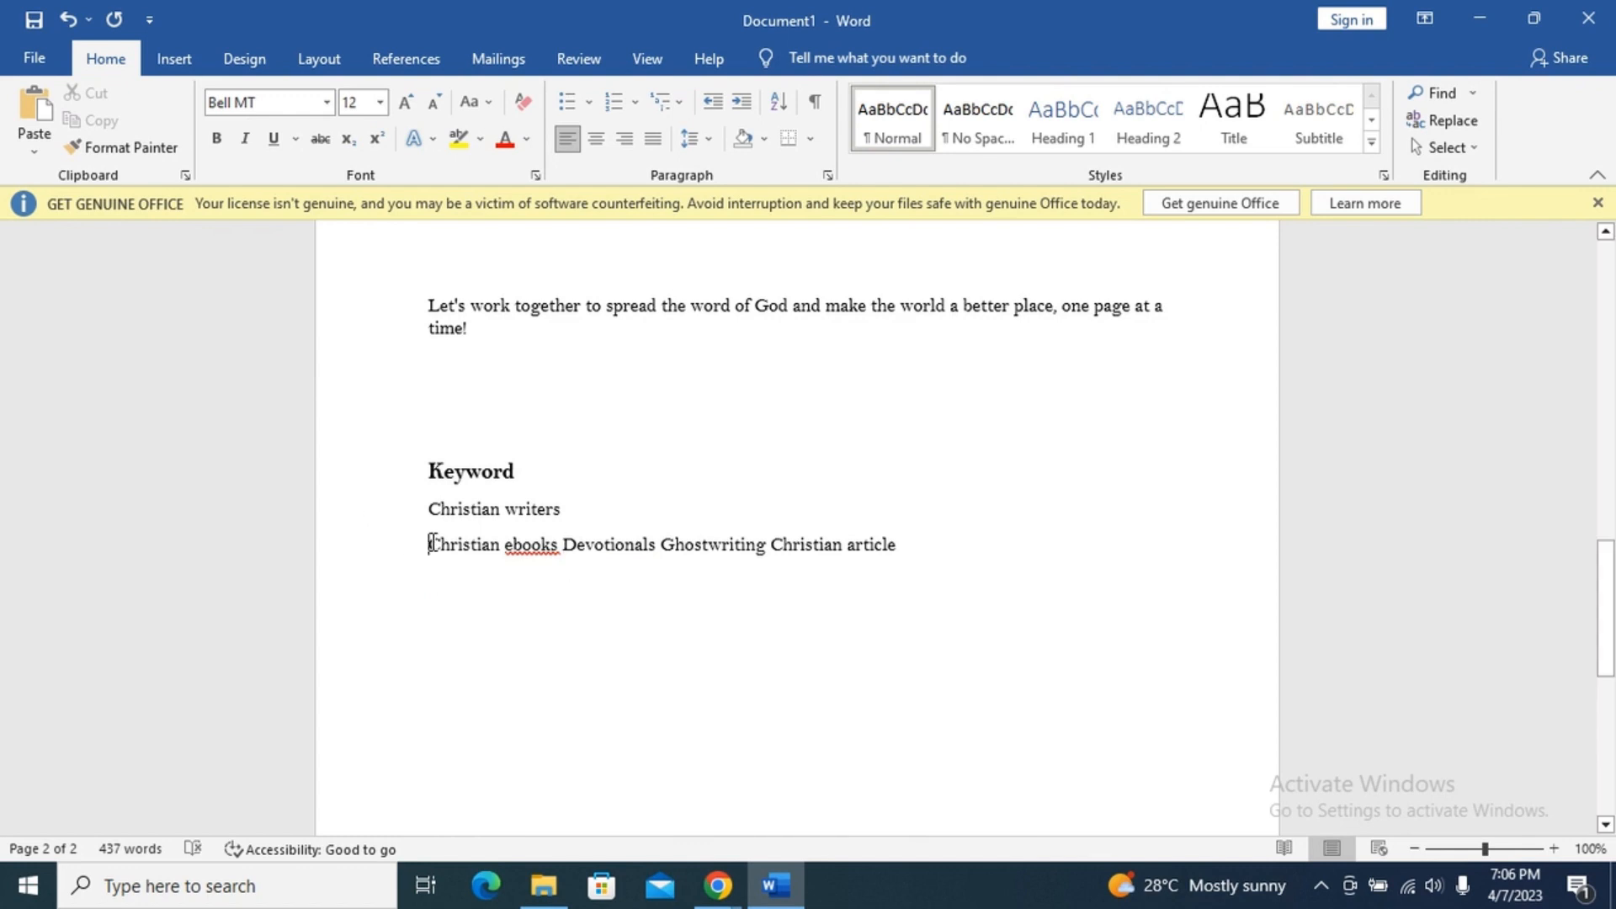
{"action": "left_click", "coordinate": [430, 544]}
{"action": "key", "text": "BackSpace"}
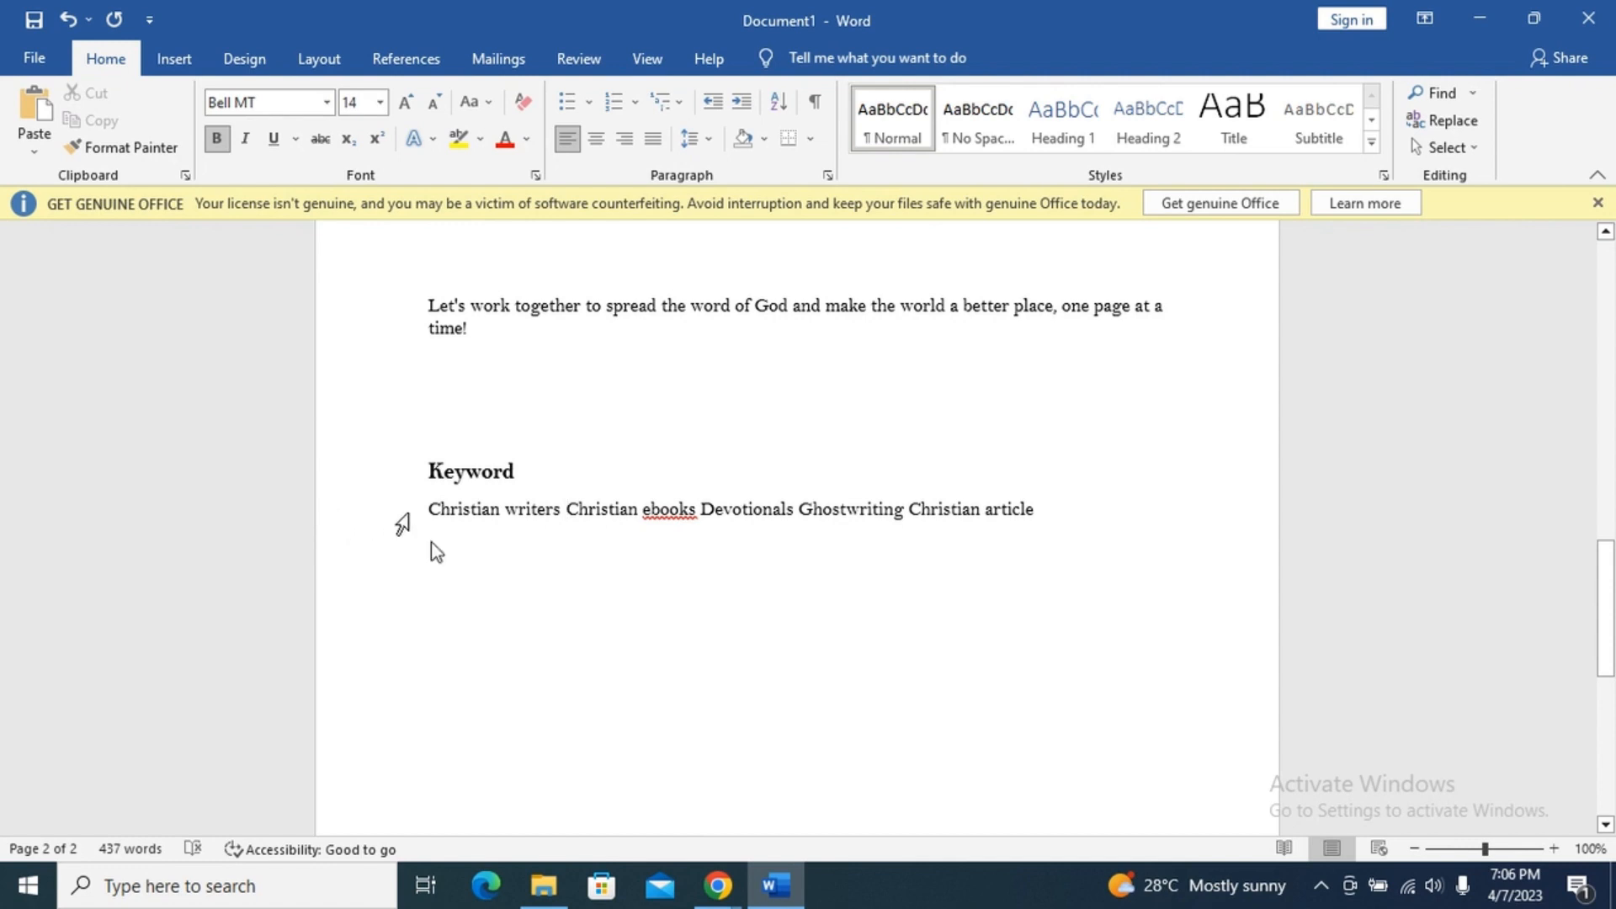
Step: Copy the merged single-line keyword list
{"action": "left_click_drag", "start_coordinate": [426, 511], "coordinate": [1027, 537]}
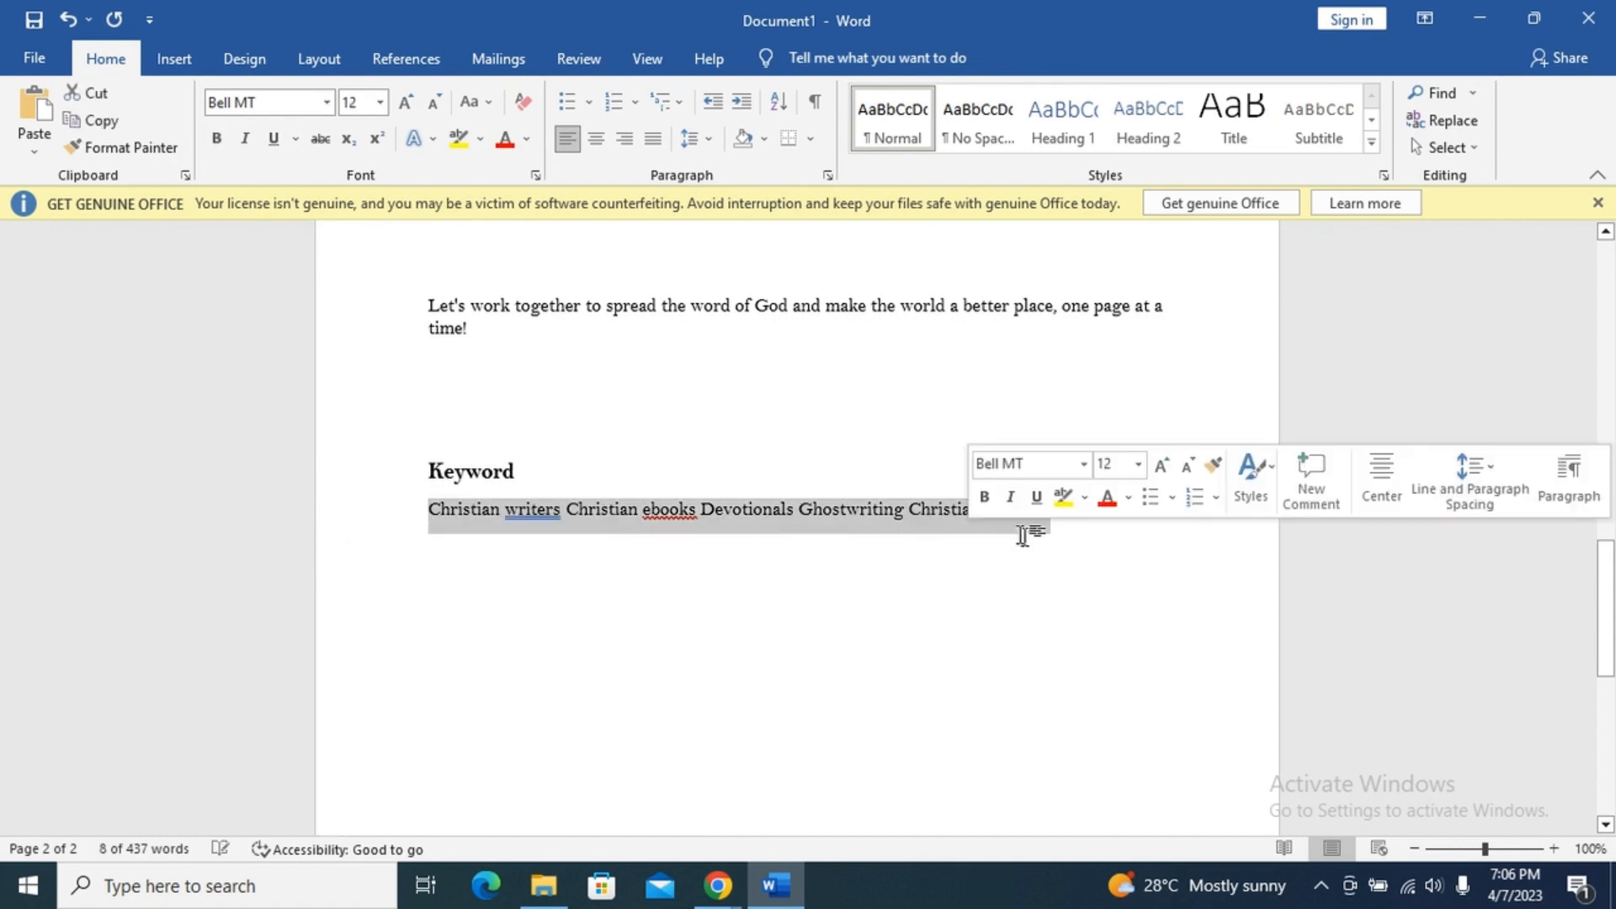
{"action": "right_click", "coordinate": [942, 533]}
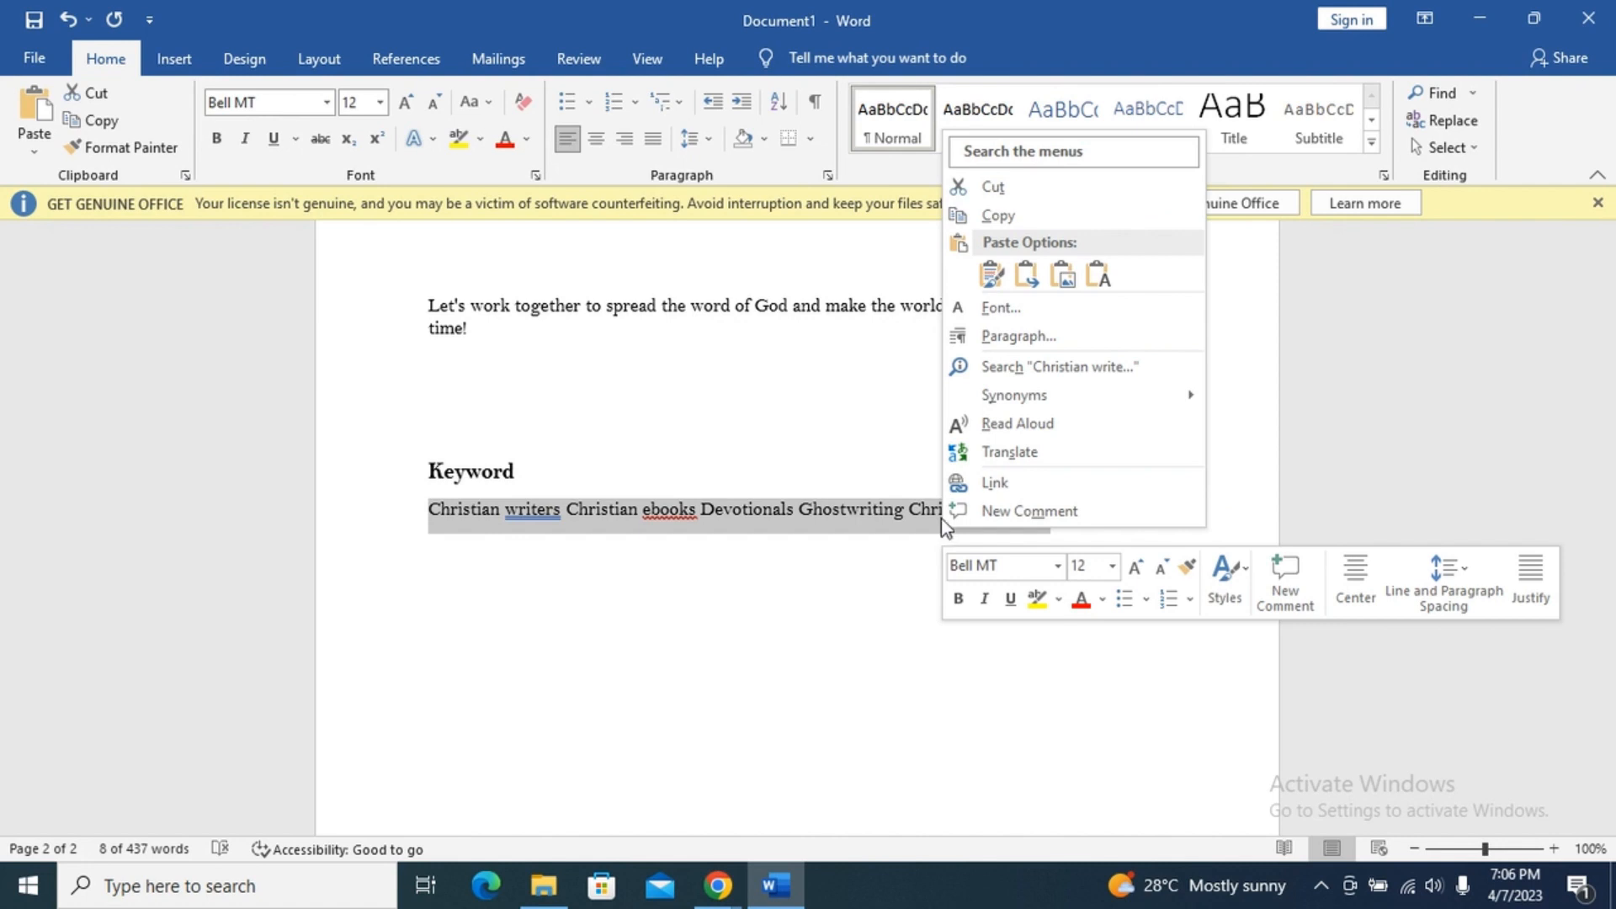
{"action": "left_click", "coordinate": [1002, 216]}
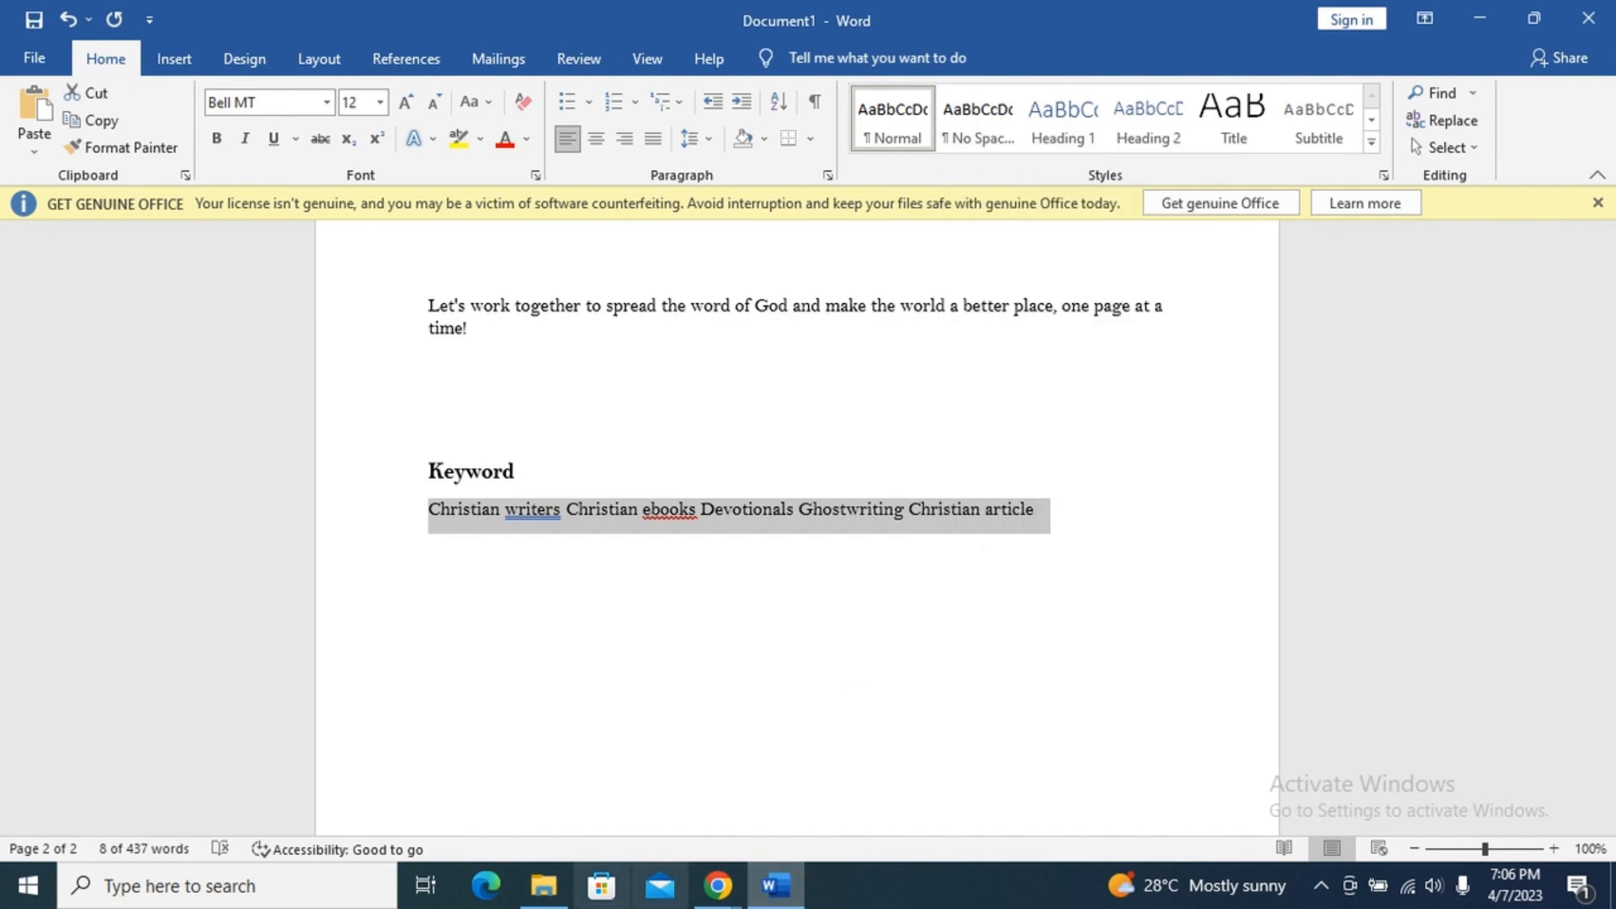
Step: Rename the Downloads logo image to 'Christian writers Christian ebooks Devotionals Ghostwriting Christian article'
{"action": "left_click", "coordinate": [543, 890]}
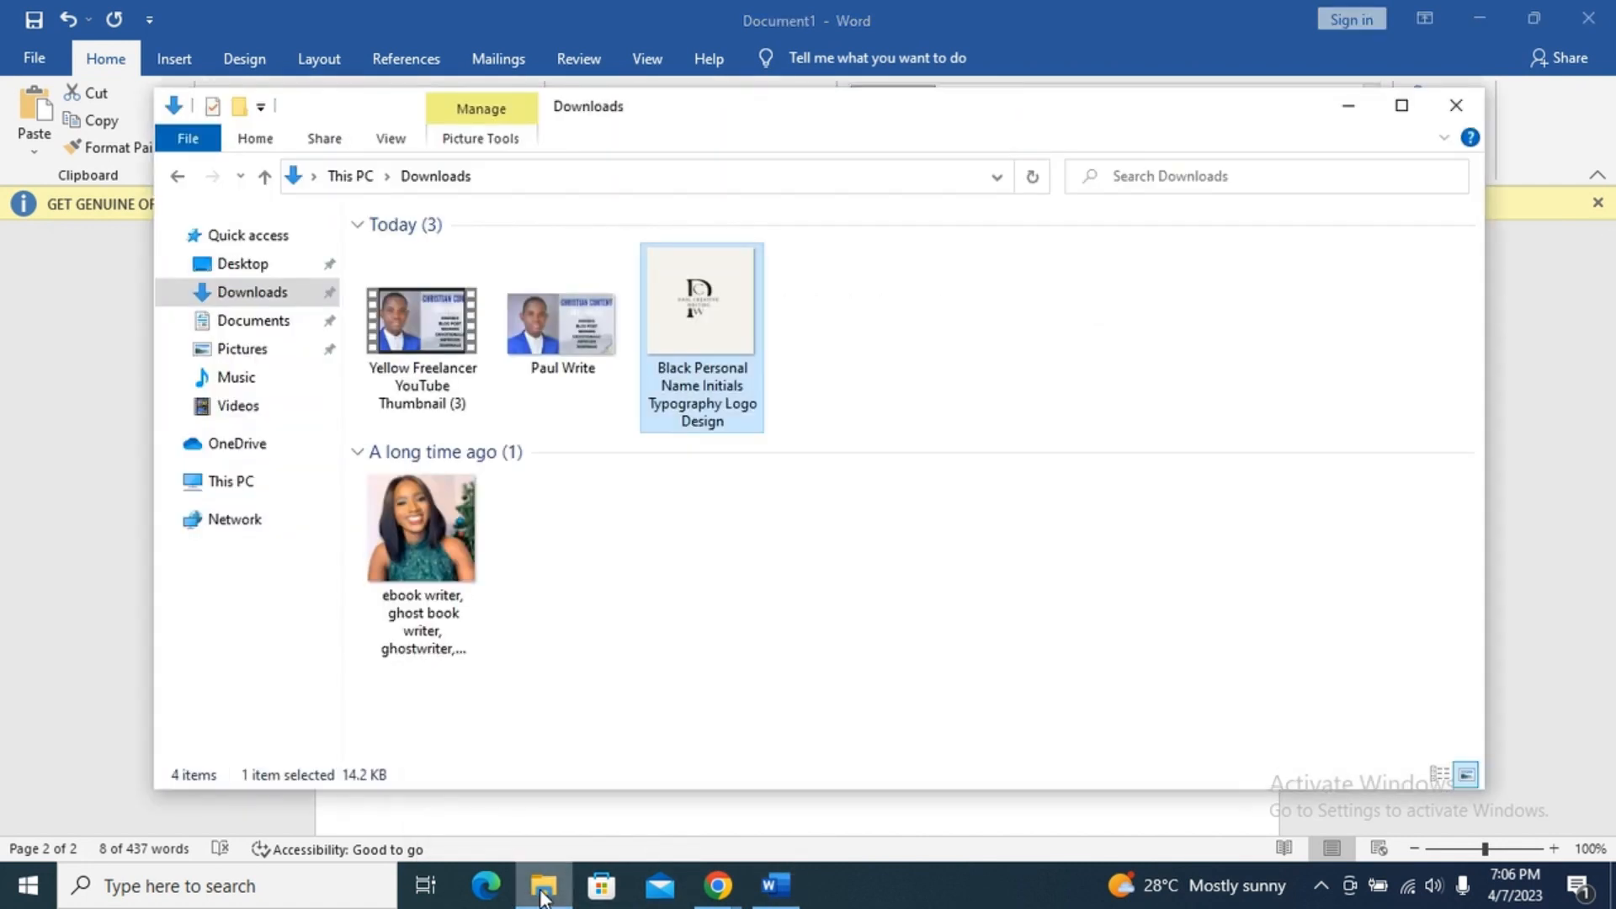
{"action": "right_click", "coordinate": [688, 386]}
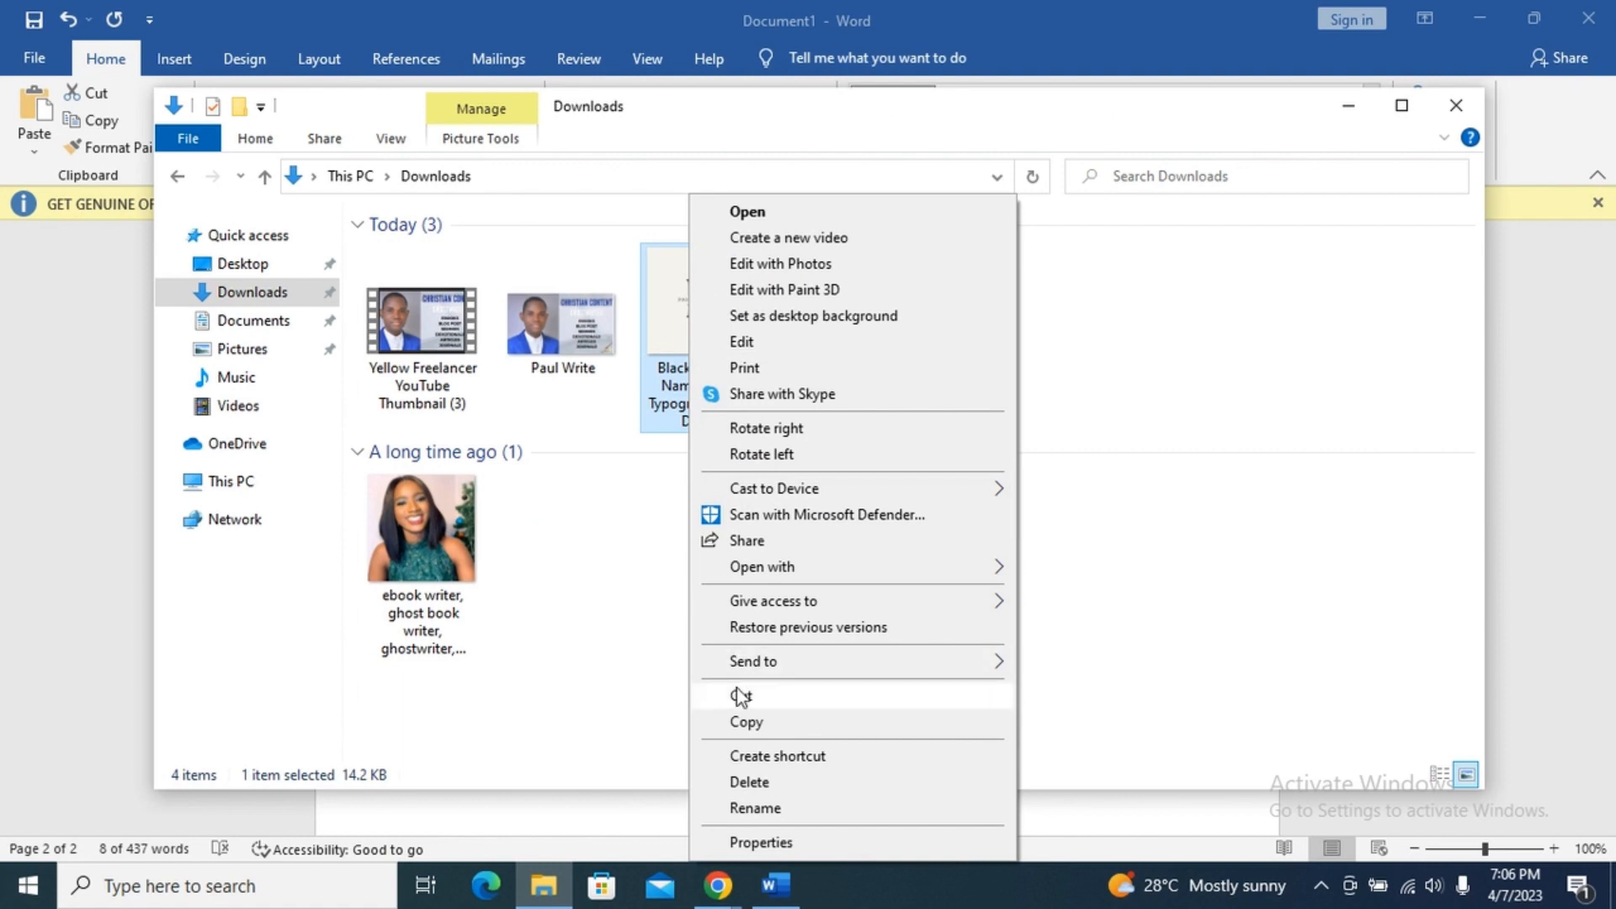
{"action": "left_click", "coordinate": [751, 799]}
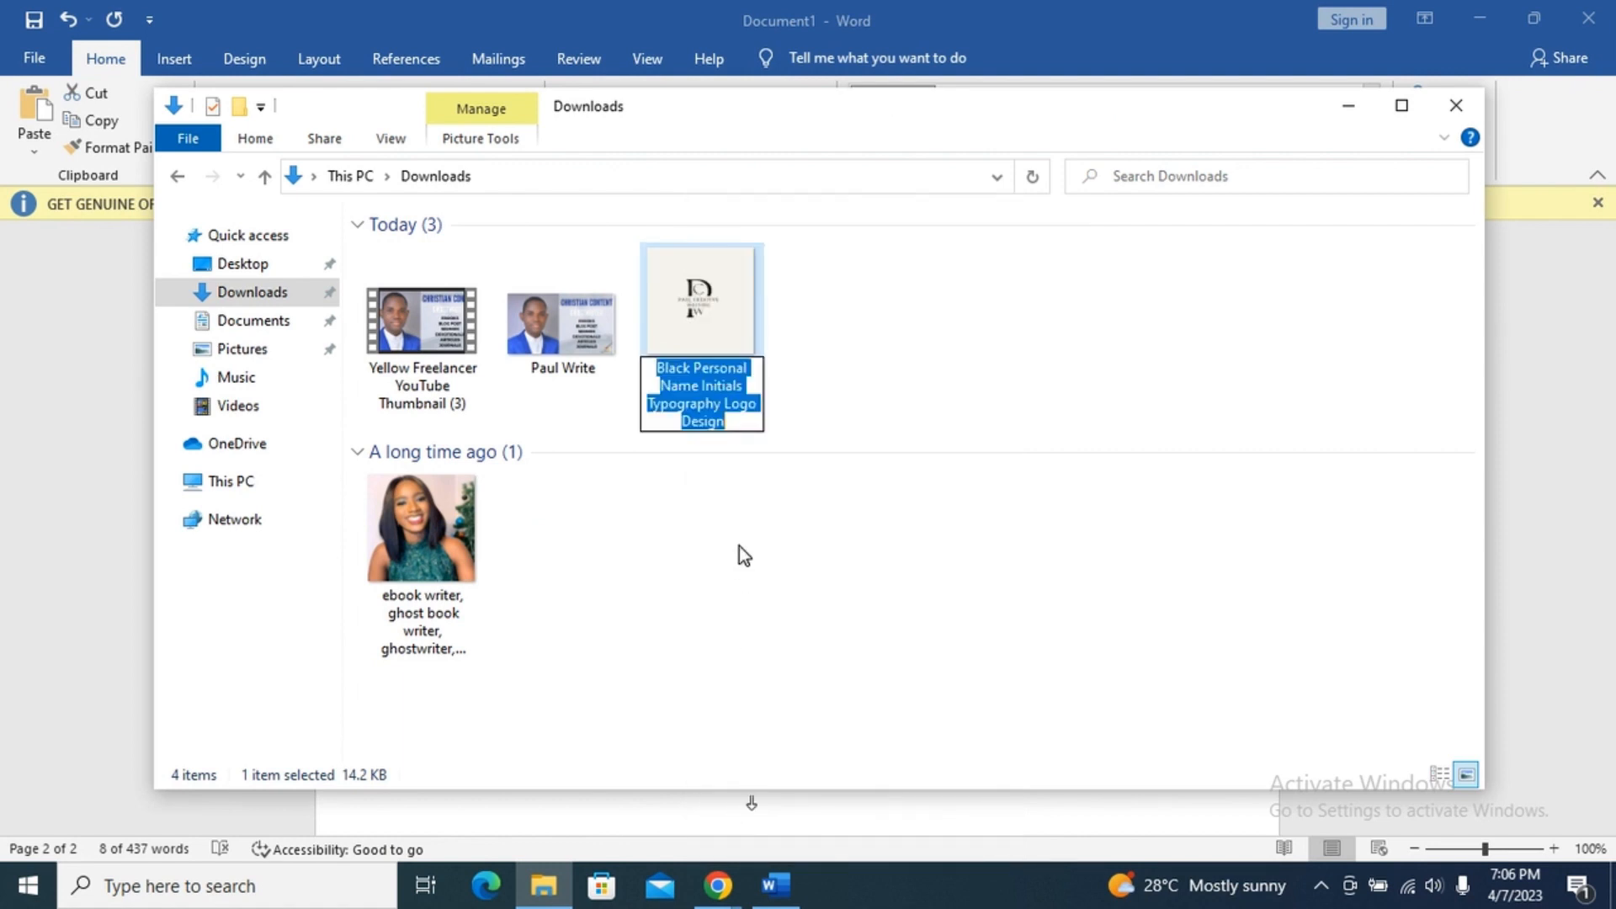
{"action": "key", "text": "BackSpace"}
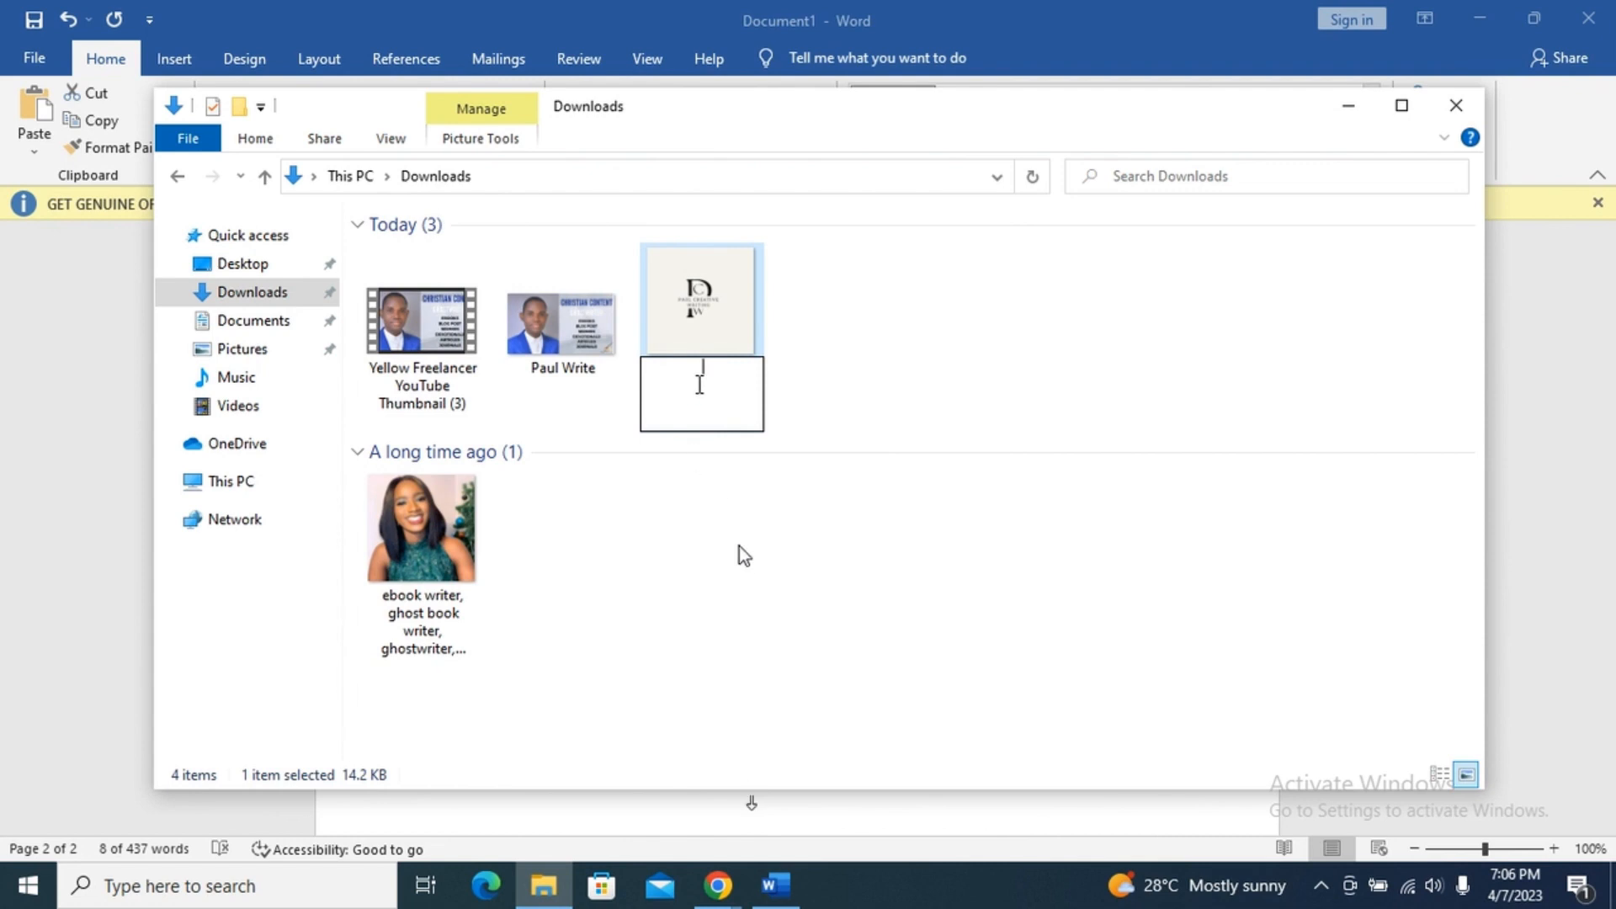
{"action": "right_click", "coordinate": [704, 386]}
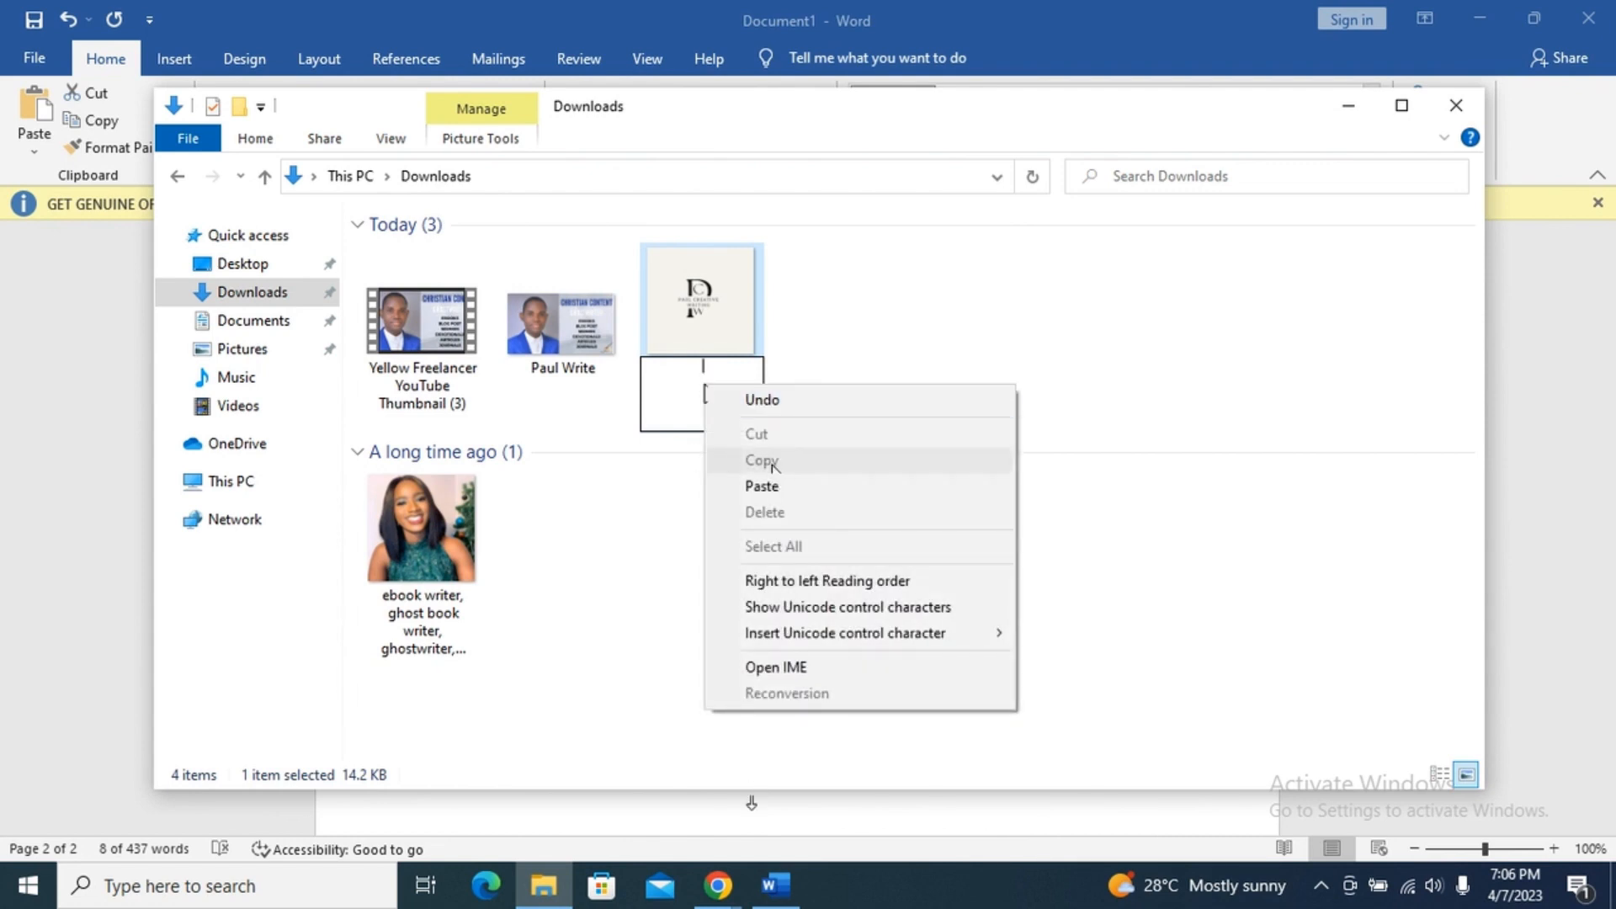
{"action": "left_click", "coordinate": [771, 485]}
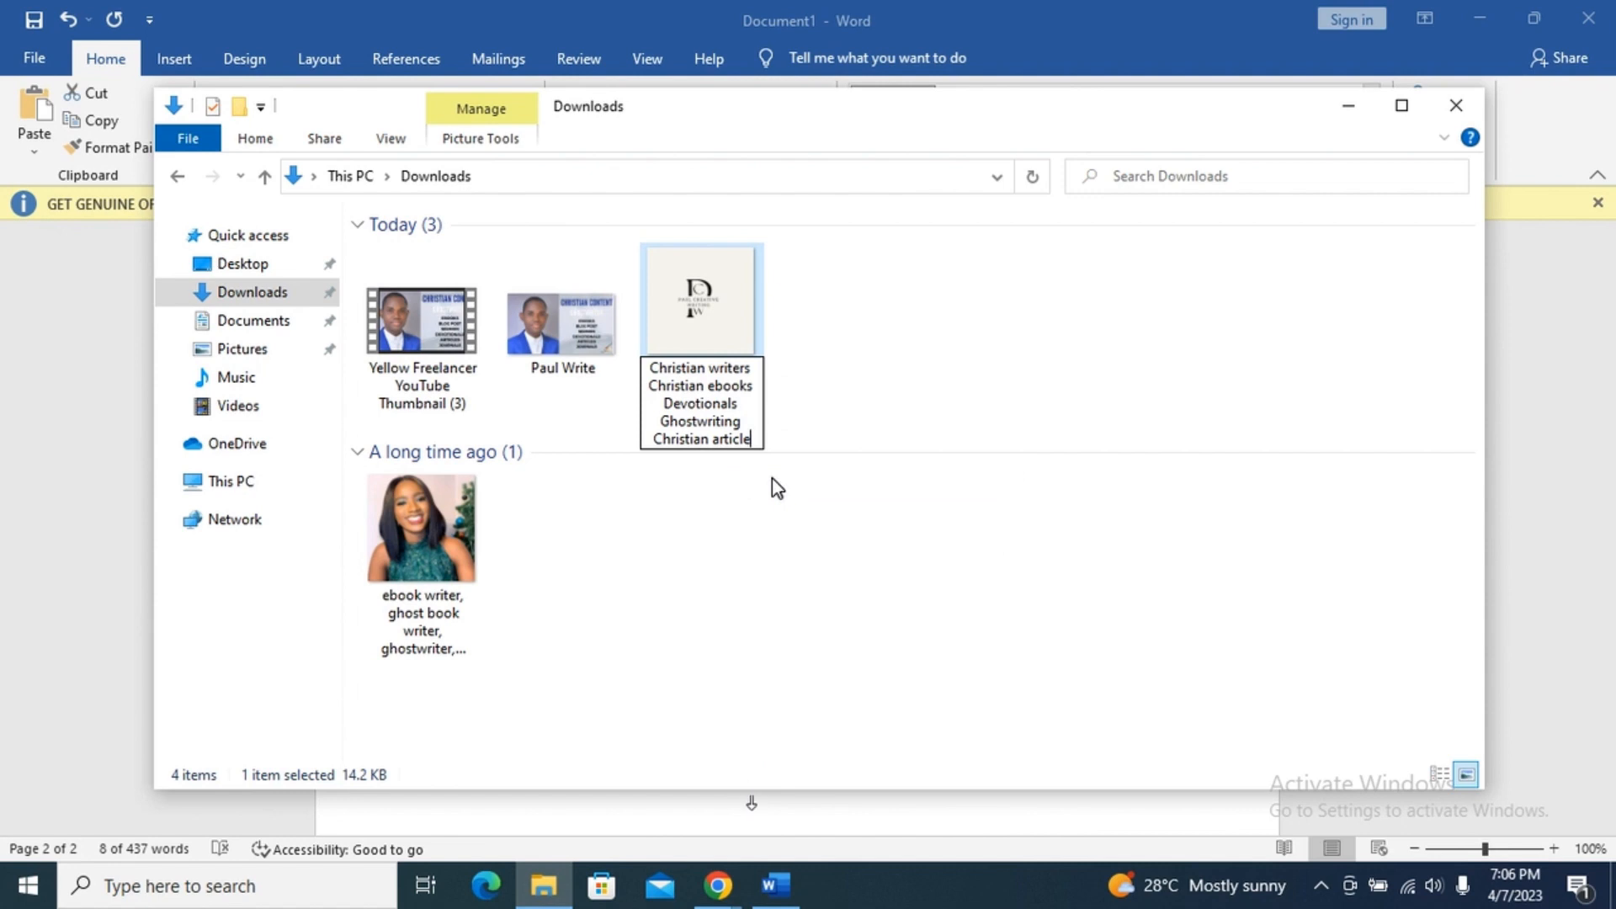
{"action": "key", "text": "Return"}
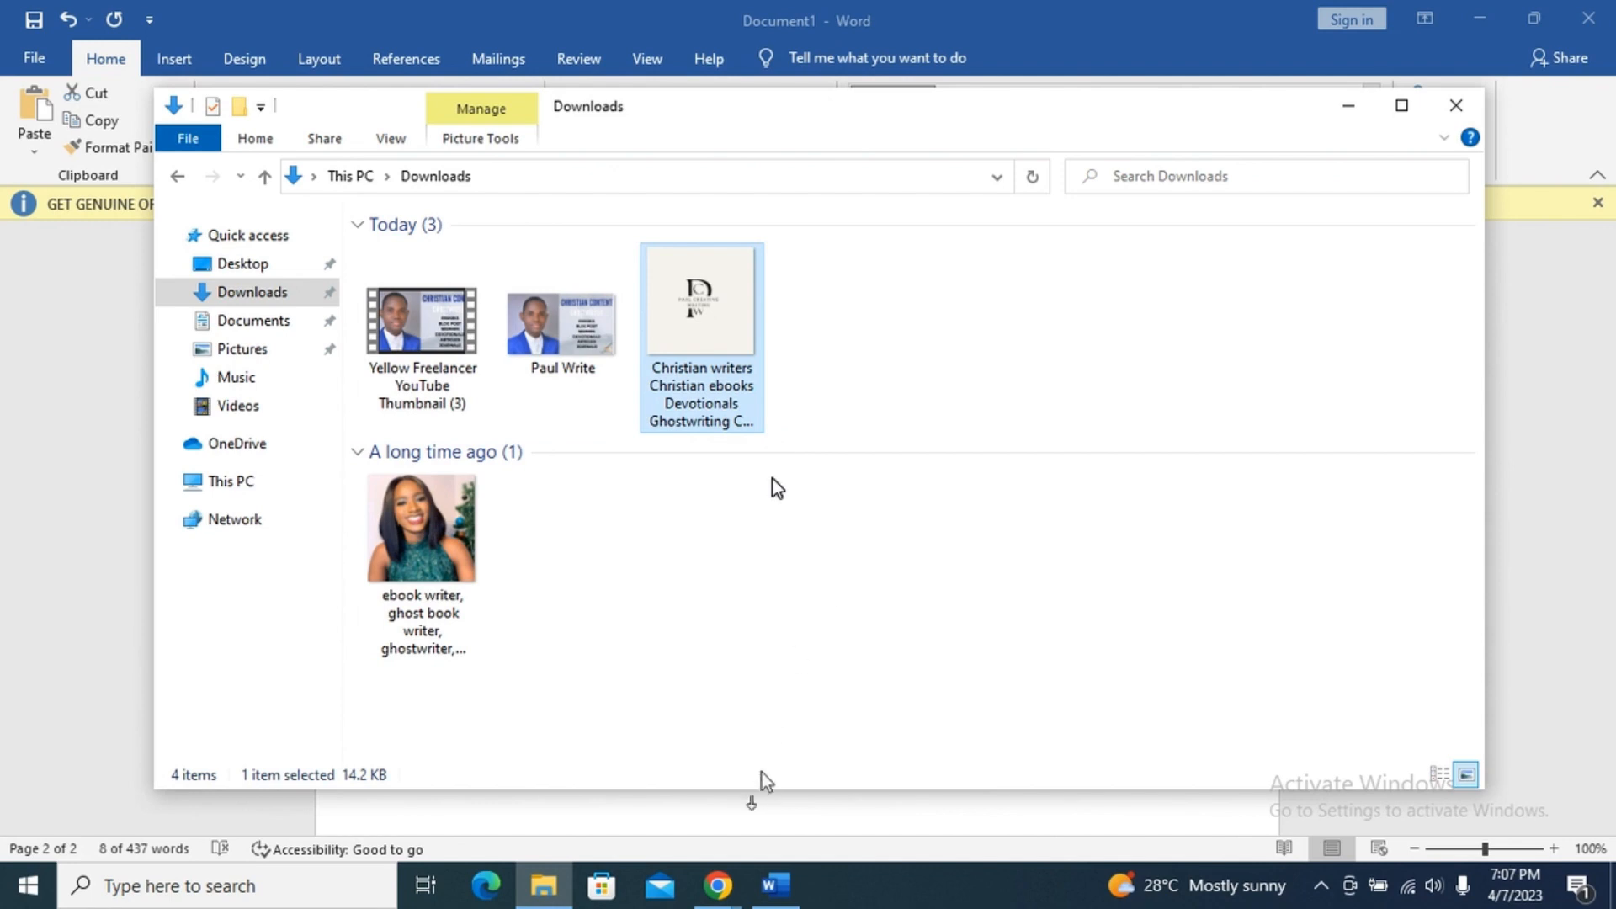
Step: Upload the renamed keyword PNG as the Fiverr profile picture
{"action": "mouse_move", "coordinate": [720, 882]}
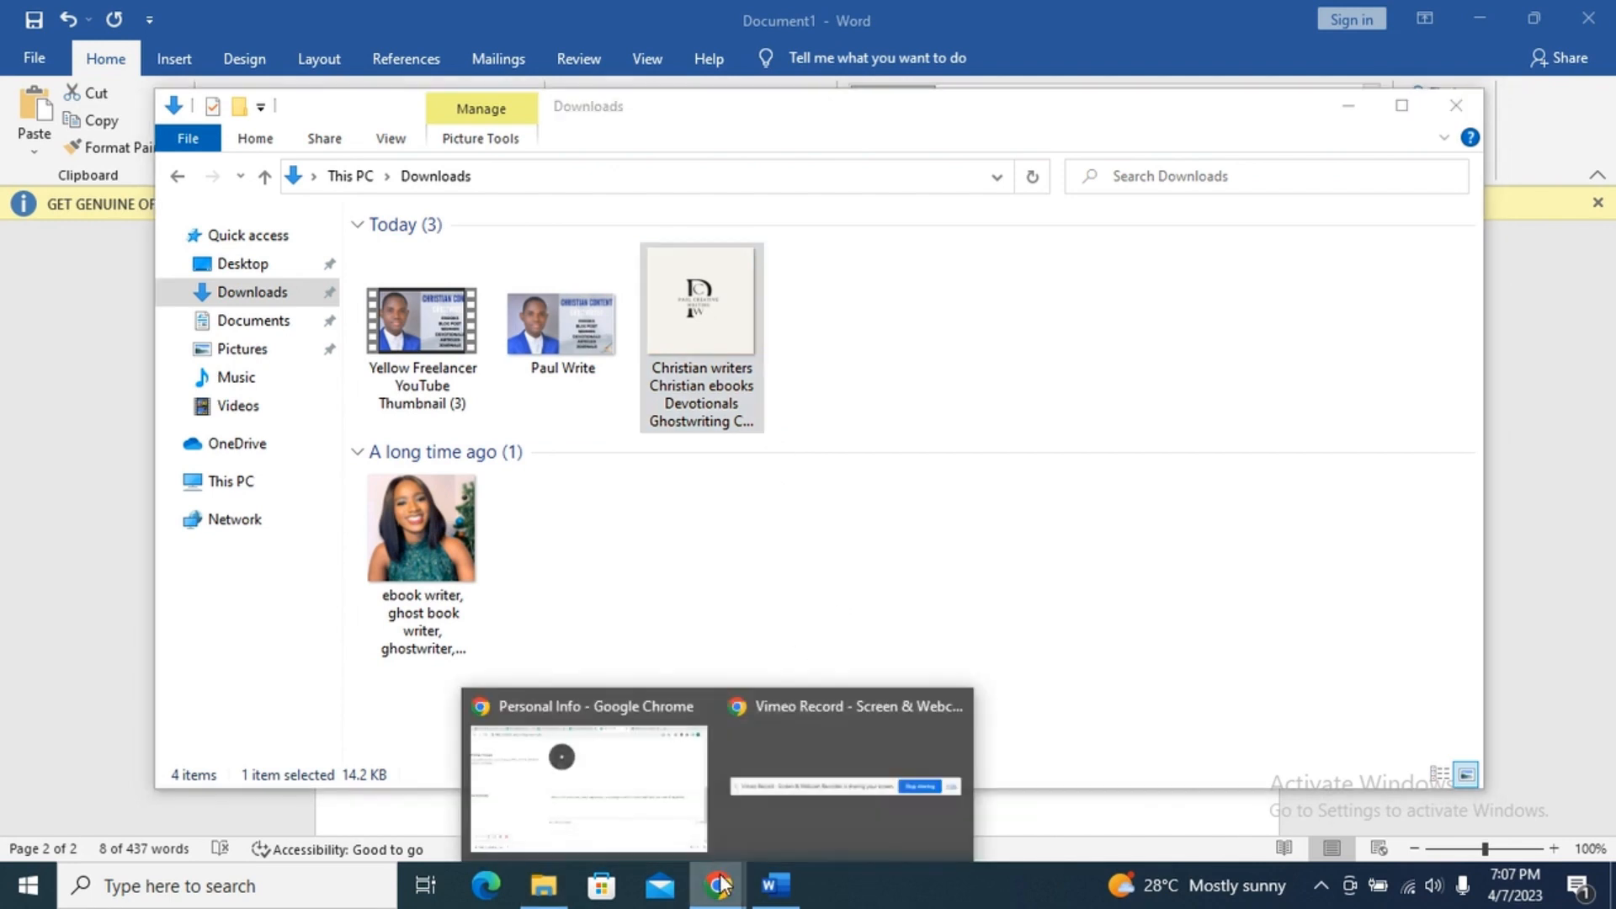
{"action": "left_click", "coordinate": [606, 745]}
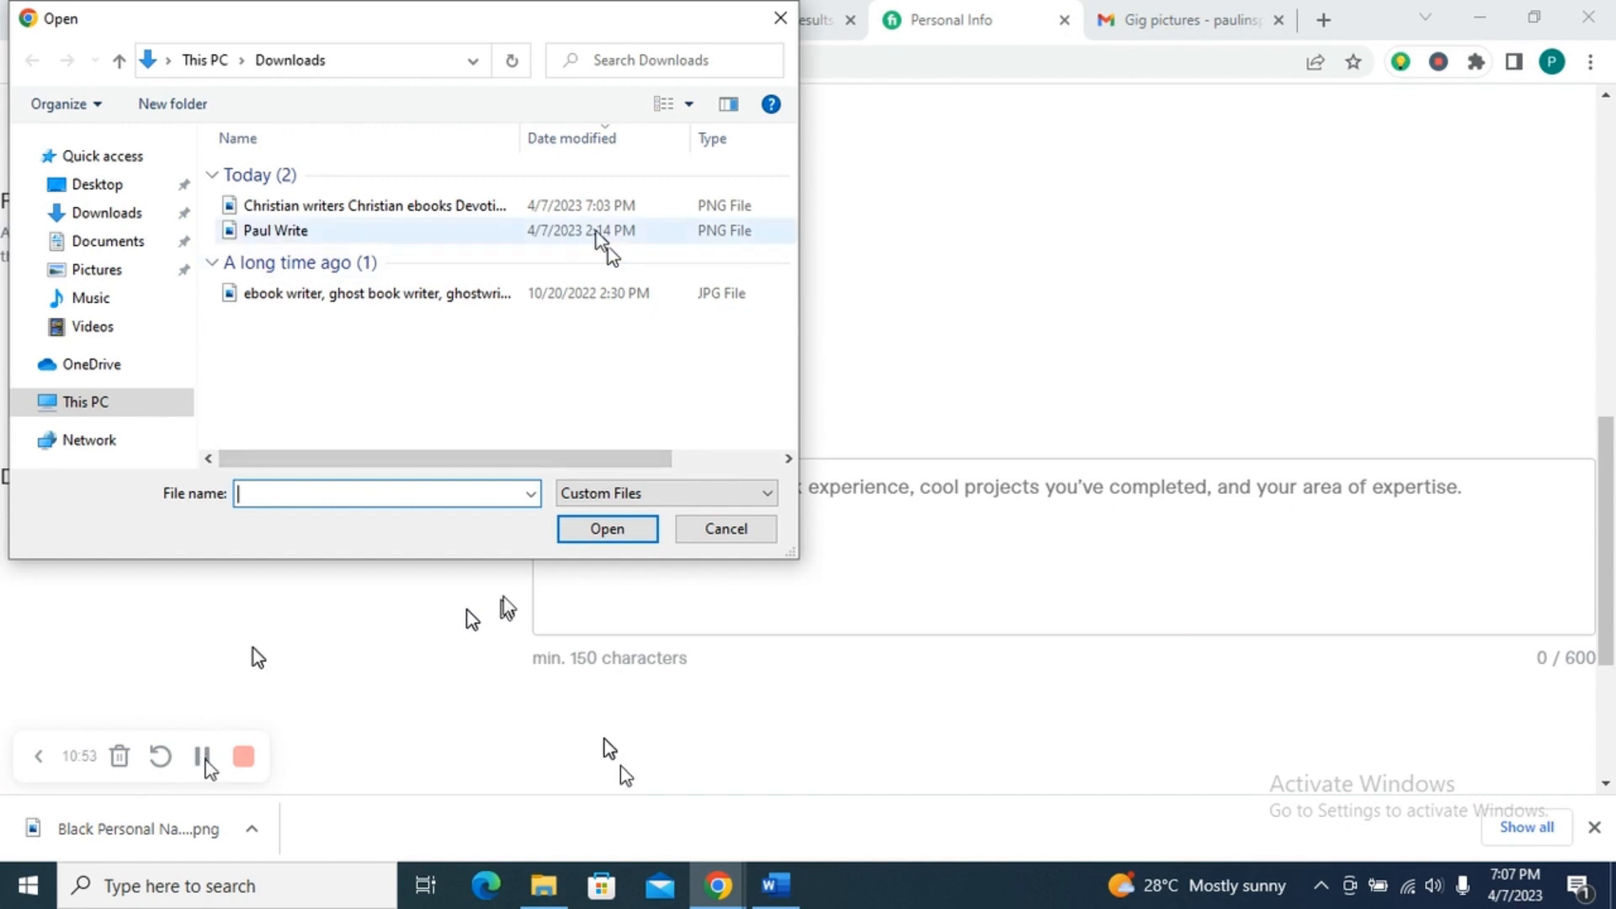
{"action": "left_click", "coordinate": [594, 215]}
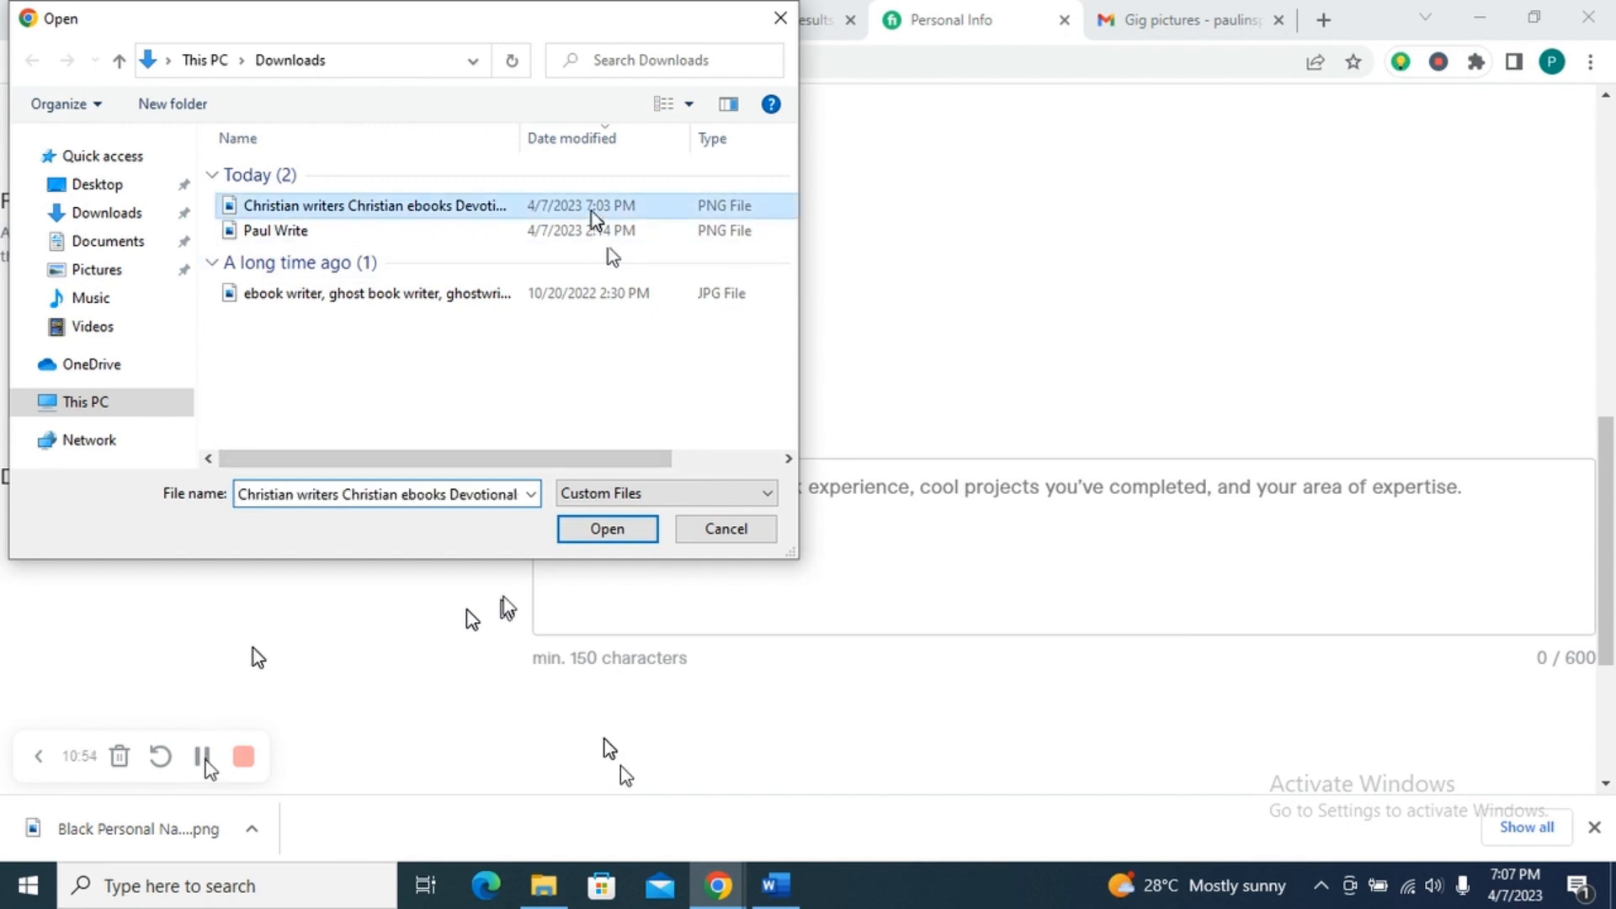
{"action": "left_click", "coordinate": [644, 535]}
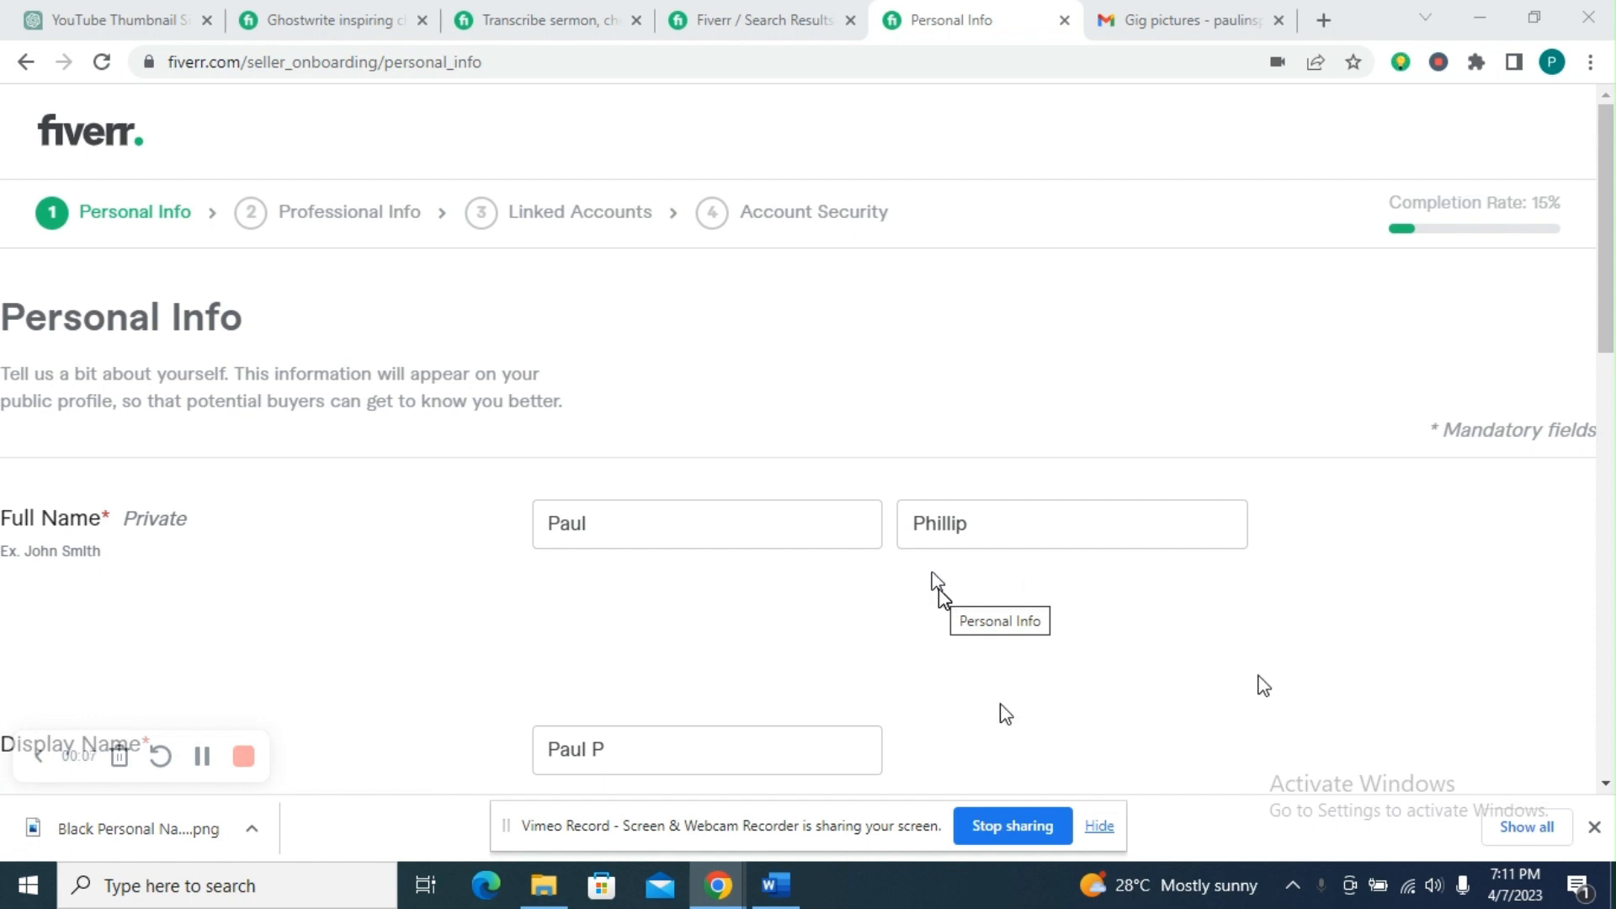
Step: Scroll the Fiverr page down to the empty Description field, then return to Word
{"action": "left_click", "coordinate": [1606, 783]}
{"action": "left_click", "coordinate": [1606, 784]}
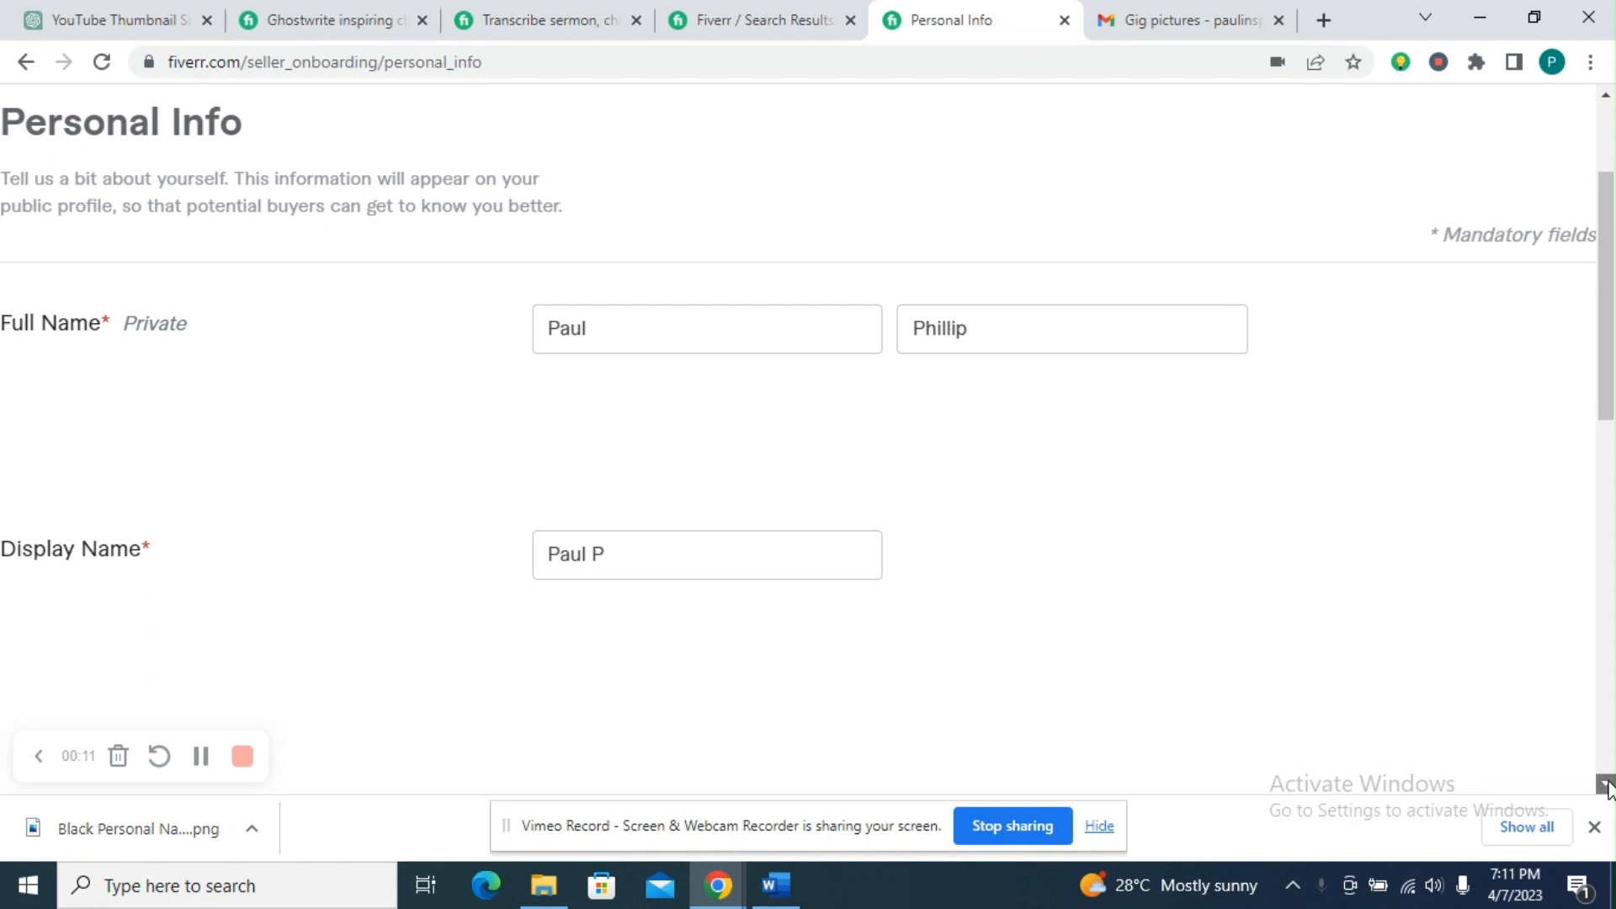
{"action": "left_click", "coordinate": [1606, 784]}
{"action": "left_click", "coordinate": [1606, 783]}
{"action": "left_click", "coordinate": [1606, 784]}
{"action": "left_click", "coordinate": [1606, 784]}
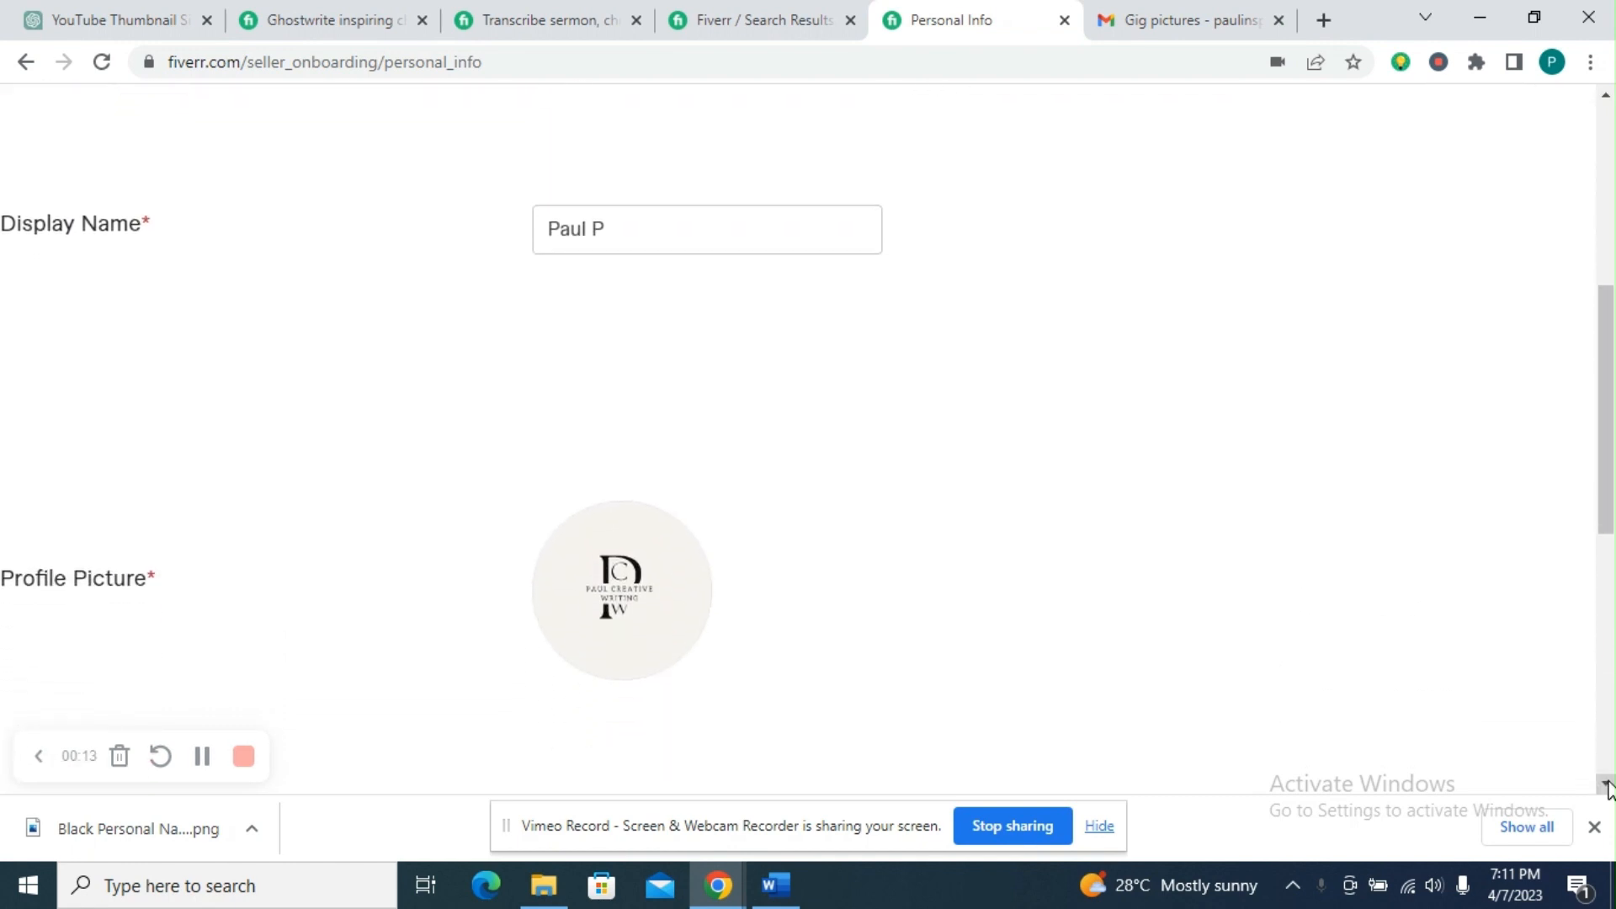
{"action": "left_click", "coordinate": [1606, 784]}
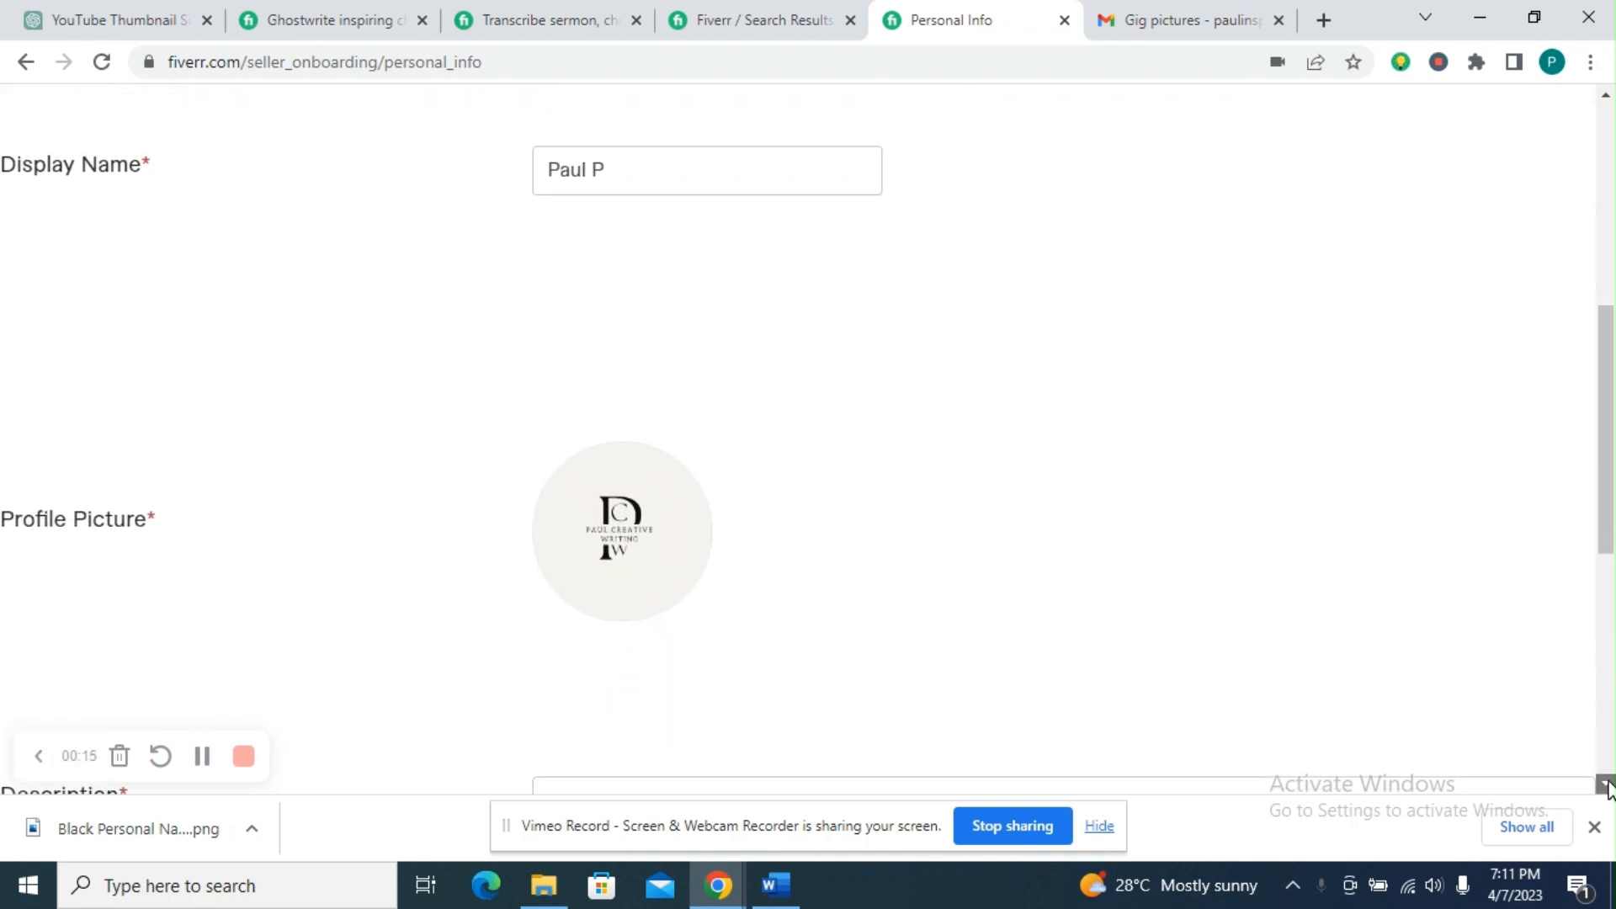
{"action": "left_click", "coordinate": [1606, 783]}
{"action": "left_click", "coordinate": [1606, 784]}
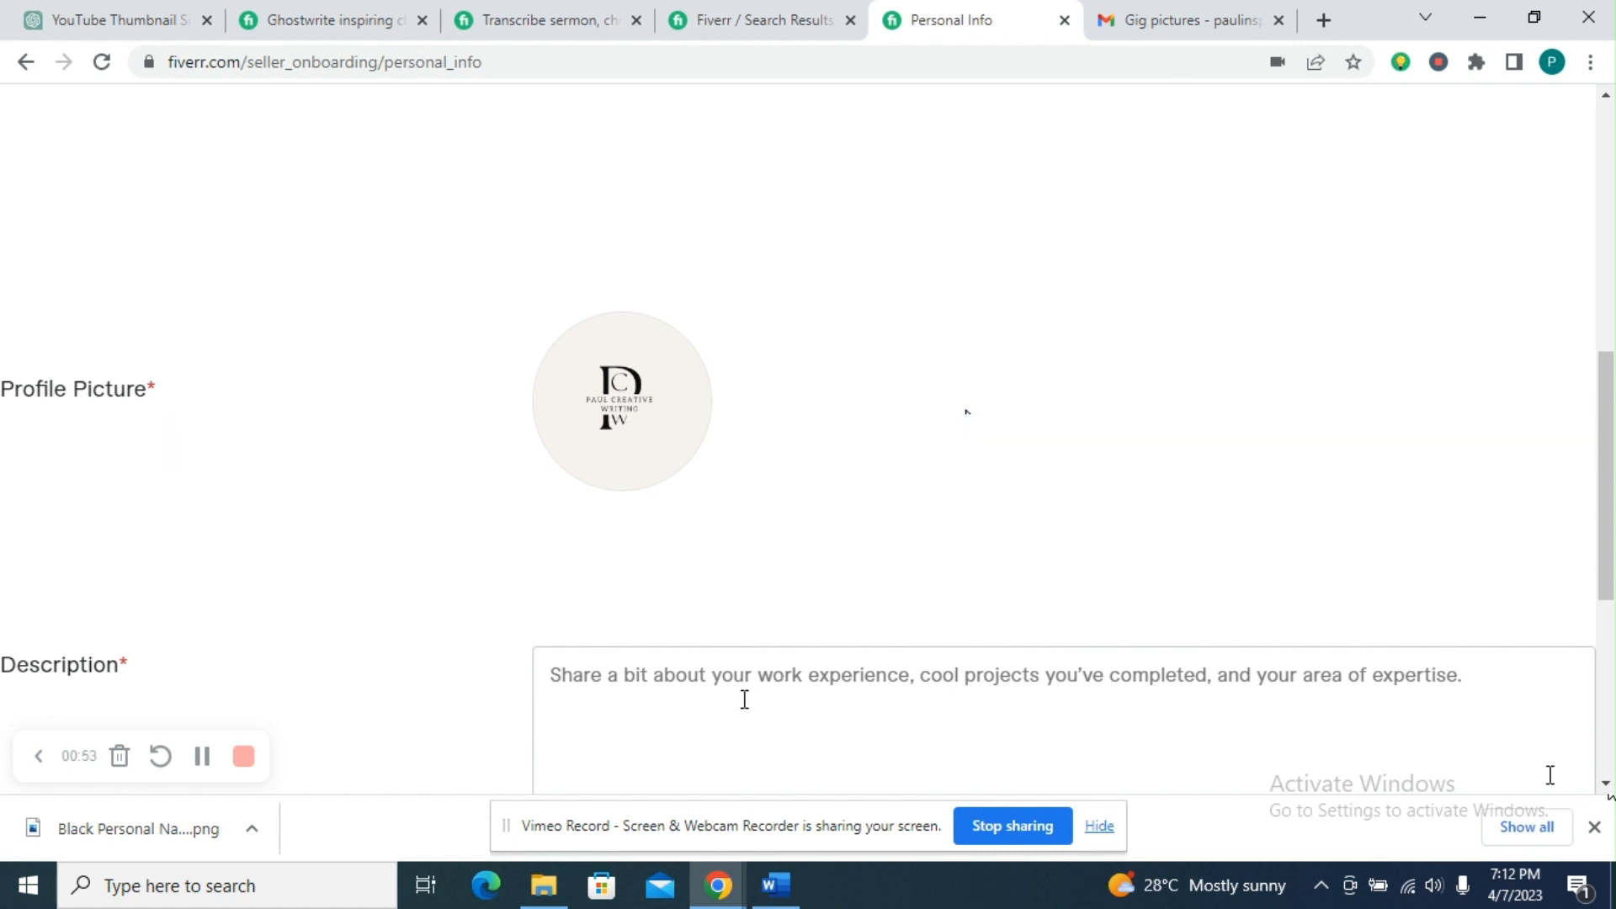
{"action": "left_click", "coordinate": [1605, 784]}
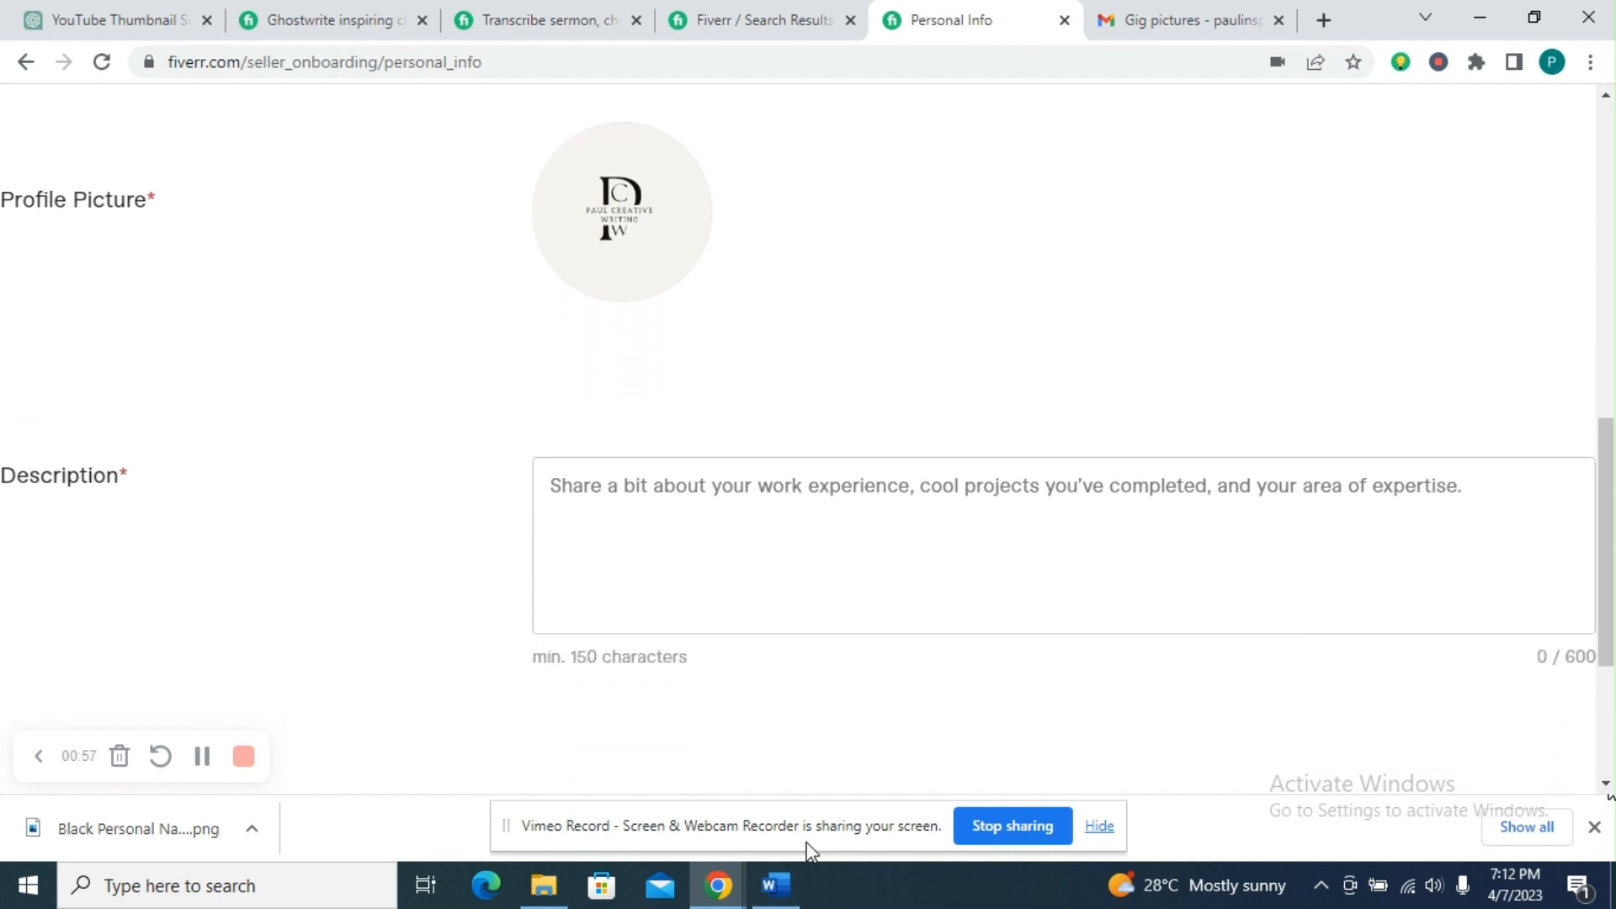
{"action": "left_click", "coordinate": [839, 810]}
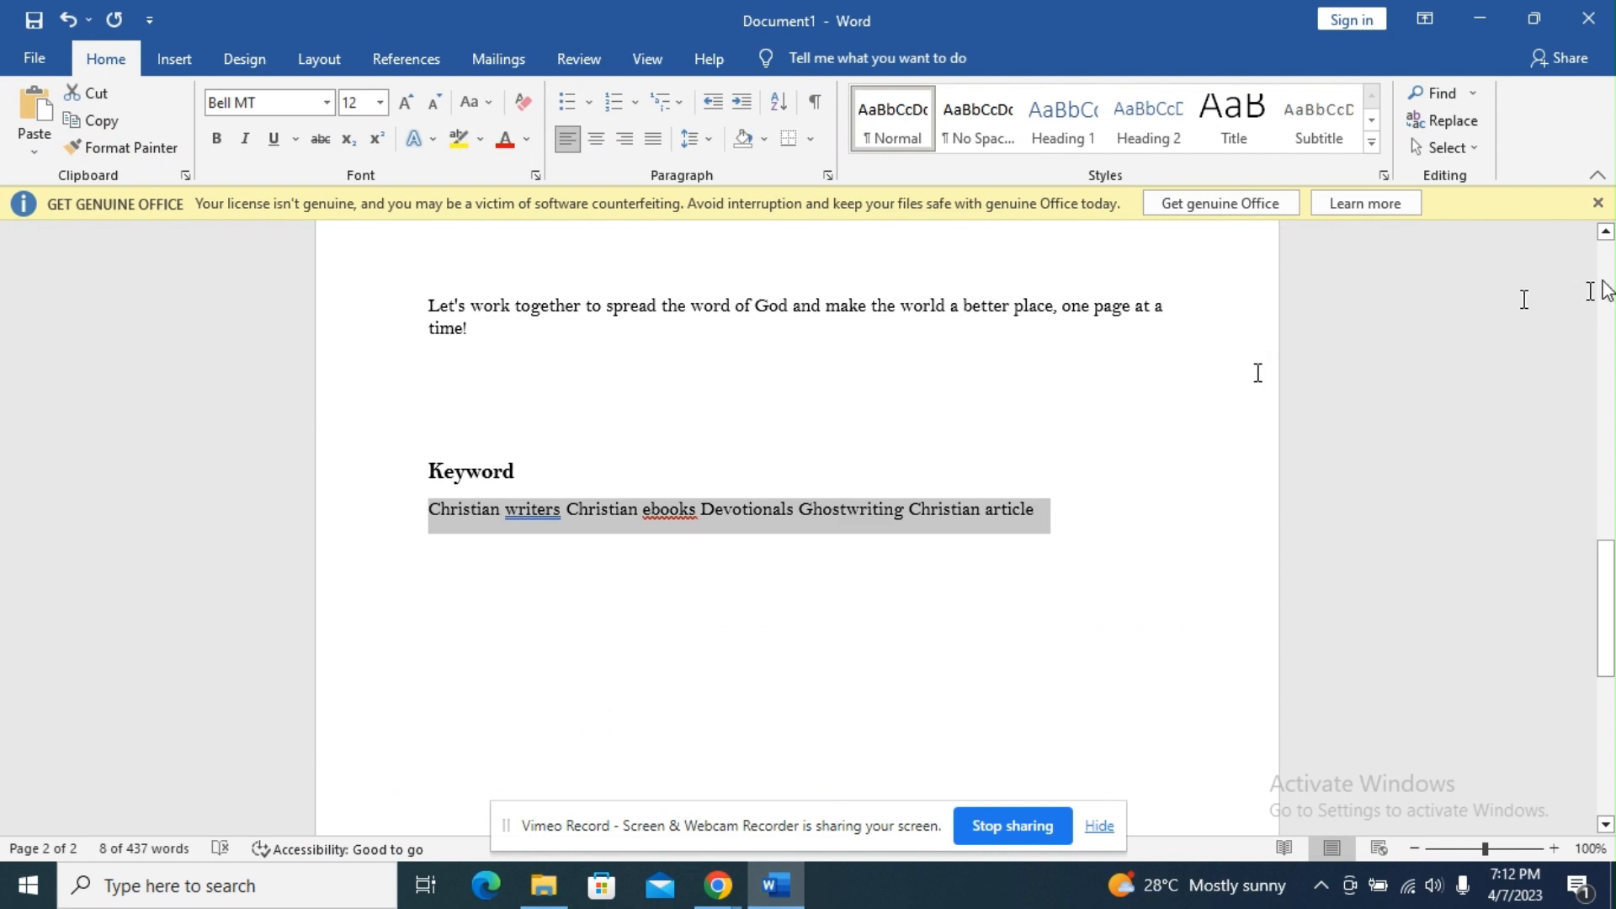
Step: Copy both Profile description paragraphs beginning 'As a Christian ghostwriter'
{"action": "scroll", "coordinate": [1590, 290], "scroll_direction": "up", "scroll_amount": 15}
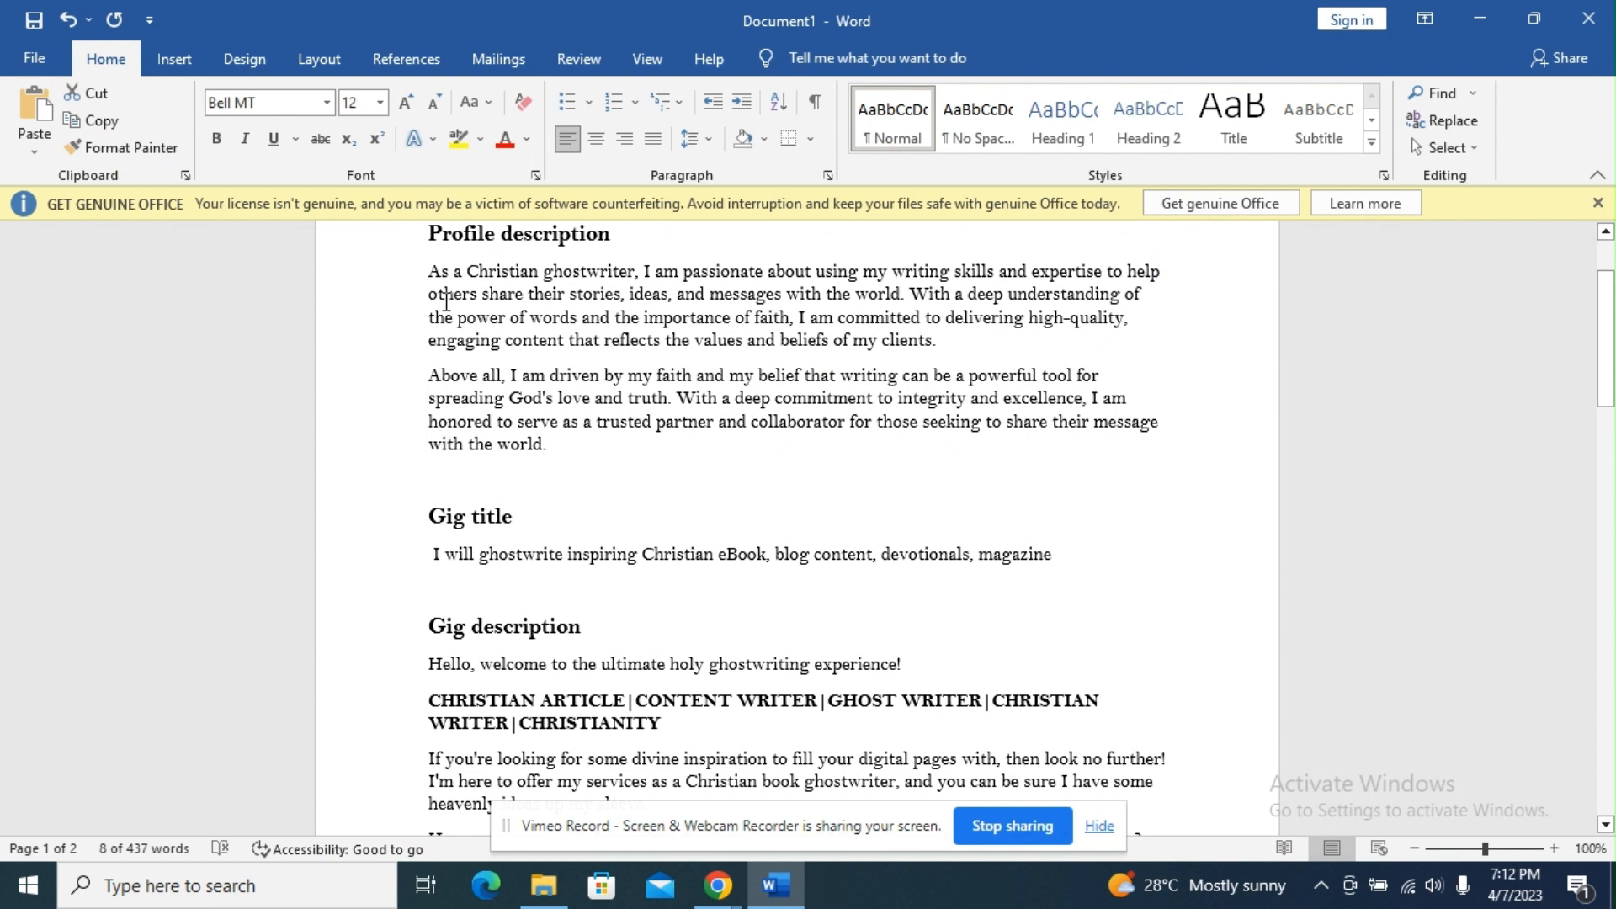
{"action": "left_click_drag", "start_coordinate": [425, 271], "coordinate": [555, 452]}
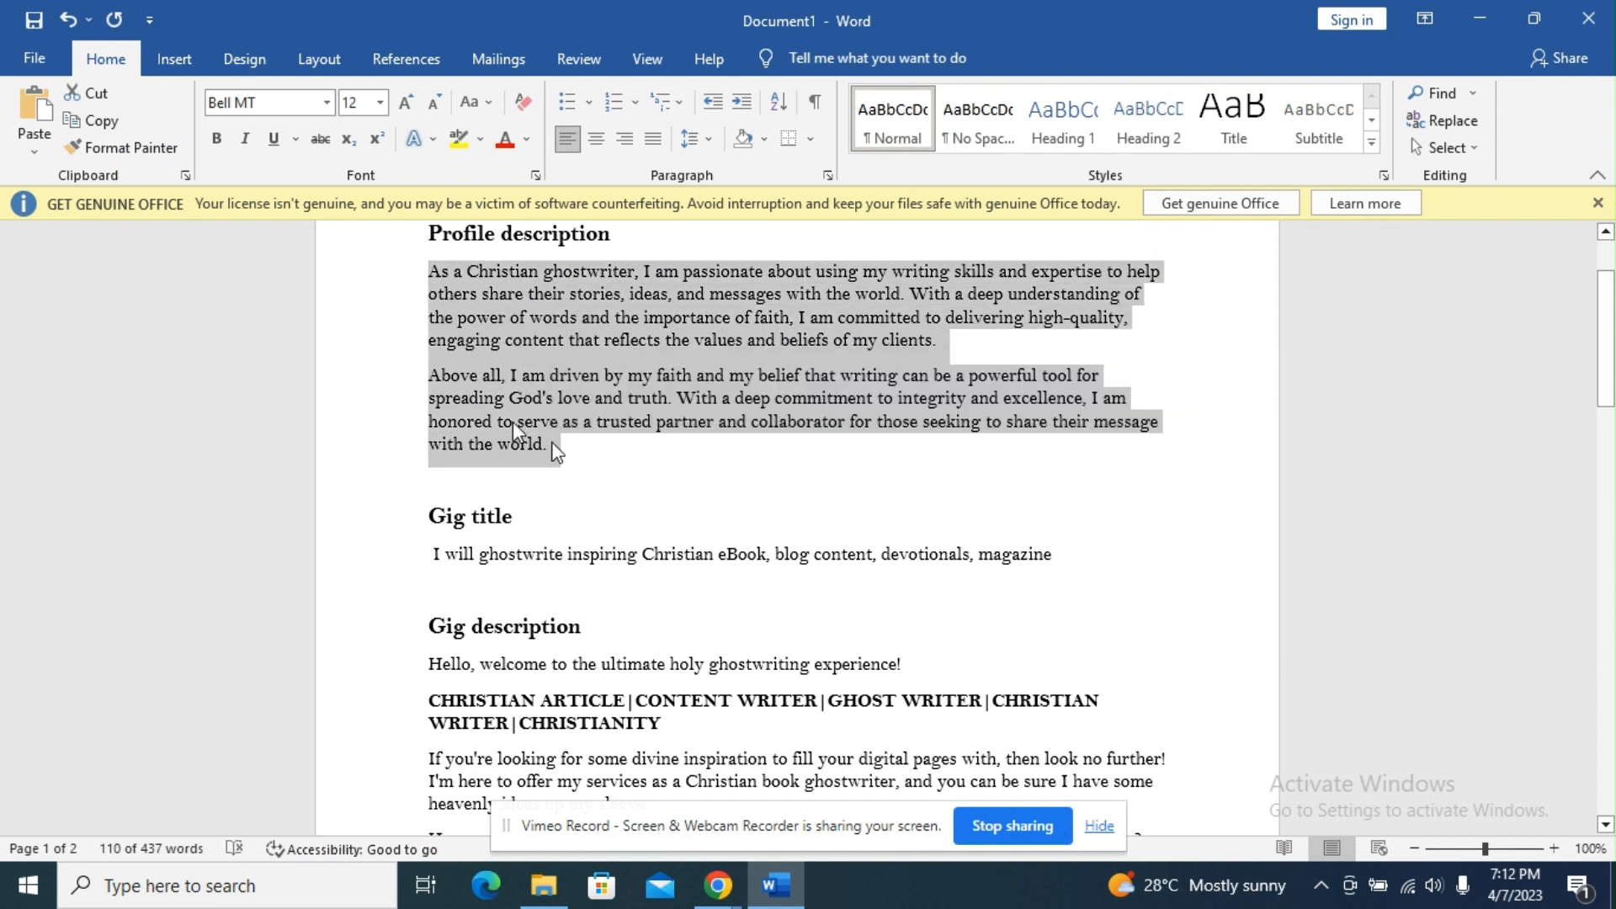
{"action": "right_click", "coordinate": [517, 427]}
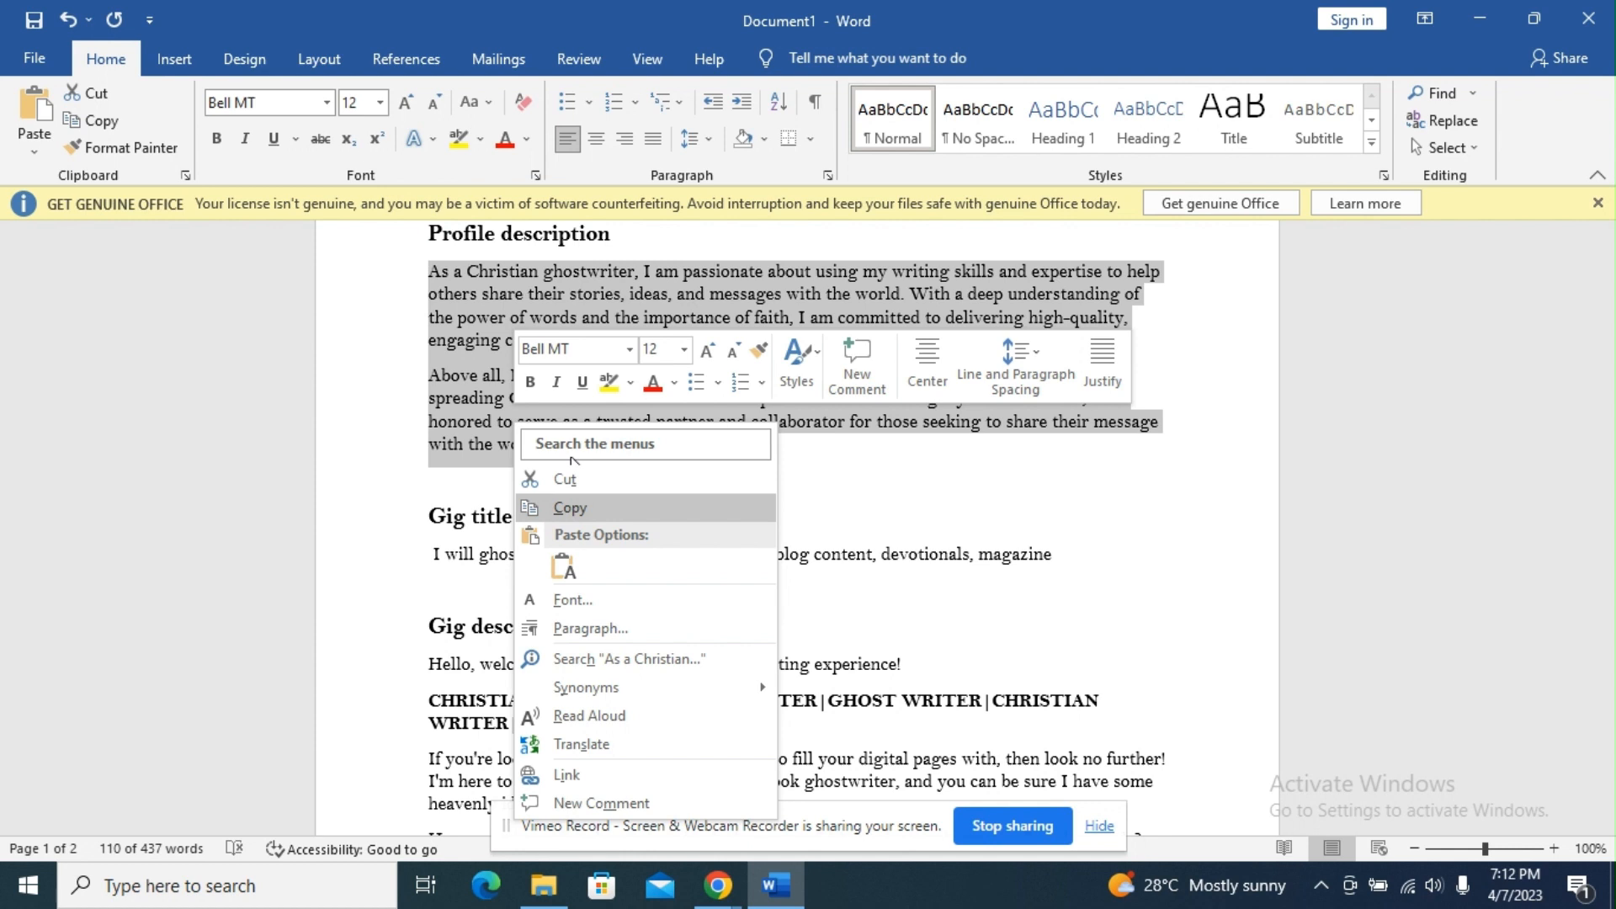
{"action": "left_click", "coordinate": [572, 505]}
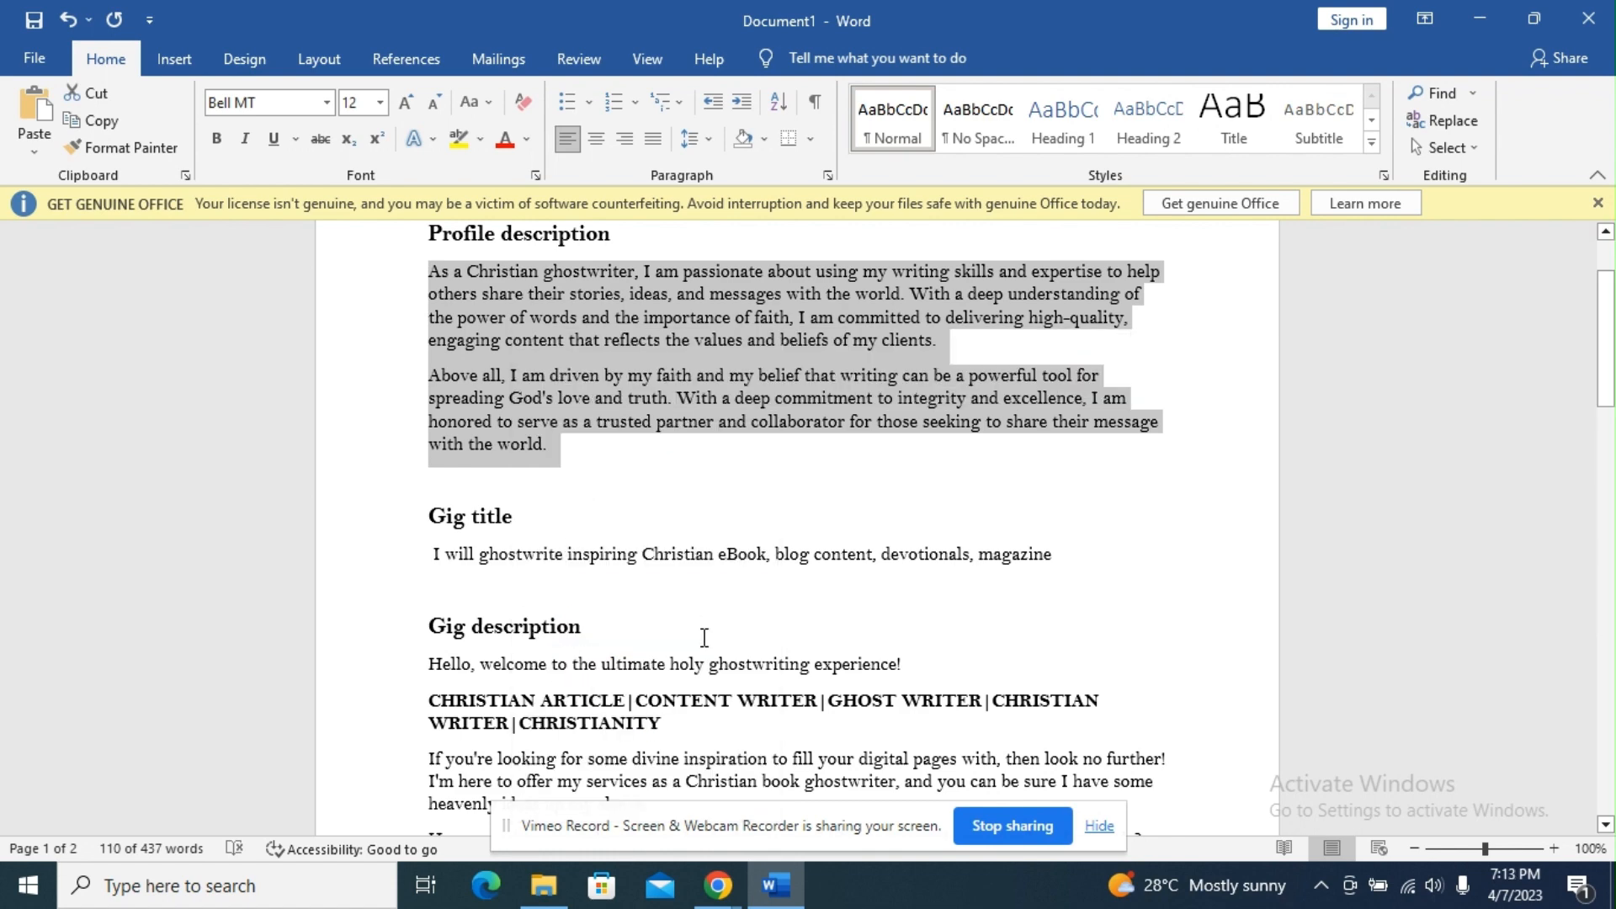
Step: Paste the copied profile text into the Fiverr Description box
{"action": "mouse_move", "coordinate": [720, 884]}
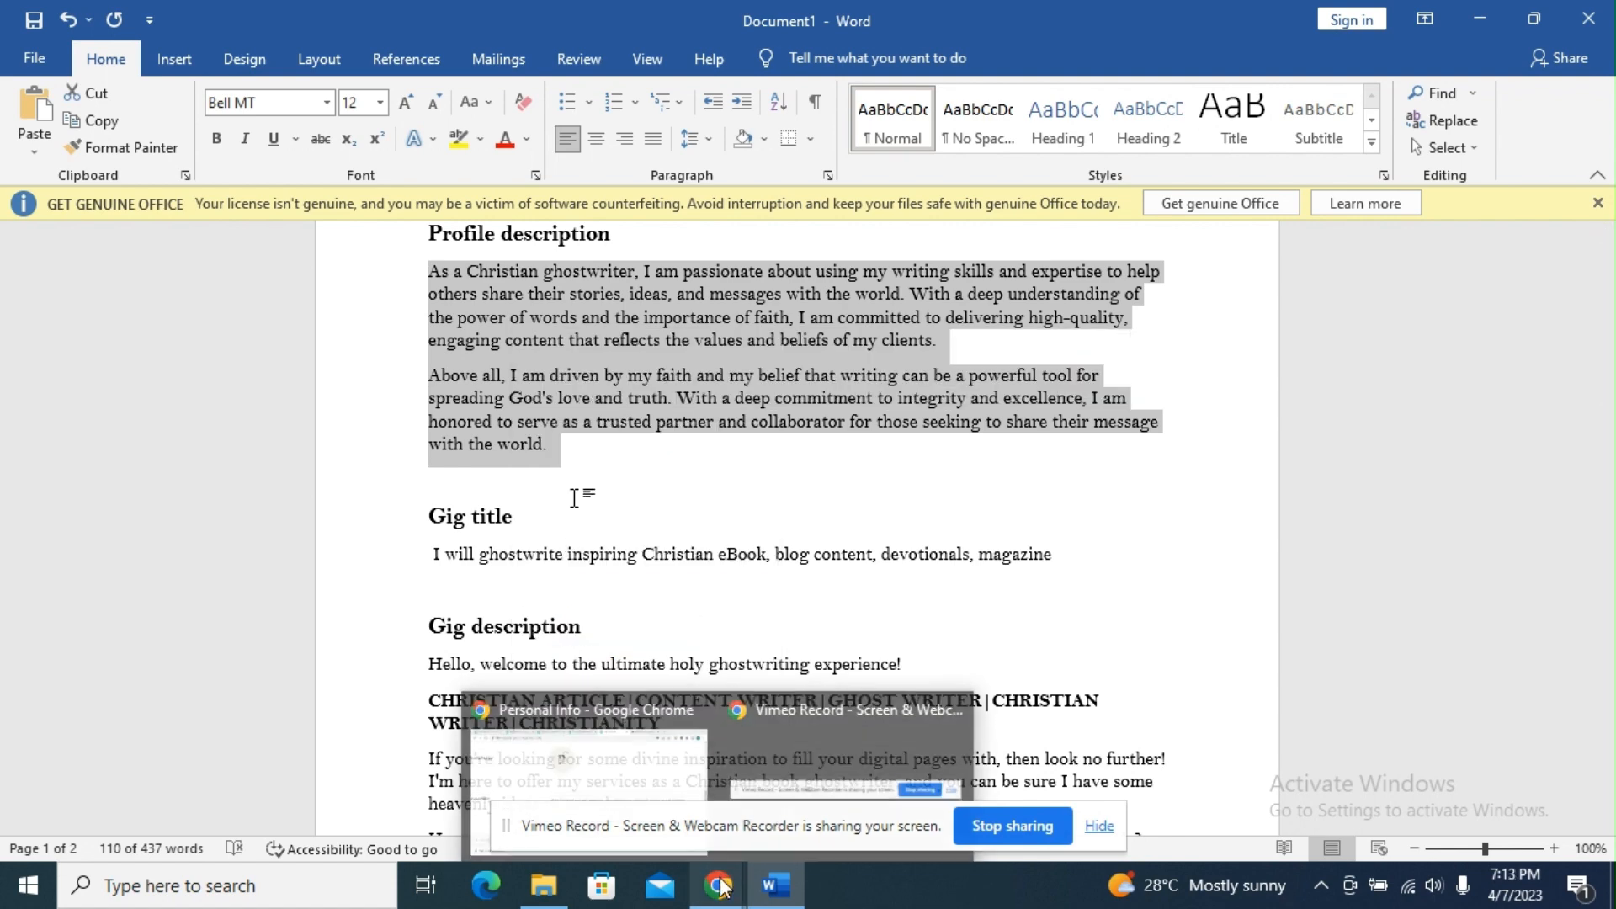
{"action": "left_click", "coordinate": [599, 782]}
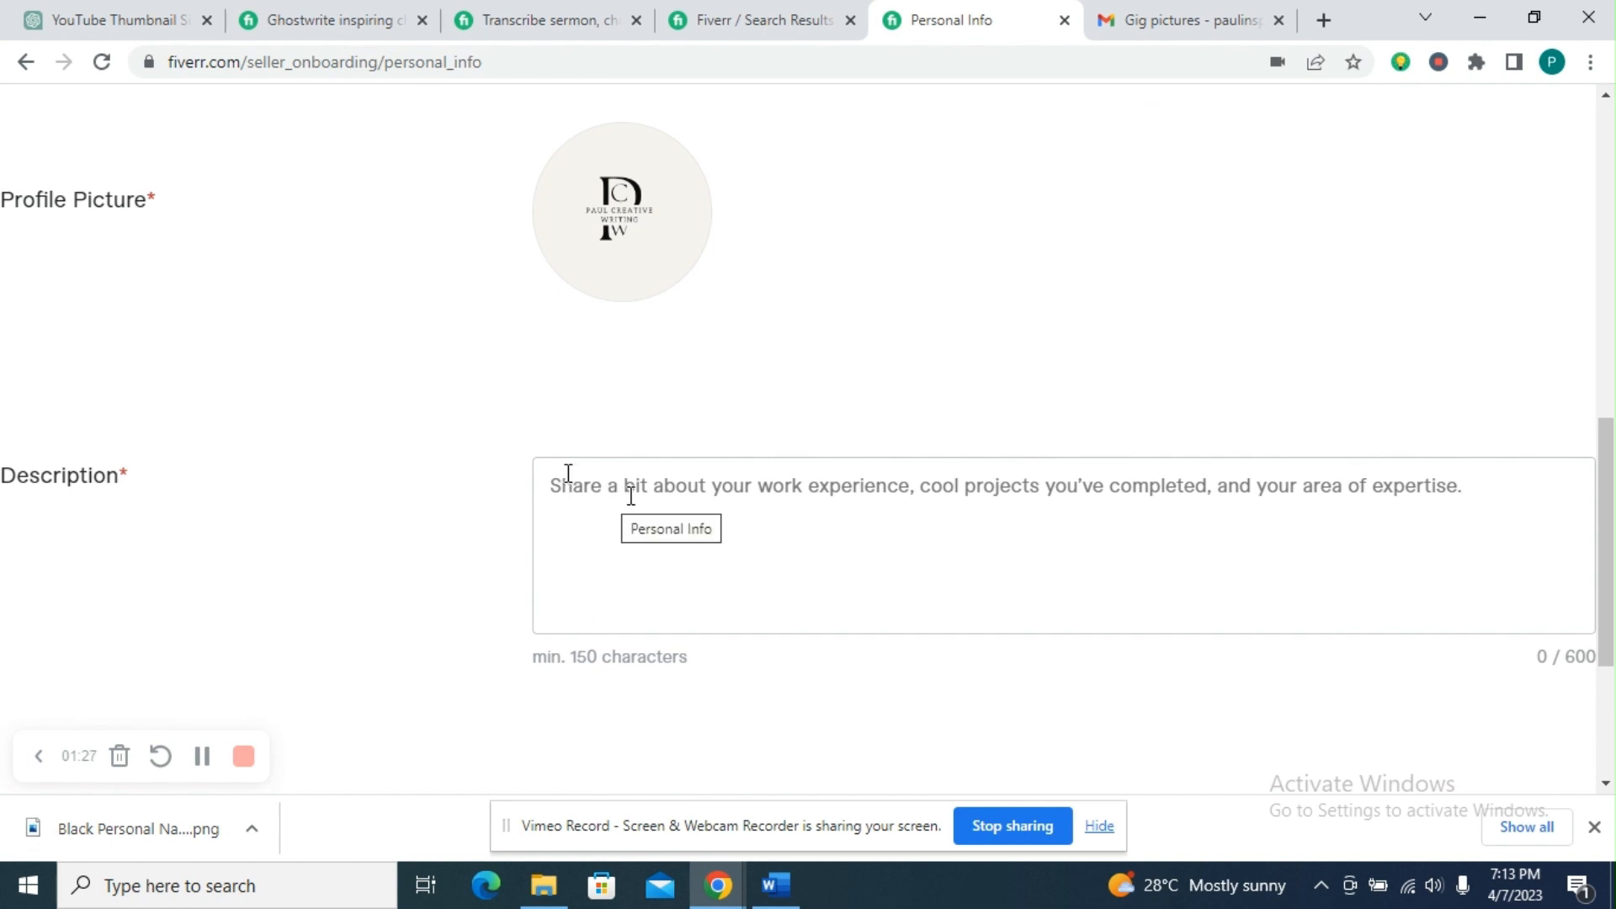
{"action": "right_click", "coordinate": [562, 493]}
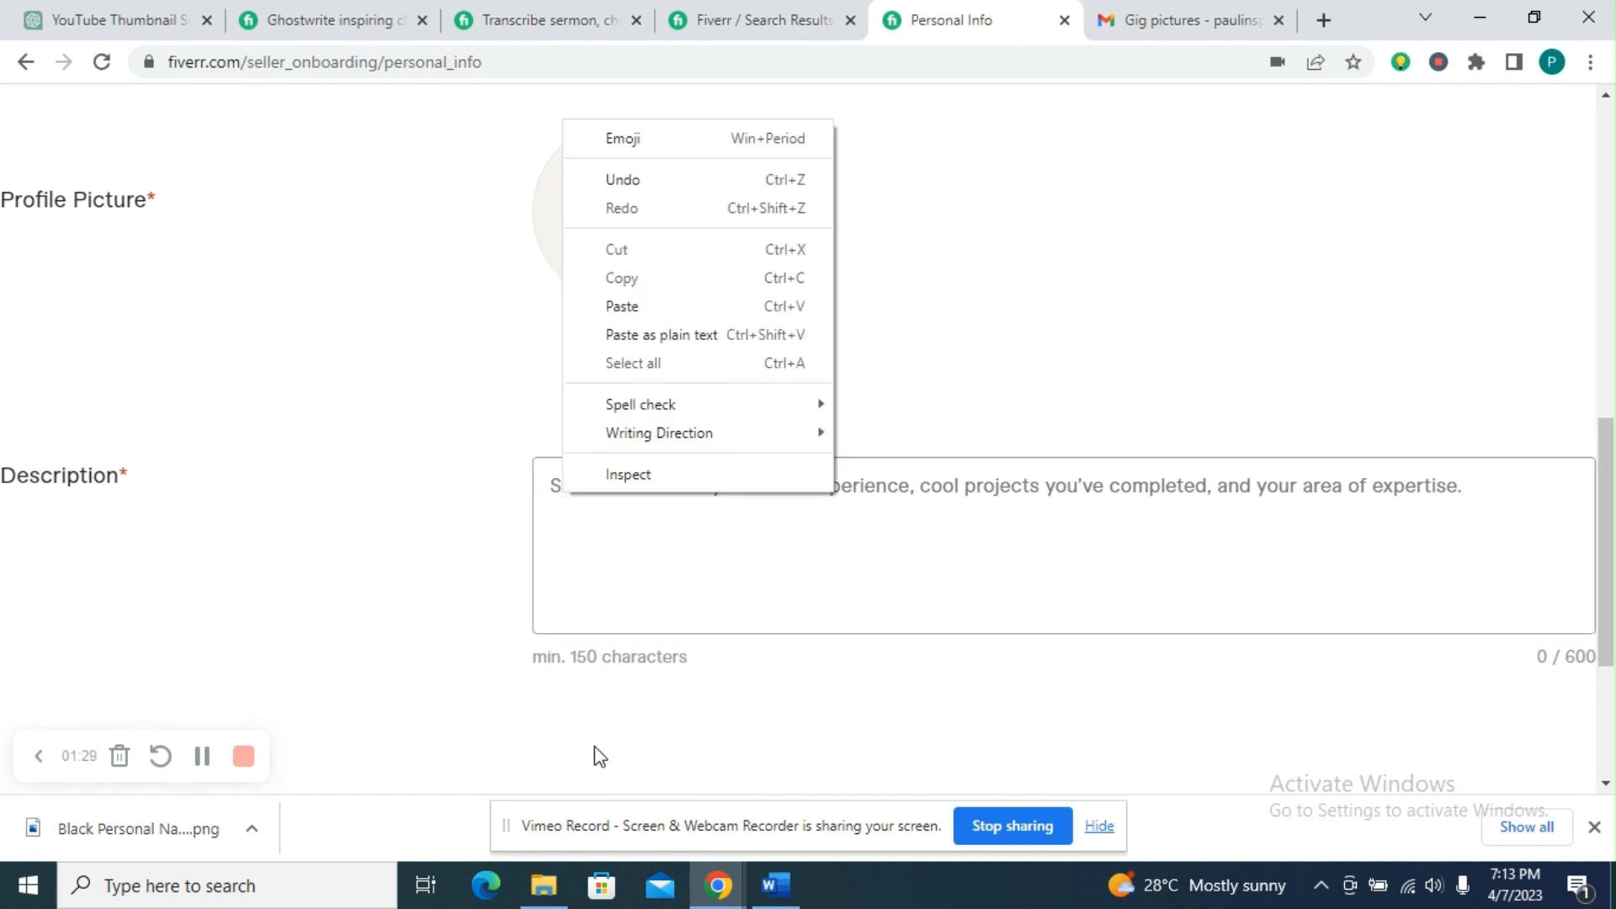
{"action": "left_click", "coordinate": [682, 309]}
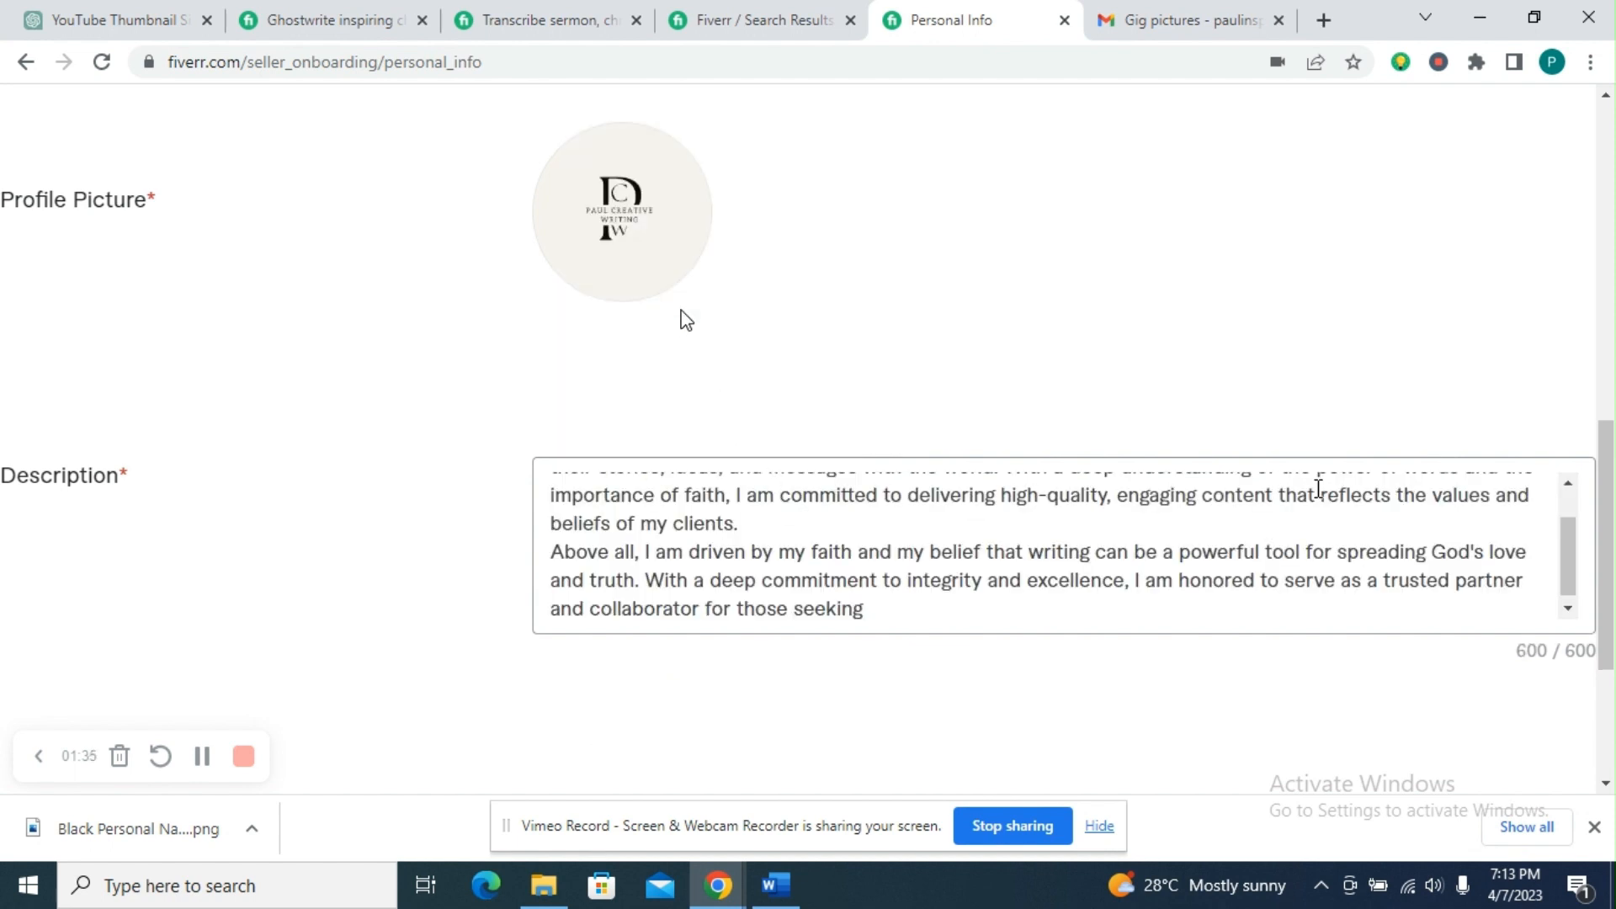
Step: Replace the trailing 'for those seeking' so the Description ends 'collaborator of yours.'
{"action": "left_click", "coordinate": [1570, 484]}
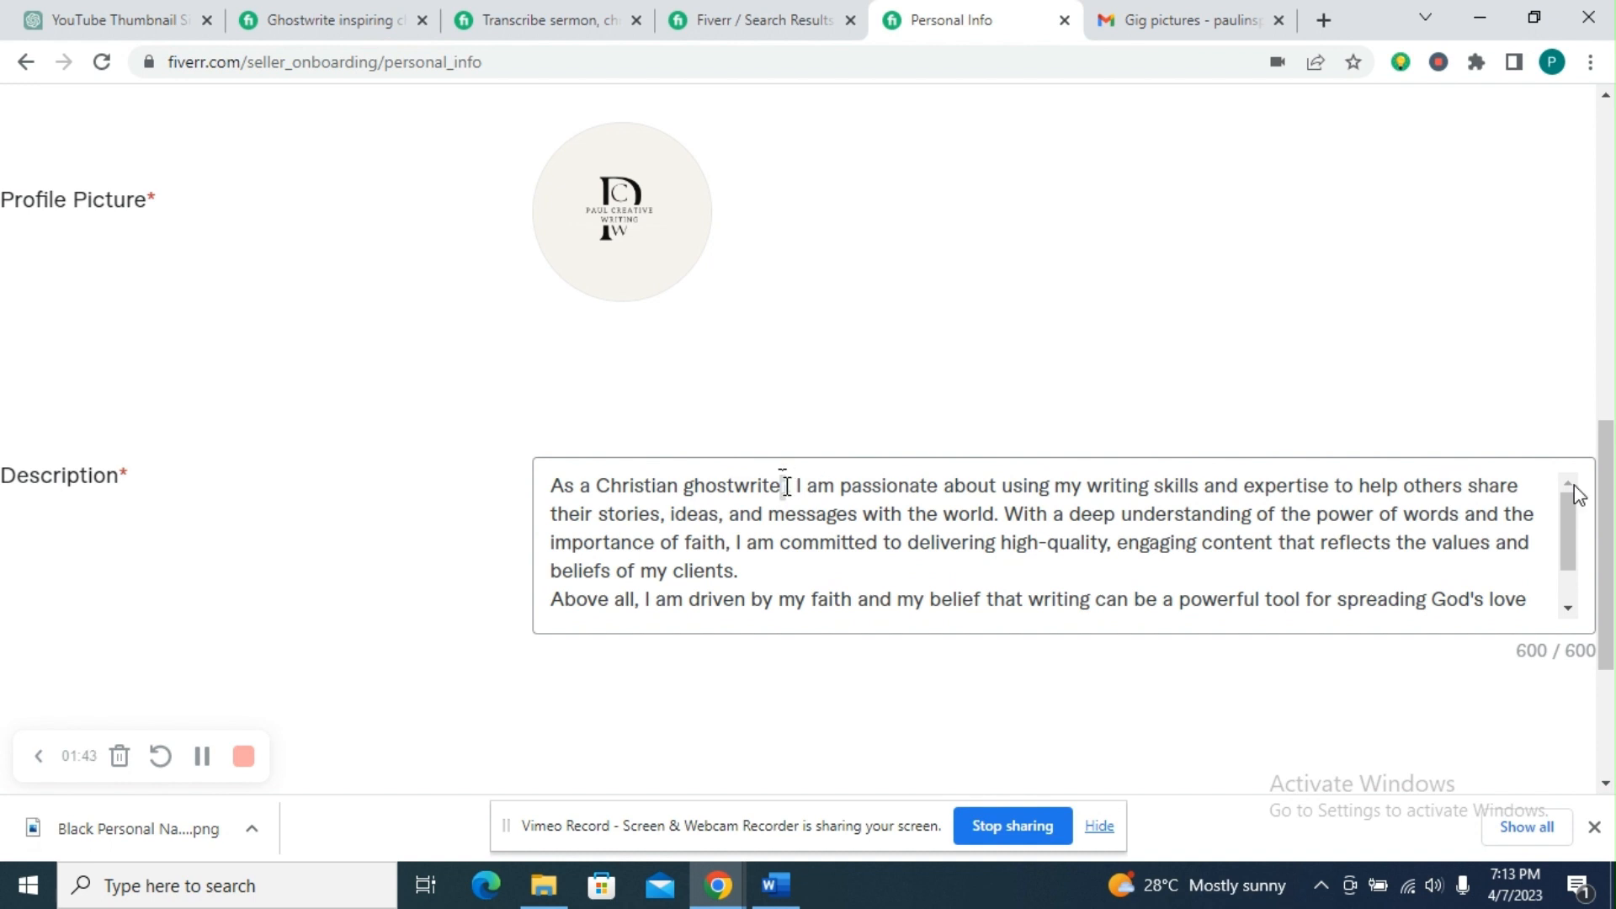
{"action": "left_click_drag", "start_coordinate": [786, 487], "coordinate": [595, 459]}
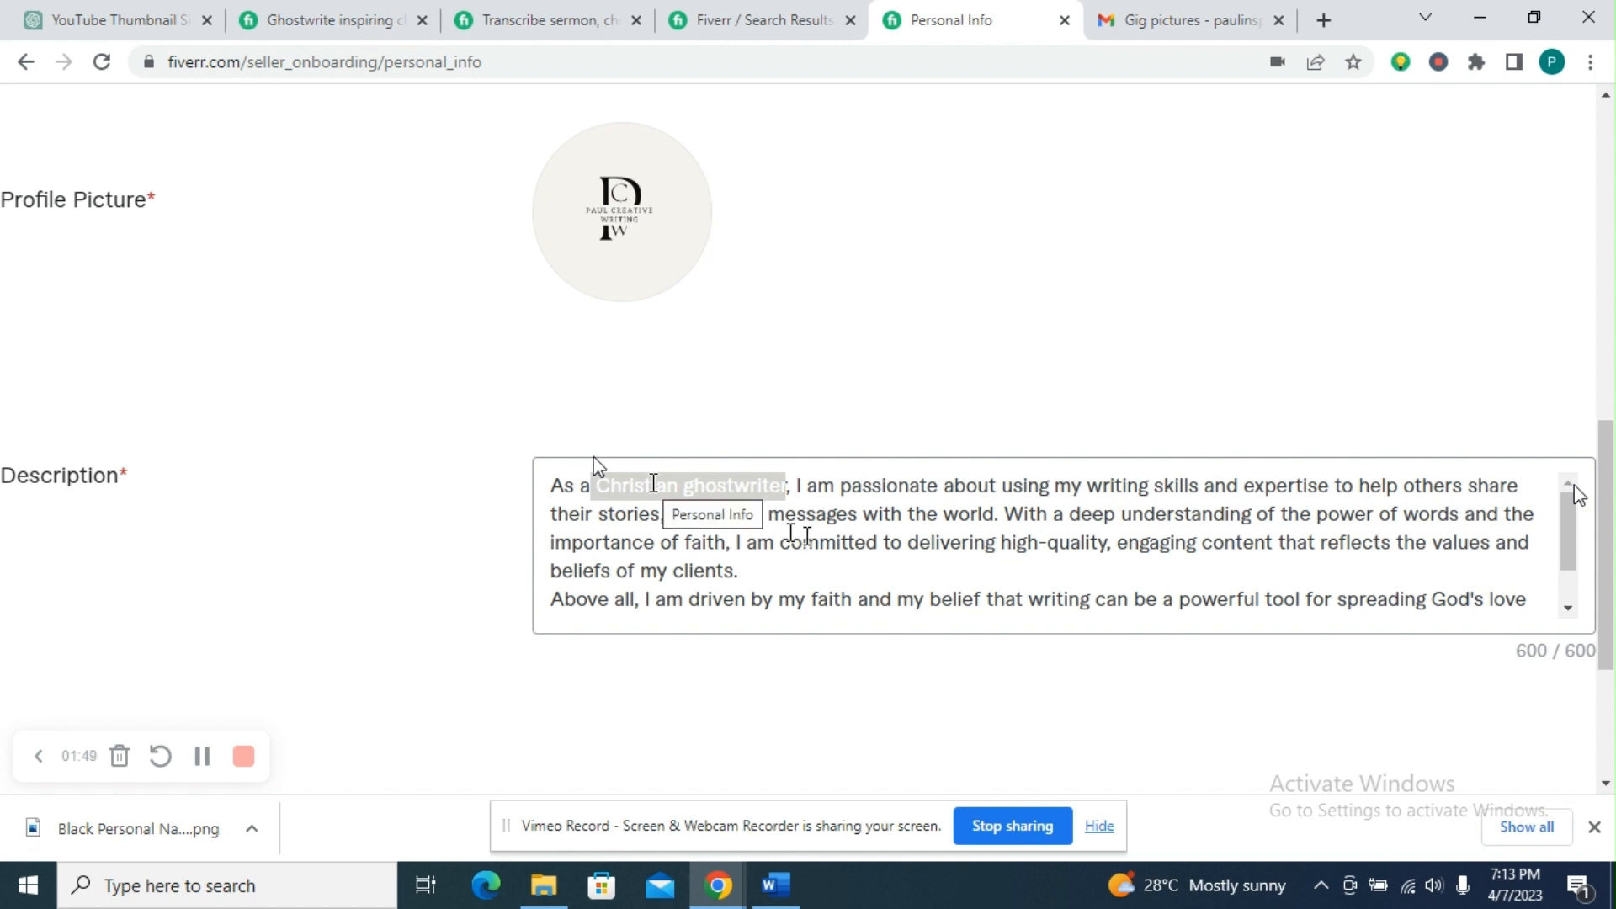
{"action": "left_click", "coordinate": [807, 536]}
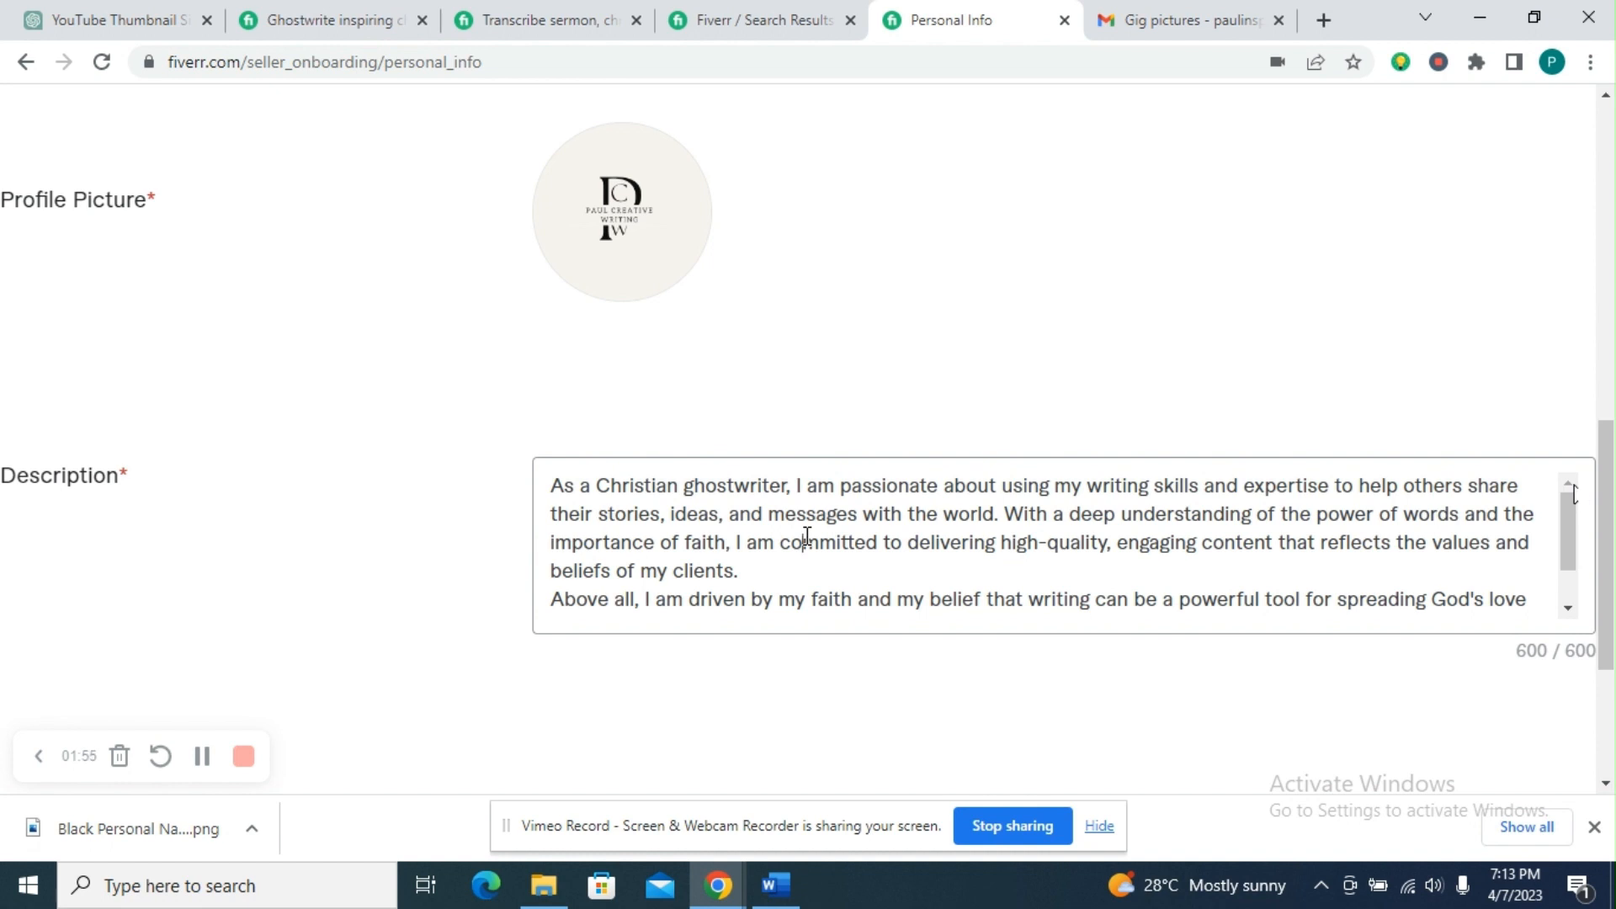
{"action": "key", "text": "Down"}
{"action": "key", "text": "Down"}
{"action": "key", "text": "Down"}
{"action": "key", "text": "Down"}
{"action": "key", "text": "Down"}
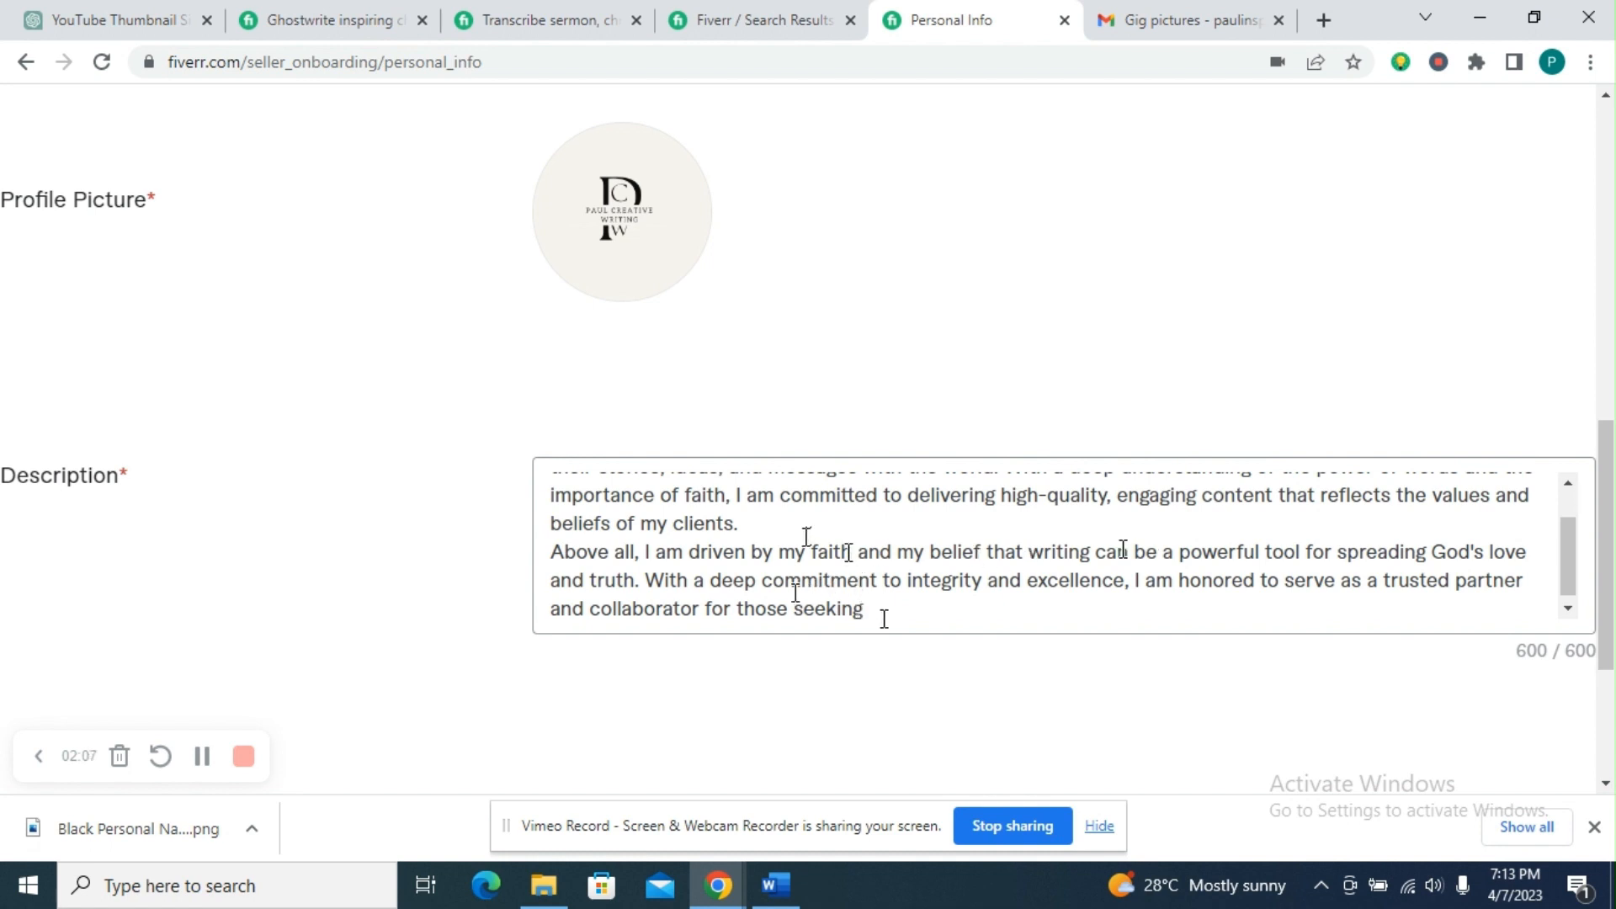
{"action": "key", "text": "BackSpace"}
{"action": "key", "text": "BackSpace"}
{"action": "key", "text": "BackSpace"}
{"action": "key", "text": "BackSpace"}
{"action": "key", "text": "BackSpace"}
{"action": "key", "text": "BackSpace"}
{"action": "key", "text": "BackSpace"}
{"action": "key", "text": "BackSpace"}
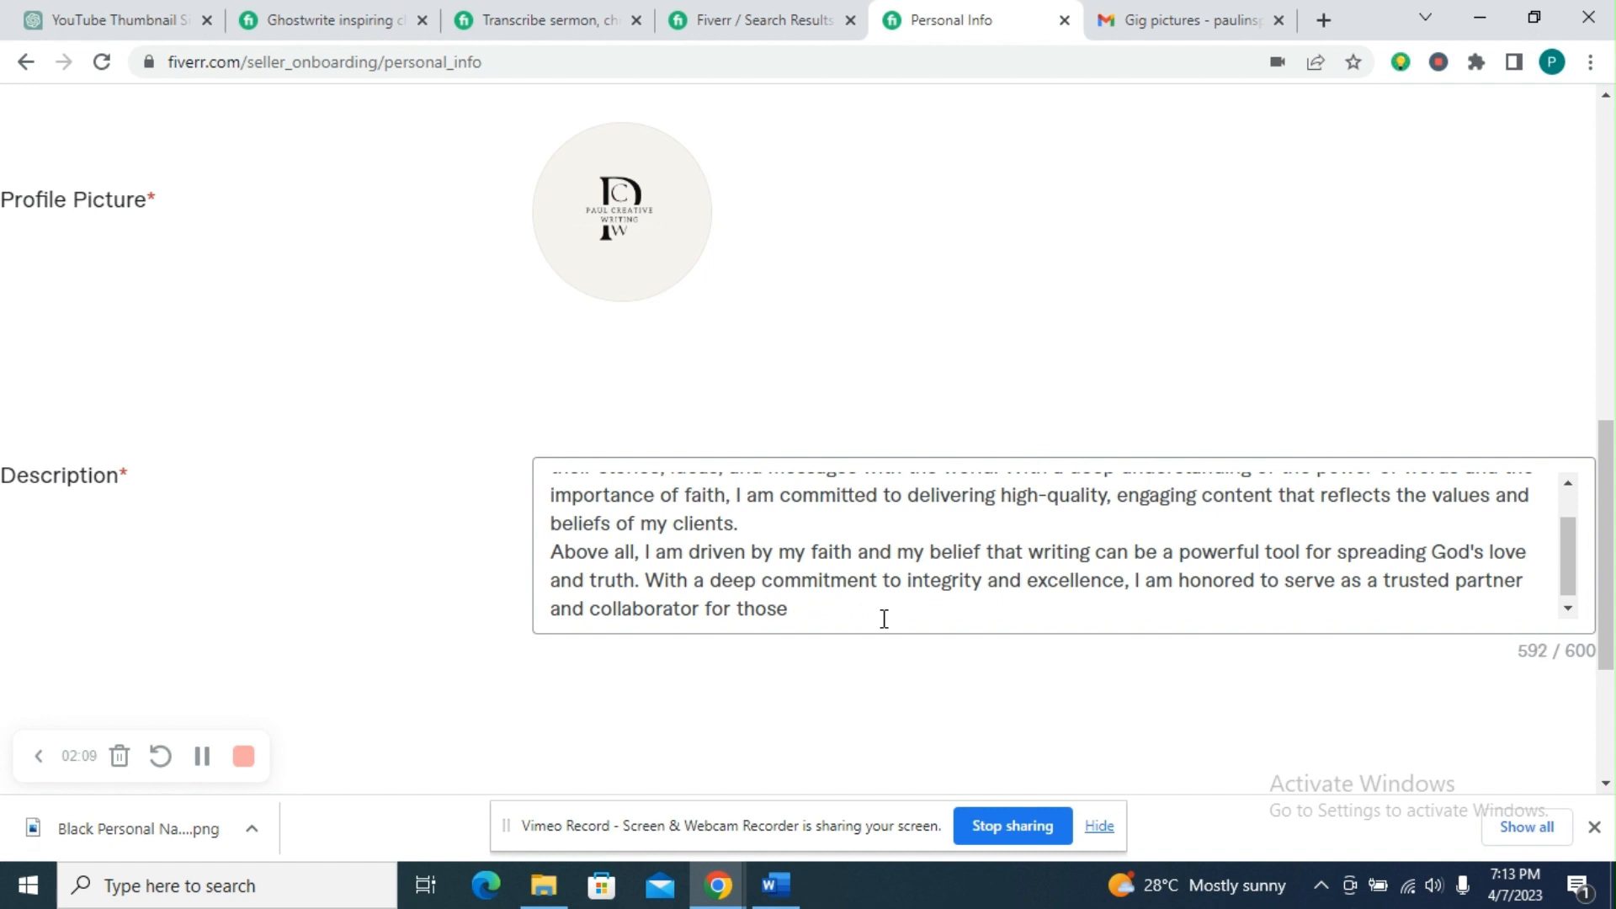
{"action": "key", "text": "BackSpace"}
{"action": "key", "text": "BackSpace"}
{"action": "key", "text": "BackSpace"}
{"action": "key", "text": "BackSpace"}
{"action": "key", "text": "BackSpace"}
{"action": "key", "text": "BackSpace"}
{"action": "key", "text": "BackSpace"}
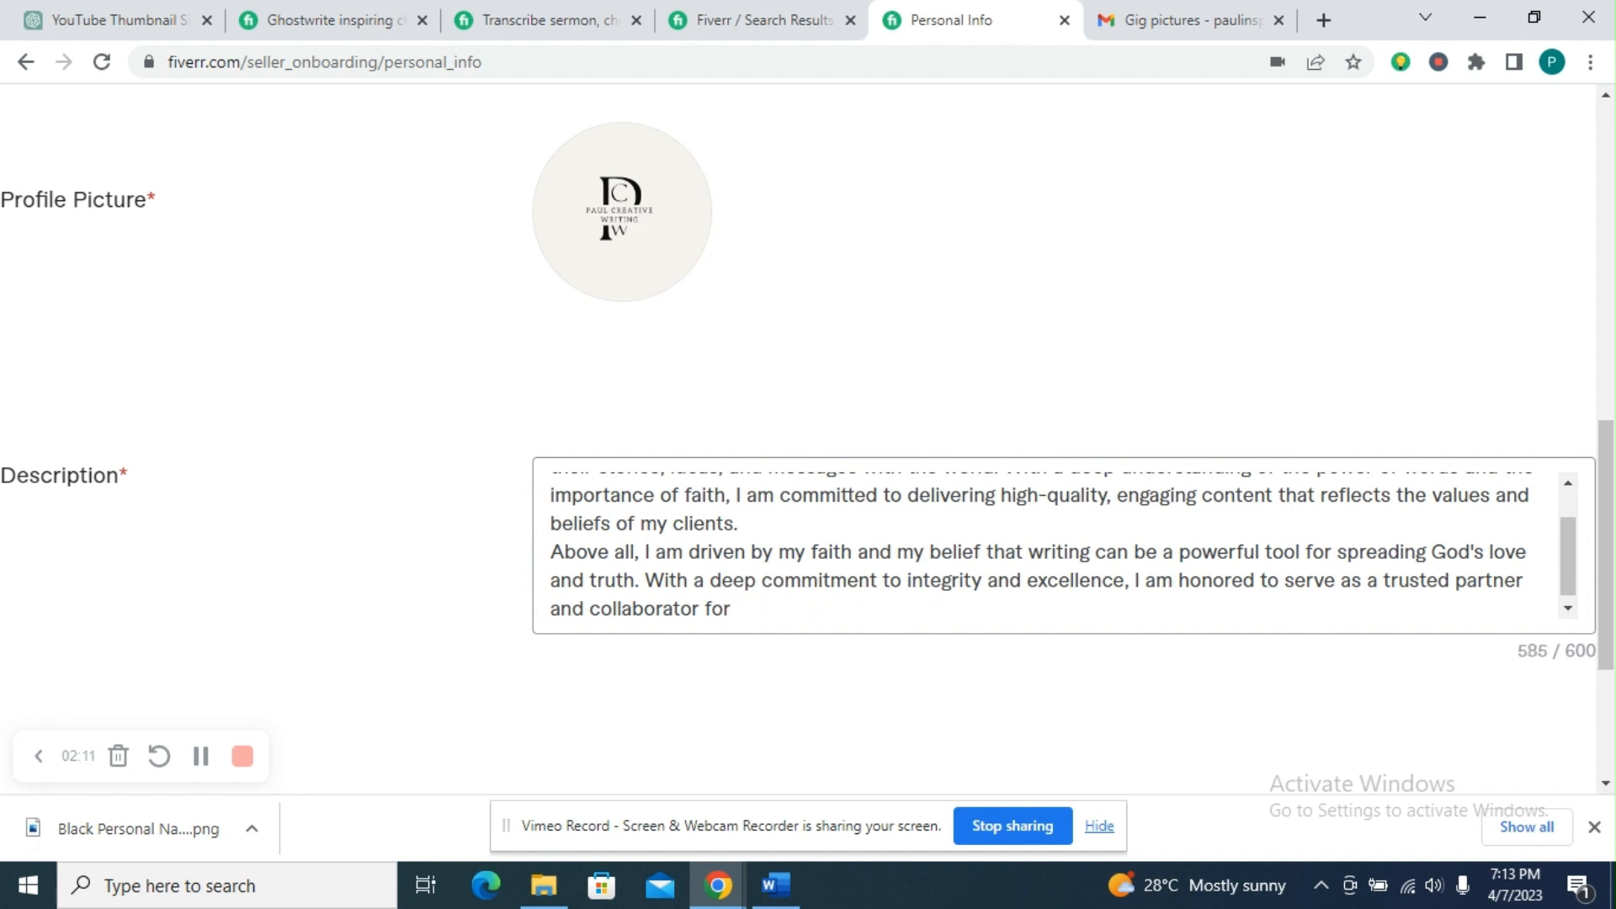
{"action": "key", "text": "BackSpace"}
{"action": "key", "text": "BackSpace"}
{"action": "key", "text": "BackSpace"}
{"action": "key", "text": "BackSpace"}
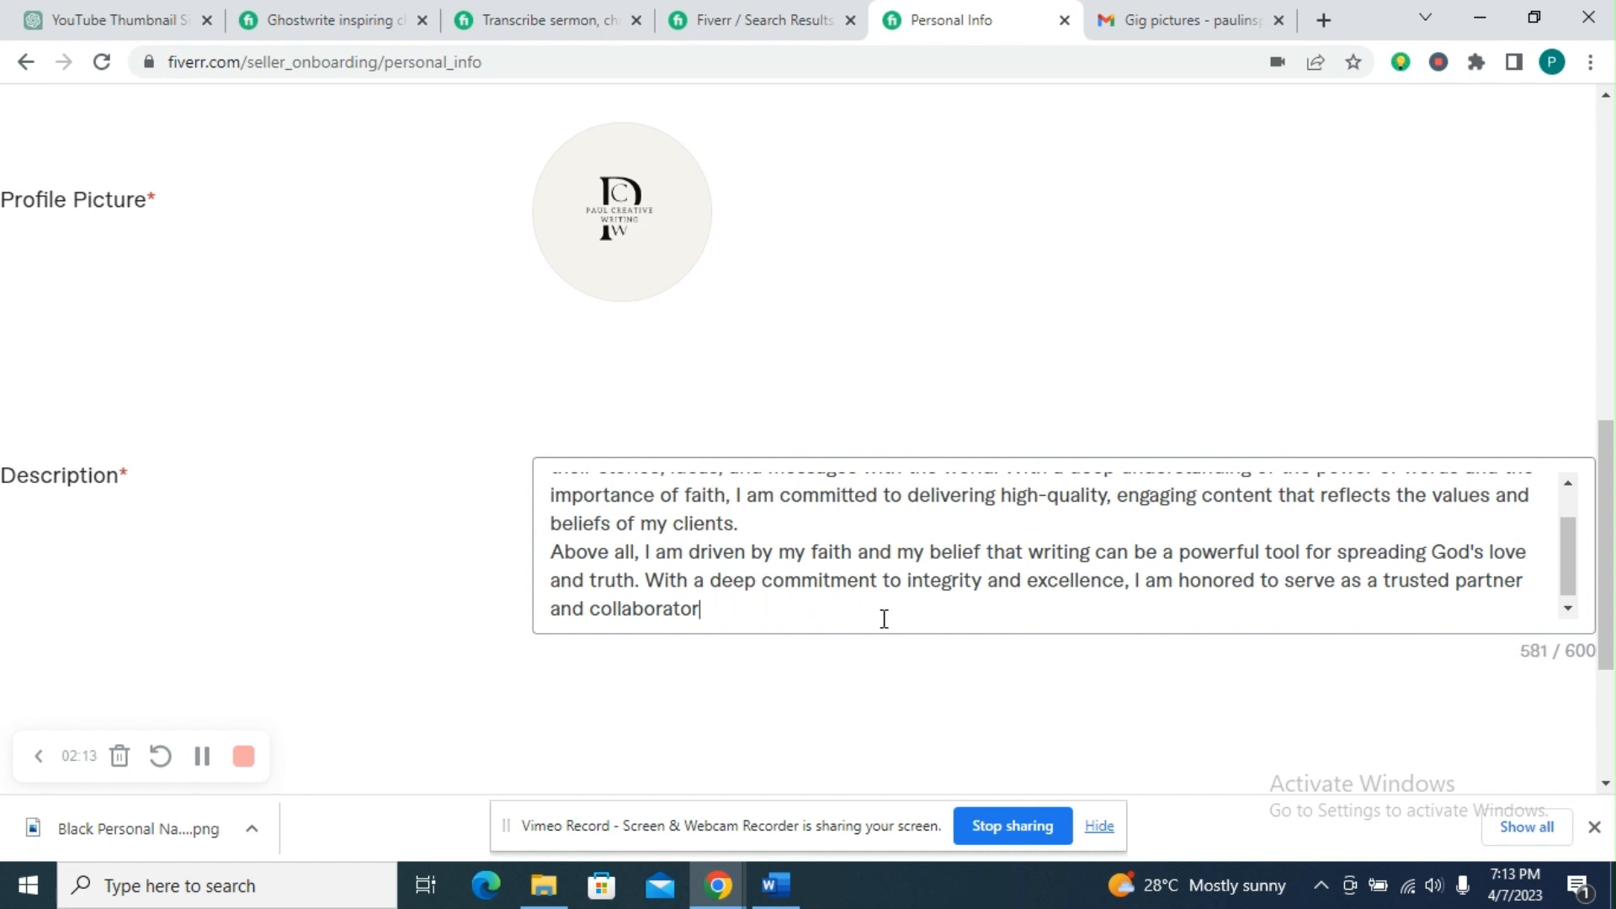
{"action": "type", "text": "."}
{"action": "key", "text": "BackSpace"}
{"action": "type", "text": "of yours."}
Step: Add English with Native/Bilingual proficiency to the profile's Languages list
{"action": "left_click", "coordinate": [1606, 785]}
{"action": "left_click", "coordinate": [1606, 787]}
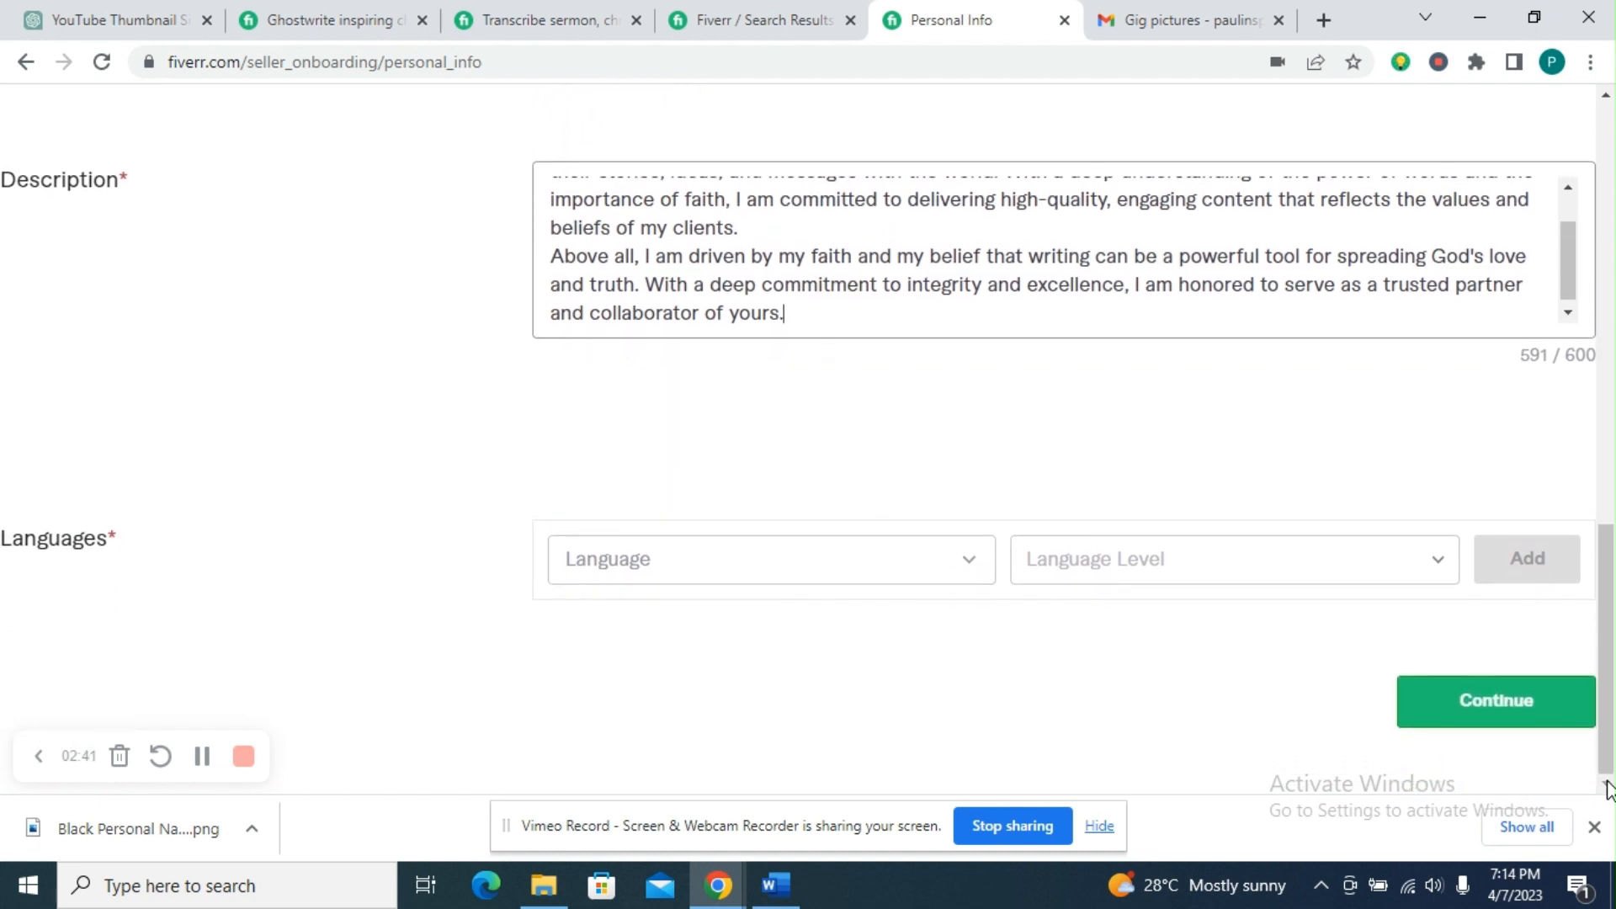
{"action": "left_click", "coordinate": [955, 574]}
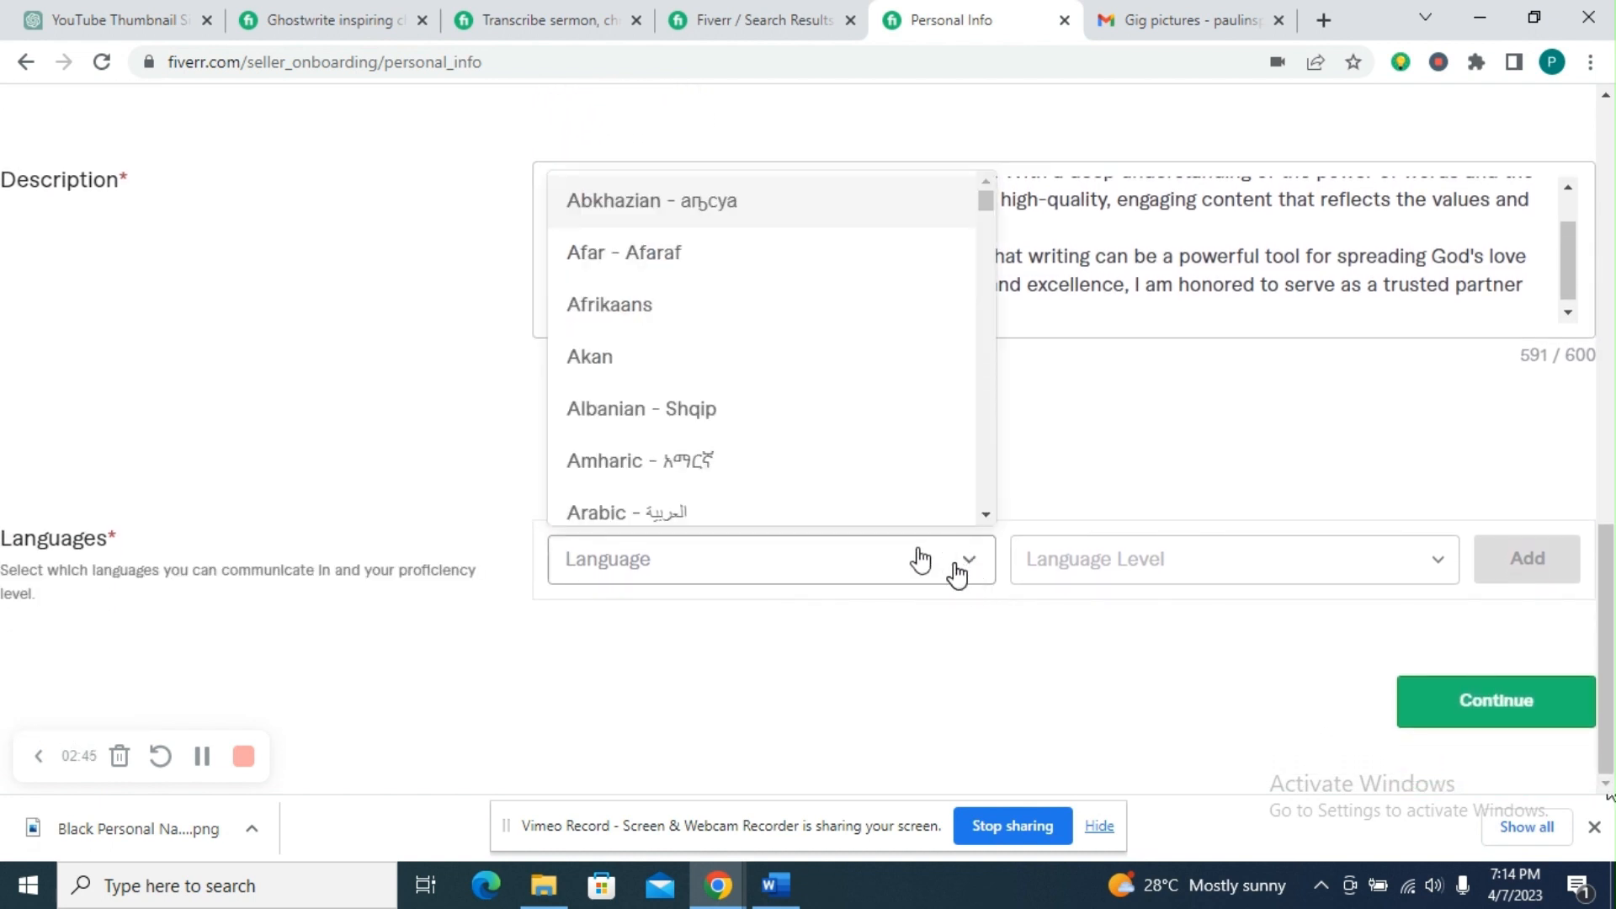
{"action": "type", "text": "en"}
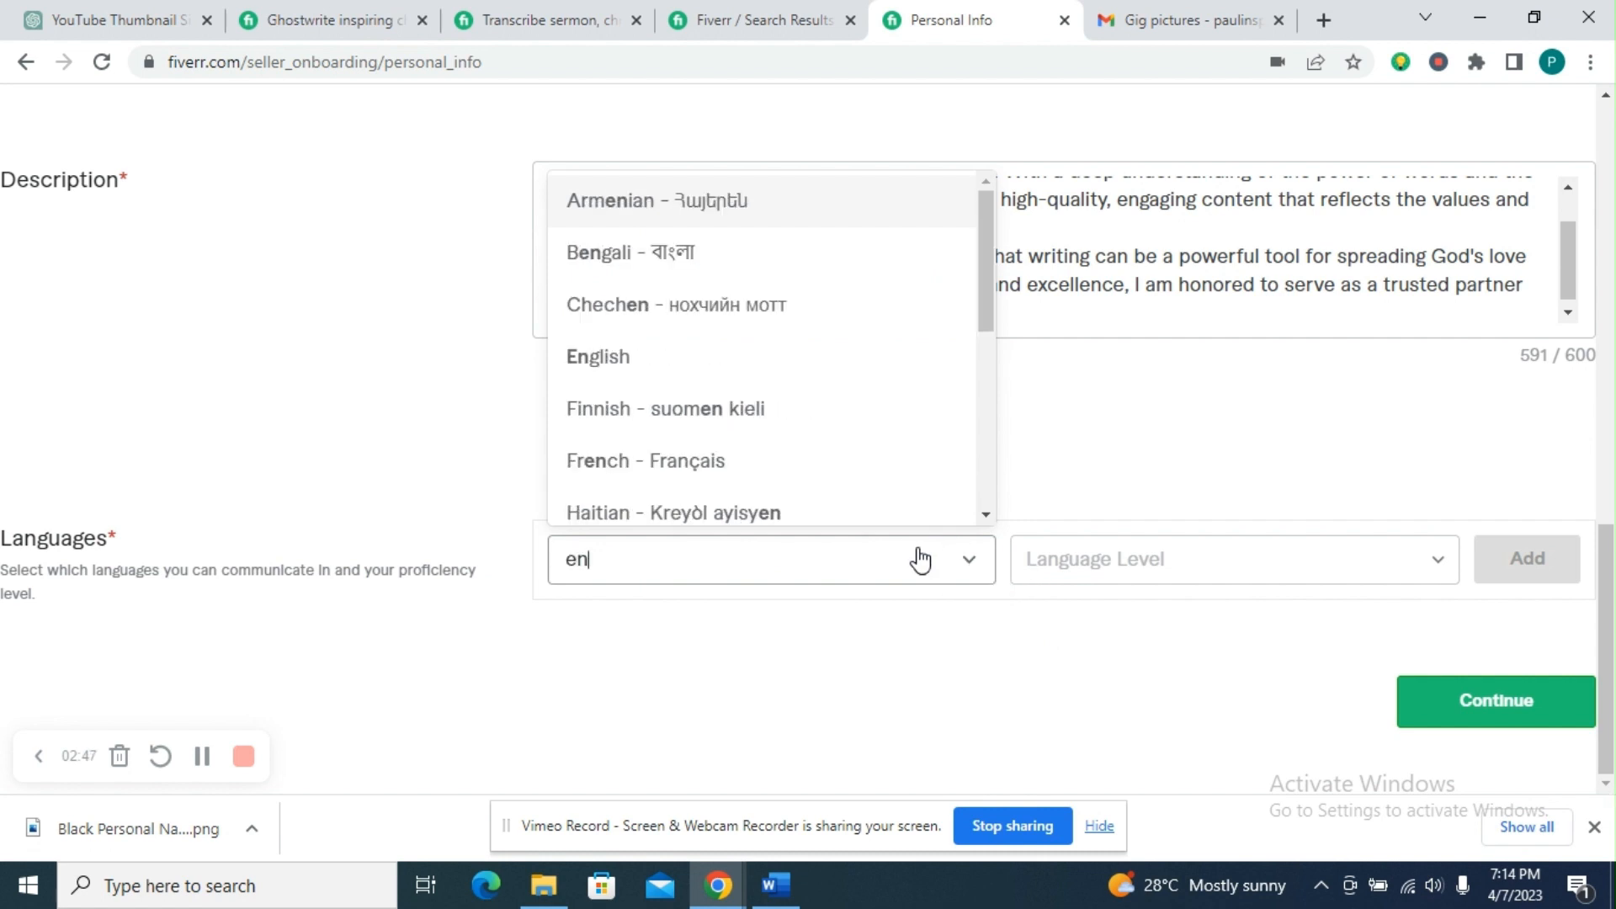
{"action": "left_click", "coordinate": [686, 358]}
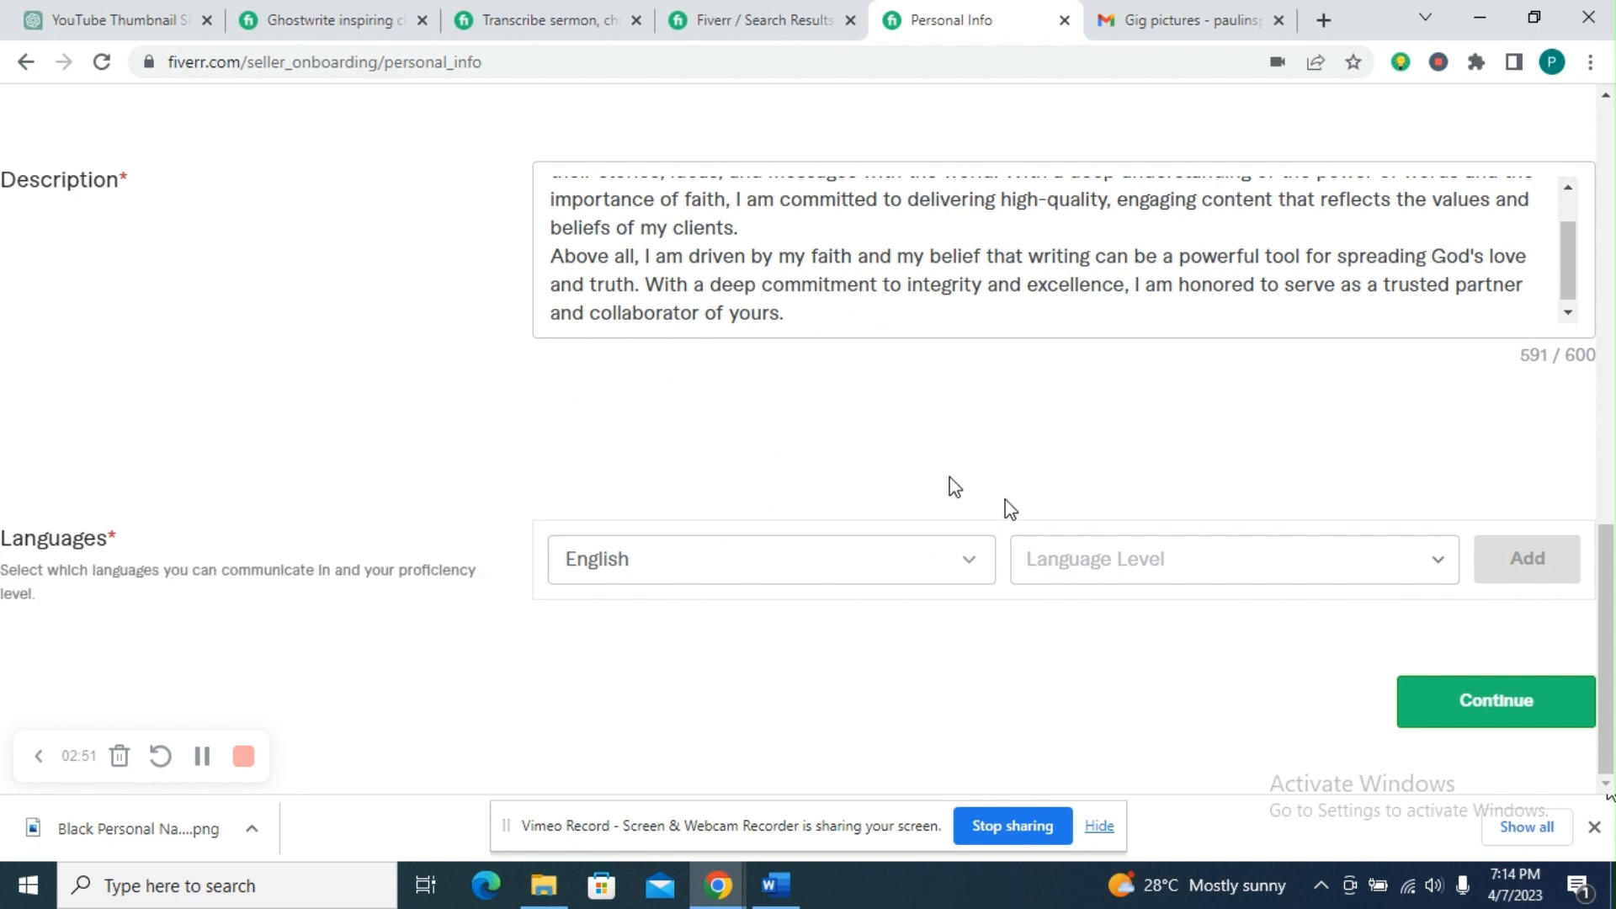
{"action": "left_click", "coordinate": [1095, 559]}
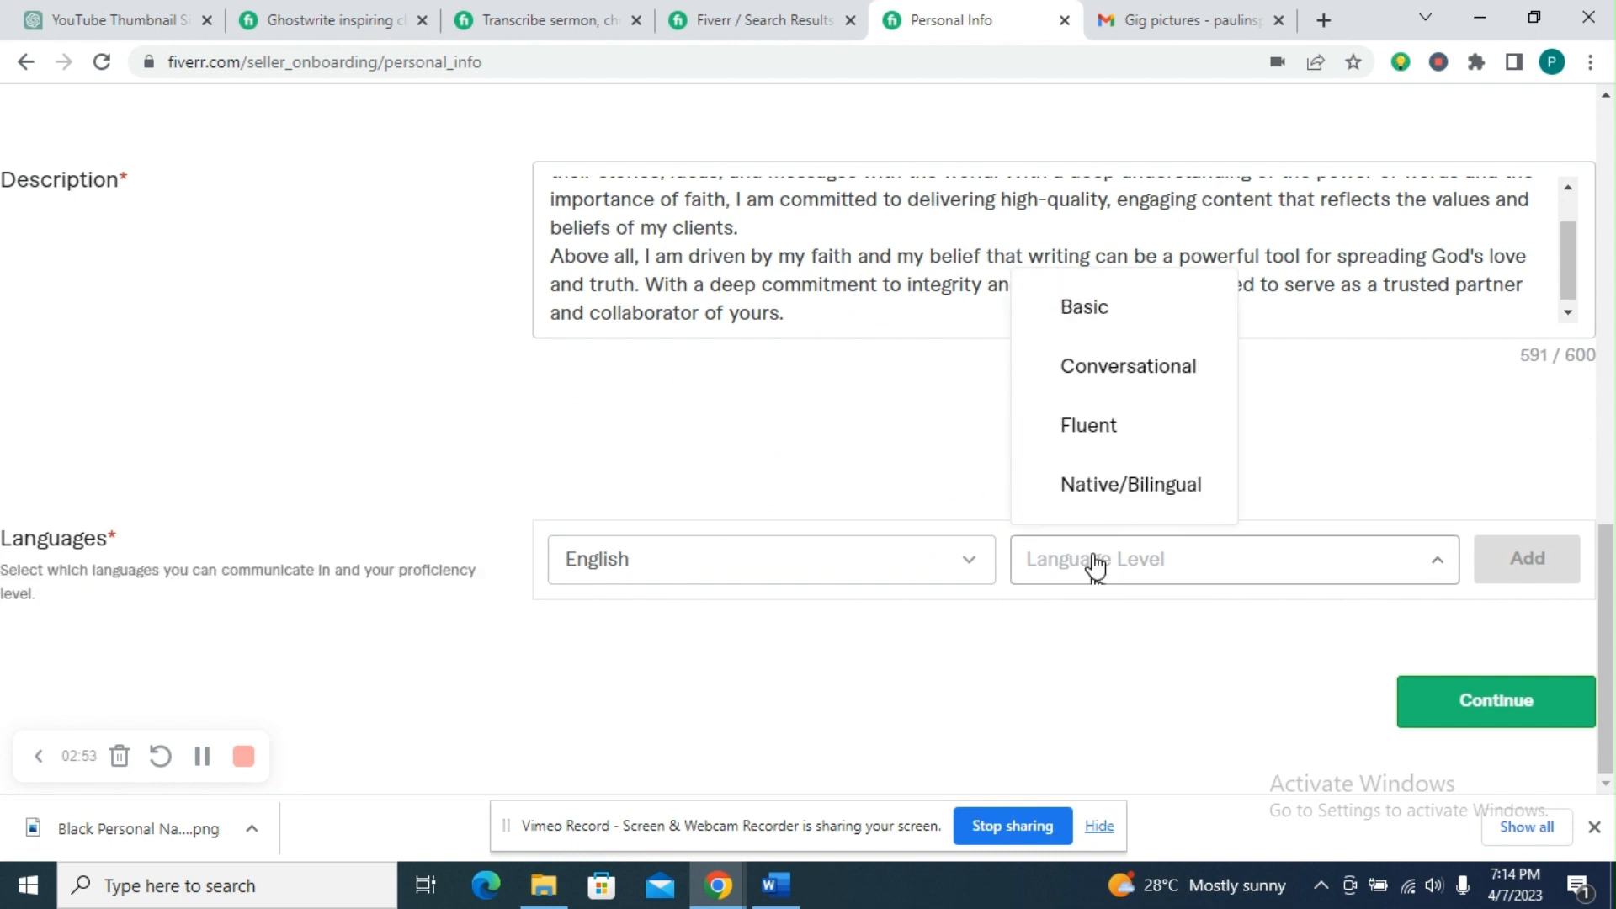
{"action": "left_click", "coordinate": [1090, 495]}
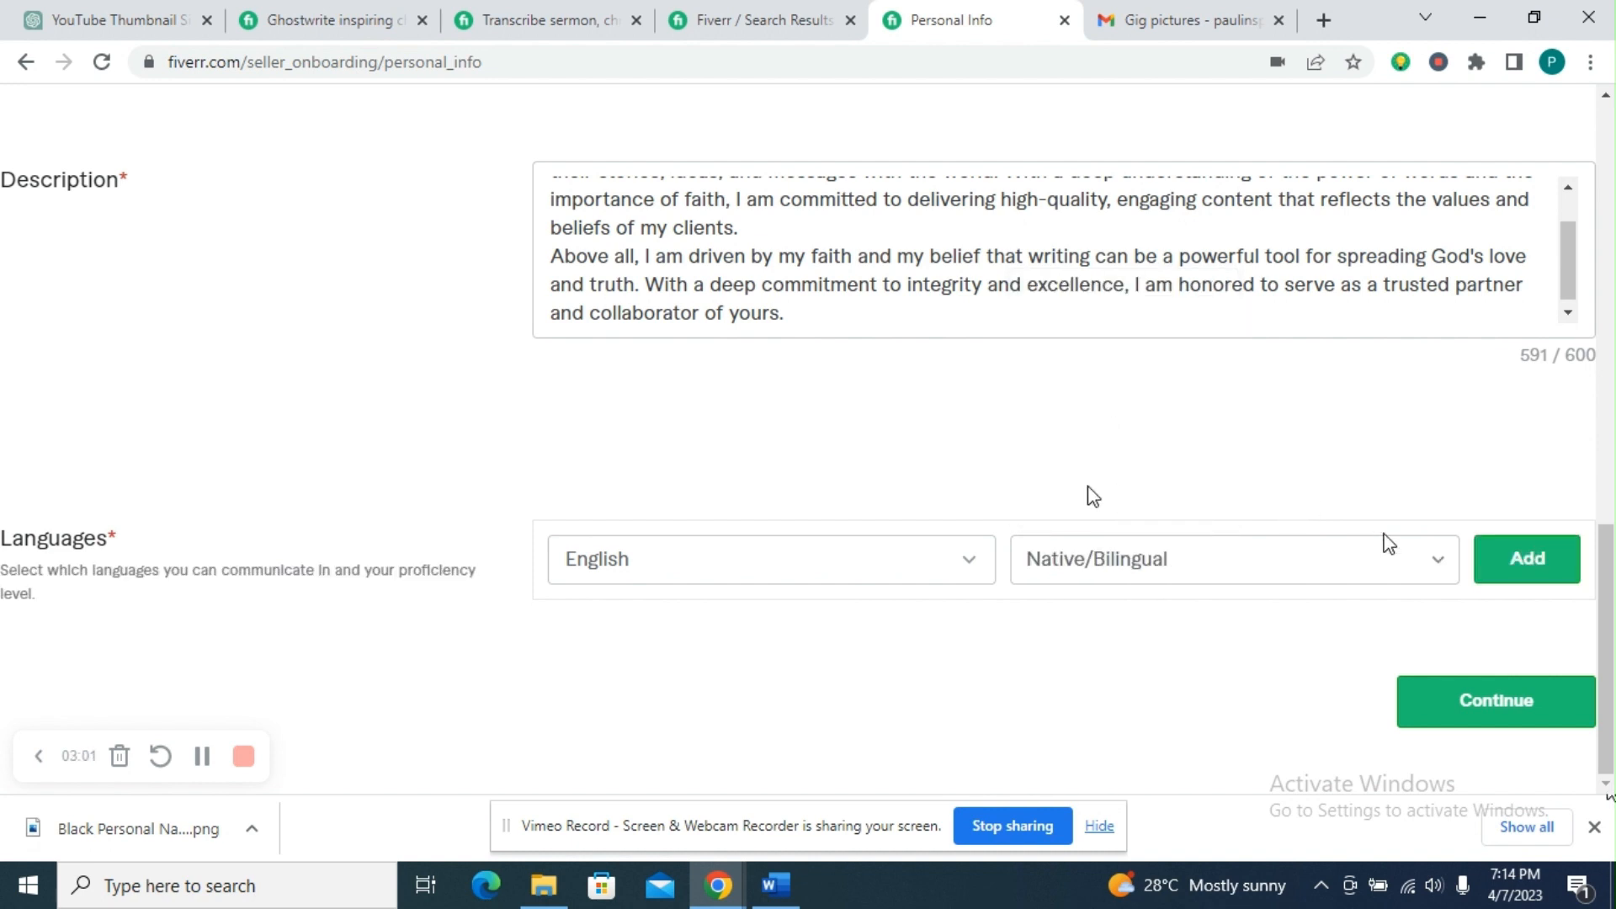
{"action": "left_click", "coordinate": [1511, 563]}
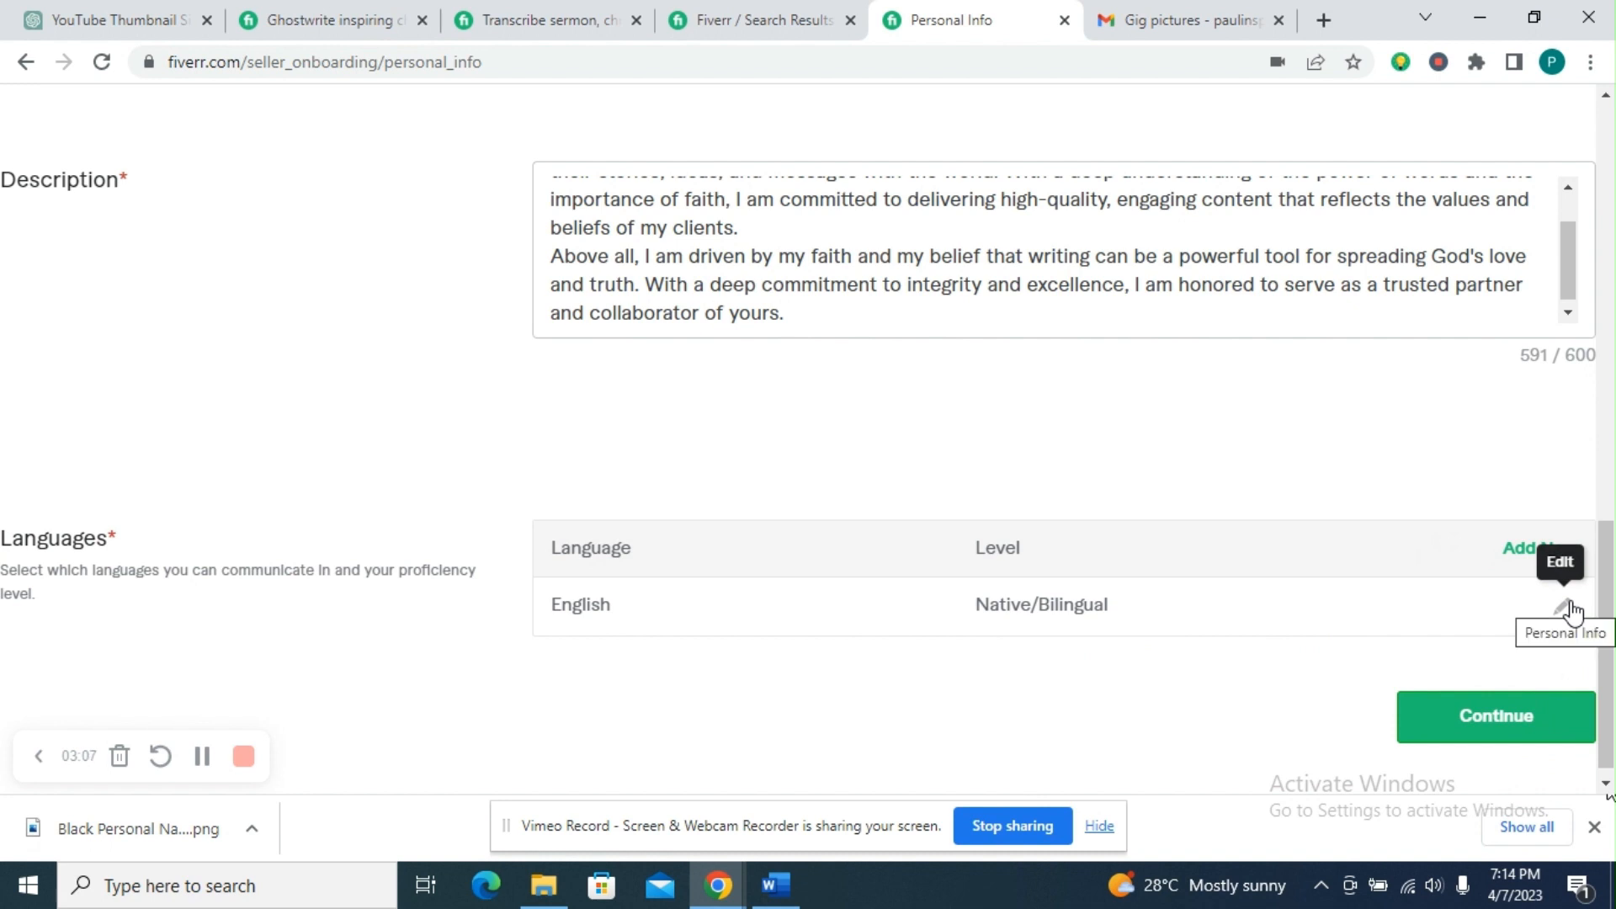
Step: Edit the English entry into French - Français at Conversational level and update it
{"action": "left_click", "coordinate": [1566, 606]}
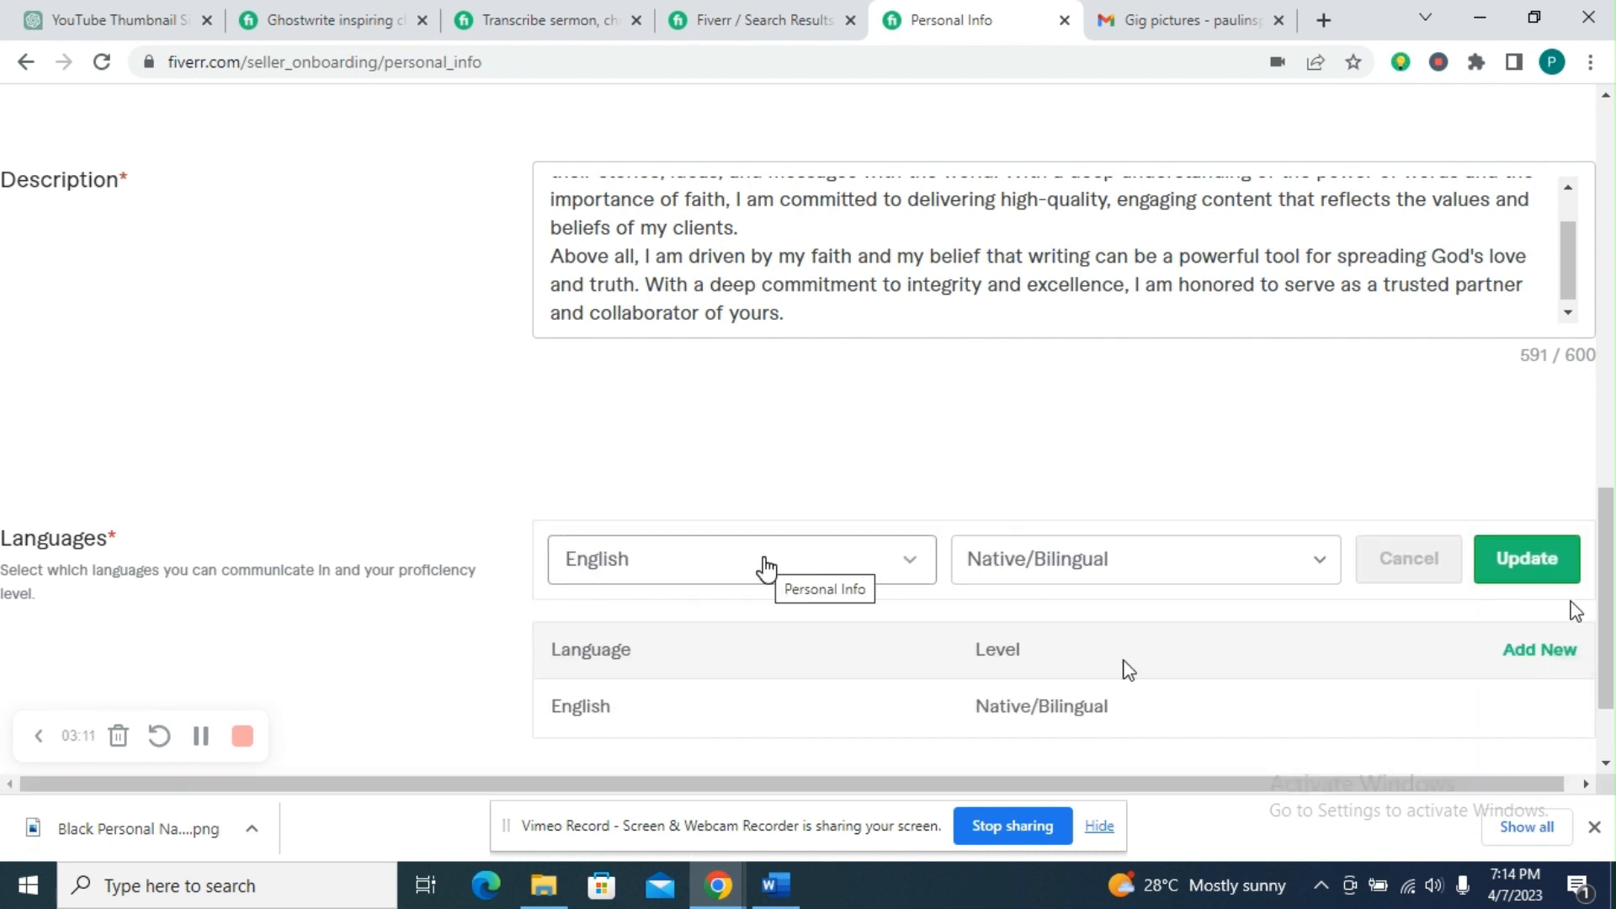
{"action": "left_click", "coordinate": [766, 570]}
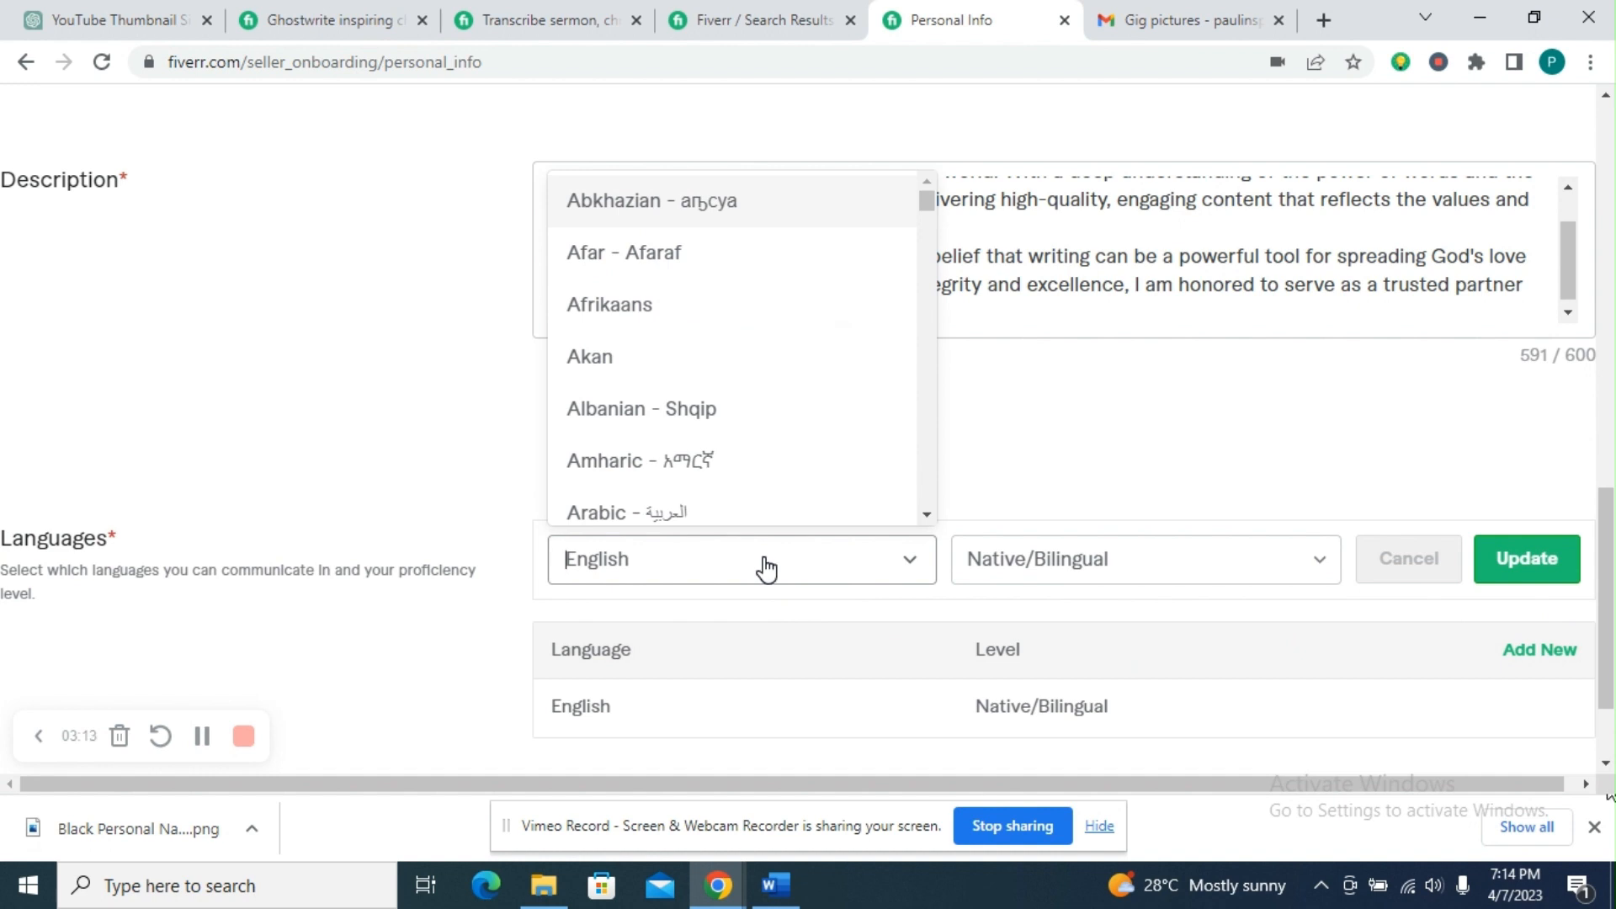
{"action": "left_click", "coordinate": [675, 570]}
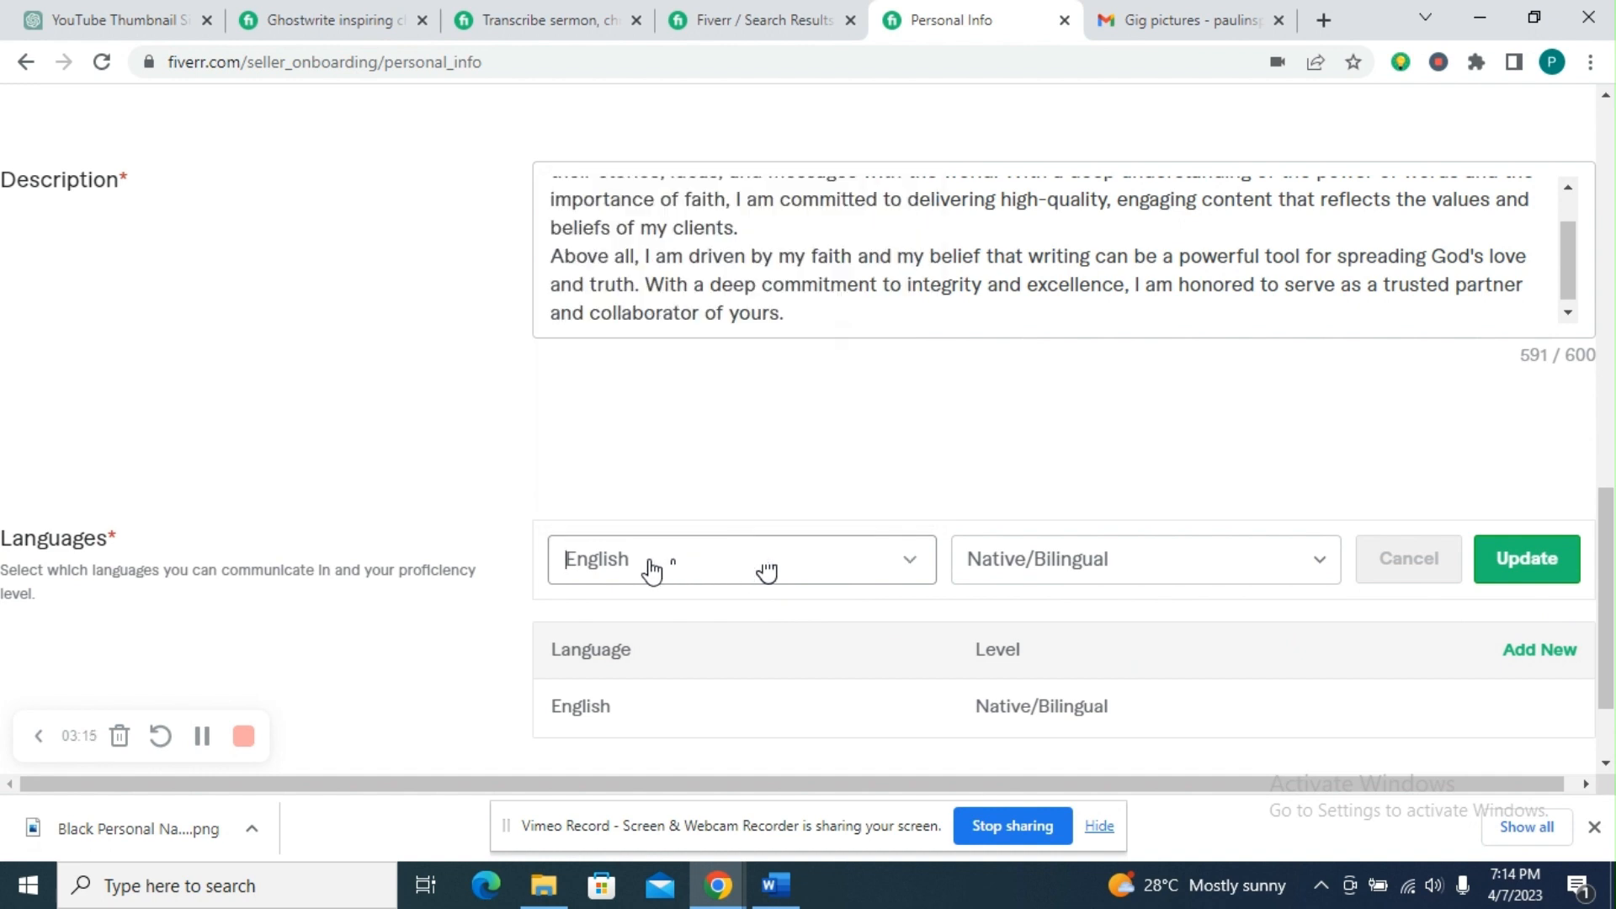
{"action": "left_click", "coordinate": [651, 571]}
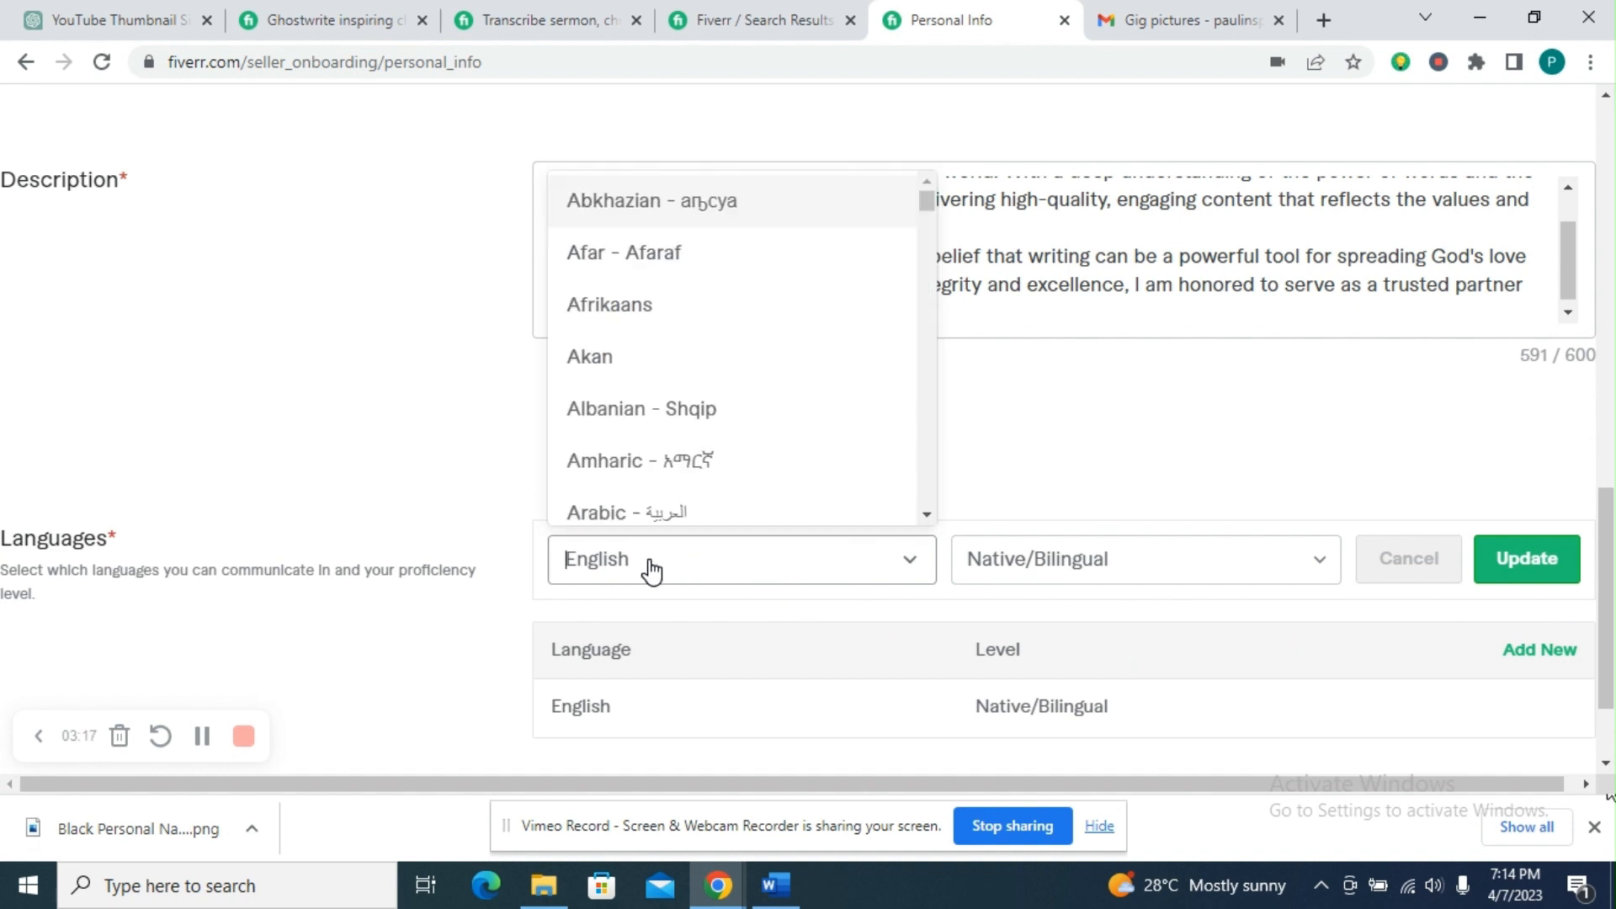
{"action": "type", "text": "n"}
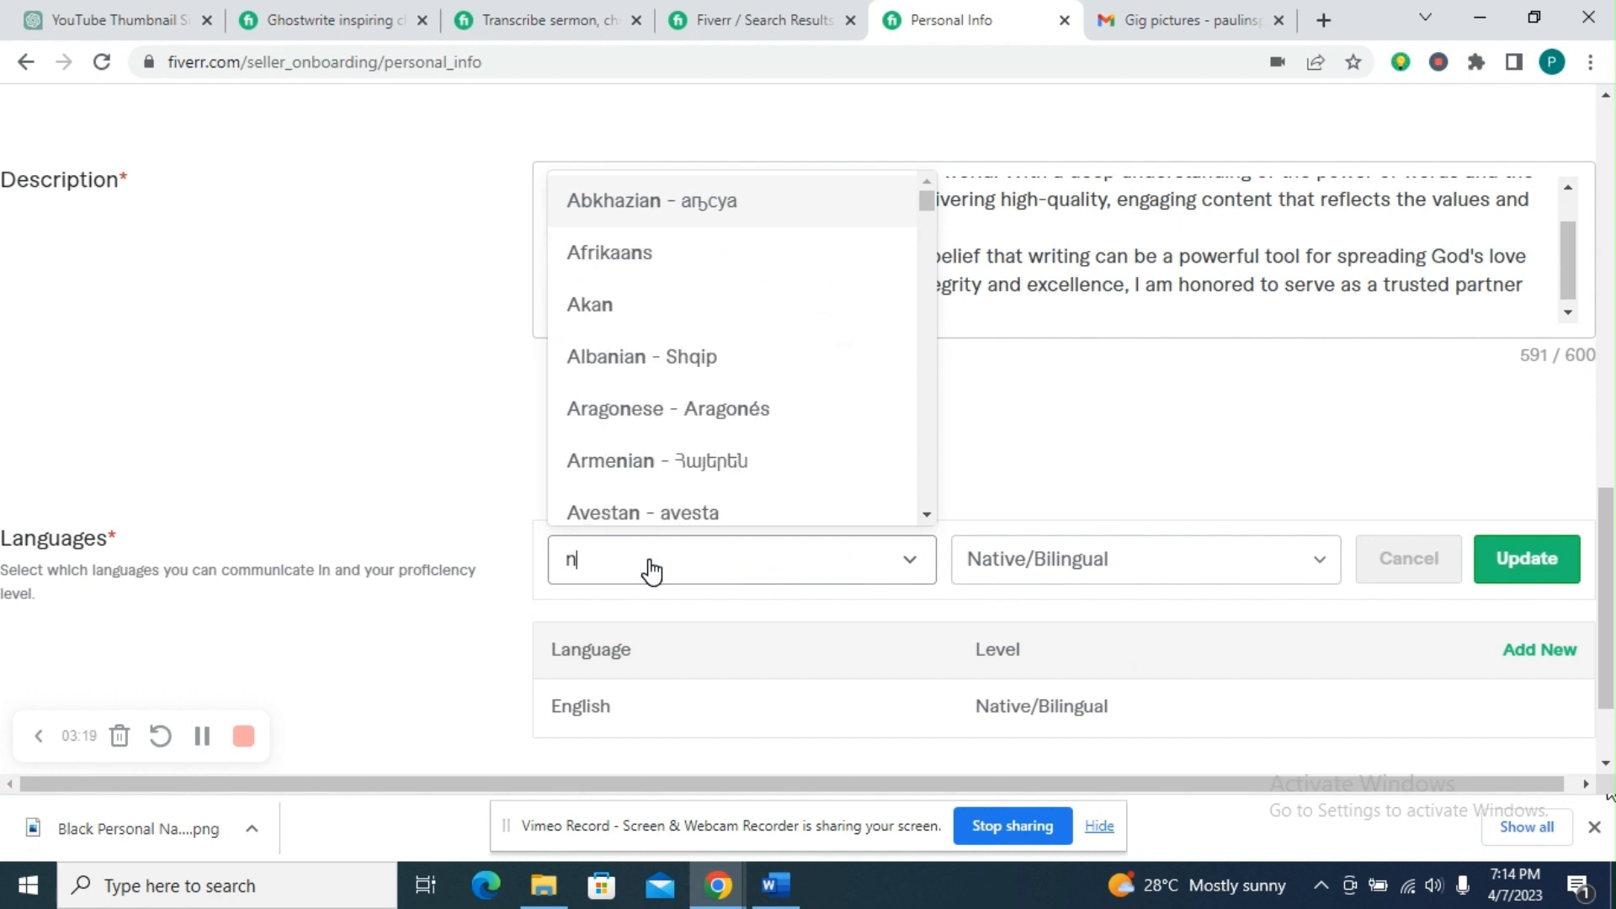
{"action": "type", "text": "ig"}
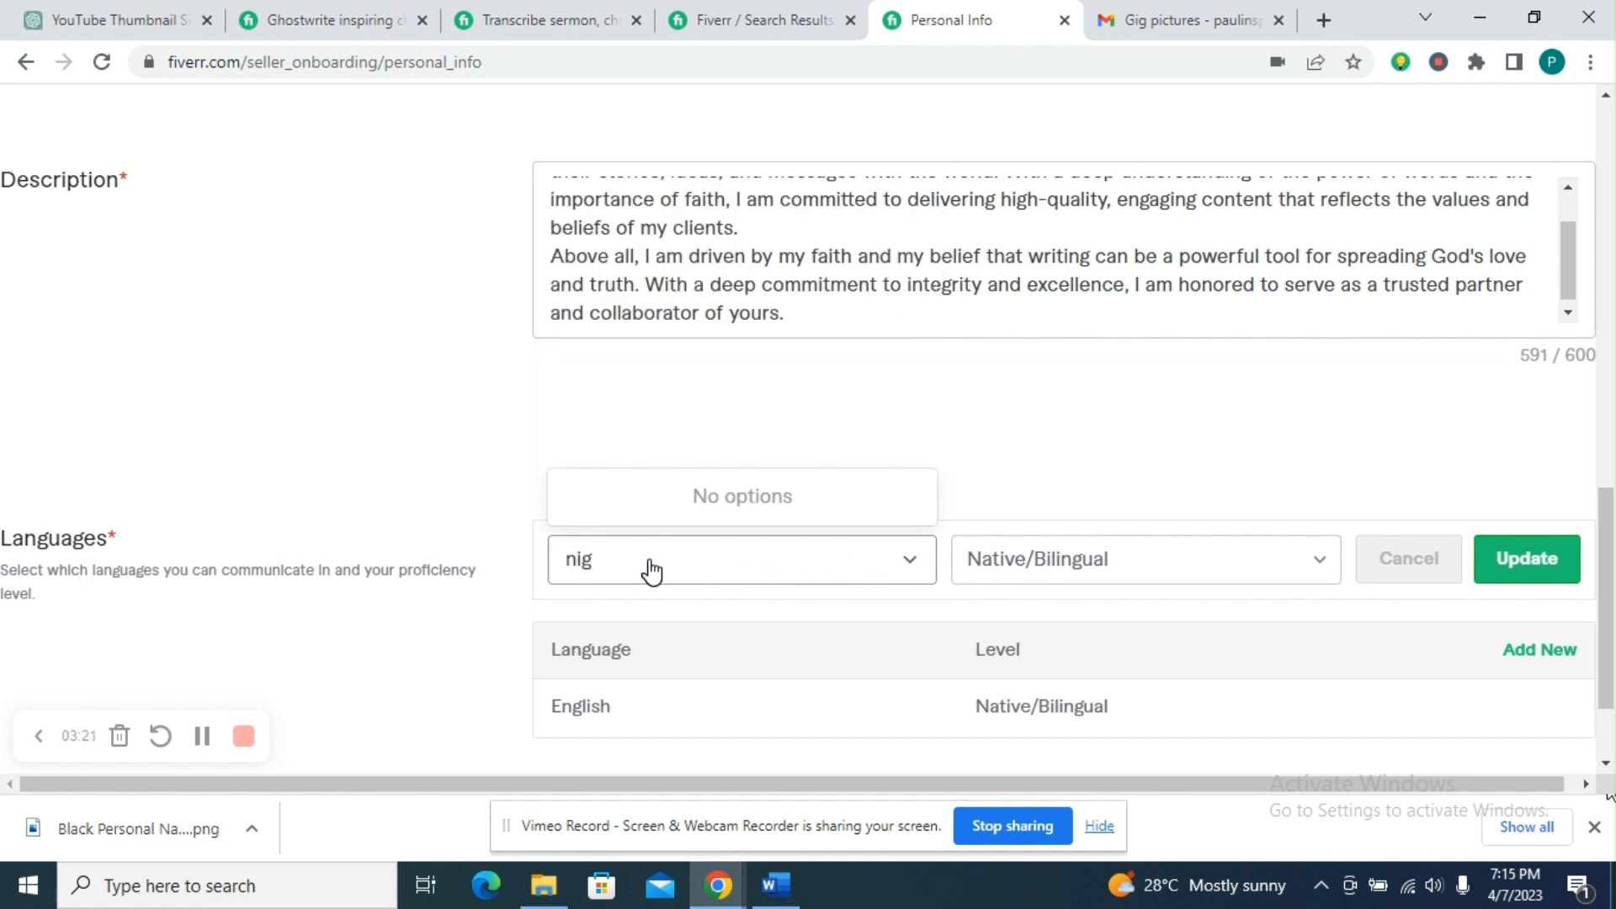
{"action": "key", "text": "BackSpace"}
{"action": "key", "text": "BackSpace"}
{"action": "key", "text": "BackSpace"}
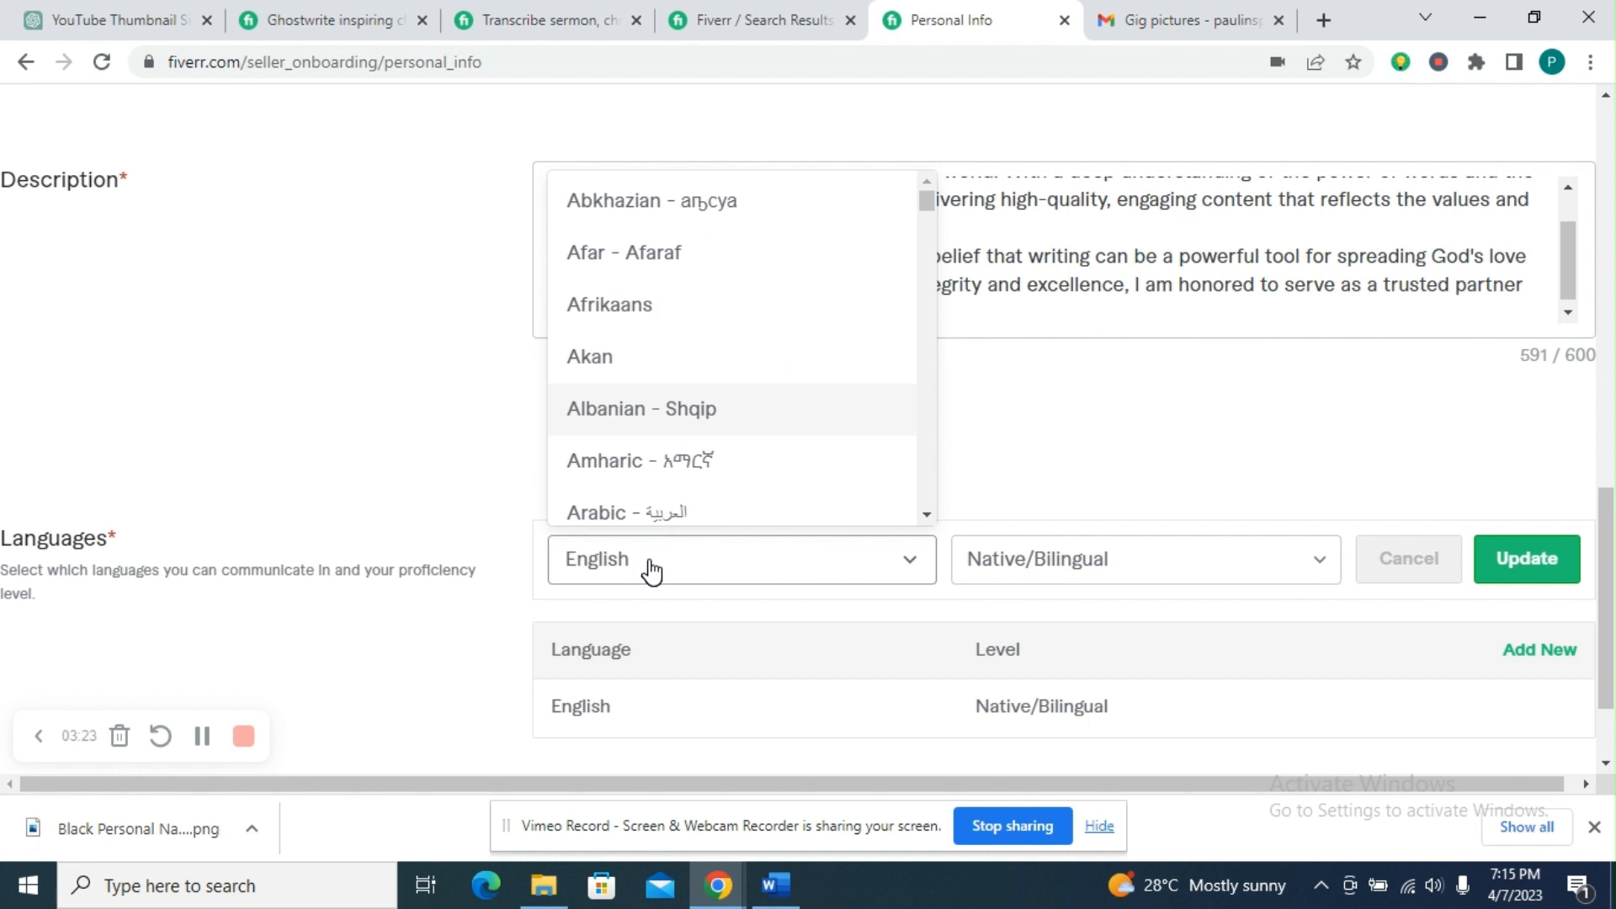
{"action": "type", "text": "fr"}
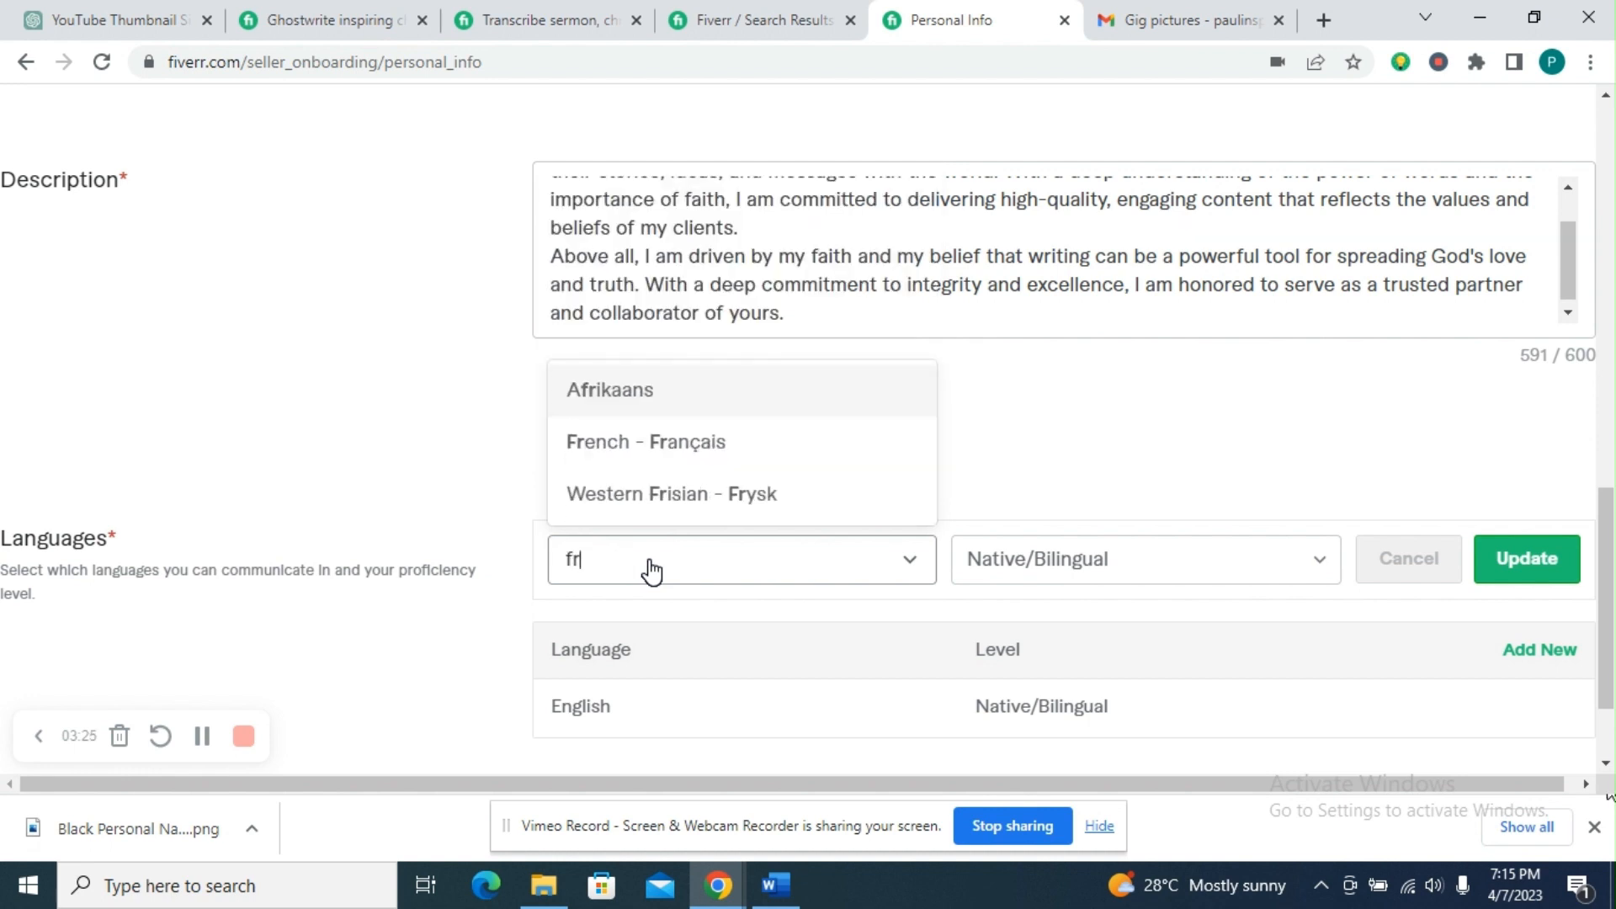
{"action": "left_click", "coordinate": [661, 446]}
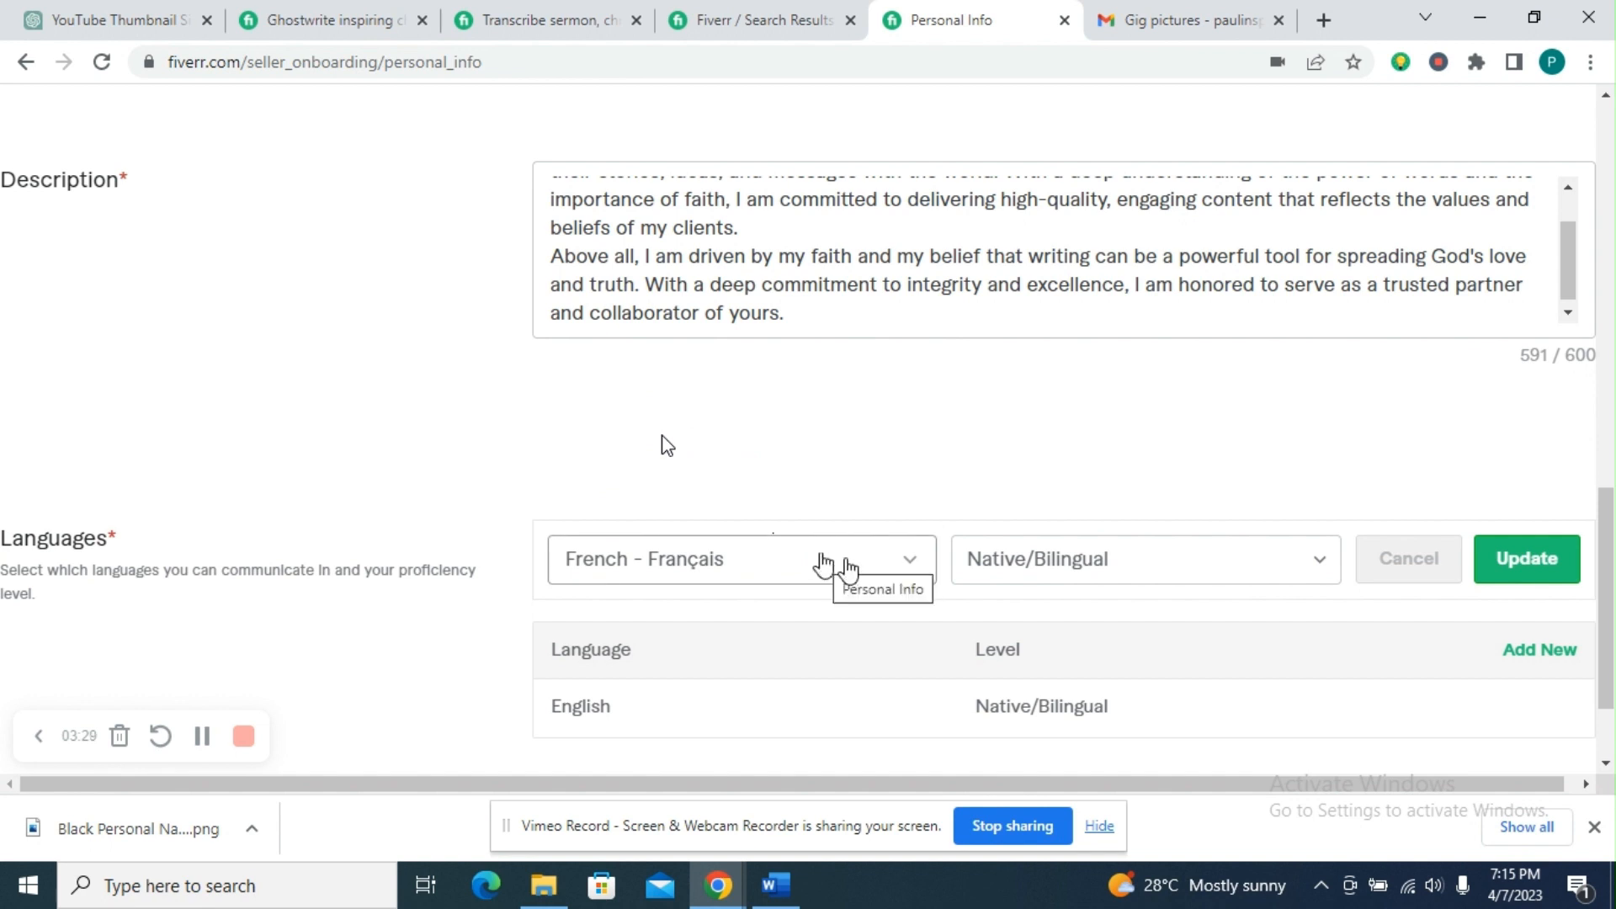
{"action": "left_click", "coordinate": [1202, 557]}
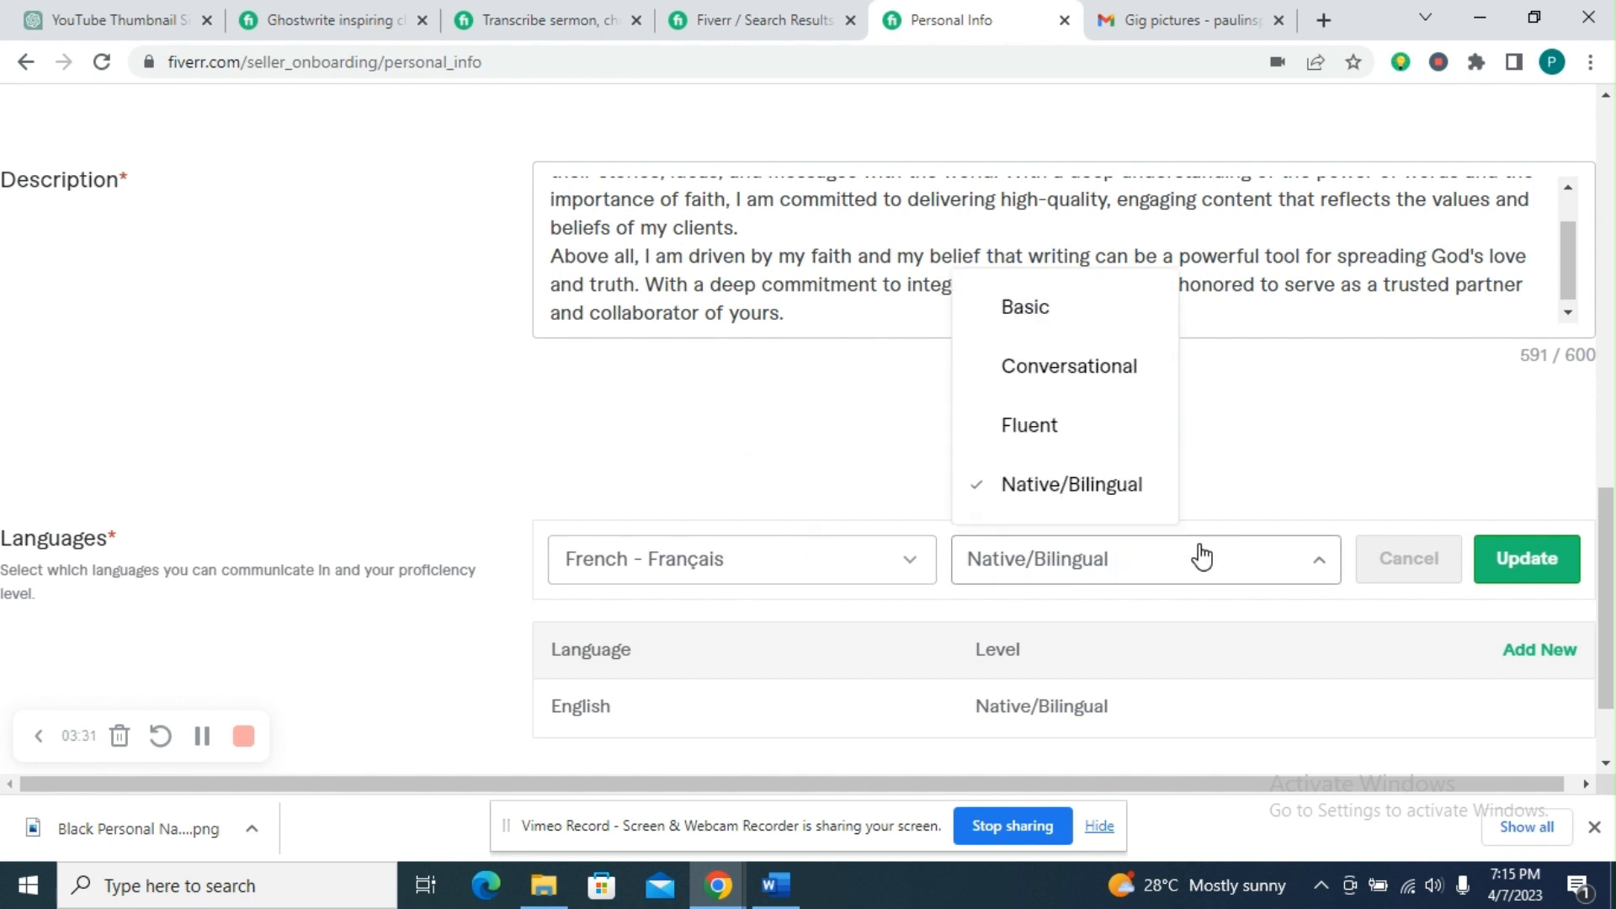
{"action": "left_click", "coordinate": [1092, 389]}
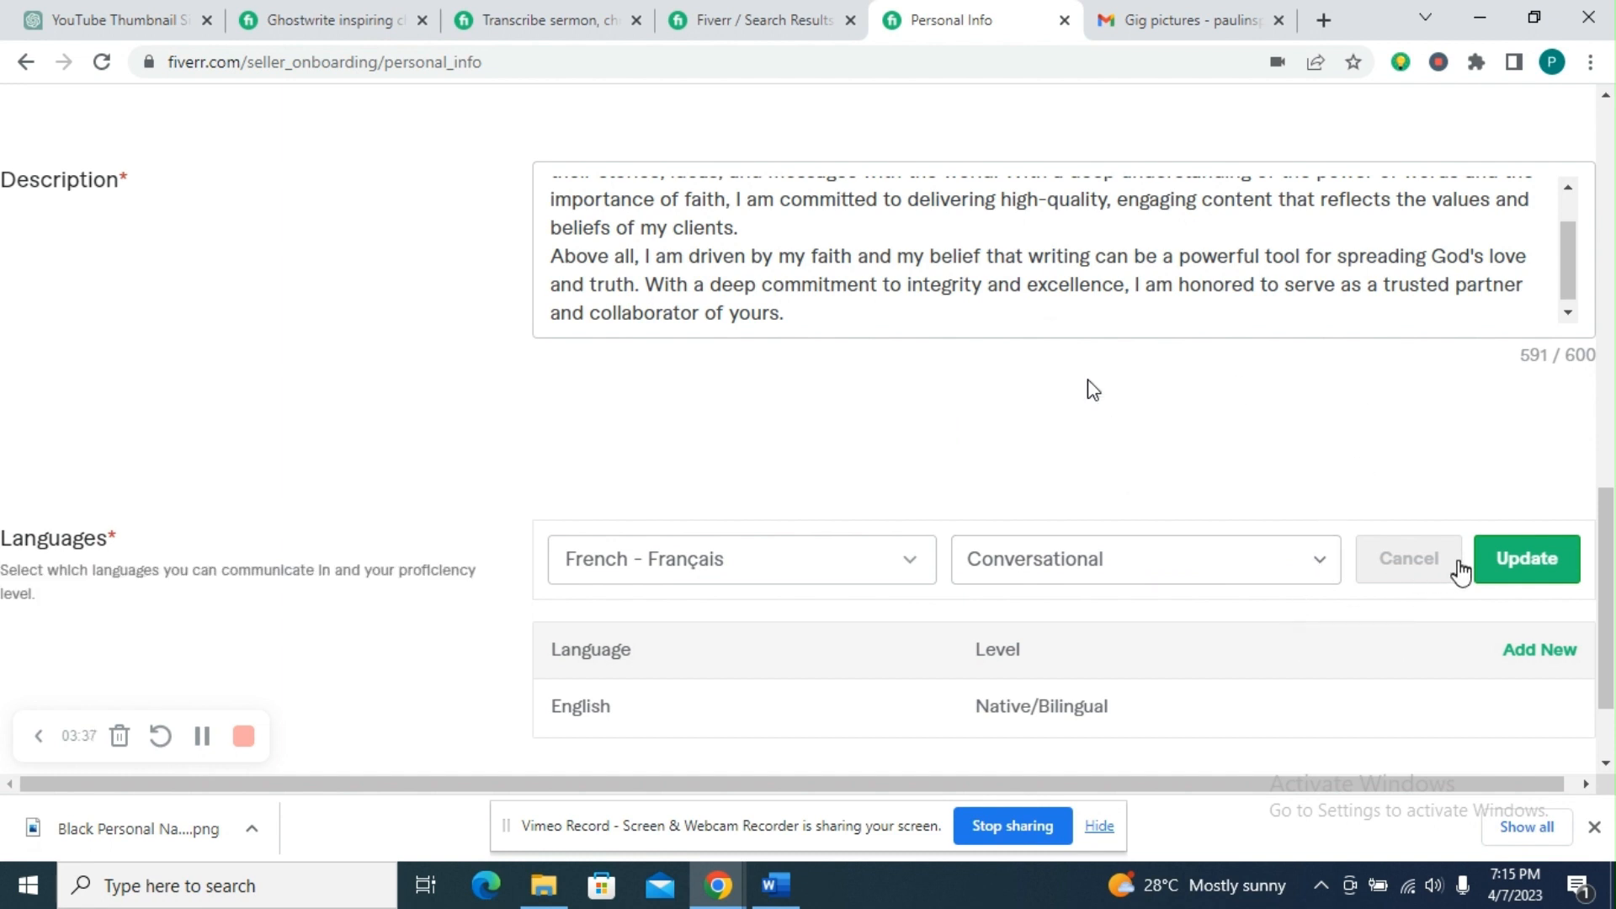
{"action": "left_click", "coordinate": [1507, 570]}
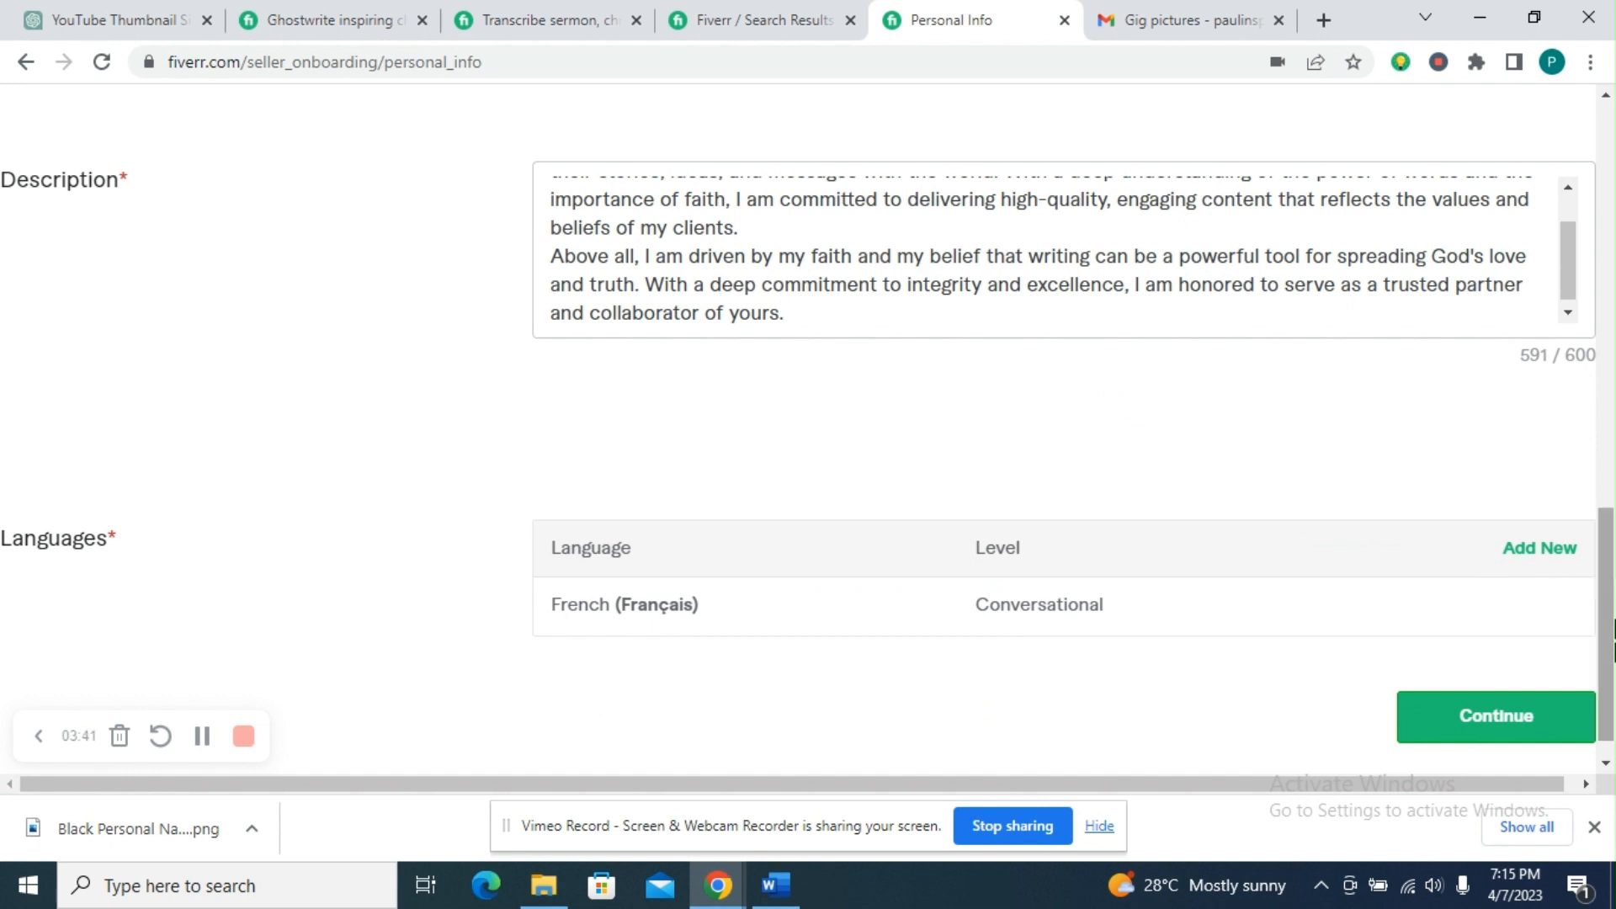
Step: Add English at Native/Bilingual level alongside French, then continue to the Professional Info step
{"action": "left_click", "coordinate": [1607, 768]}
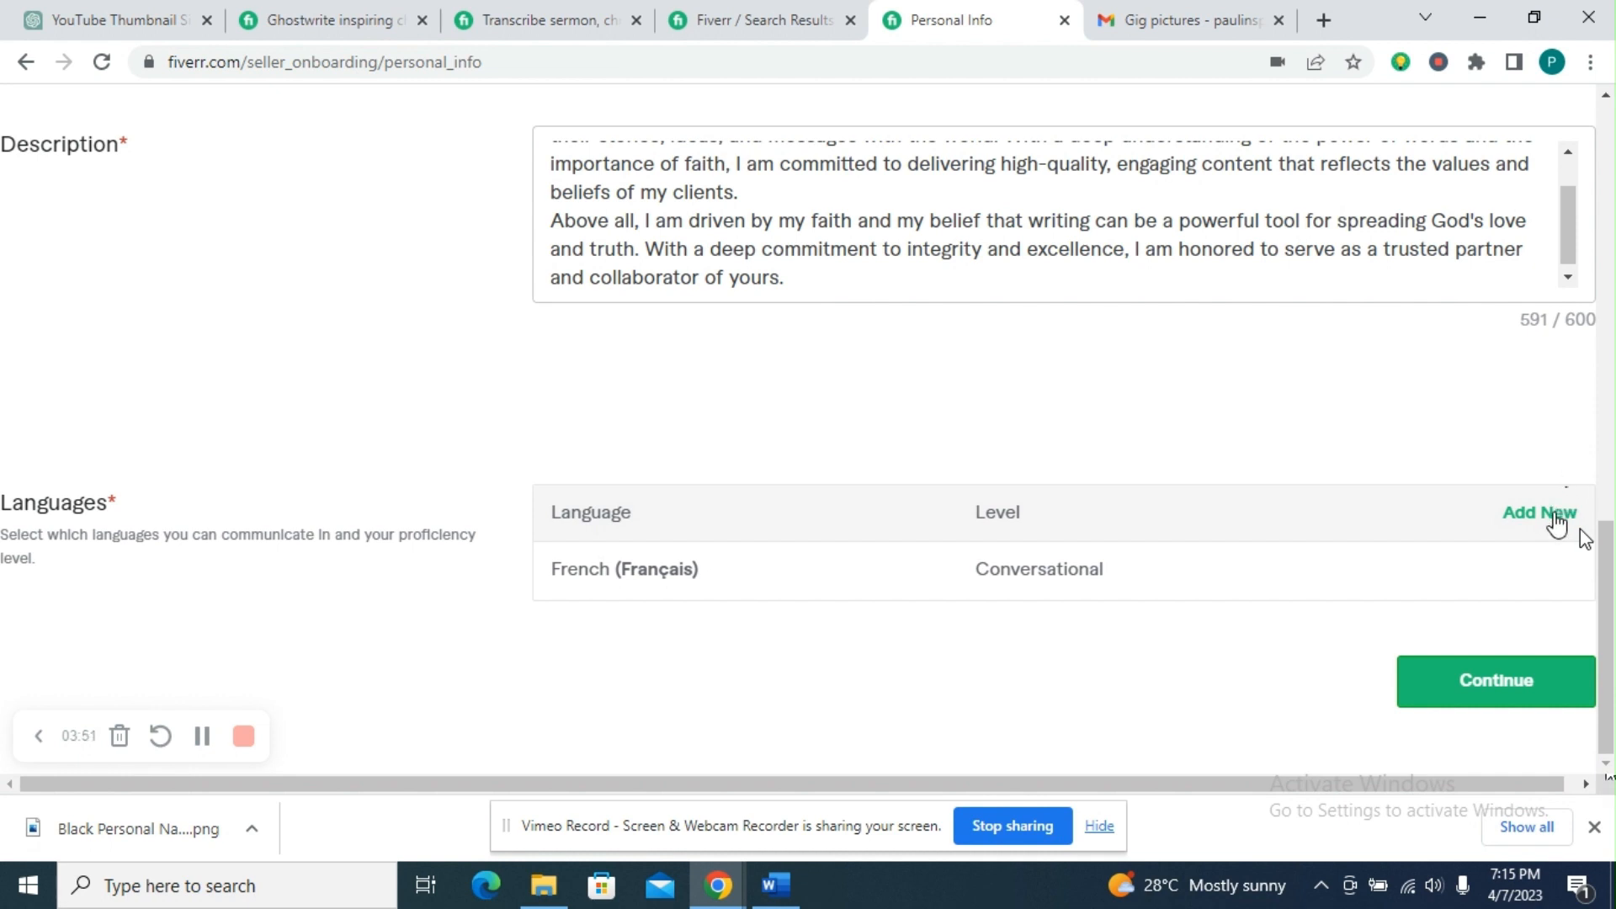
{"action": "left_click", "coordinate": [1556, 515]}
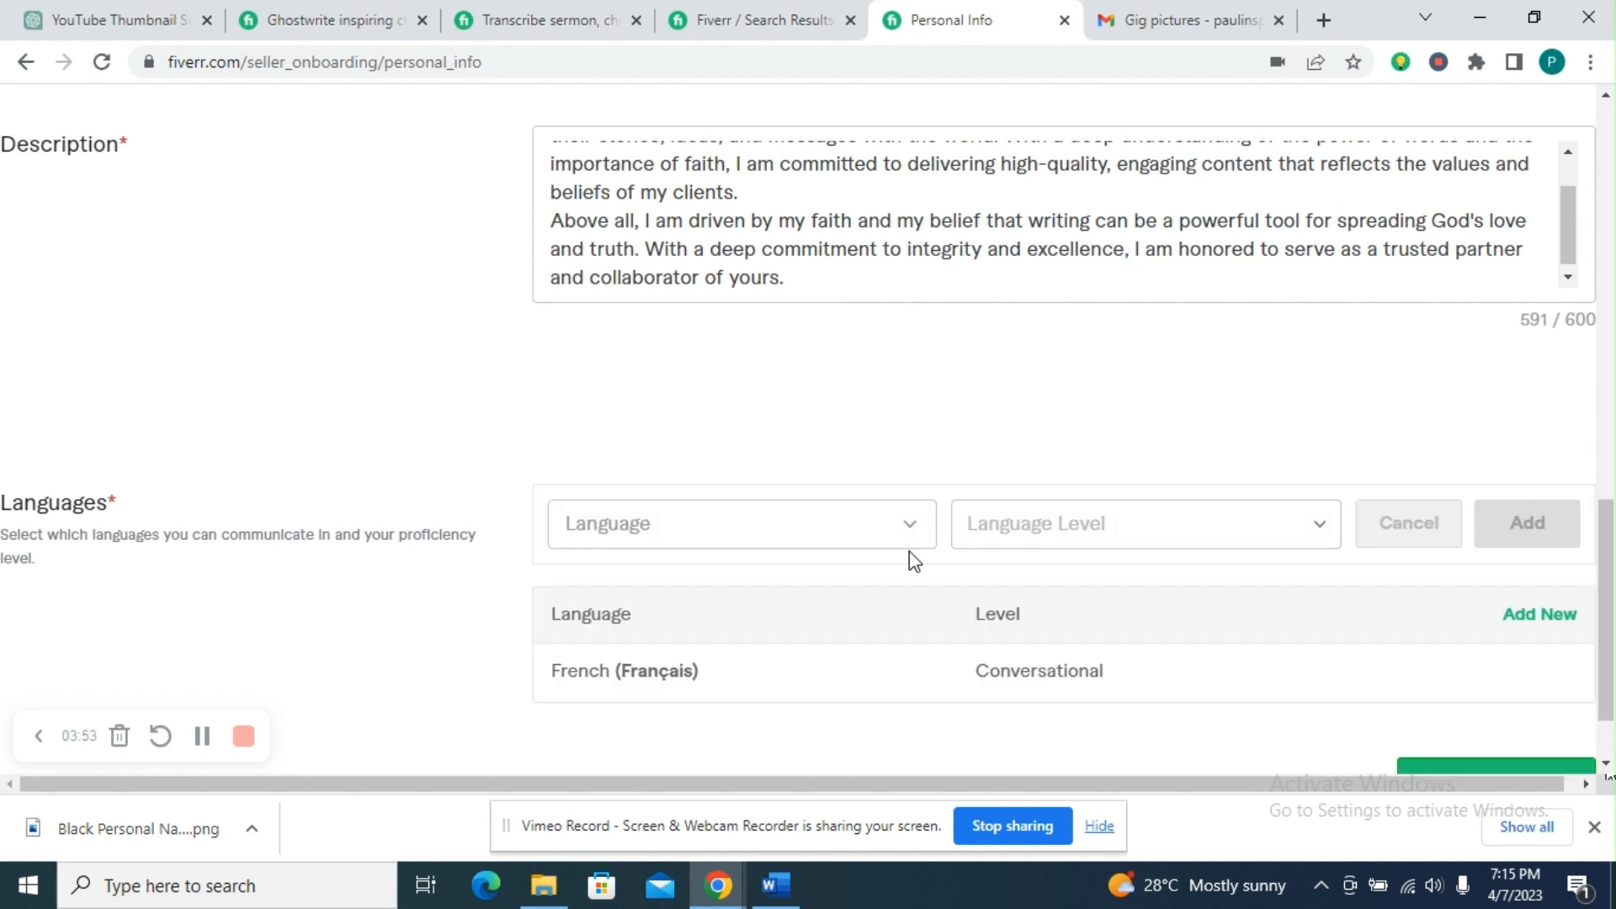
{"action": "left_click", "coordinate": [792, 542]}
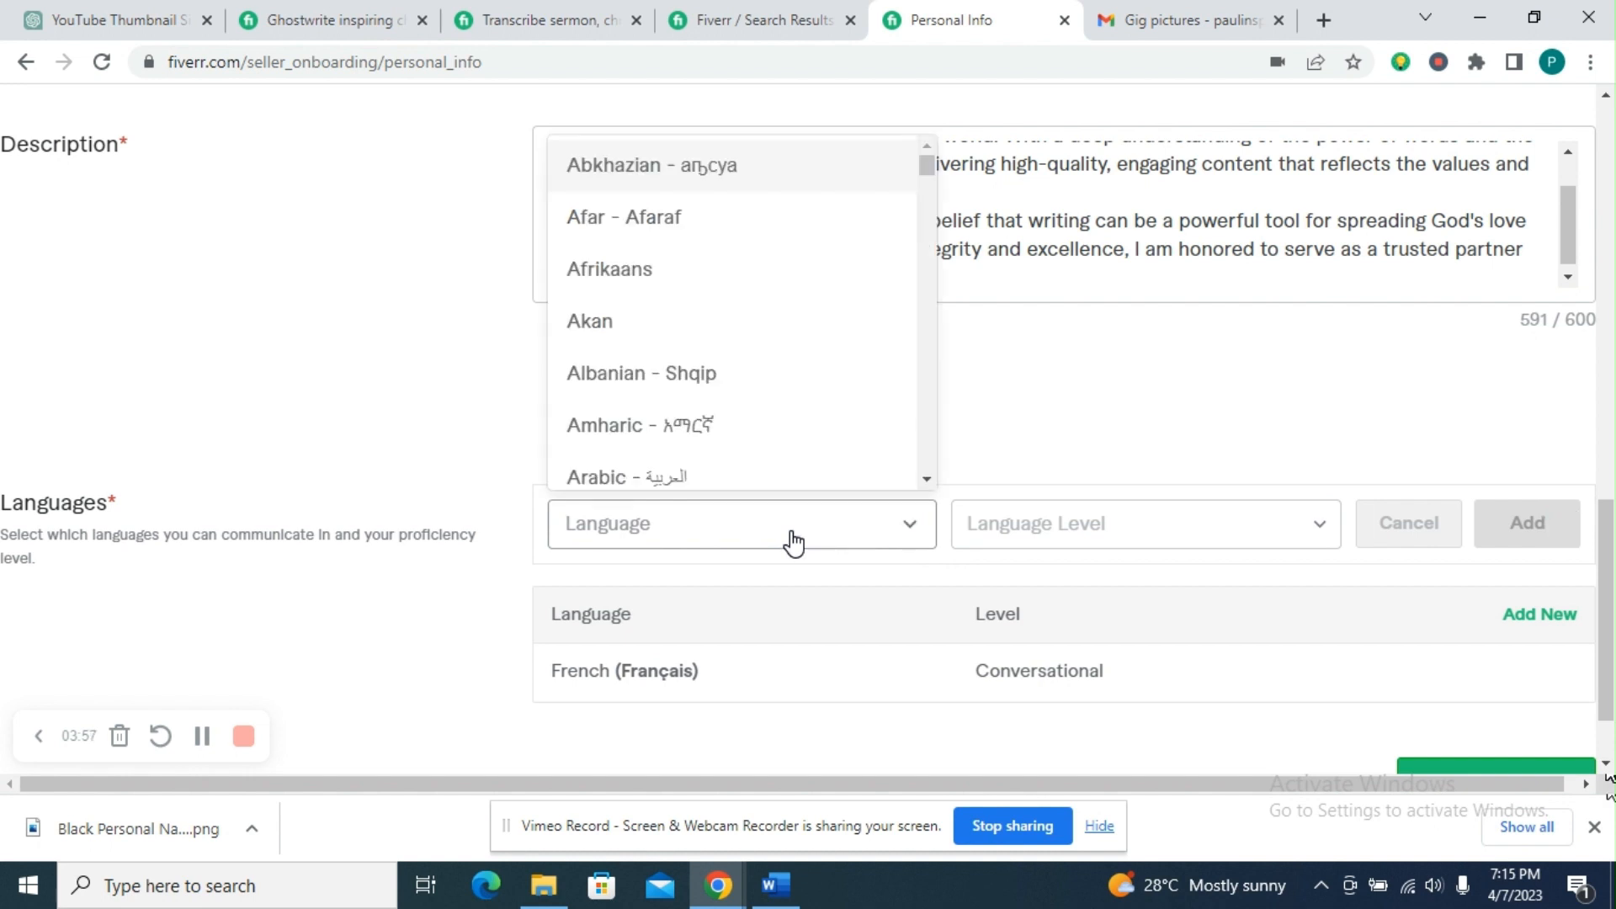
{"action": "type", "text": "en"}
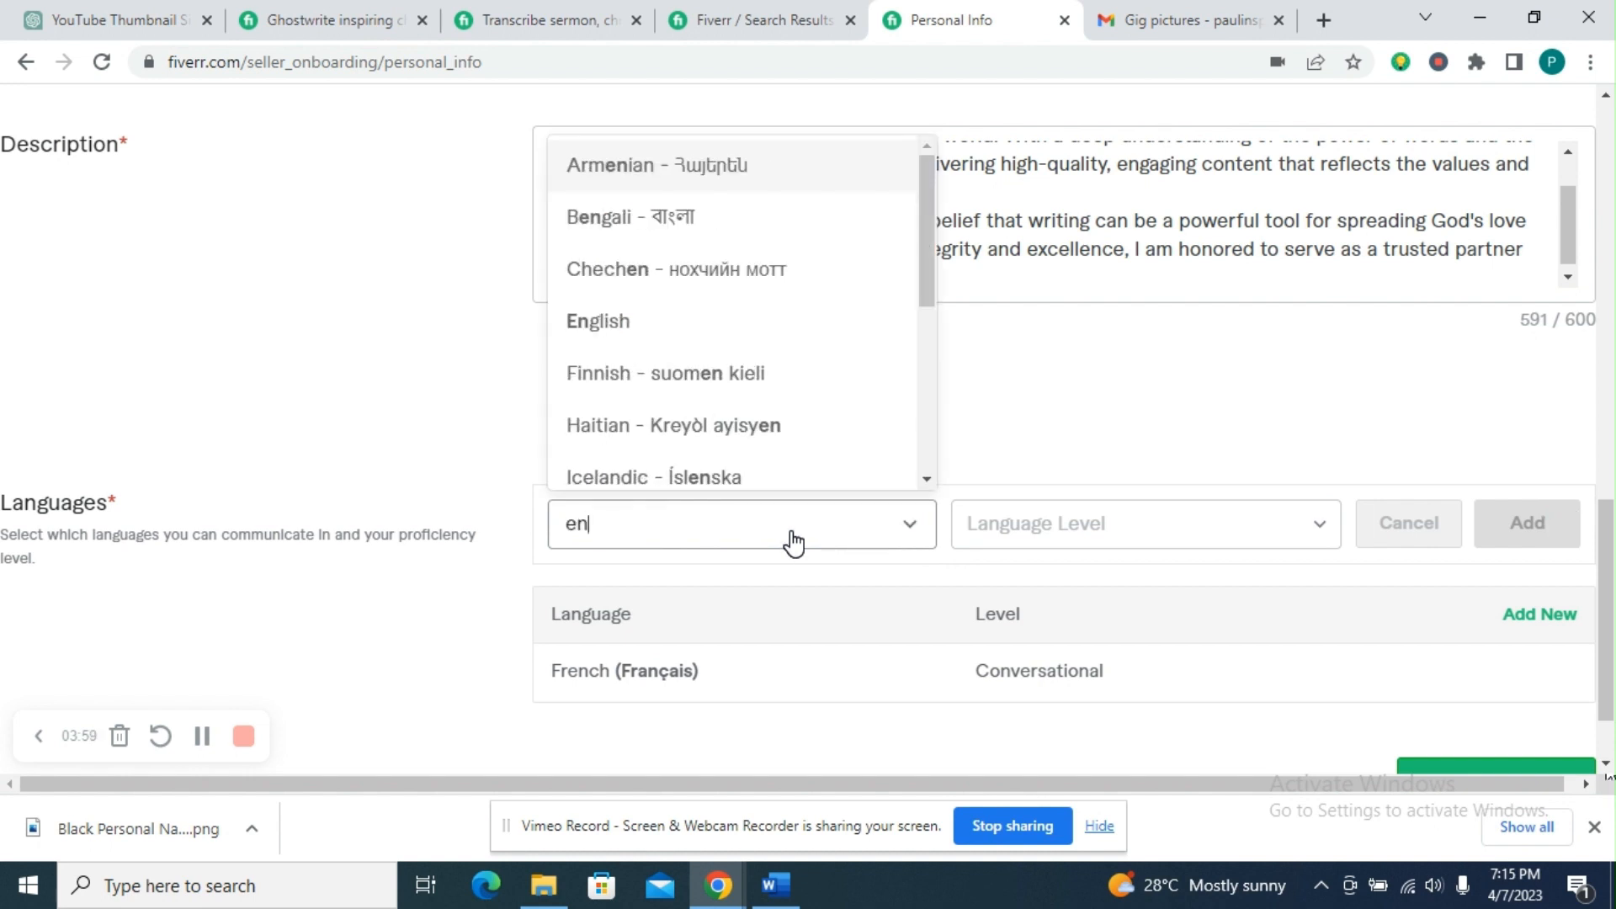
{"action": "left_click", "coordinate": [604, 330]}
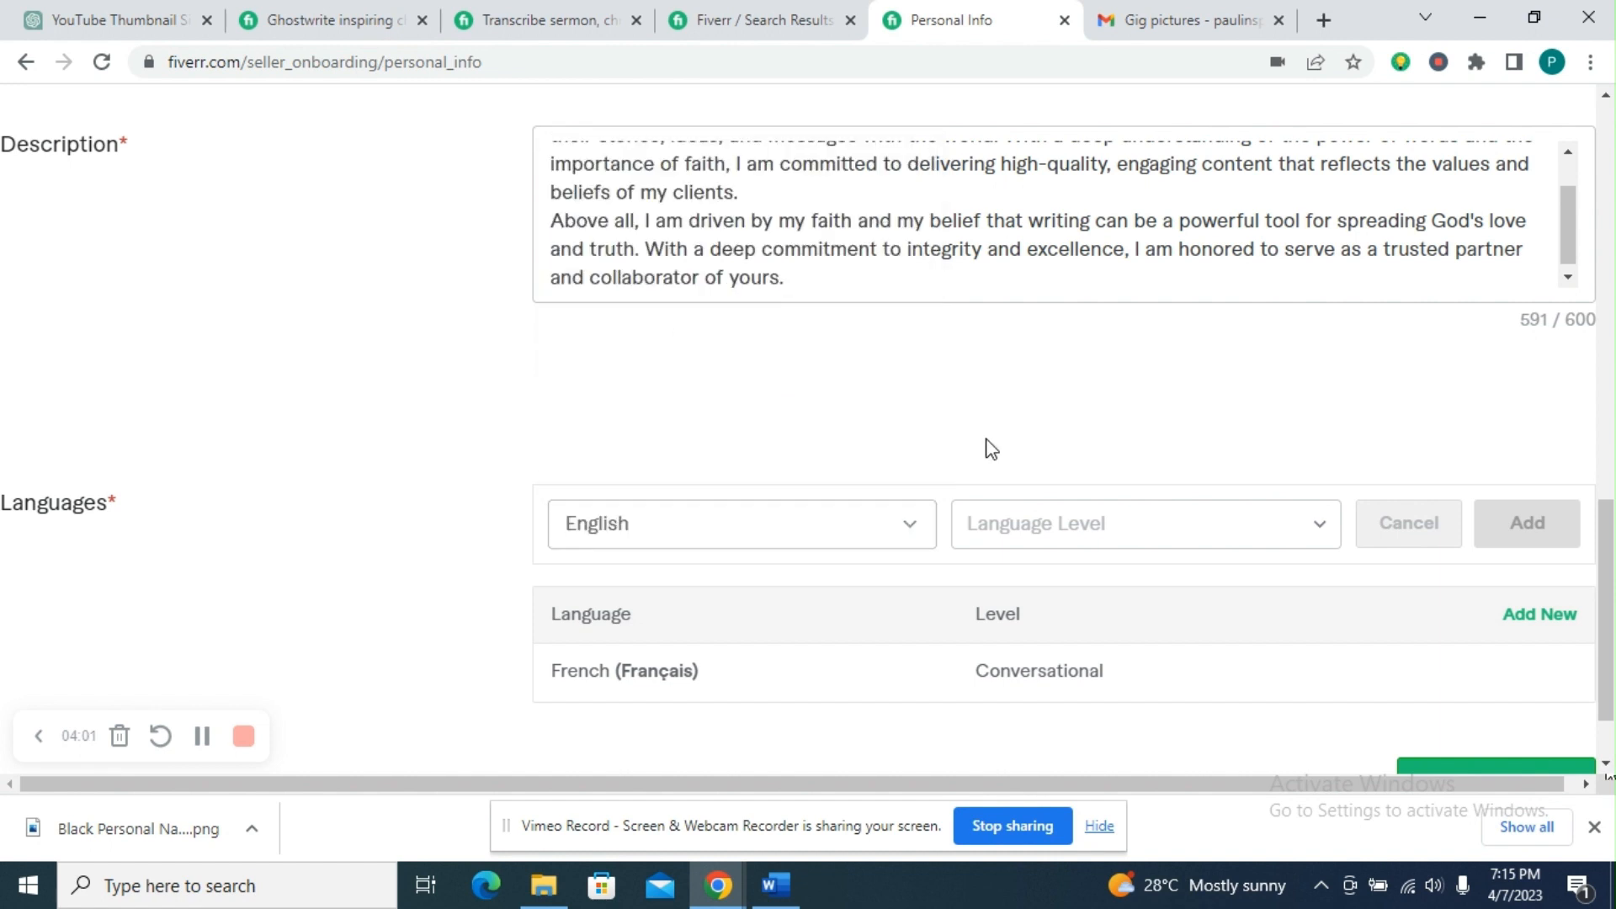
{"action": "left_click", "coordinate": [1208, 523]}
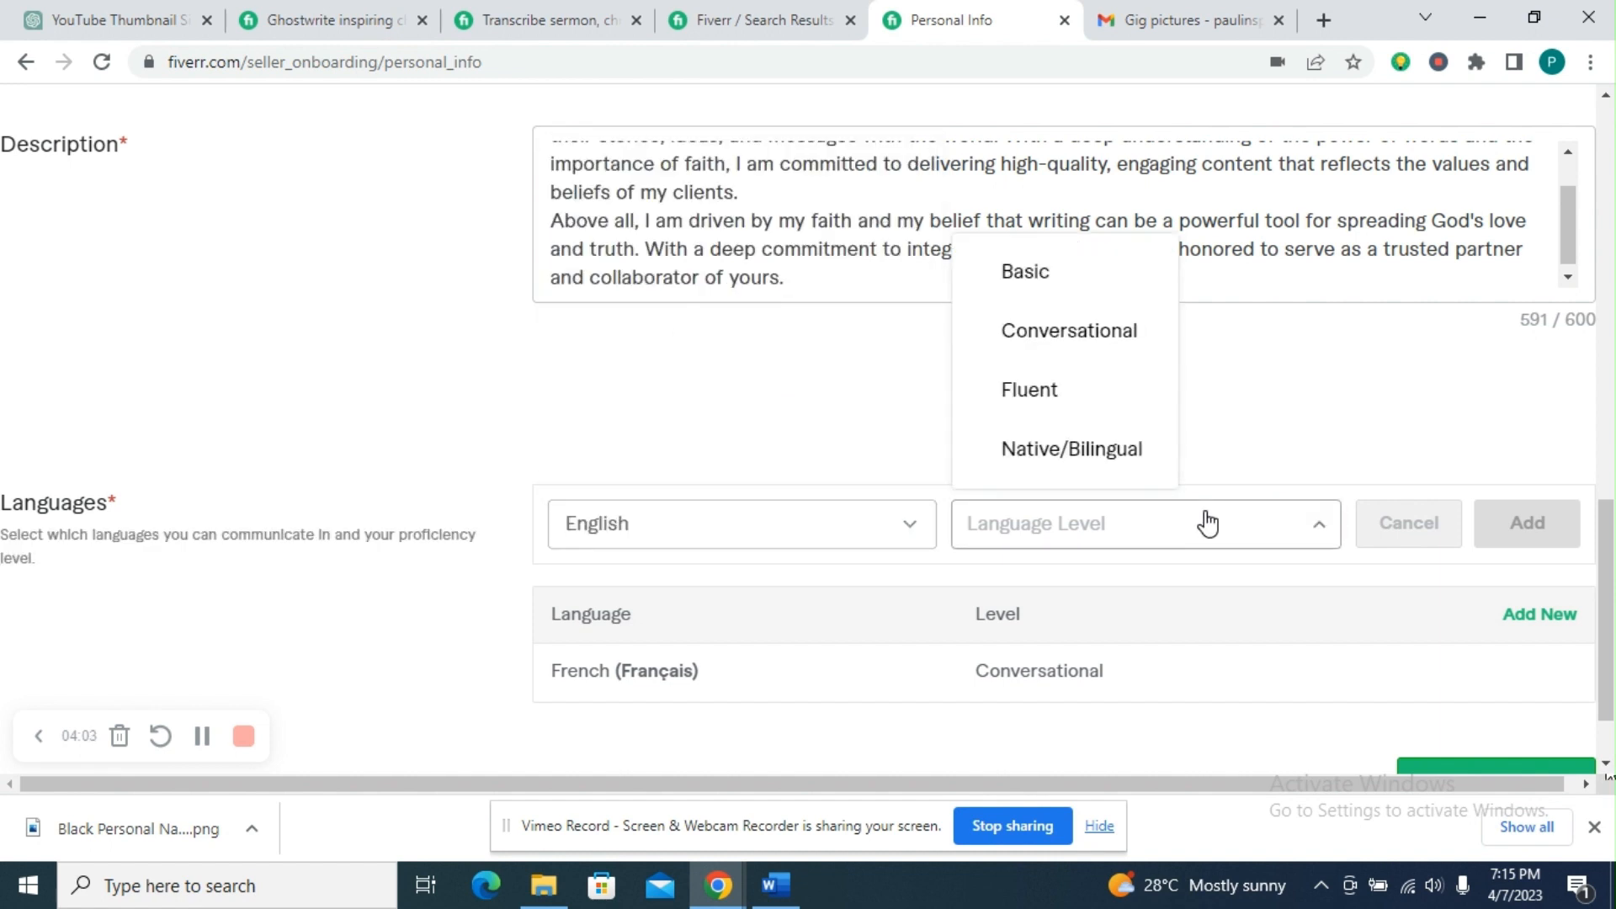
{"action": "left_click", "coordinate": [1109, 455]}
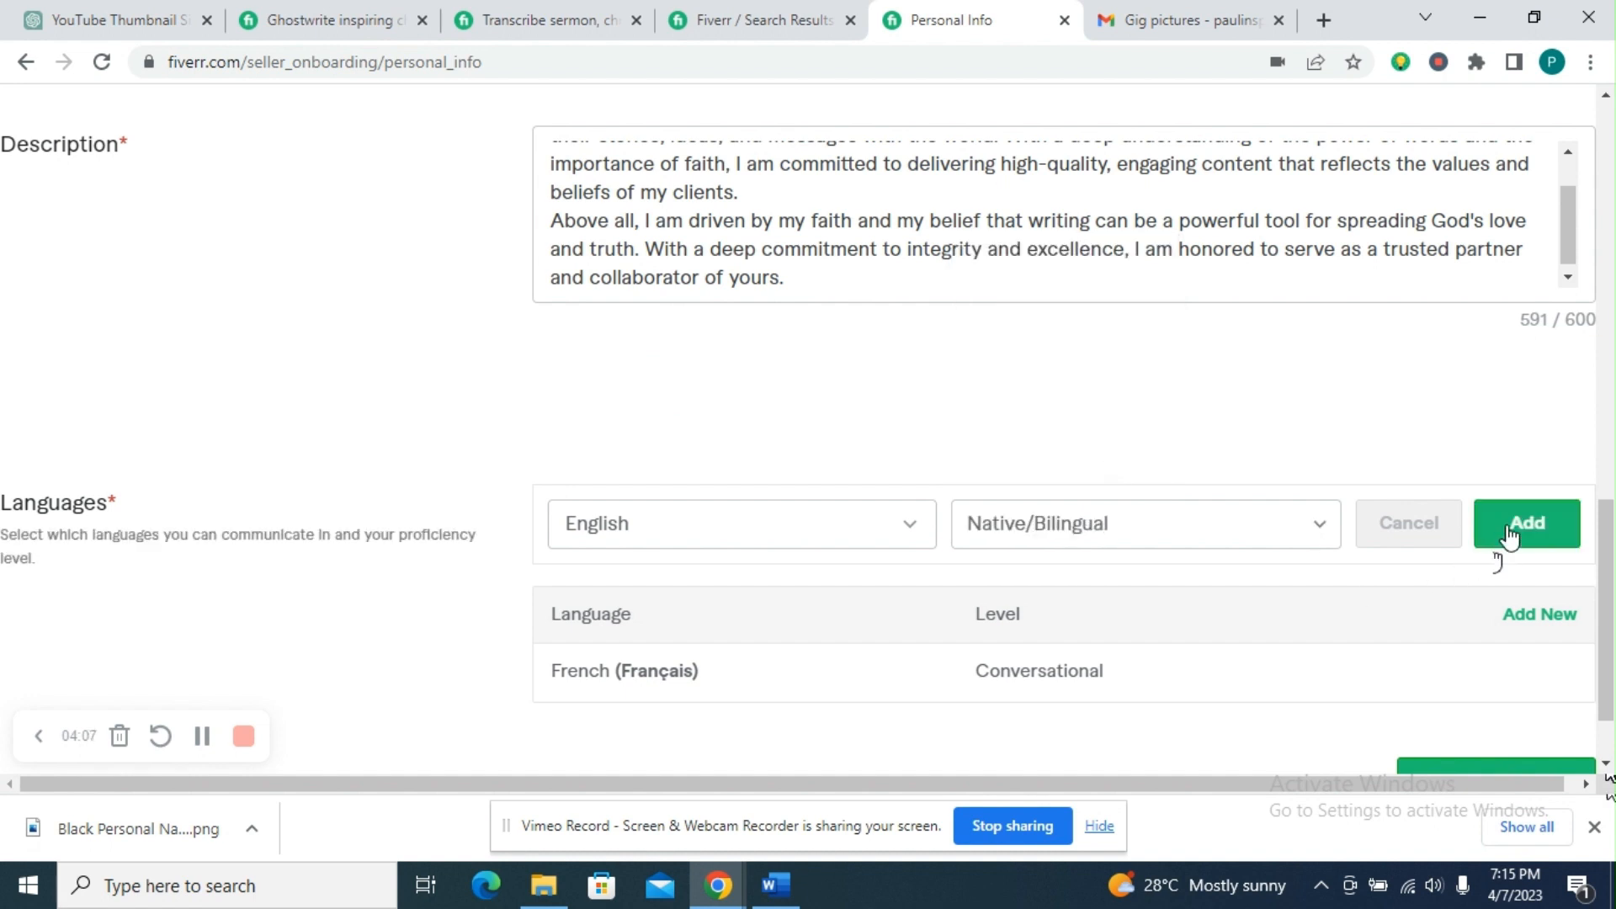
{"action": "left_click", "coordinate": [1507, 543]}
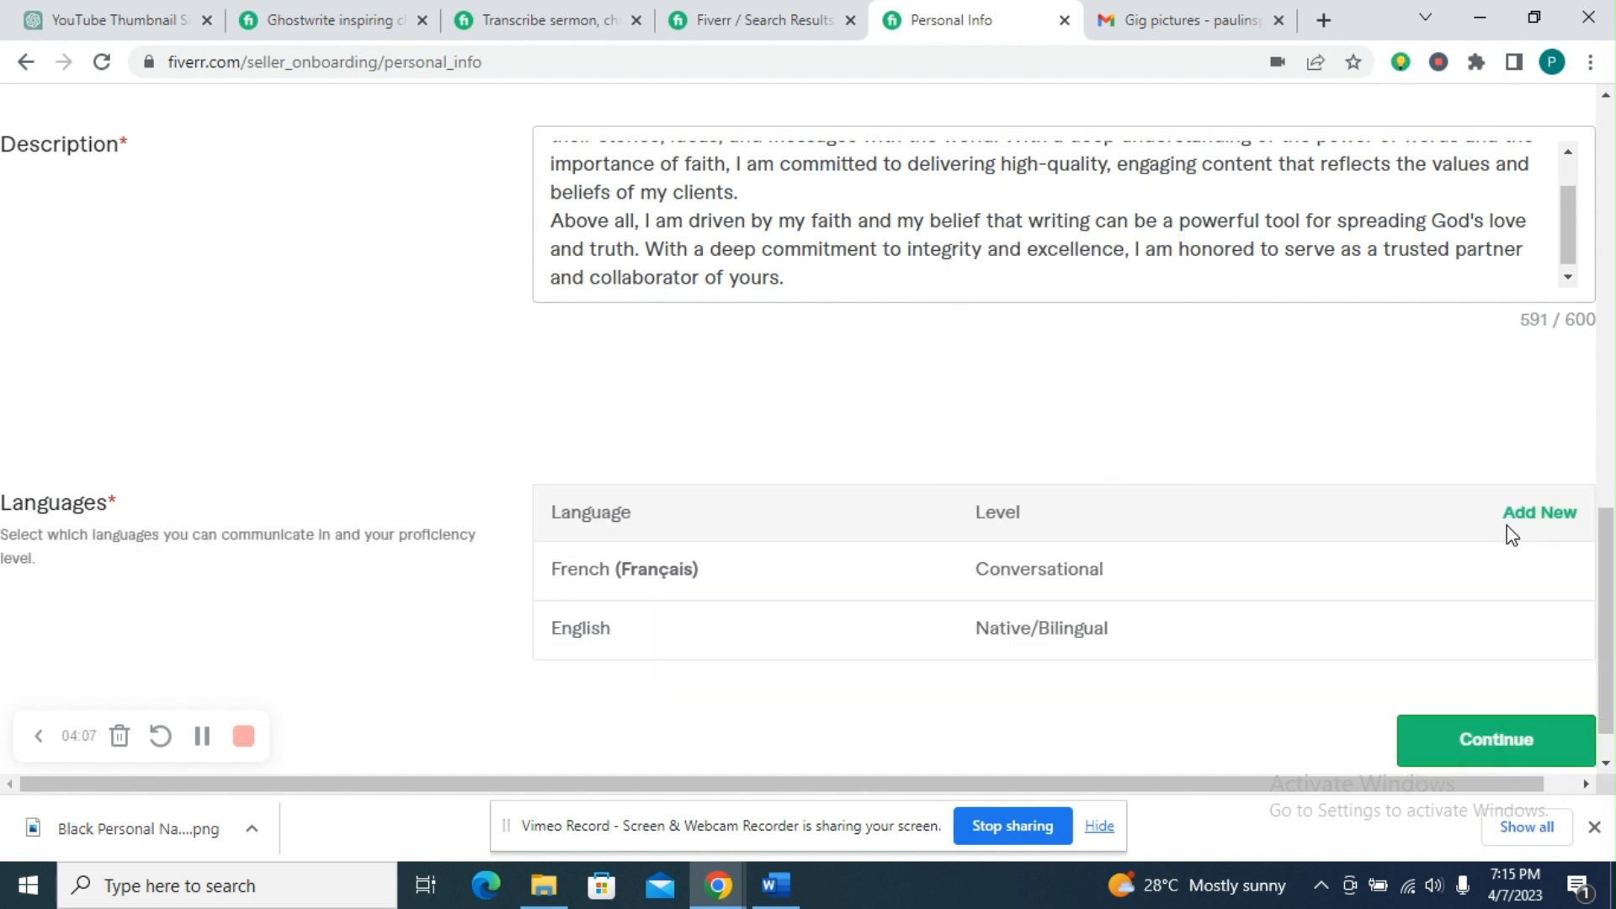
{"action": "left_click", "coordinate": [1470, 748]}
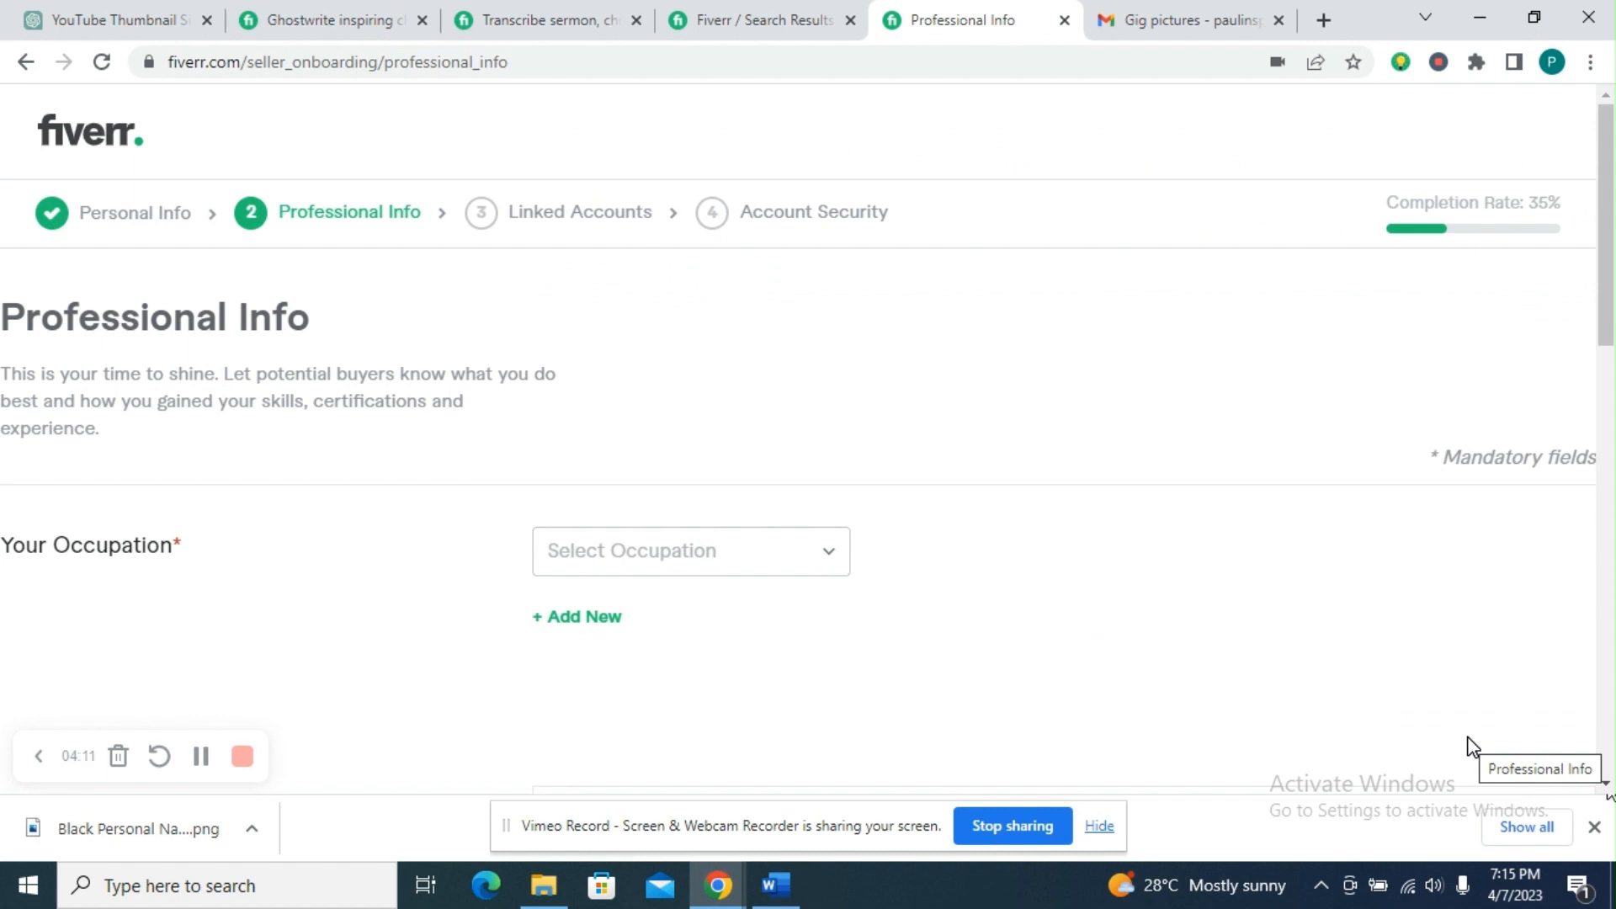
Step: Set the occupation to Writing & Translation from 2020 to 2023, ticking Book & eBook Writing
{"action": "left_click", "coordinate": [813, 576]}
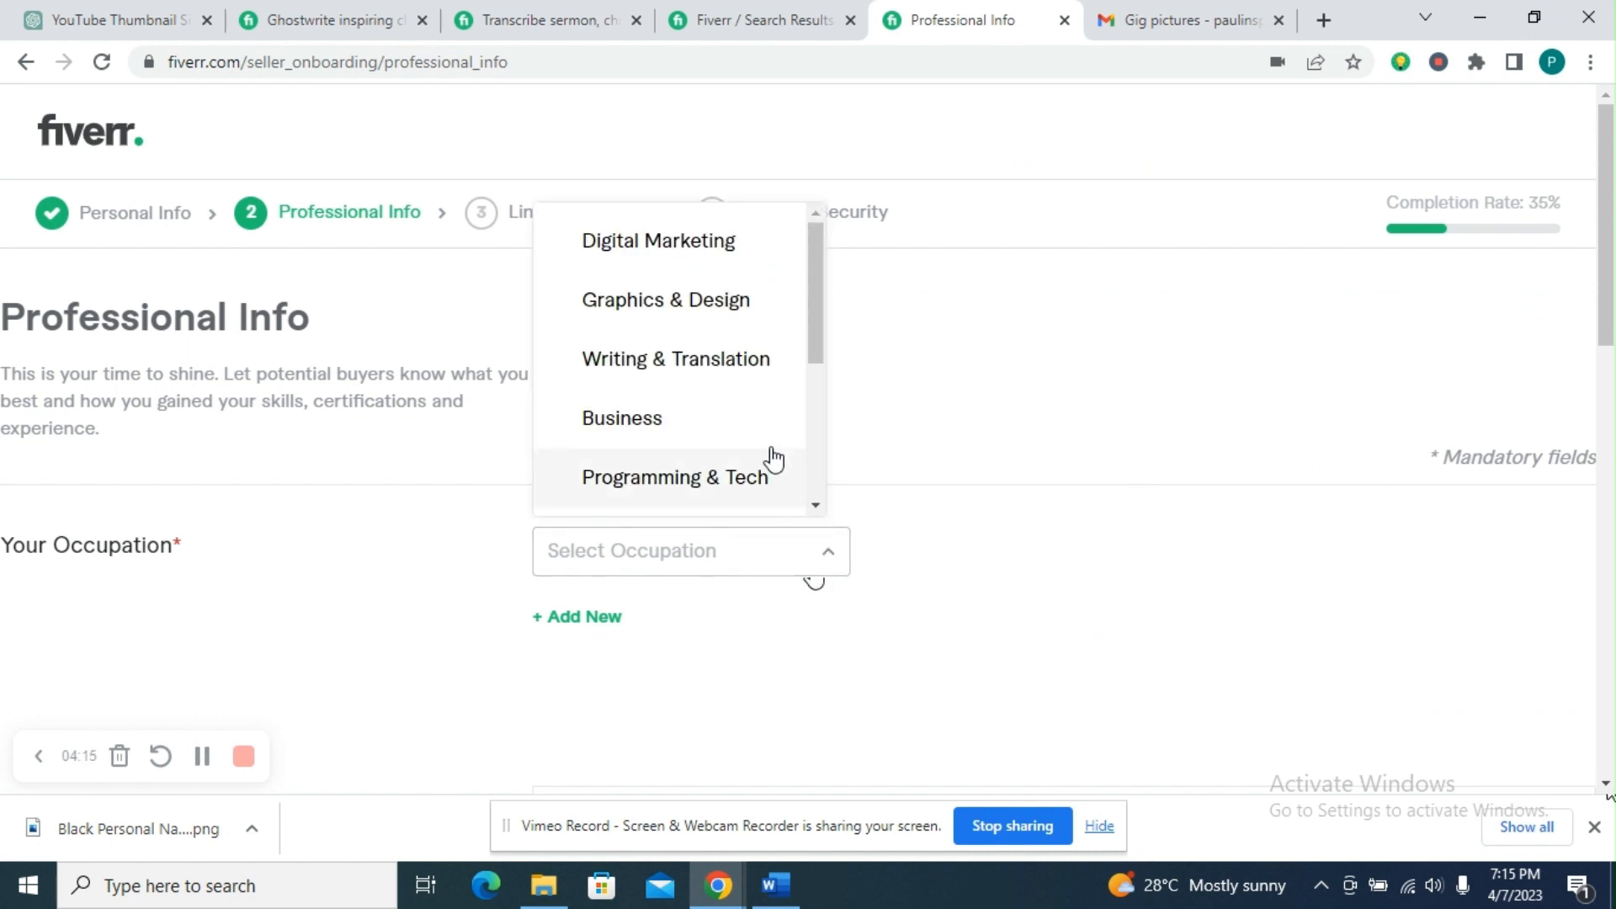
{"action": "left_click", "coordinate": [731, 387]}
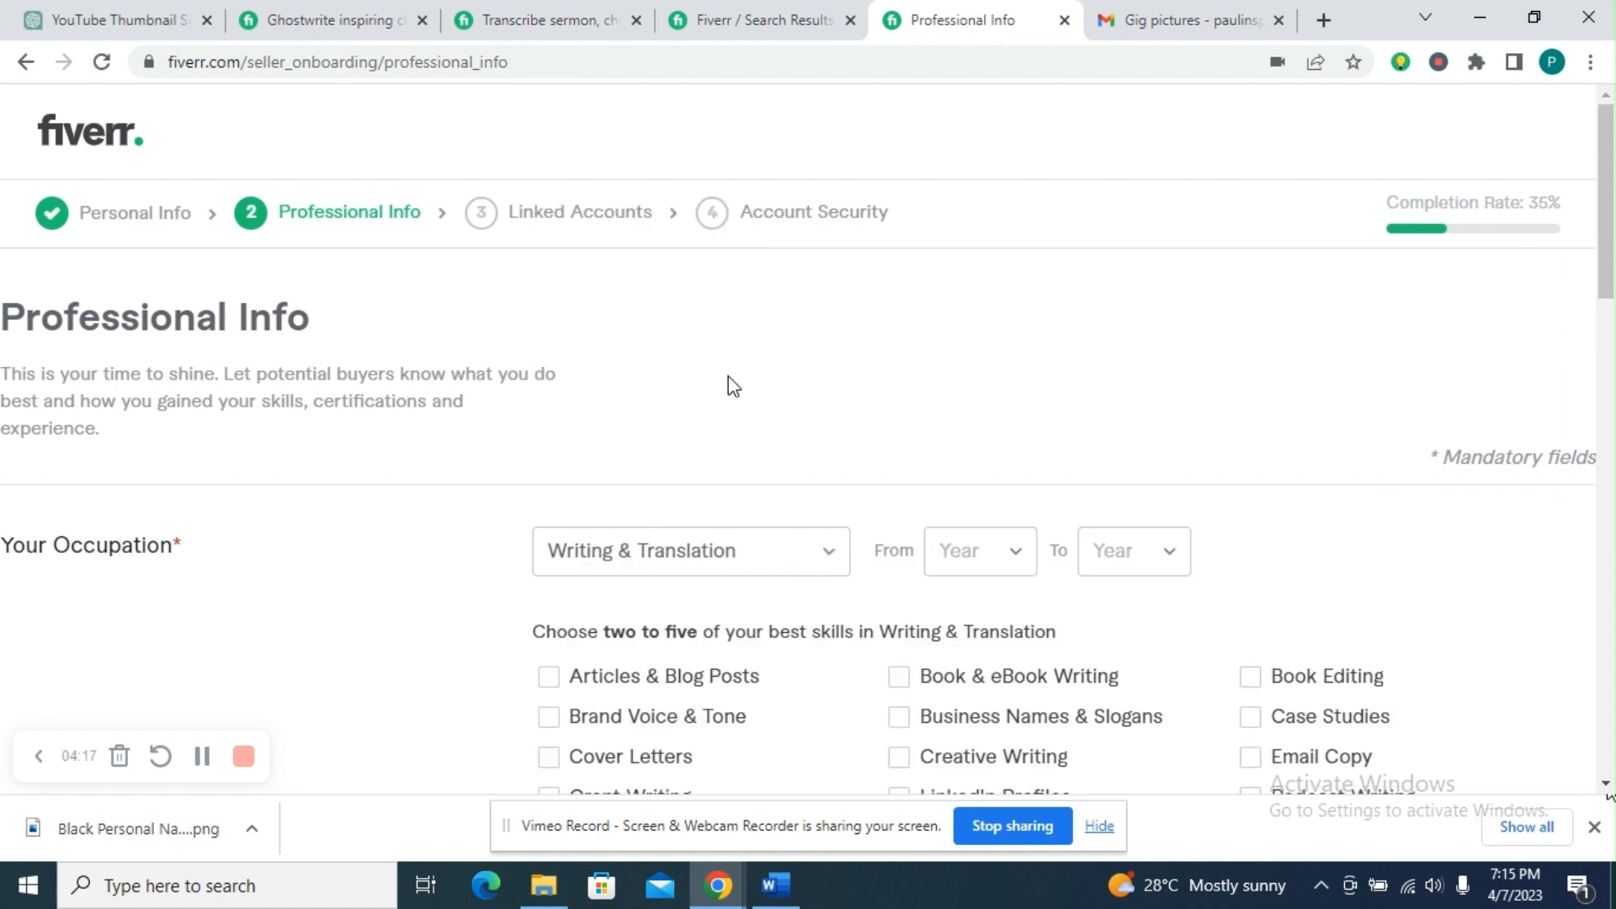
{"action": "left_click", "coordinate": [947, 678]}
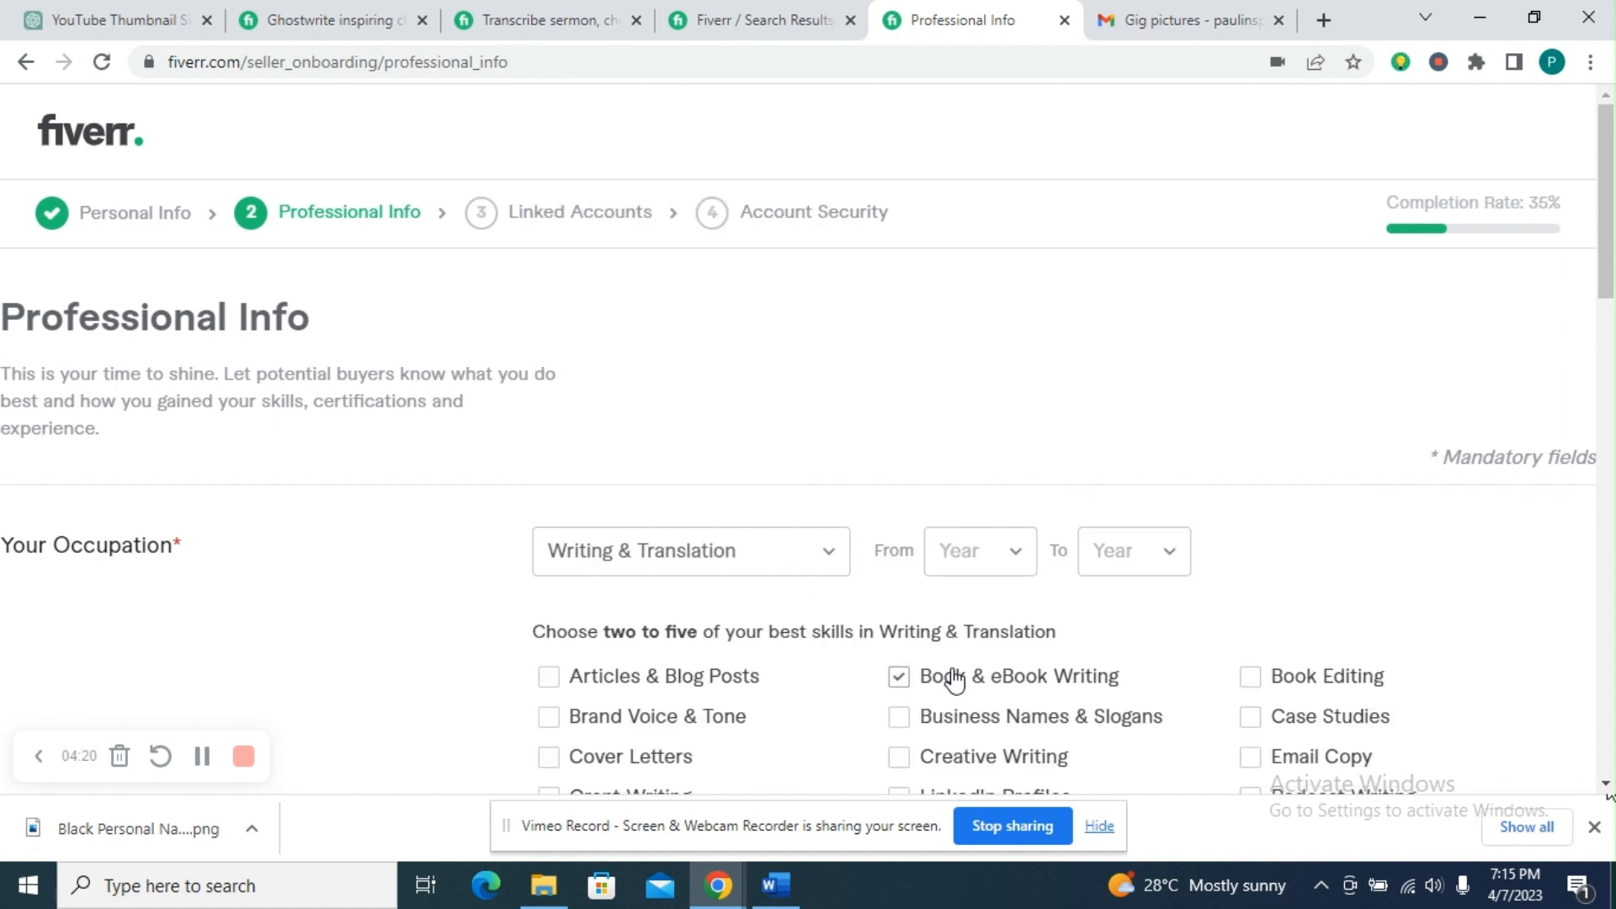
{"action": "left_click", "coordinate": [981, 574]}
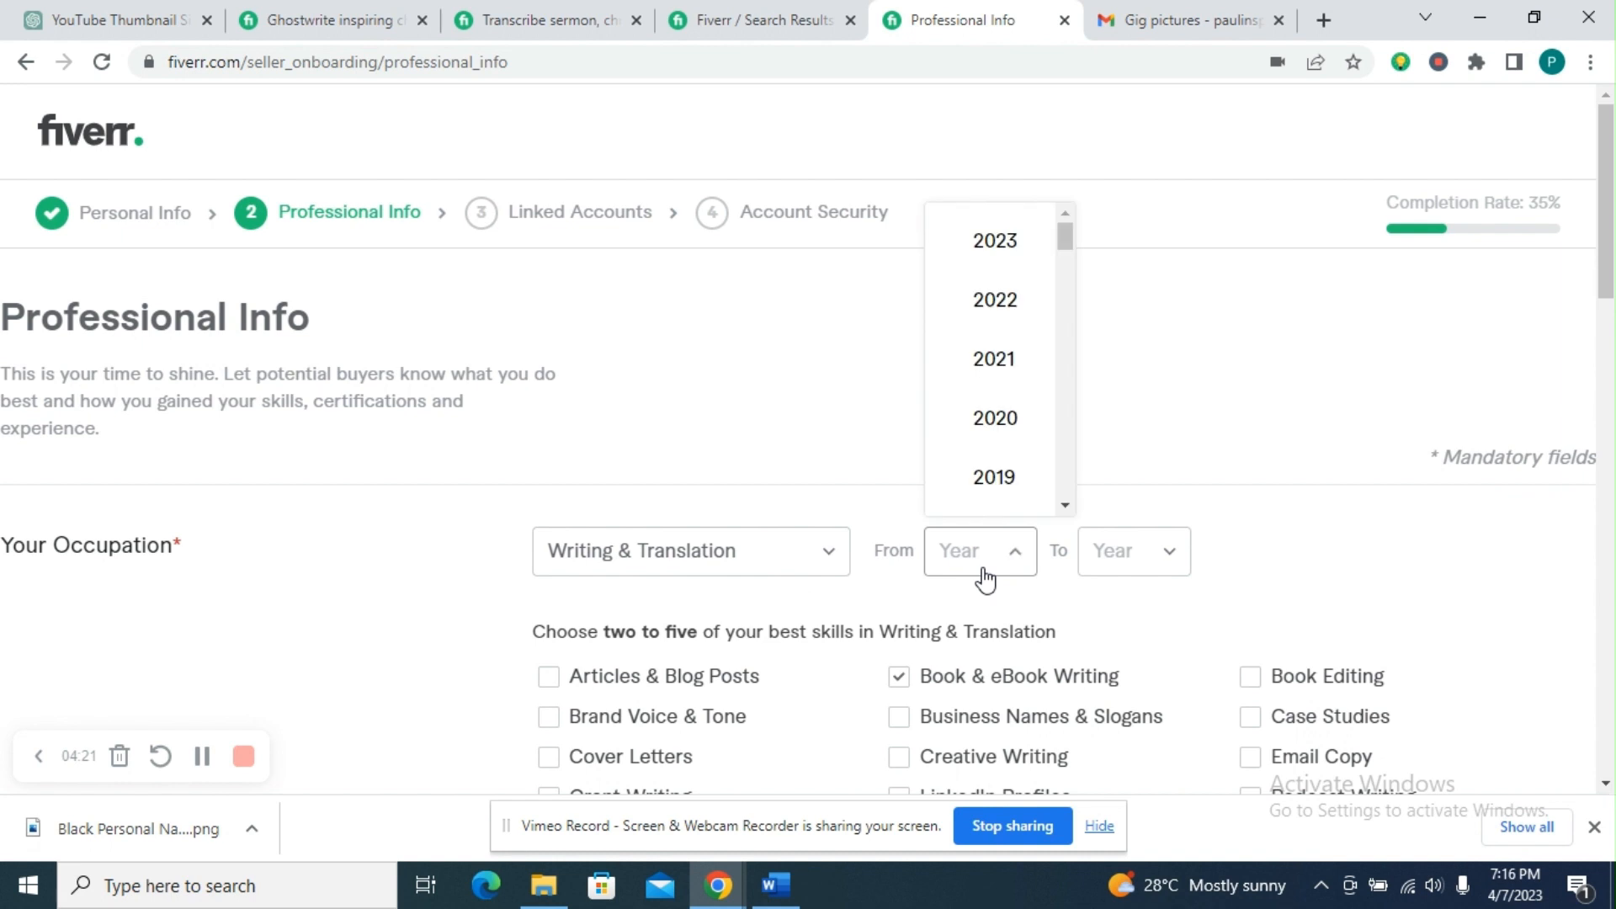
{"action": "left_click", "coordinate": [1014, 450]}
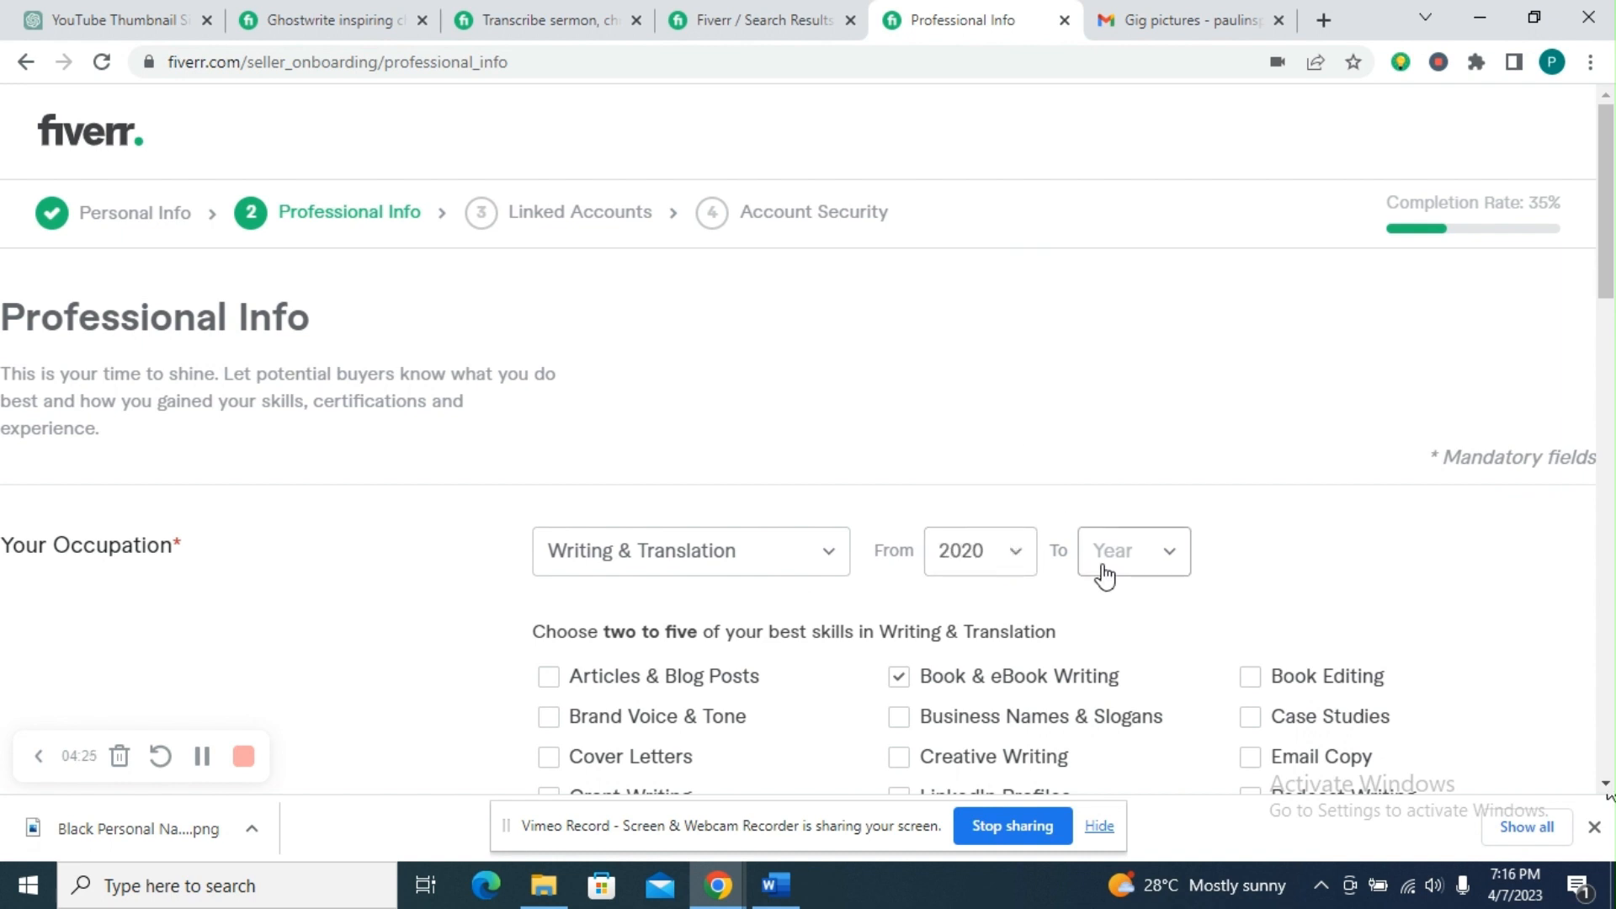
{"action": "left_click", "coordinate": [1105, 575]}
{"action": "left_click", "coordinate": [1146, 623]}
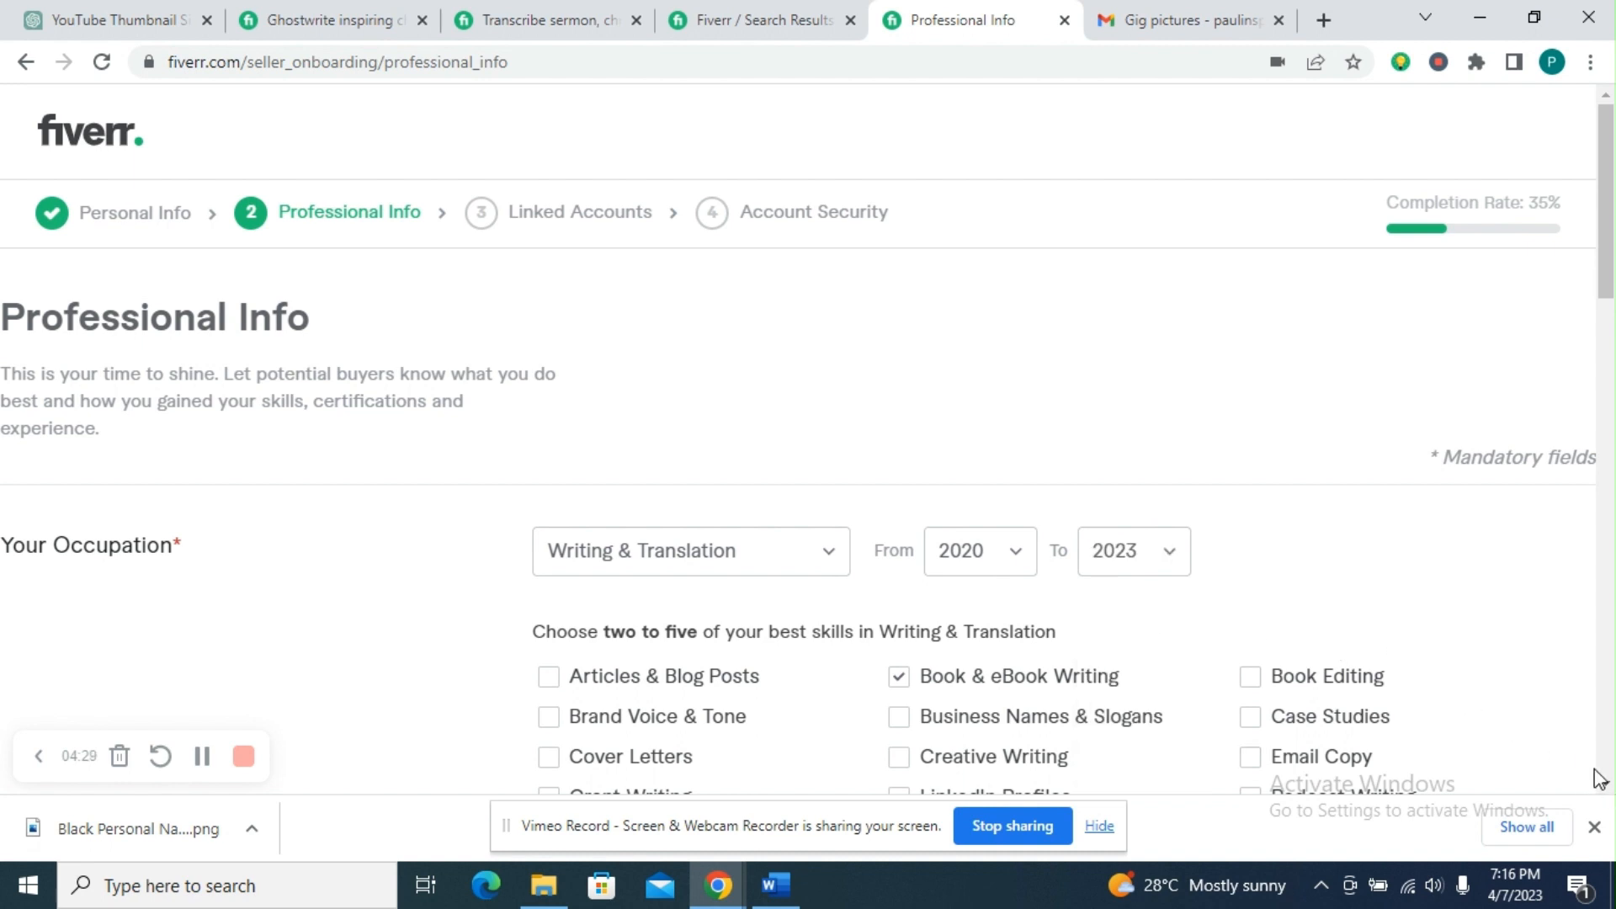
Step: Also tick Book Editing, Articles & Blog Posts, Proofreading & Editing and Transcription as skills
{"action": "scroll", "coordinate": [1608, 791], "scroll_direction": "down", "scroll_amount": 4}
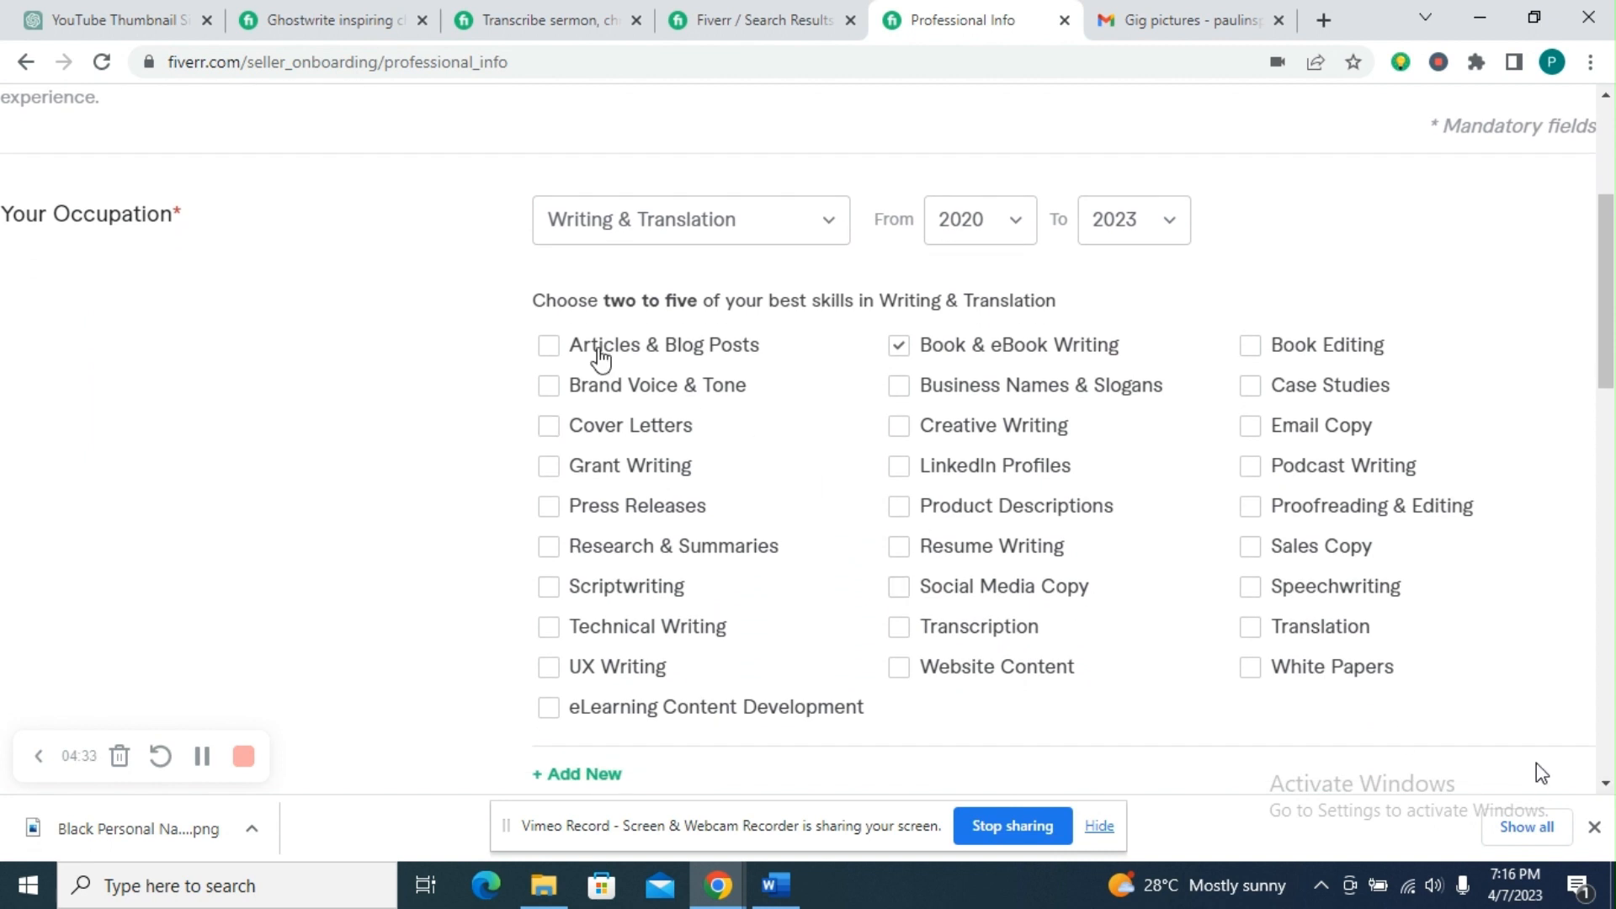
{"action": "left_click", "coordinate": [1252, 346]}
{"action": "left_click", "coordinate": [550, 352]}
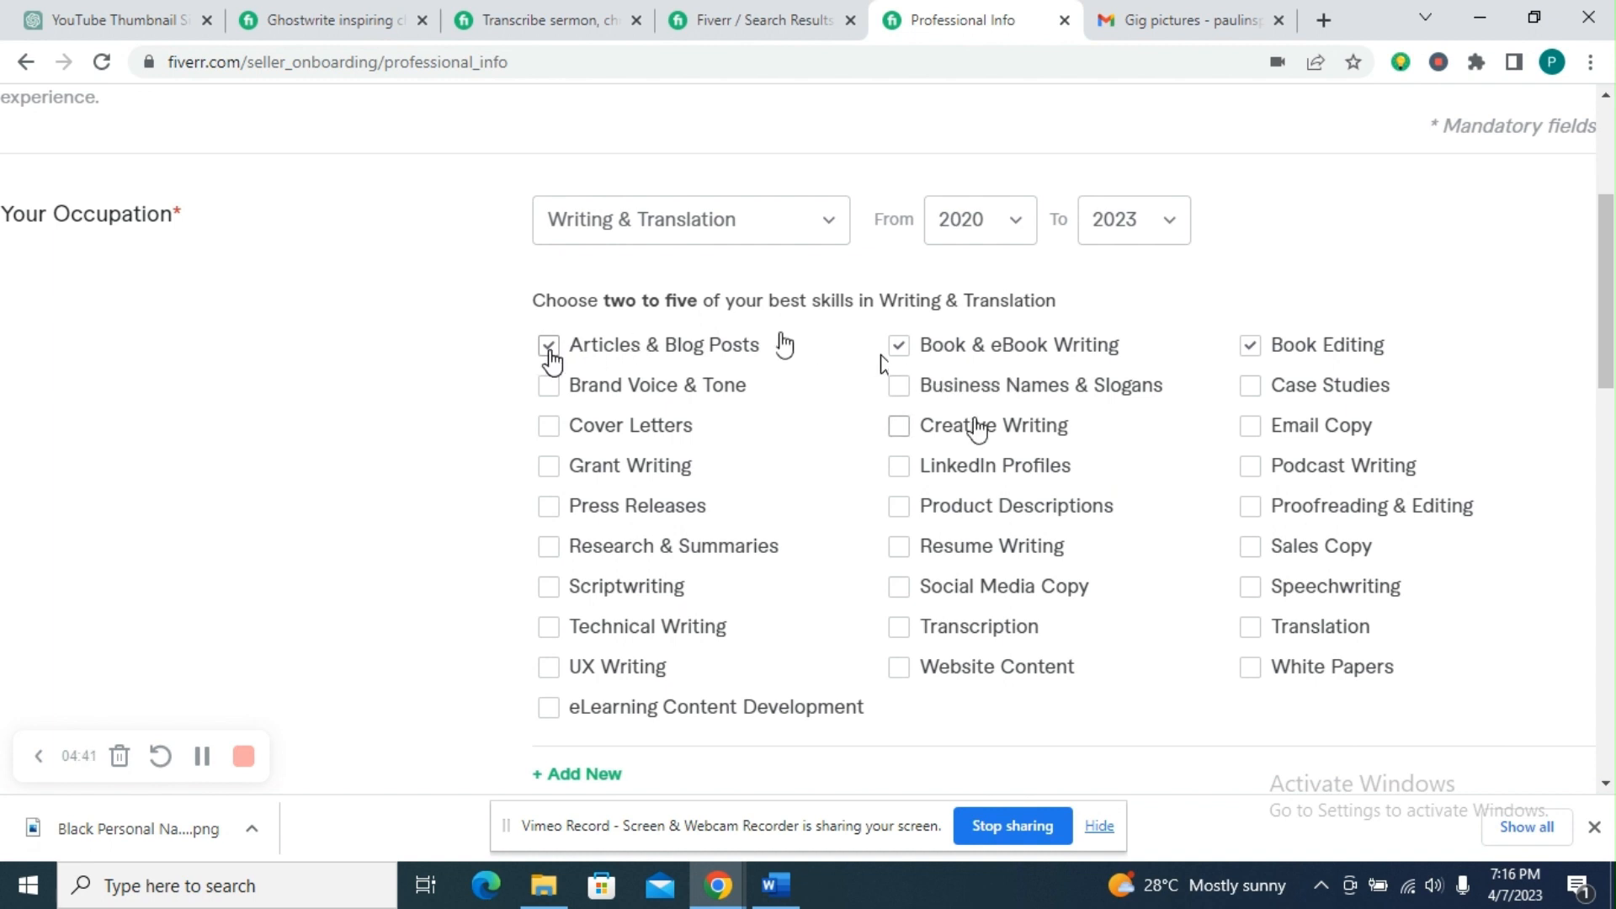
{"action": "left_click", "coordinate": [1249, 508]}
{"action": "left_click", "coordinate": [899, 633]}
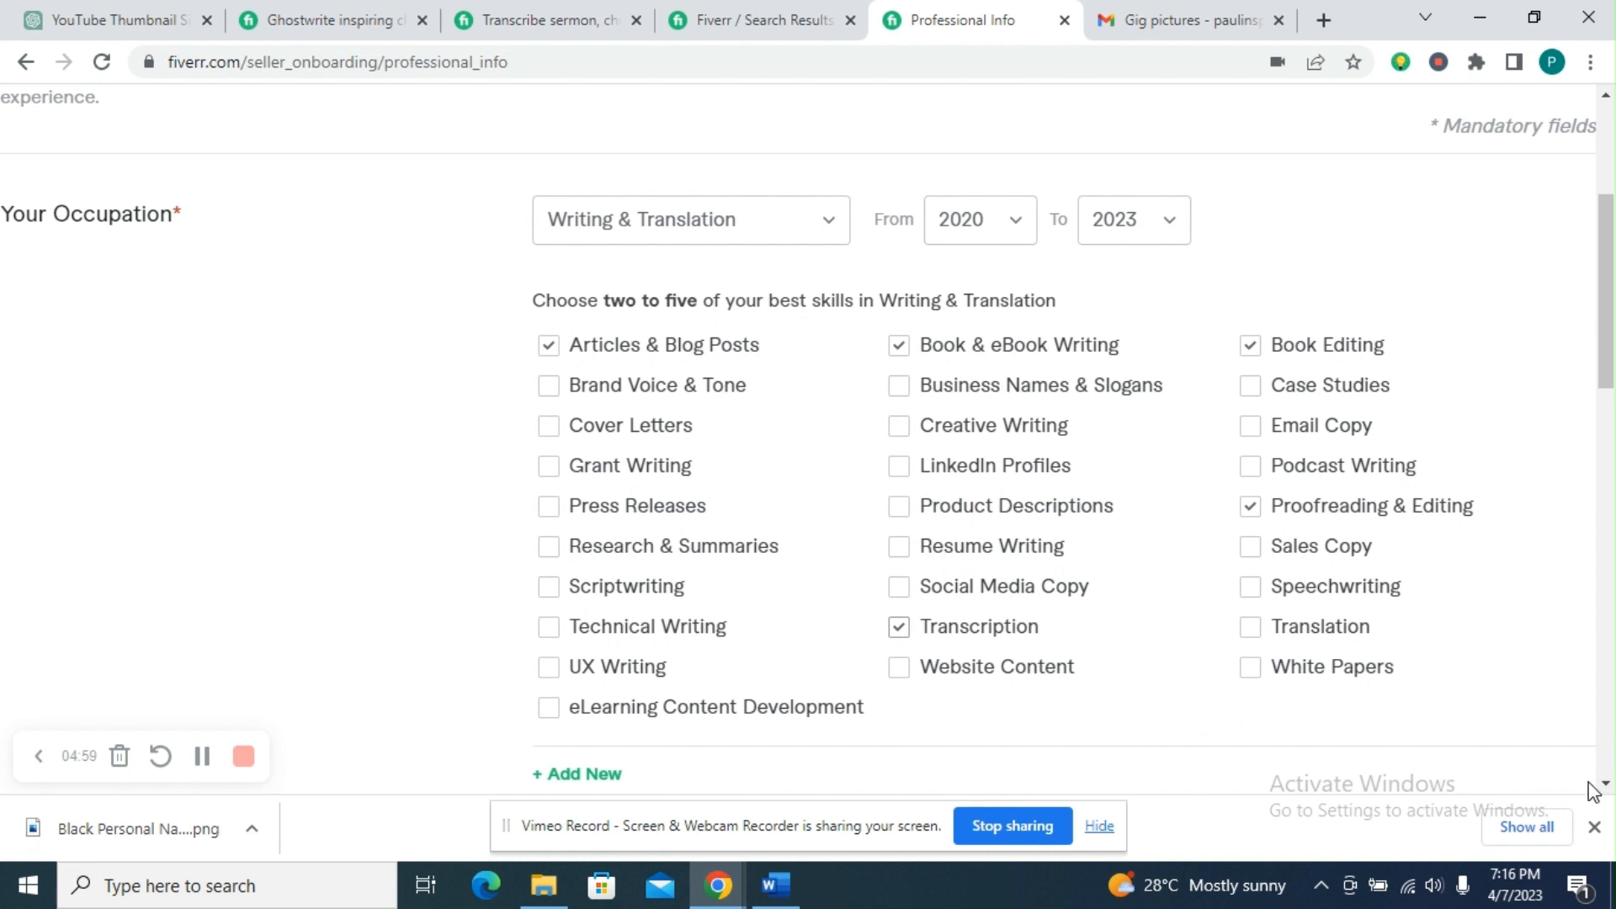
{"action": "scroll", "coordinate": [1477, 656], "scroll_direction": "down", "scroll_amount": 2}
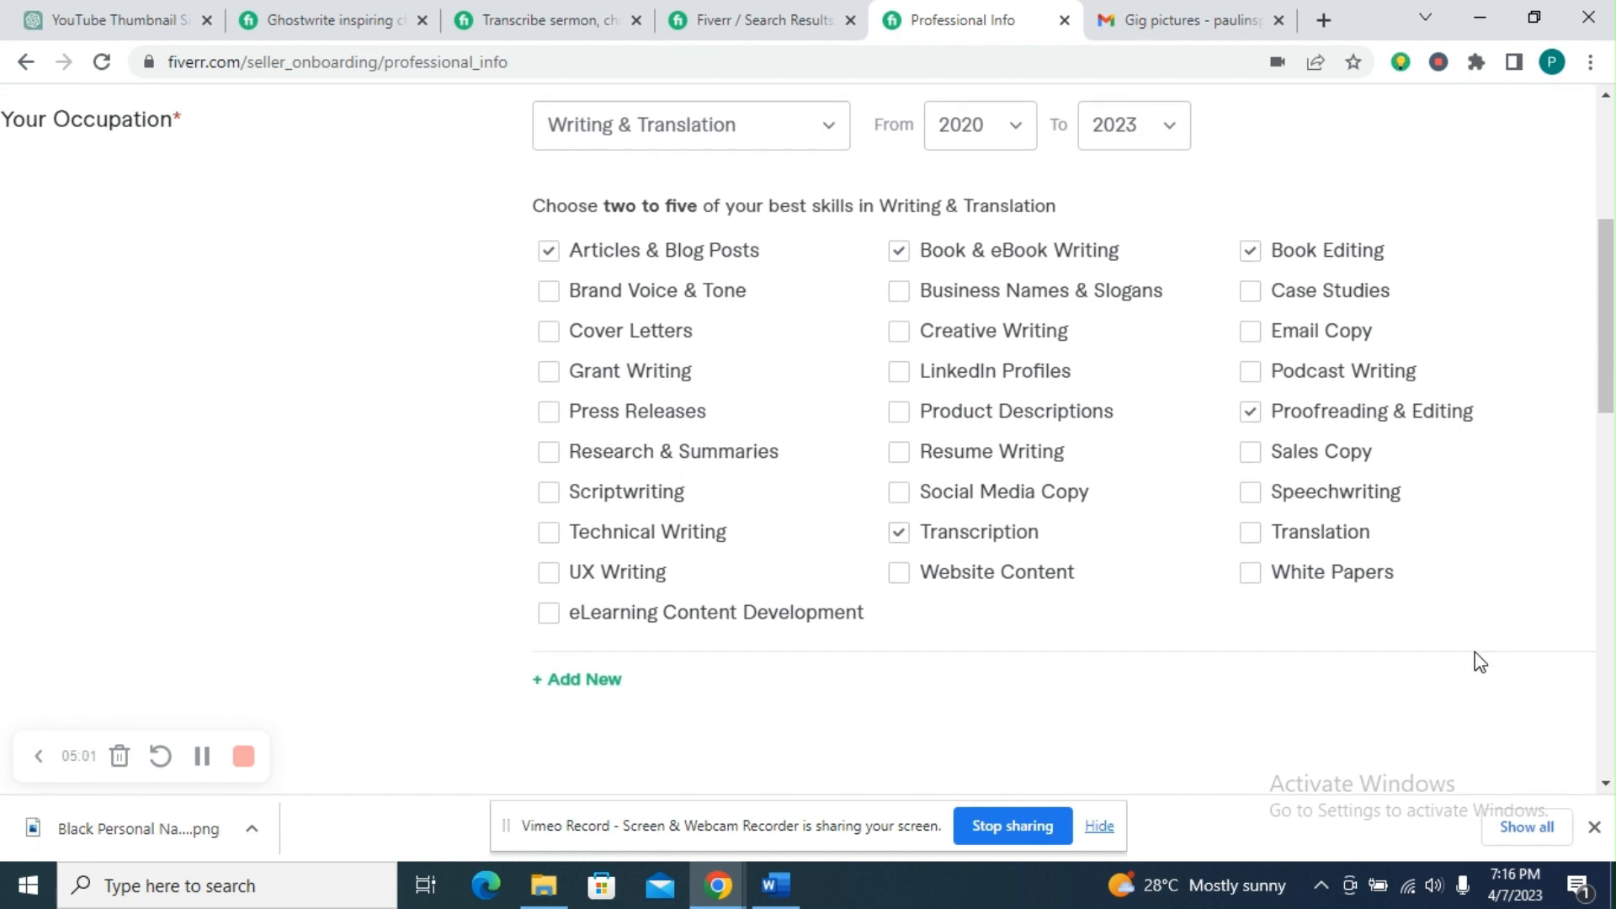
{"action": "scroll", "coordinate": [1480, 663], "scroll_direction": "down", "scroll_amount": 8}
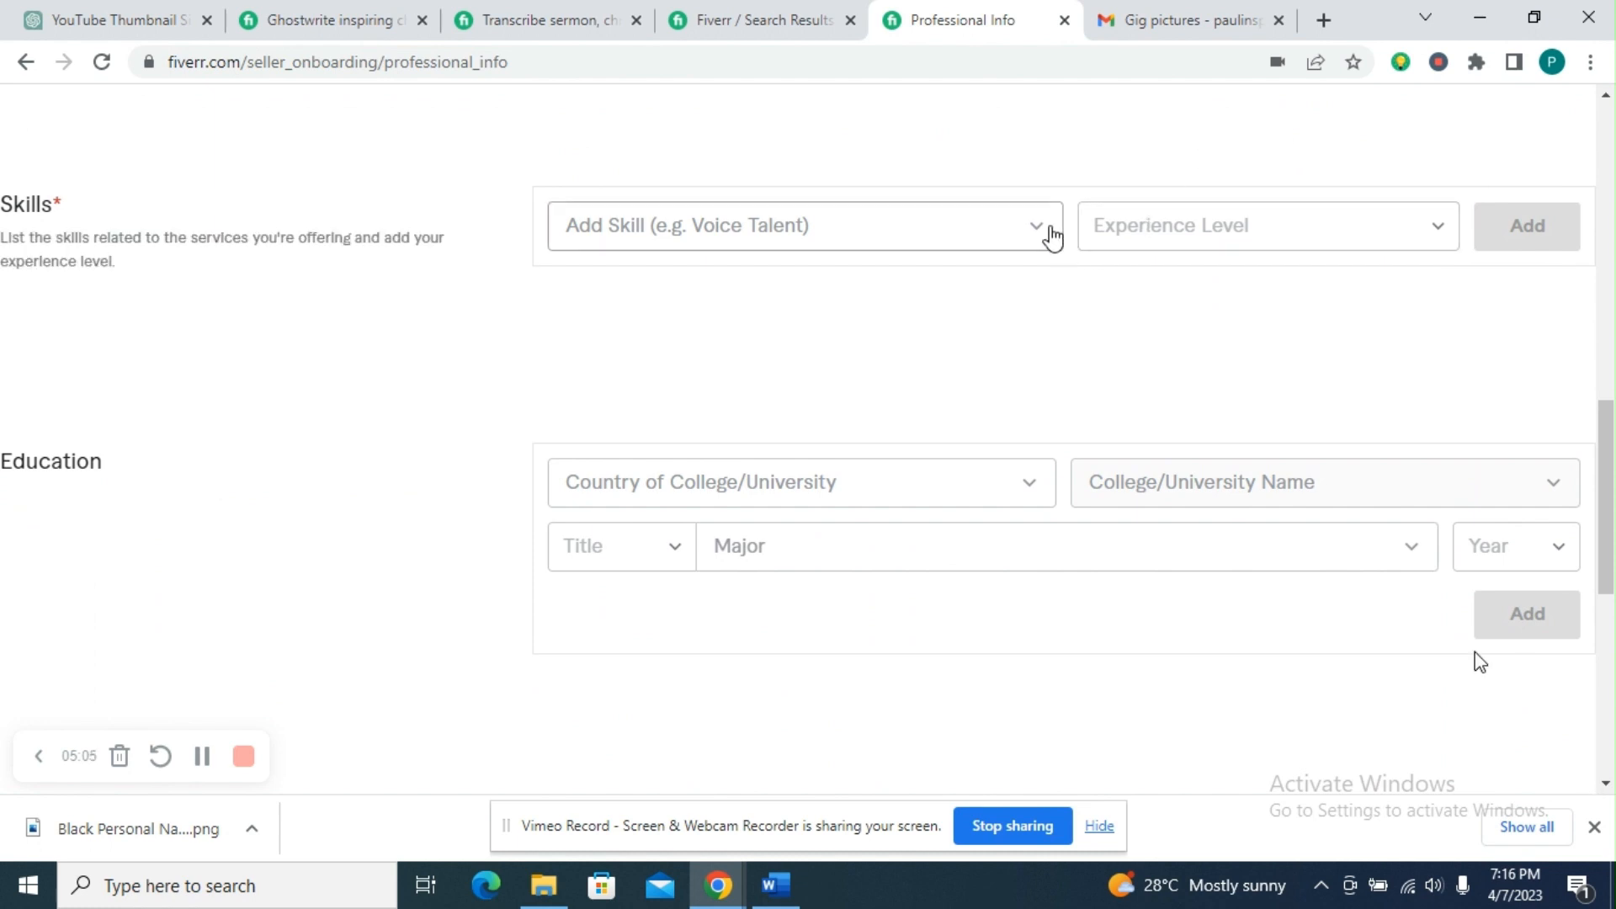
Step: Enter a new skill and pick 'Emotional intelligence' from the suggestions
{"action": "left_click", "coordinate": [1052, 238]}
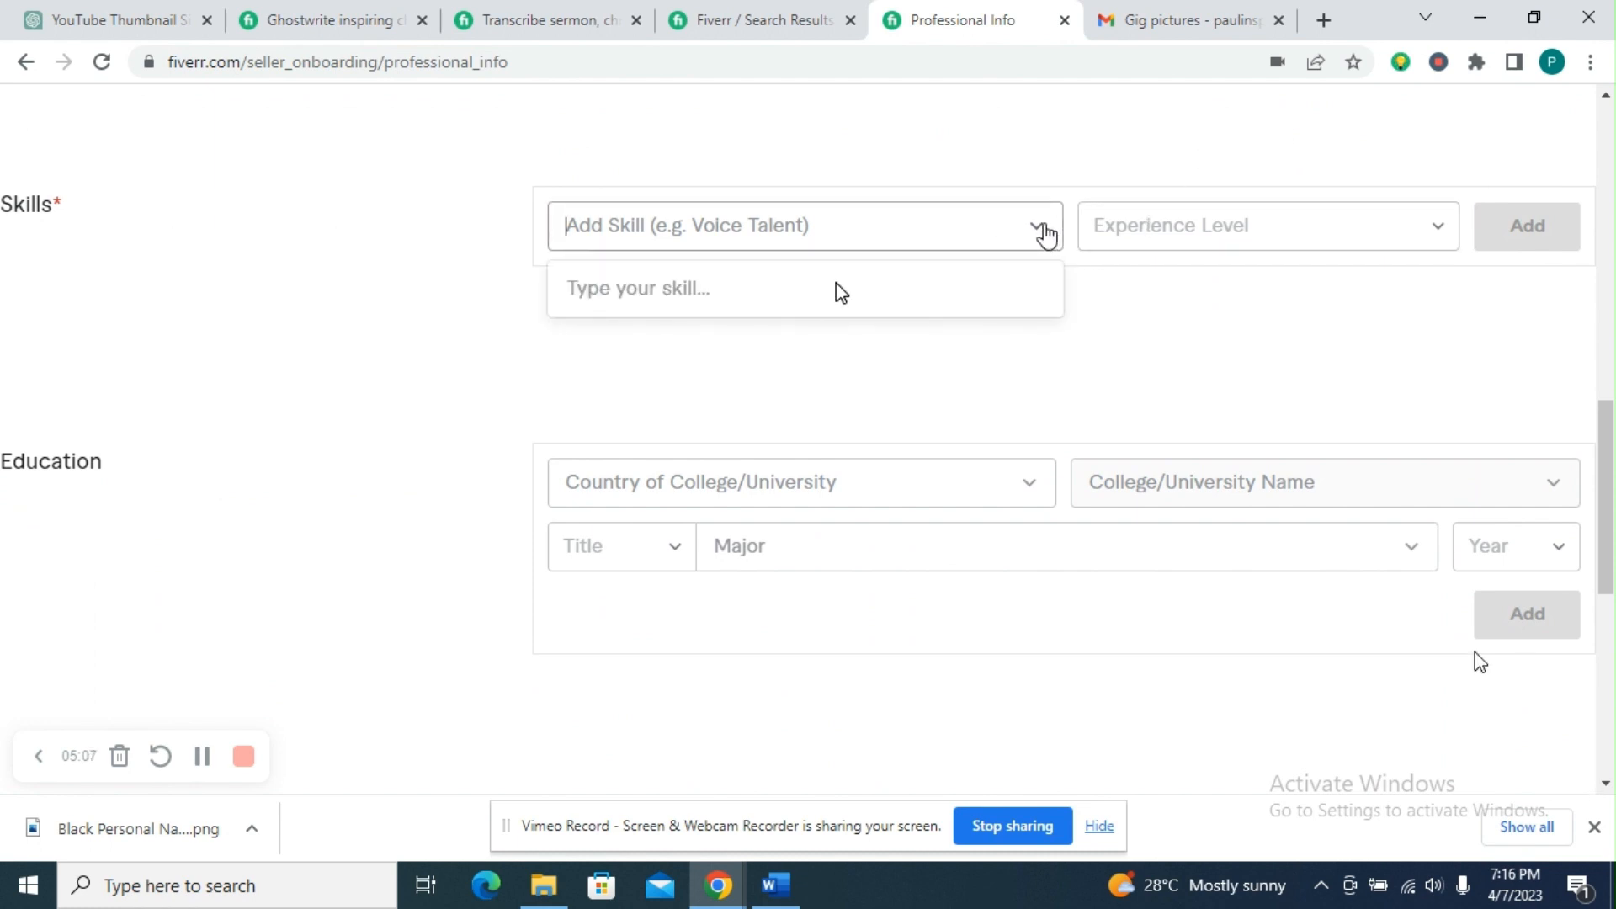
{"action": "type", "text": "emo"}
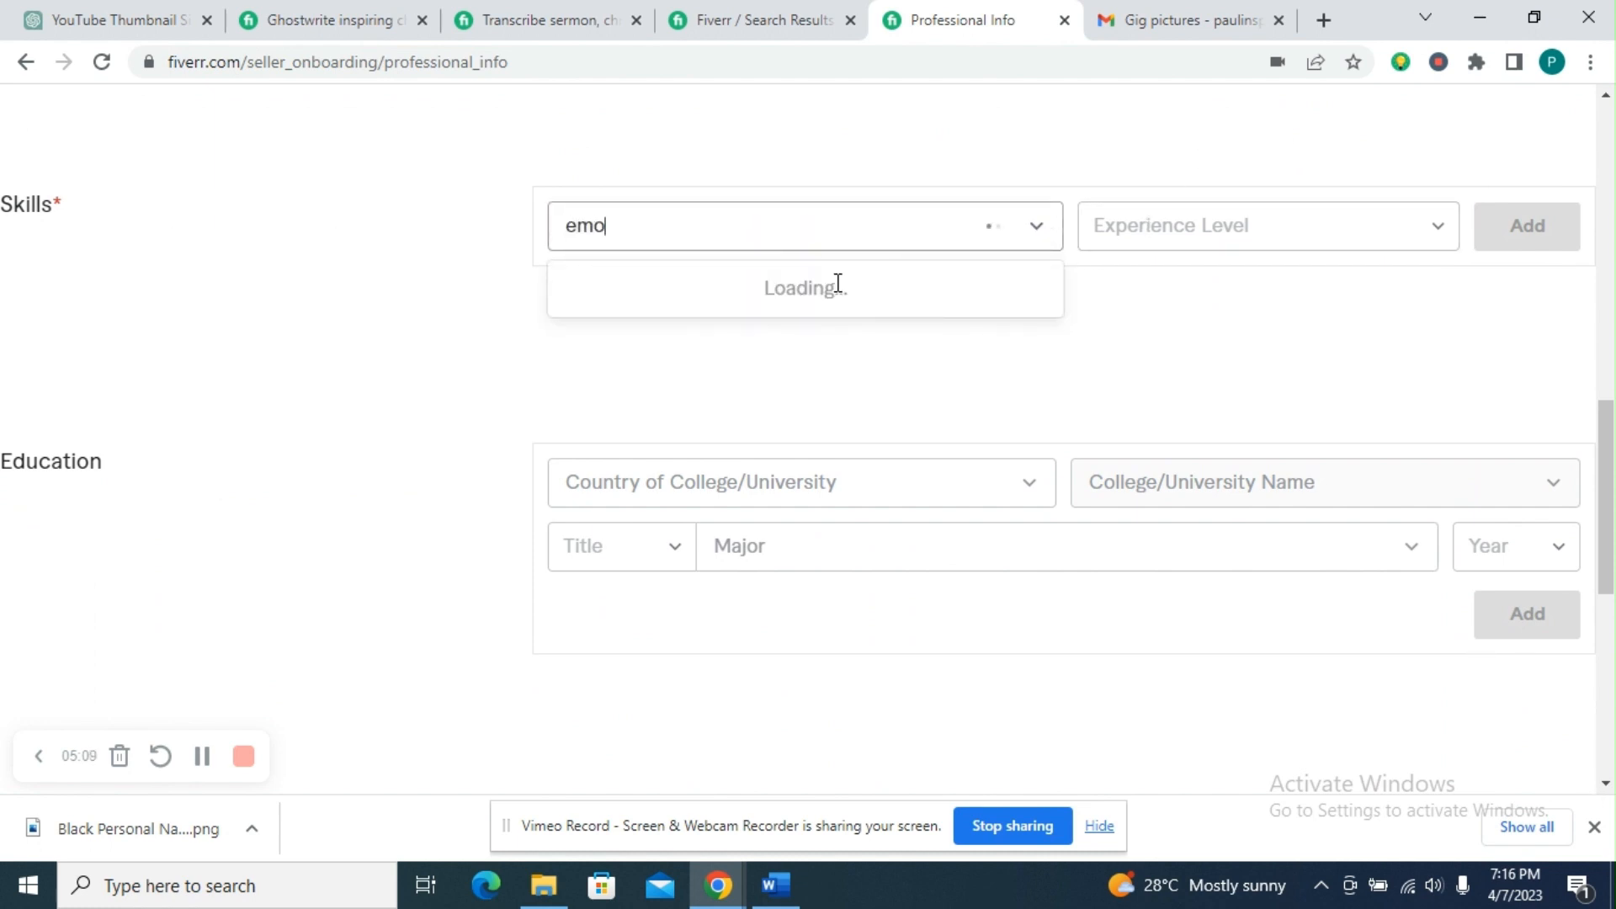
{"action": "type", "text": "tiona"}
{"action": "type", "text": "l int"}
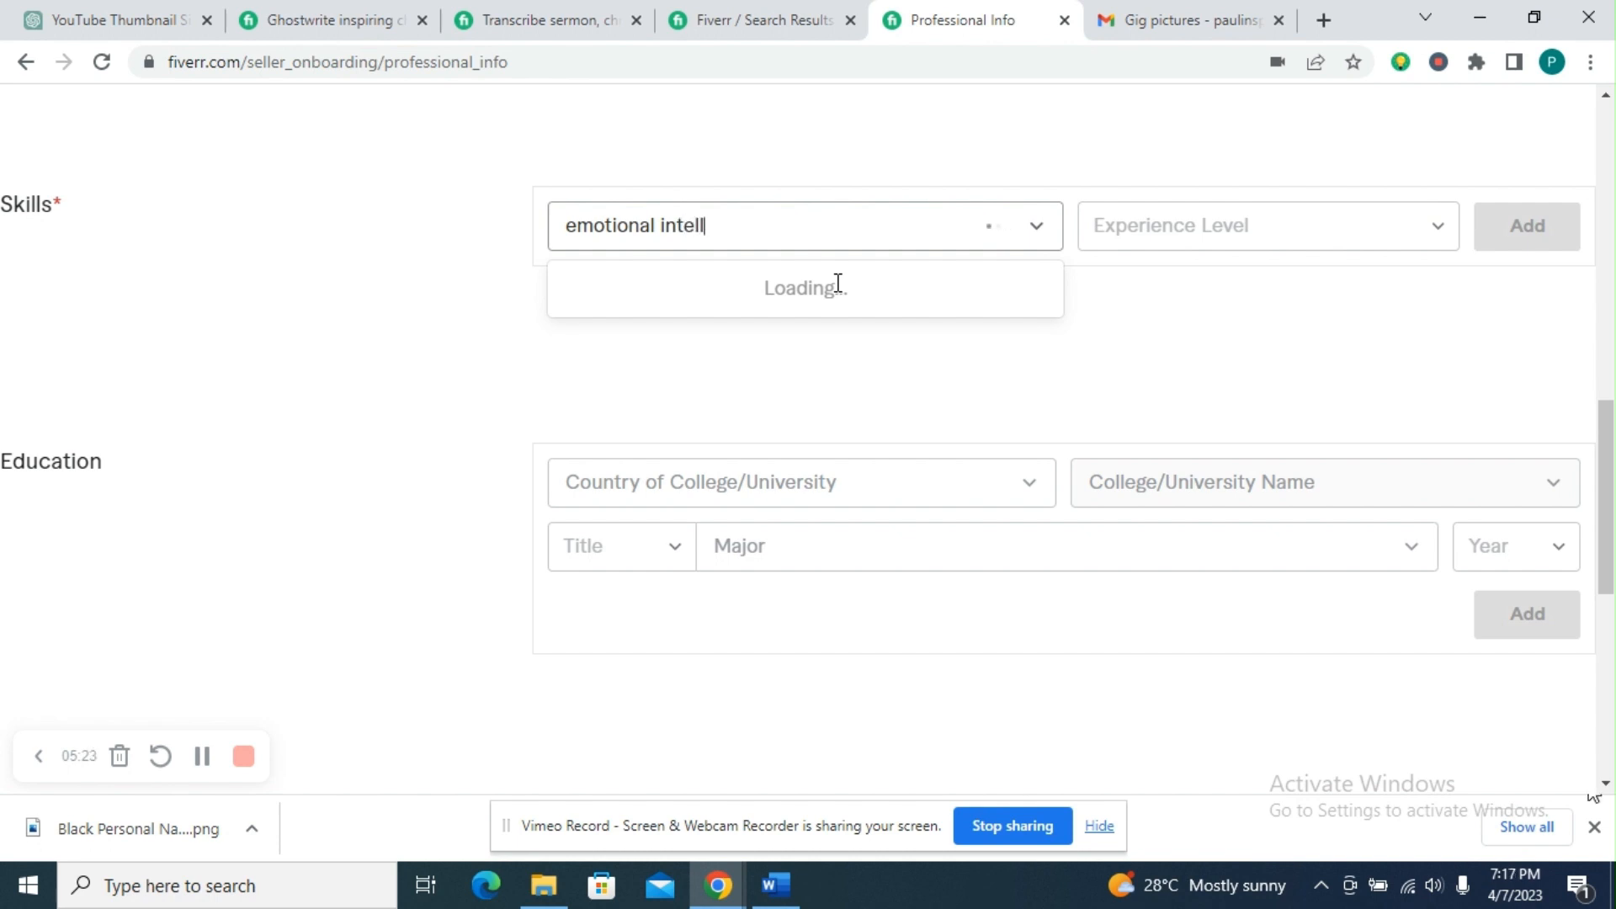
{"action": "type", "text": "ell"}
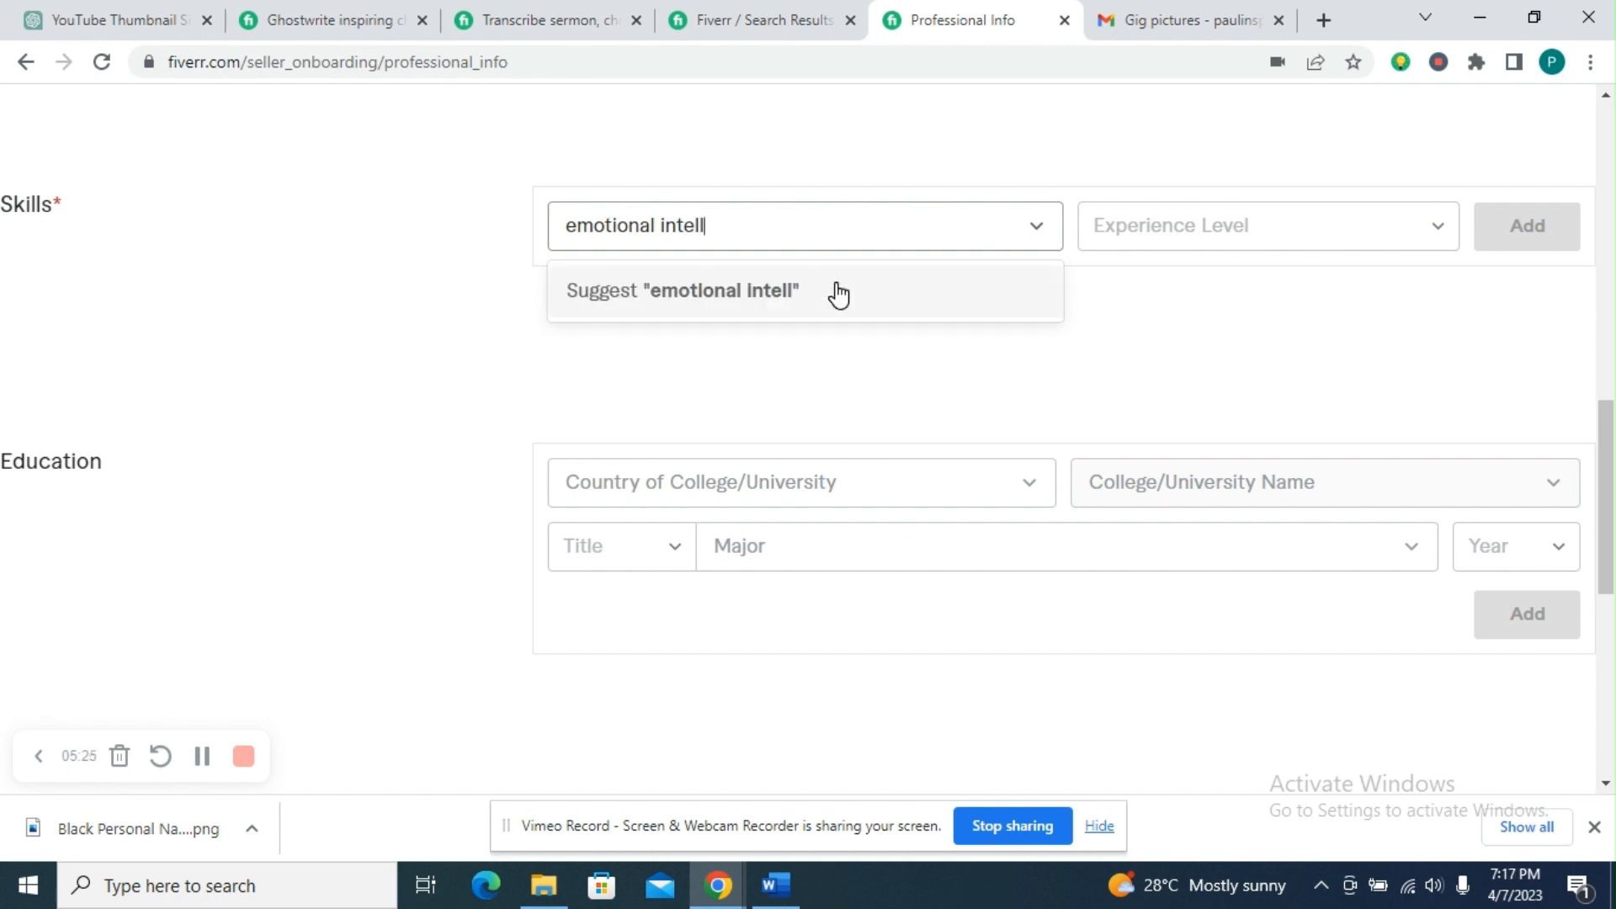
{"action": "type", "text": "ing"}
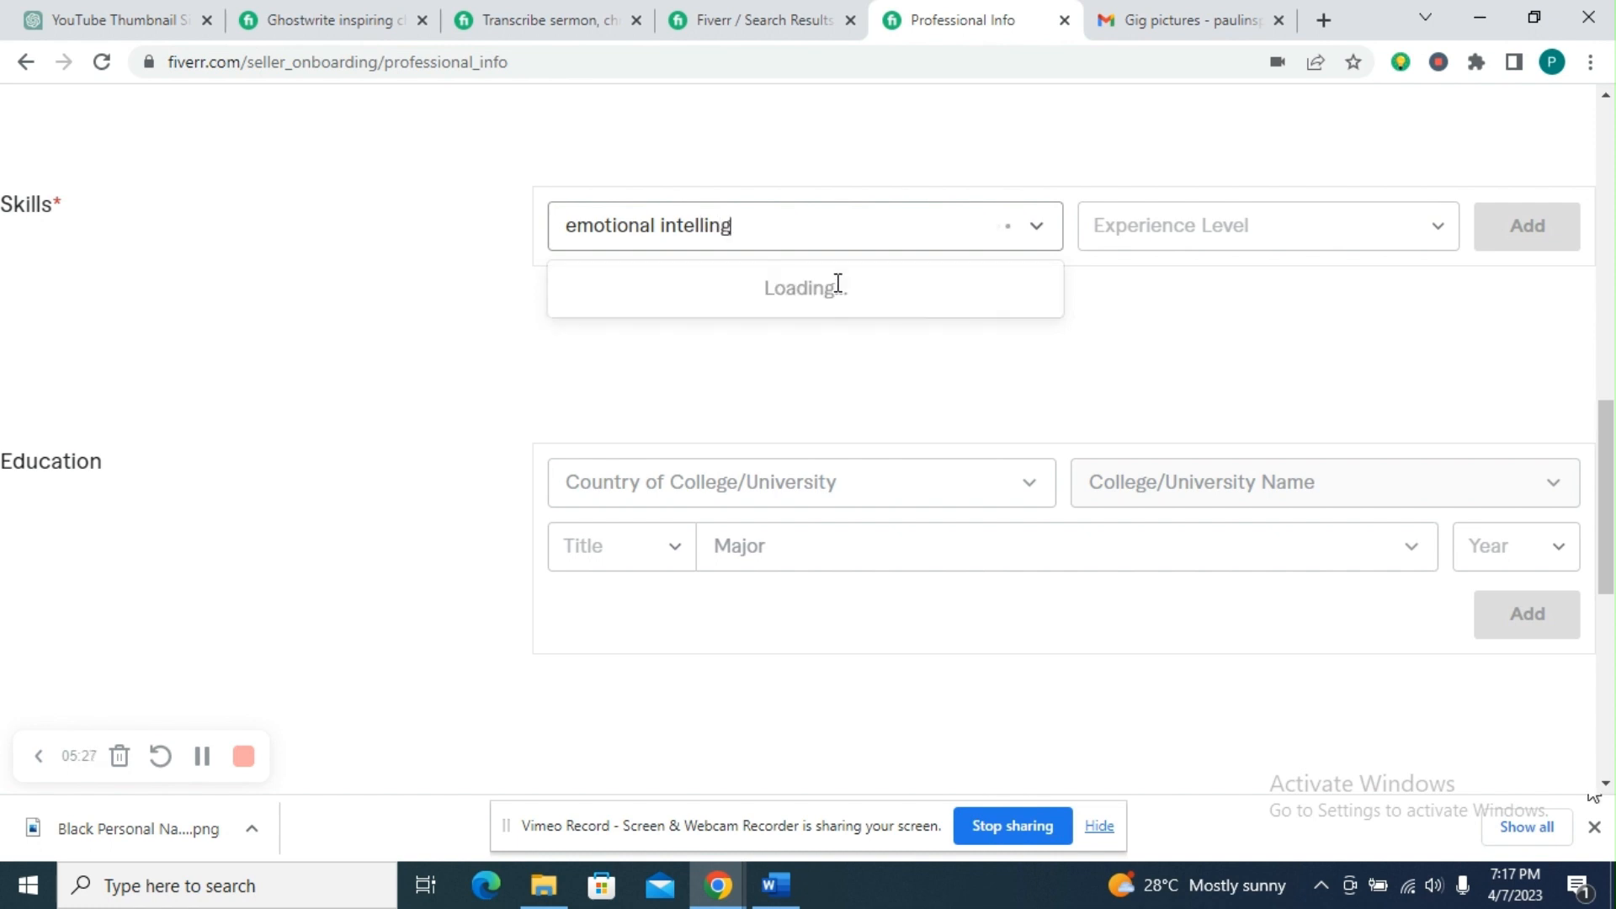
{"action": "type", "text": "ence"}
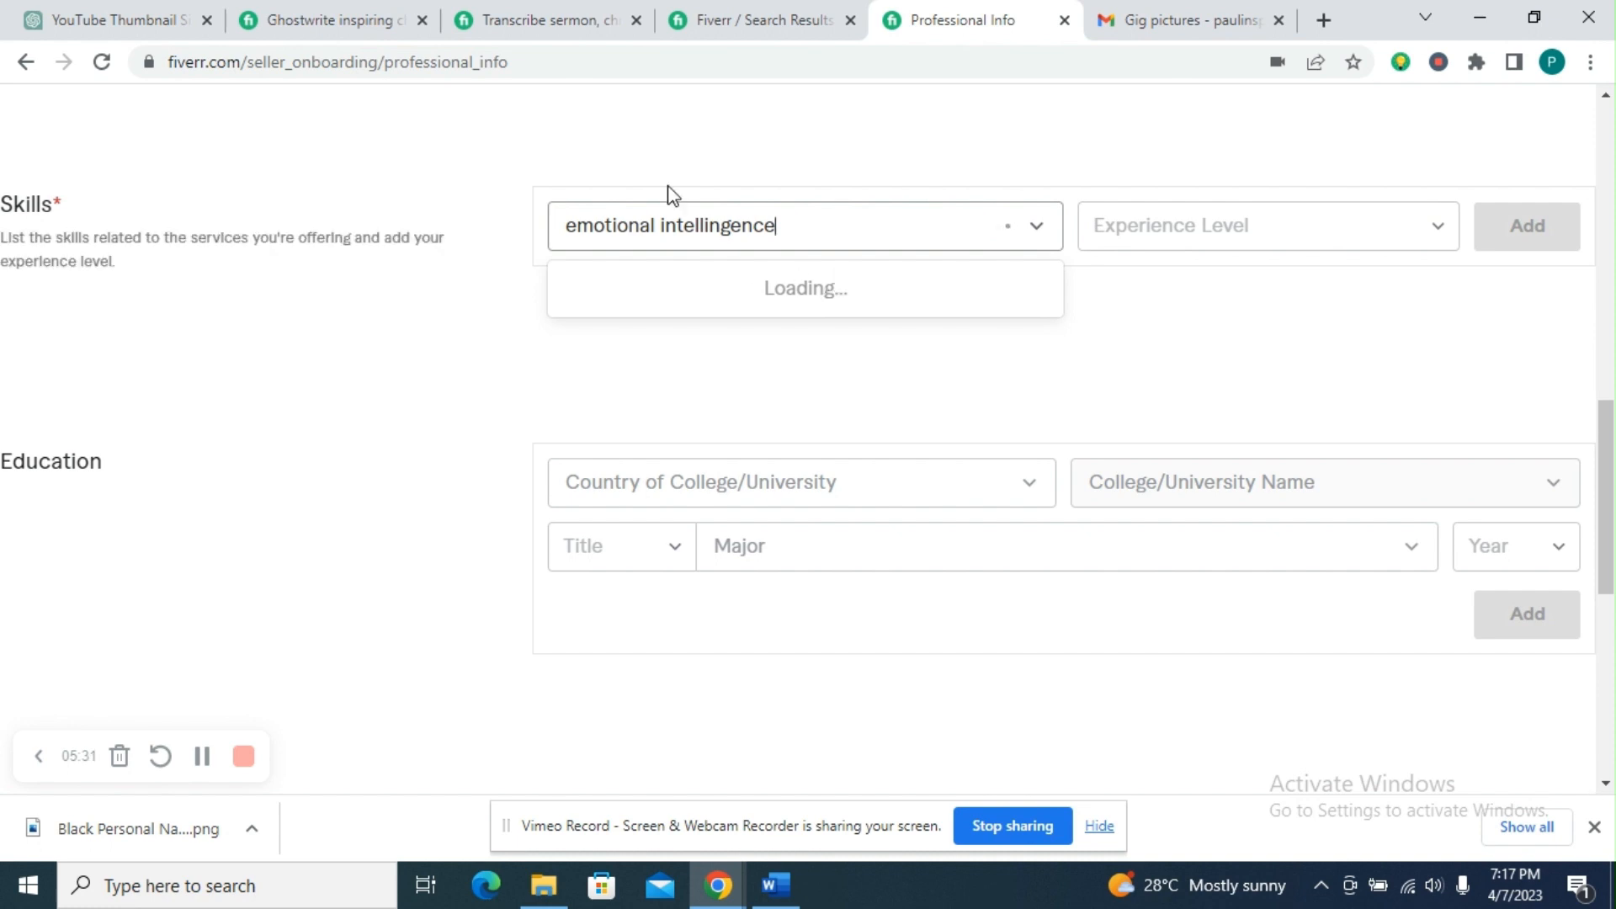
{"action": "left_click", "coordinate": [576, 228]}
{"action": "key", "text": "BackSpace"}
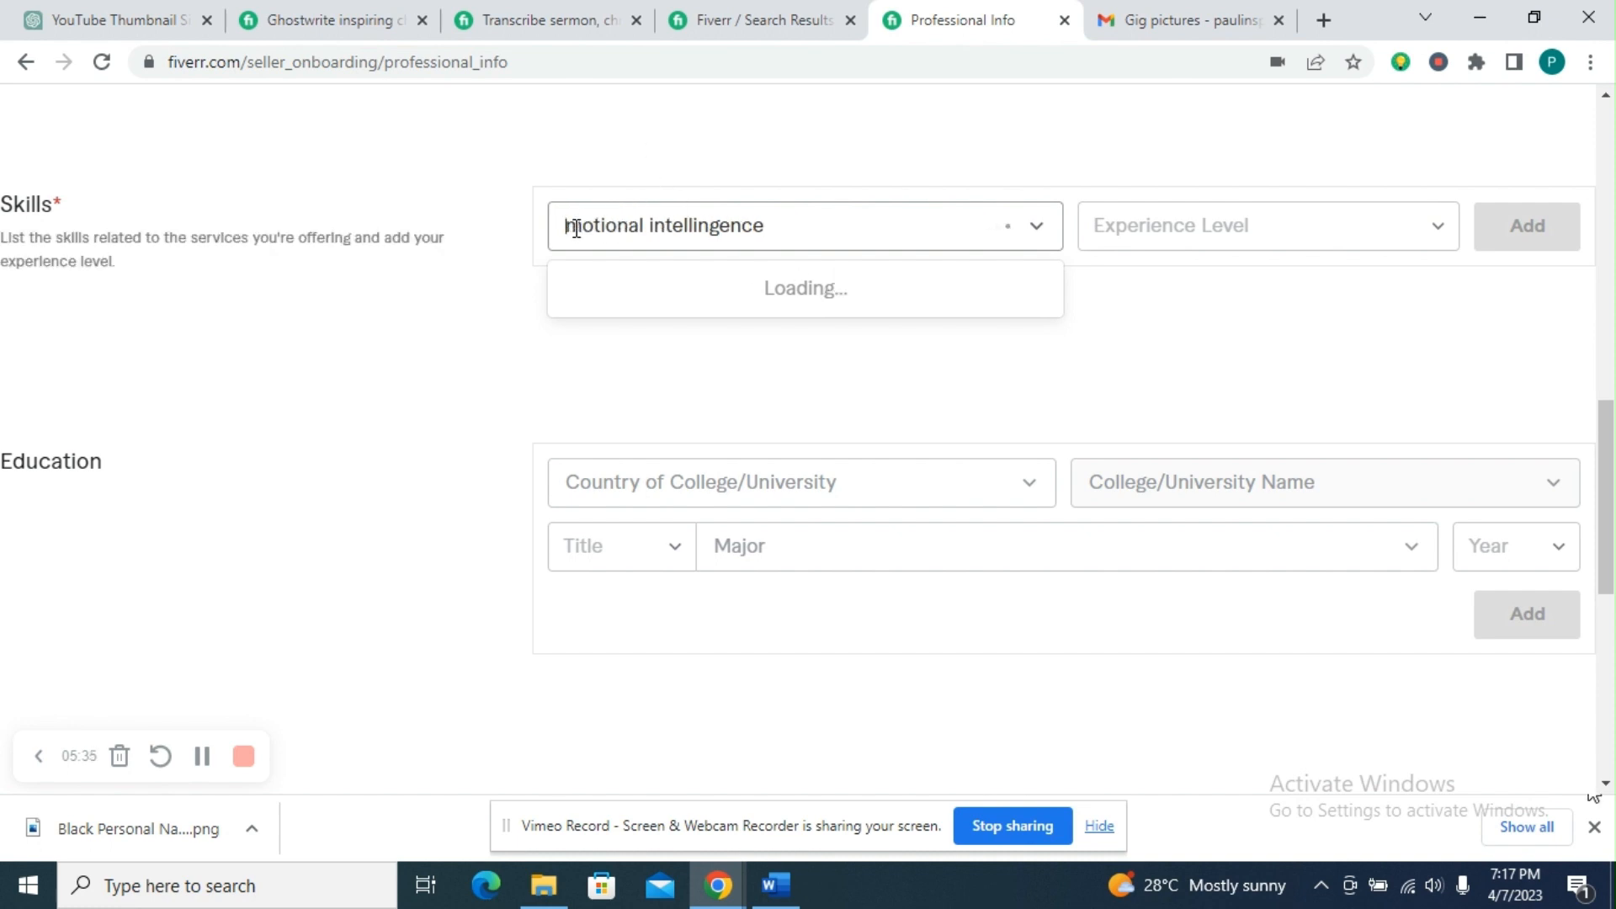
{"action": "type", "text": "E"}
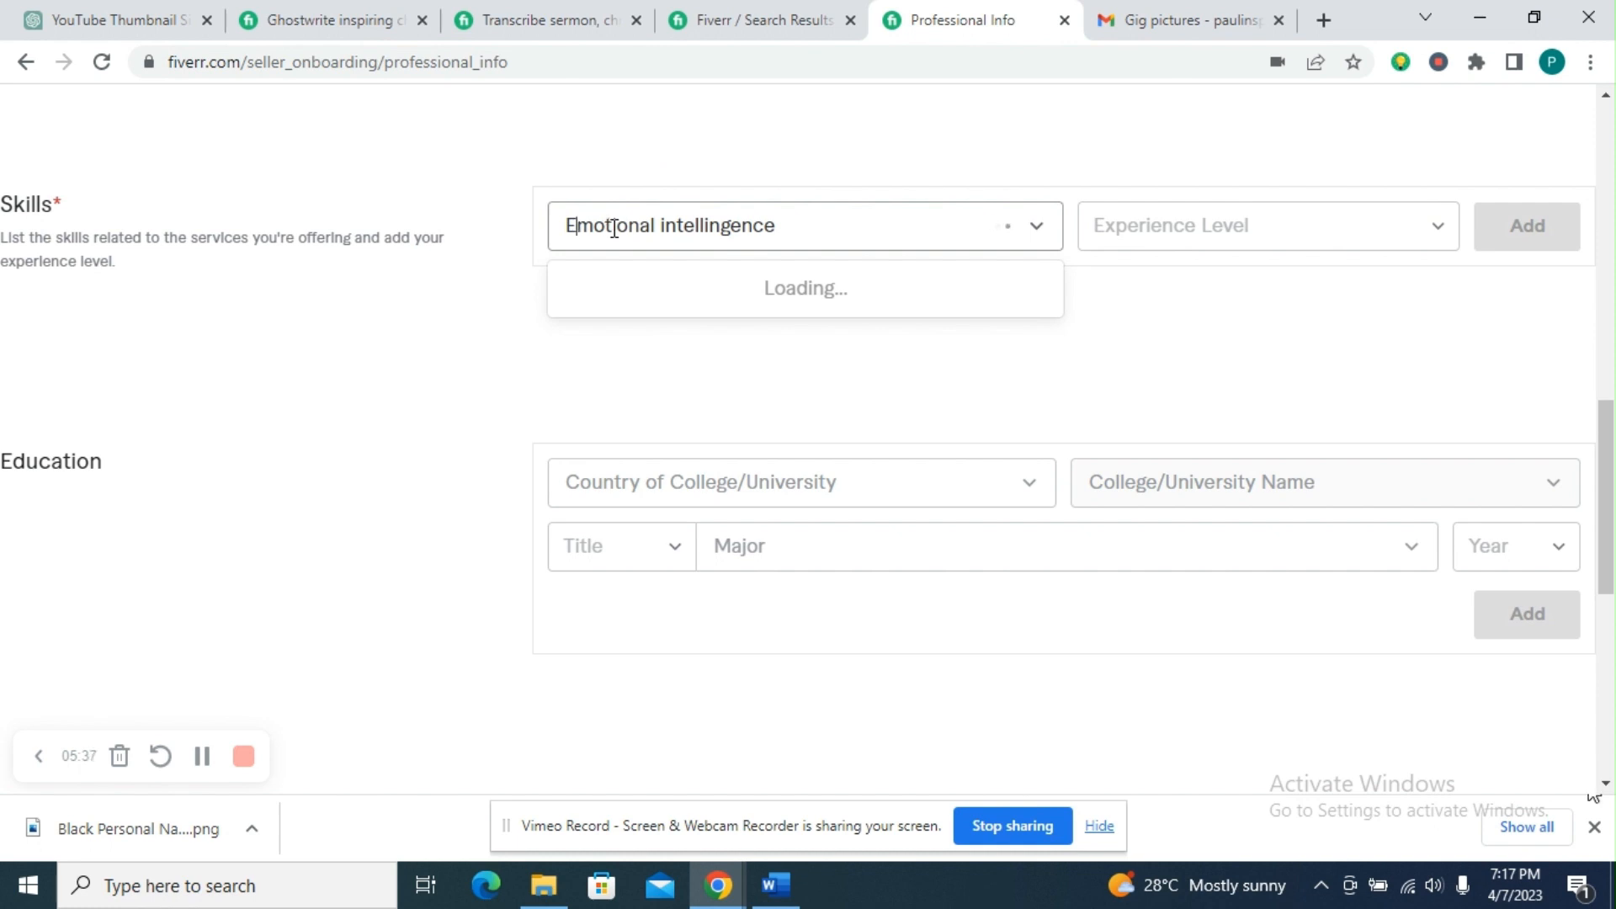
{"action": "left_click", "coordinate": [720, 225]}
{"action": "key", "text": "BackSpace"}
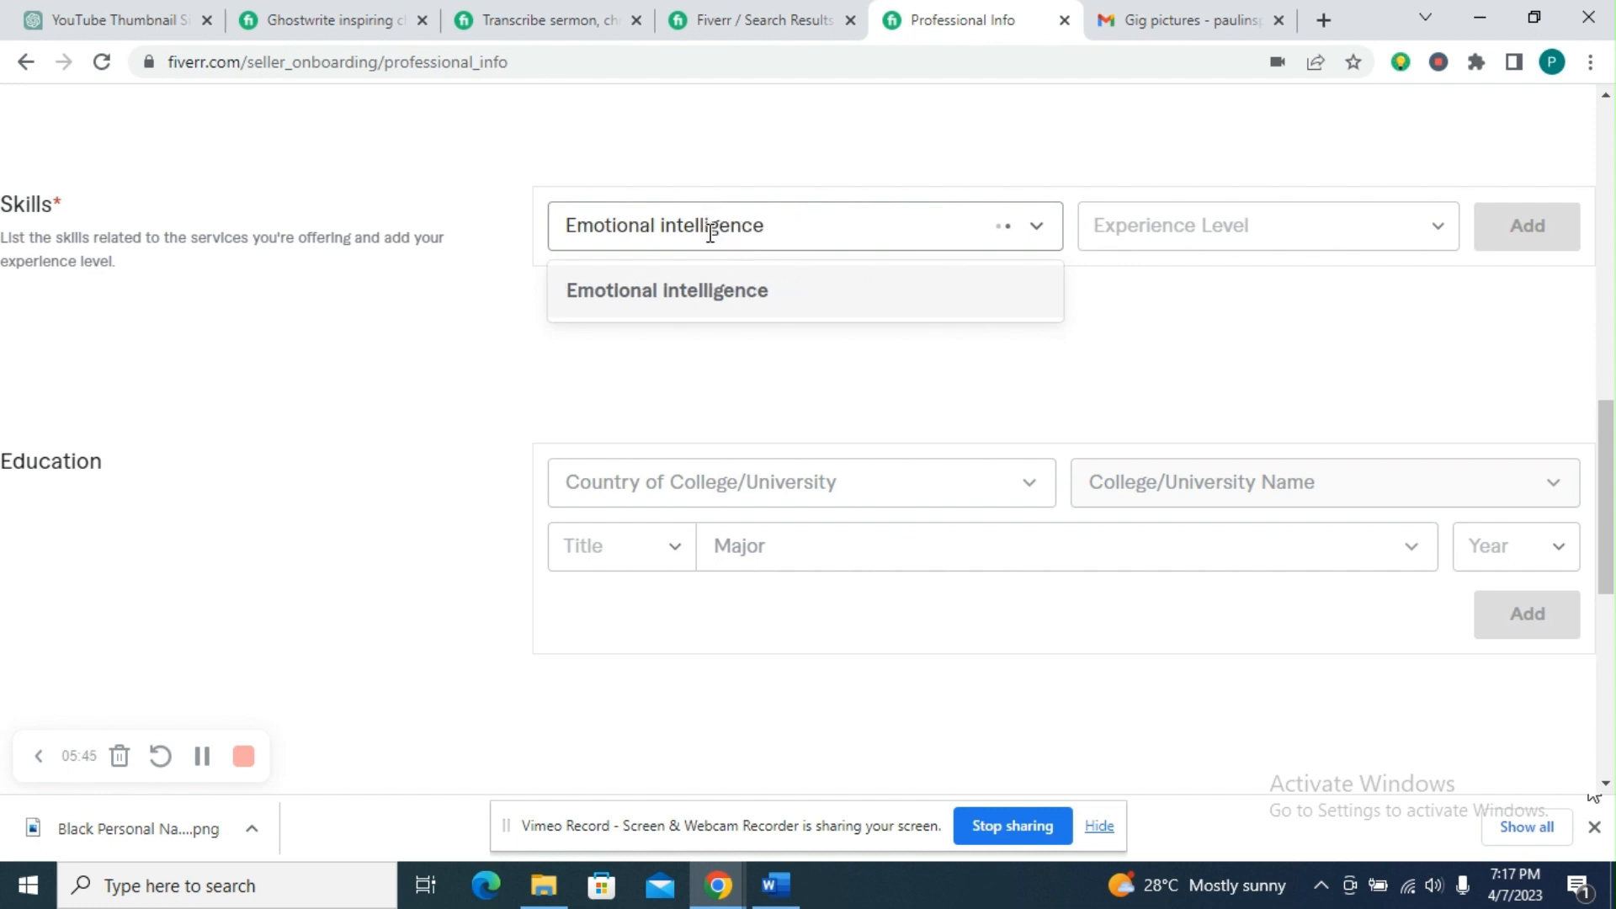
{"action": "left_click", "coordinate": [702, 228]}
{"action": "key", "text": "BackSpace"}
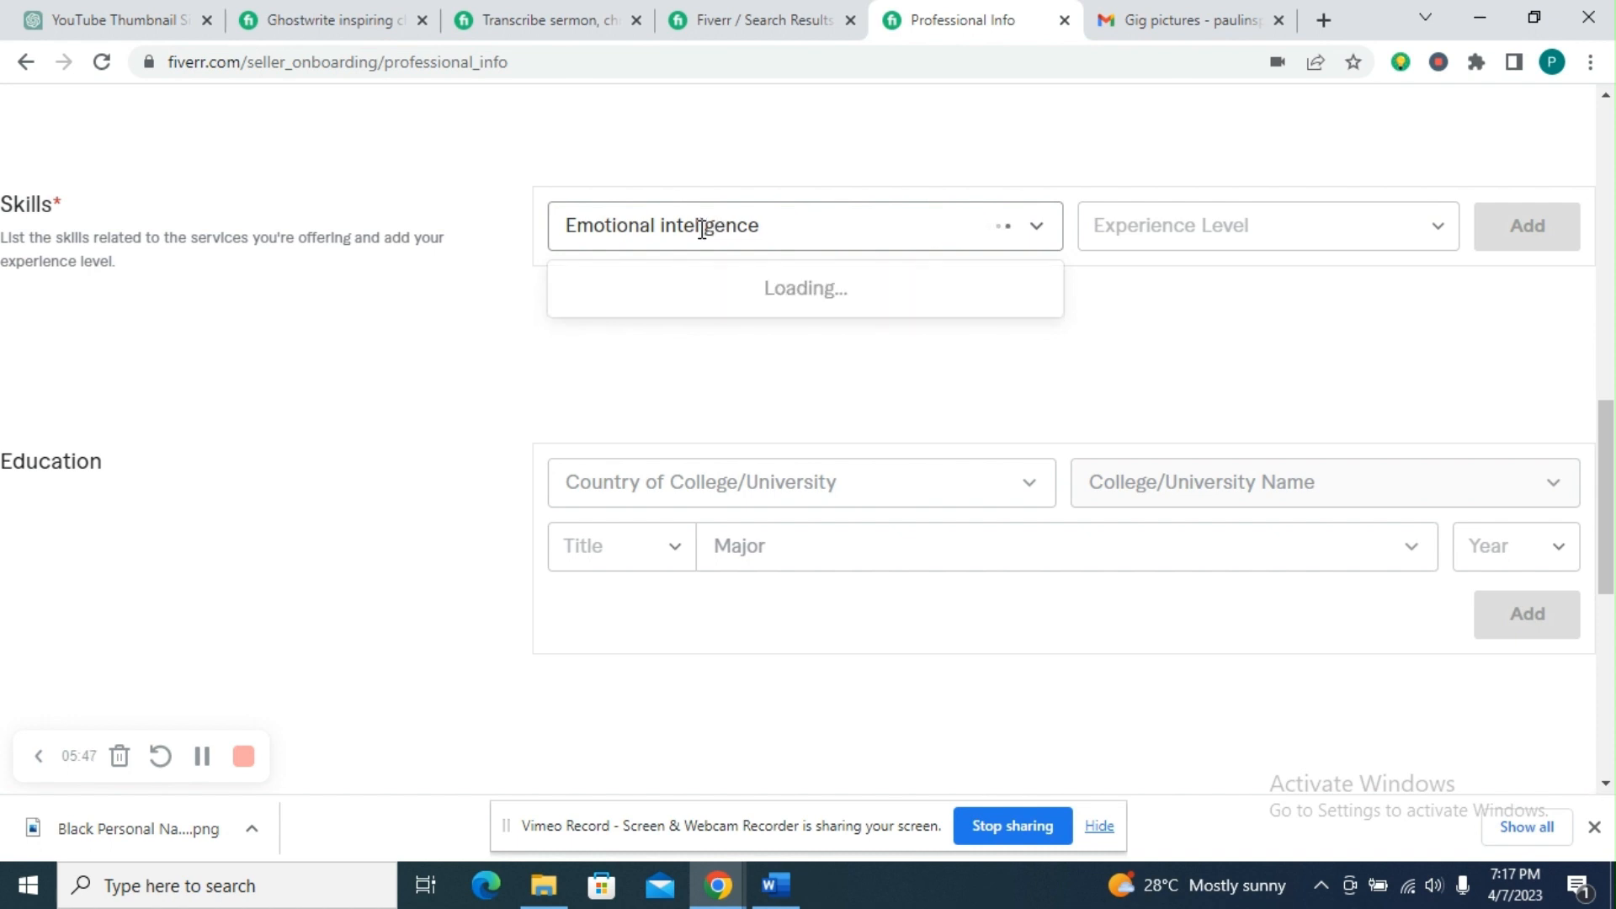
{"action": "left_click", "coordinate": [767, 230]}
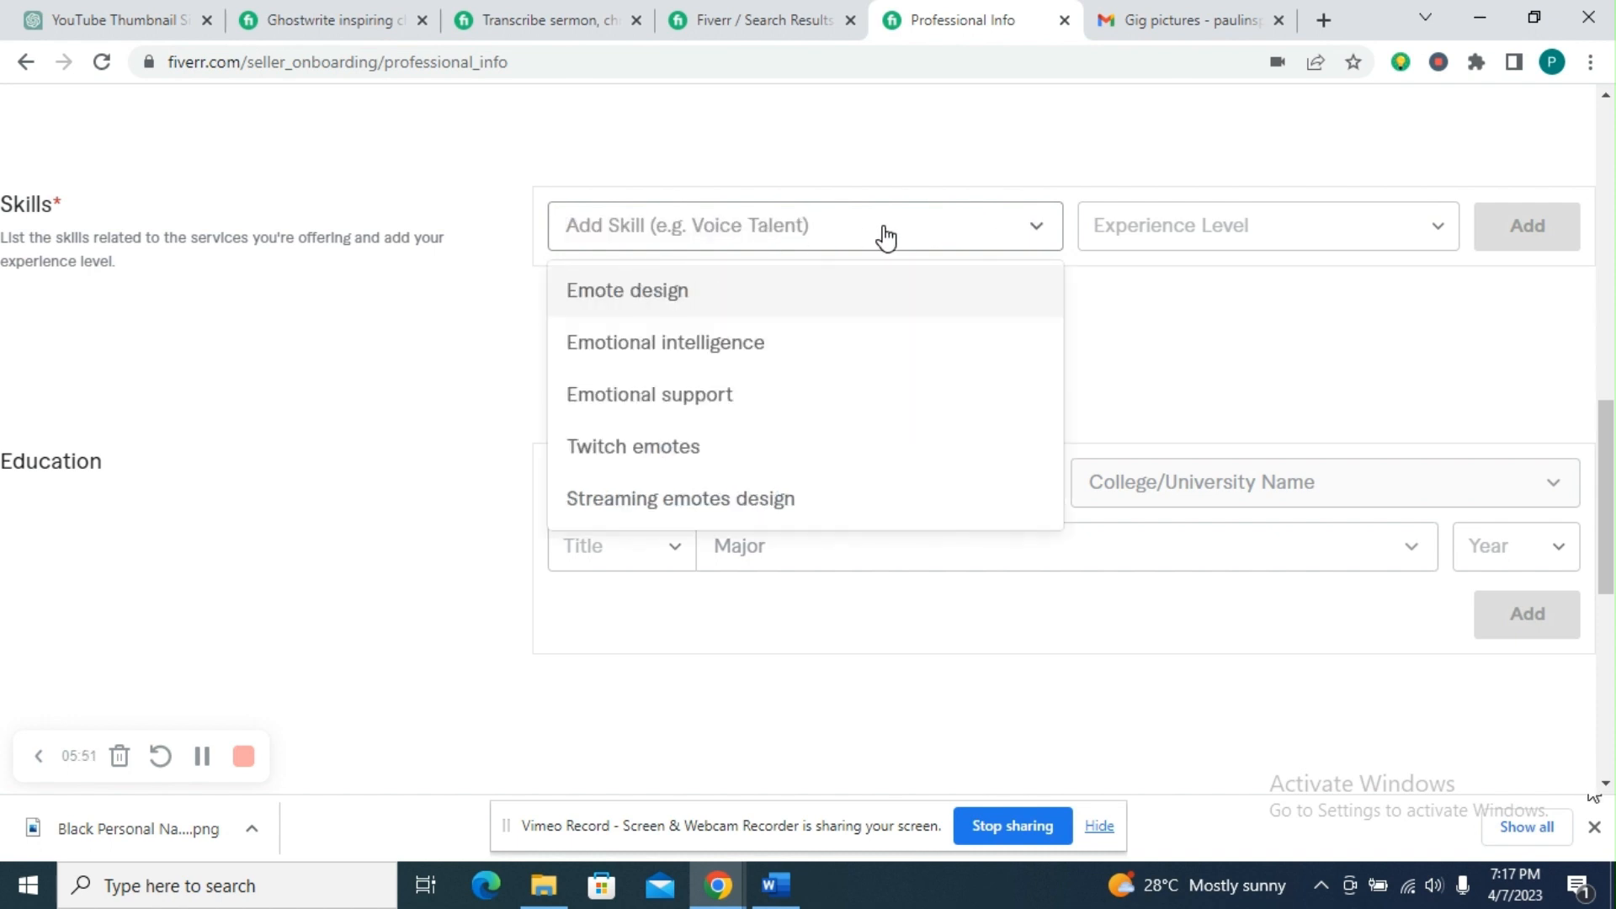
{"action": "left_click", "coordinate": [775, 330]}
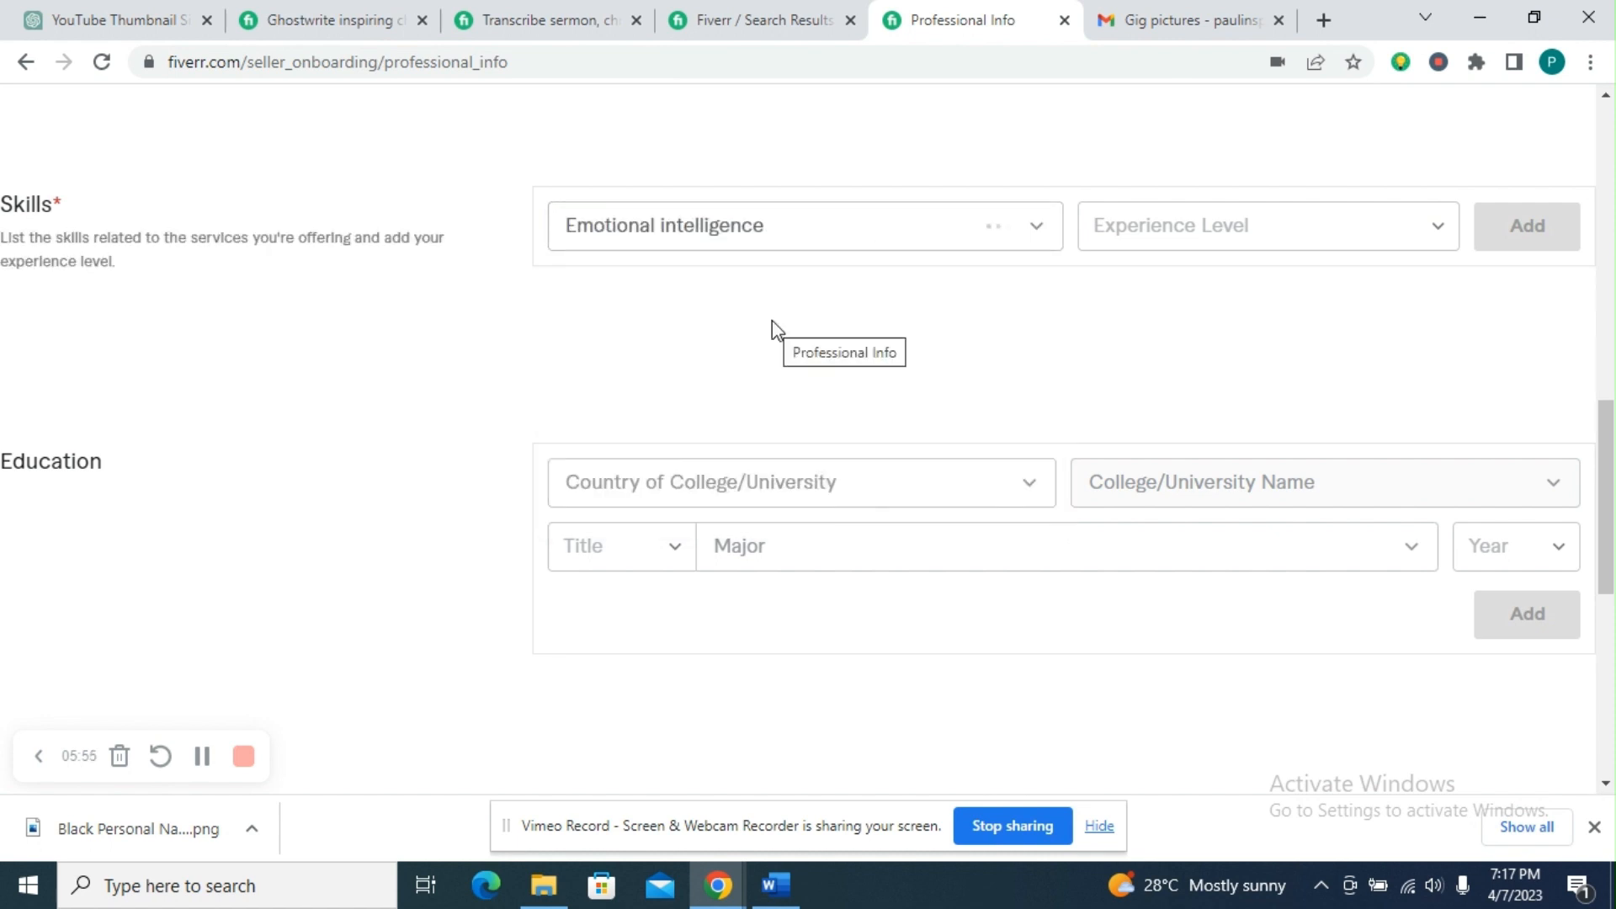
Step: Set the Emotional intelligence skill to Expert level and add it to the skills list
{"action": "left_click", "coordinate": [1165, 247]}
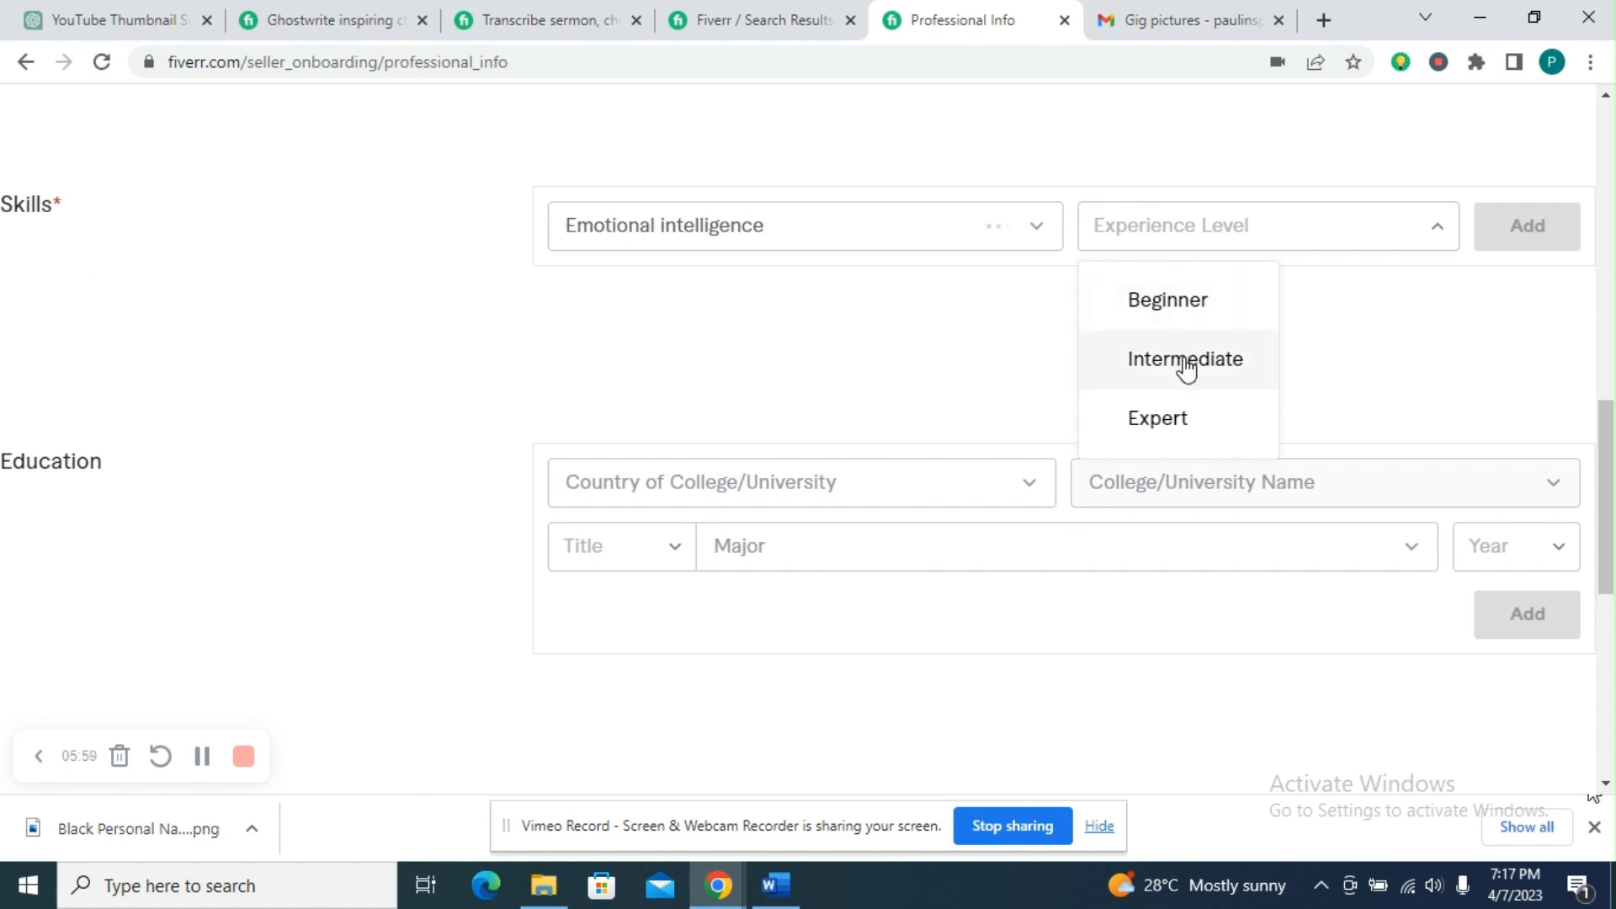
{"action": "left_click", "coordinate": [1182, 424]}
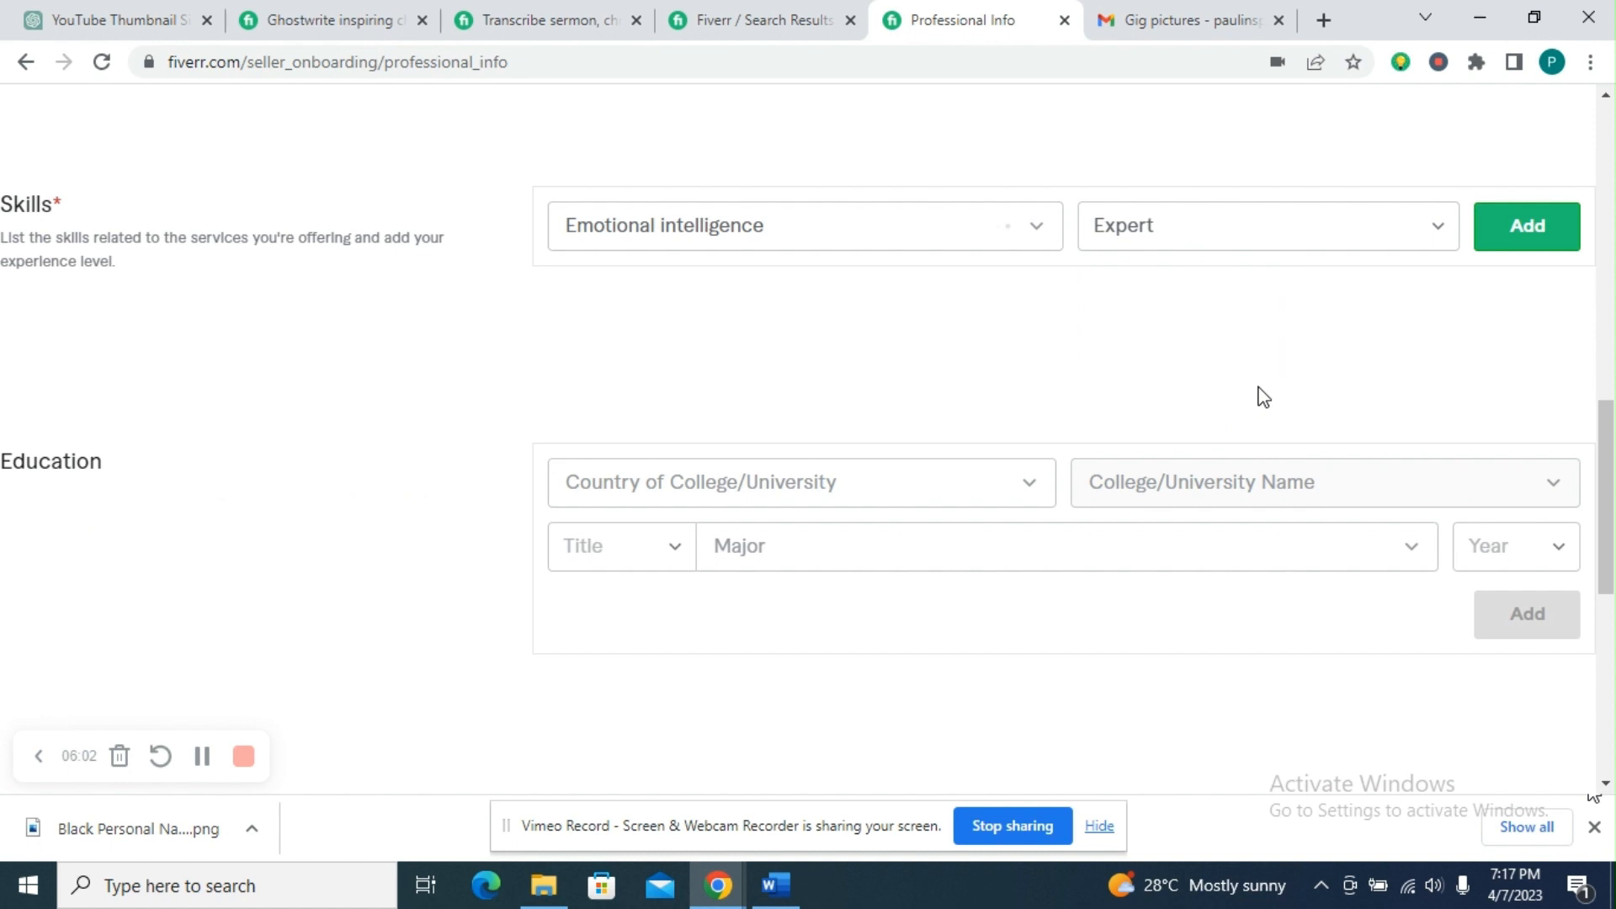
{"action": "left_click", "coordinate": [1523, 244]}
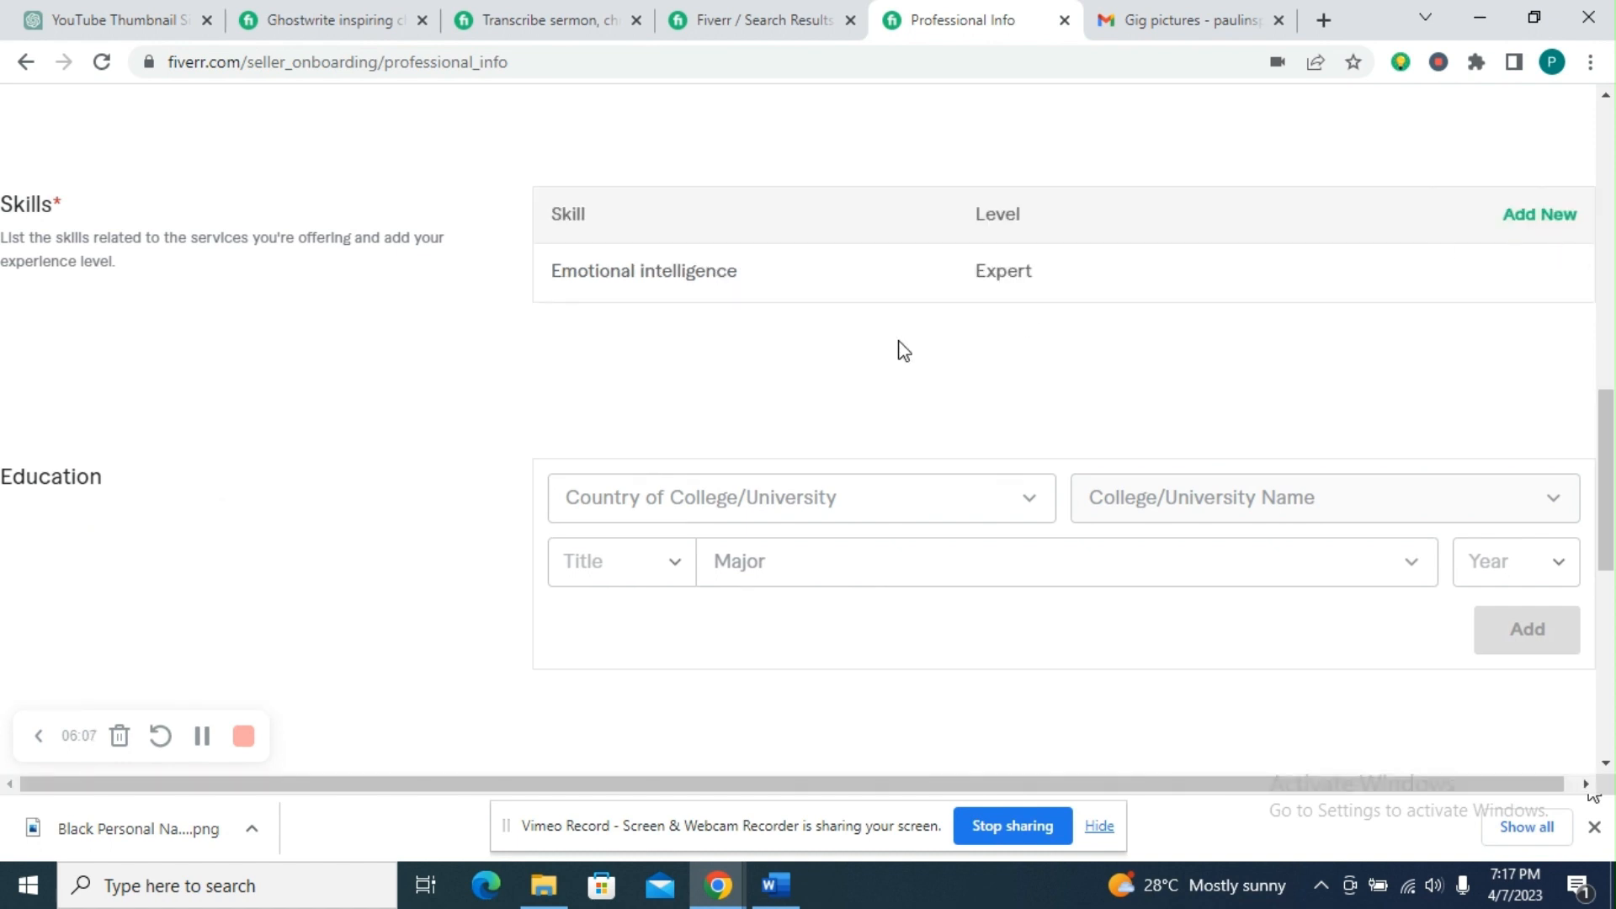
Step: Add Content creation as a second skill at Expert experience level
{"action": "left_click", "coordinate": [1530, 218]}
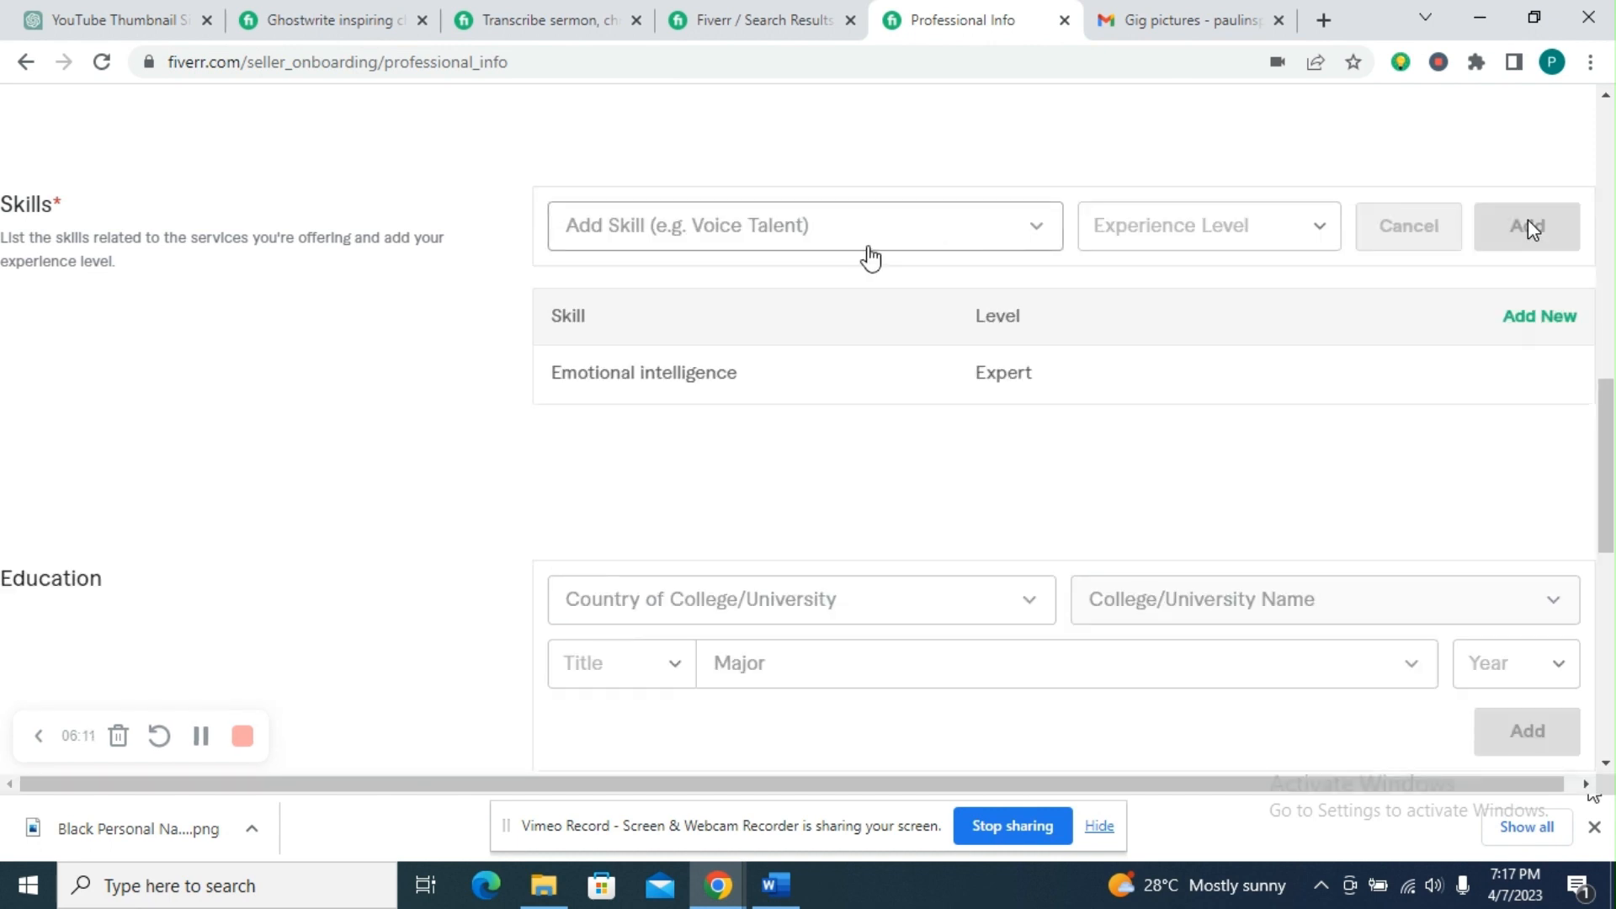
{"action": "left_click", "coordinate": [831, 226]}
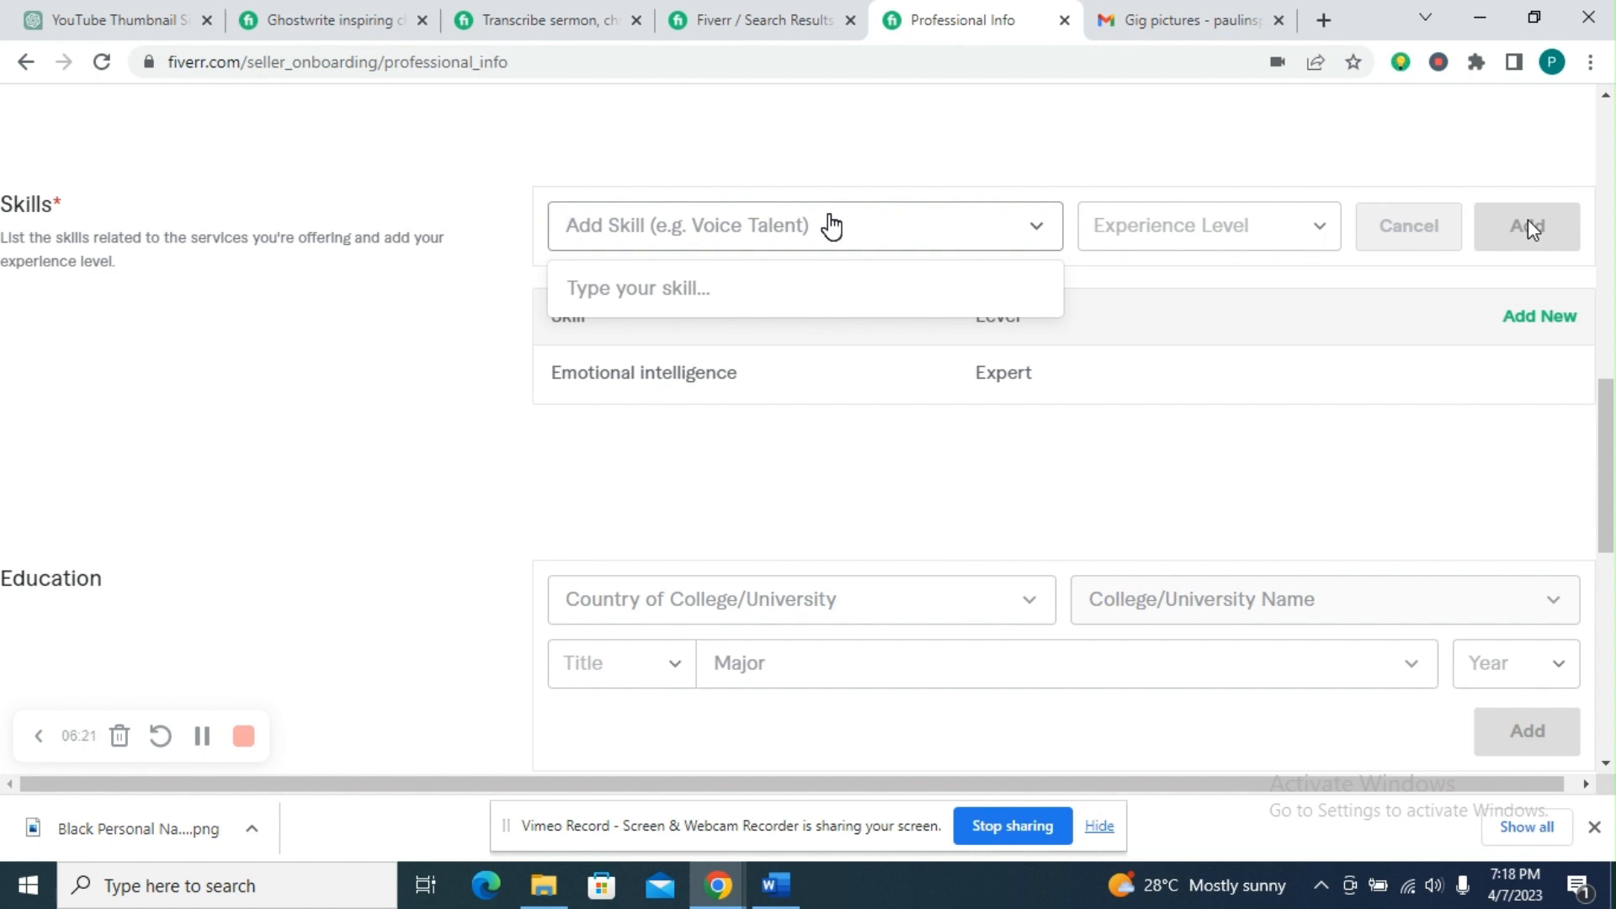
{"action": "type", "text": "conte"}
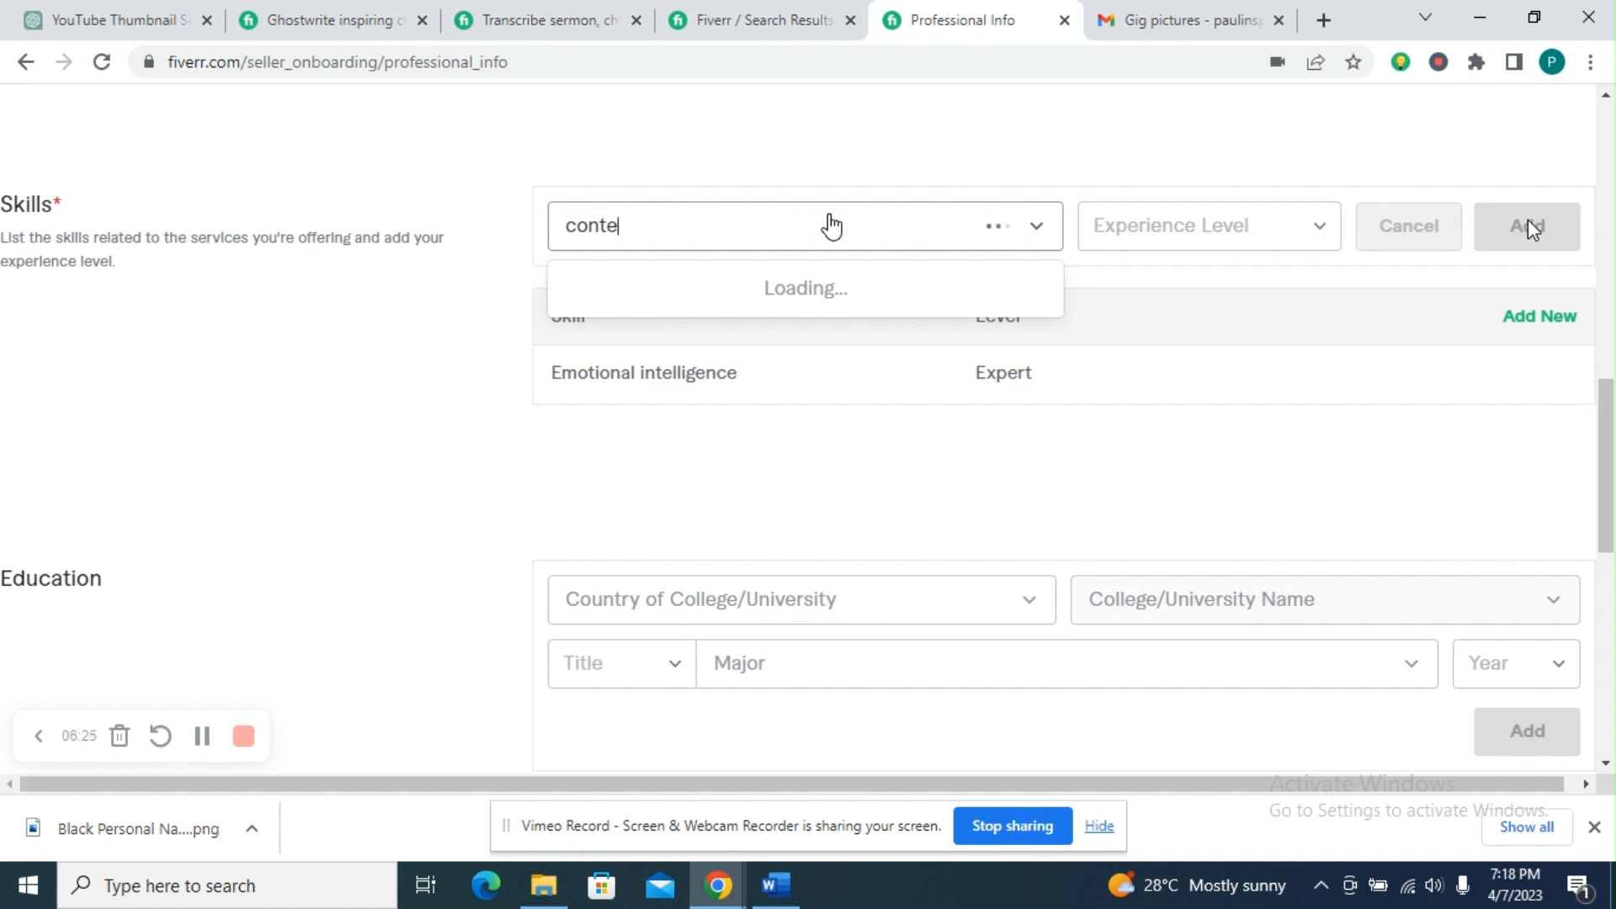
{"action": "type", "text": "nt creator"}
{"action": "left_click", "coordinate": [1165, 242]}
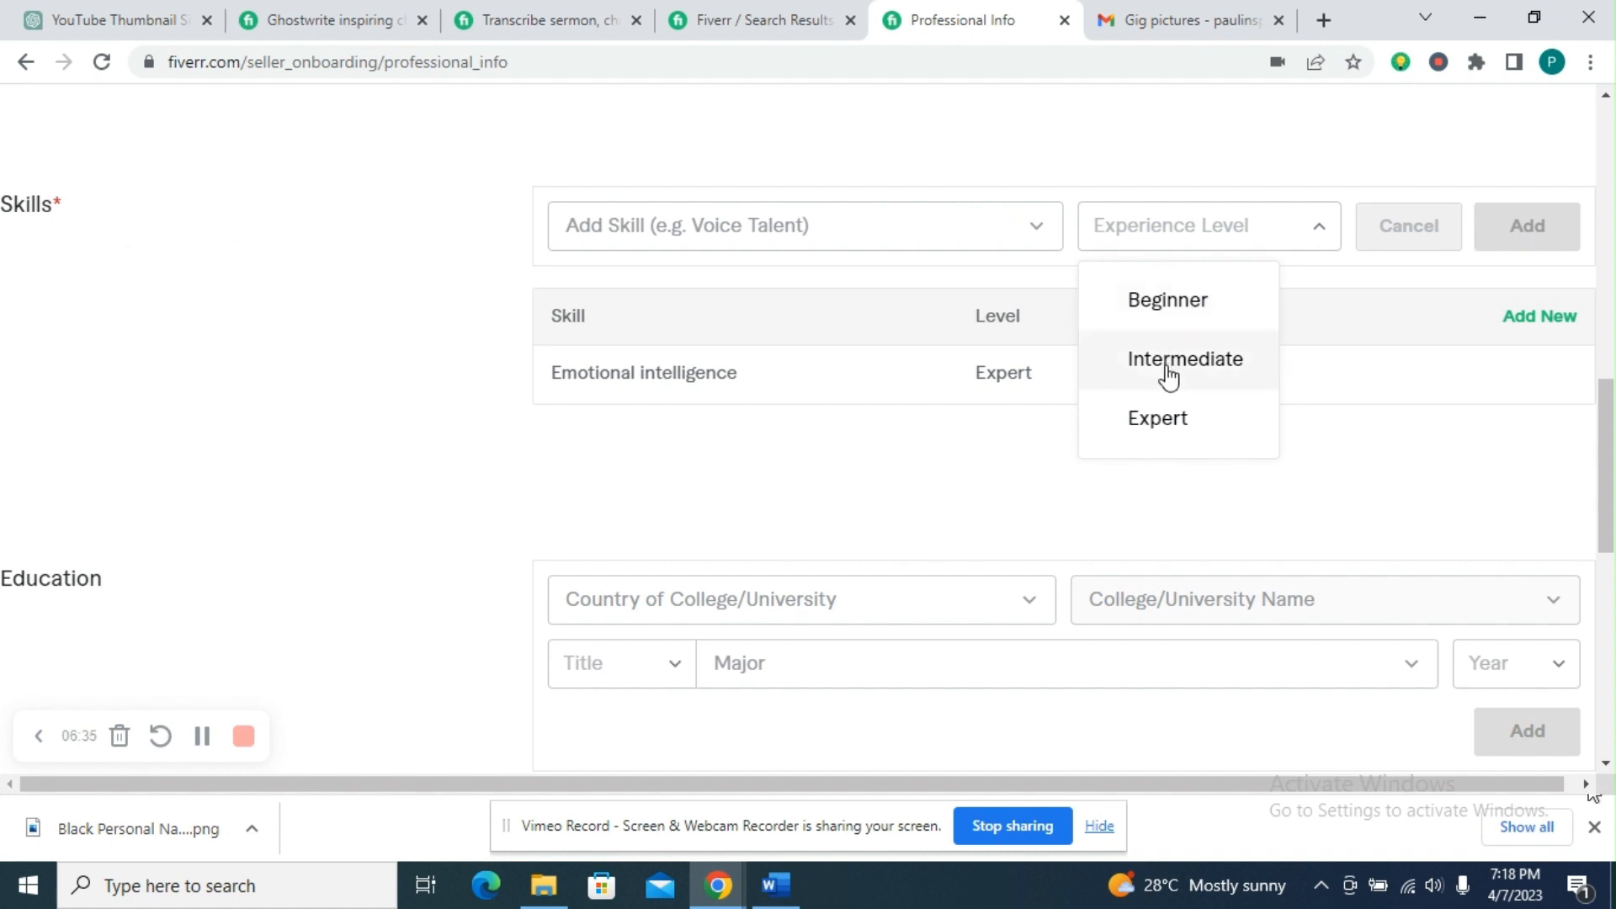
{"action": "left_click", "coordinate": [1166, 419]}
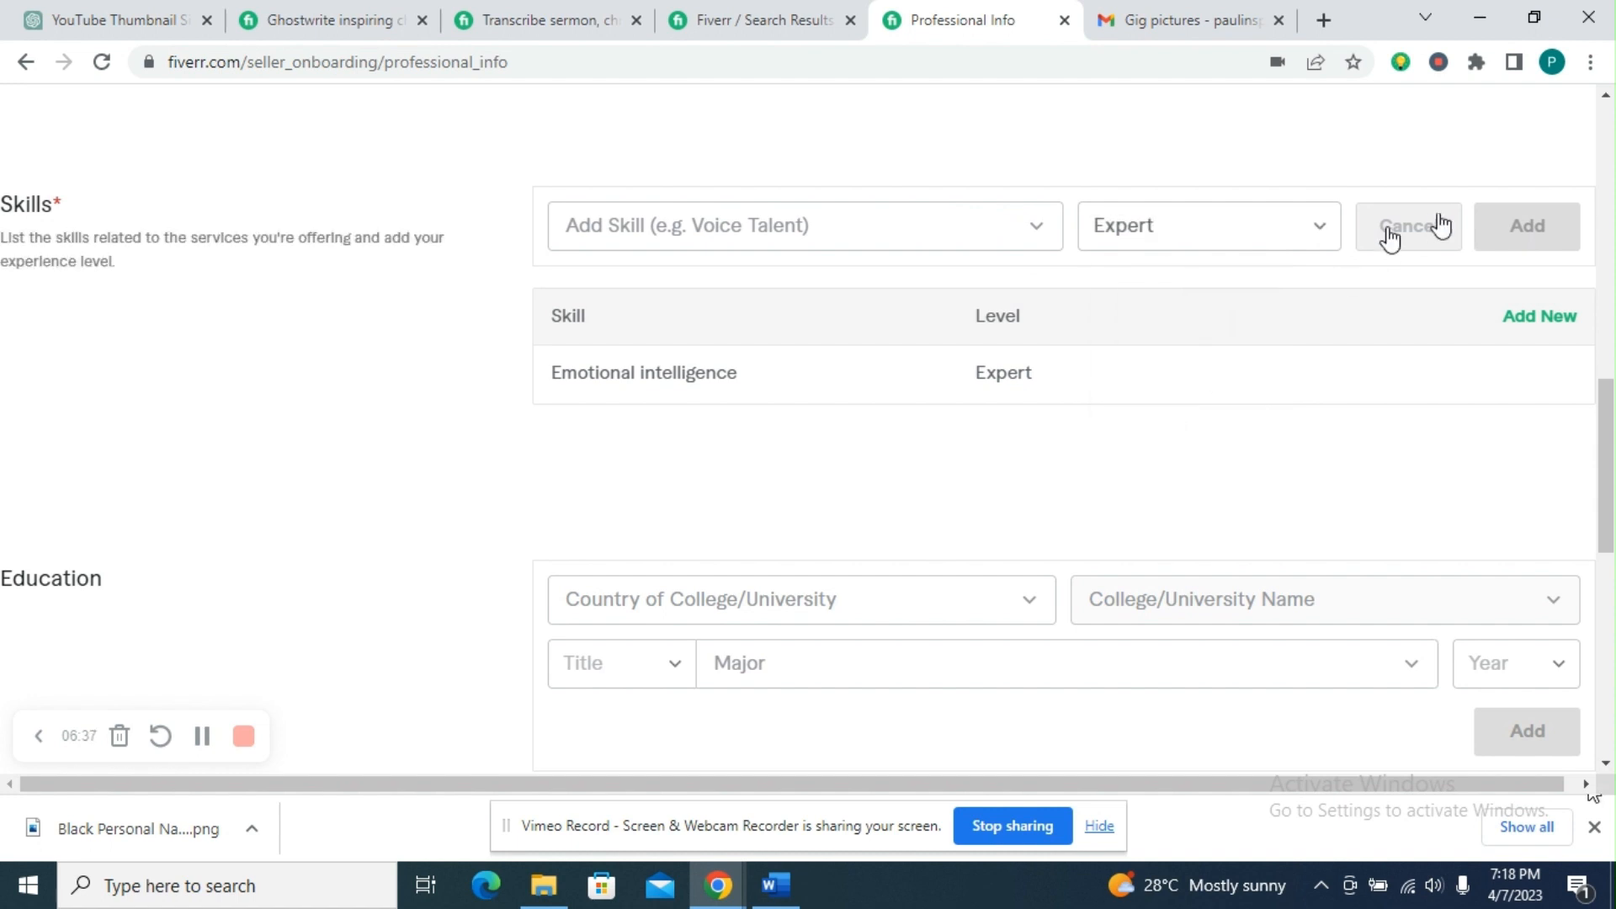
{"action": "left_click", "coordinate": [872, 227]}
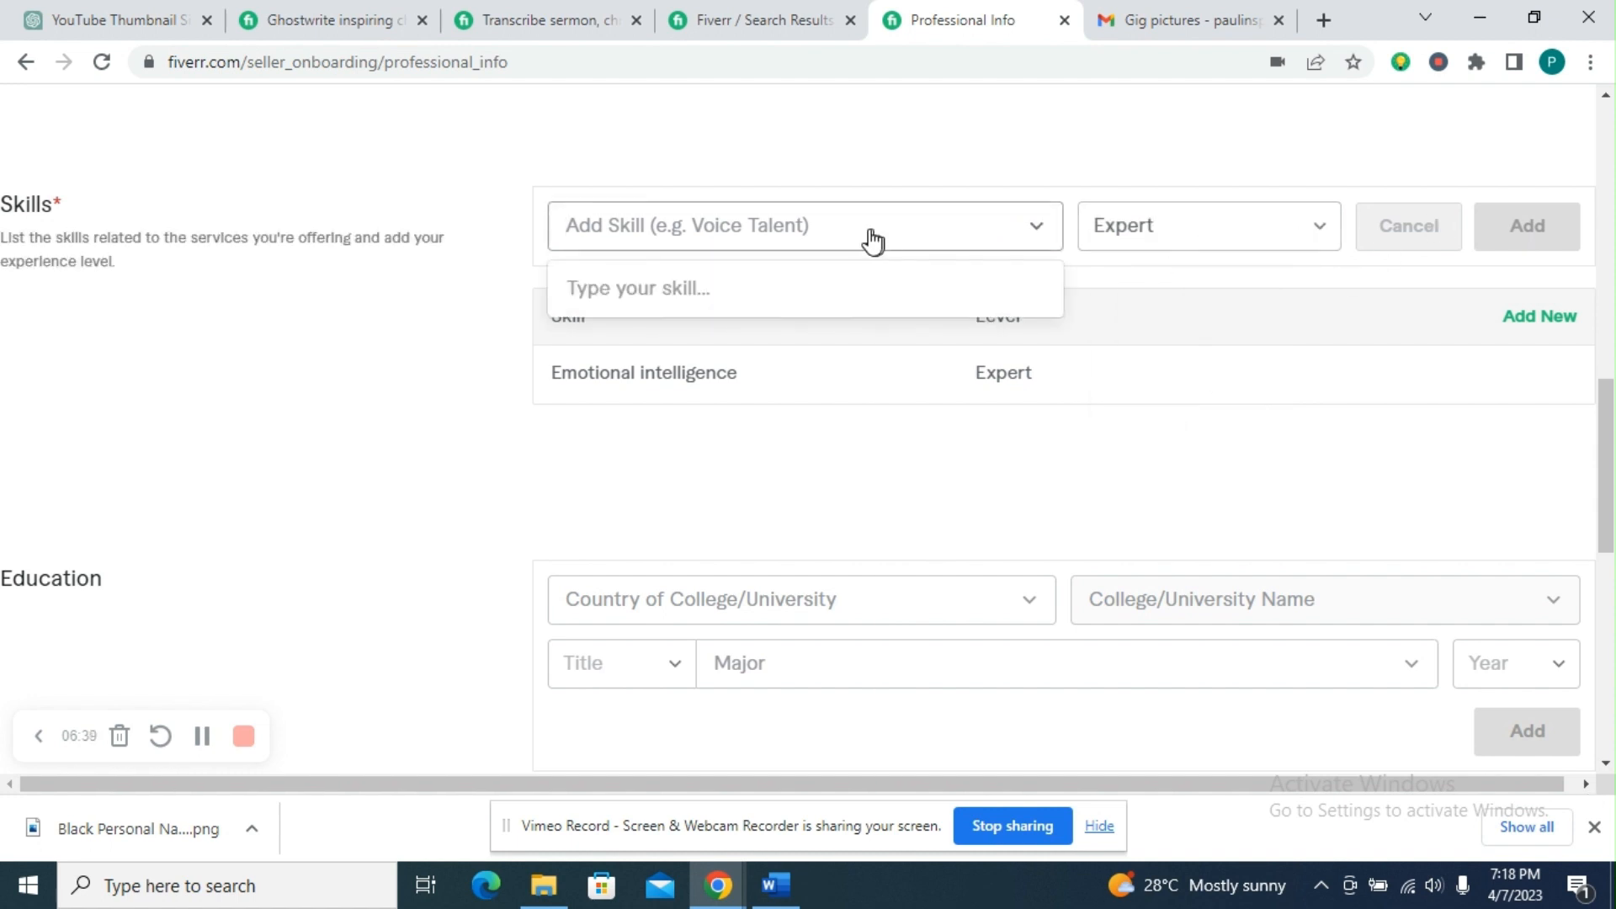
{"action": "type", "text": "con"}
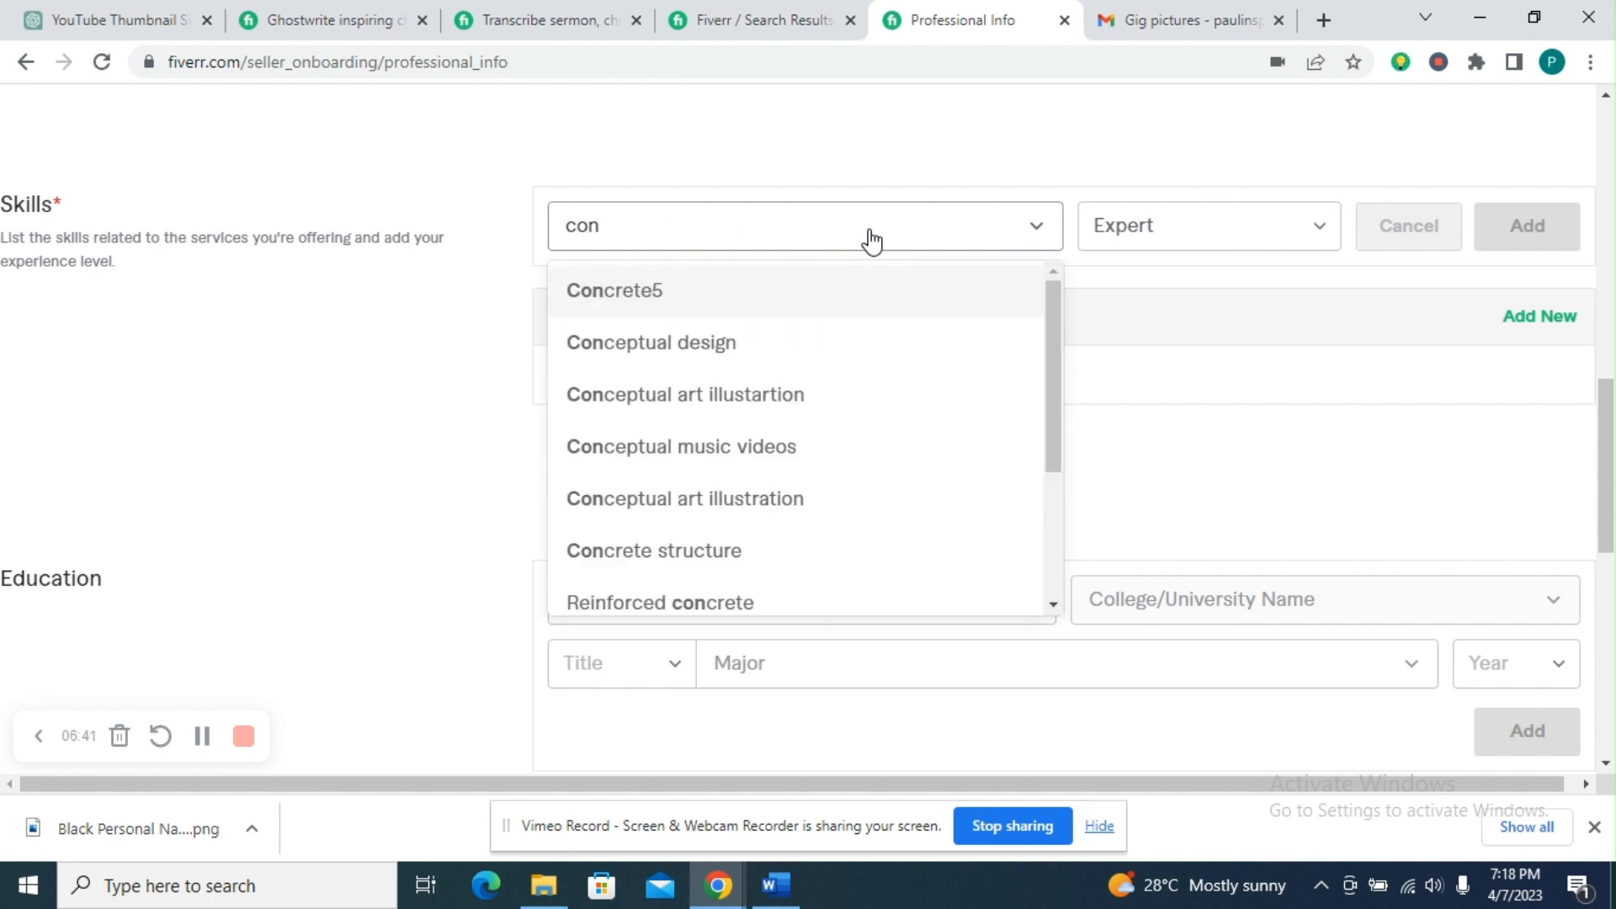
{"action": "type", "text": "t"}
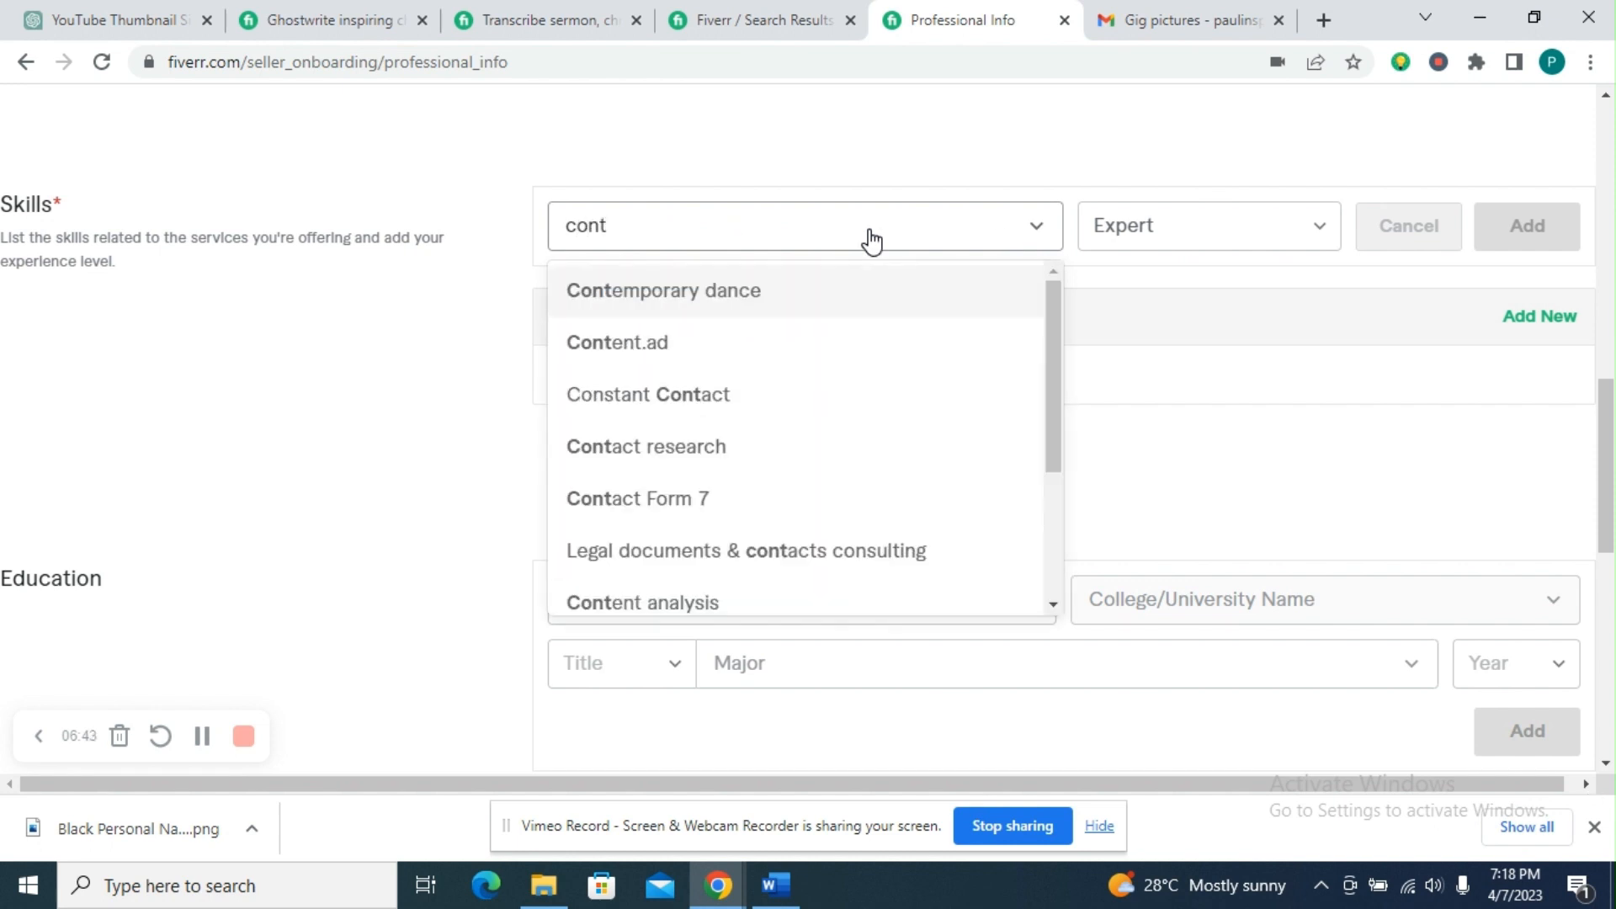
{"action": "type", "text": "ent"}
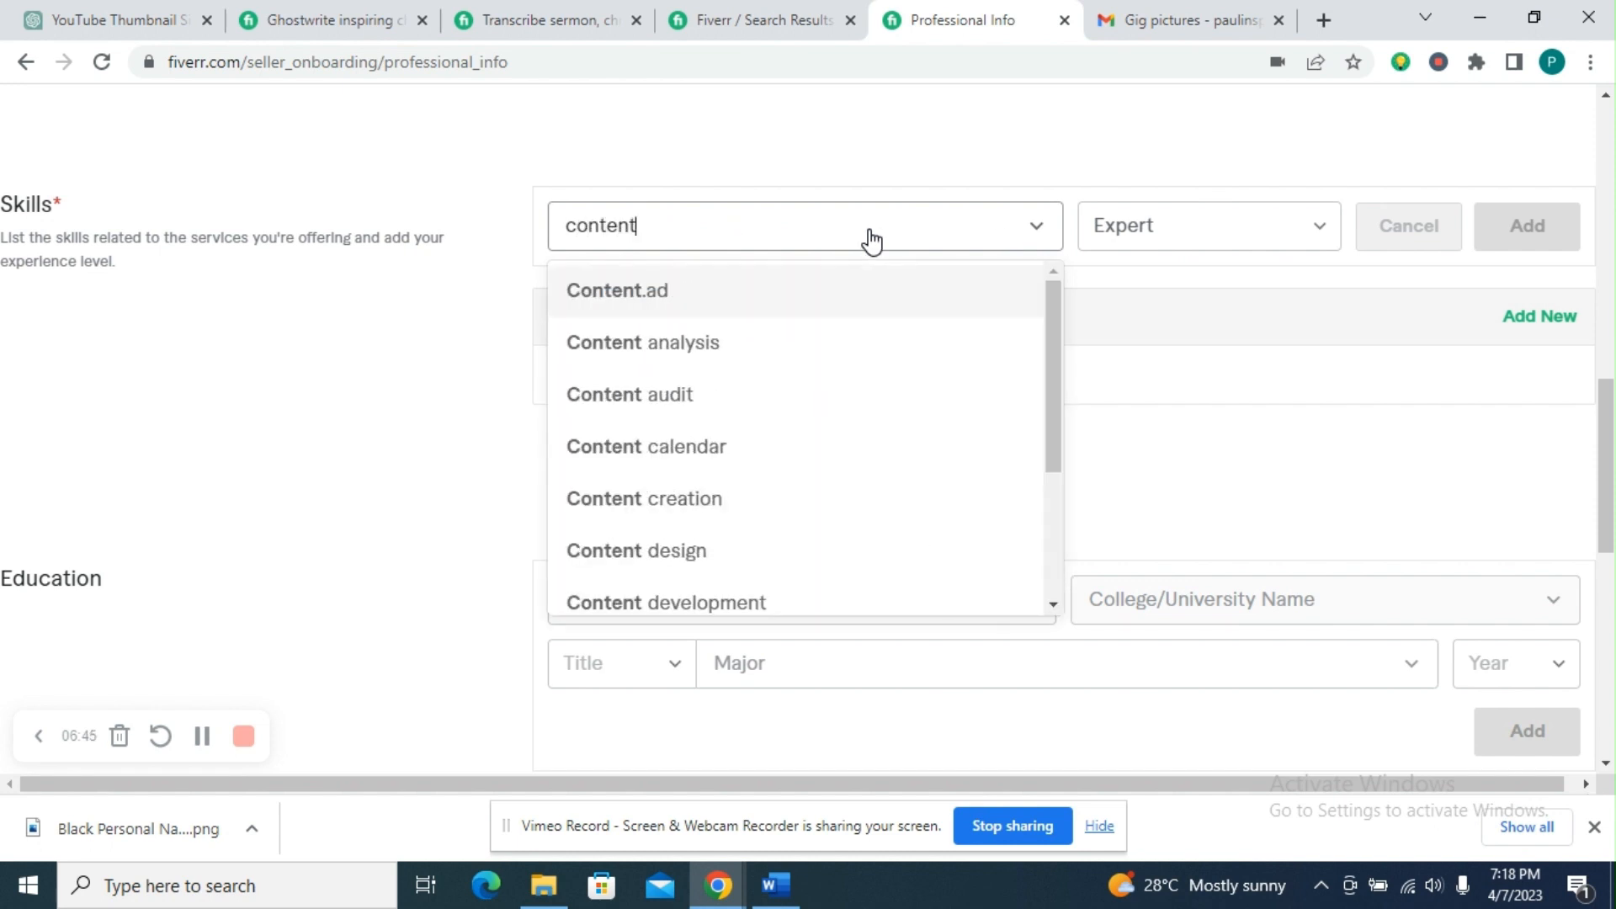
{"action": "left_click", "coordinate": [686, 517]}
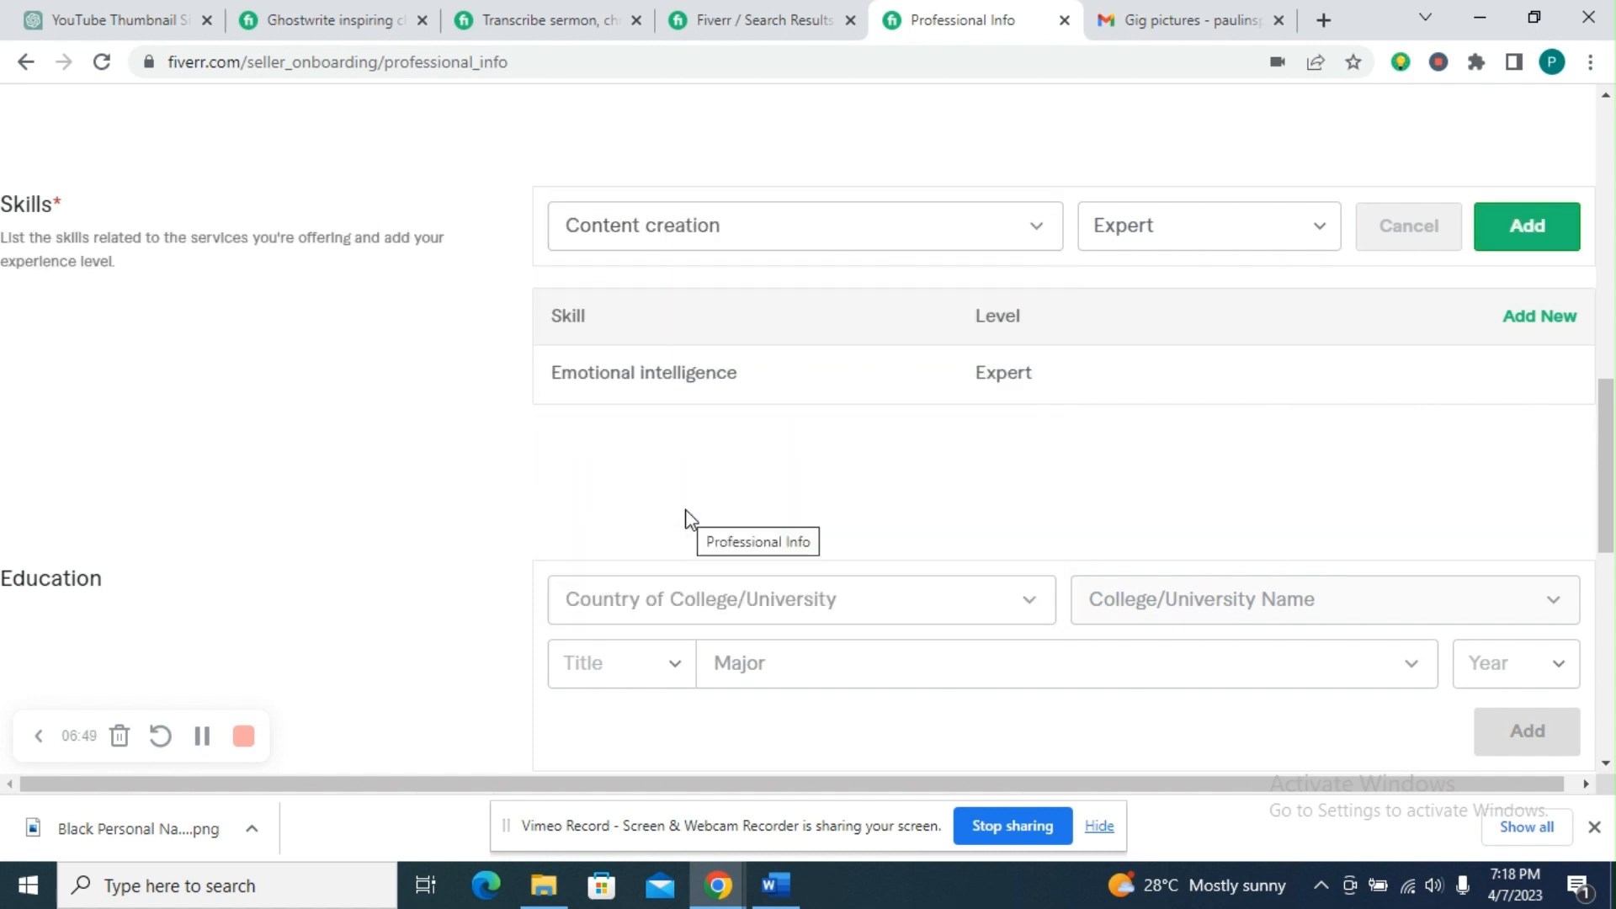
{"action": "left_click", "coordinate": [1553, 225]}
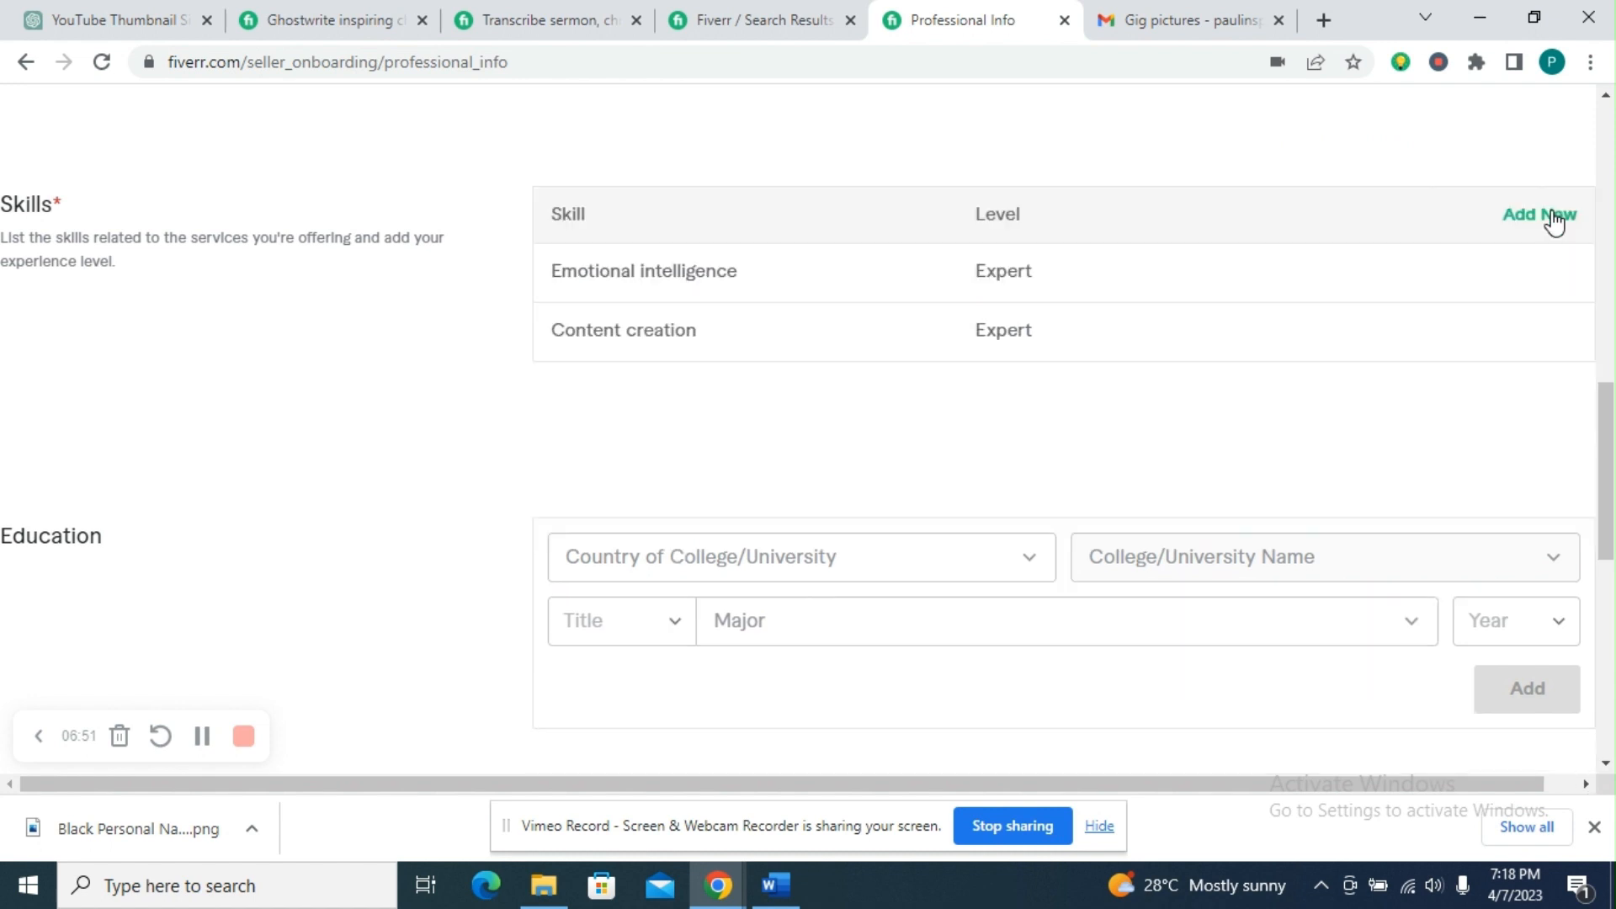
{"action": "left_click", "coordinate": [1013, 559]}
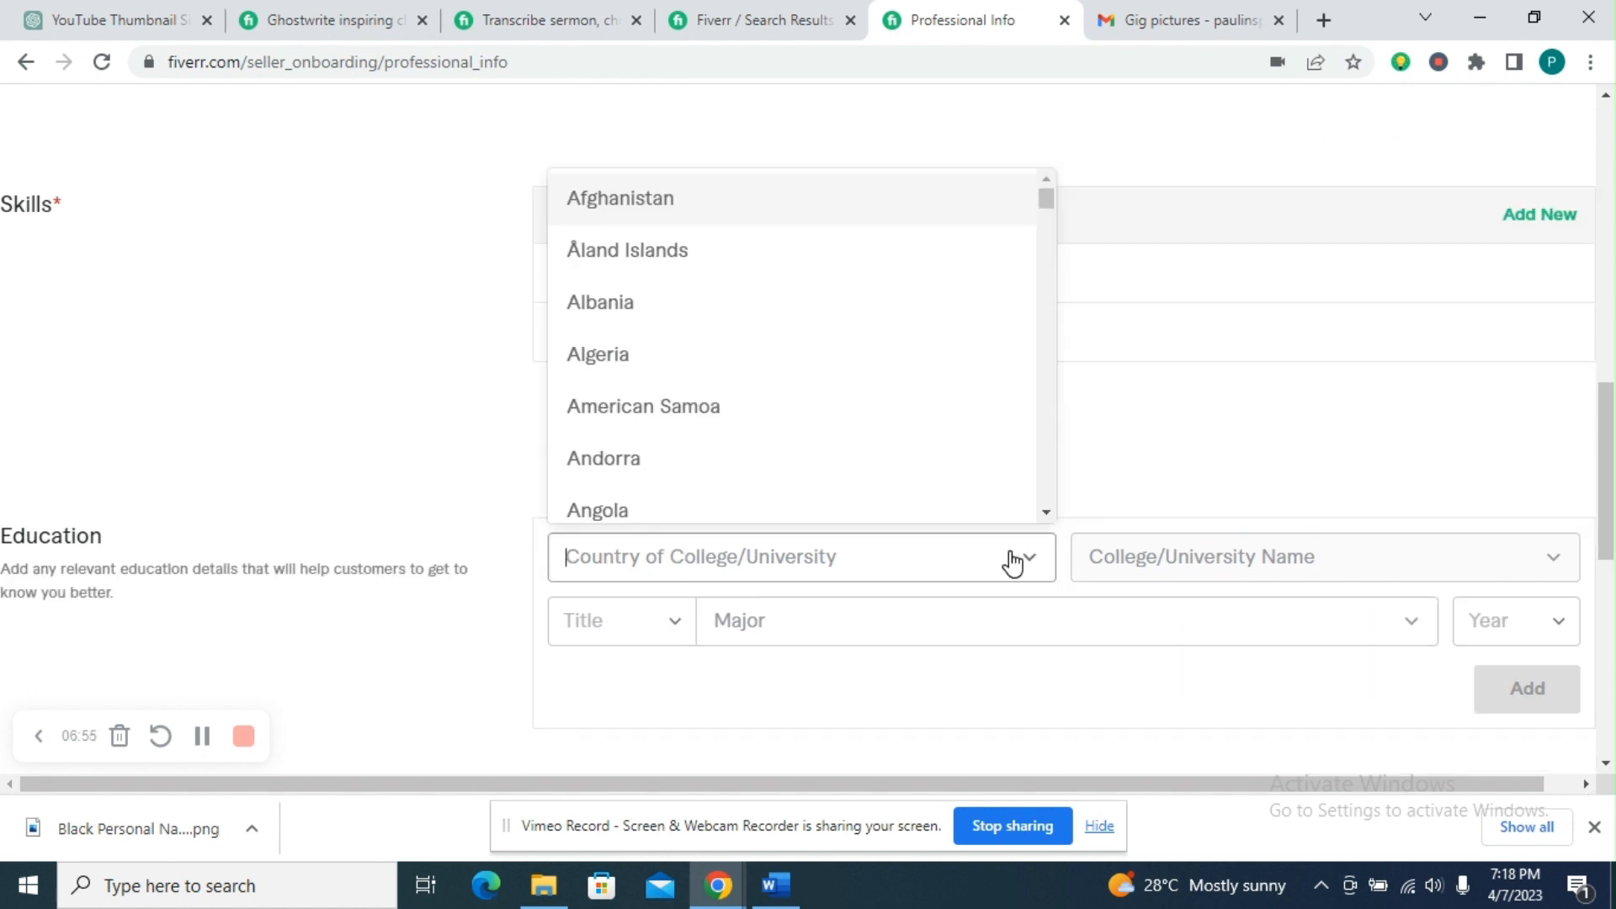
Step: Set the education country to Nigeria and enter the college name 'convenant university'
{"action": "type", "text": "ni"}
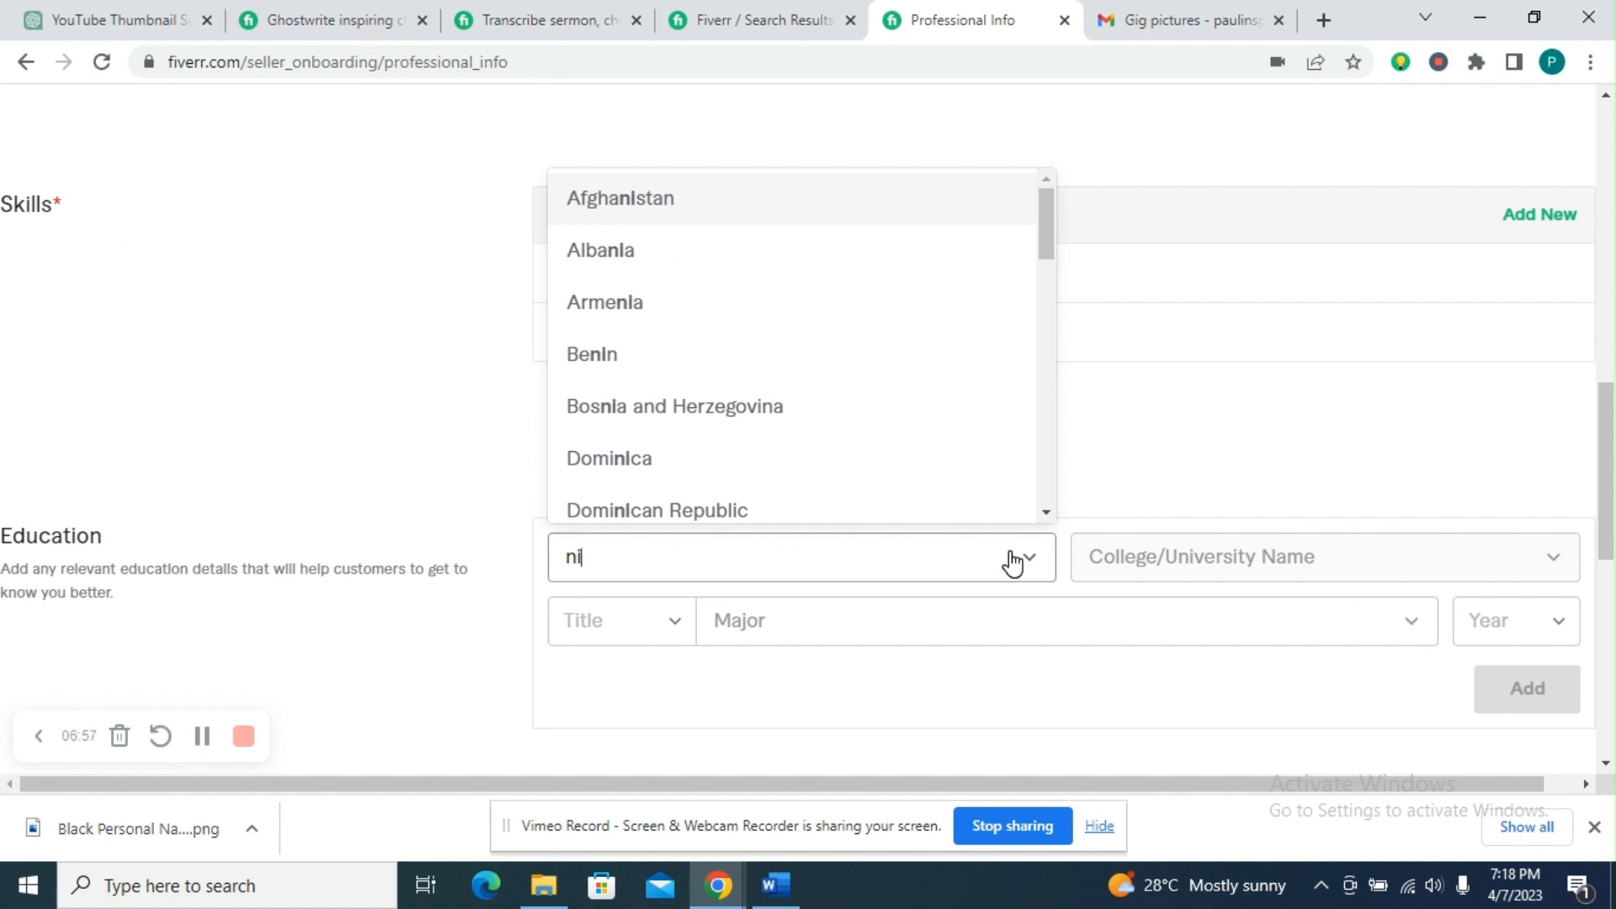
{"action": "type", "text": "g"}
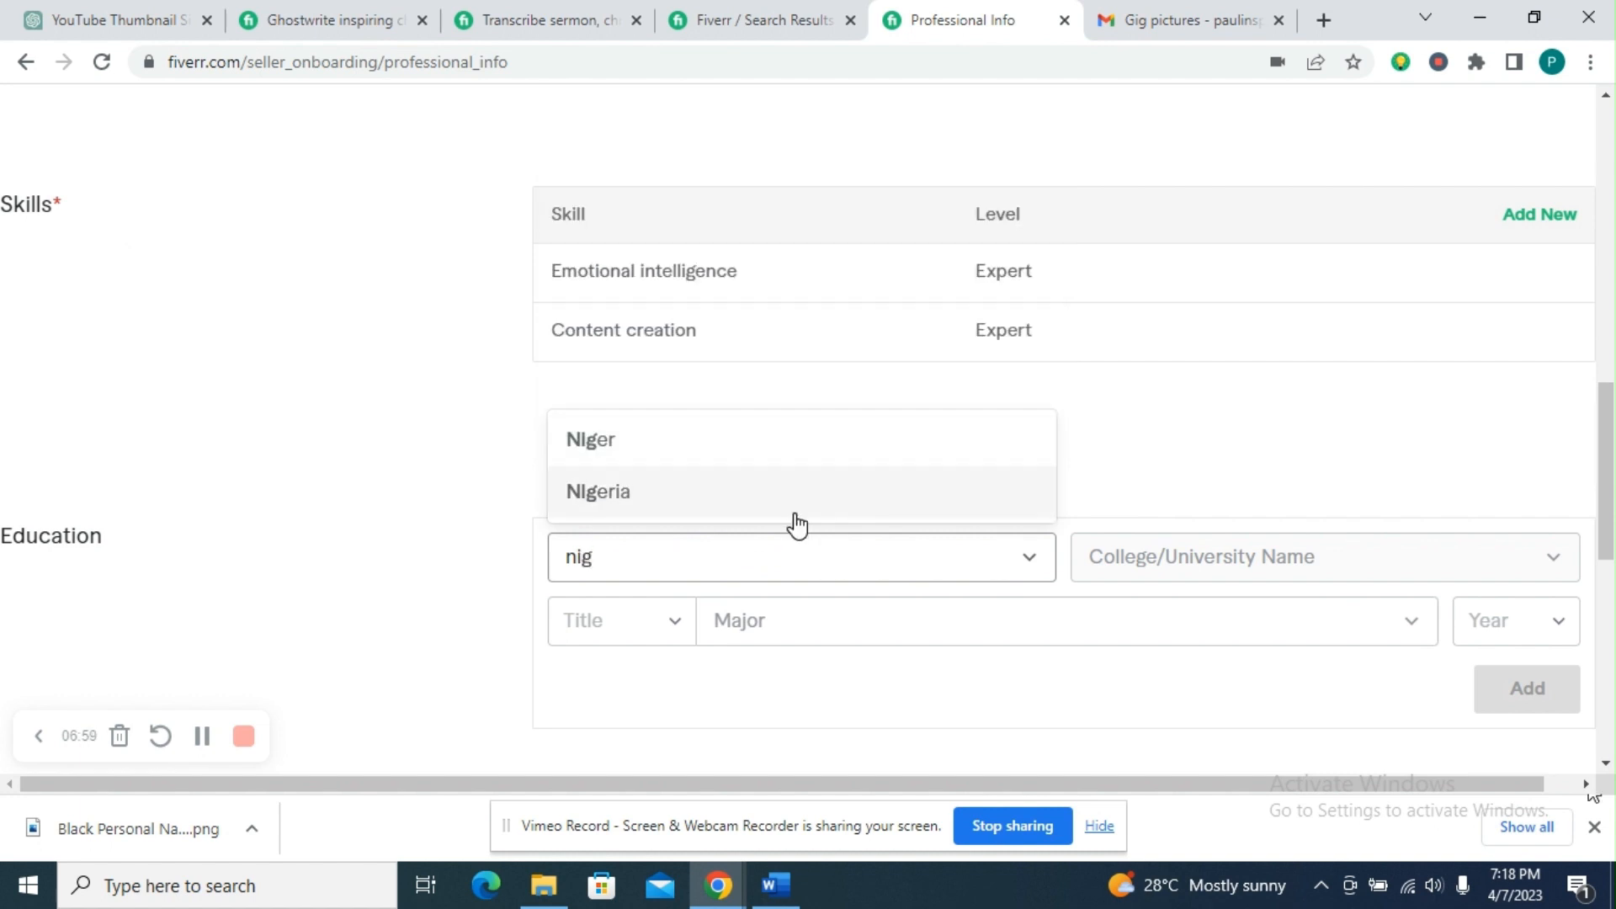
{"action": "left_click", "coordinate": [796, 494]}
{"action": "left_click", "coordinate": [1212, 568]}
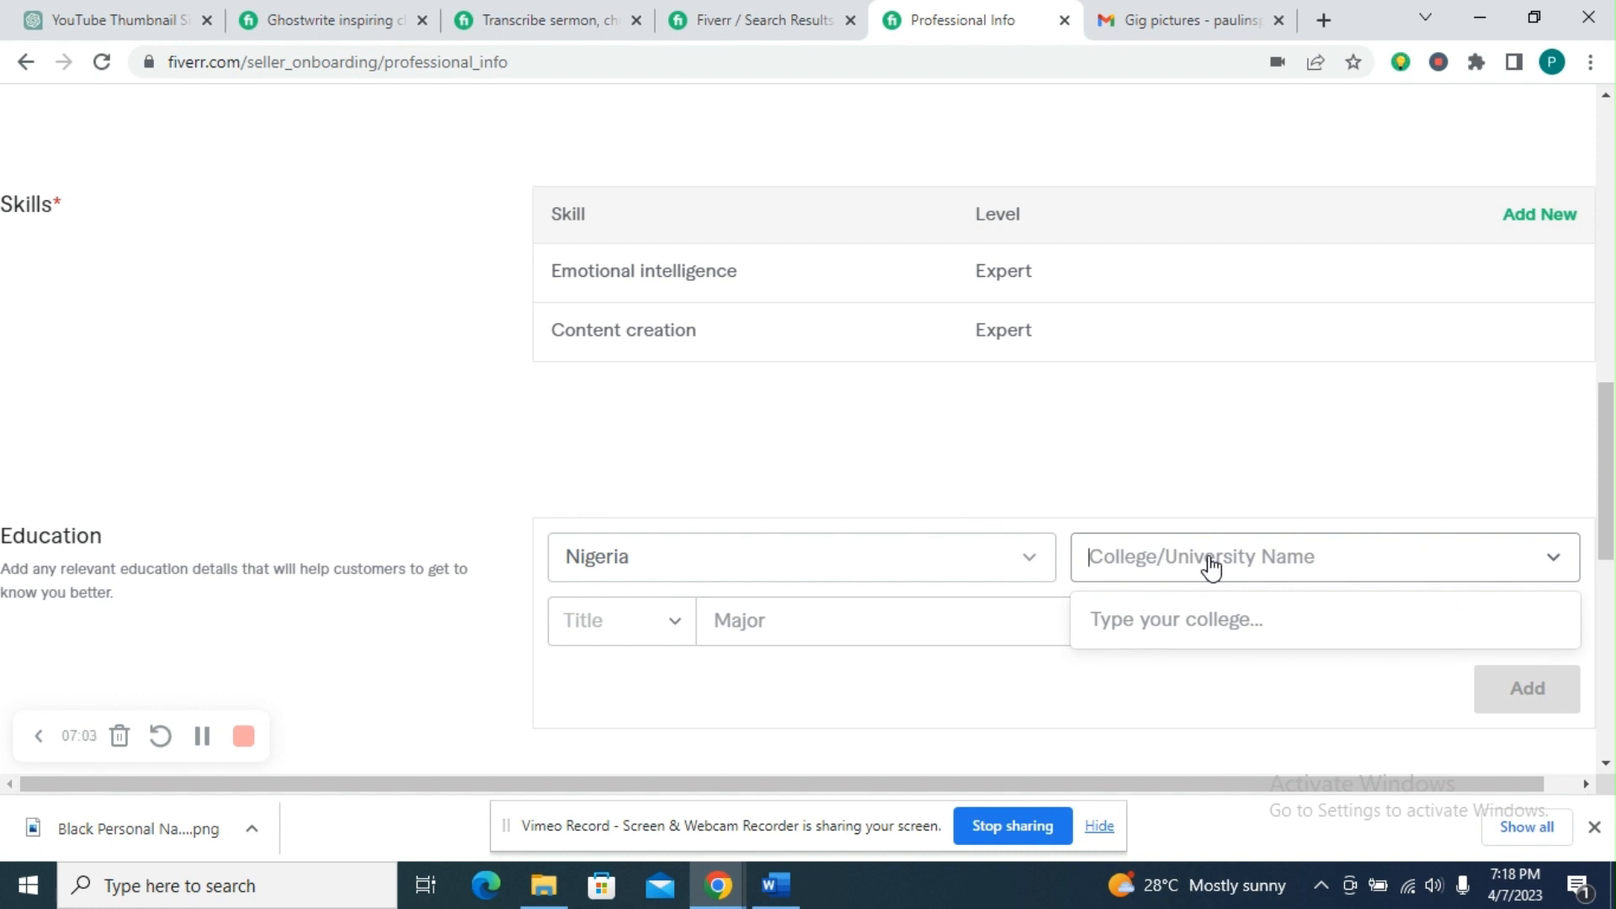
{"action": "type", "text": "conve"}
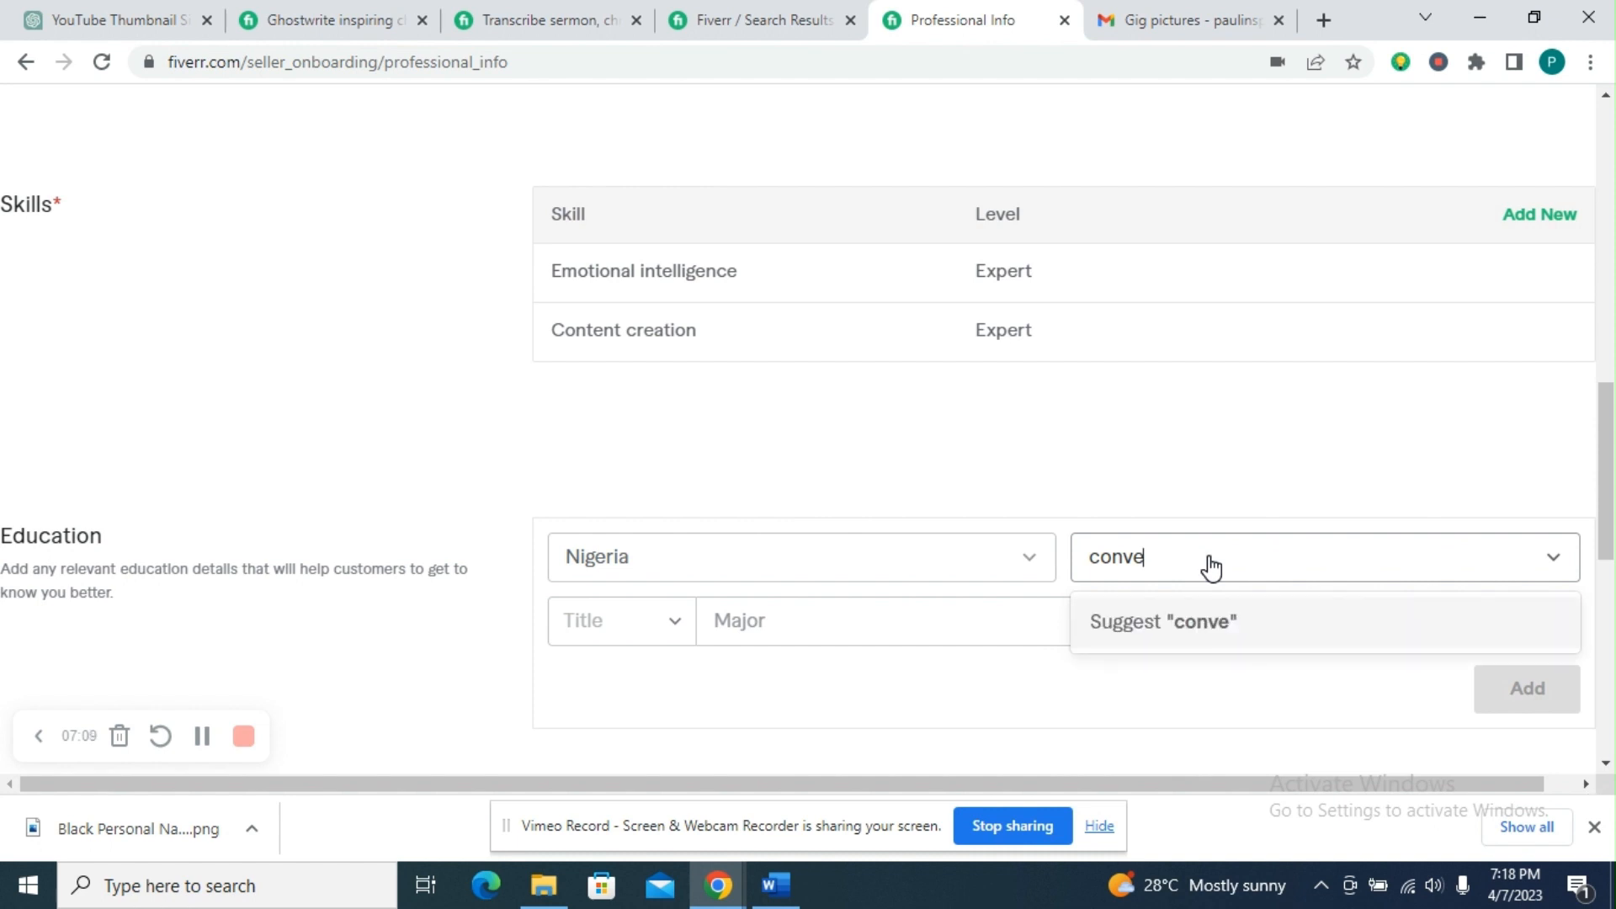
{"action": "type", "text": "n"}
{"action": "type", "text": "ant "}
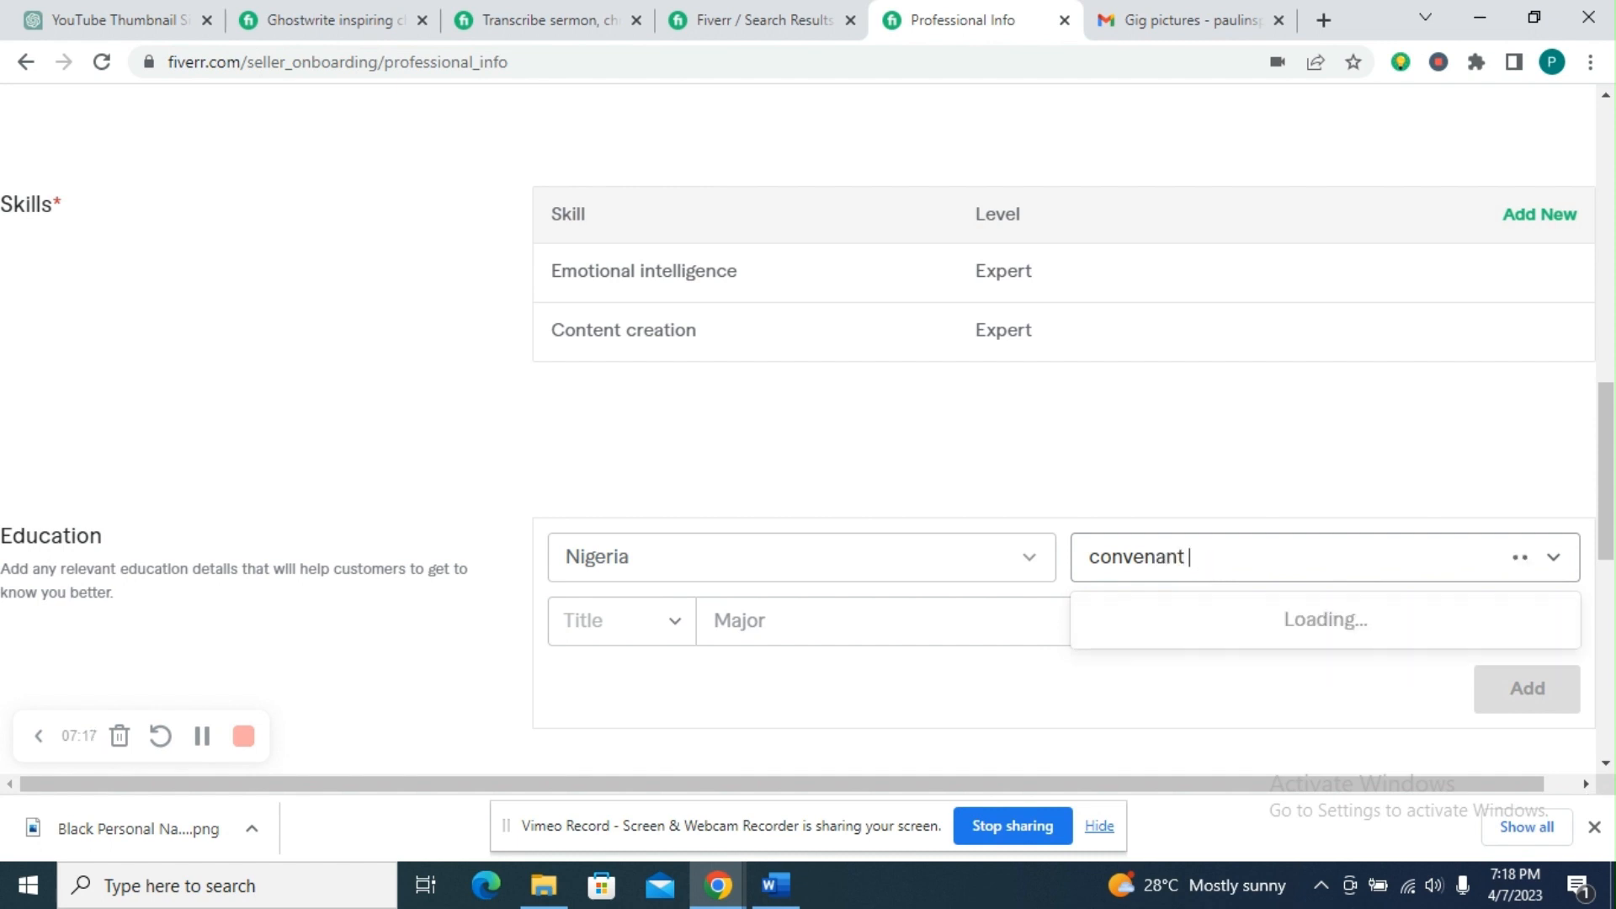
{"action": "type", "text": "u"}
{"action": "type", "text": "r"}
{"action": "type", "text": "ivers"}
{"action": "type", "text": "ity"}
Step: Choose a B.Sc. title, major in english literature, graduation year 2014, and add the entry
{"action": "left_click", "coordinate": [676, 638]}
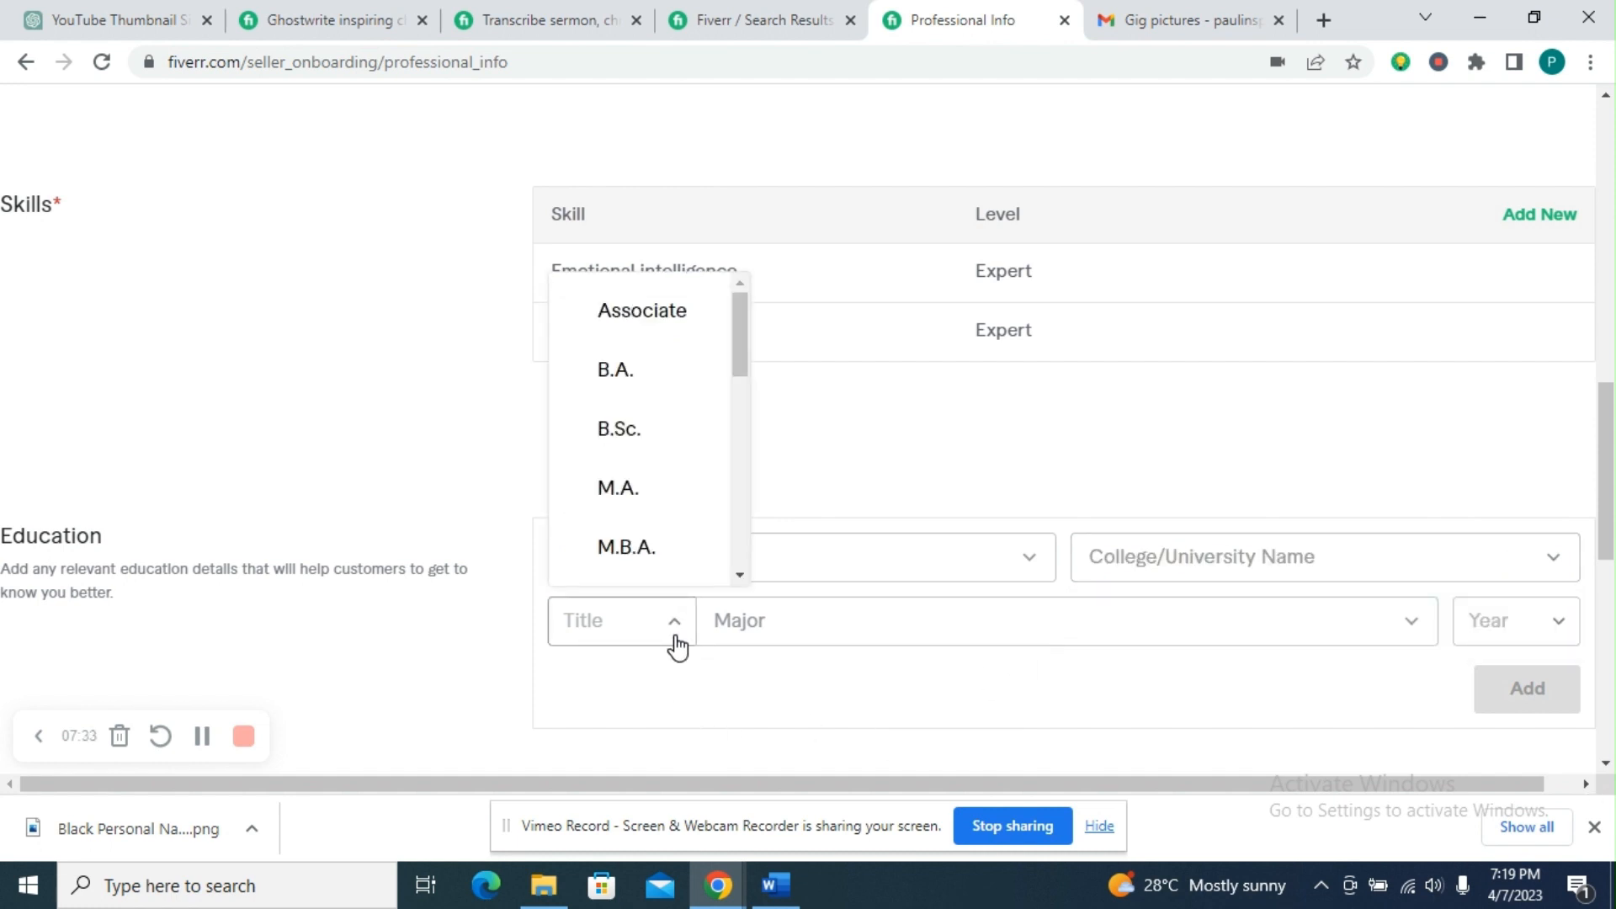
{"action": "left_click", "coordinate": [645, 438]}
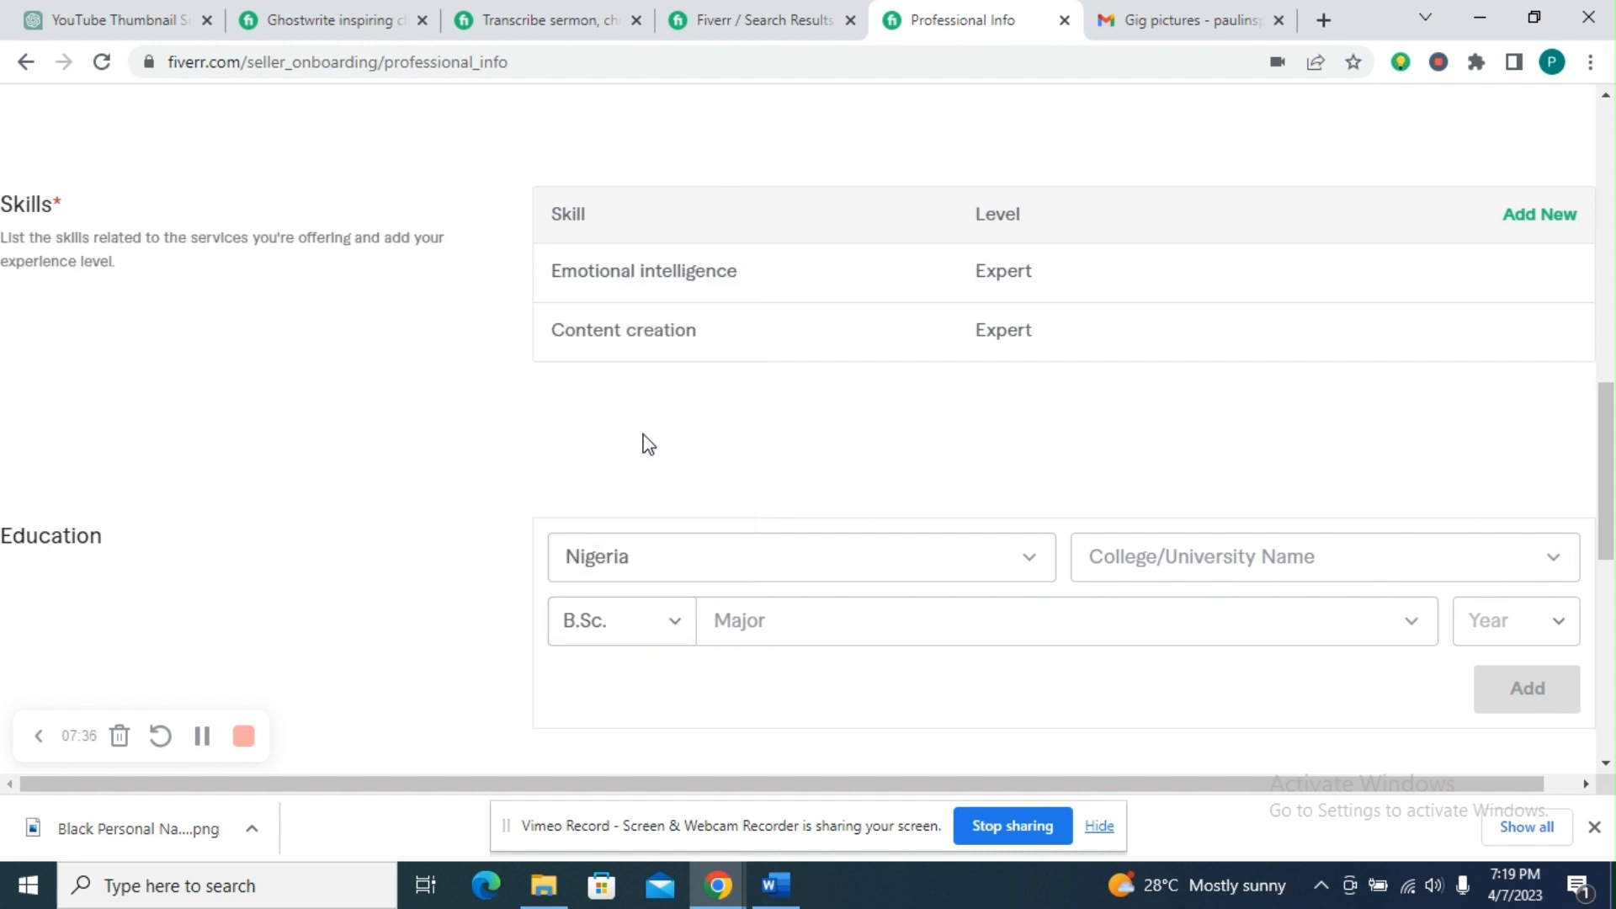
{"action": "left_click", "coordinate": [825, 626]}
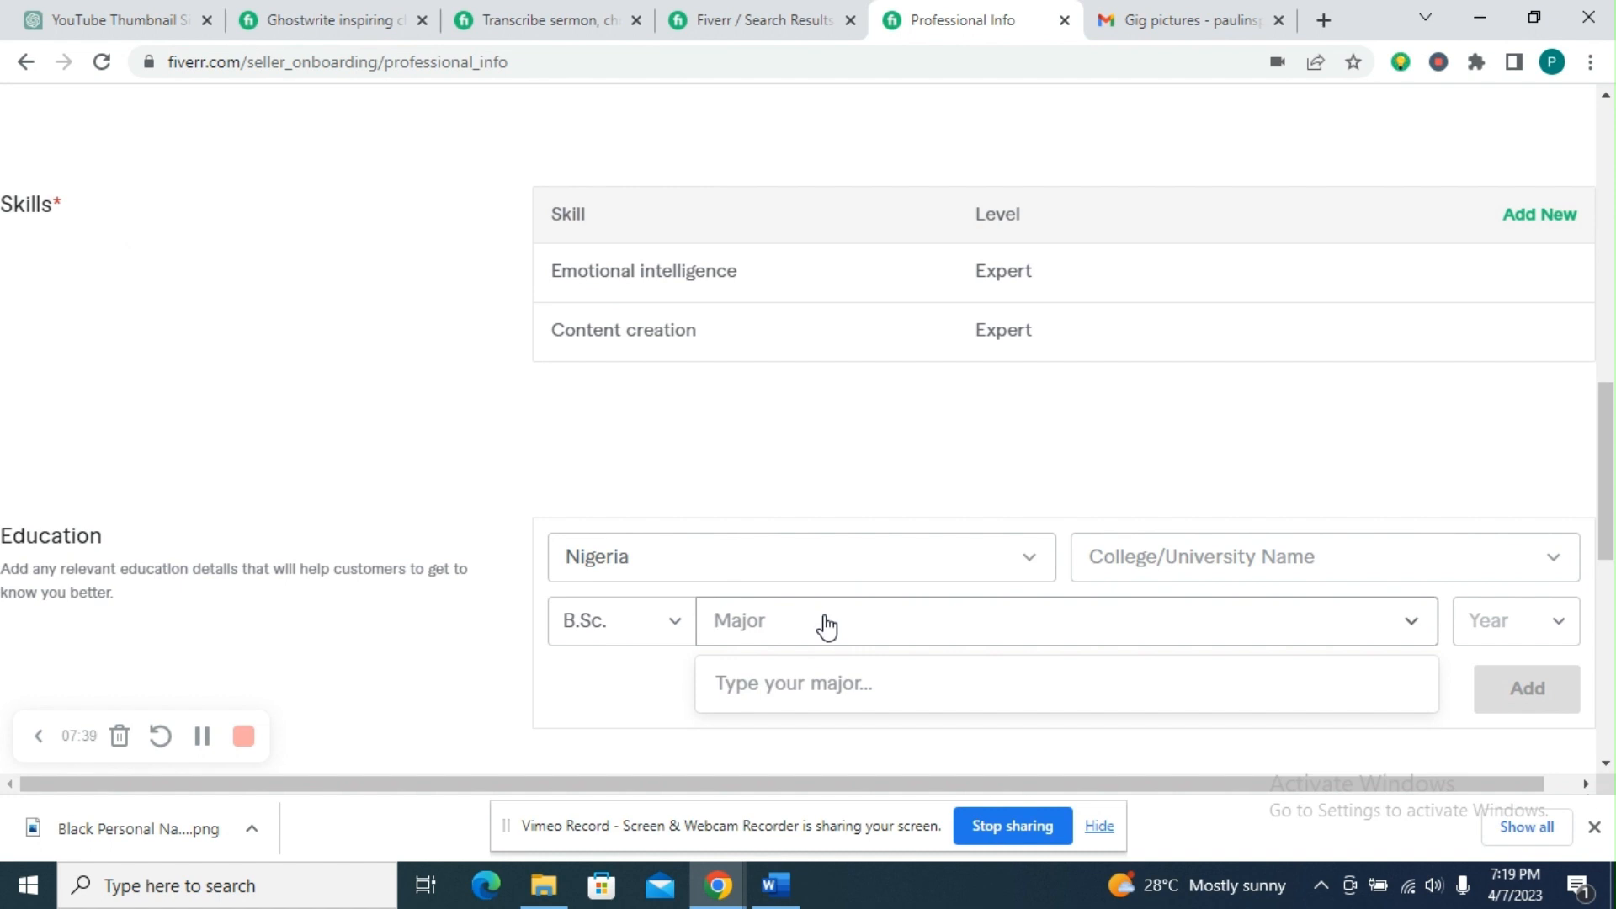
{"action": "type", "text": "I"}
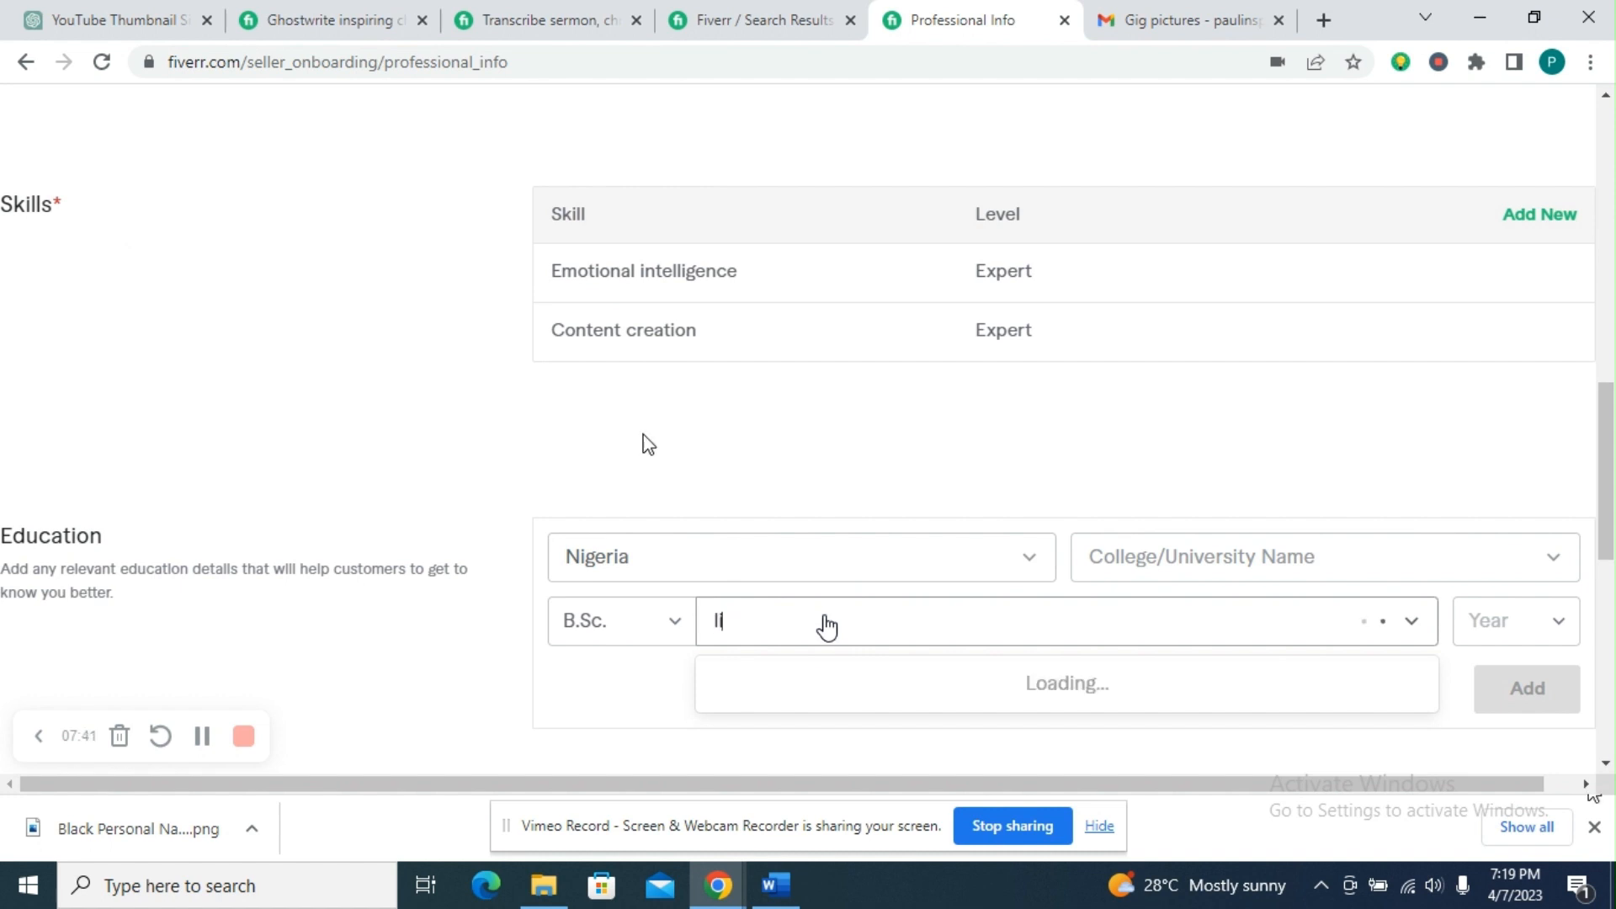
{"action": "type", "text": "iter"}
{"action": "left_click", "coordinate": [204, 748]}
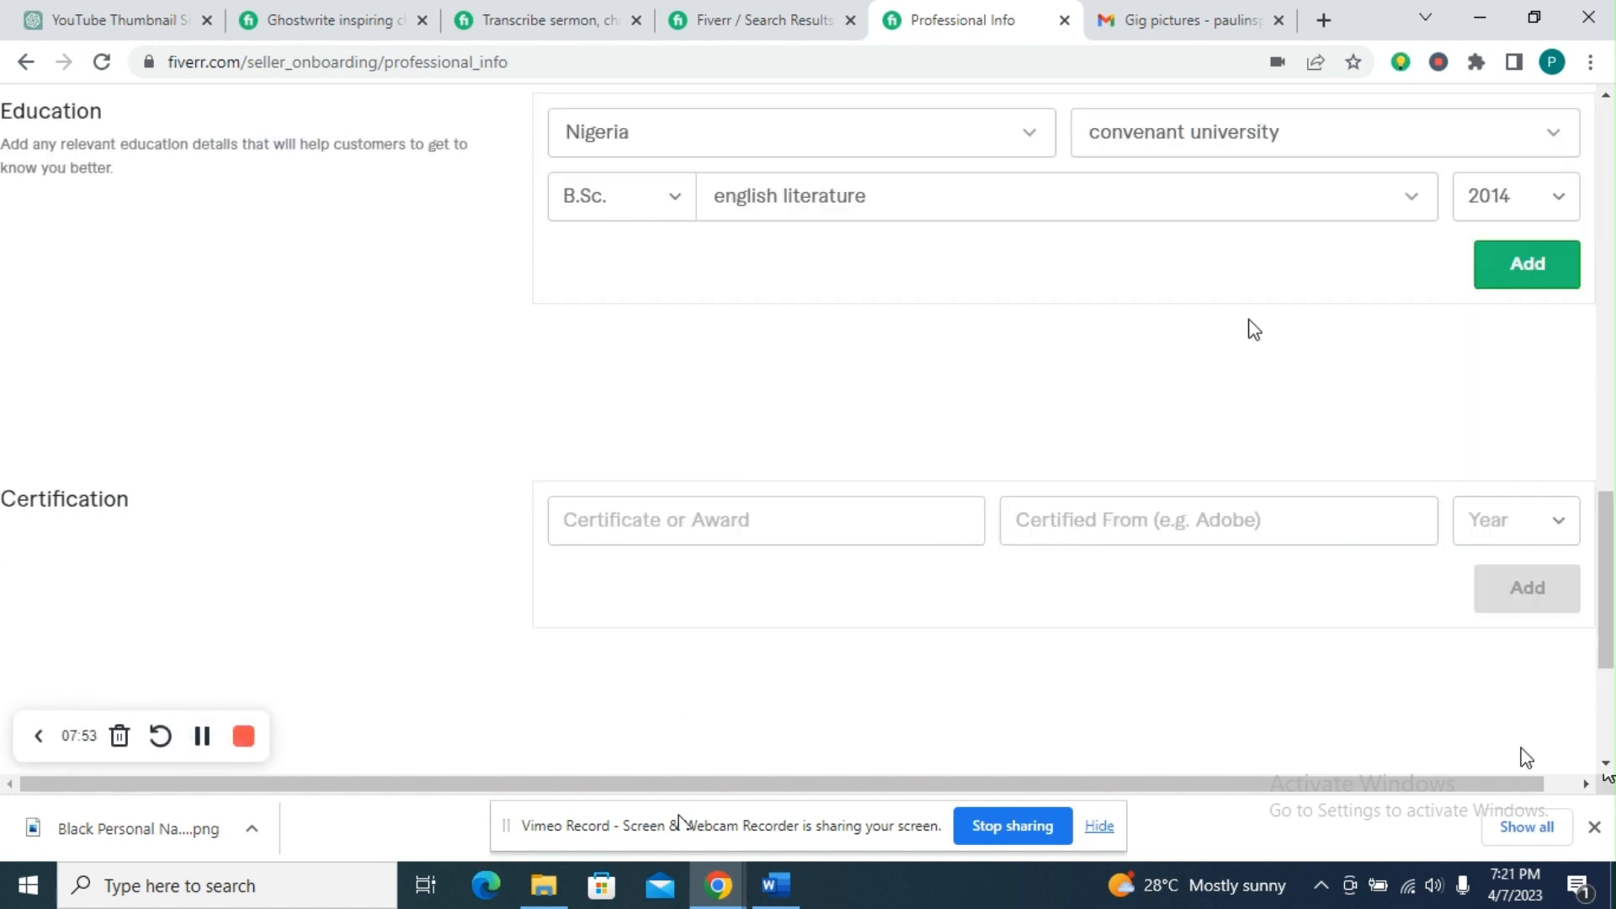
{"action": "left_click", "coordinate": [1501, 278]}
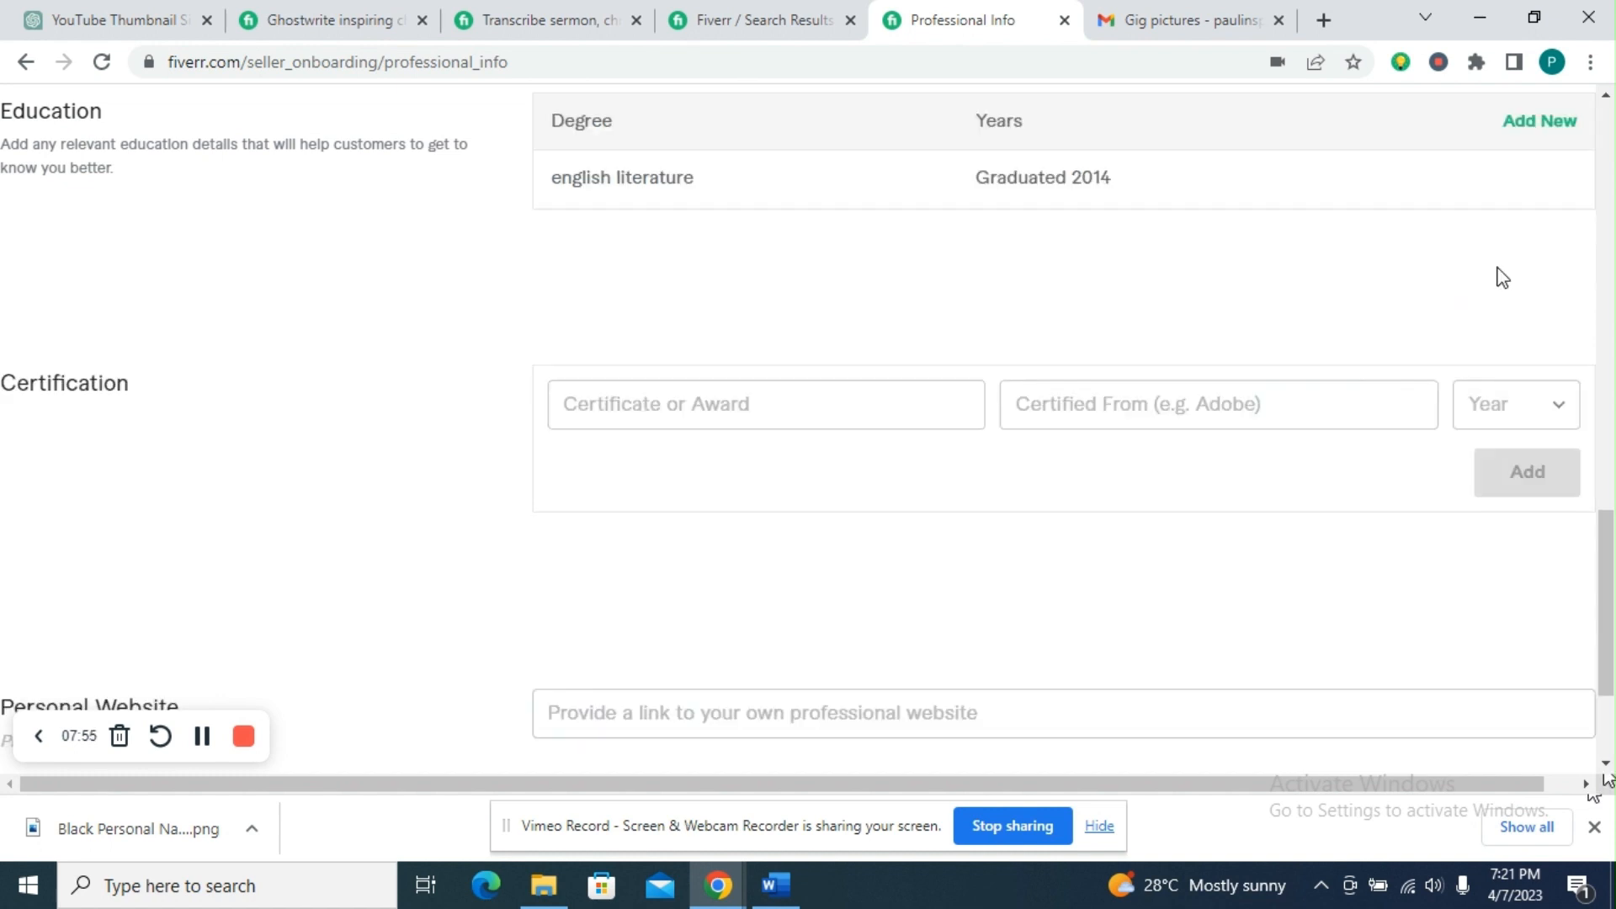
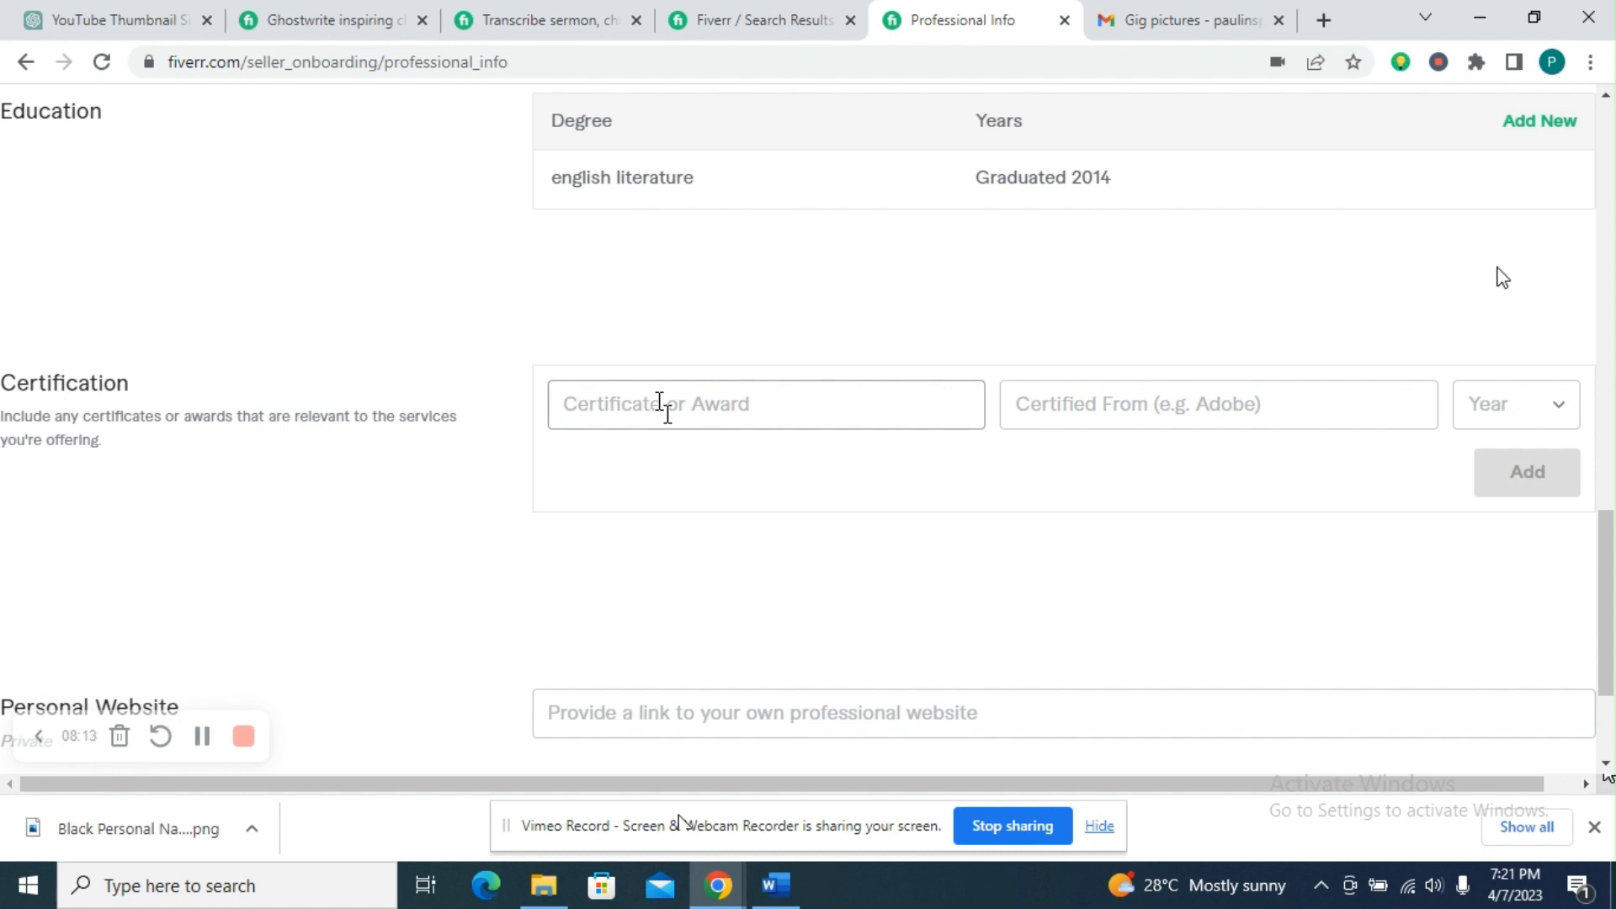
Step: Enter 'content creator' as the certificate name
{"action": "type", "text": "c"}
{"action": "key", "text": "BackSpace"}
{"action": "type", "text": "conte"}
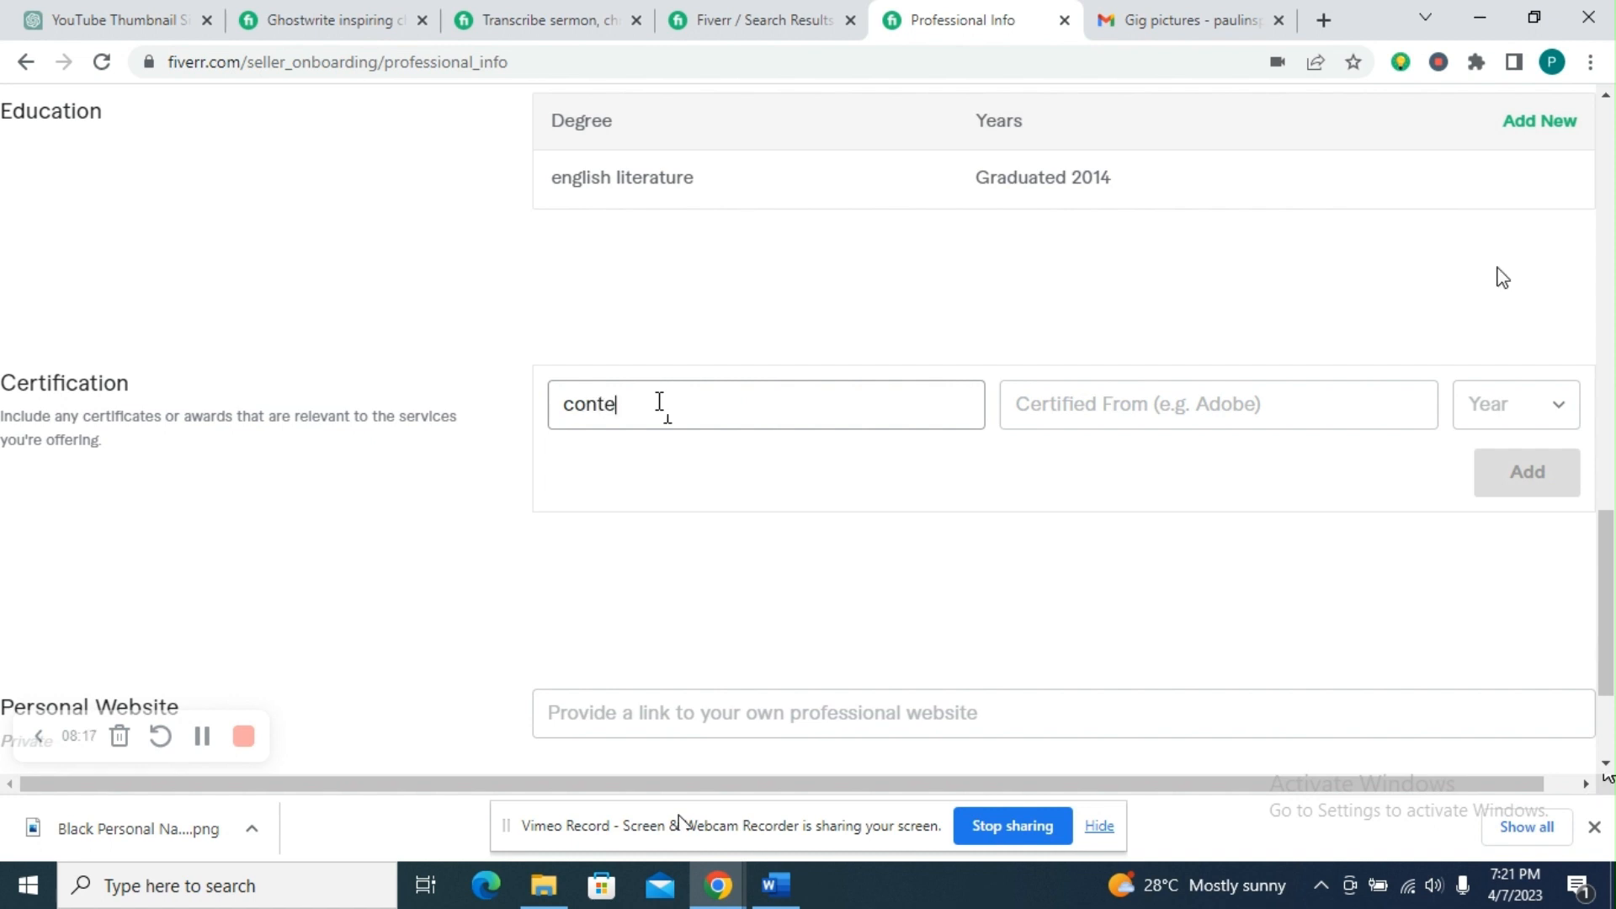
{"action": "type", "text": "nt creator"}
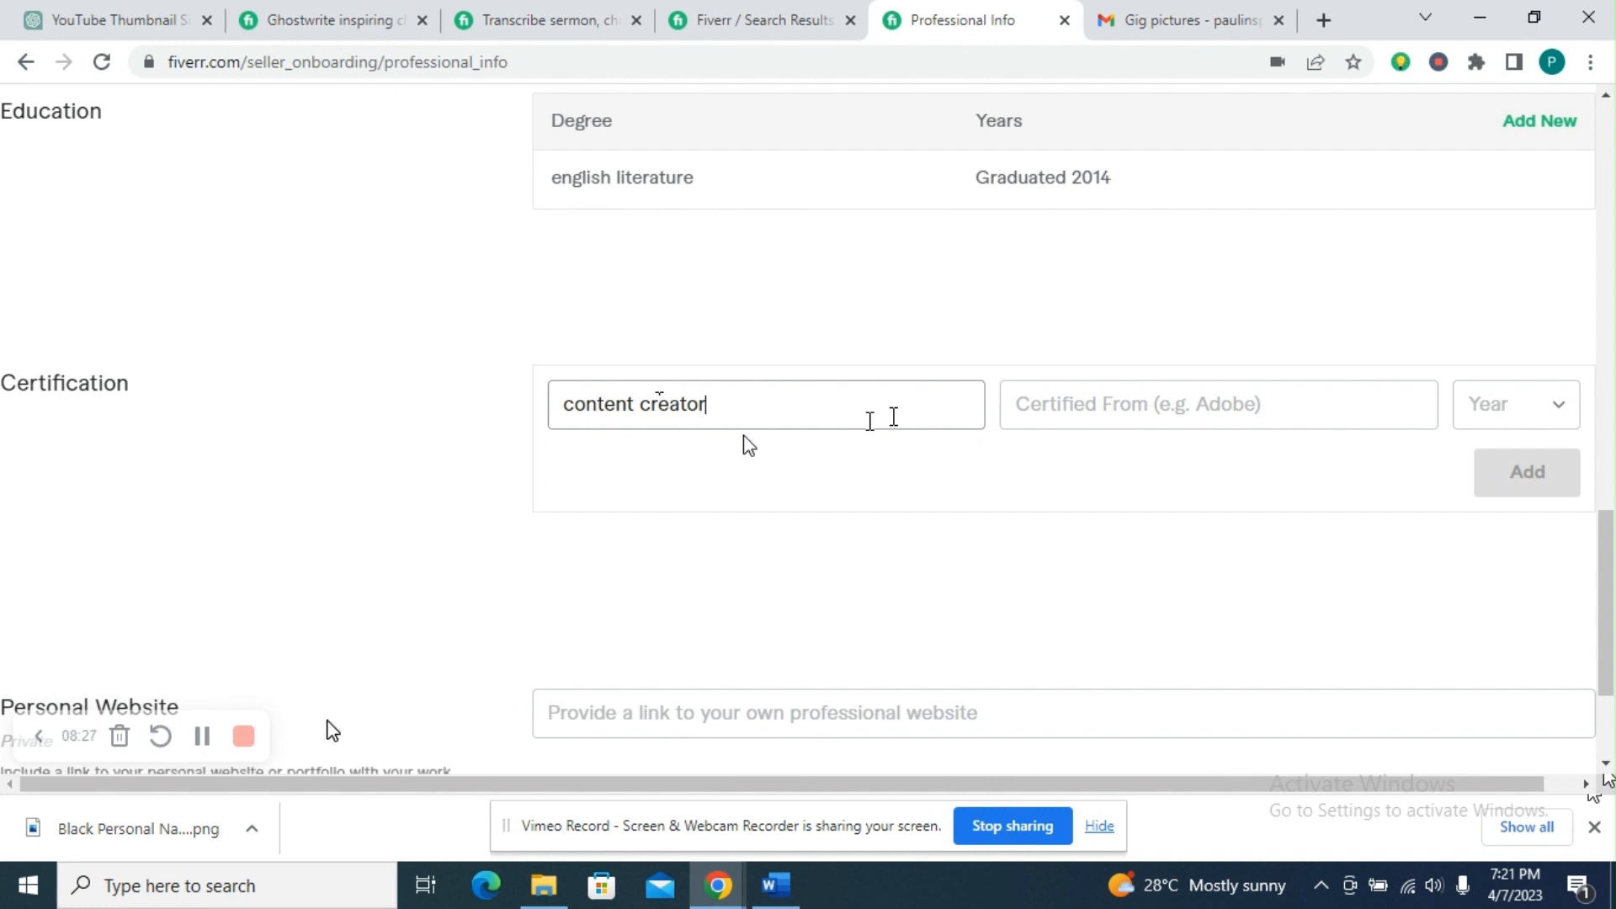
{"action": "left_click", "coordinate": [201, 742]}
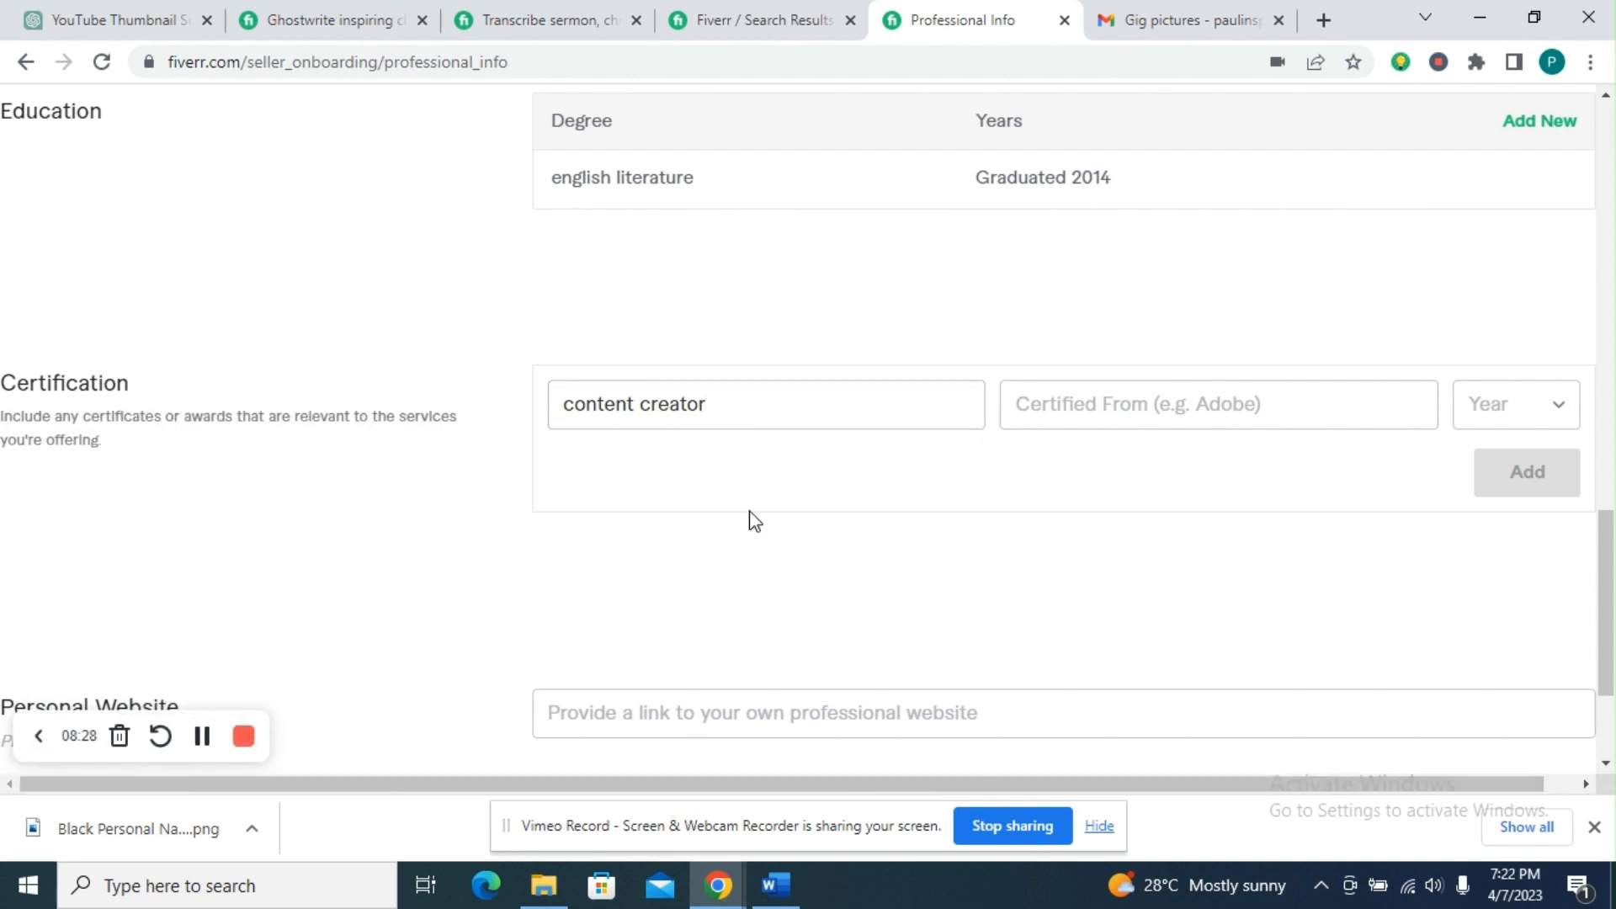
Step: Add the certificate from issuer Side Hustle with year 2020 to the certification list
{"action": "left_click", "coordinate": [1083, 402]}
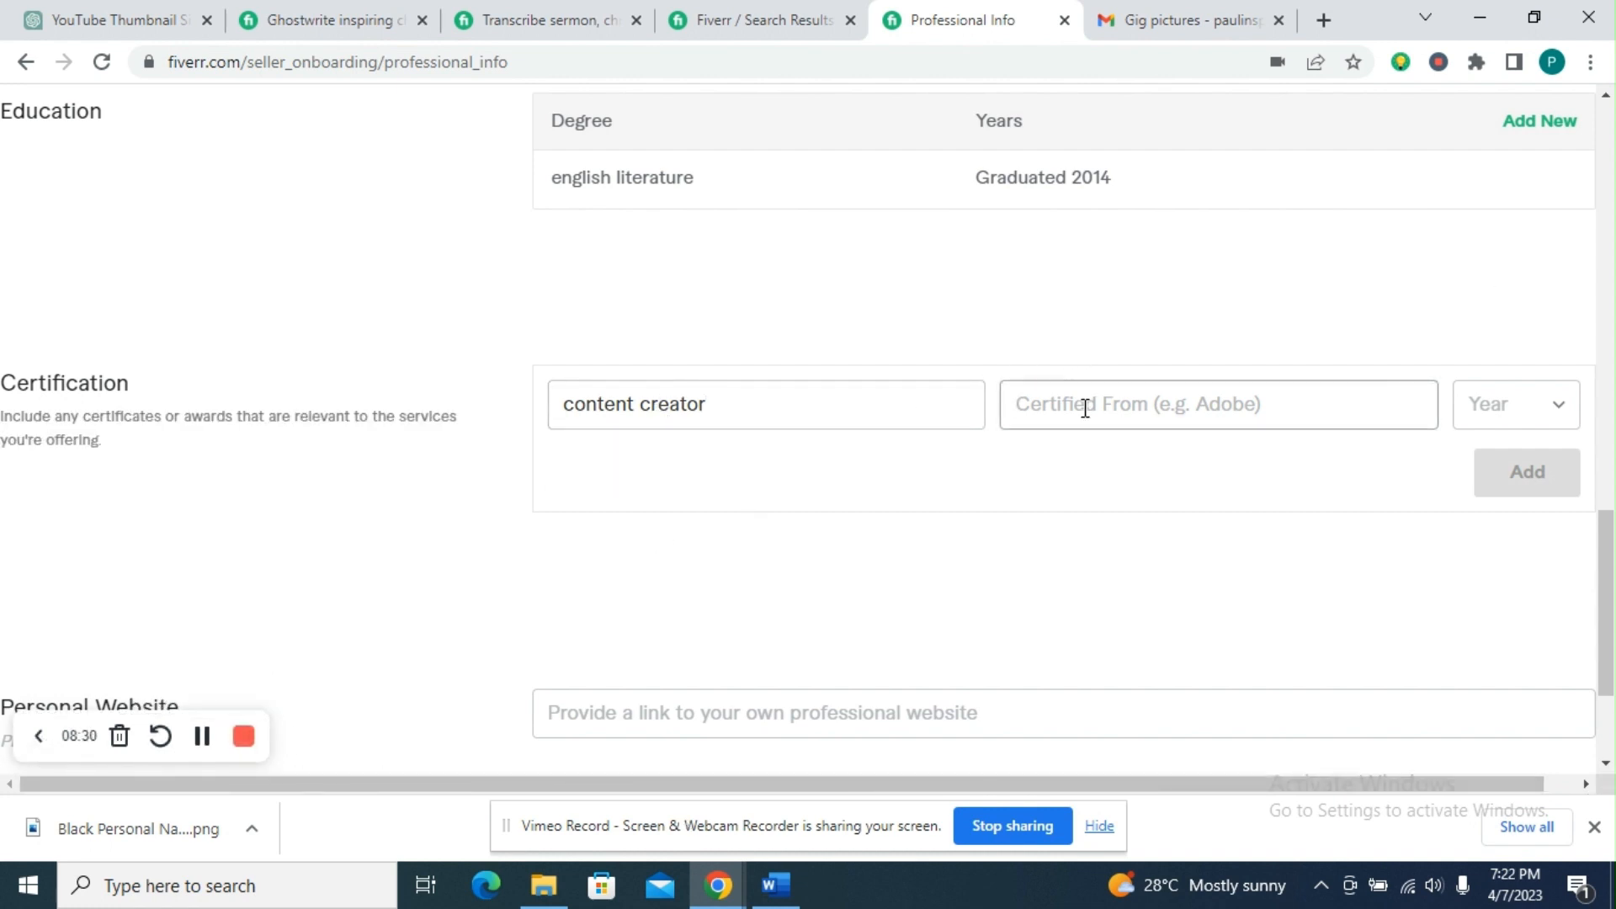
{"action": "type", "text": "Side"}
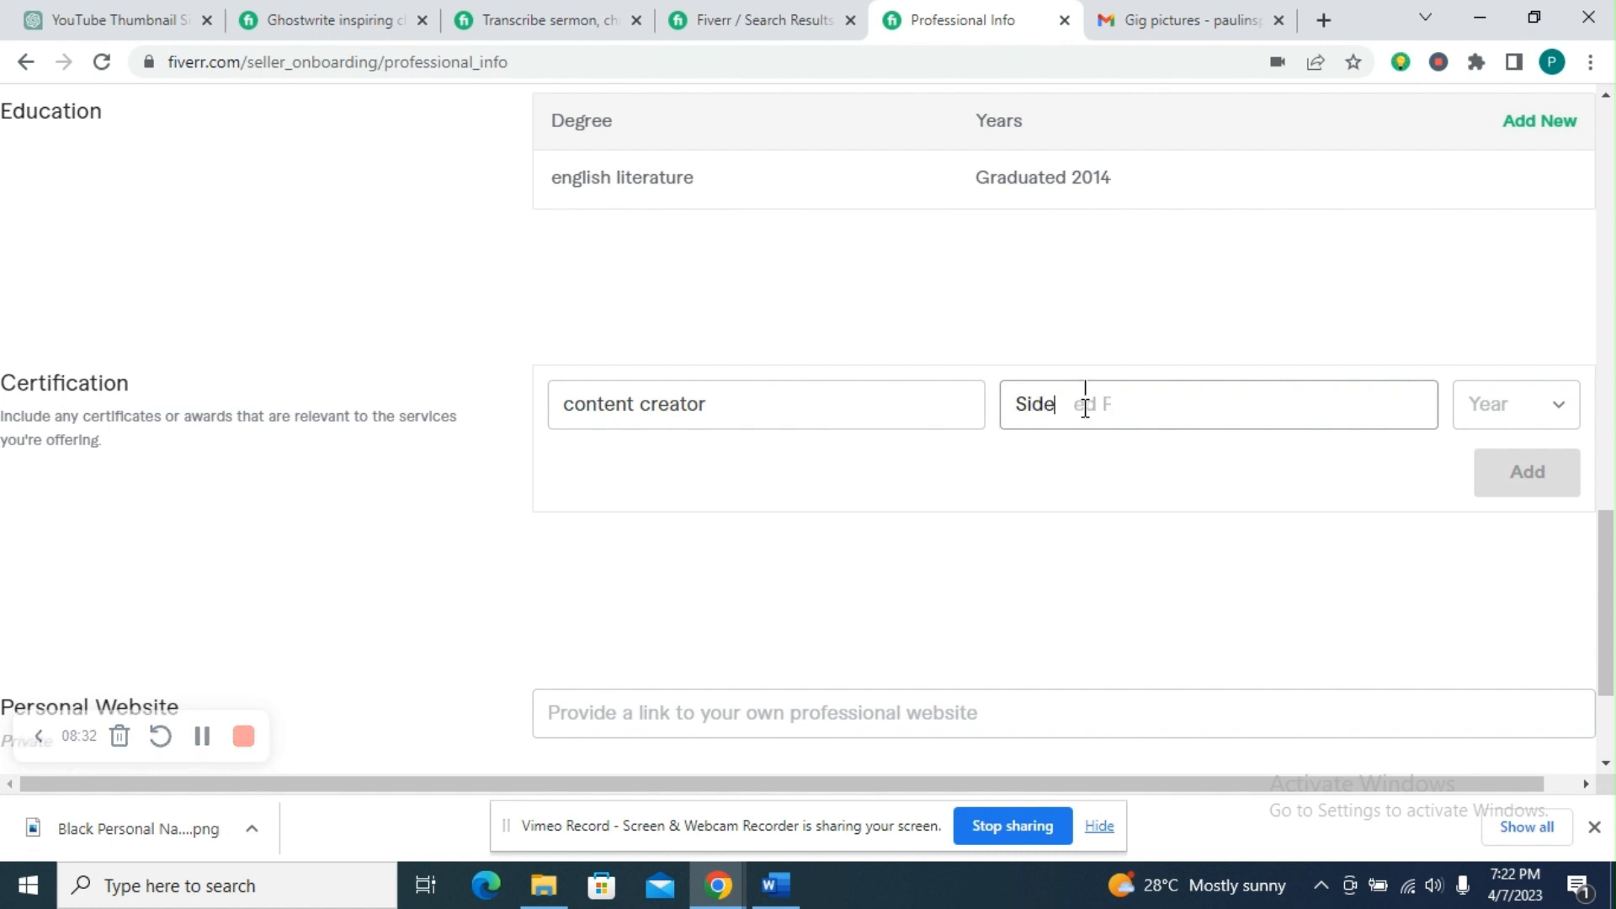
{"action": "type", "text": " Hustle"}
{"action": "left_click", "coordinate": [1490, 421]}
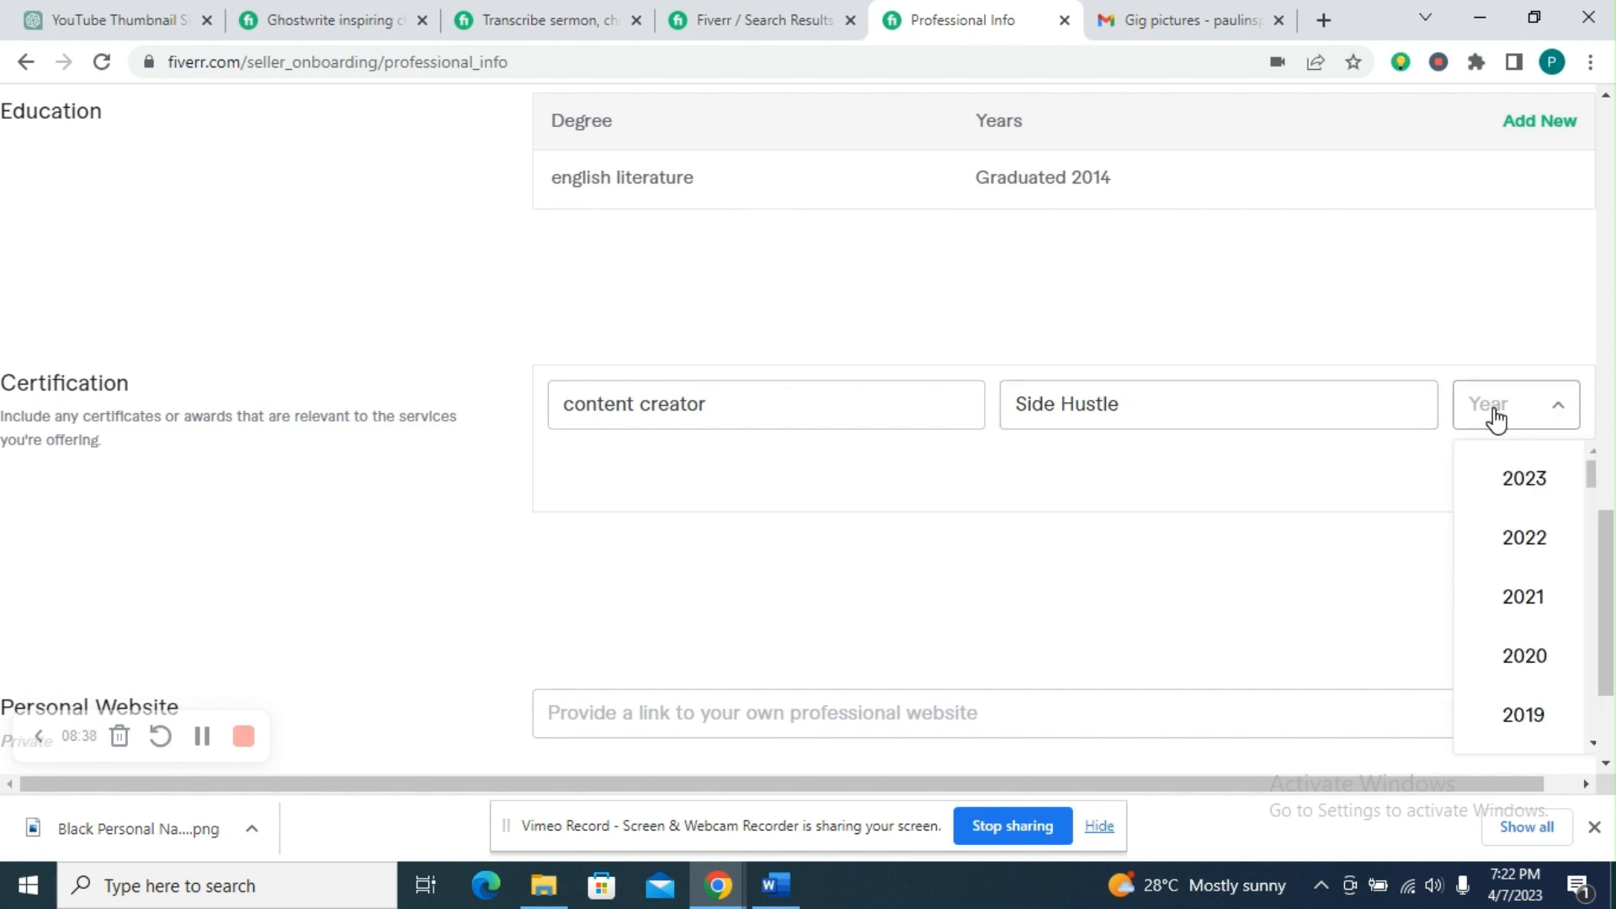
{"action": "left_click", "coordinate": [1532, 678]}
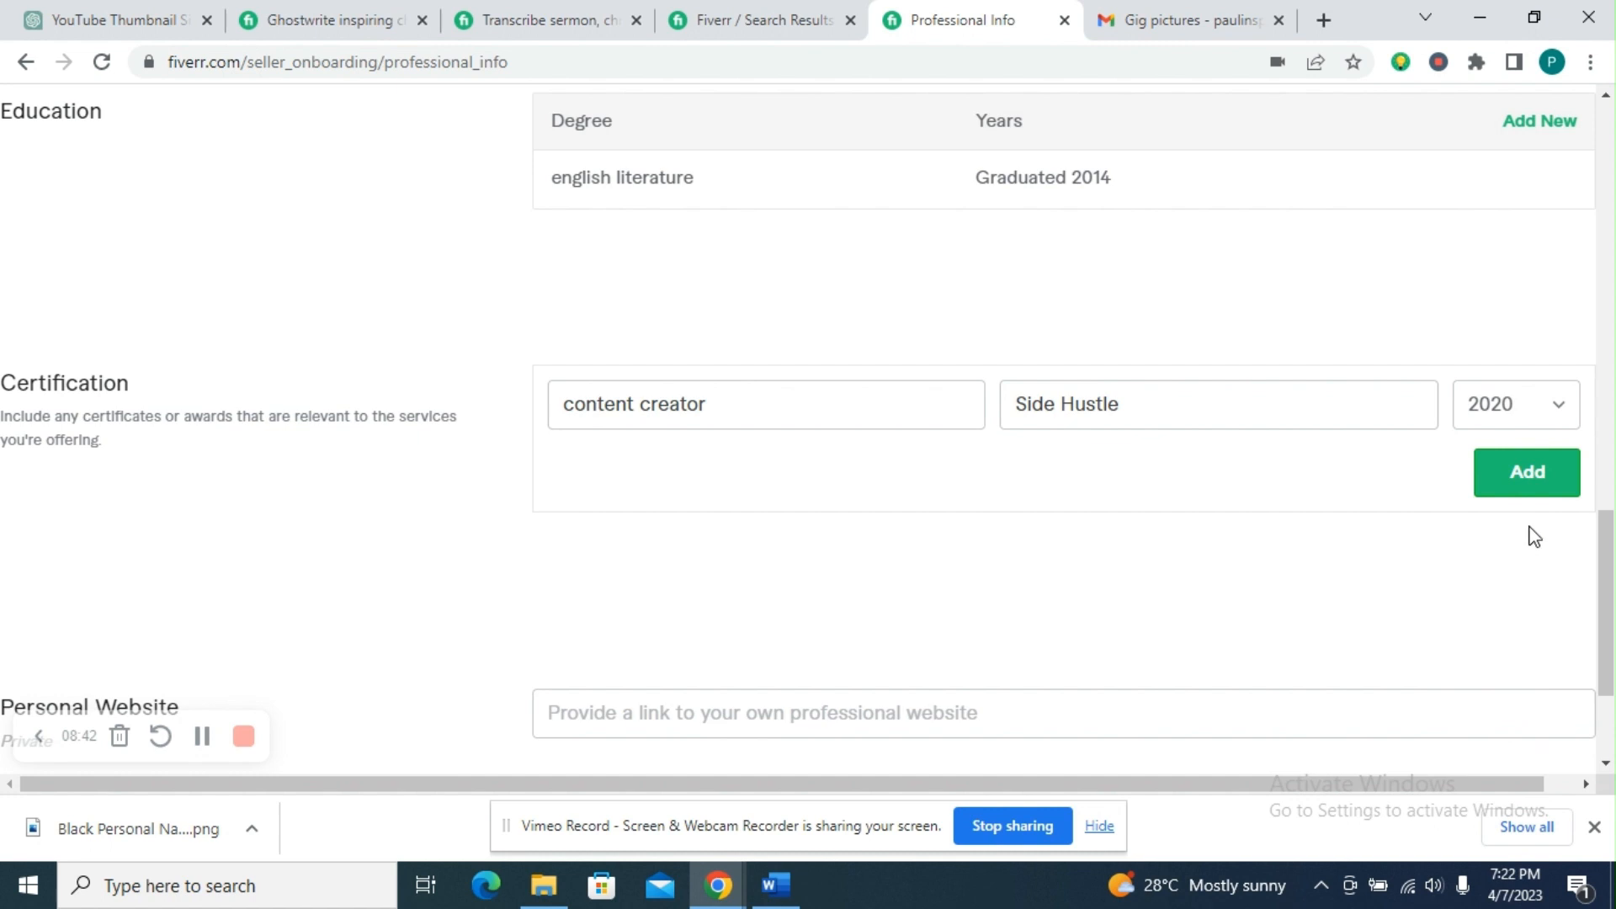
{"action": "left_click", "coordinate": [1527, 473]}
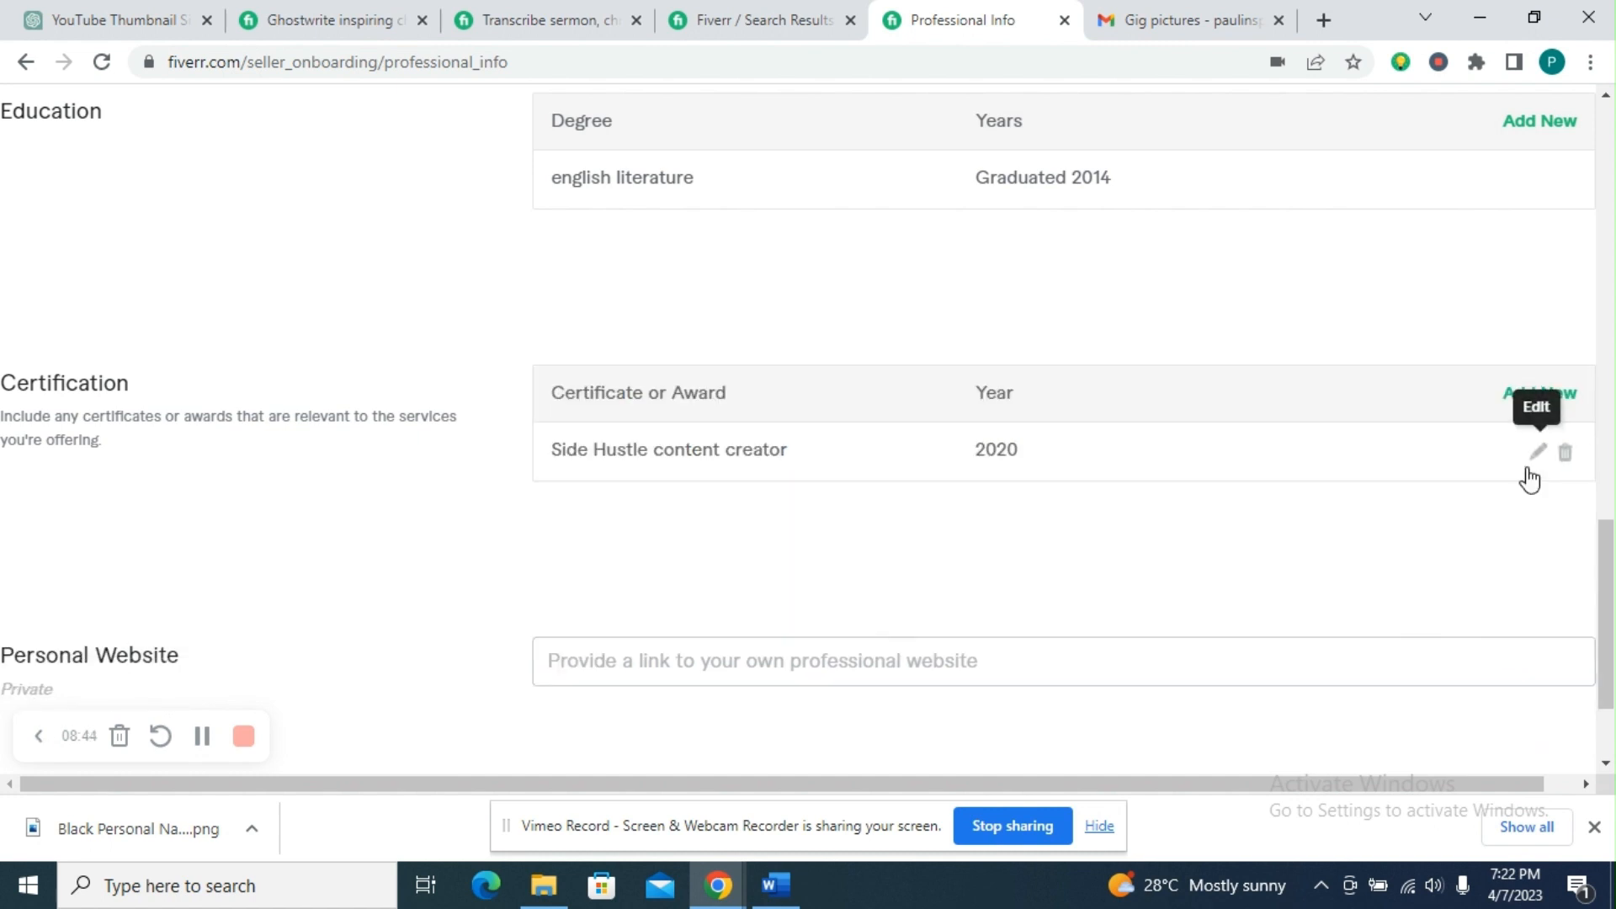
{"action": "left_click", "coordinate": [1607, 765]}
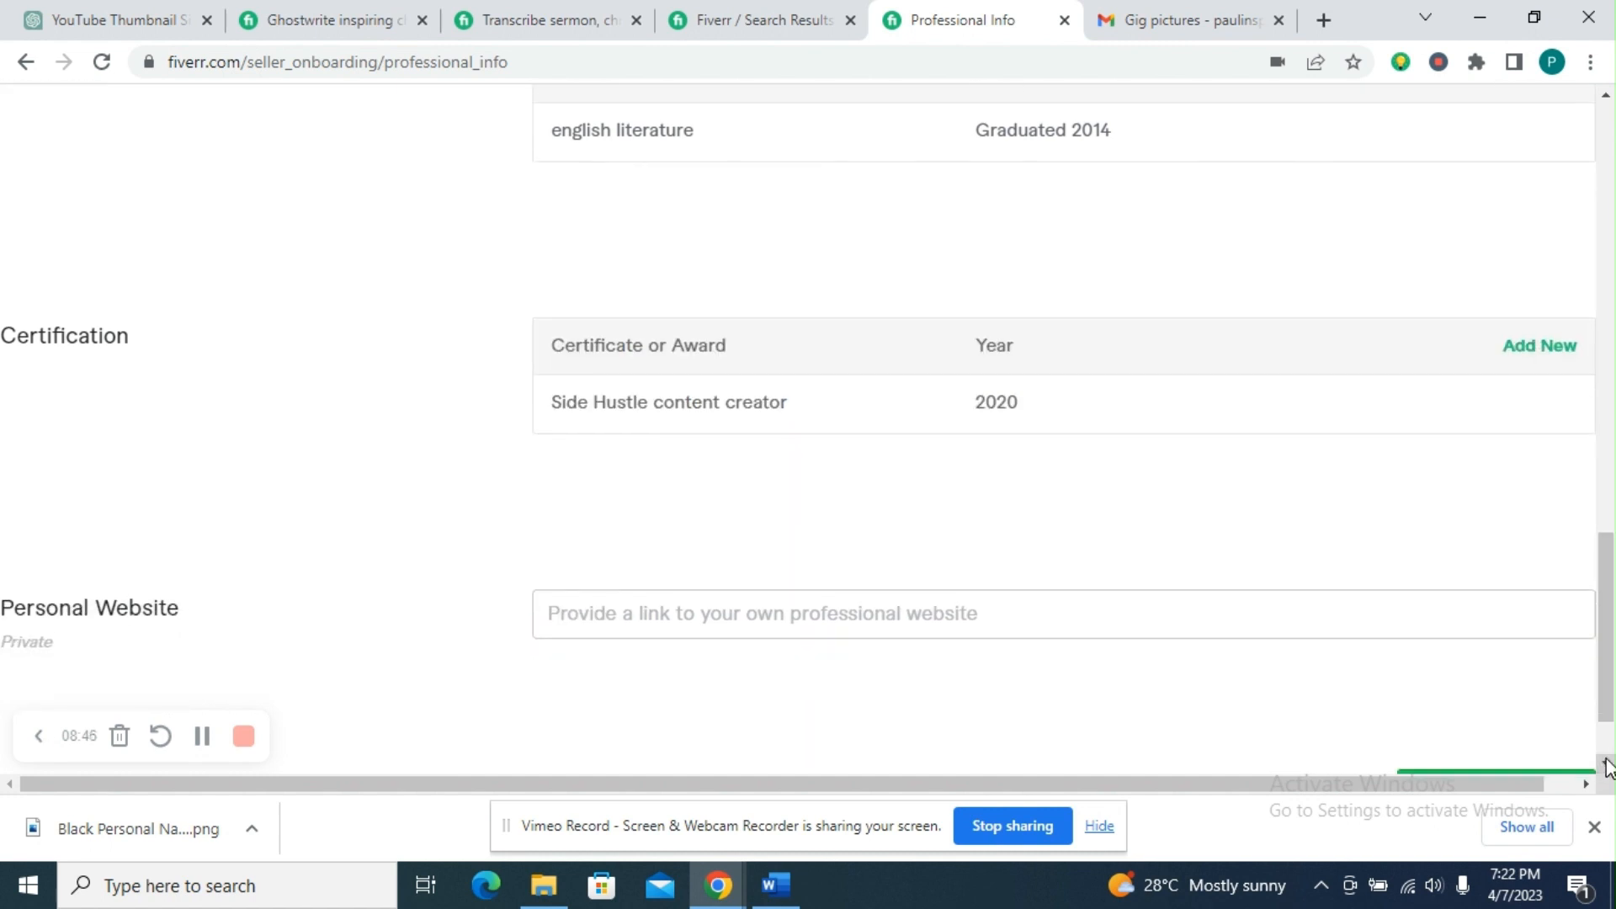
{"action": "left_click", "coordinate": [1606, 764]}
{"action": "left_click", "coordinate": [1607, 765]}
{"action": "left_click", "coordinate": [1607, 765]}
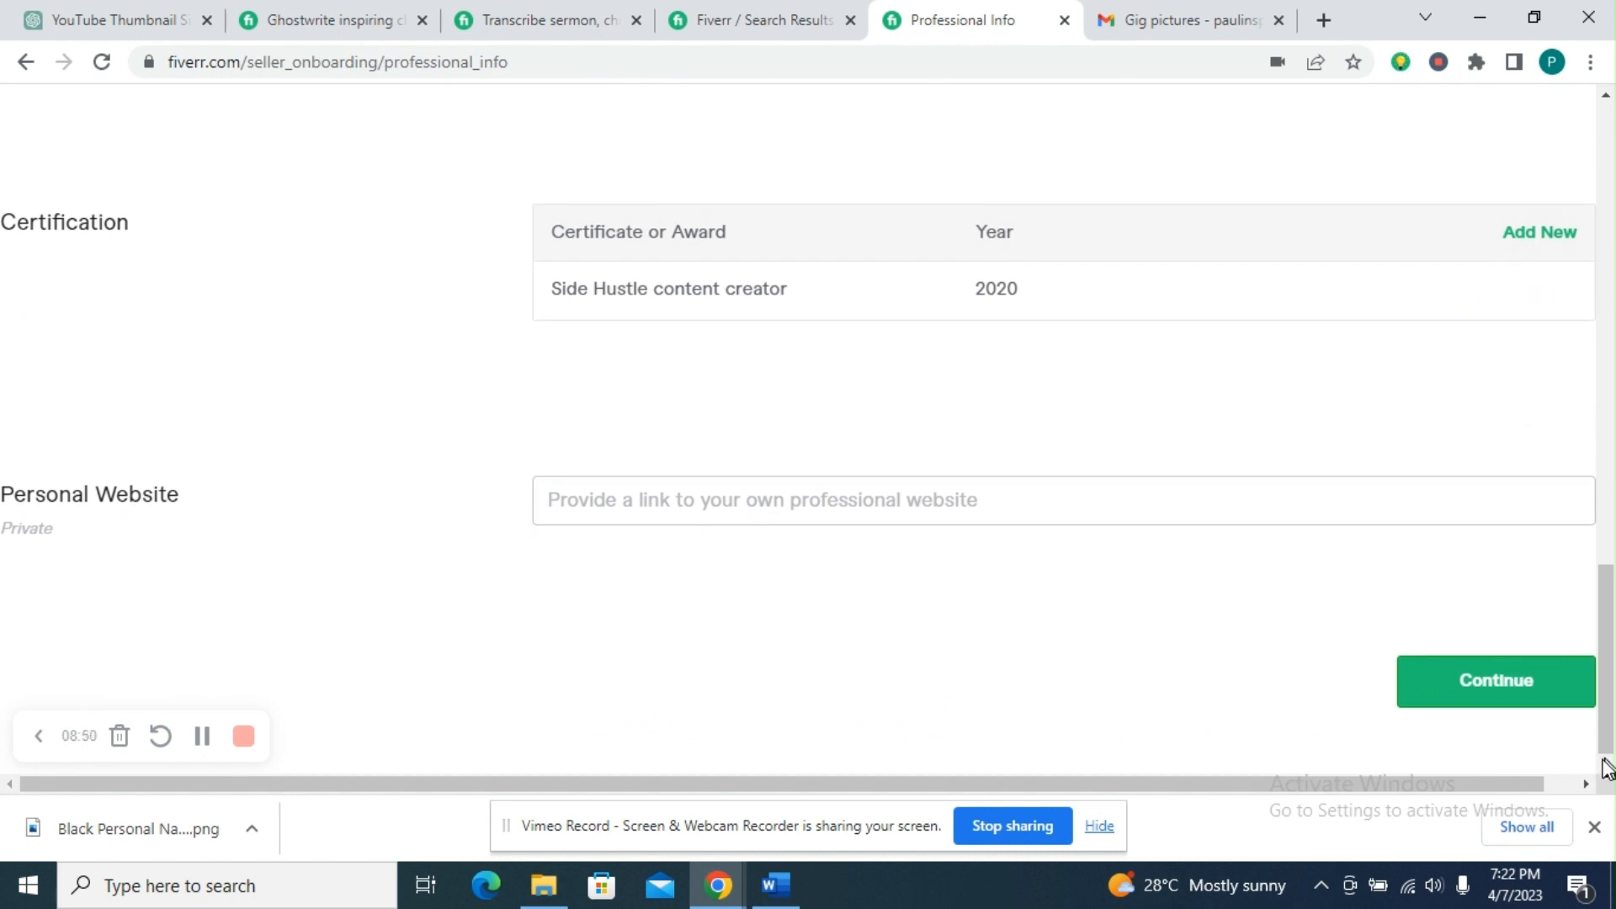
Step: Continue from Professional Info through Linked Accounts to Account Security
{"action": "left_click", "coordinate": [1519, 702]}
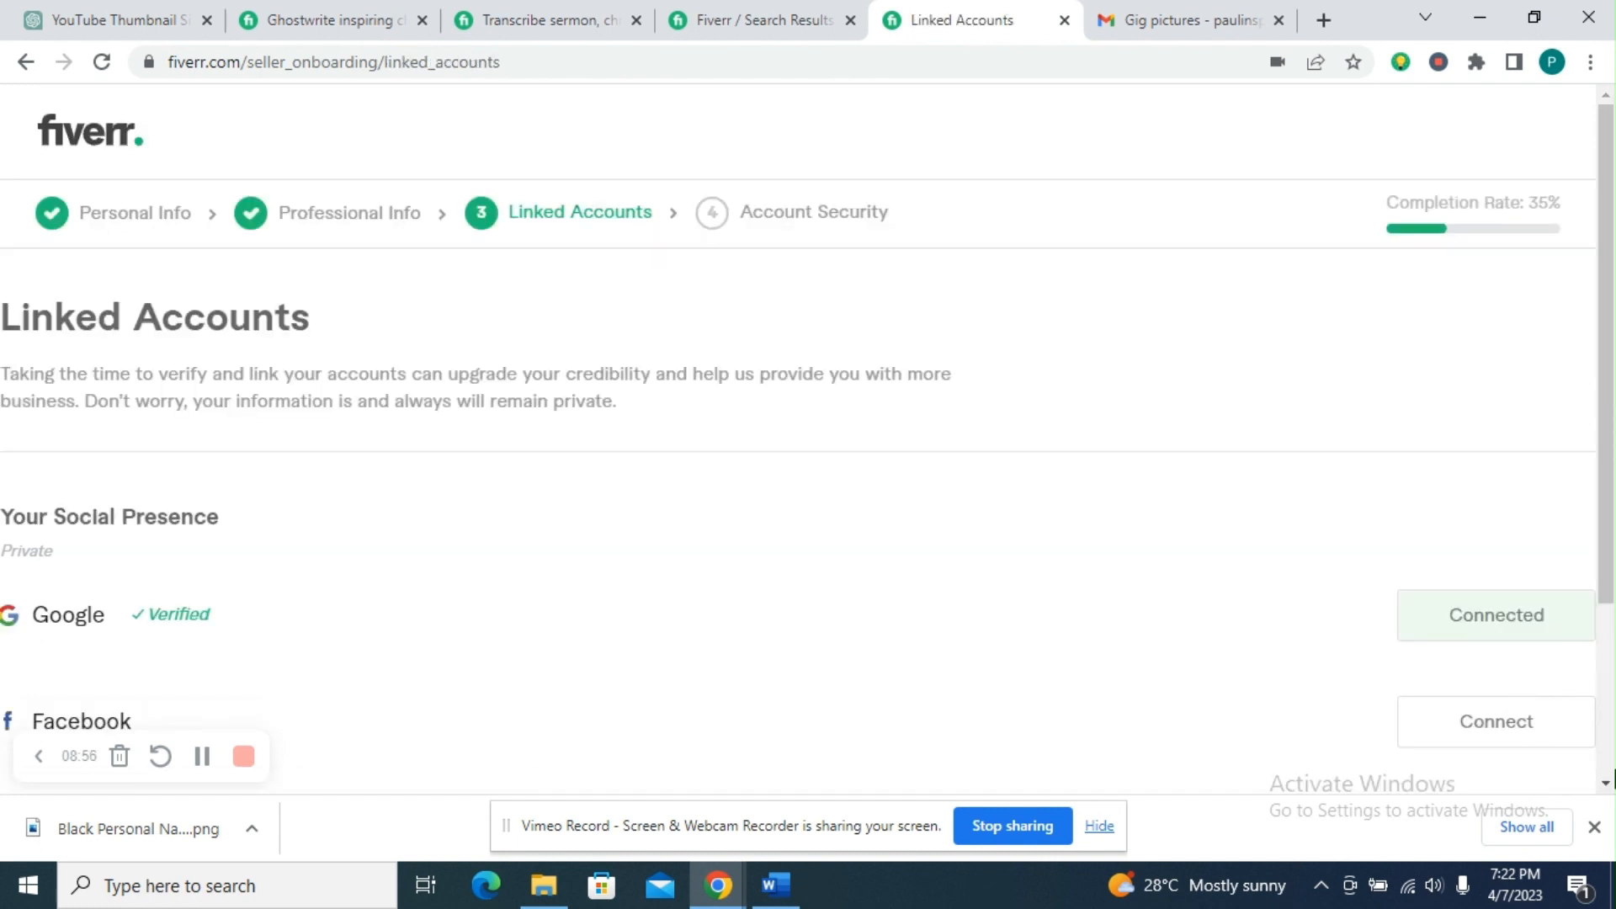
{"action": "scroll", "coordinate": [1608, 784], "scroll_direction": "down", "scroll_amount": 3}
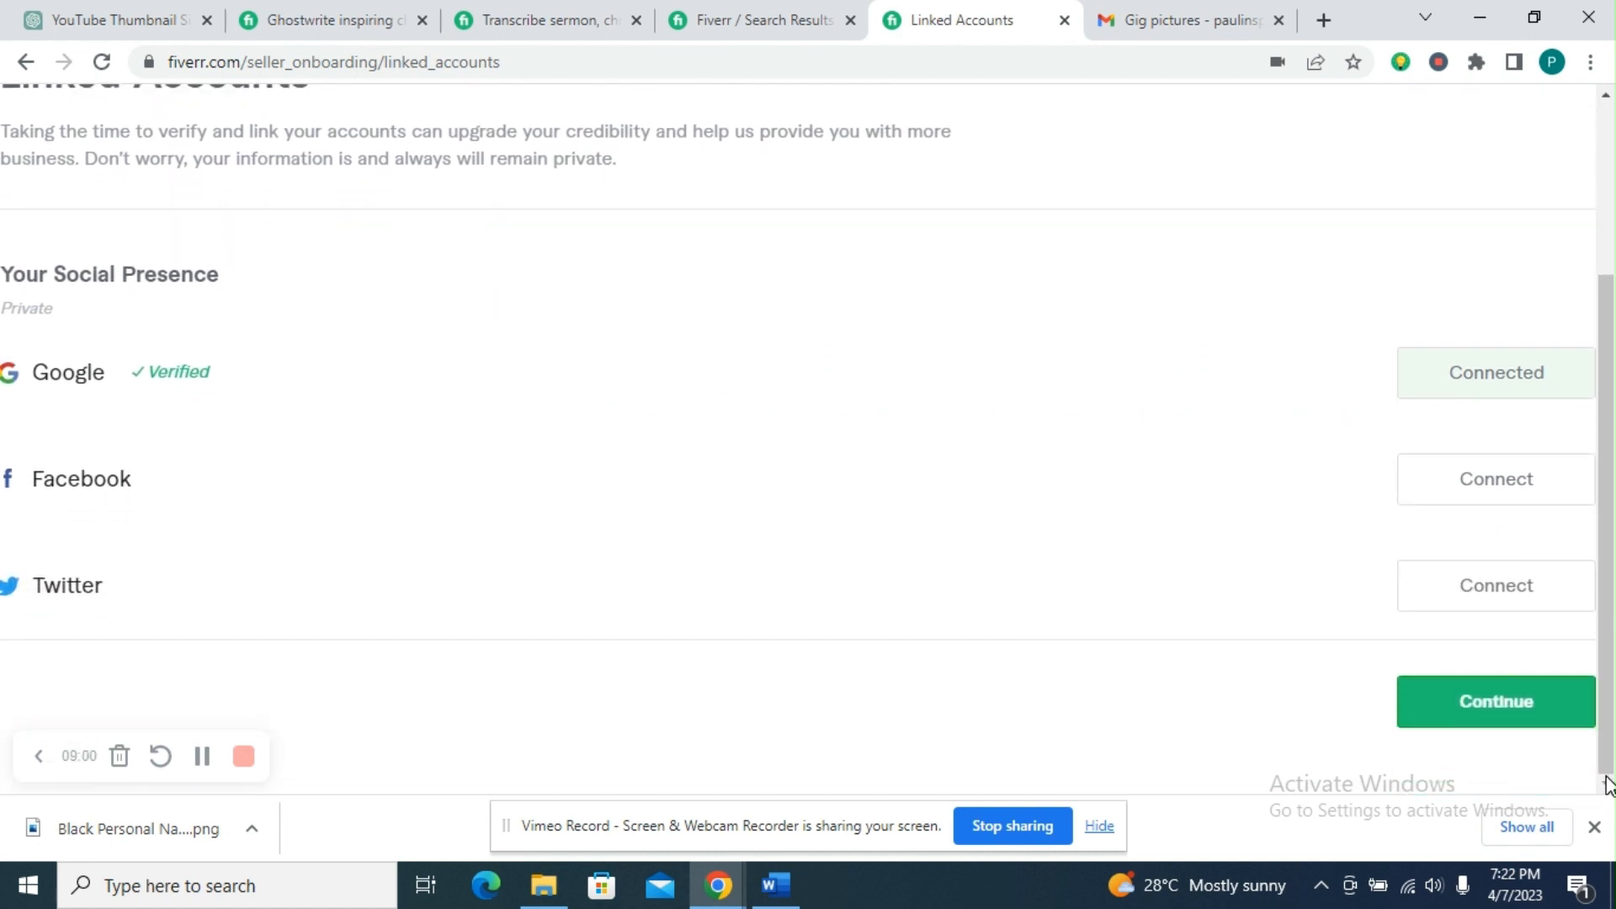
{"action": "left_click", "coordinate": [1486, 714]}
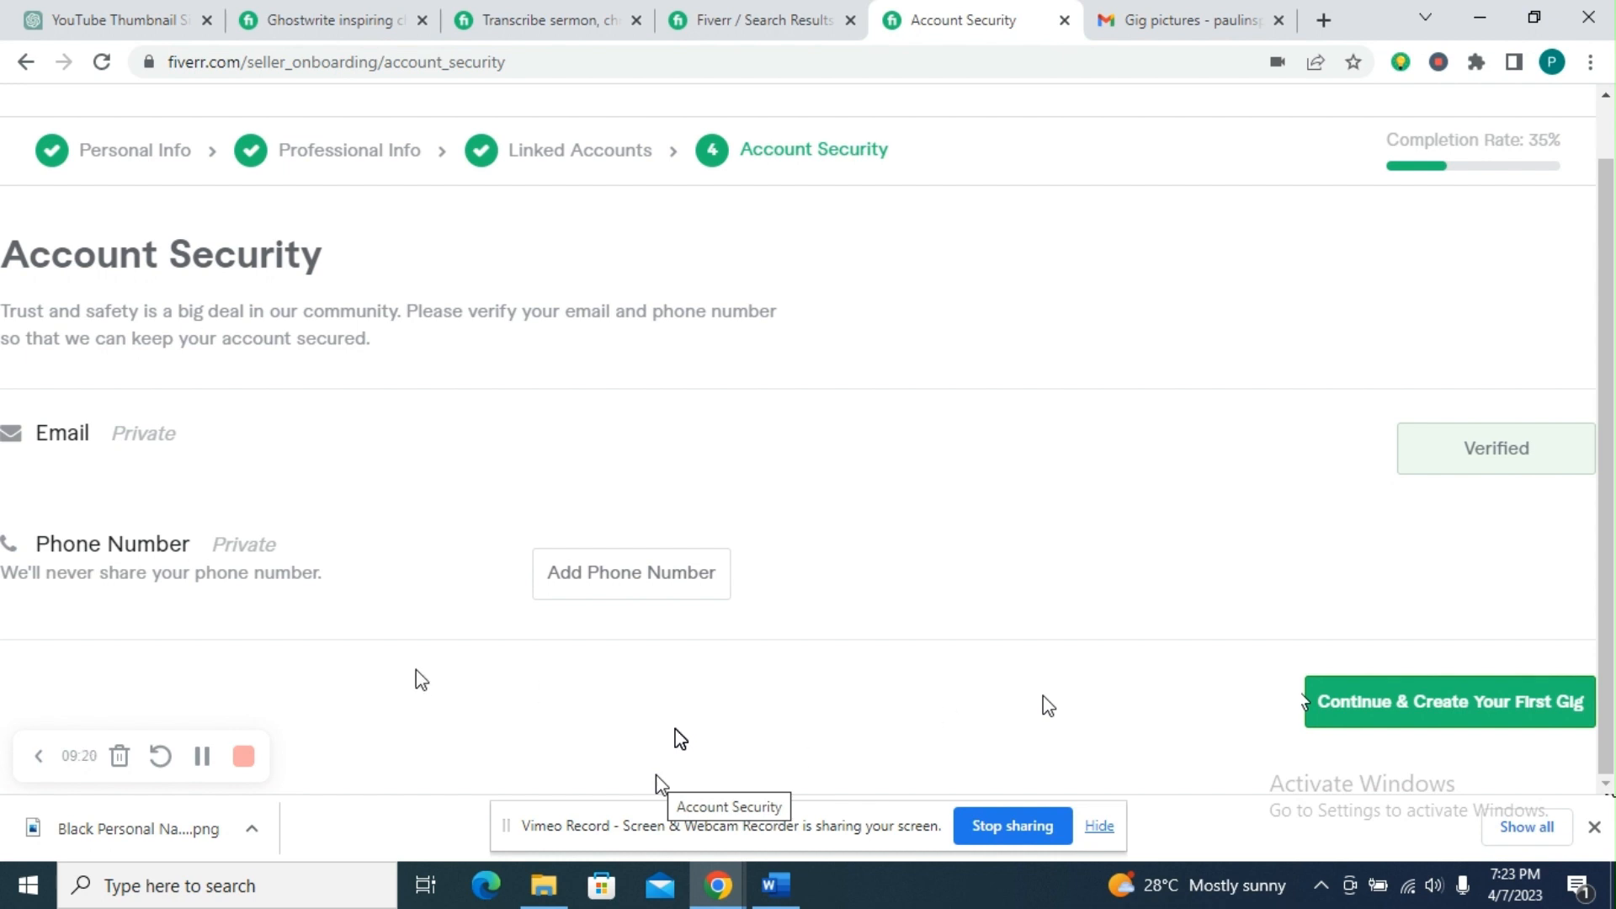
Step: Add the account's phone number and request a verification code by SMS
{"action": "left_click", "coordinate": [215, 758]}
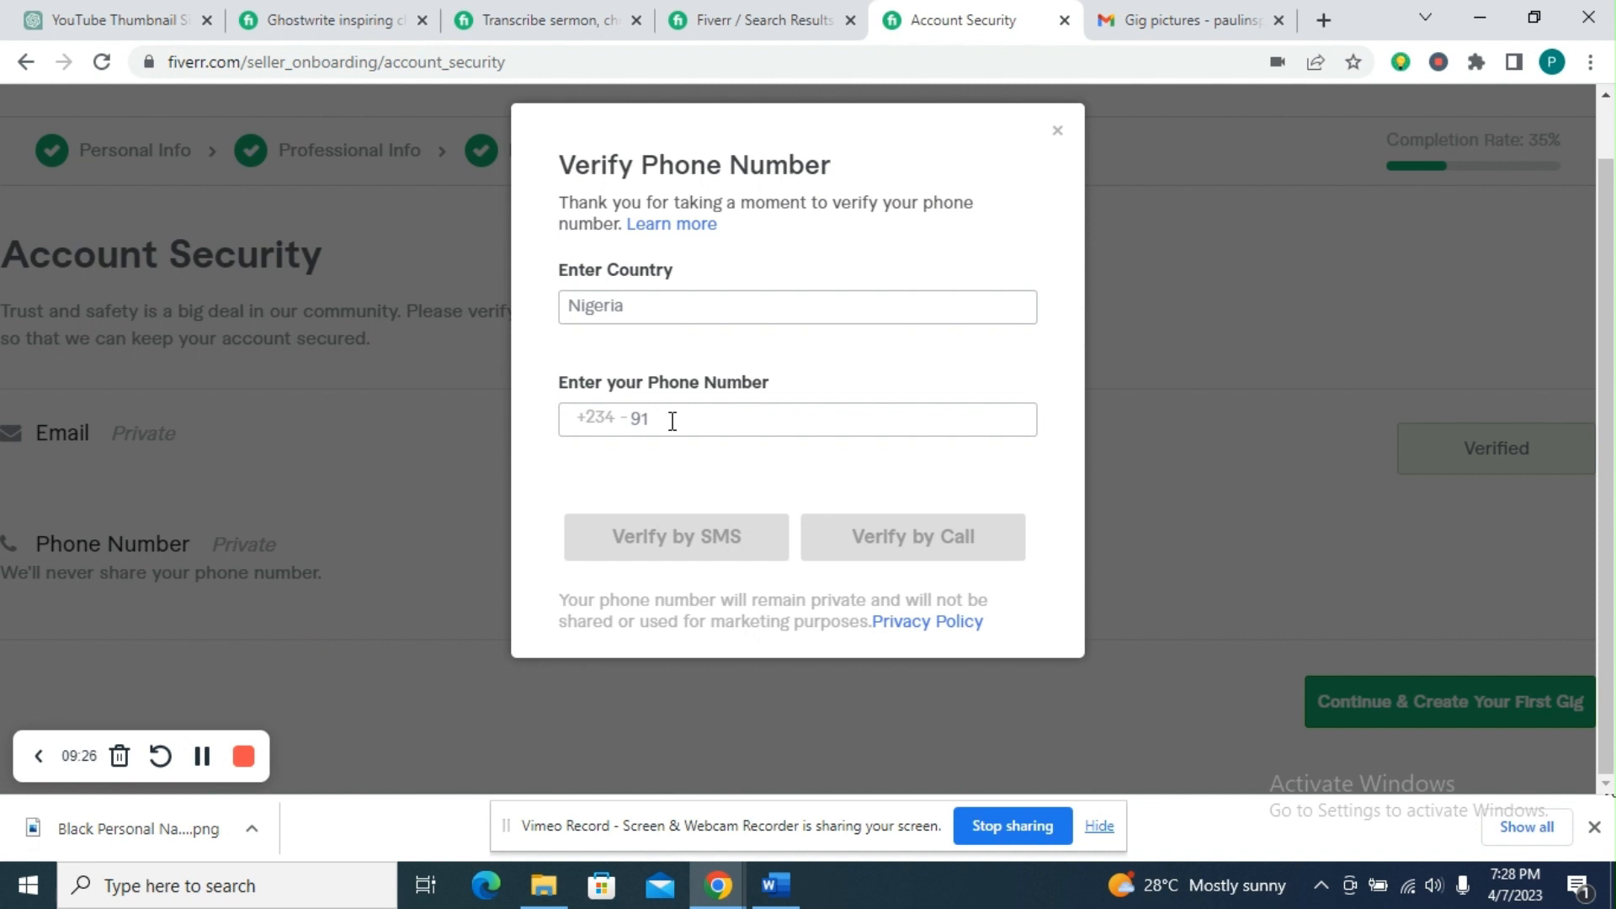
{"action": "left_click", "coordinate": [673, 421]}
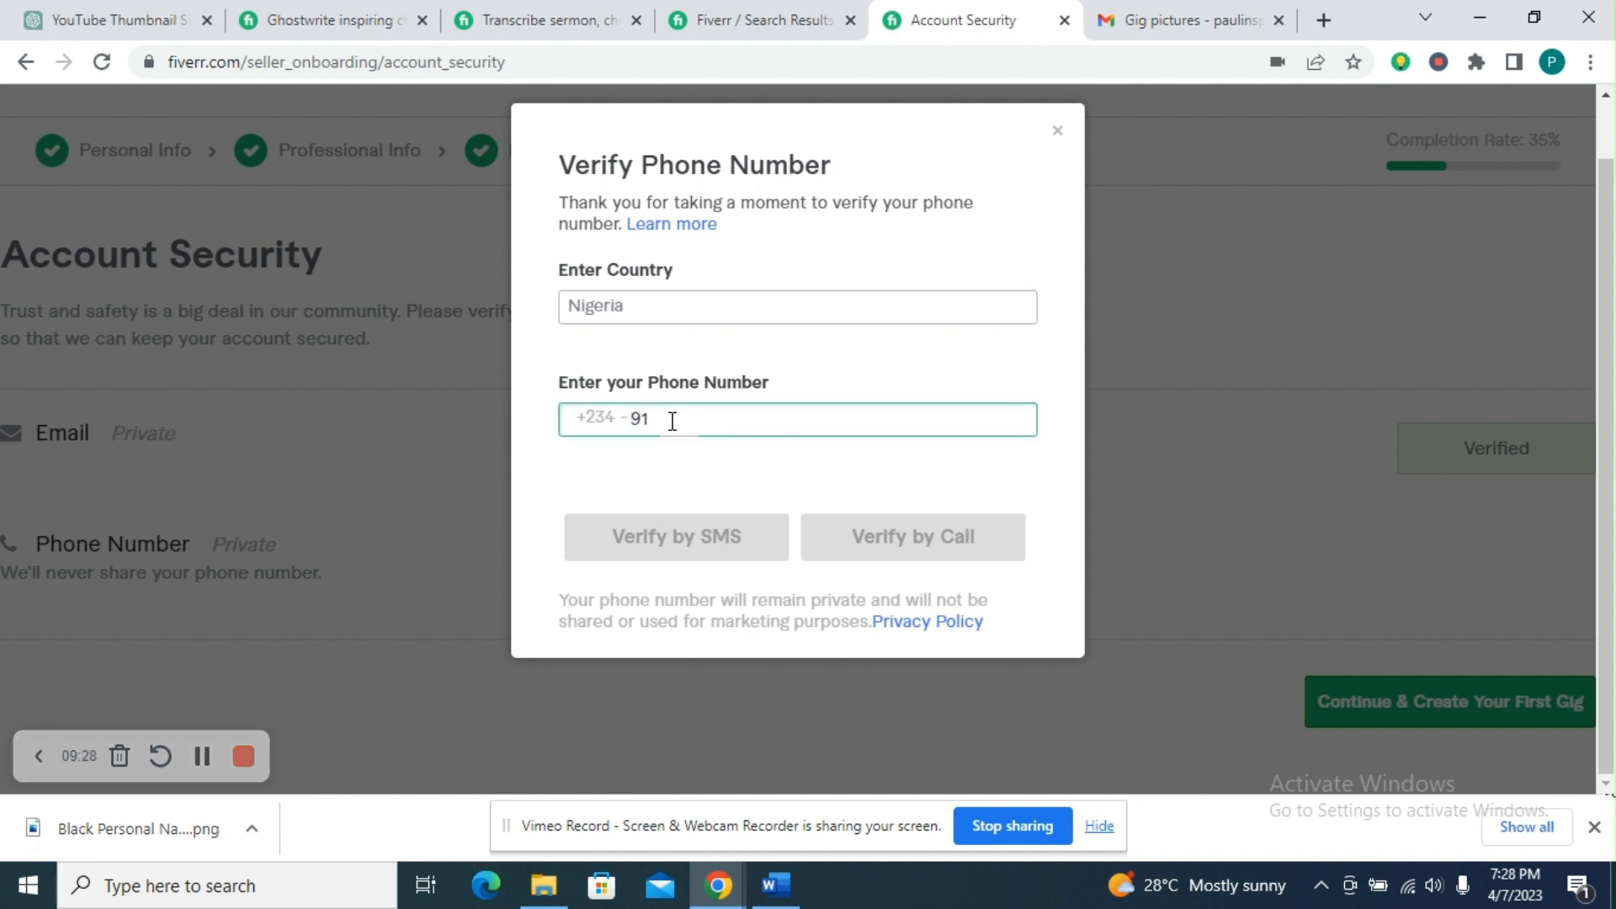
{"action": "type", "text": "2"}
{"action": "type", "text": "9"}
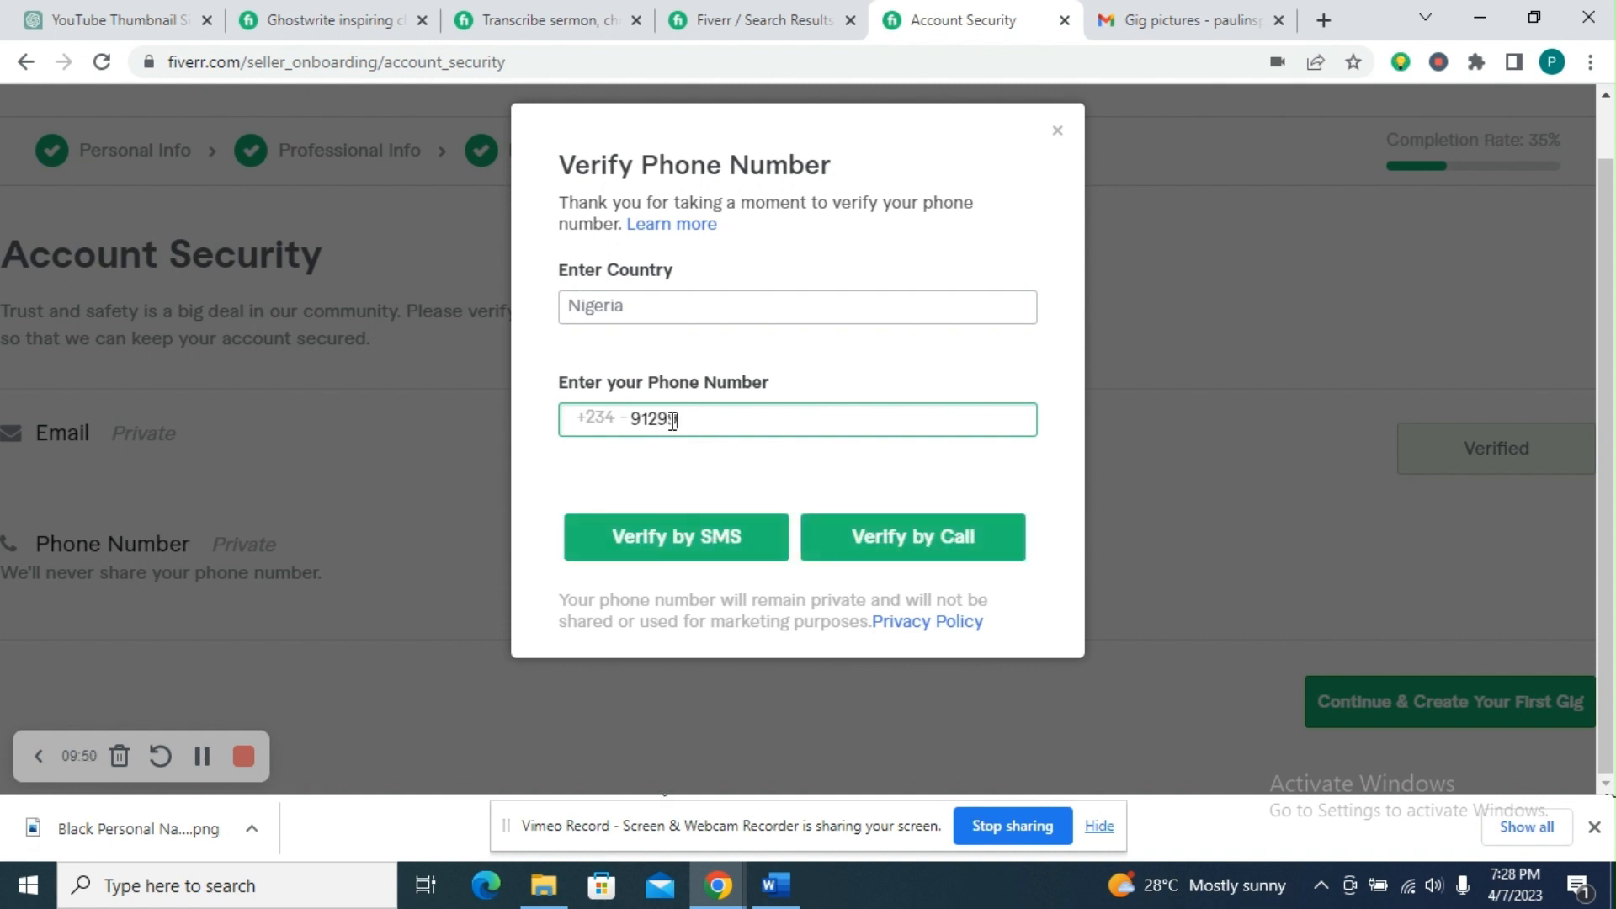
{"action": "type", "text": "949418"}
{"action": "left_click", "coordinate": [683, 545]}
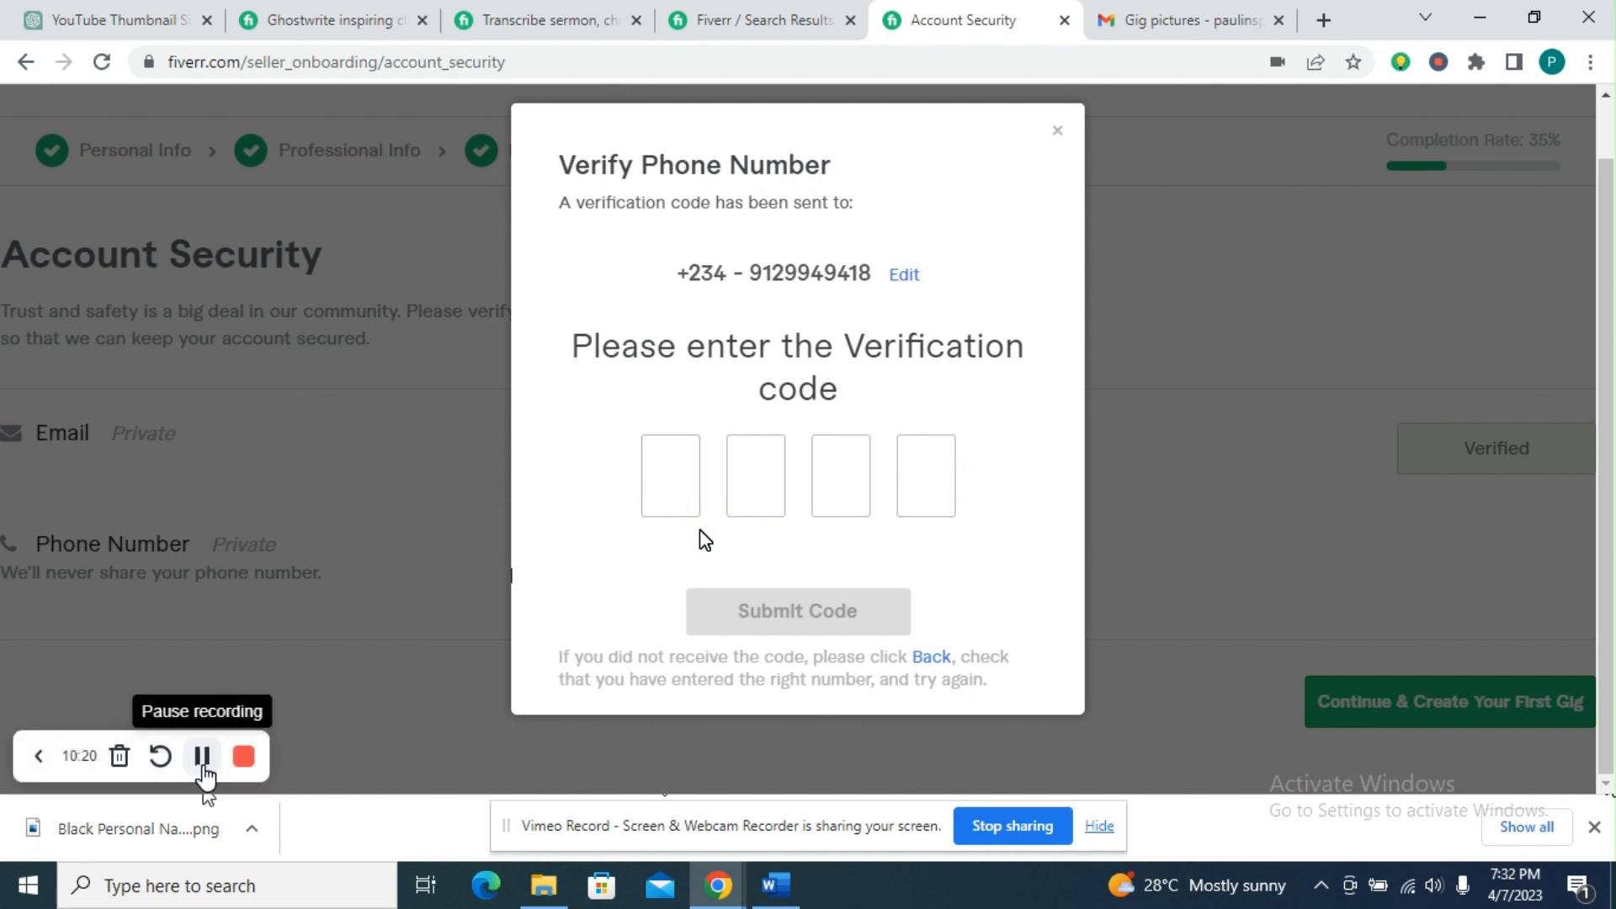
Step: Enter the texted 4-digit verification code and submit it
{"action": "left_click", "coordinate": [663, 486]}
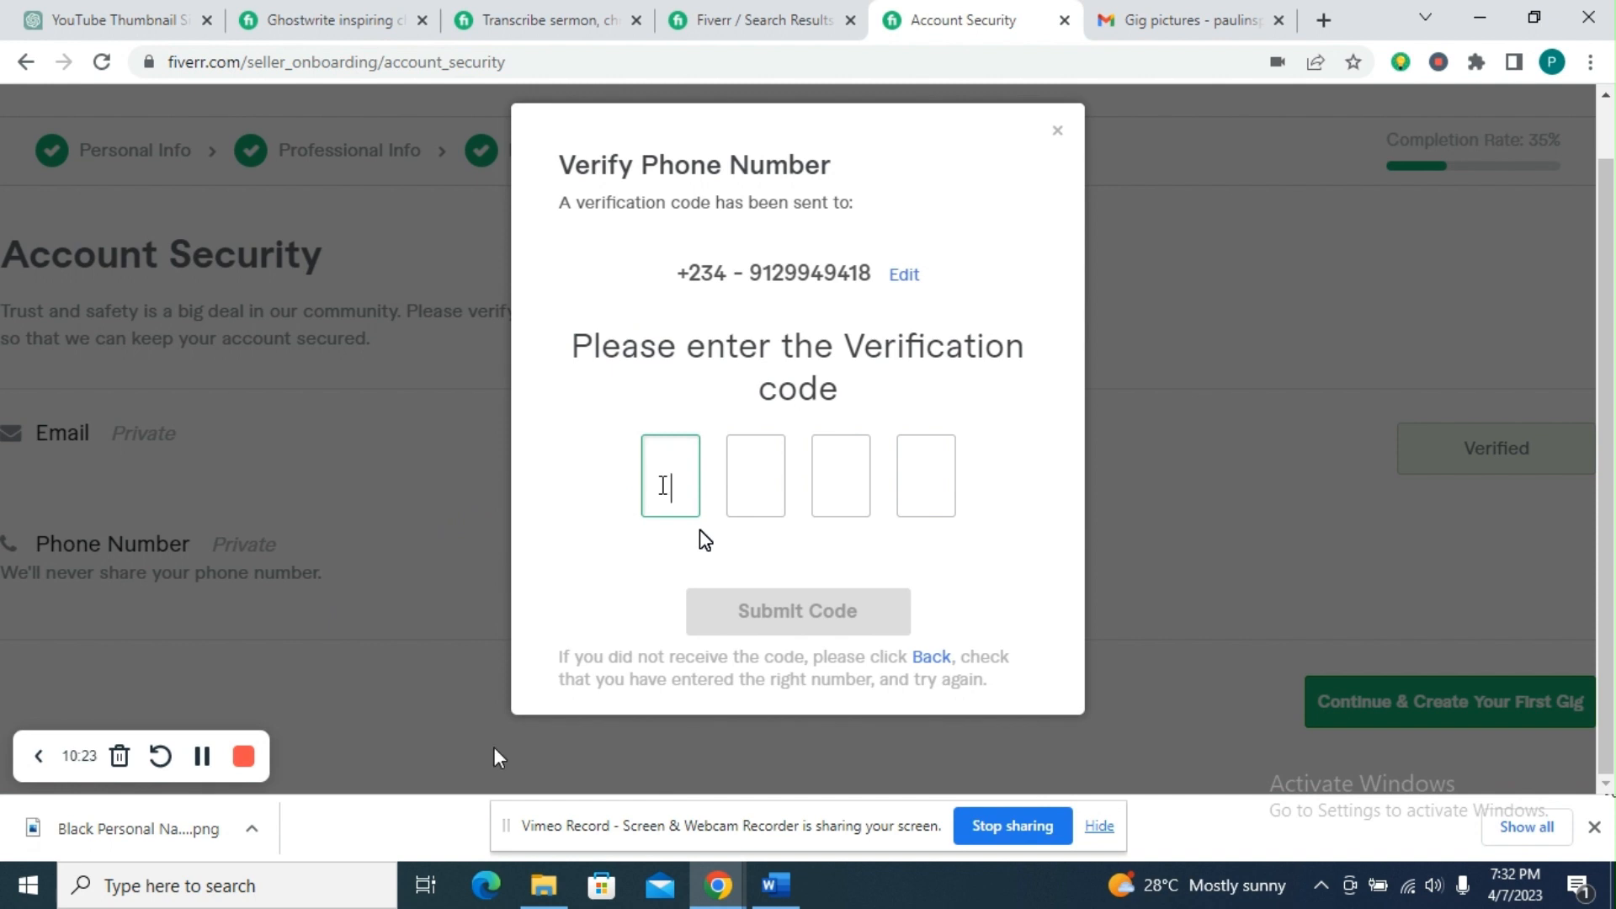
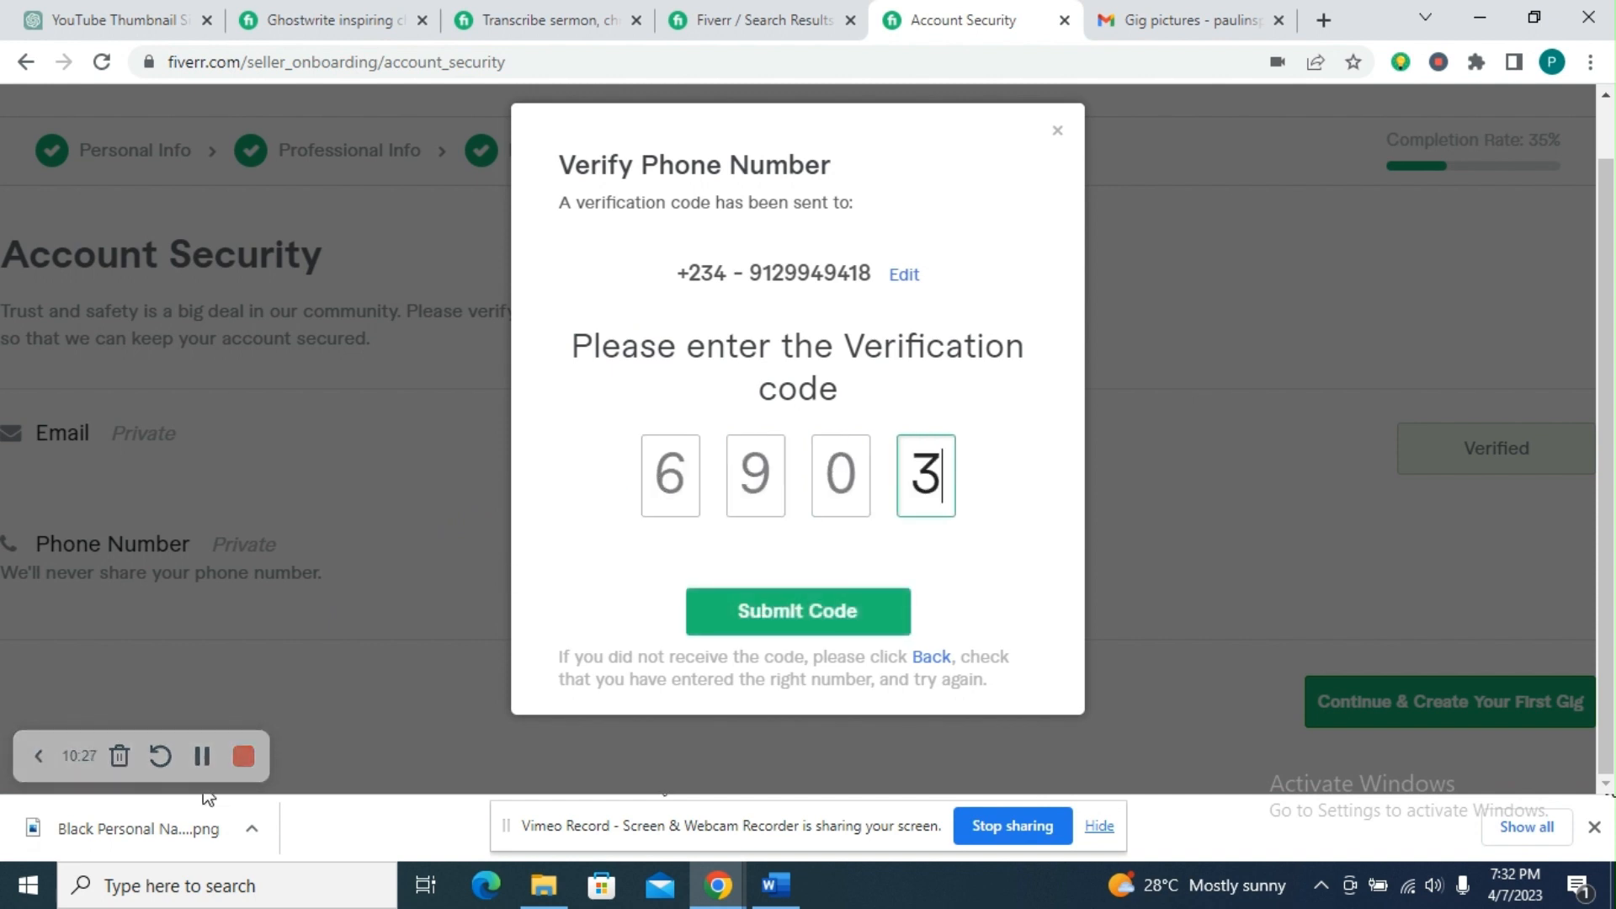
{"action": "left_click", "coordinate": [884, 612]}
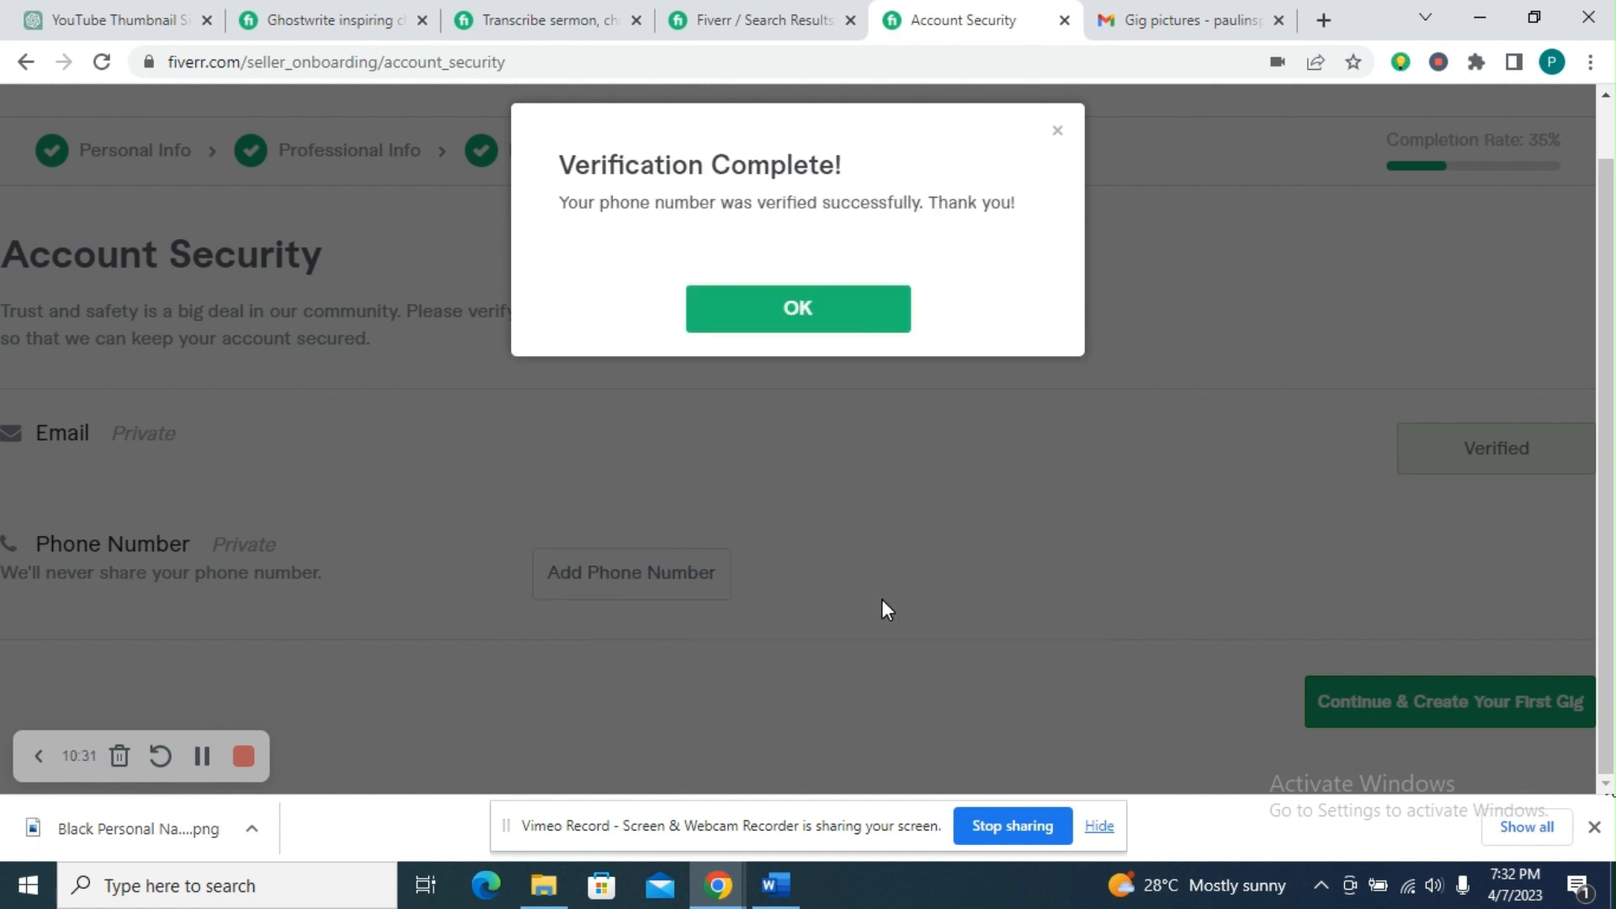
Step: Set the security question 'What was your childhood nickname?', enter its answer, and submit
{"action": "left_click", "coordinate": [790, 305]}
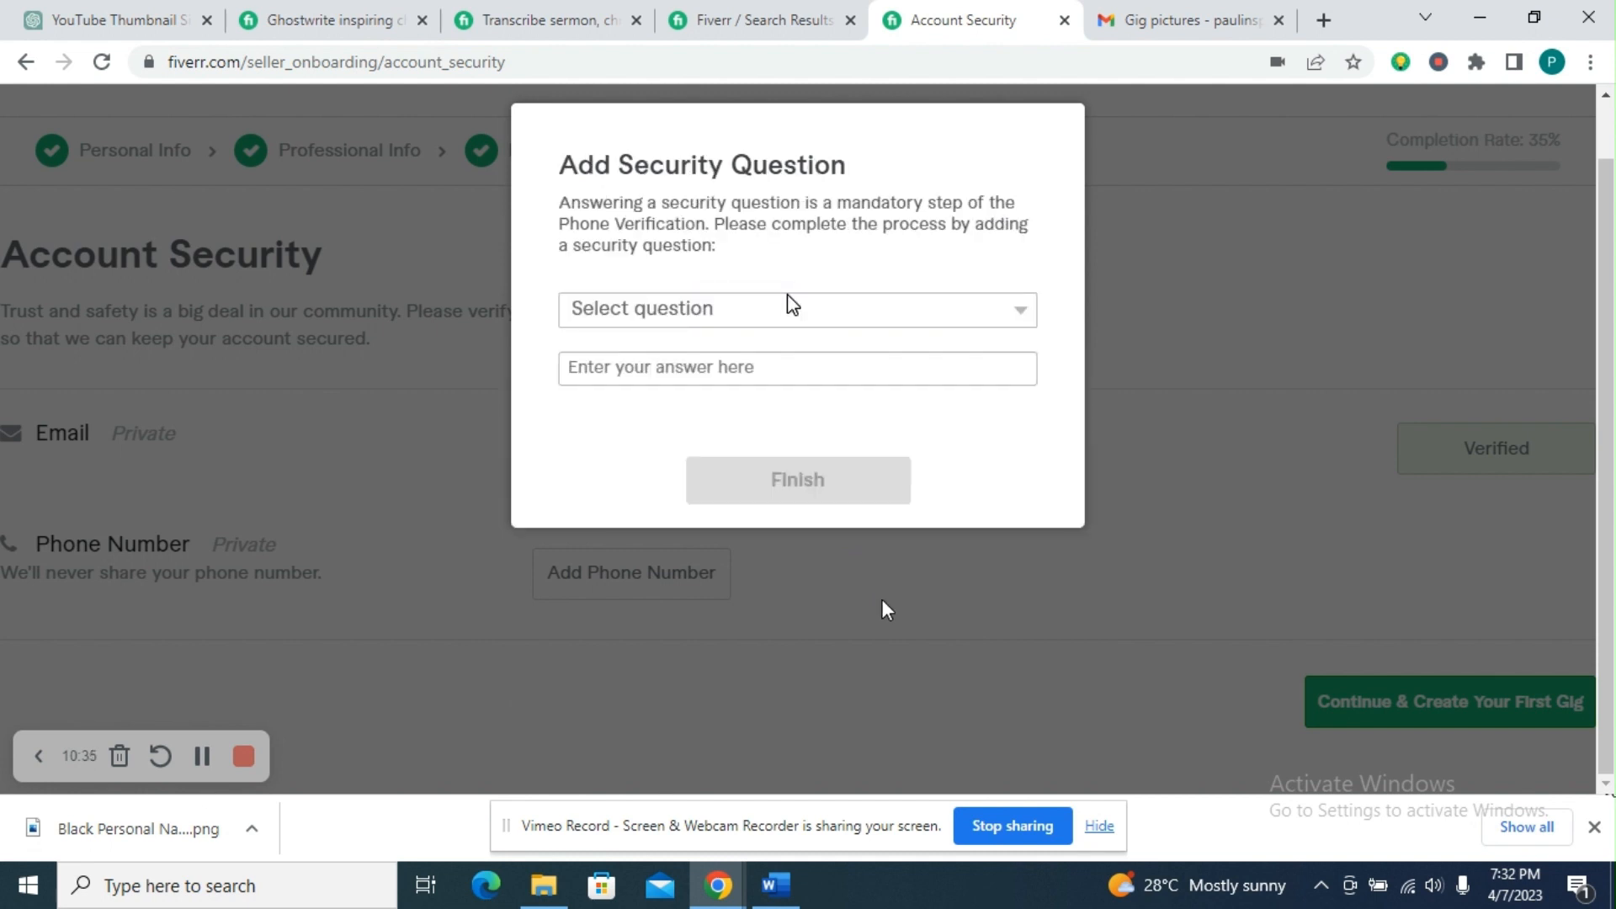
{"action": "left_click", "coordinate": [794, 311]}
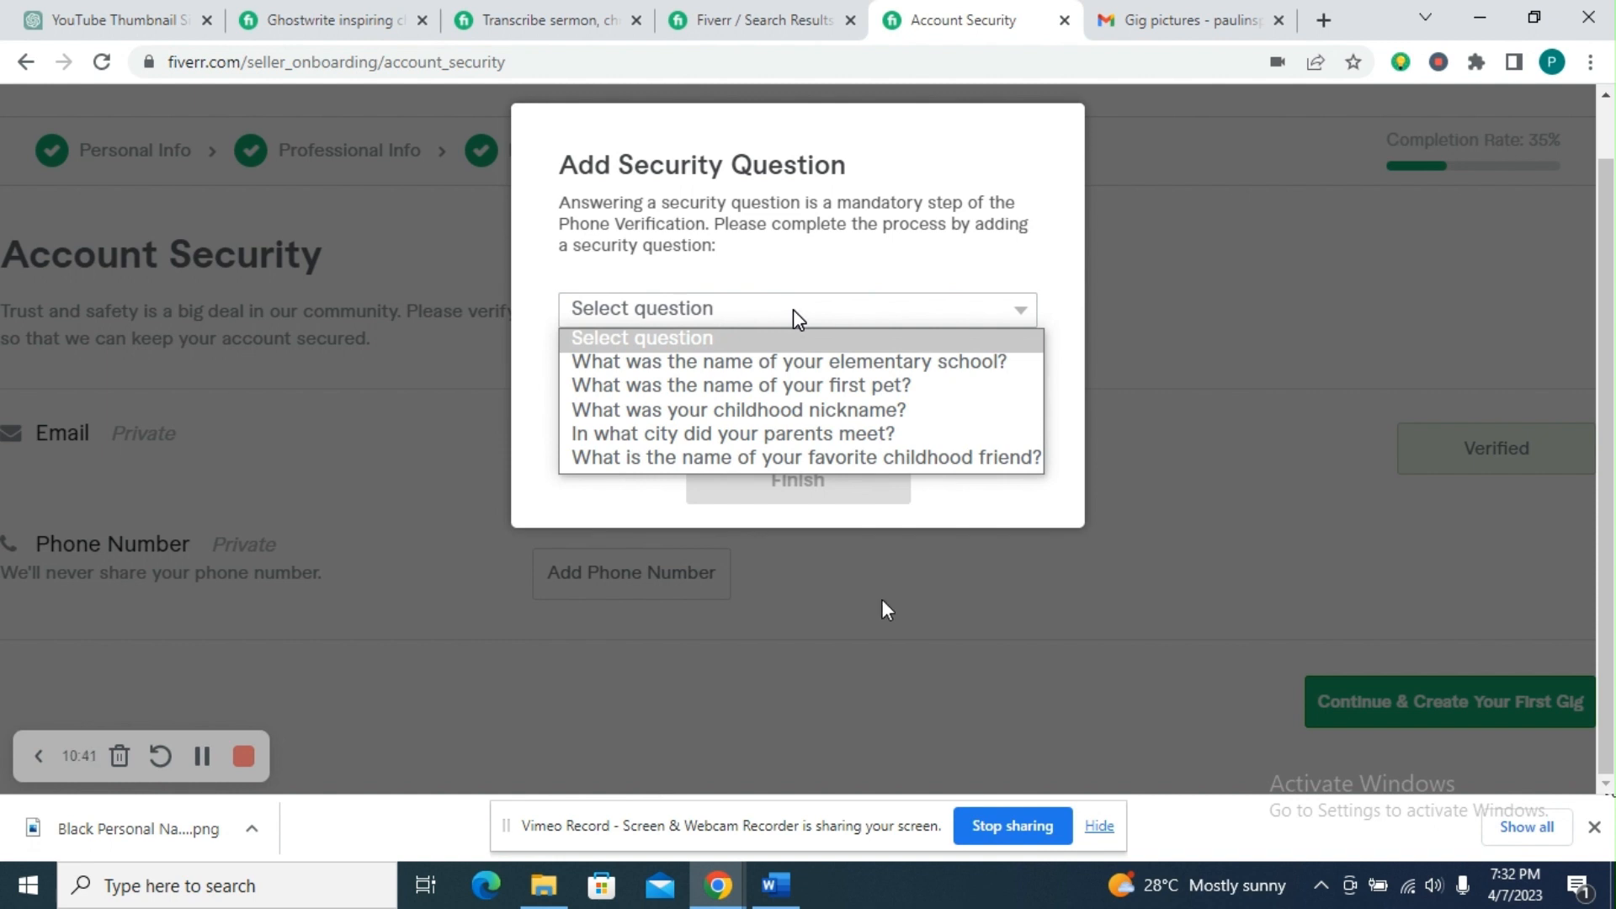
{"action": "left_click", "coordinate": [819, 410]}
{"action": "left_click", "coordinate": [750, 376]}
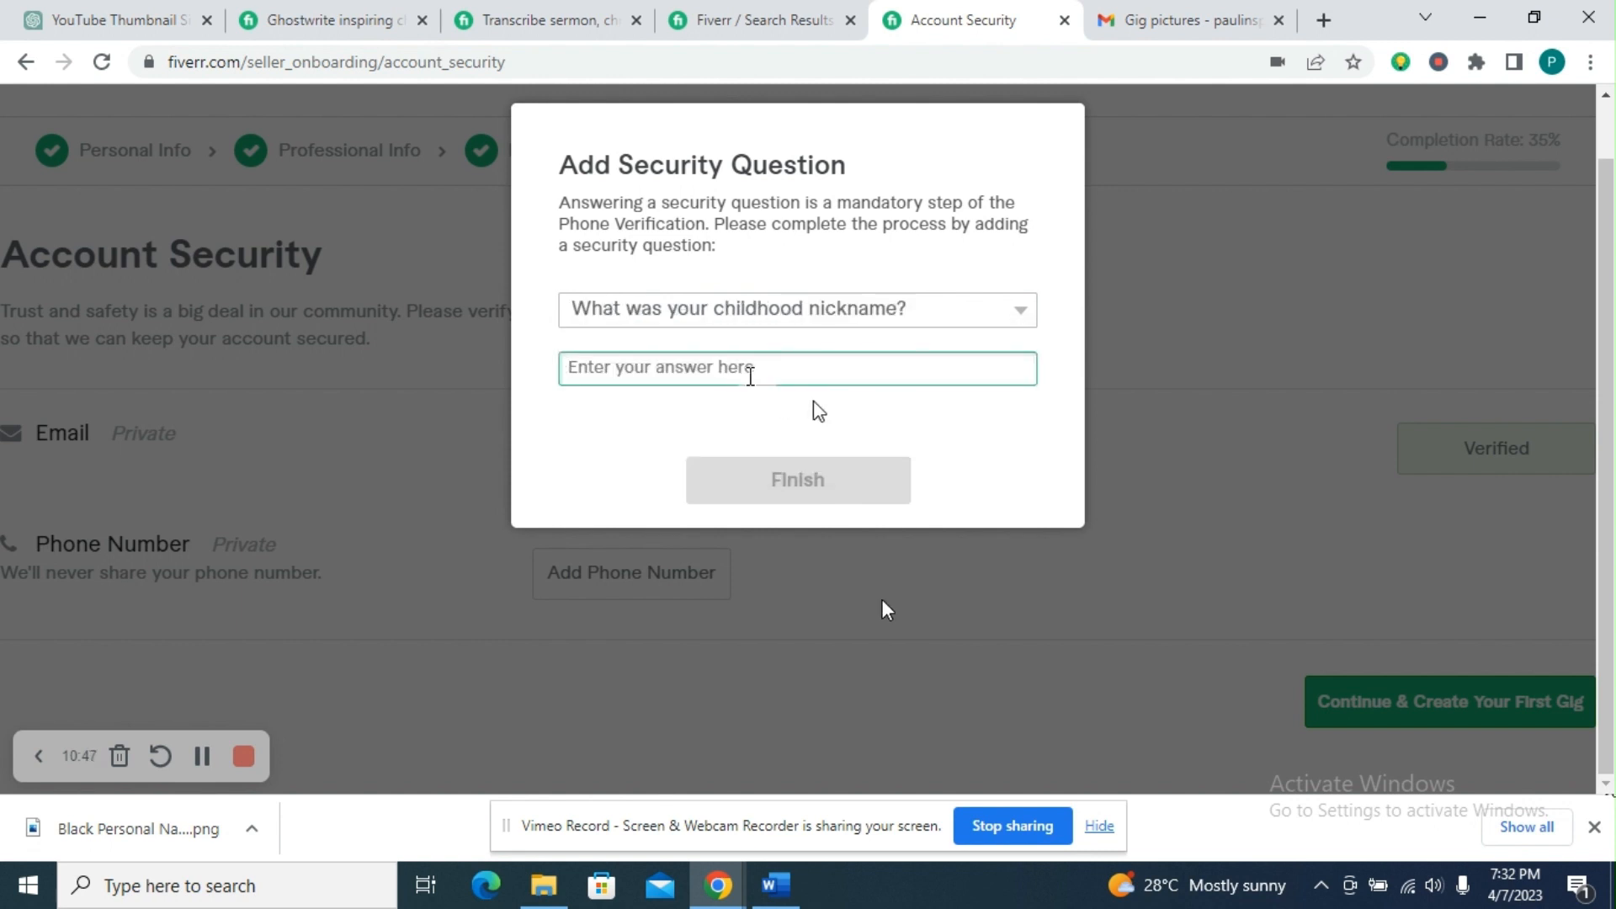
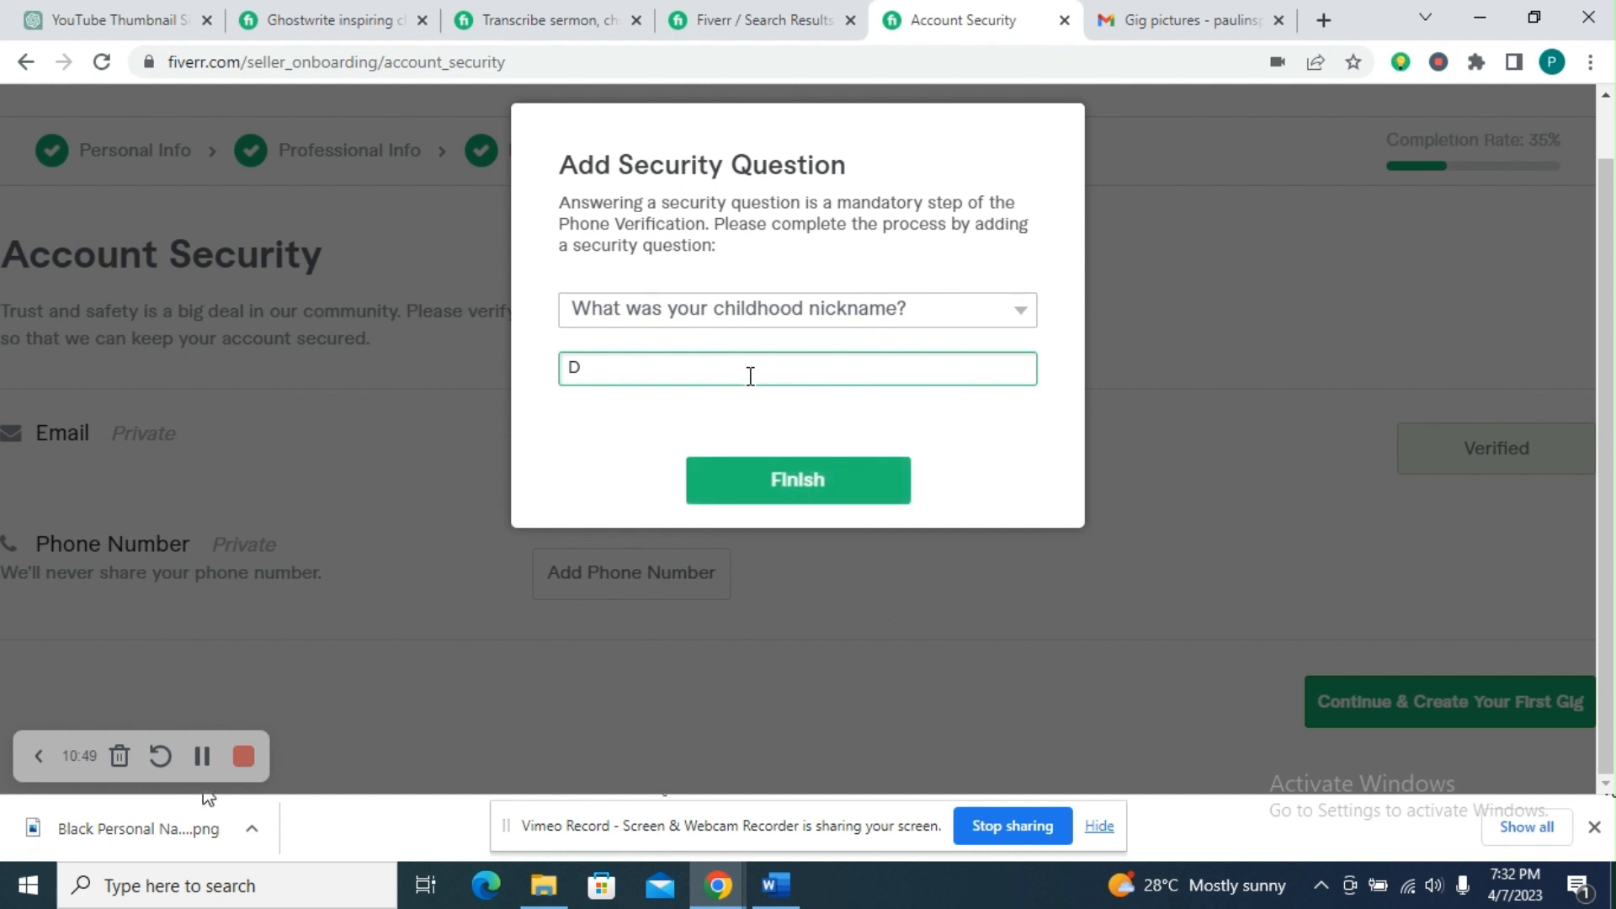
{"action": "left_click", "coordinate": [814, 478]}
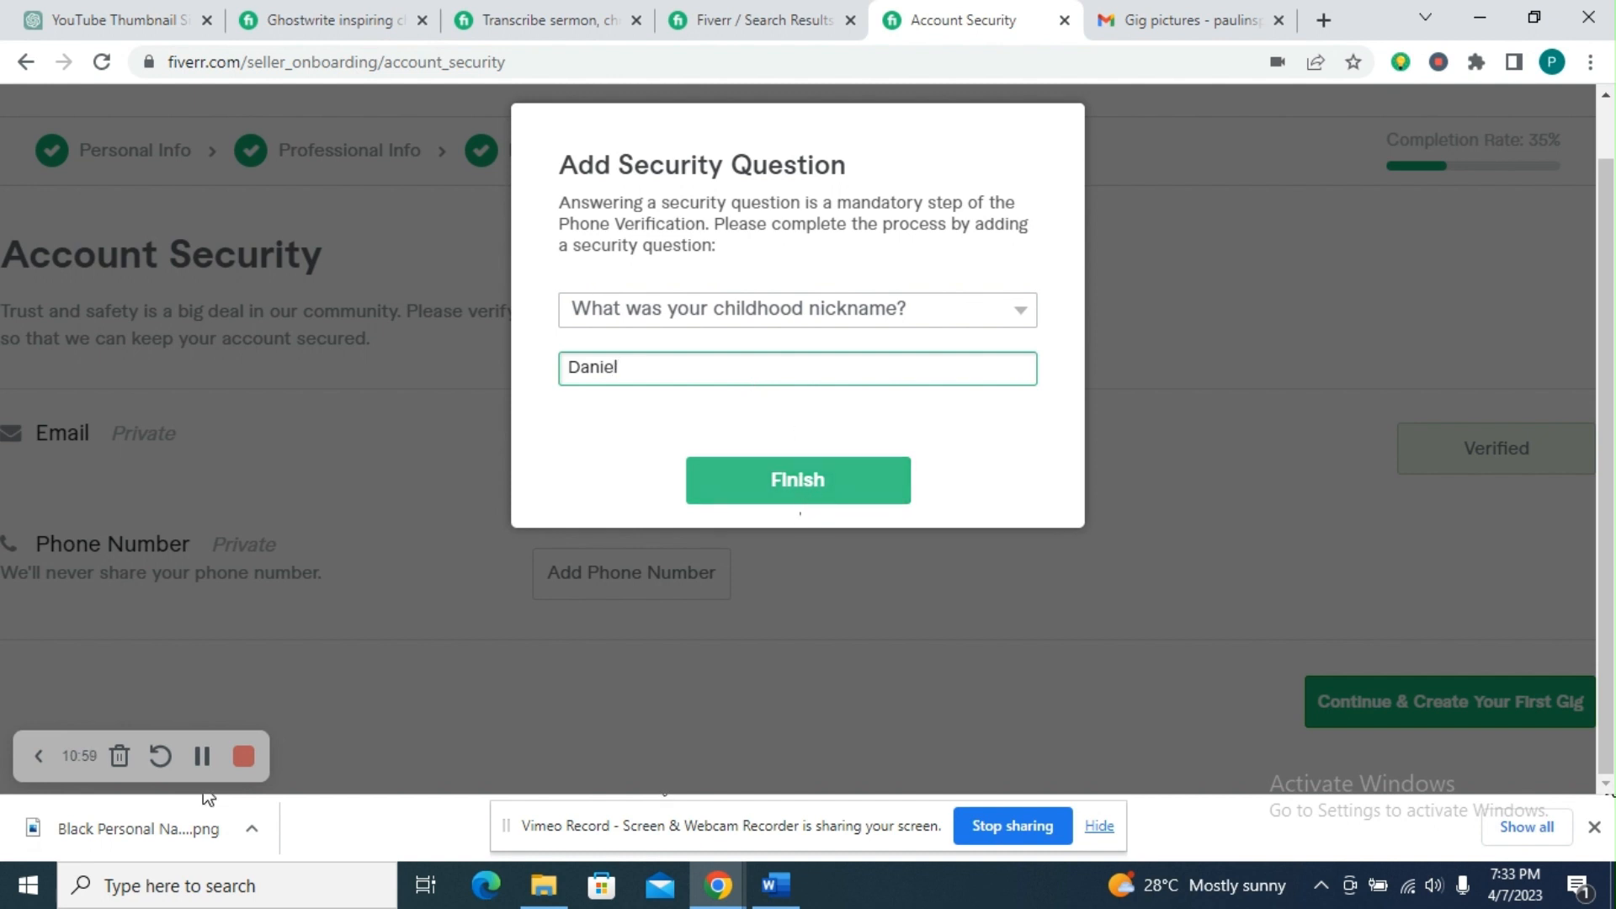
{"action": "left_click", "coordinate": [807, 498]}
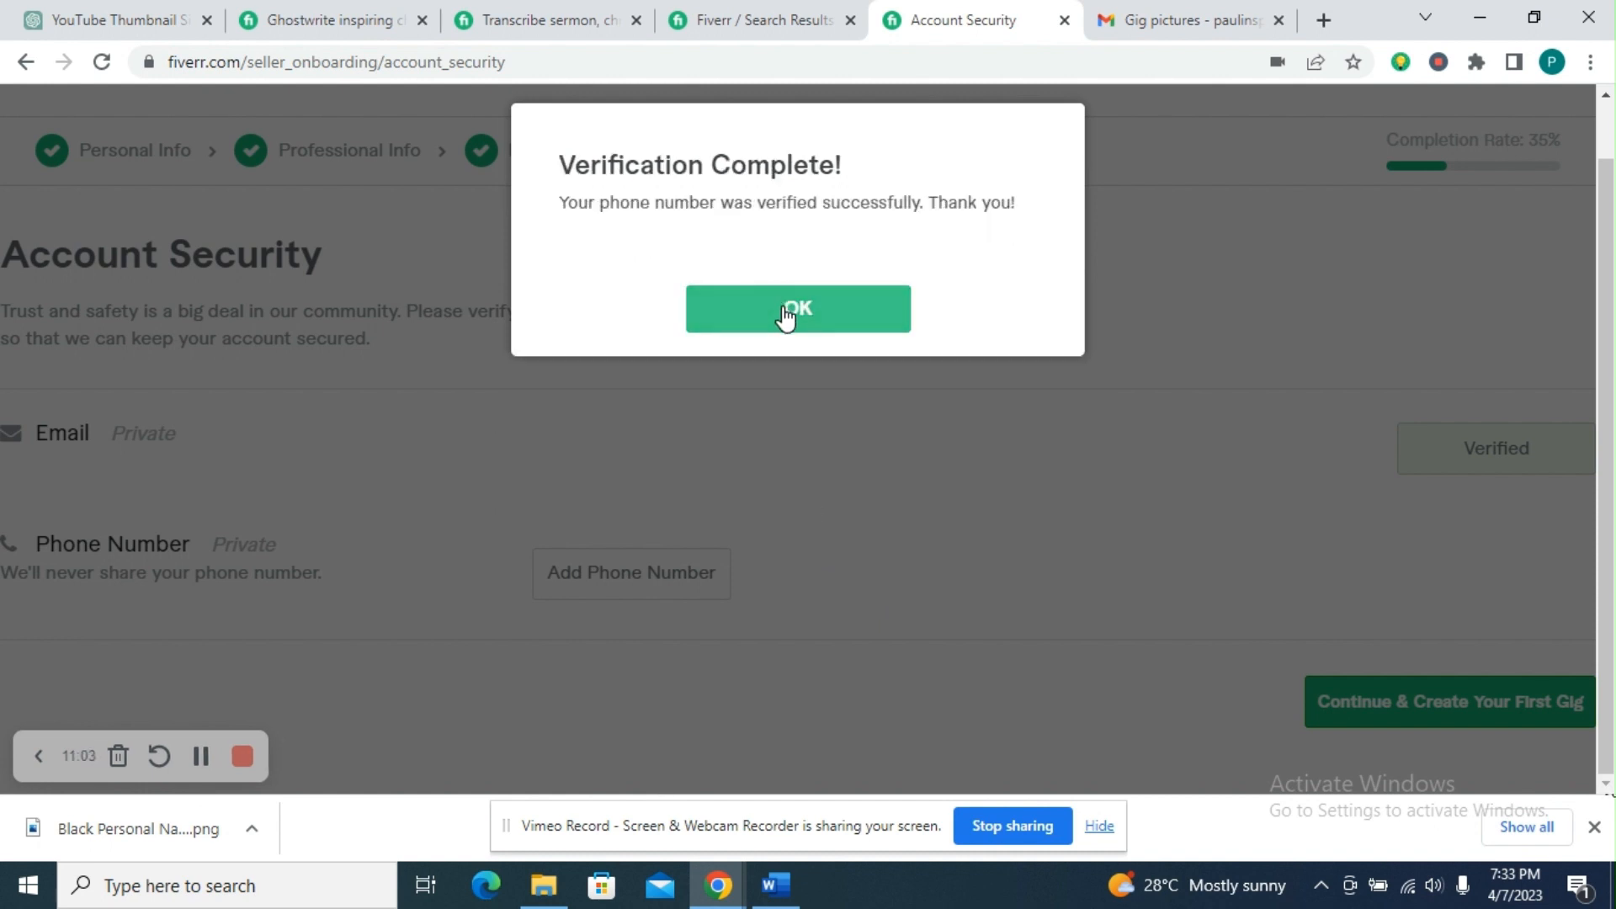
{"action": "left_click", "coordinate": [786, 316]}
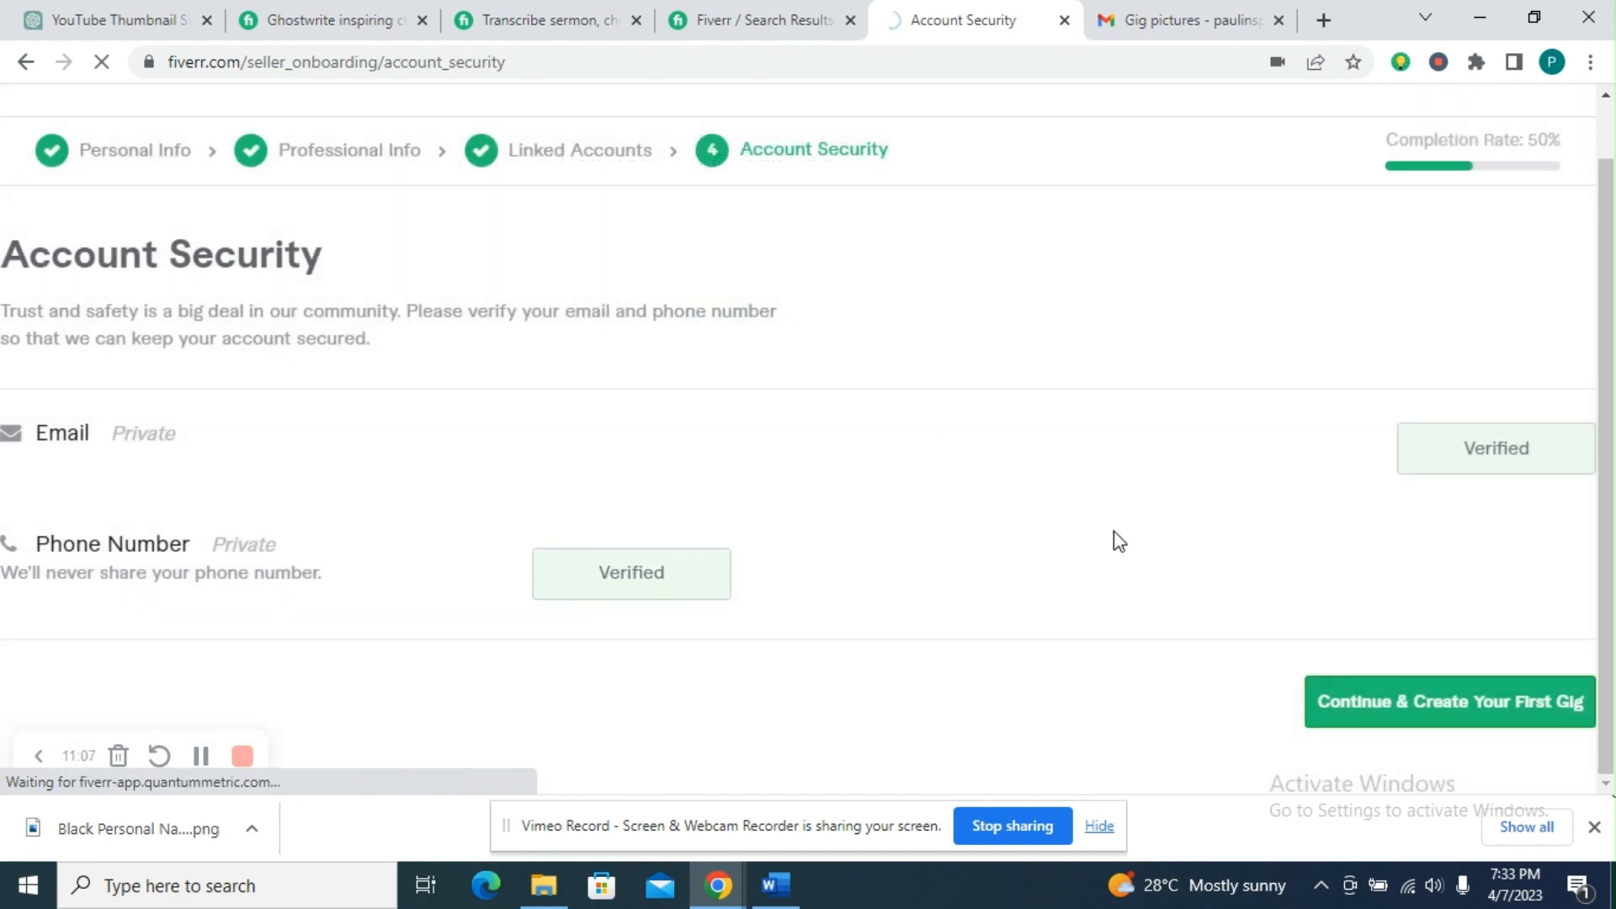
Step: Finish seller onboarding, close the 'profile is all set' message, and return to the page top
{"action": "left_click", "coordinate": [1490, 697]}
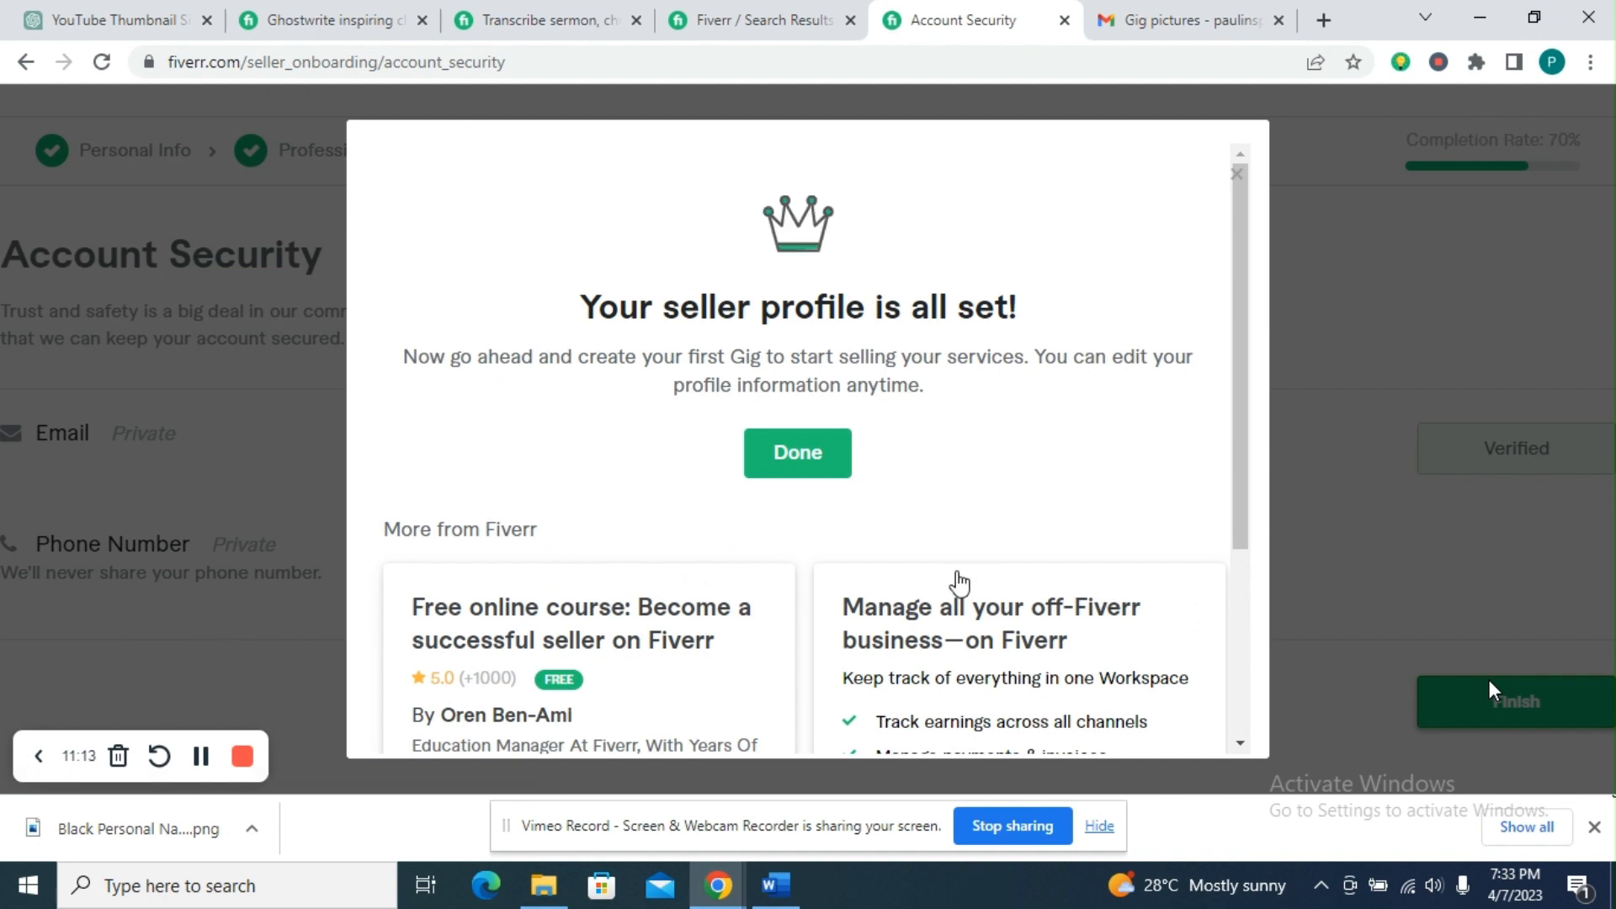
{"action": "left_click", "coordinate": [812, 464]}
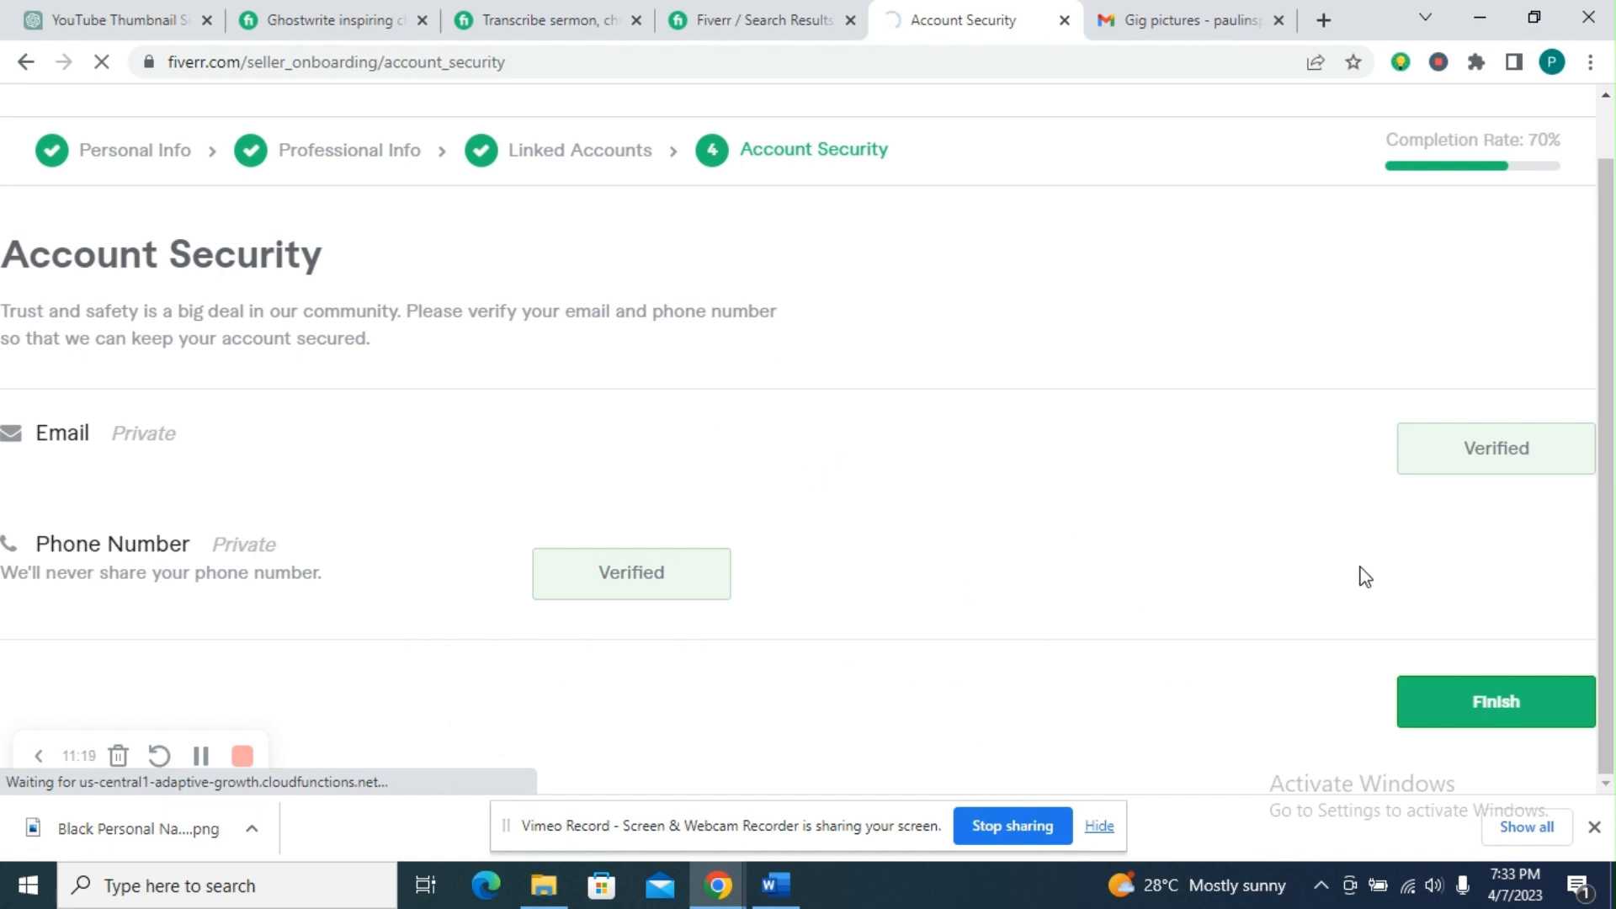
{"action": "left_click", "coordinate": [1429, 703]}
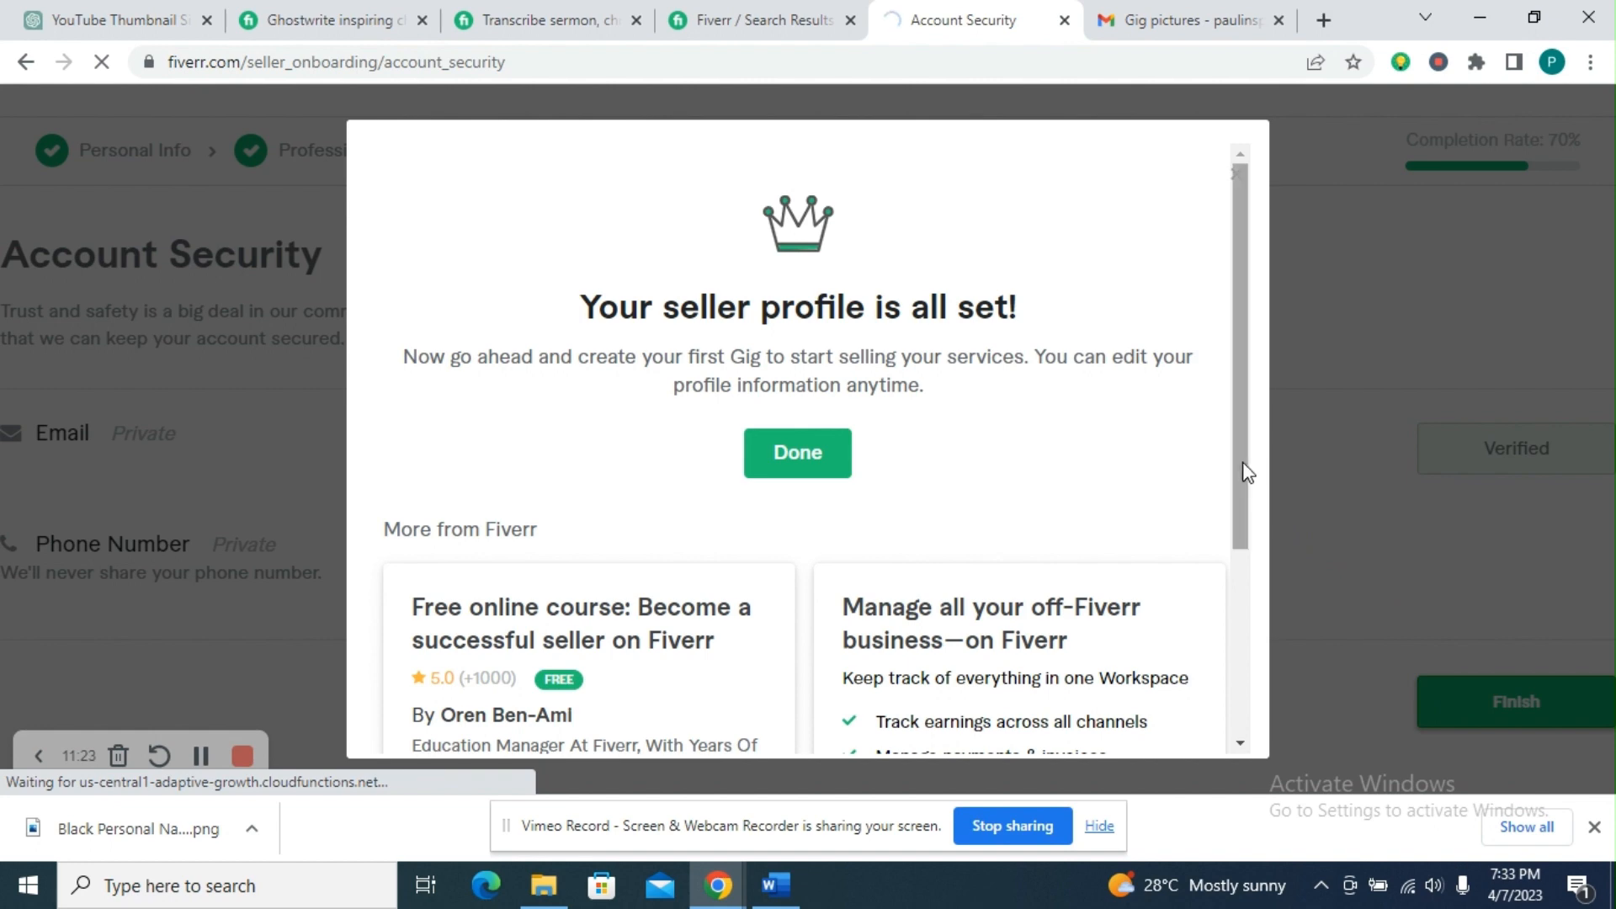
{"action": "left_click_drag", "start_coordinate": [1248, 468], "coordinate": [1320, 682]}
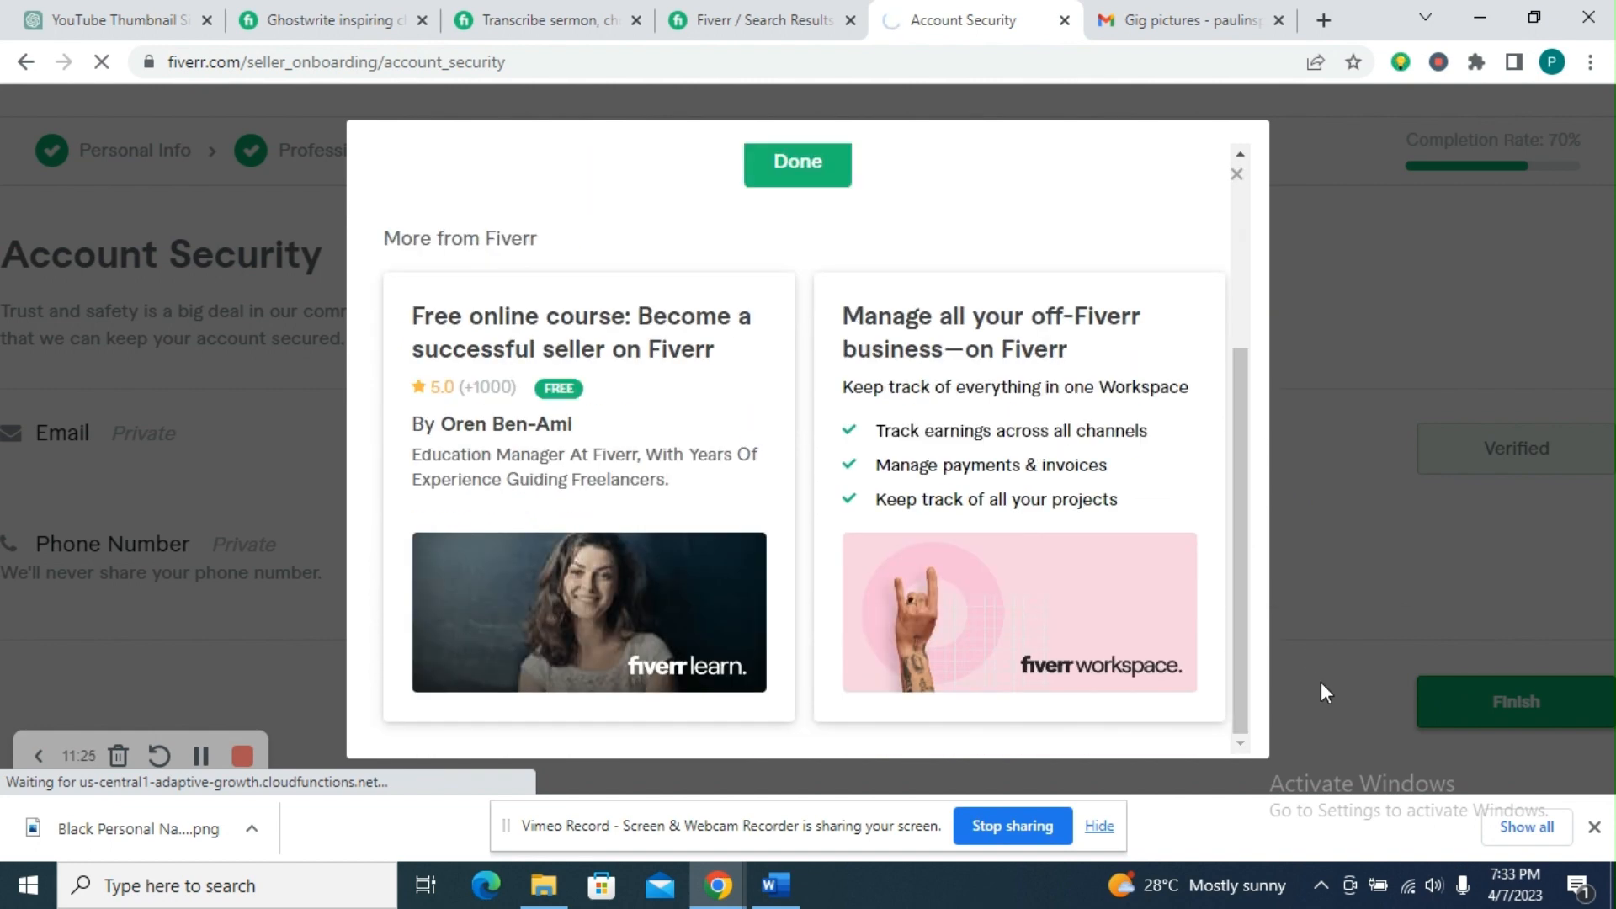
{"action": "left_click_drag", "start_coordinate": [1248, 645], "coordinate": [1244, 494]}
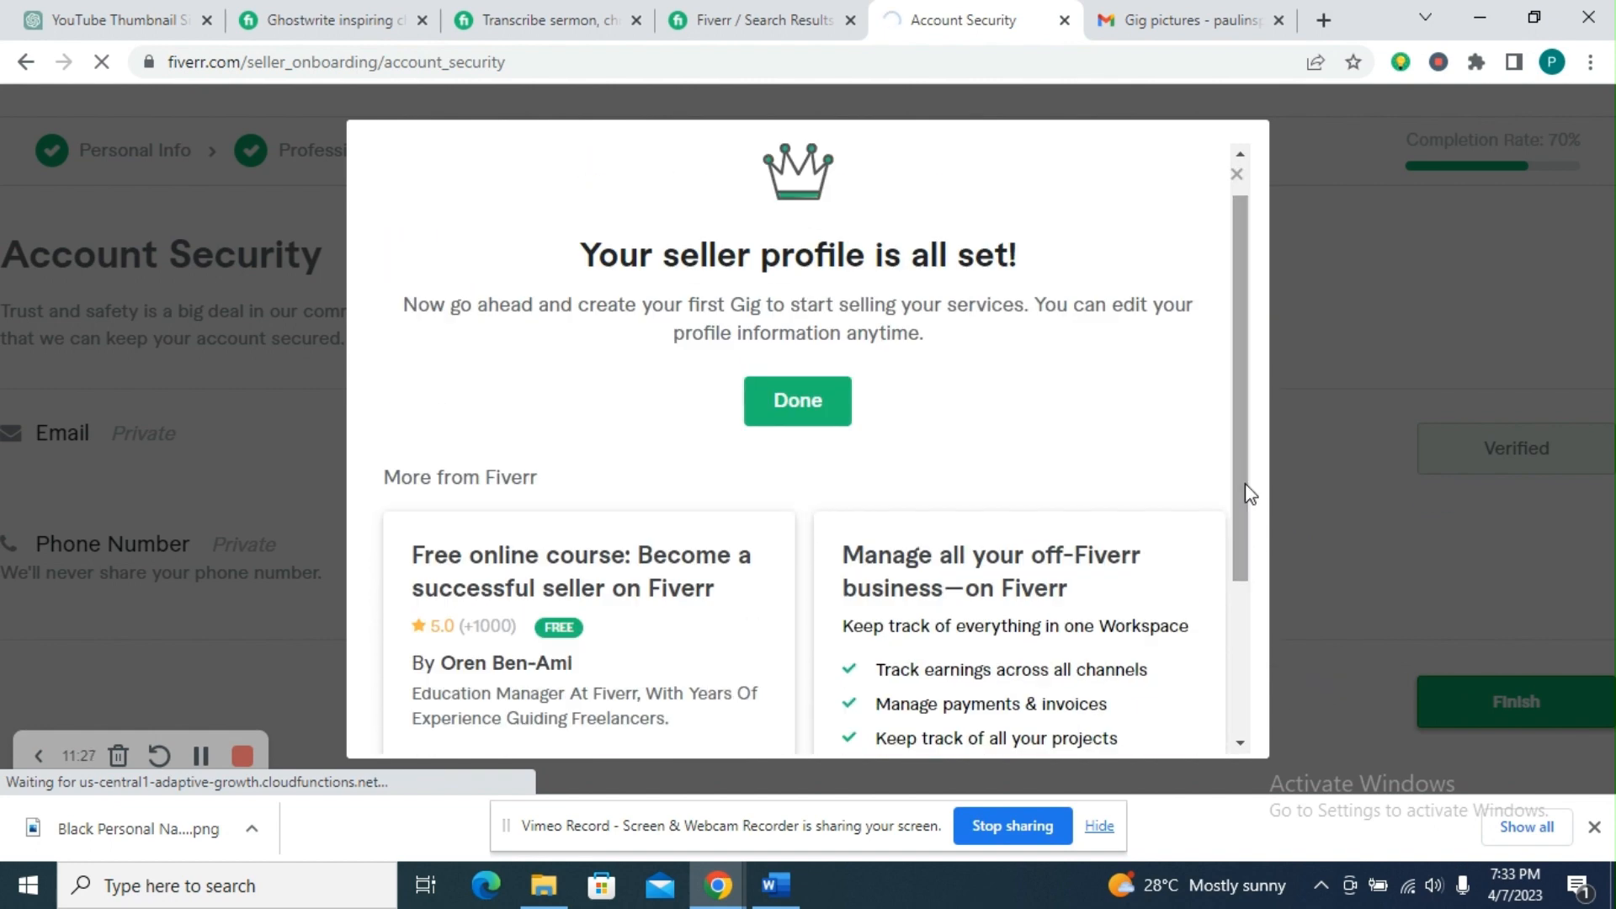
{"action": "left_click", "coordinate": [824, 429]}
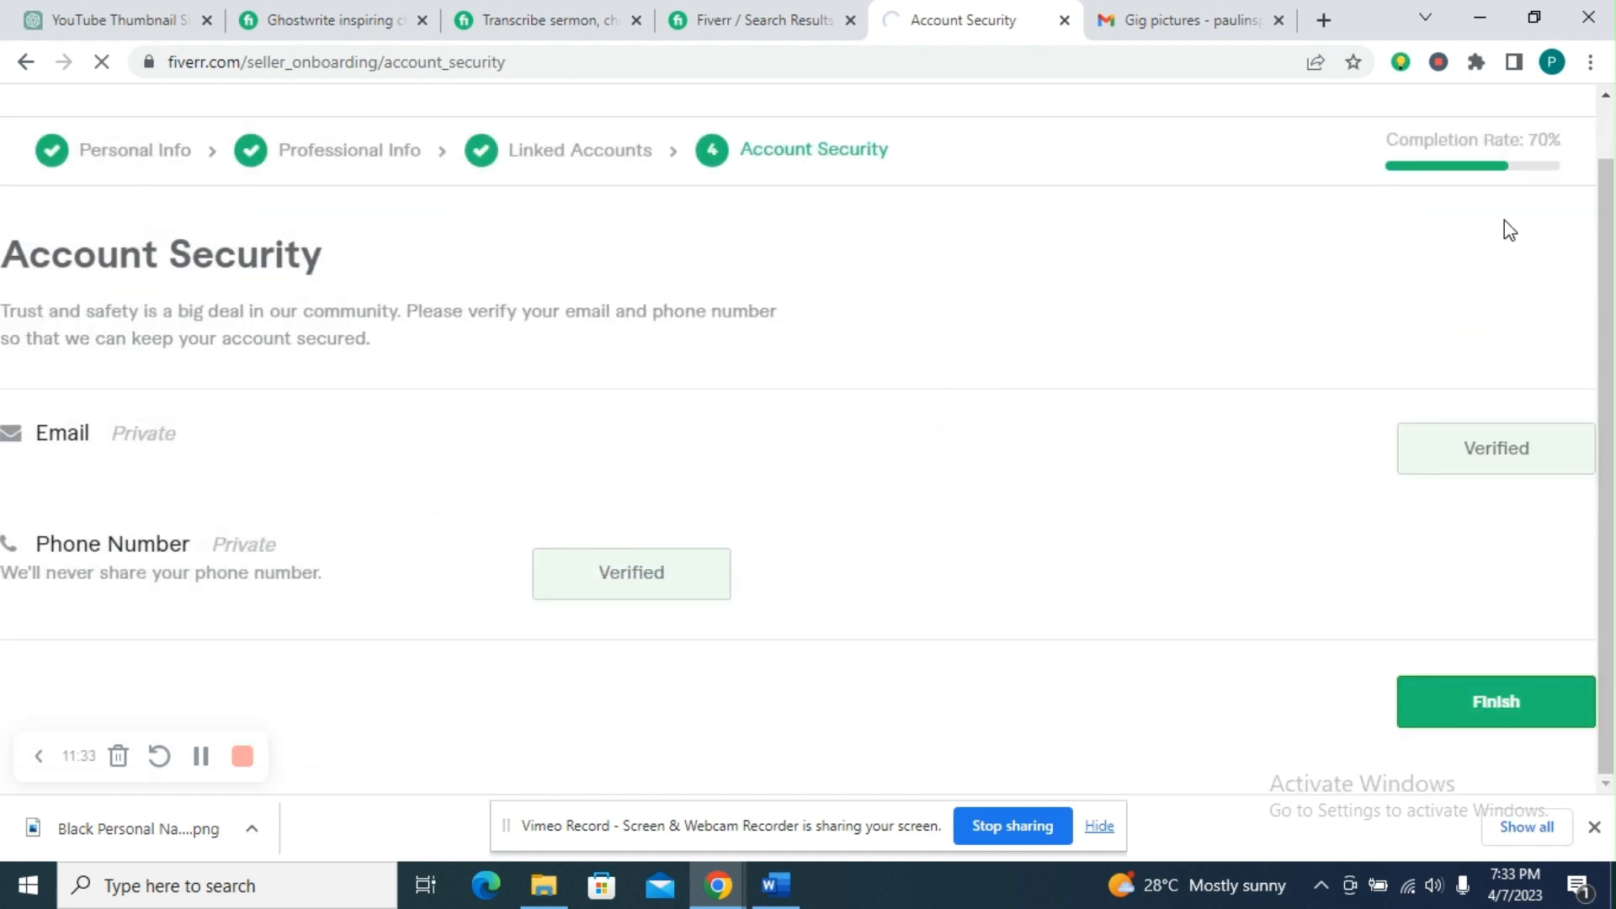
{"action": "scroll", "coordinate": [1462, 380], "scroll_direction": "up", "scroll_amount": 1}
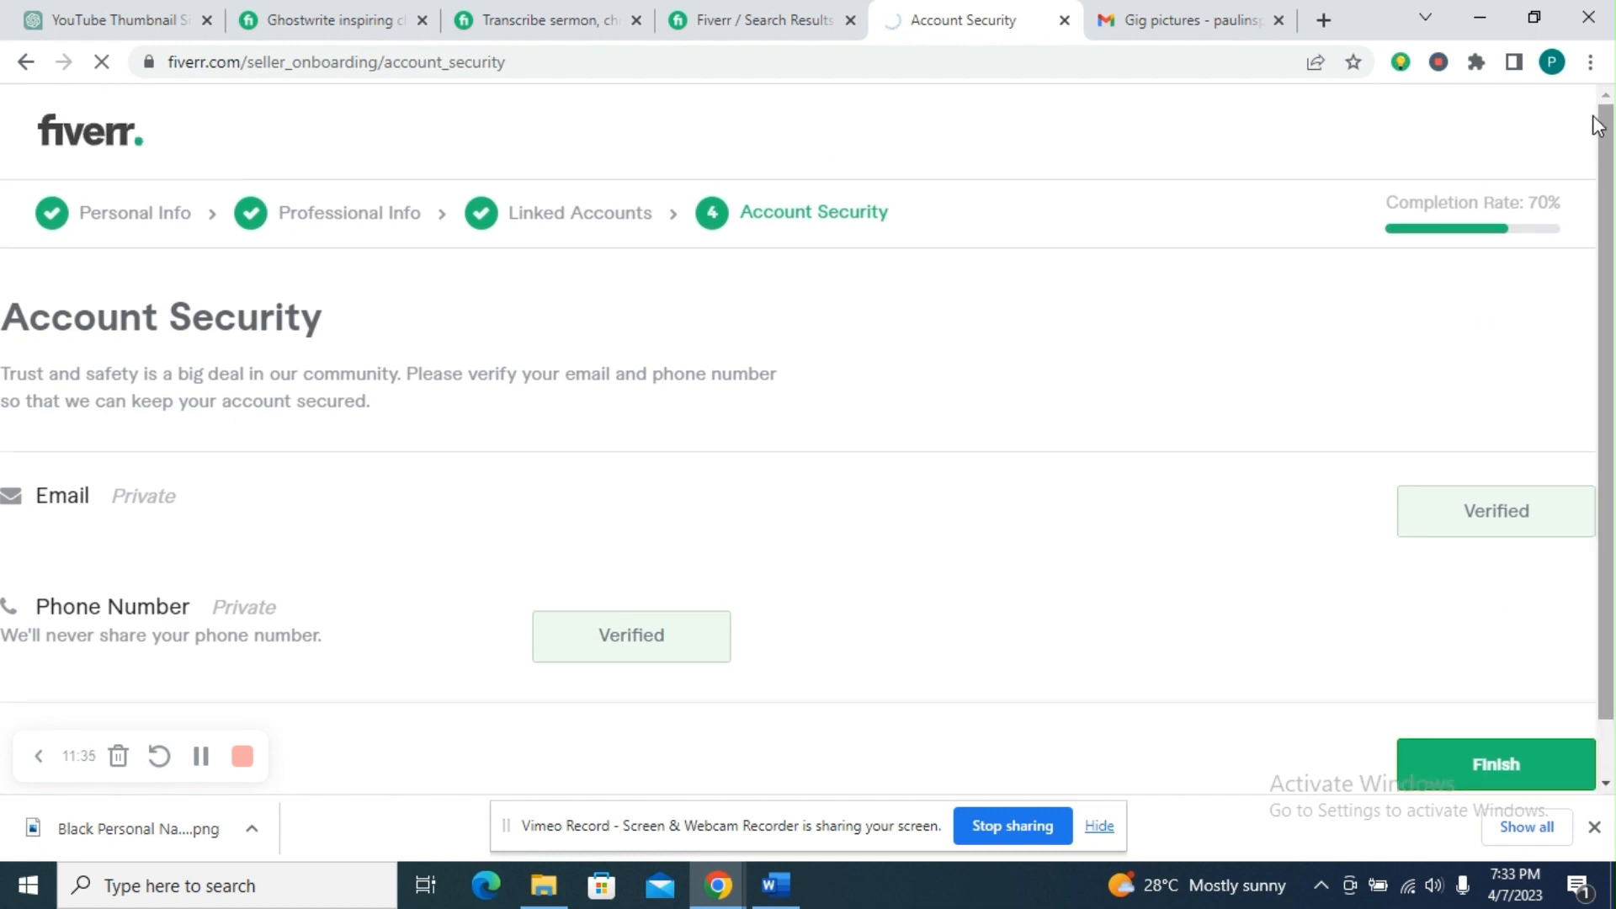
{"action": "left_click", "coordinate": [1553, 64]}
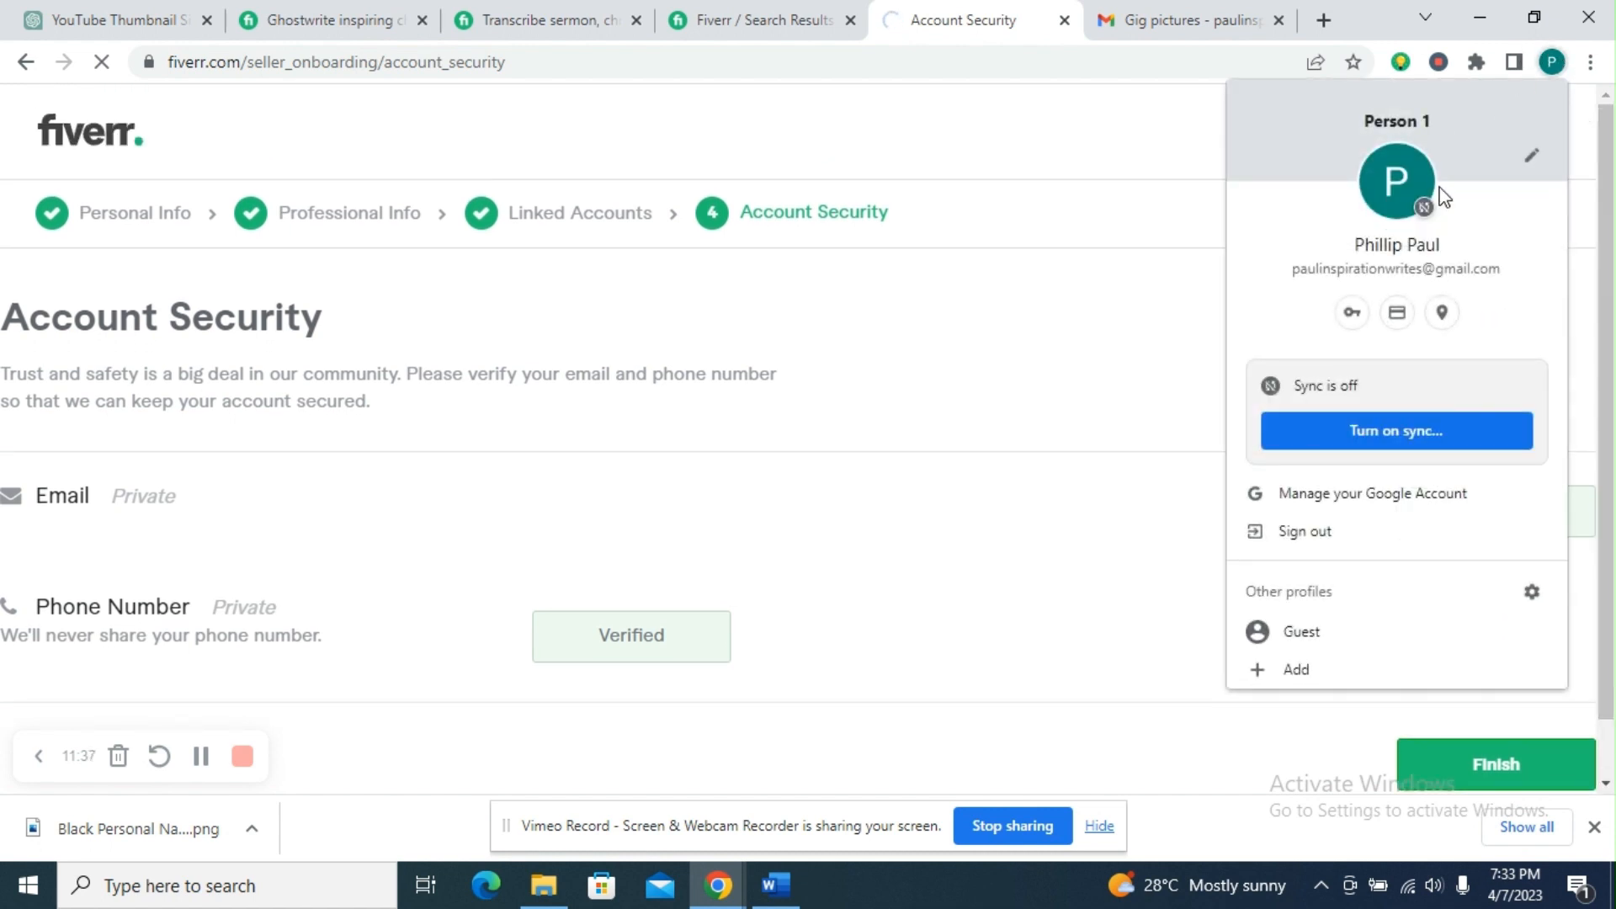
Step: Close the browser profile menu to reveal the new gig's Overview form
{"action": "left_click", "coordinate": [1138, 376]}
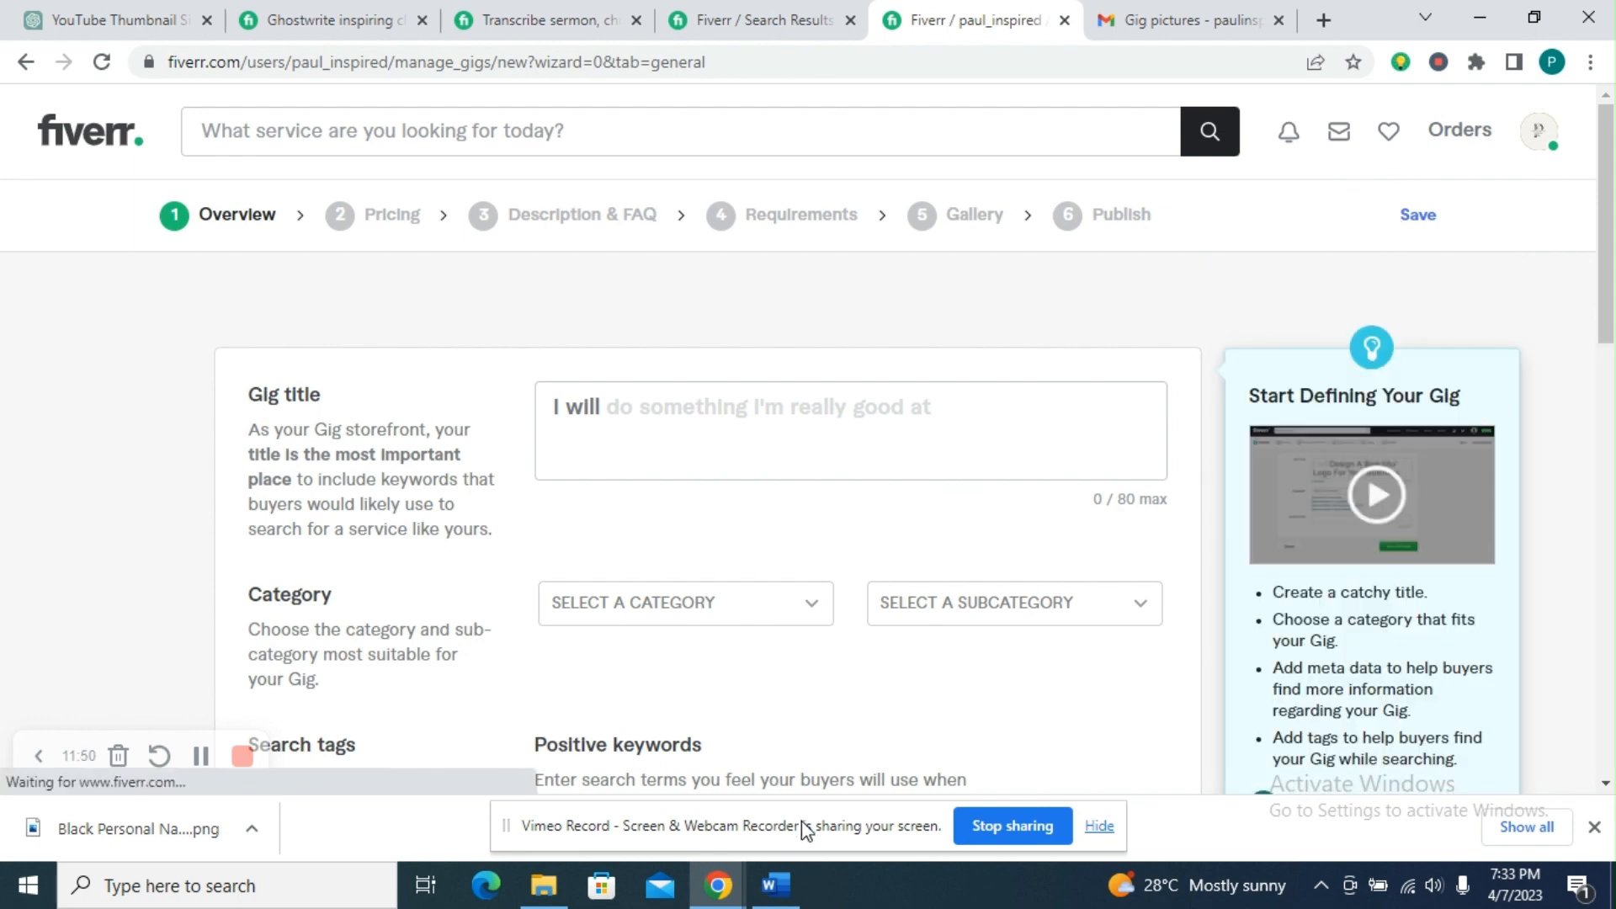
Step: Copy the gig title line from the Word notes and return to the Fiverr gig page
{"action": "mouse_move", "coordinate": [786, 884]}
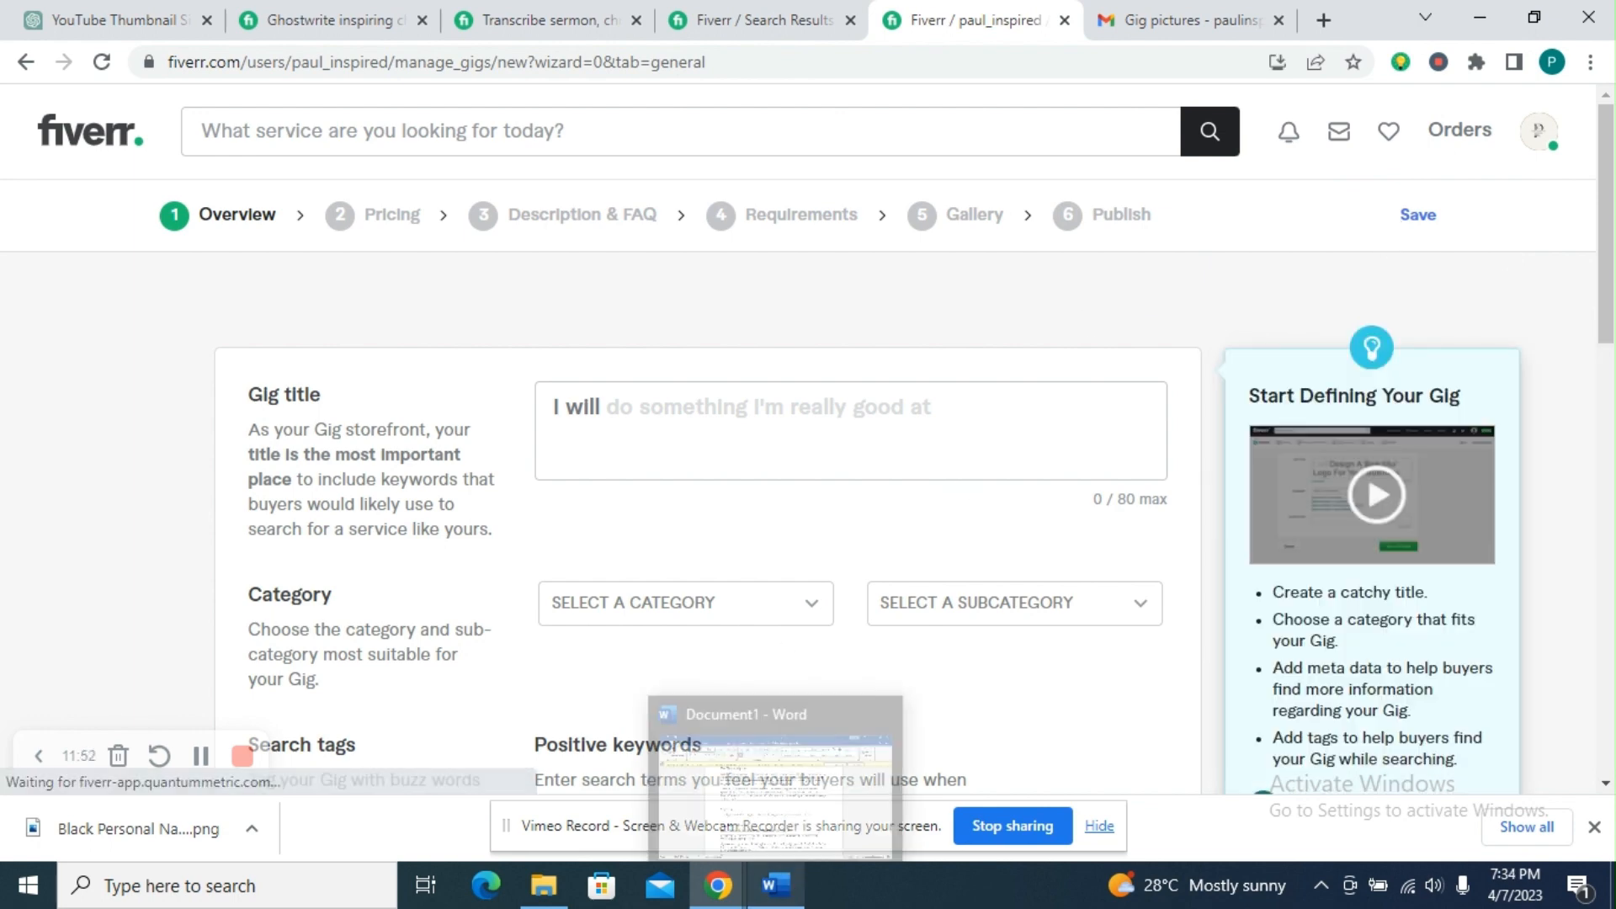
{"action": "left_click", "coordinate": [784, 885]}
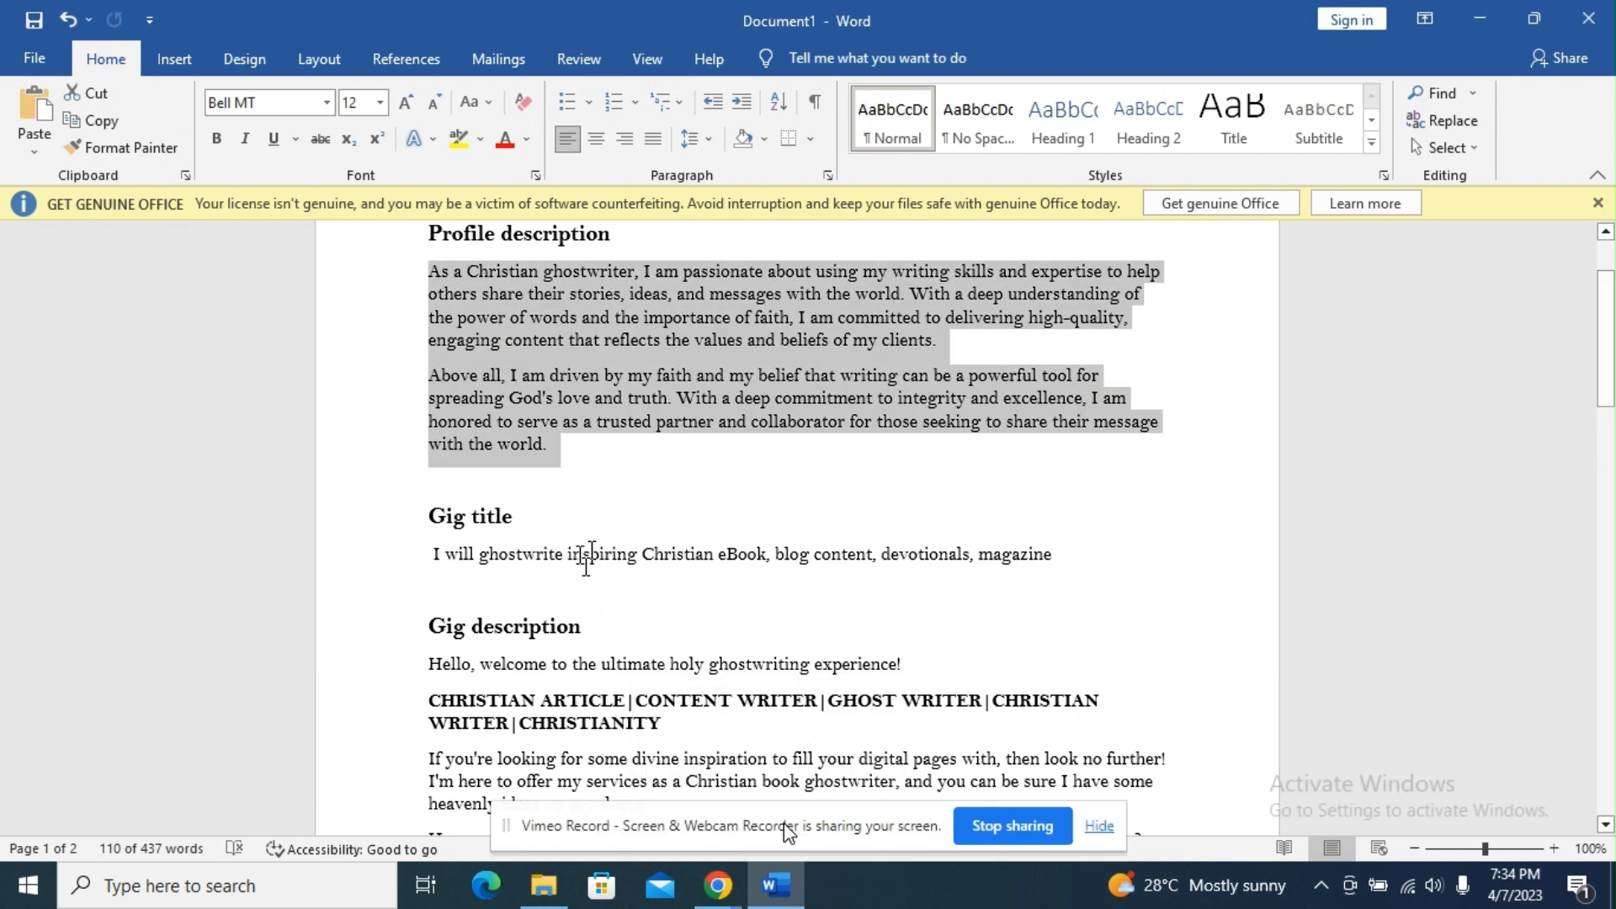
{"action": "left_click", "coordinate": [583, 554]}
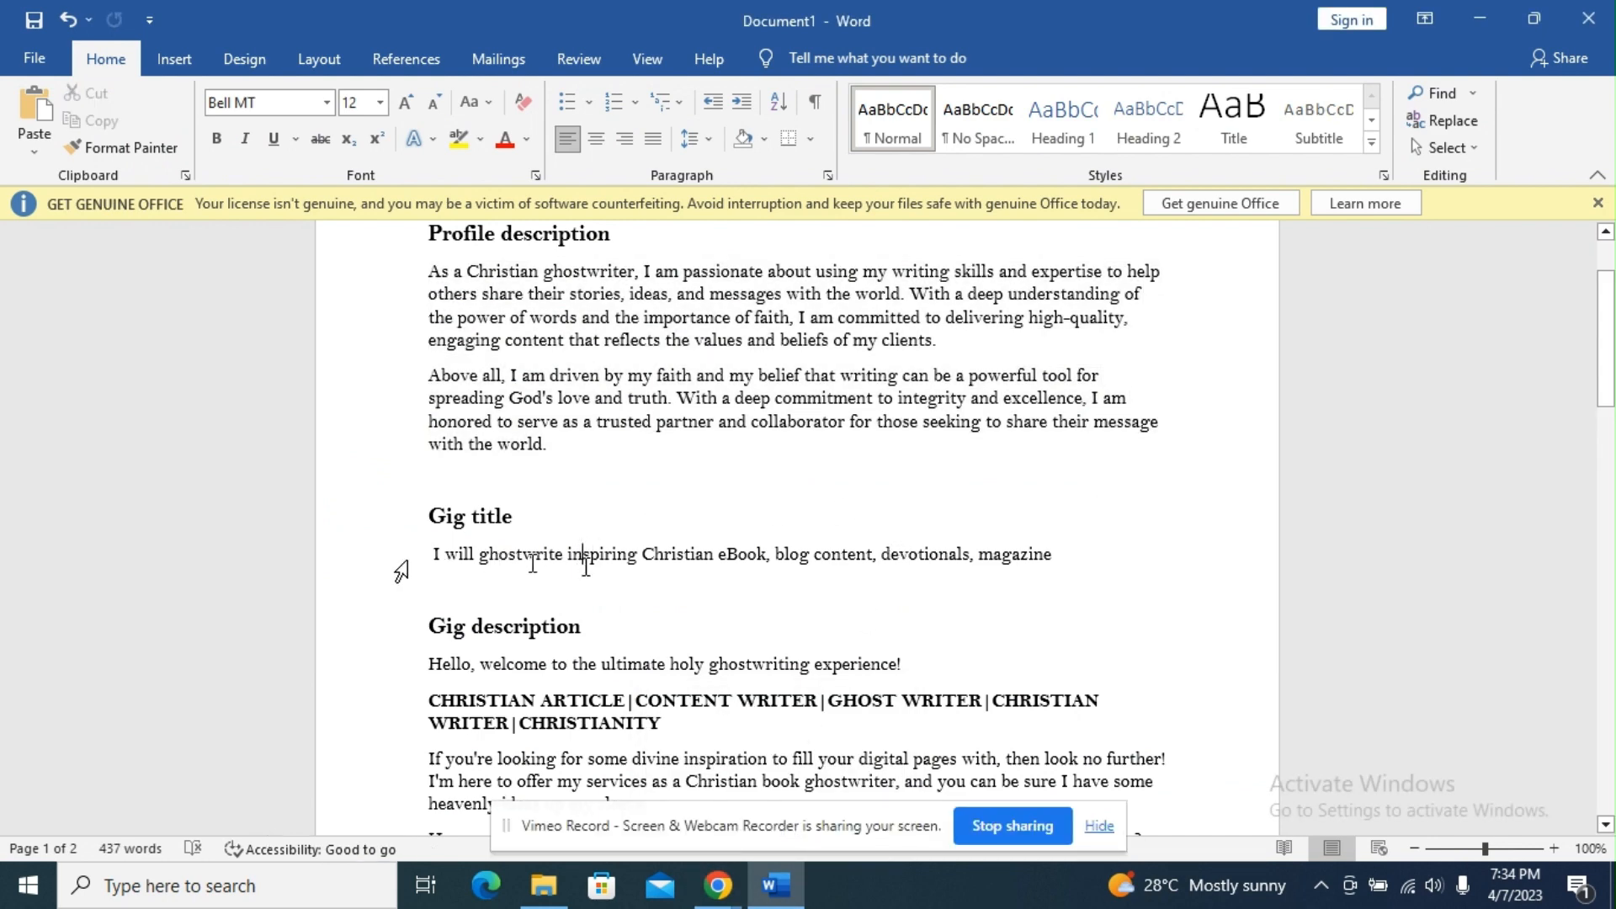
{"action": "left_click_drag", "start_coordinate": [483, 555], "coordinate": [1042, 571]}
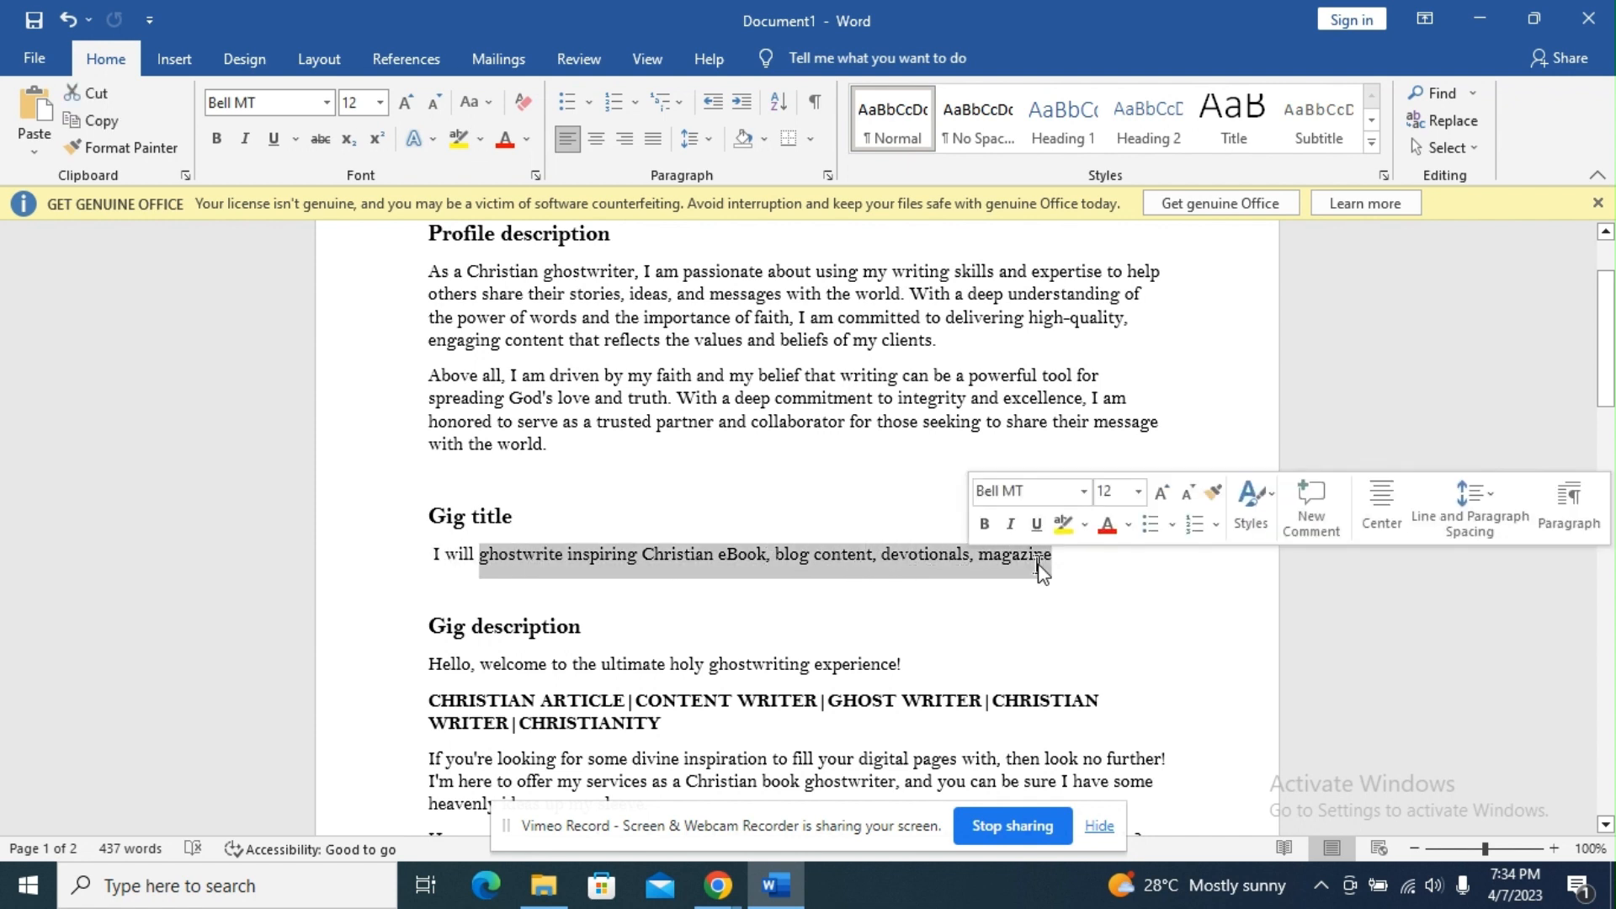
{"action": "right_click", "coordinate": [1042, 571]}
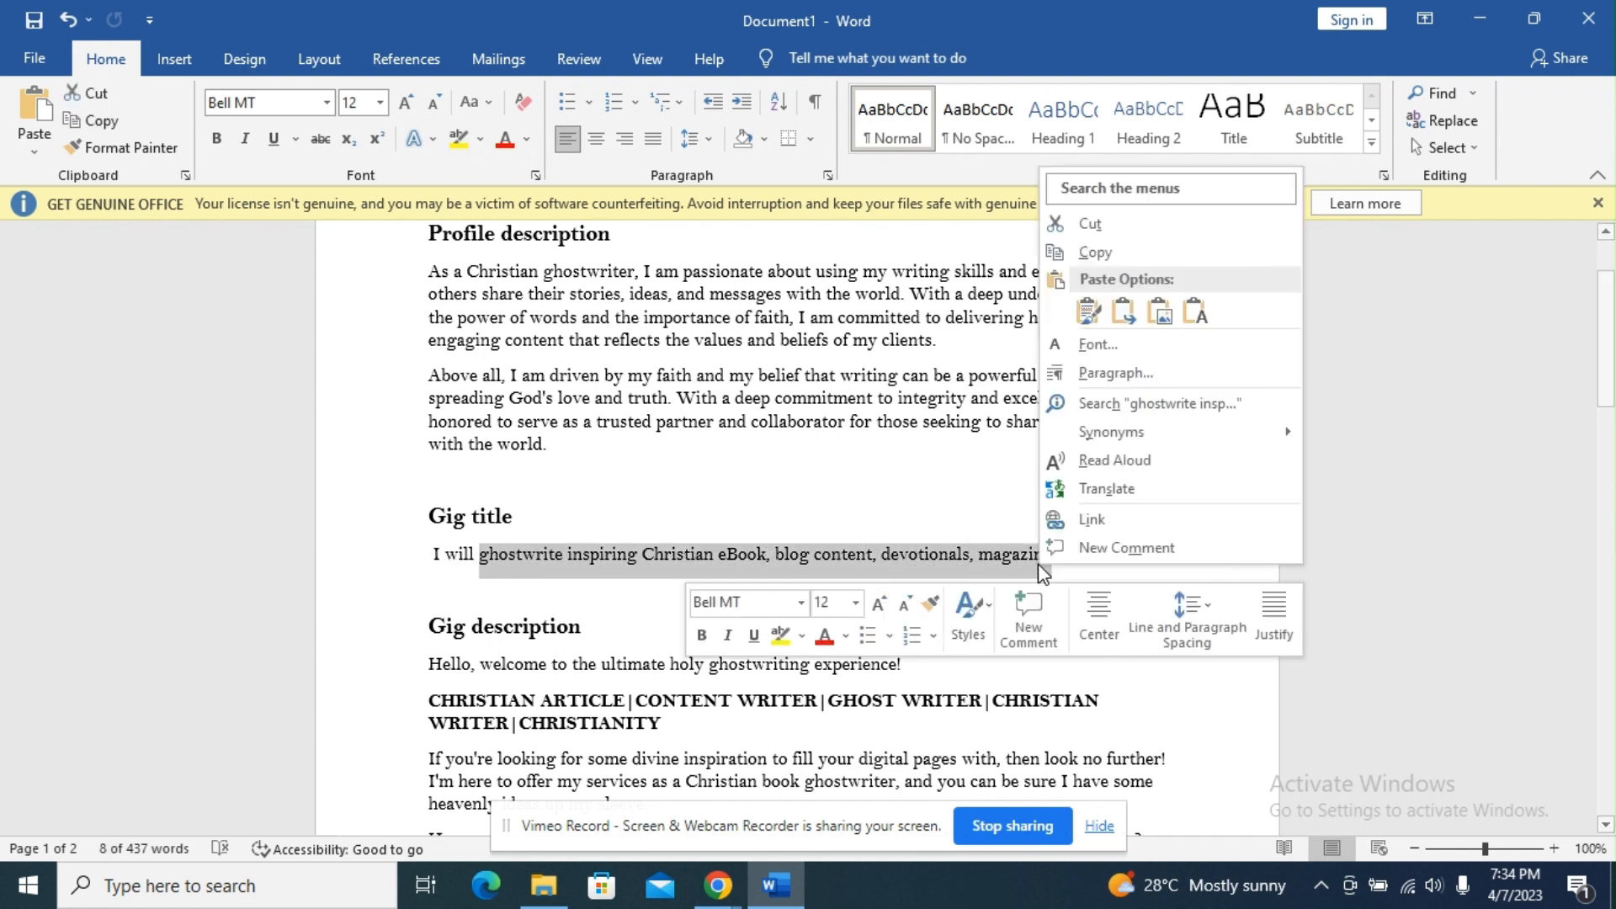
{"action": "left_click", "coordinate": [1126, 255]}
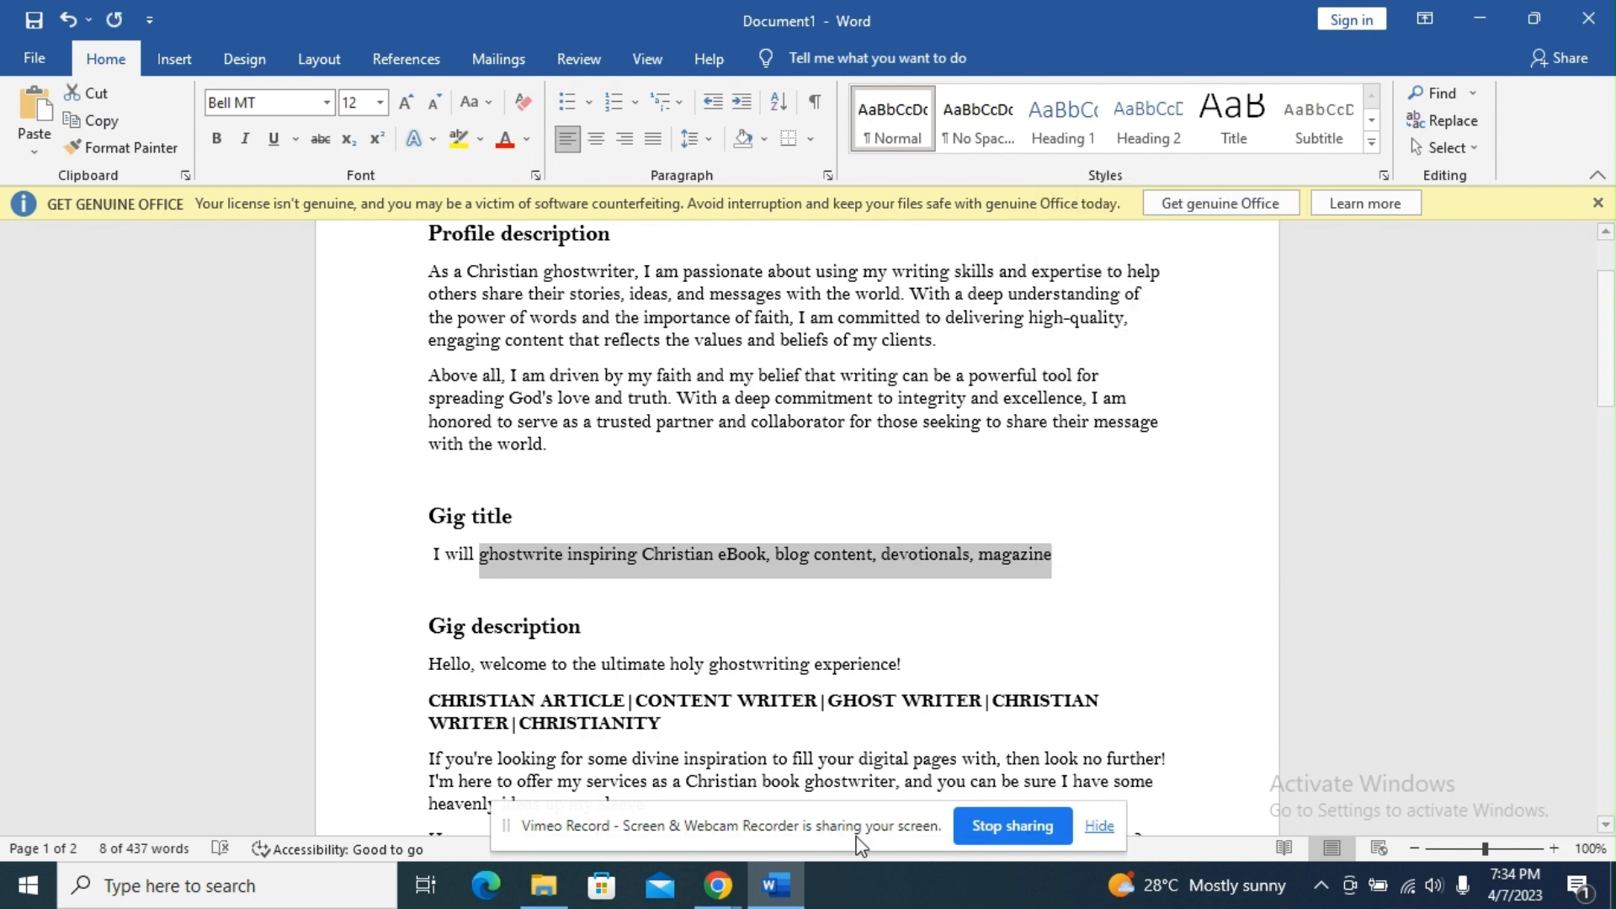
{"action": "left_click", "coordinate": [718, 884]}
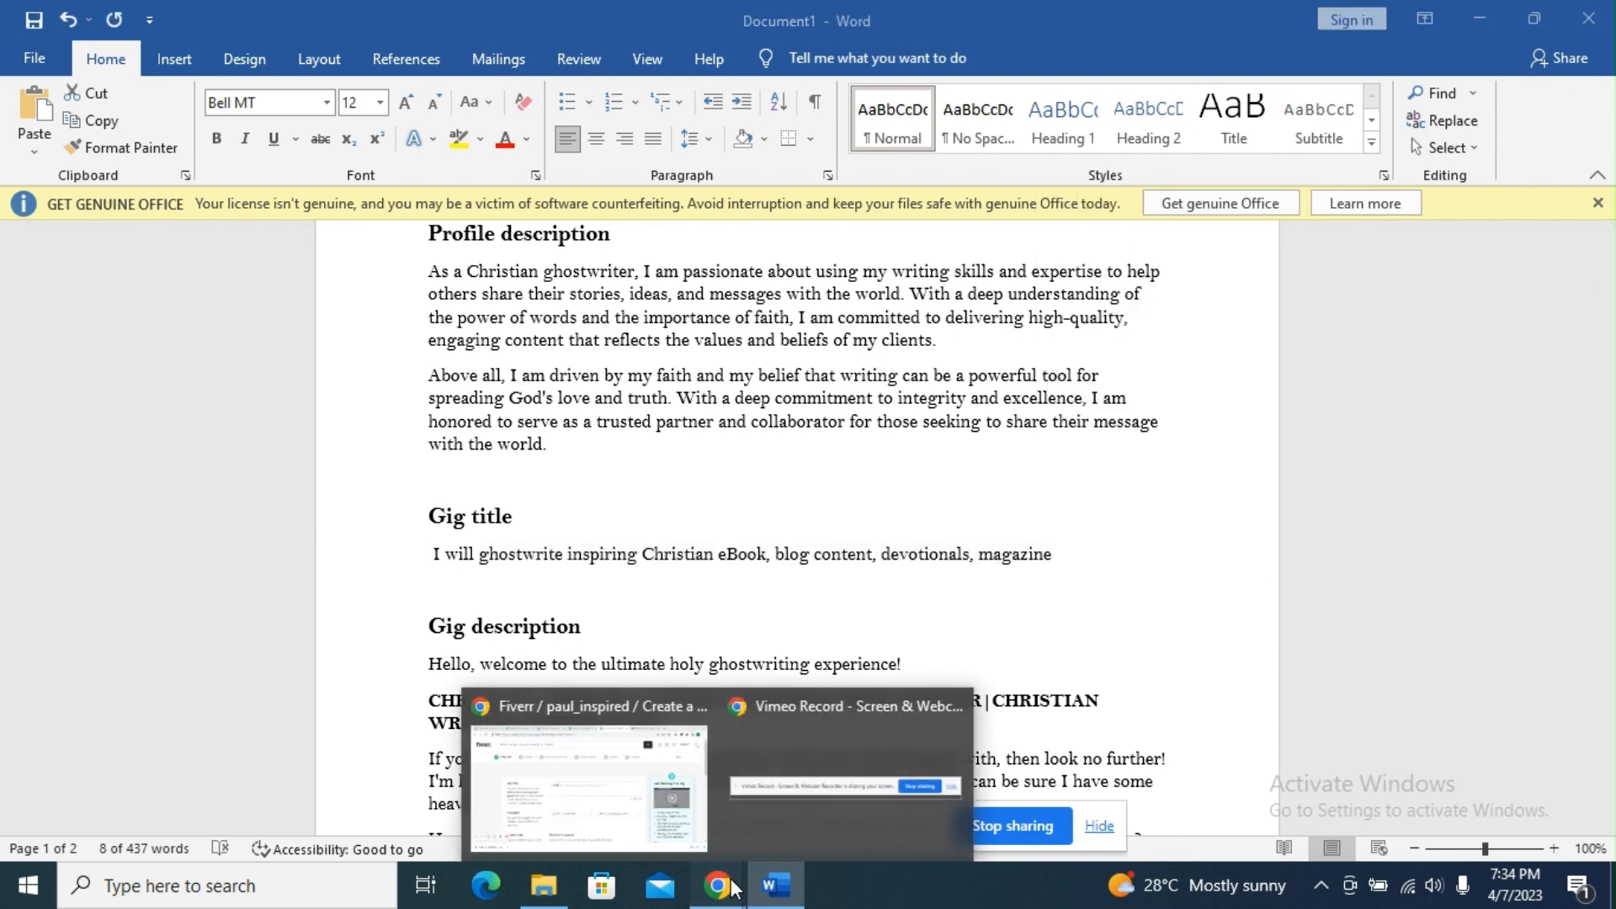
{"action": "left_click", "coordinate": [566, 787]}
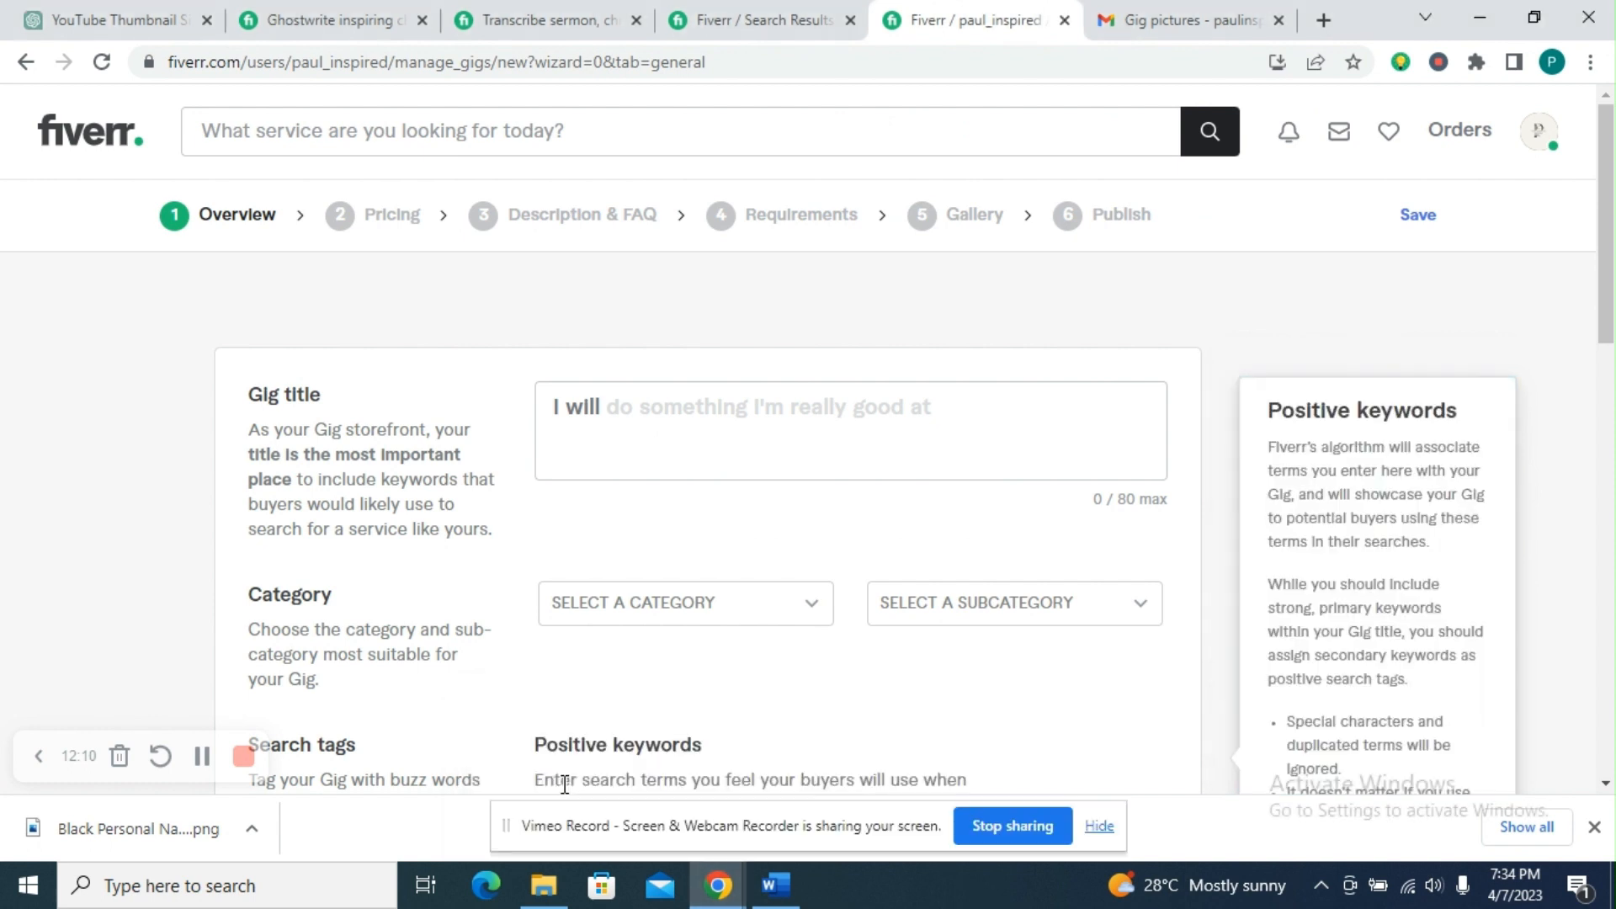
Step: Paste 'I will ghostwrite inspiring Christian eBook, blog content, devotionals, magazine' as the gig title
{"action": "left_click", "coordinate": [1098, 828]}
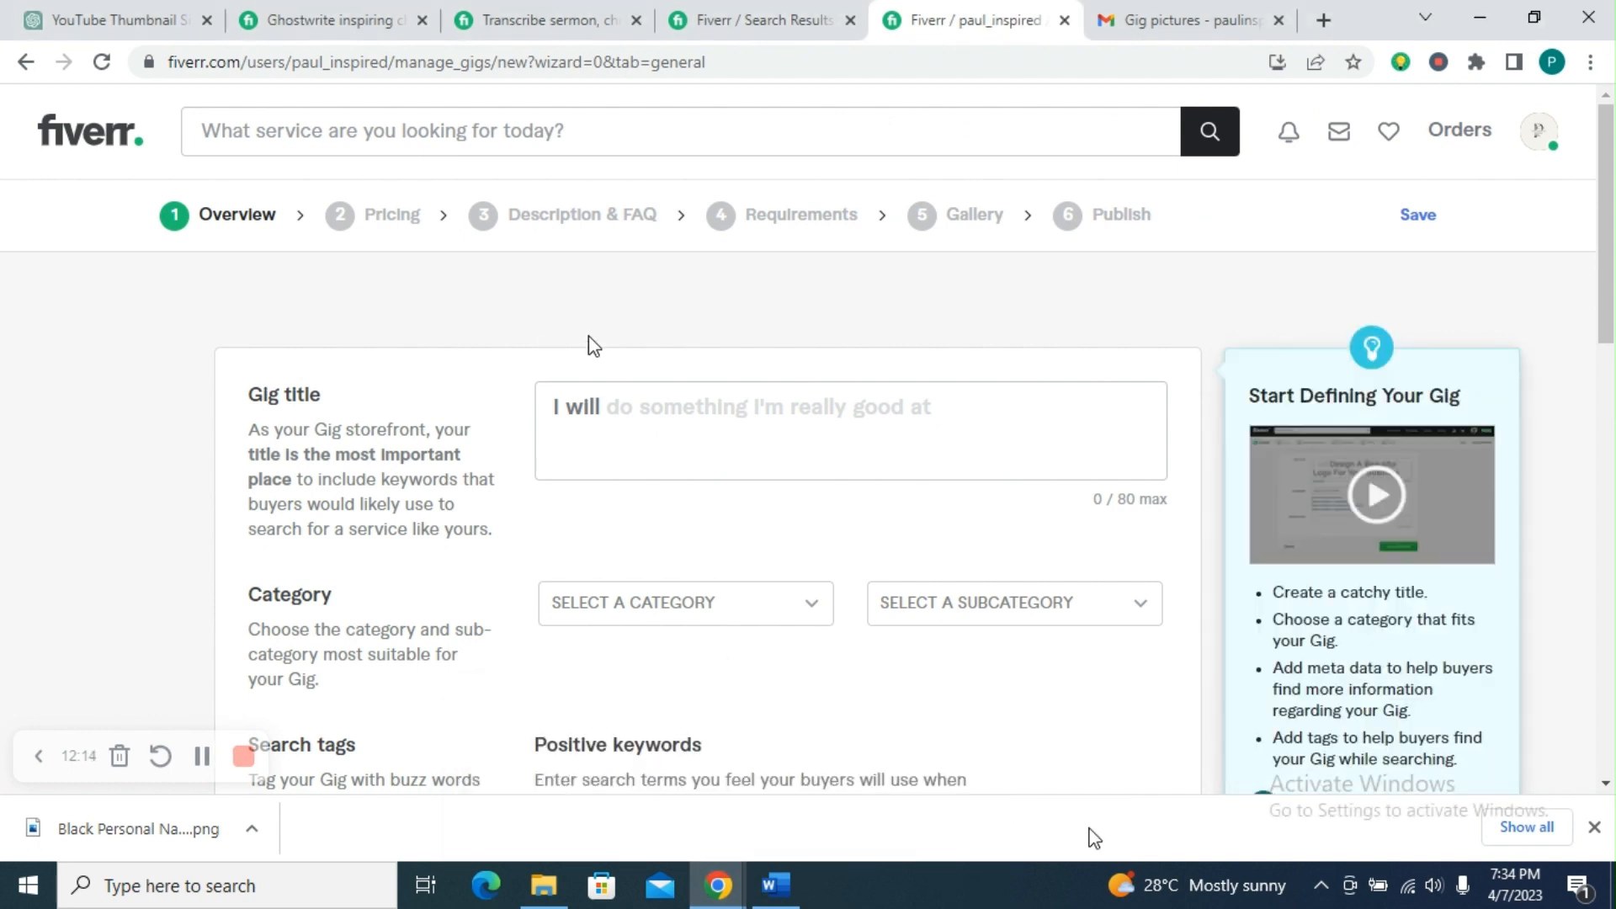
{"action": "left_click", "coordinate": [655, 396]}
{"action": "right_click", "coordinate": [655, 395]}
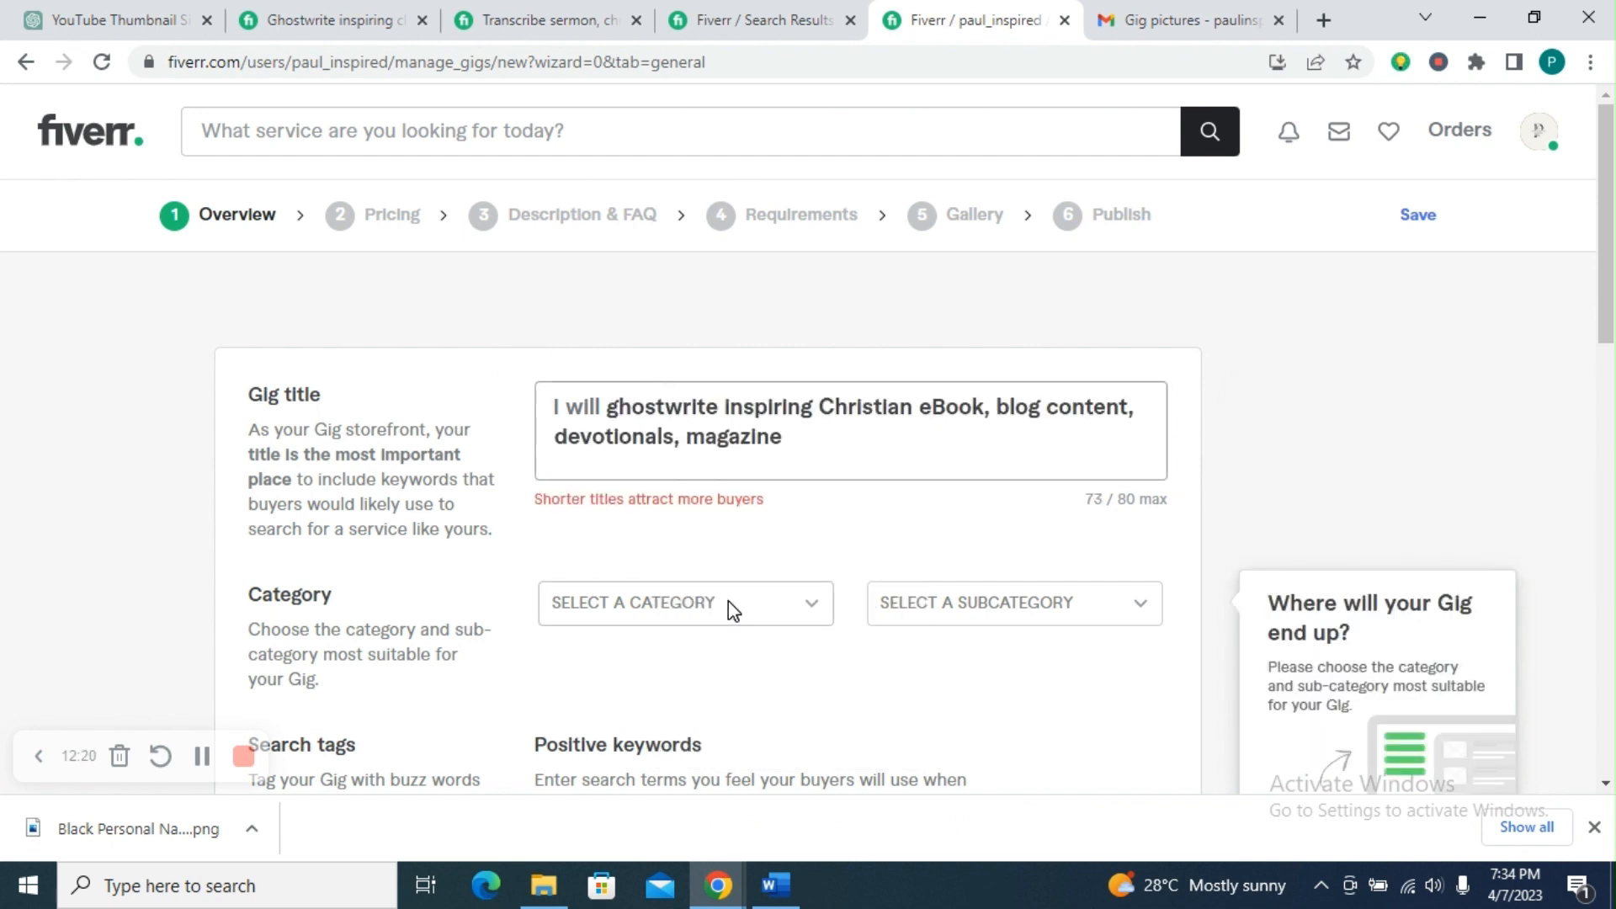
Step: Set the category to Writing & Translation and subcategory to Book & eBook Writing
{"action": "left_click", "coordinate": [729, 605]}
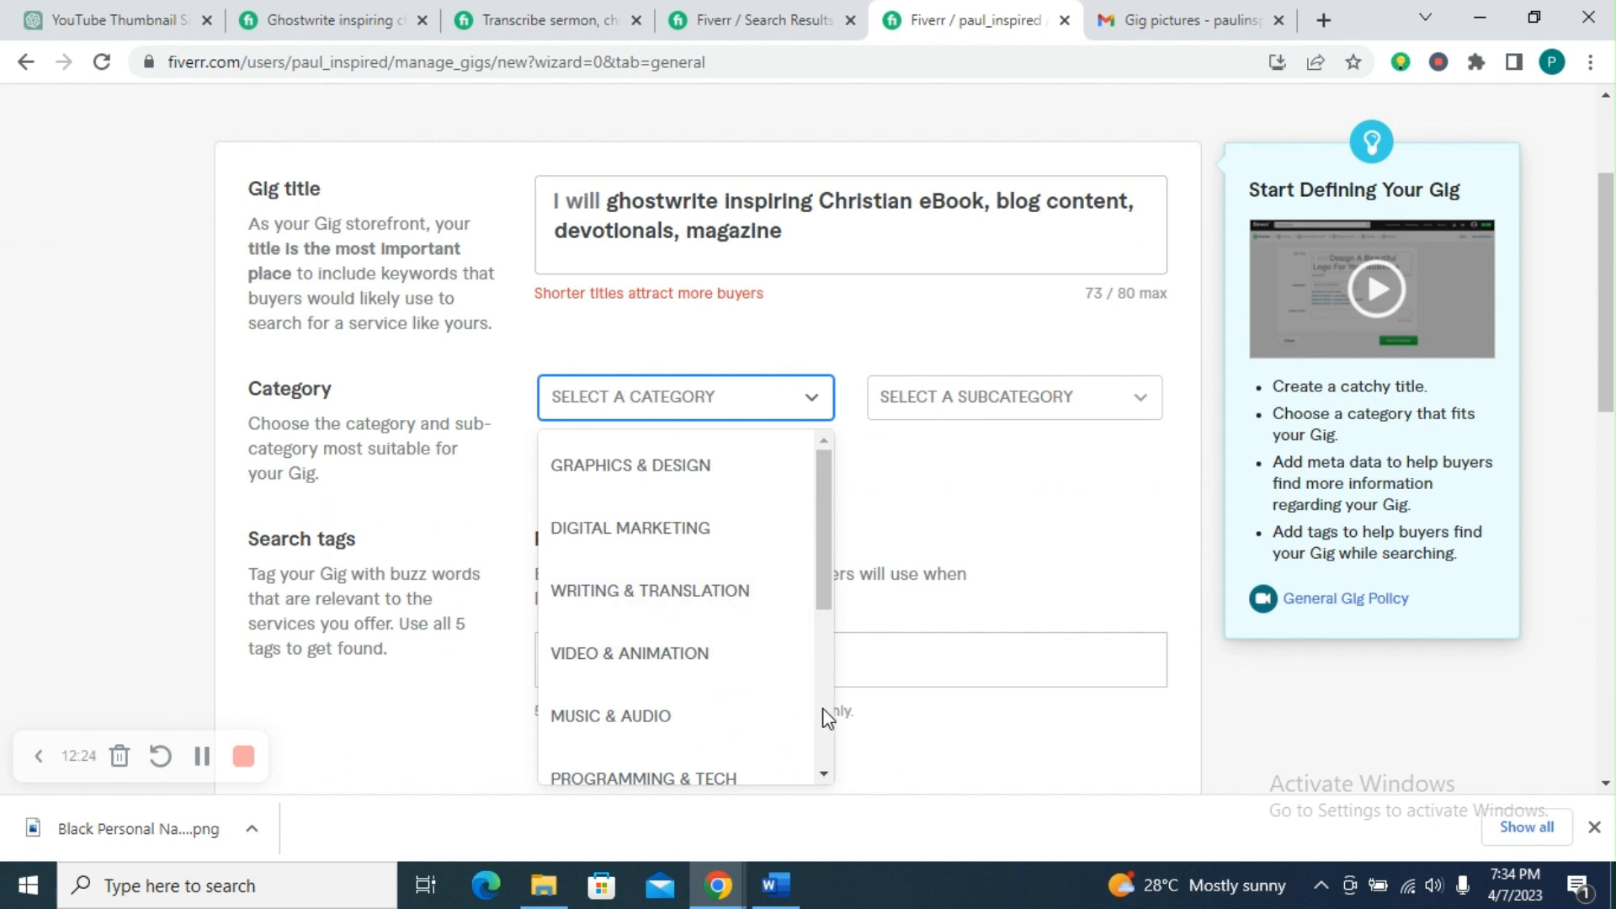
{"action": "left_click", "coordinate": [825, 774]}
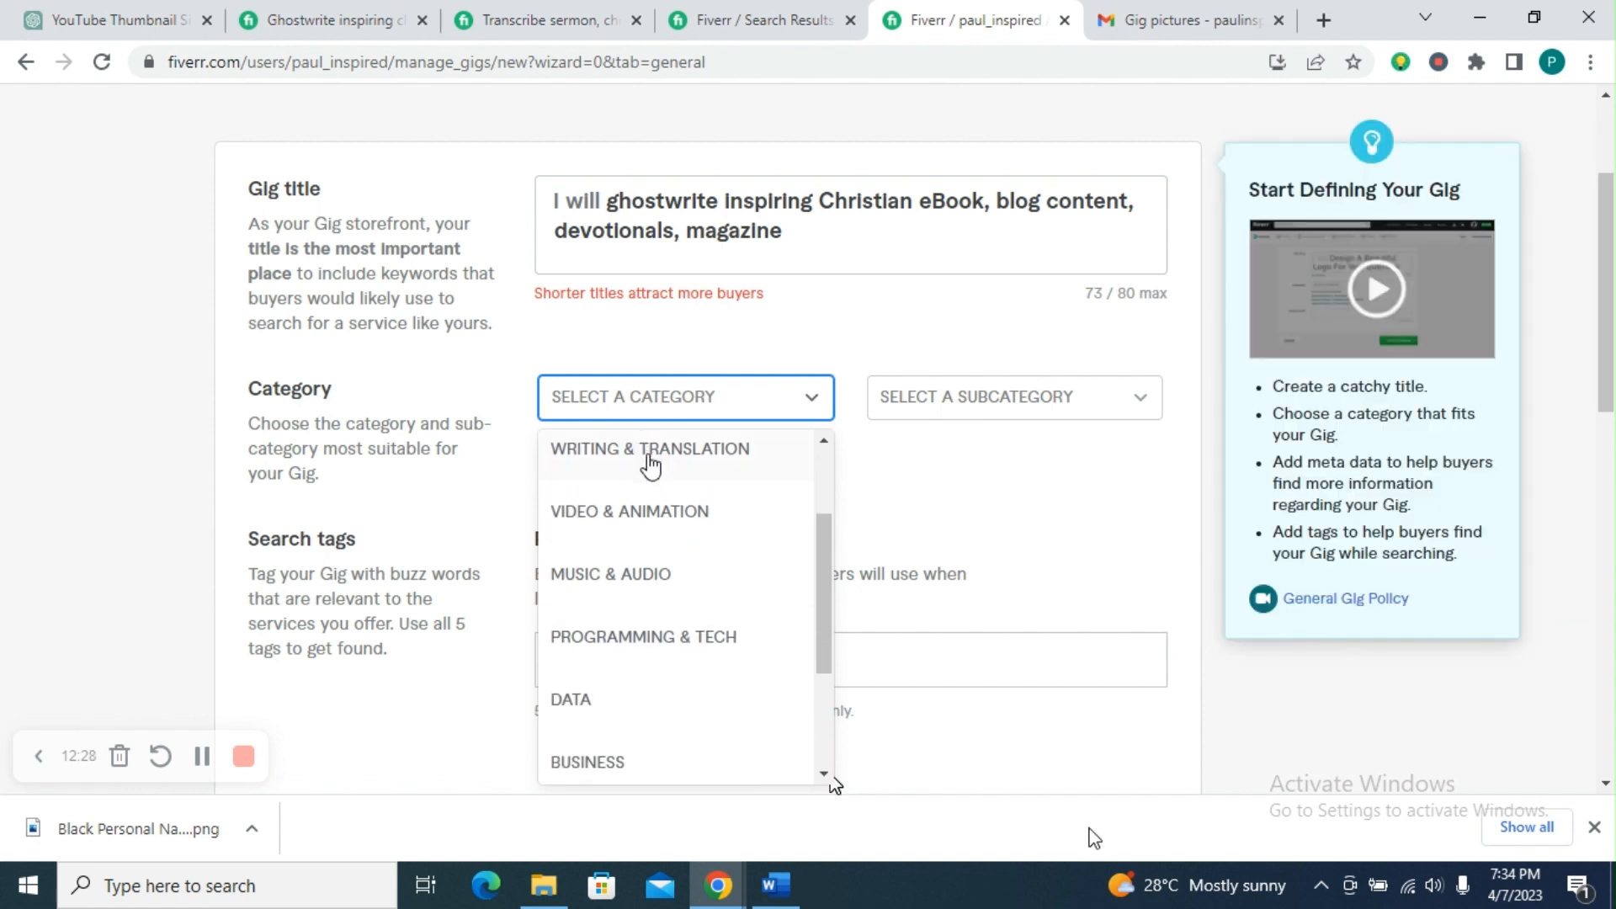
{"action": "left_click", "coordinate": [649, 454]}
{"action": "left_click", "coordinate": [1037, 396]}
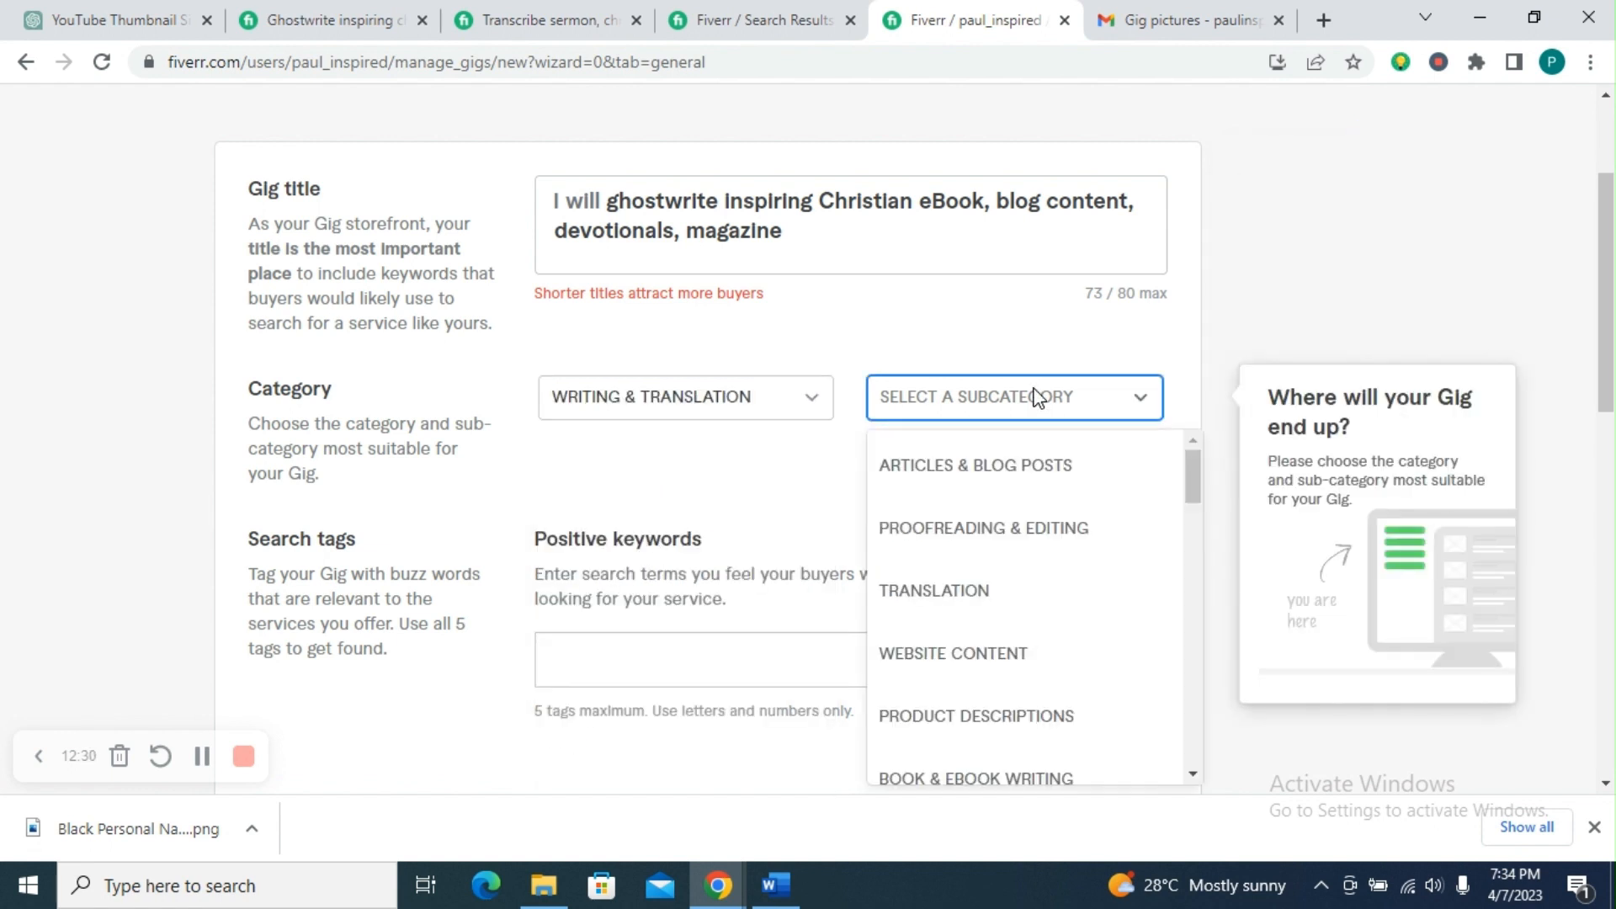
{"action": "left_click", "coordinate": [1018, 779]}
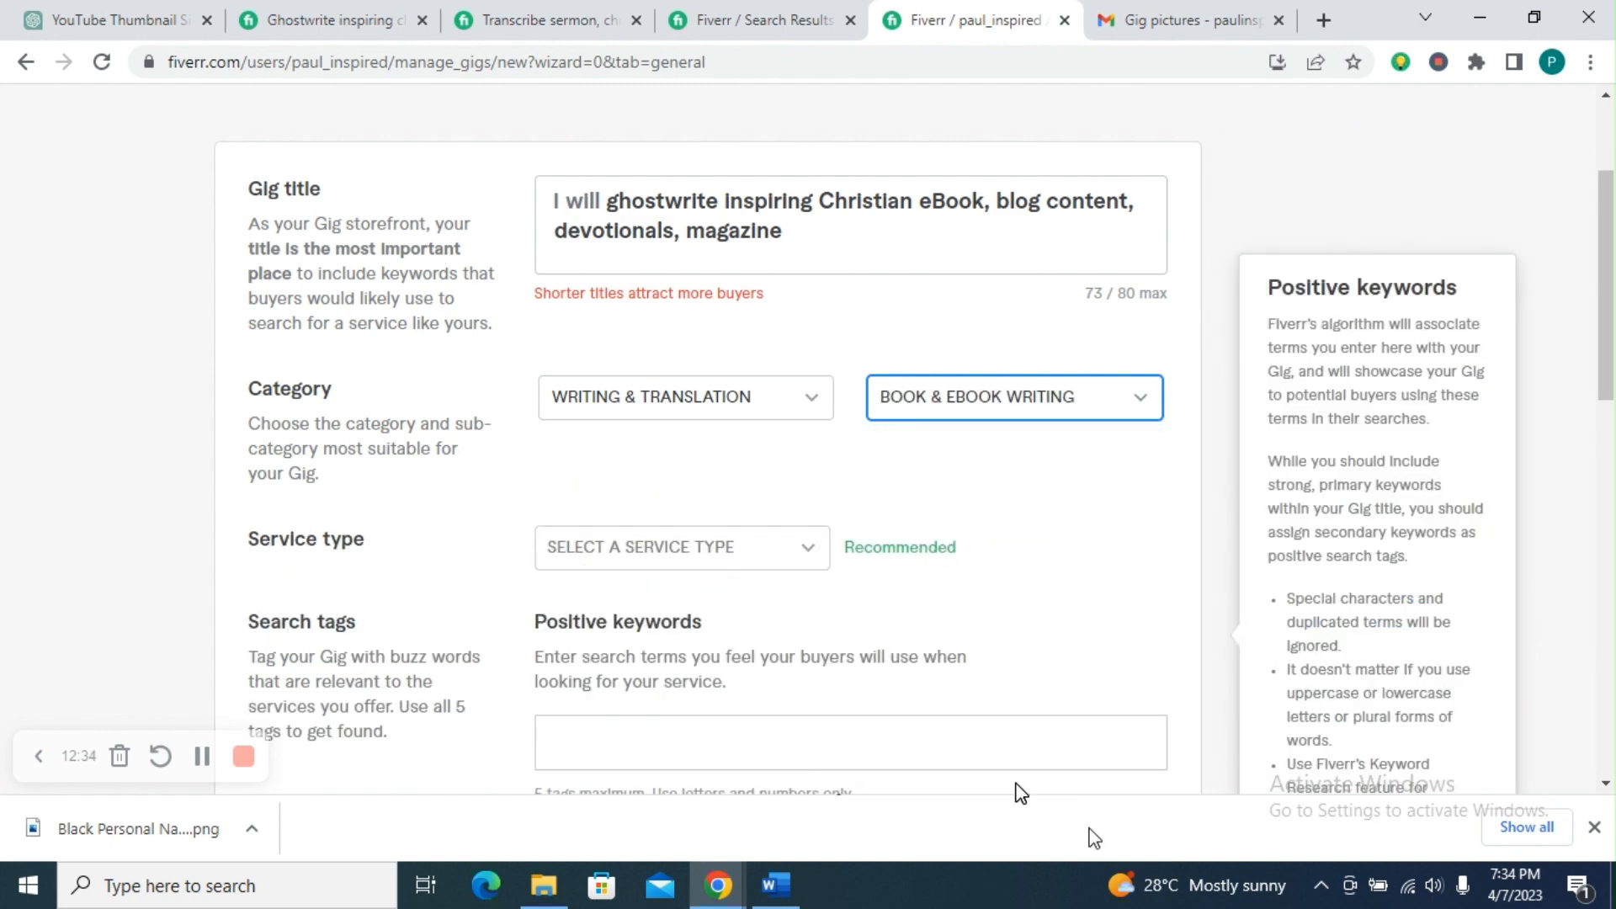
{"action": "left_click", "coordinate": [791, 560]}
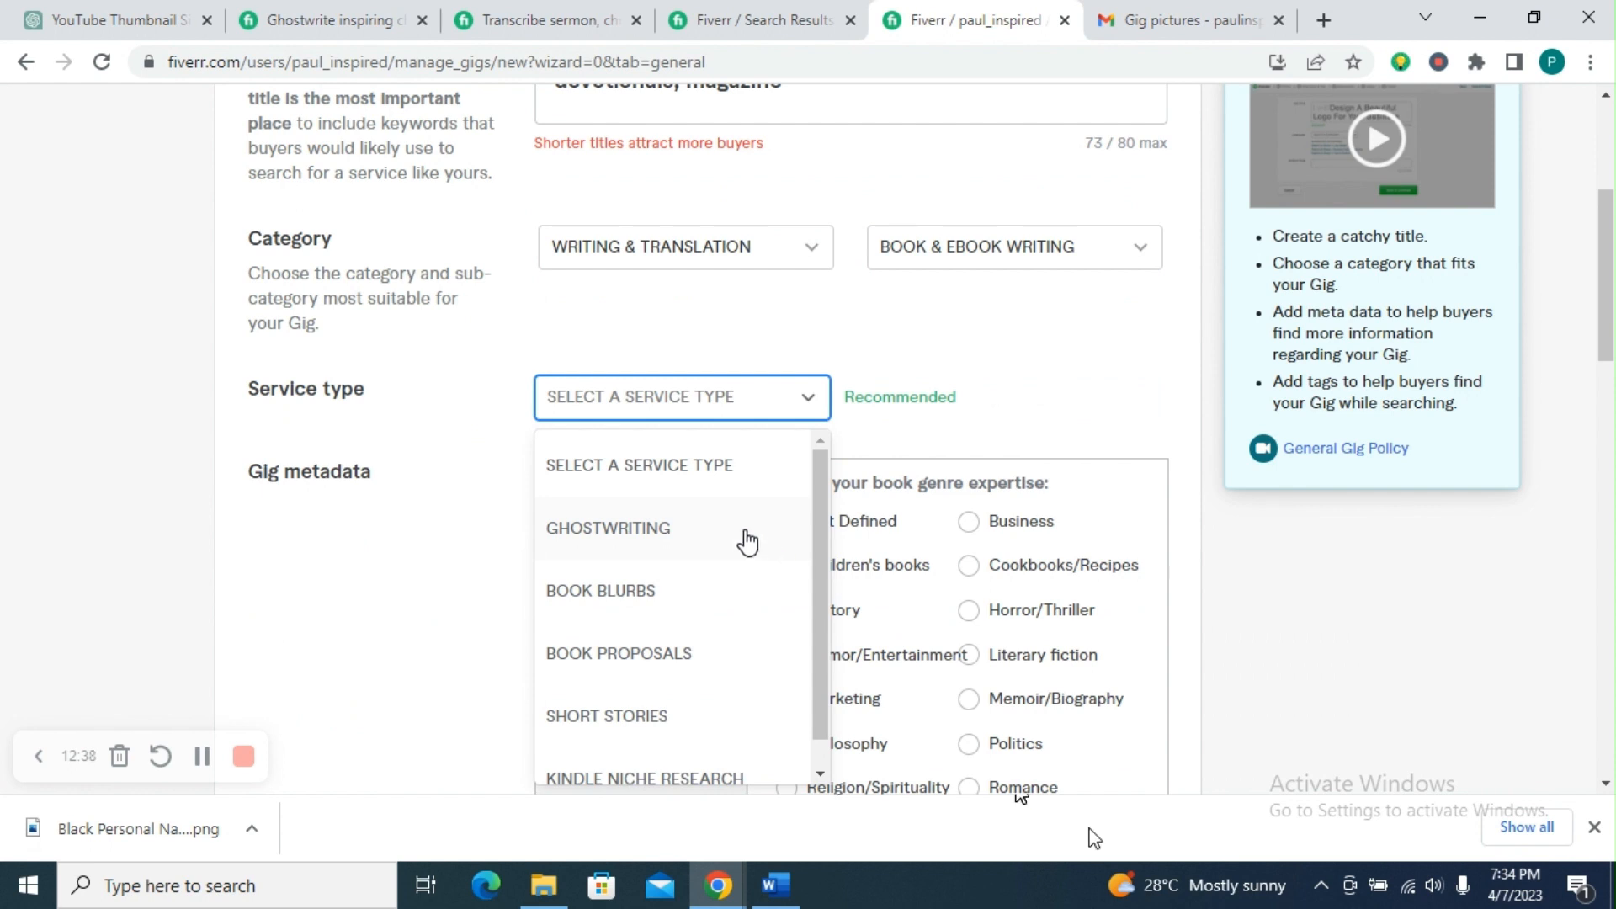
Step: Set the gig's service type to Ghostwriting
{"action": "left_click", "coordinate": [747, 543]}
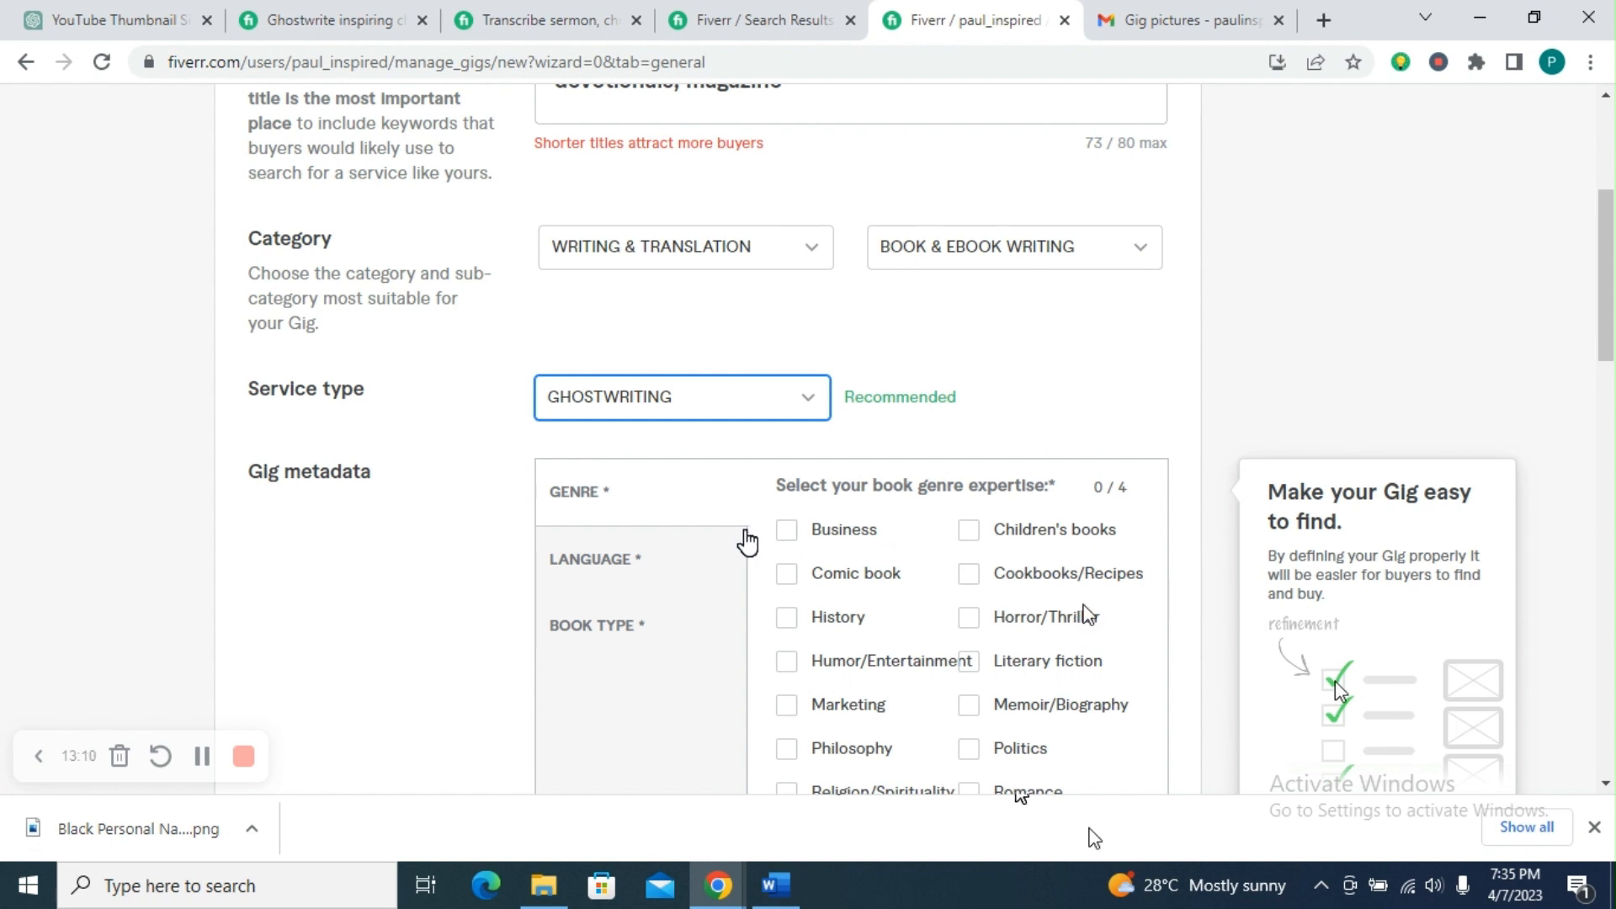
{"action": "left_click", "coordinate": [1605, 784]}
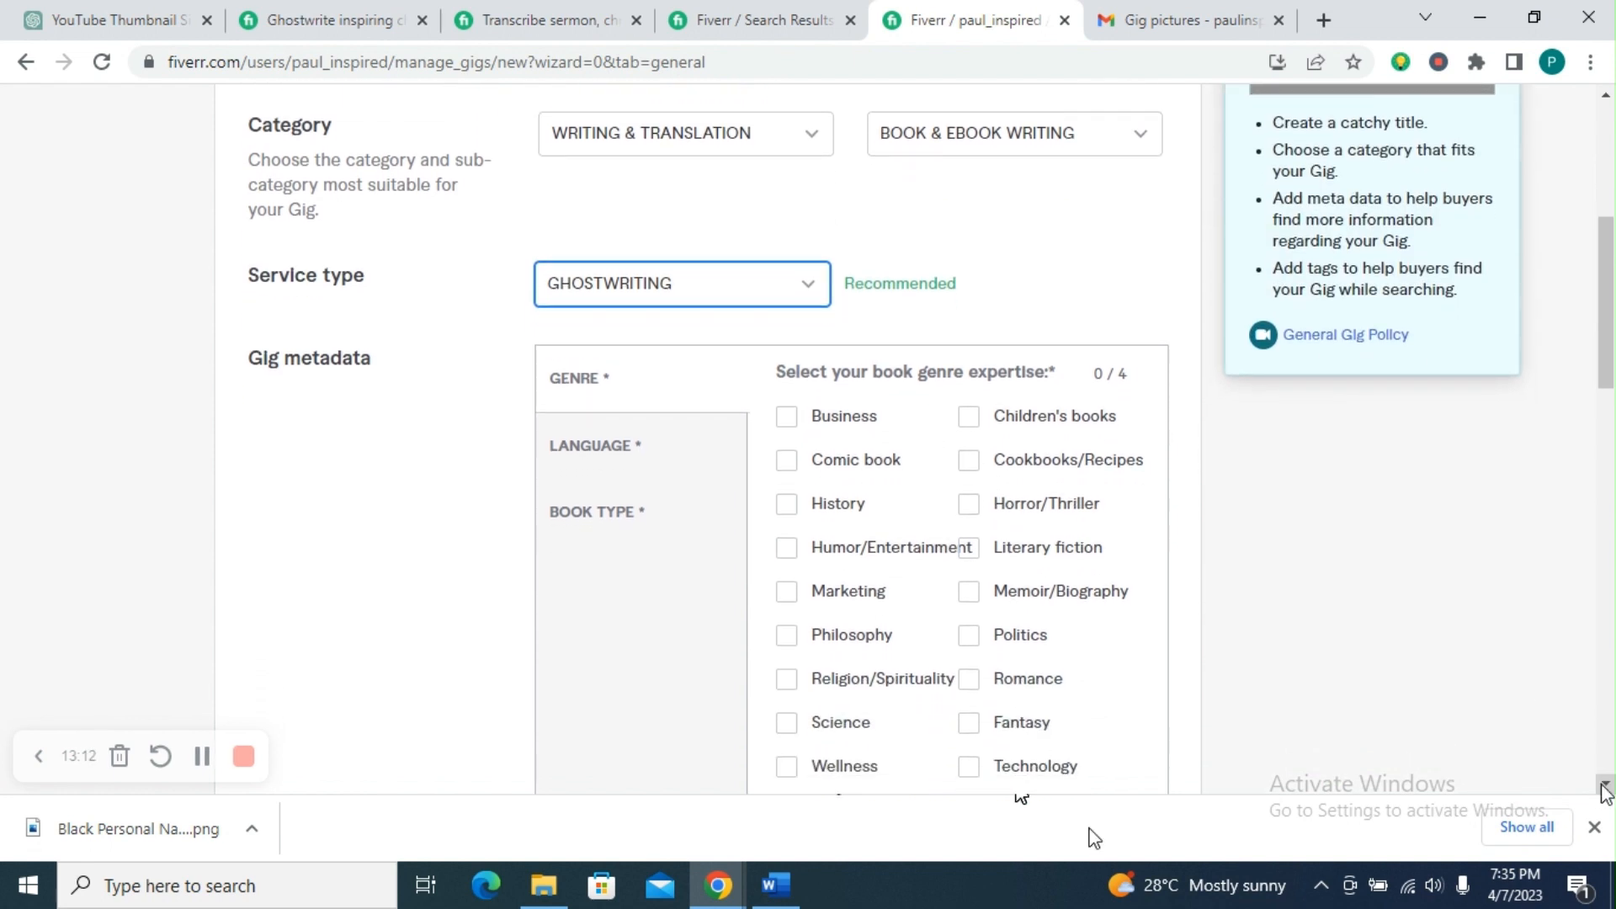
{"action": "left_click", "coordinate": [1605, 787]}
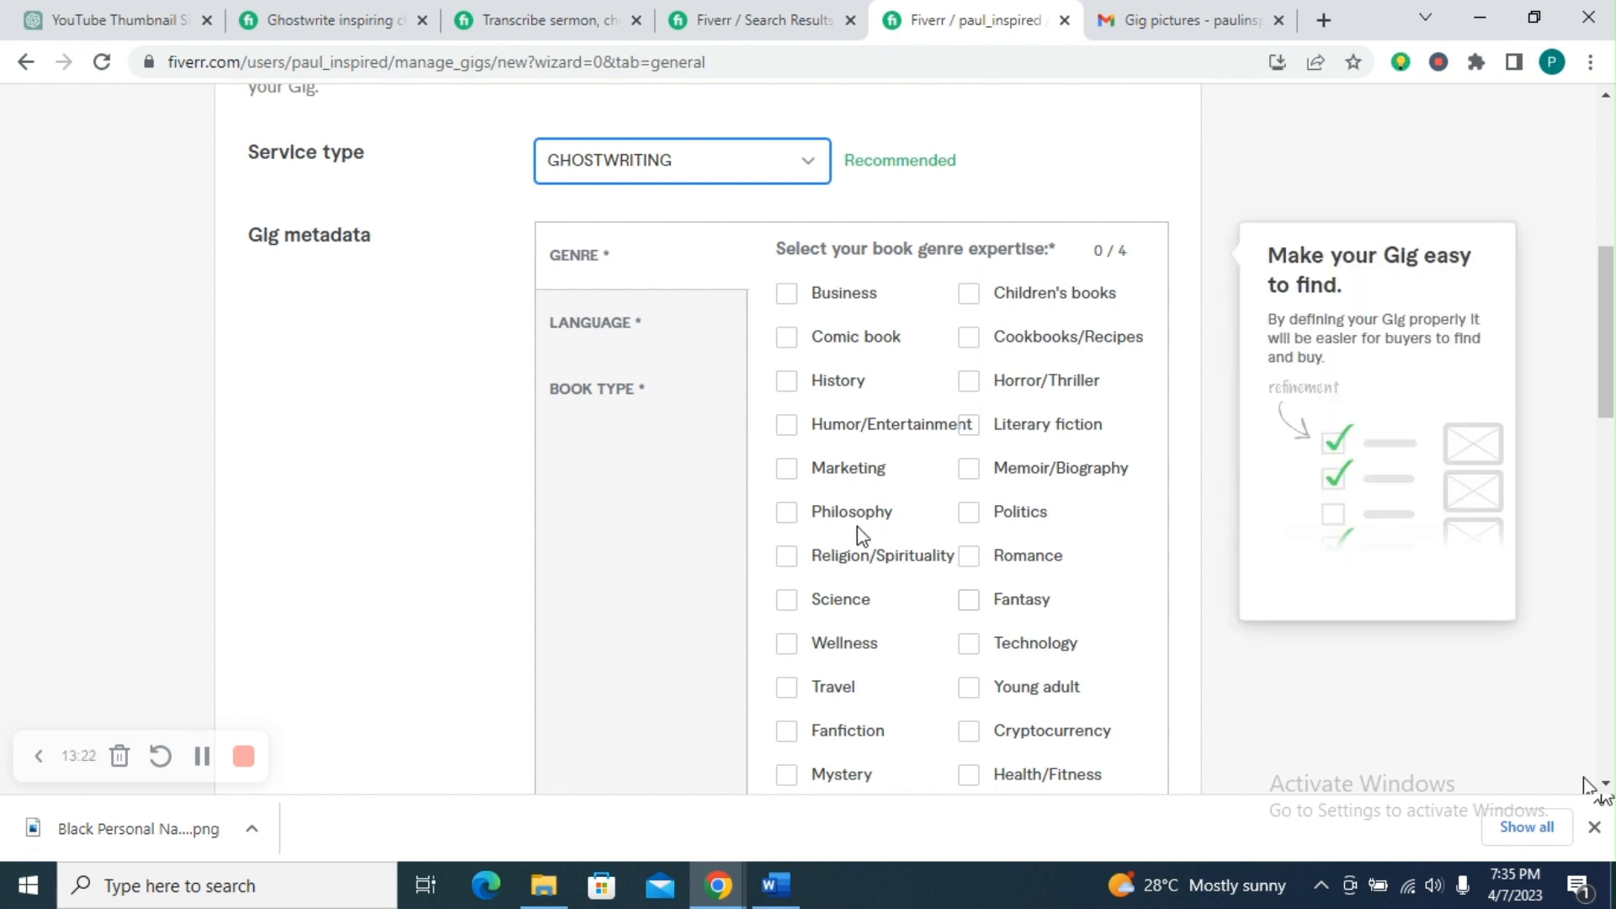
Step: Tick Religion/Spirituality, Children's books and Memoir/Biography as book genres
{"action": "left_click", "coordinate": [860, 564]}
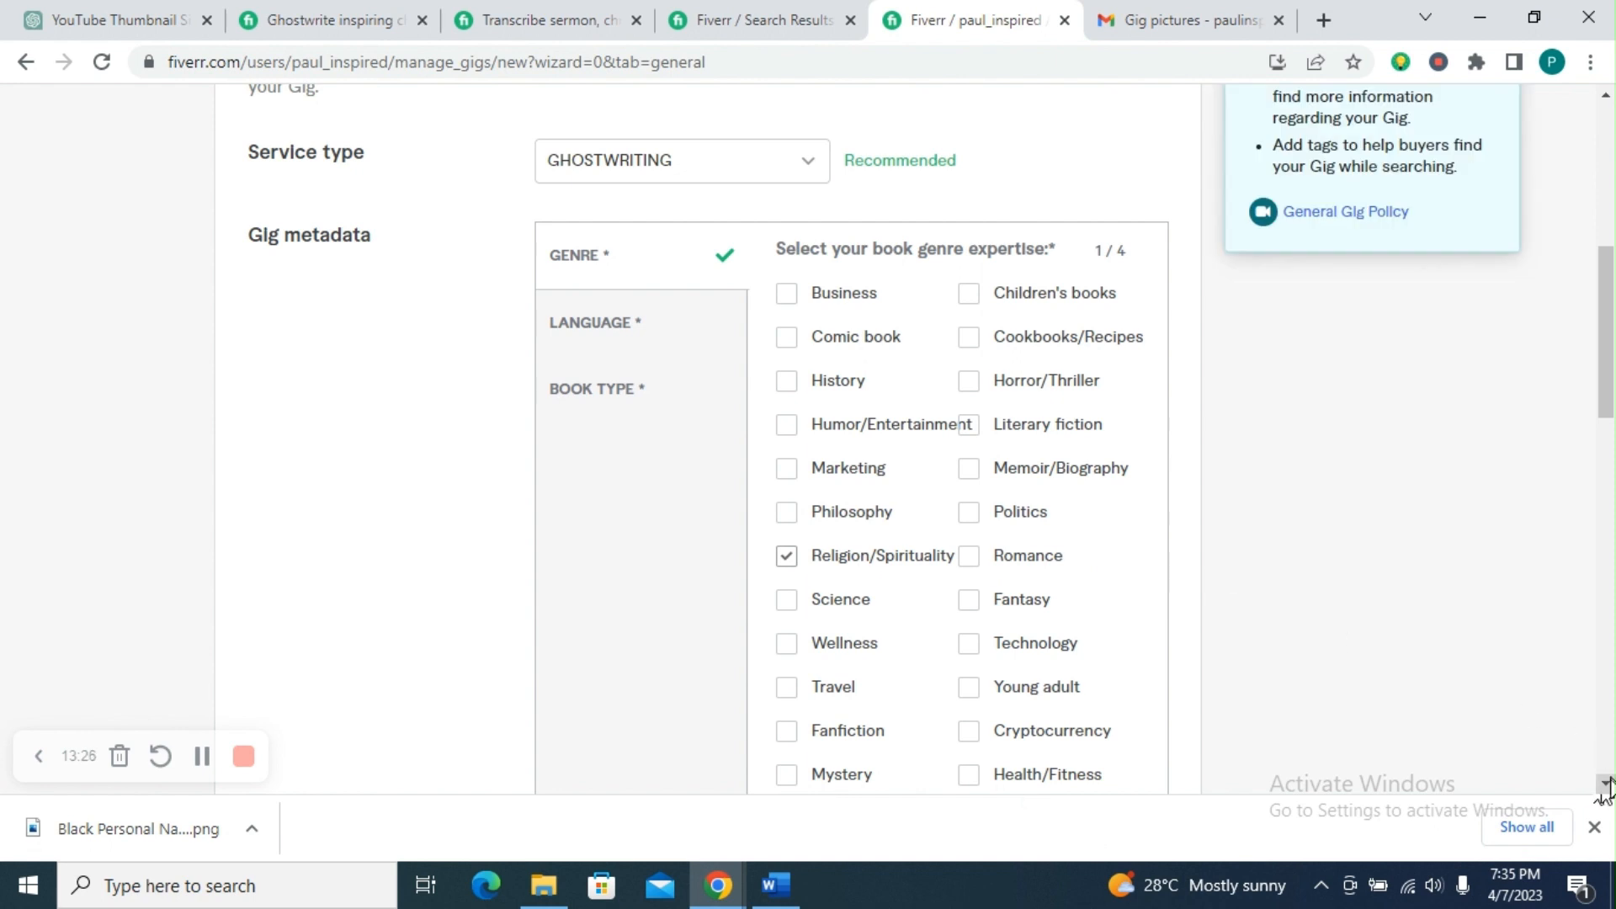
{"action": "scroll", "coordinate": [1606, 770], "scroll_direction": "down", "scroll_amount": 1}
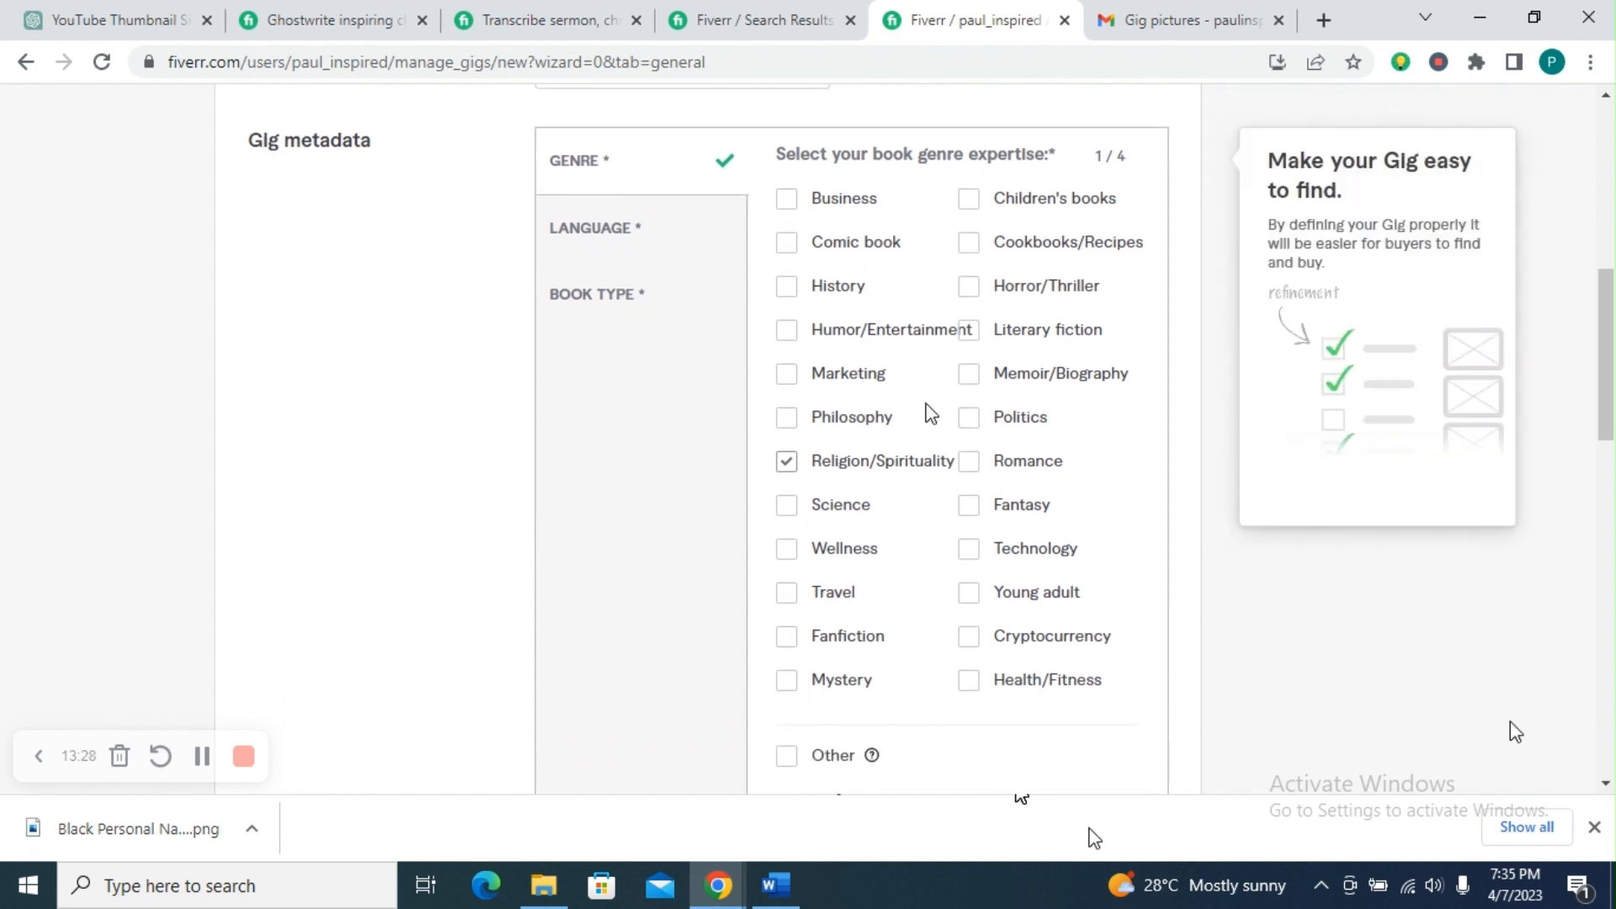
{"action": "left_click", "coordinate": [1020, 203]}
{"action": "left_click", "coordinate": [989, 377]}
Step: Add Science as a fourth genre and set the writing language to English
{"action": "left_click", "coordinate": [788, 507]}
{"action": "left_click", "coordinate": [594, 245]}
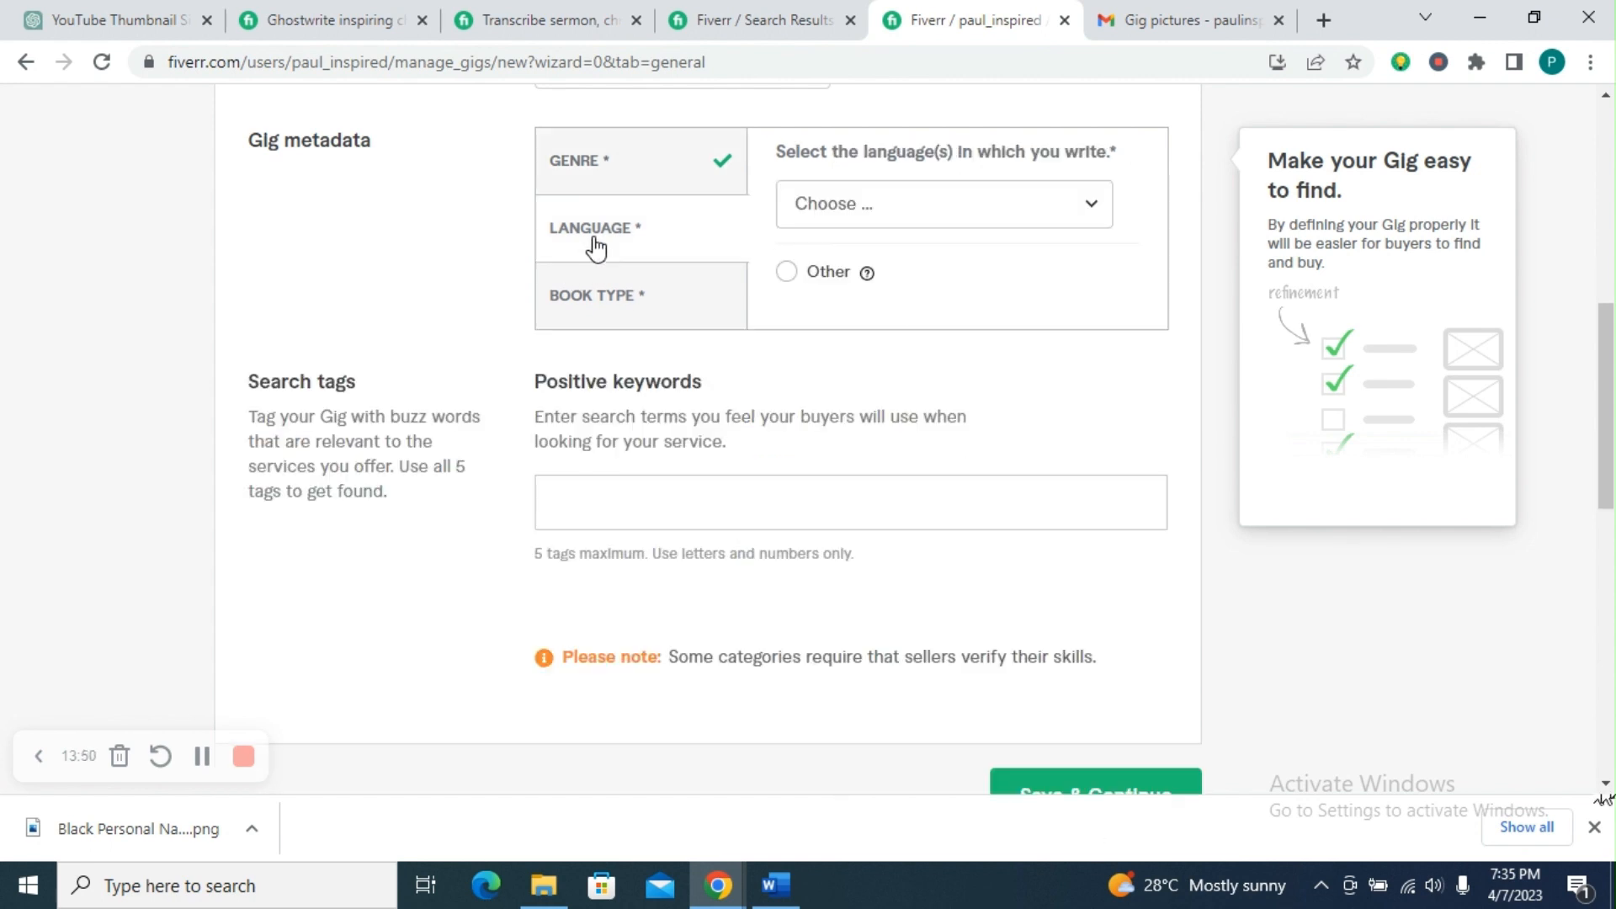
{"action": "left_click", "coordinate": [851, 205]}
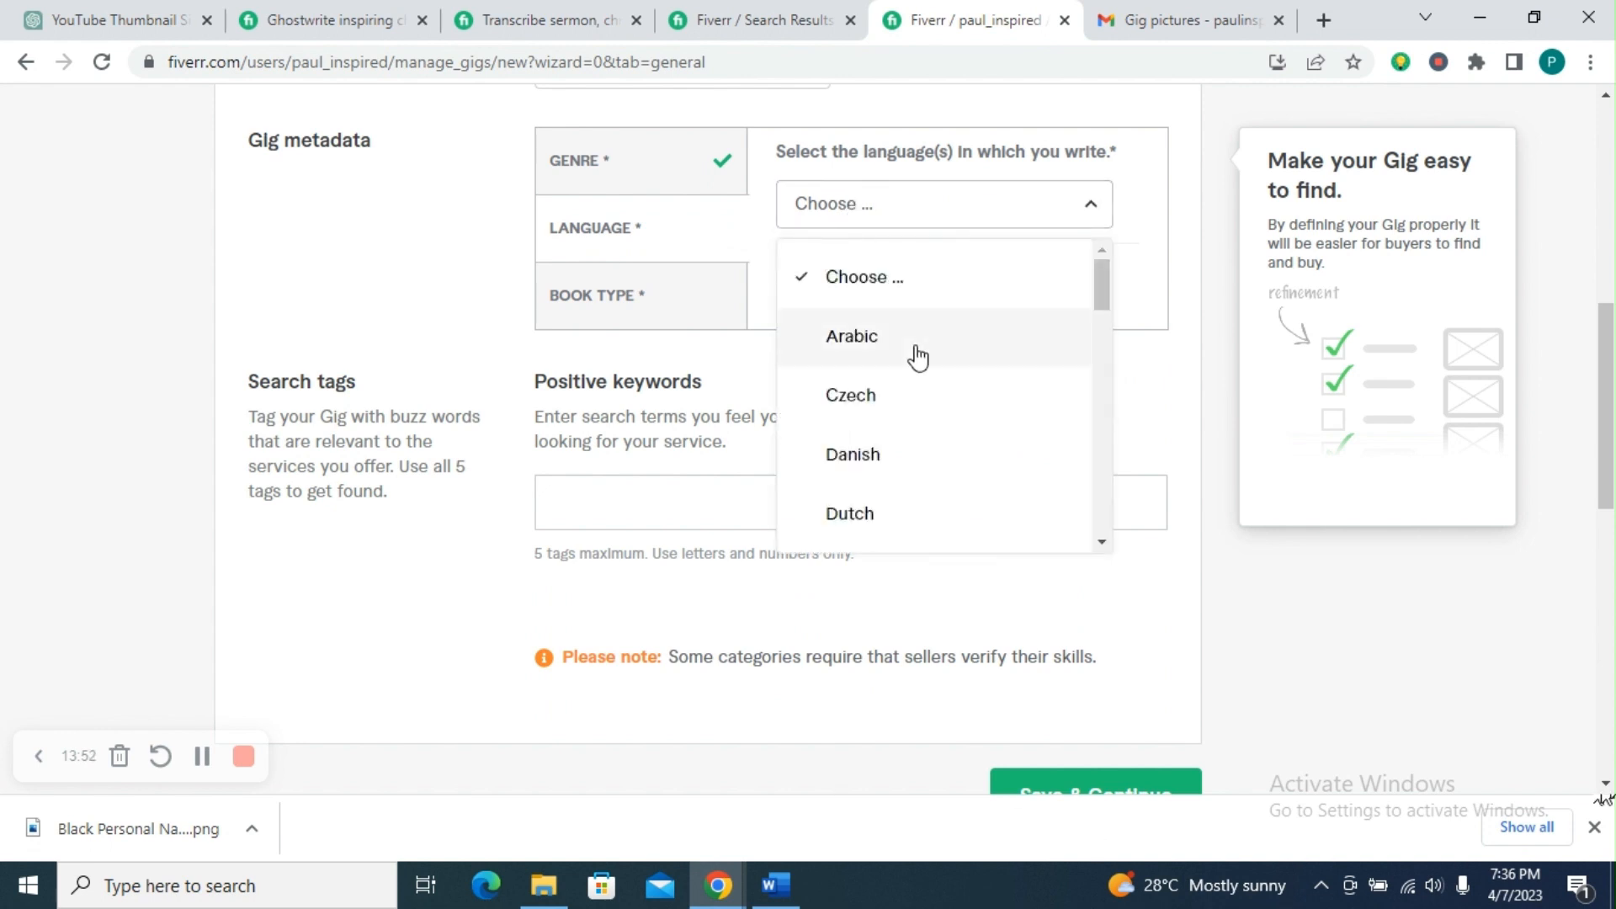
{"action": "left_click", "coordinate": [1102, 542]}
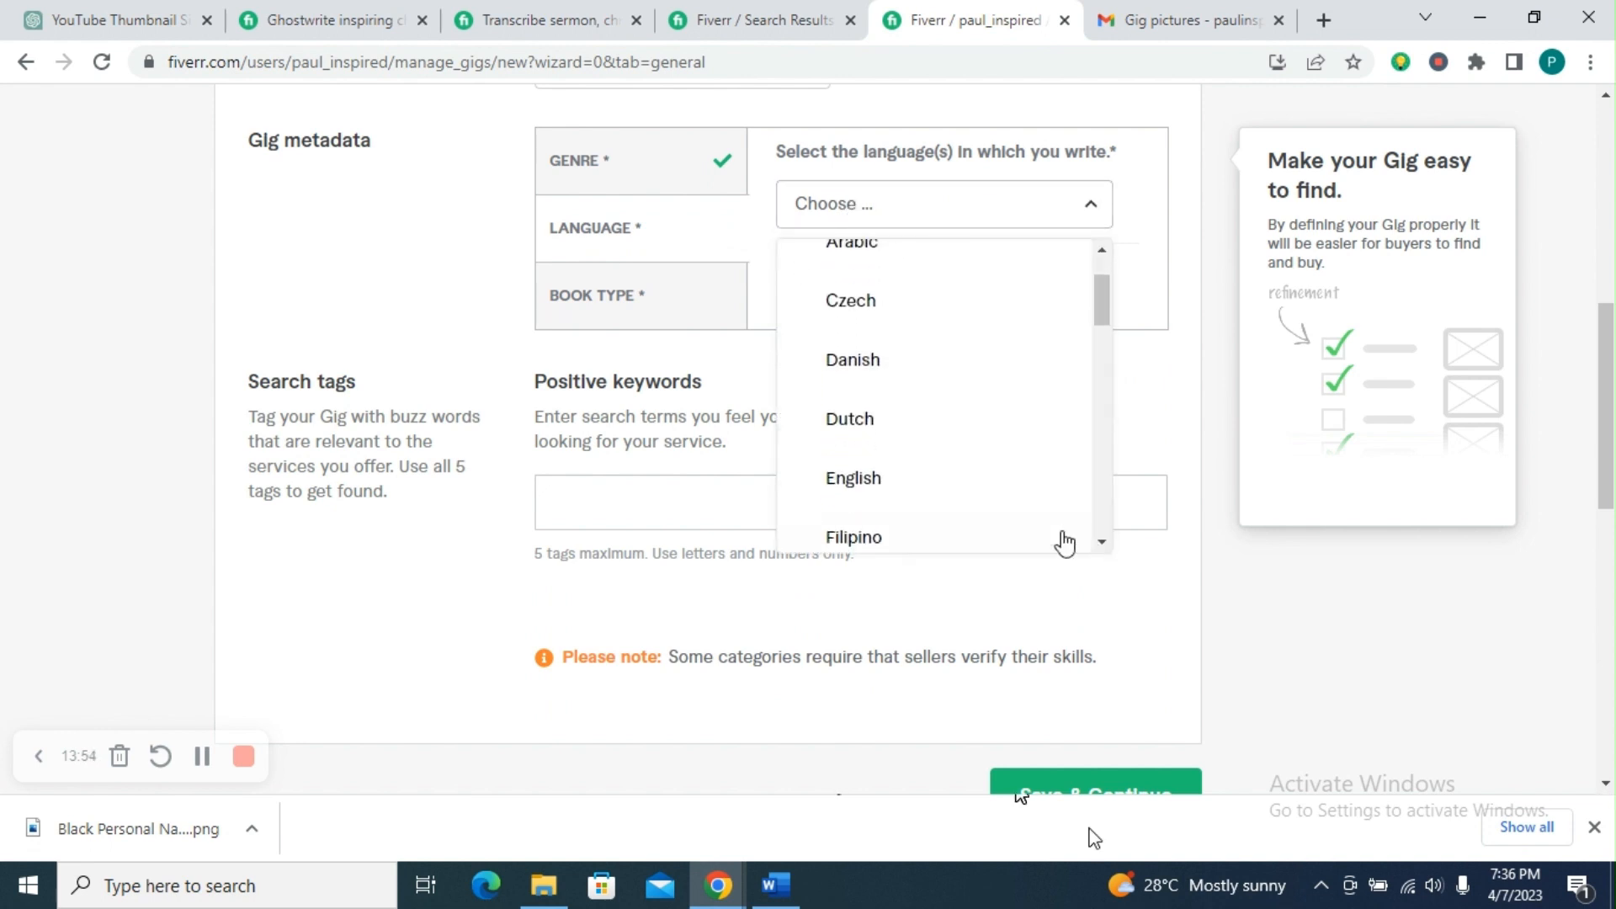
{"action": "left_click", "coordinate": [939, 488]}
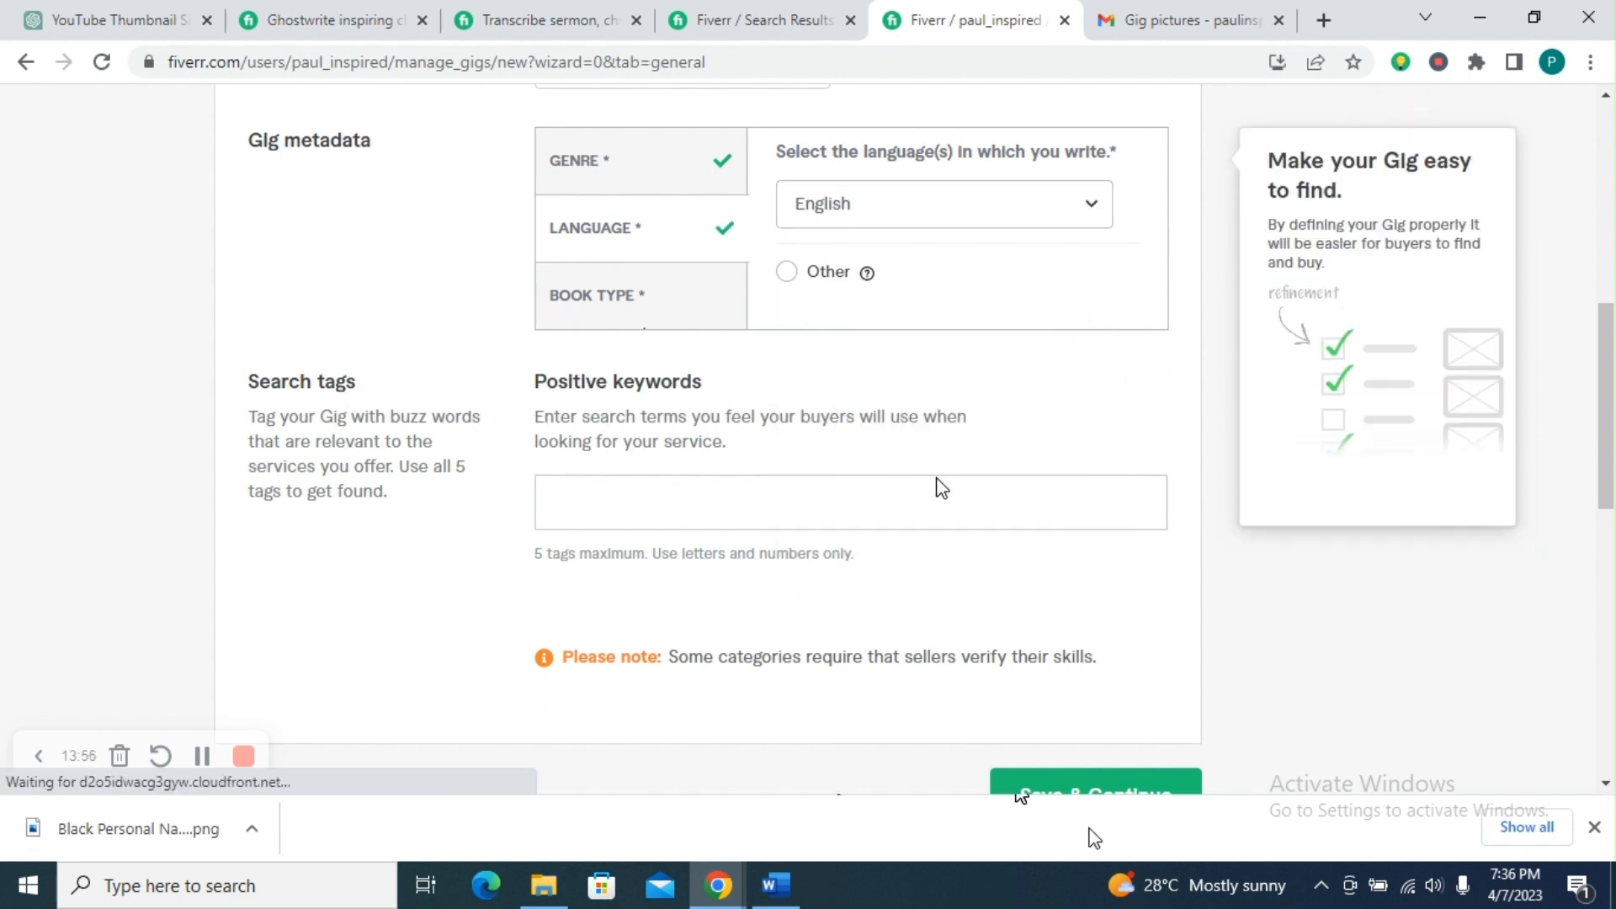
Step: Set the book type to Non-fiction and bring the Word gig notes forward
{"action": "left_click", "coordinate": [649, 326]}
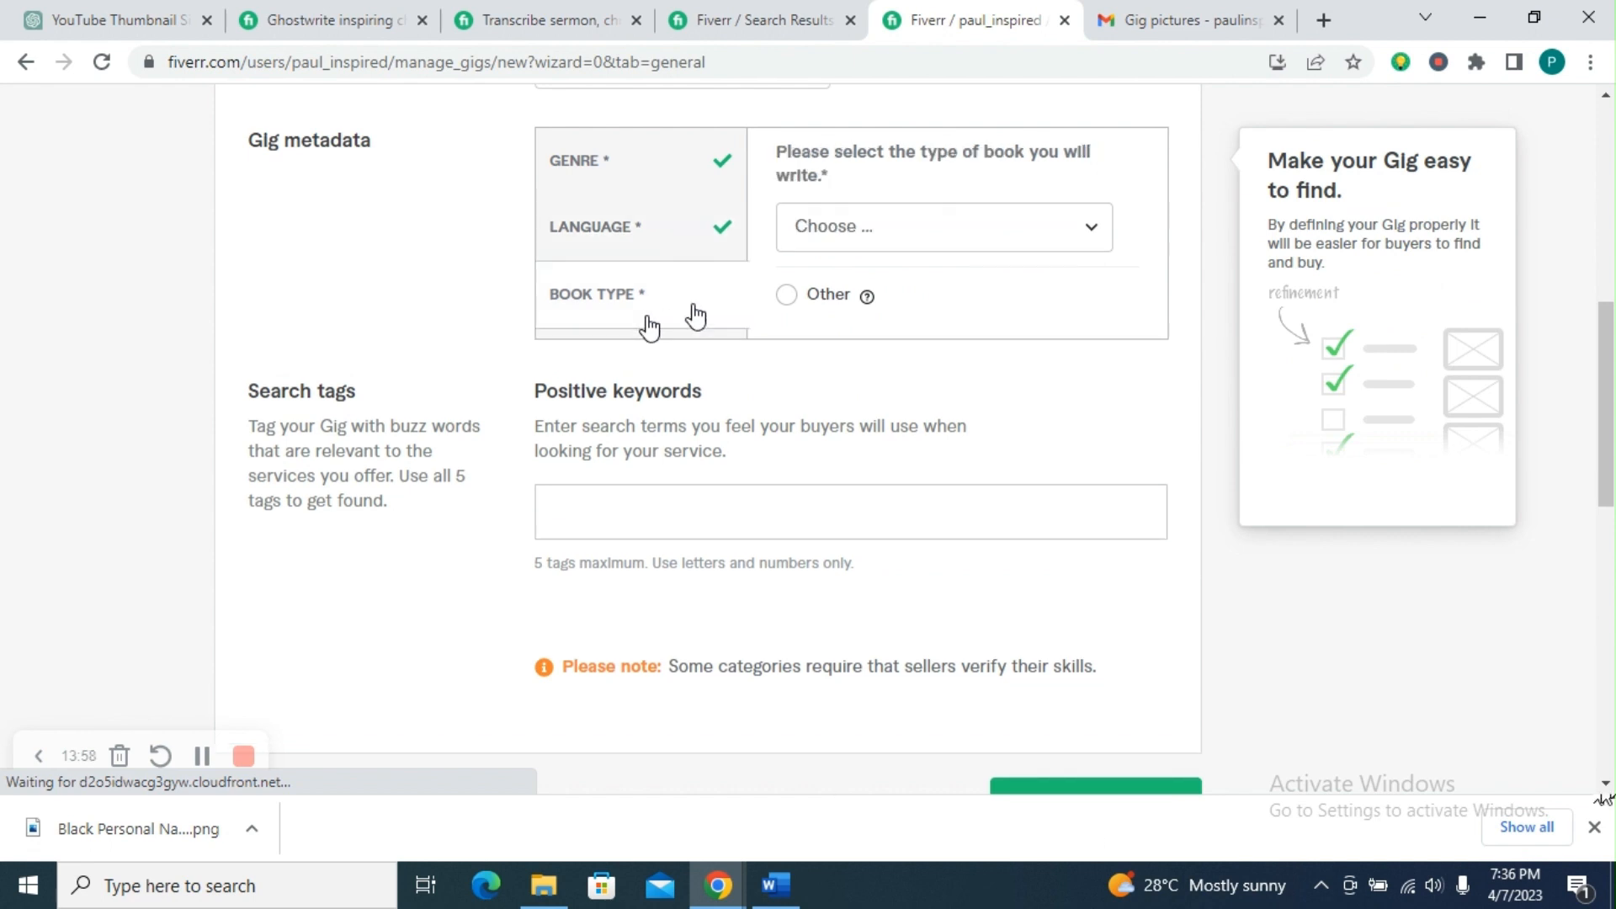
{"action": "left_click", "coordinate": [865, 246]}
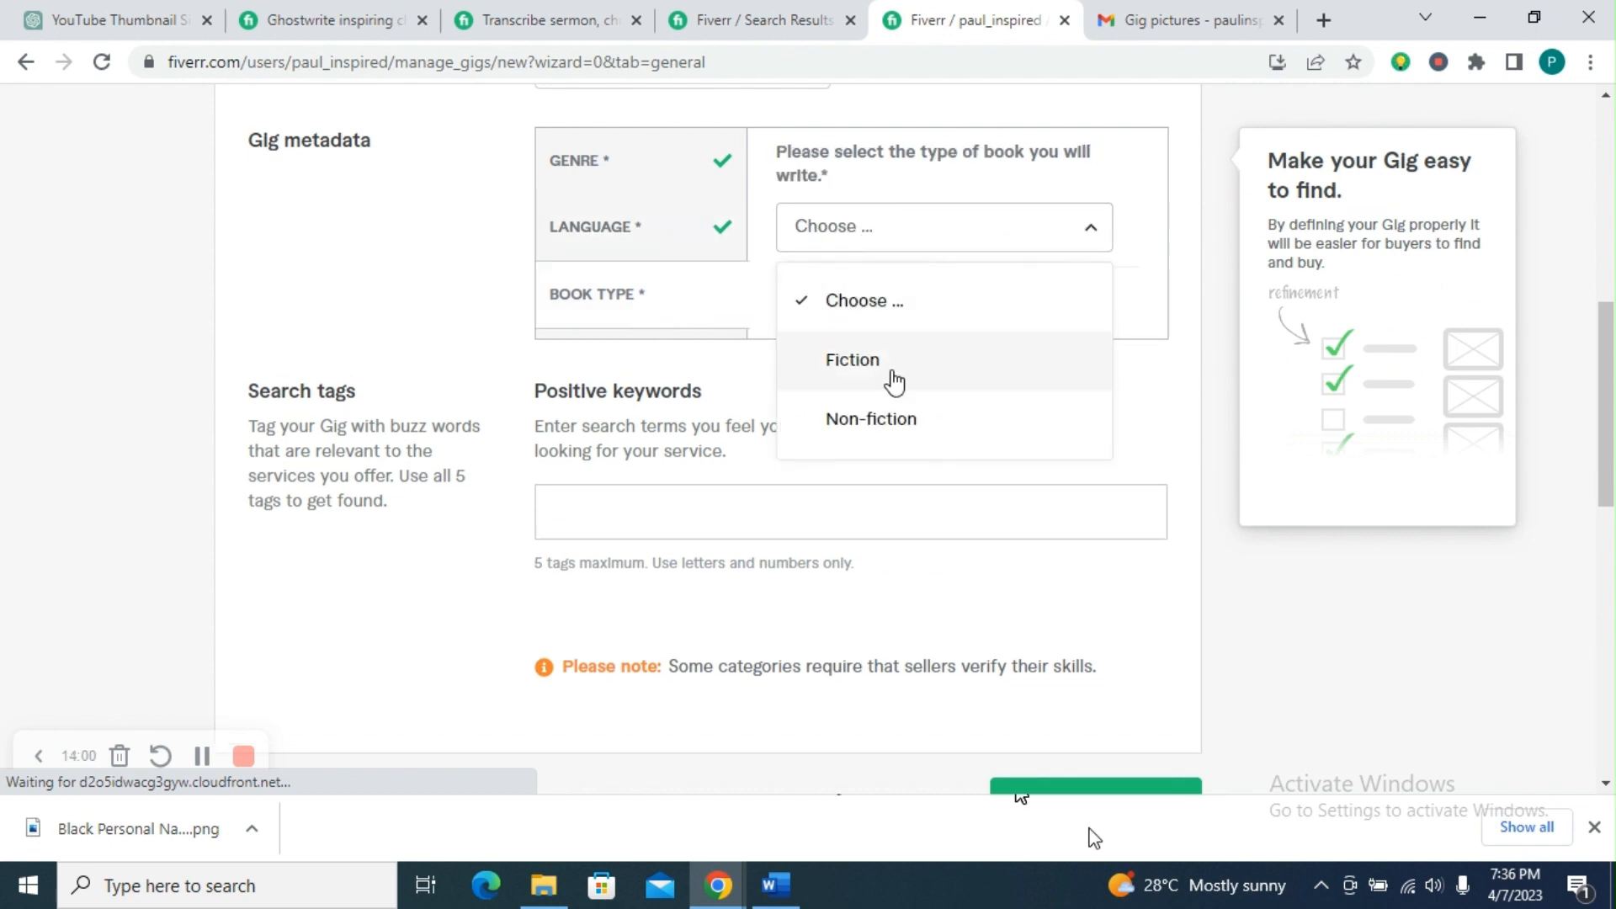
{"action": "left_click", "coordinate": [883, 418]}
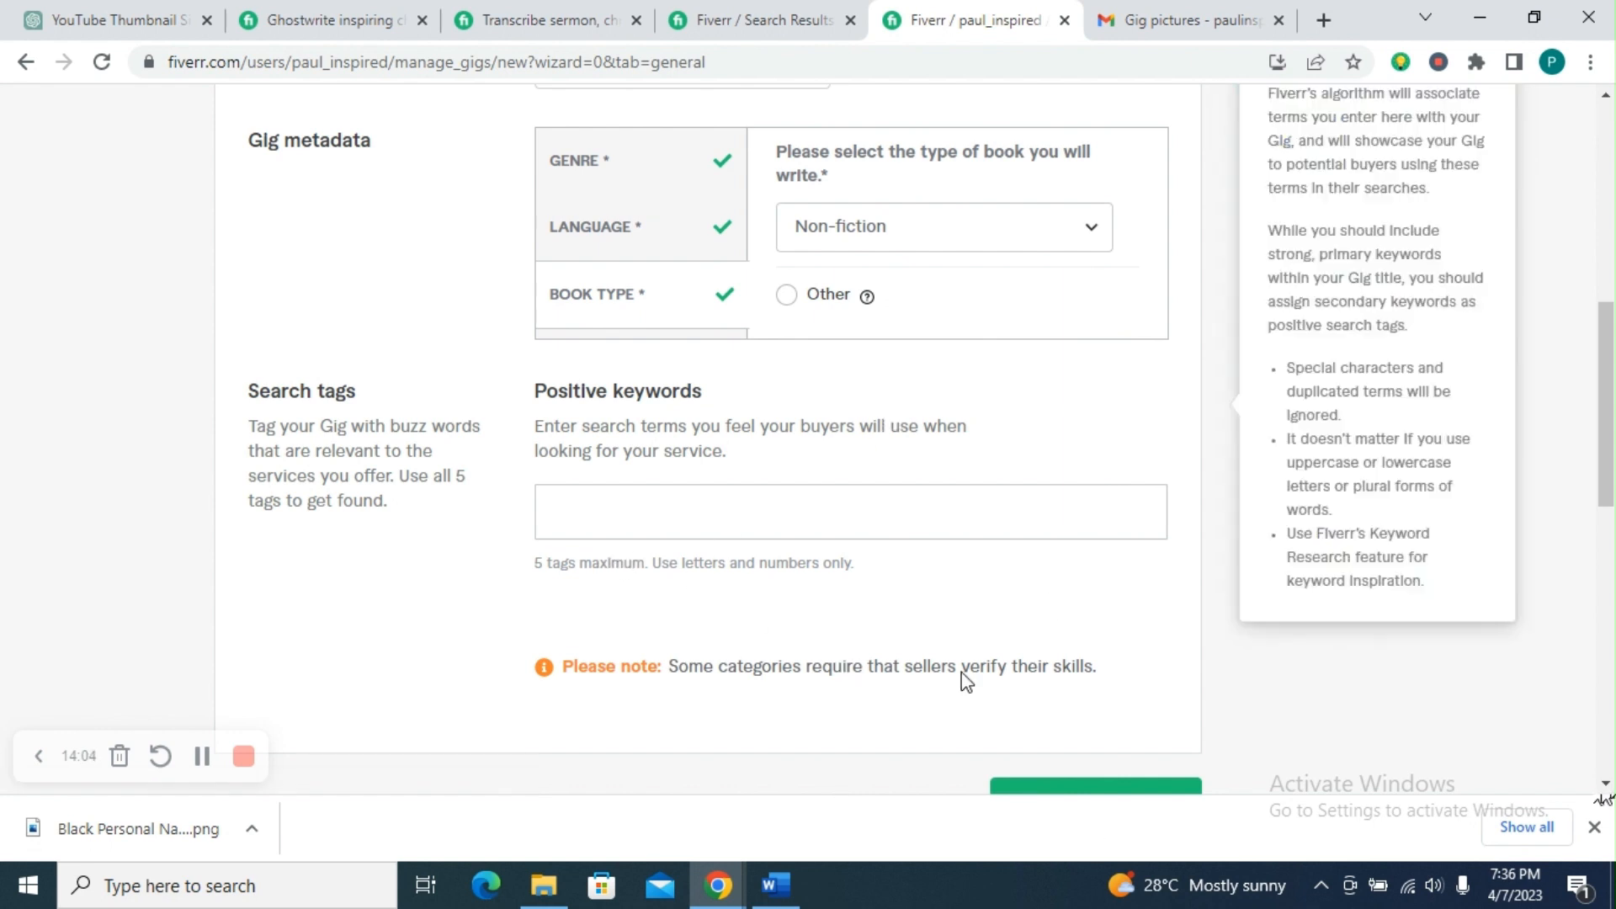
{"action": "left_click", "coordinate": [765, 888]}
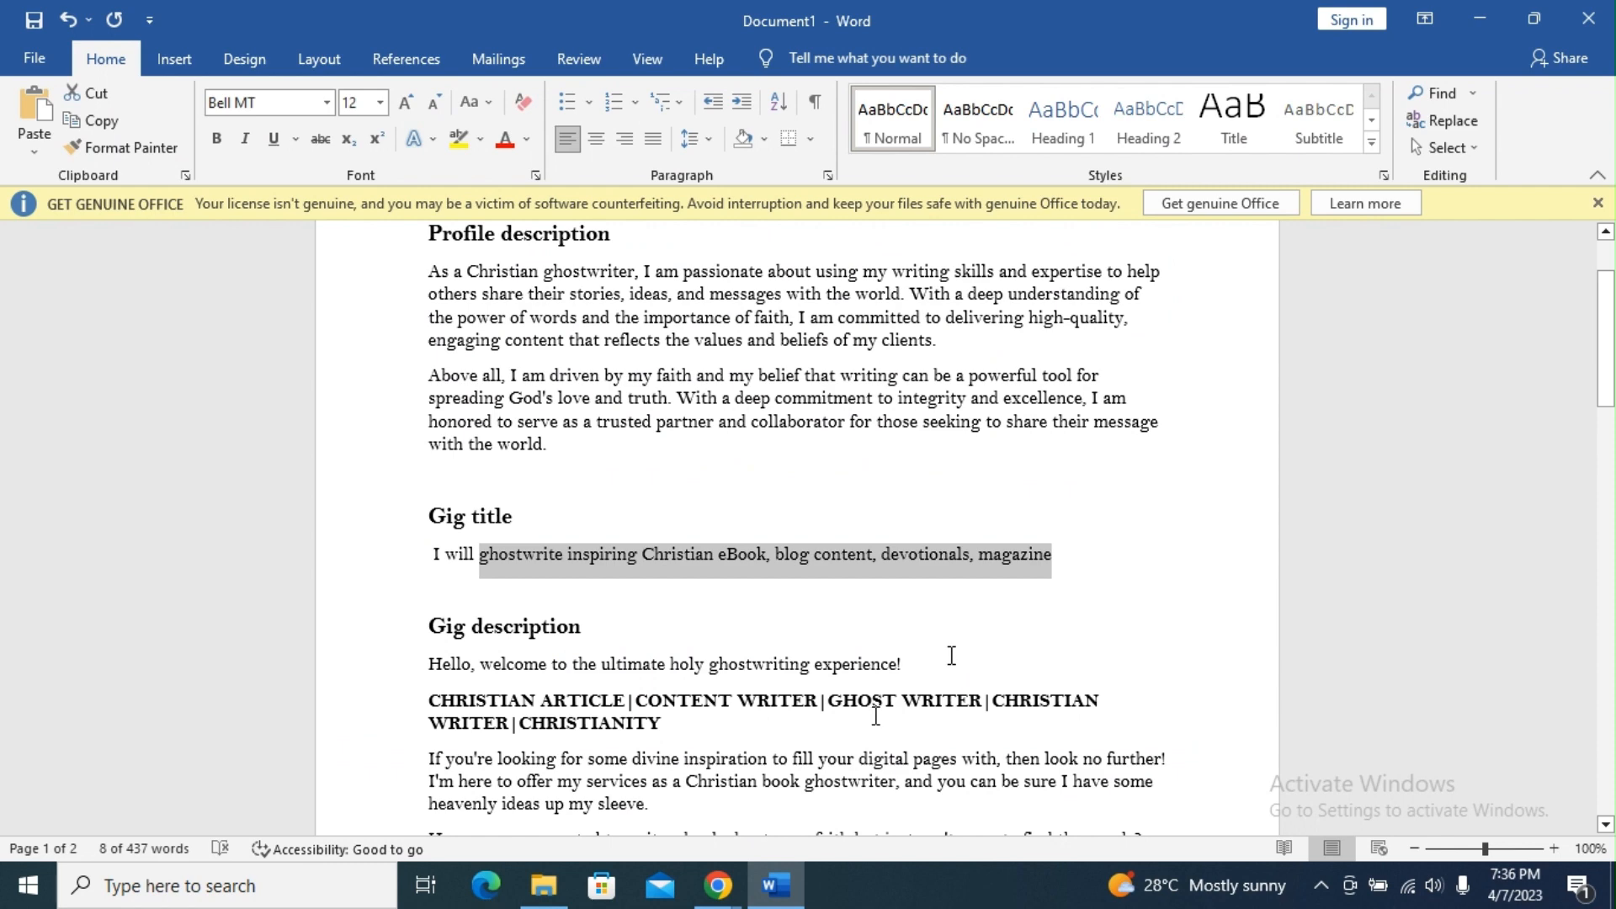
Step: Scroll the Word gig notes down to the Keyword list, then return to the Fiverr gig page
{"action": "left_click_drag", "start_coordinate": [968, 656], "coordinate": [1042, 645]}
{"action": "left_click", "coordinate": [1048, 645]}
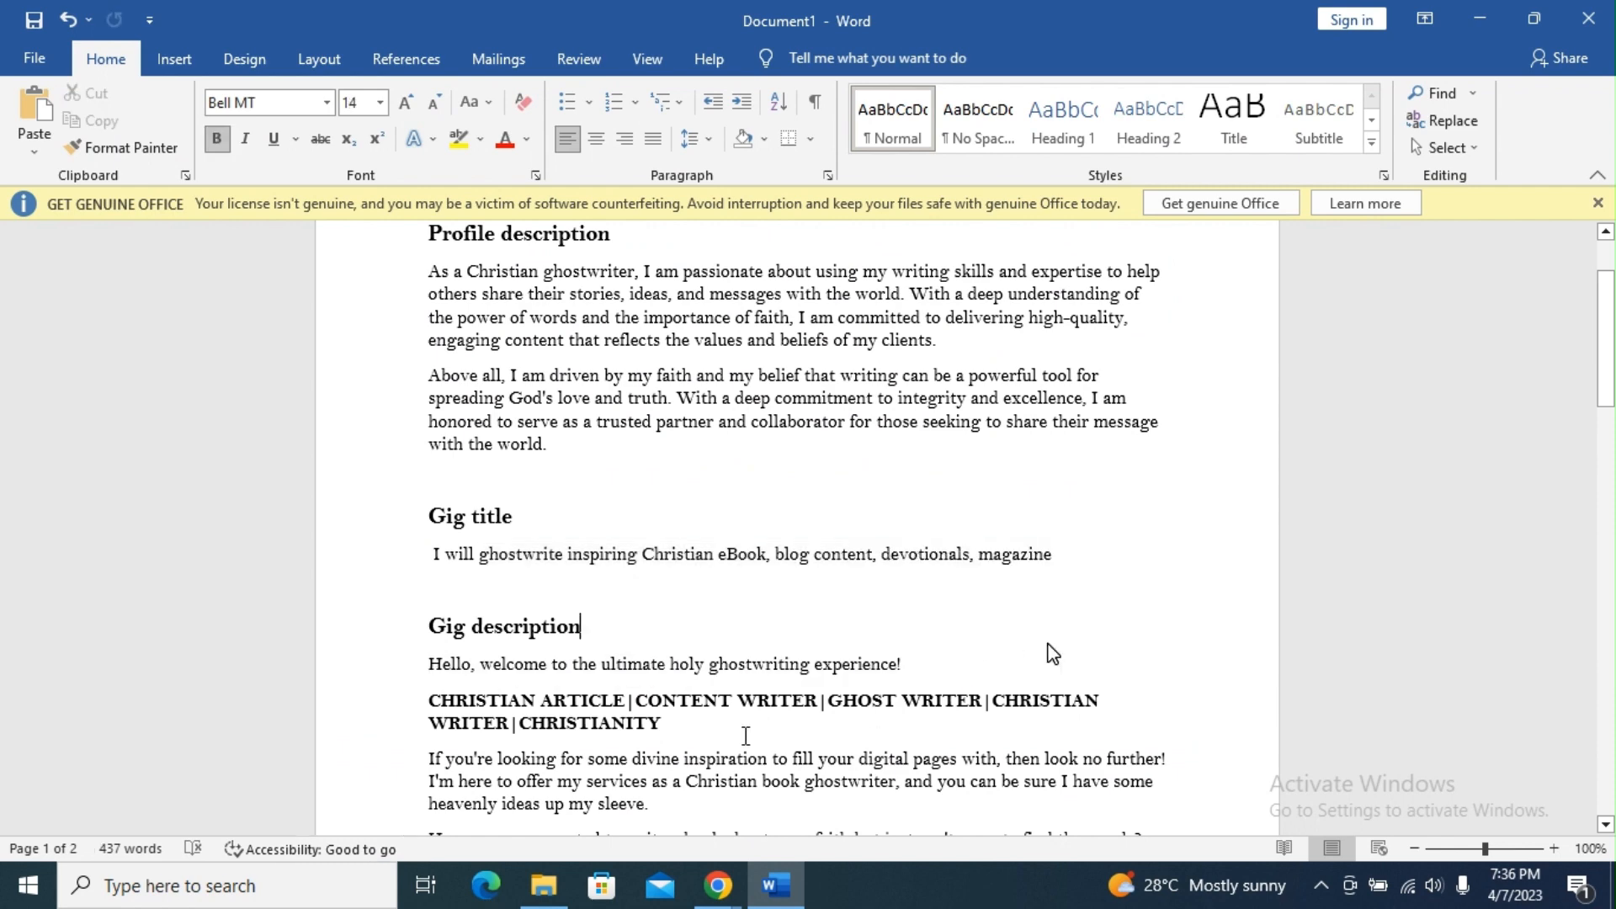
{"action": "scroll", "coordinate": [1052, 654], "scroll_direction": "down", "scroll_amount": 10}
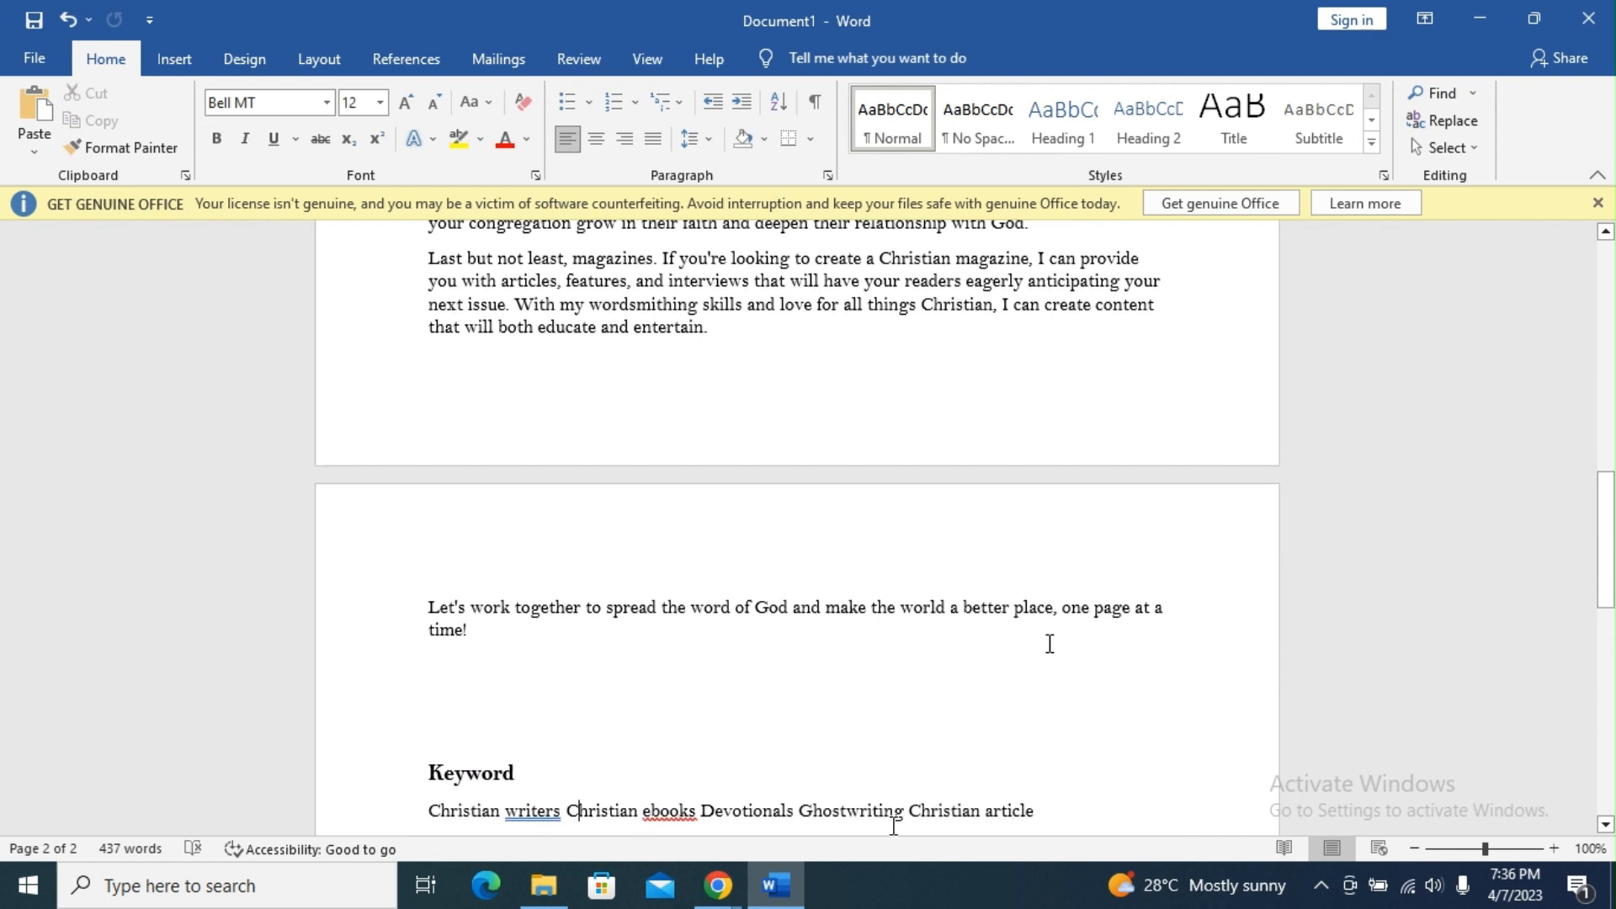
{"action": "mouse_move", "coordinate": [717, 885]}
{"action": "left_click", "coordinate": [654, 840]}
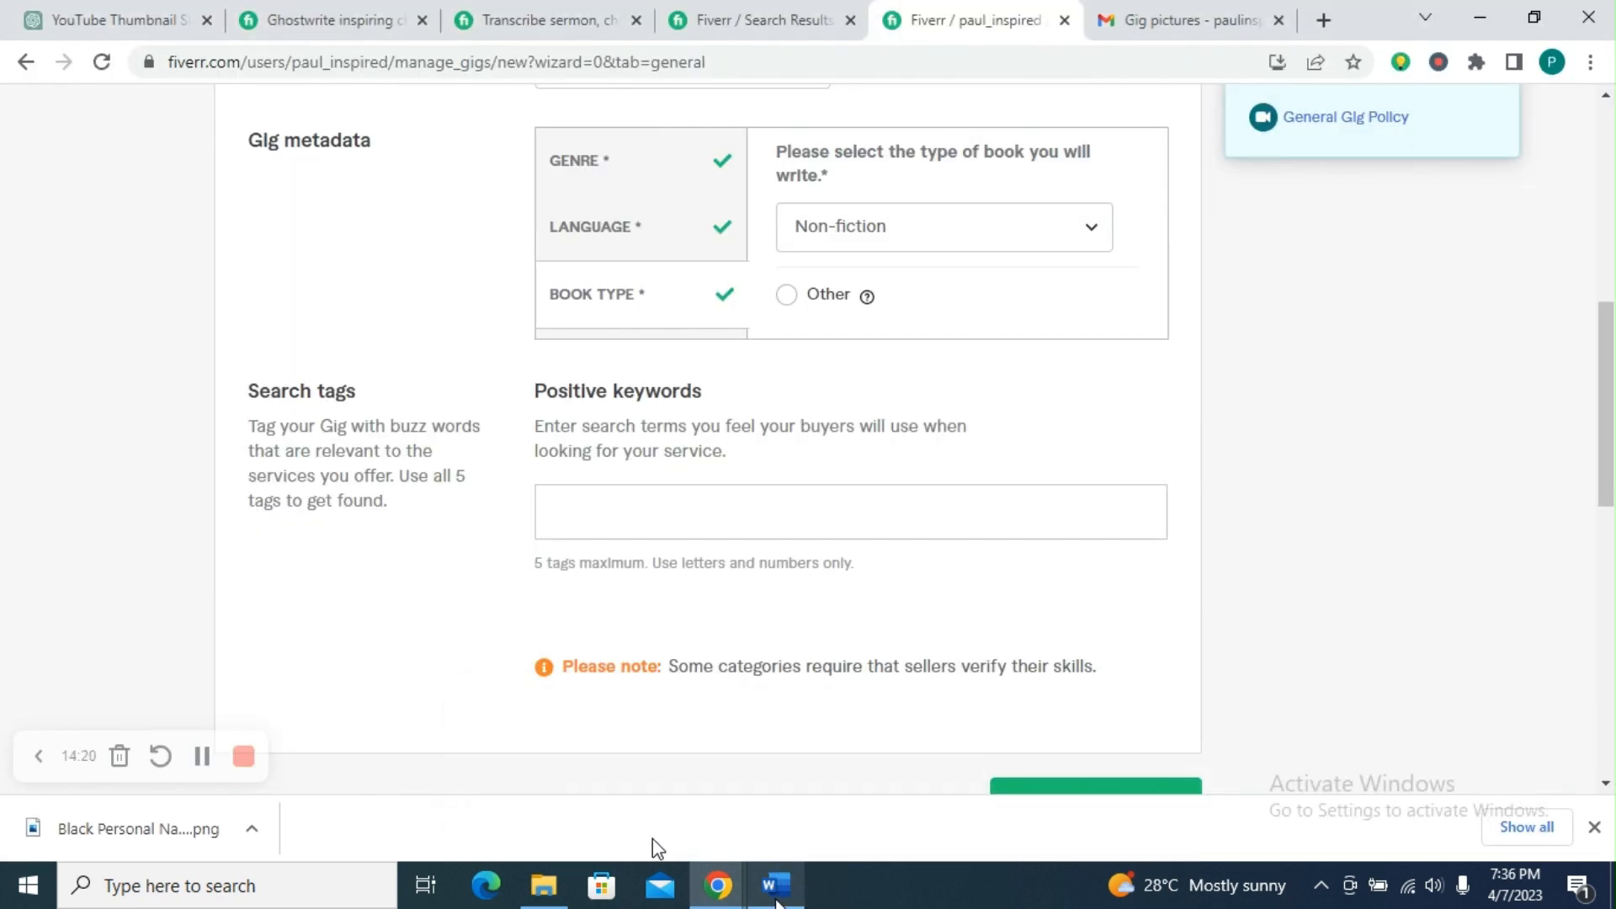
{"action": "mouse_move", "coordinate": [776, 884]}
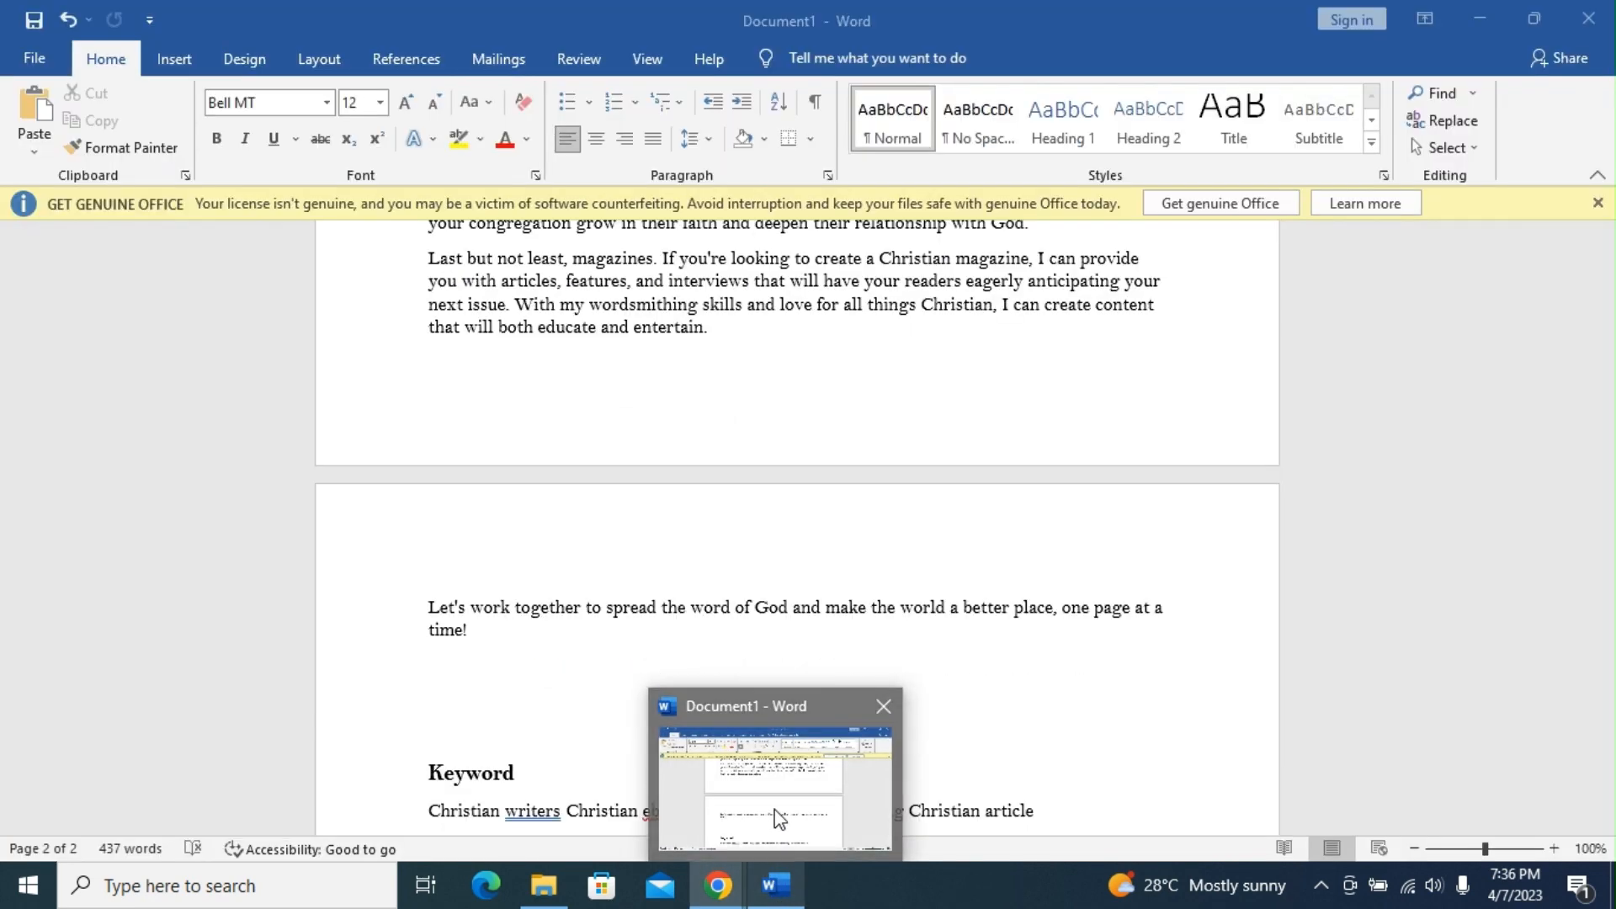
{"action": "left_click", "coordinate": [780, 818]}
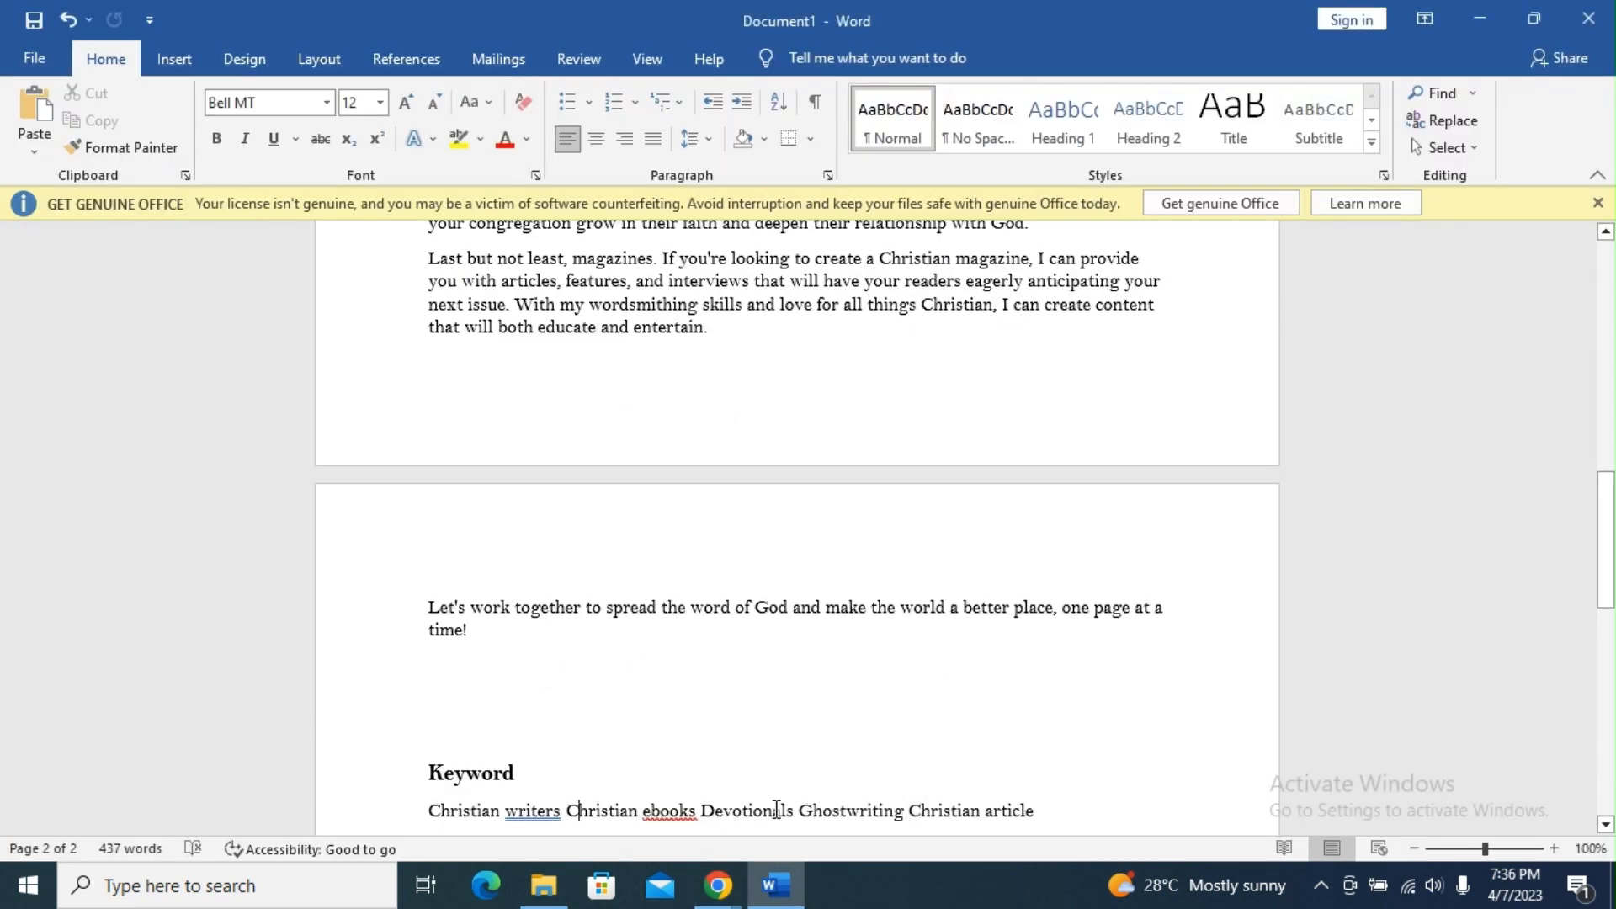
{"action": "mouse_move", "coordinate": [725, 884]}
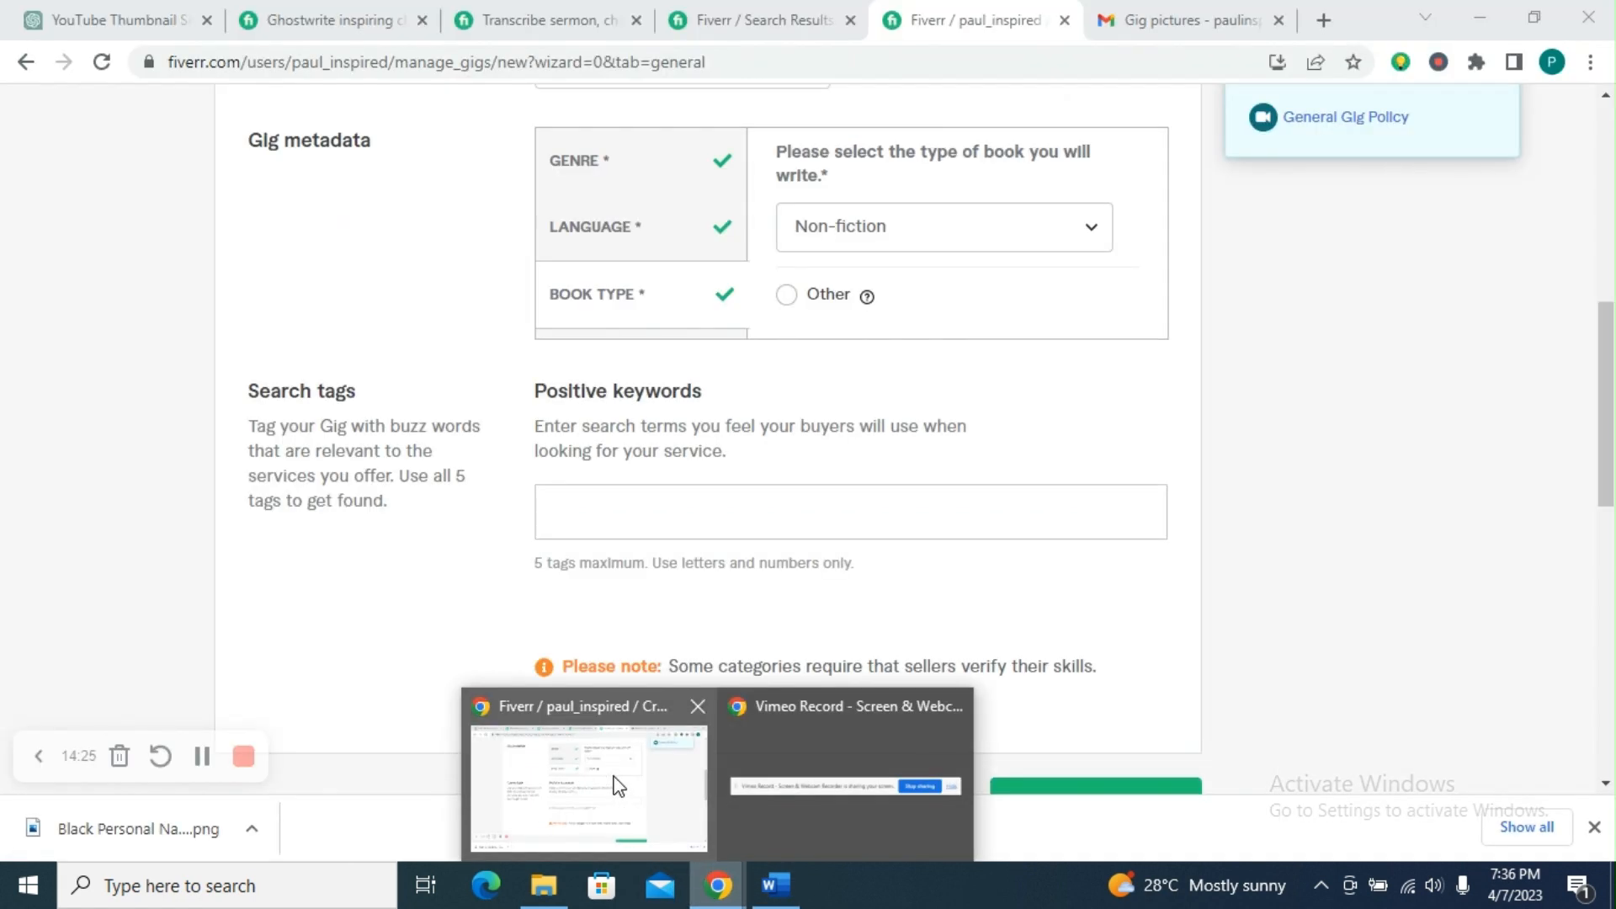
{"action": "left_click", "coordinate": [616, 784]}
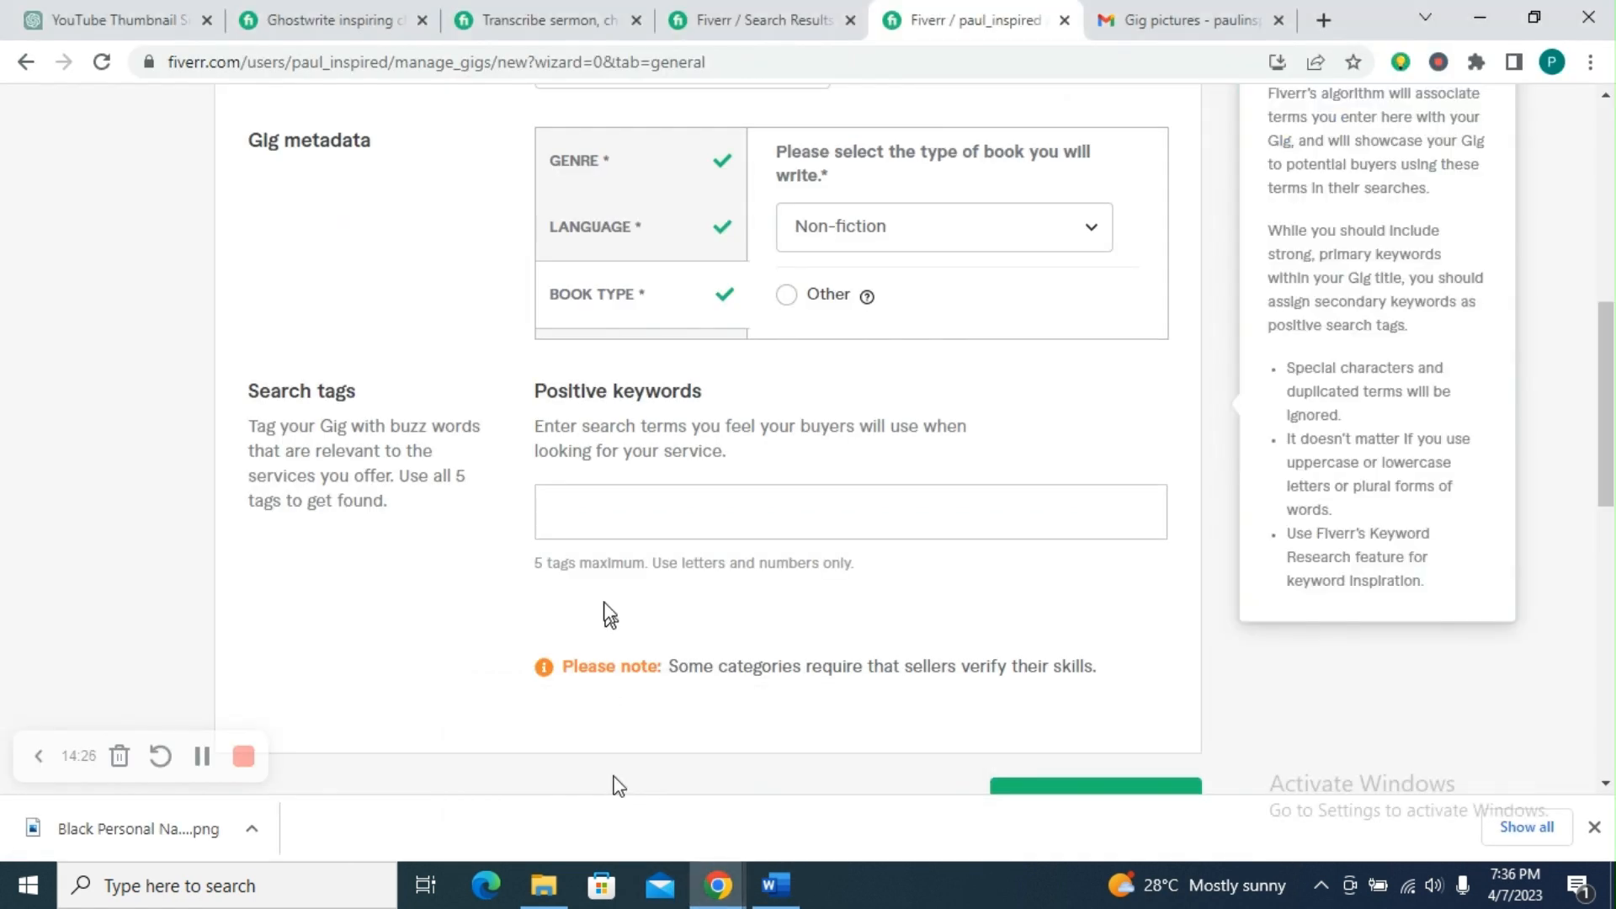
Step: Add CHRISTIAN WRITER as the first positive keyword tag, checking the Word keyword list
{"action": "left_click", "coordinate": [616, 520]}
{"action": "type", "text": "c"}
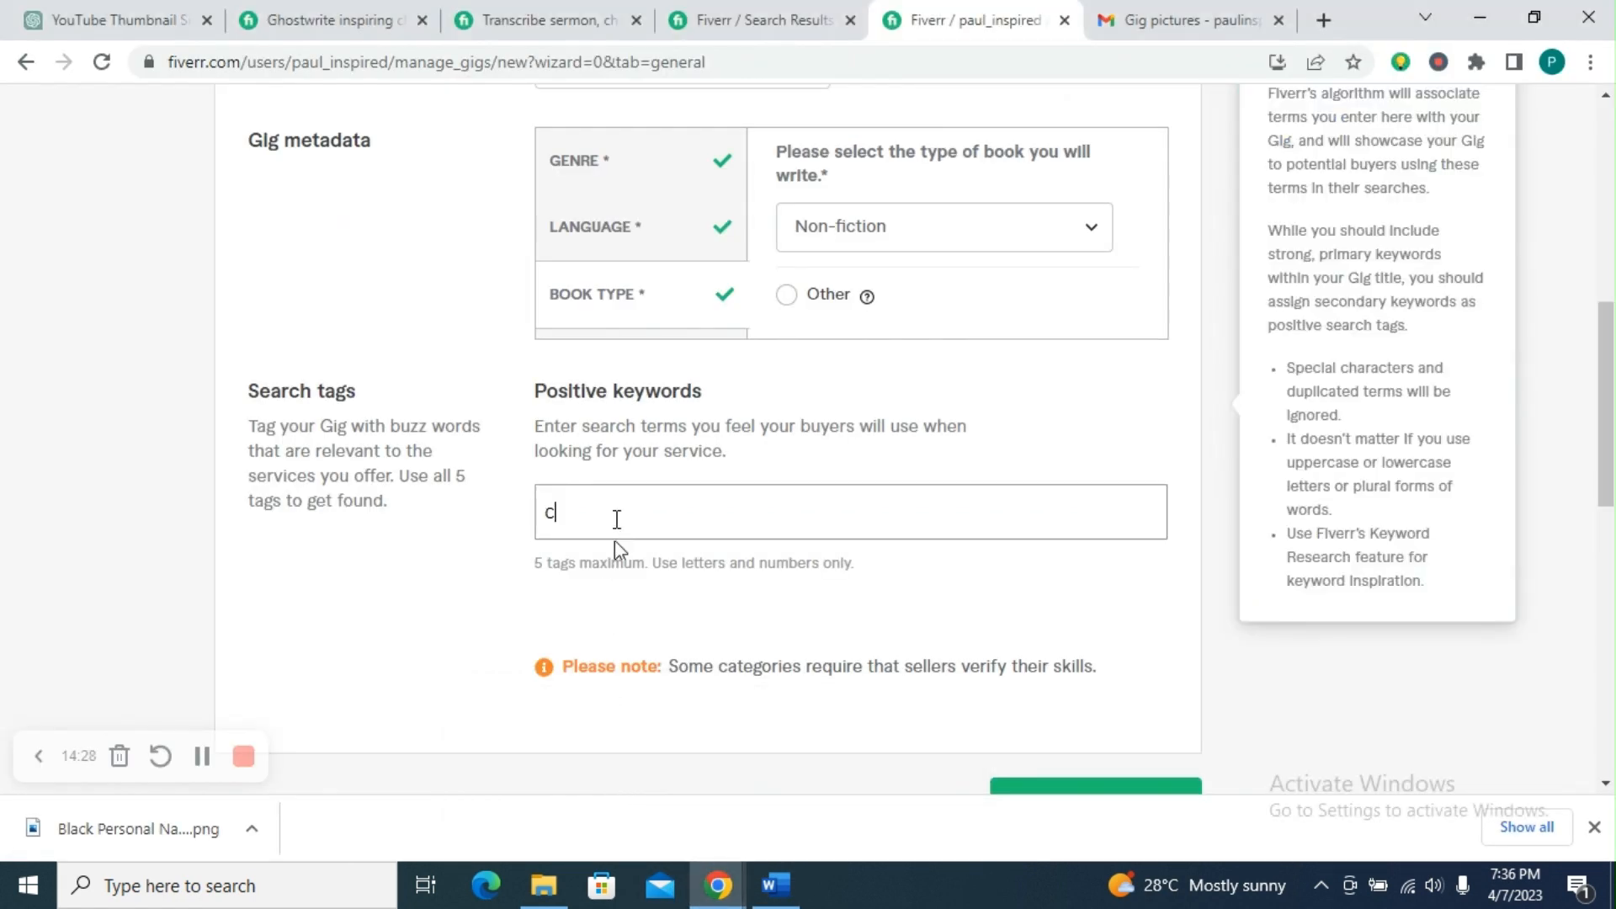
{"action": "type", "text": "hrist"}
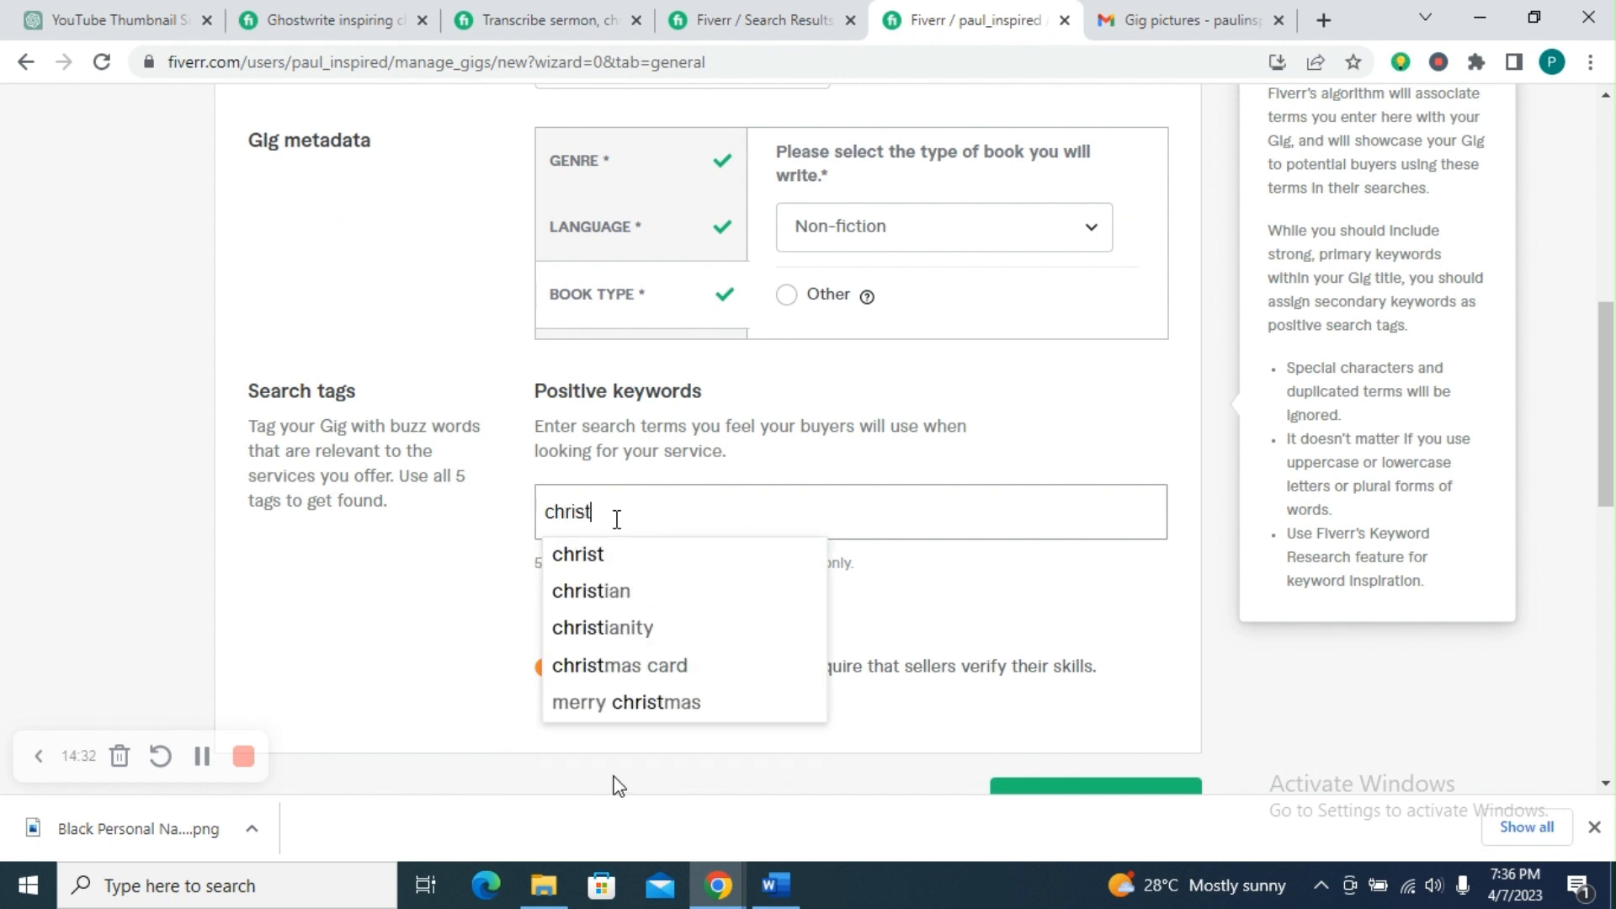
{"action": "type", "text": "ian"}
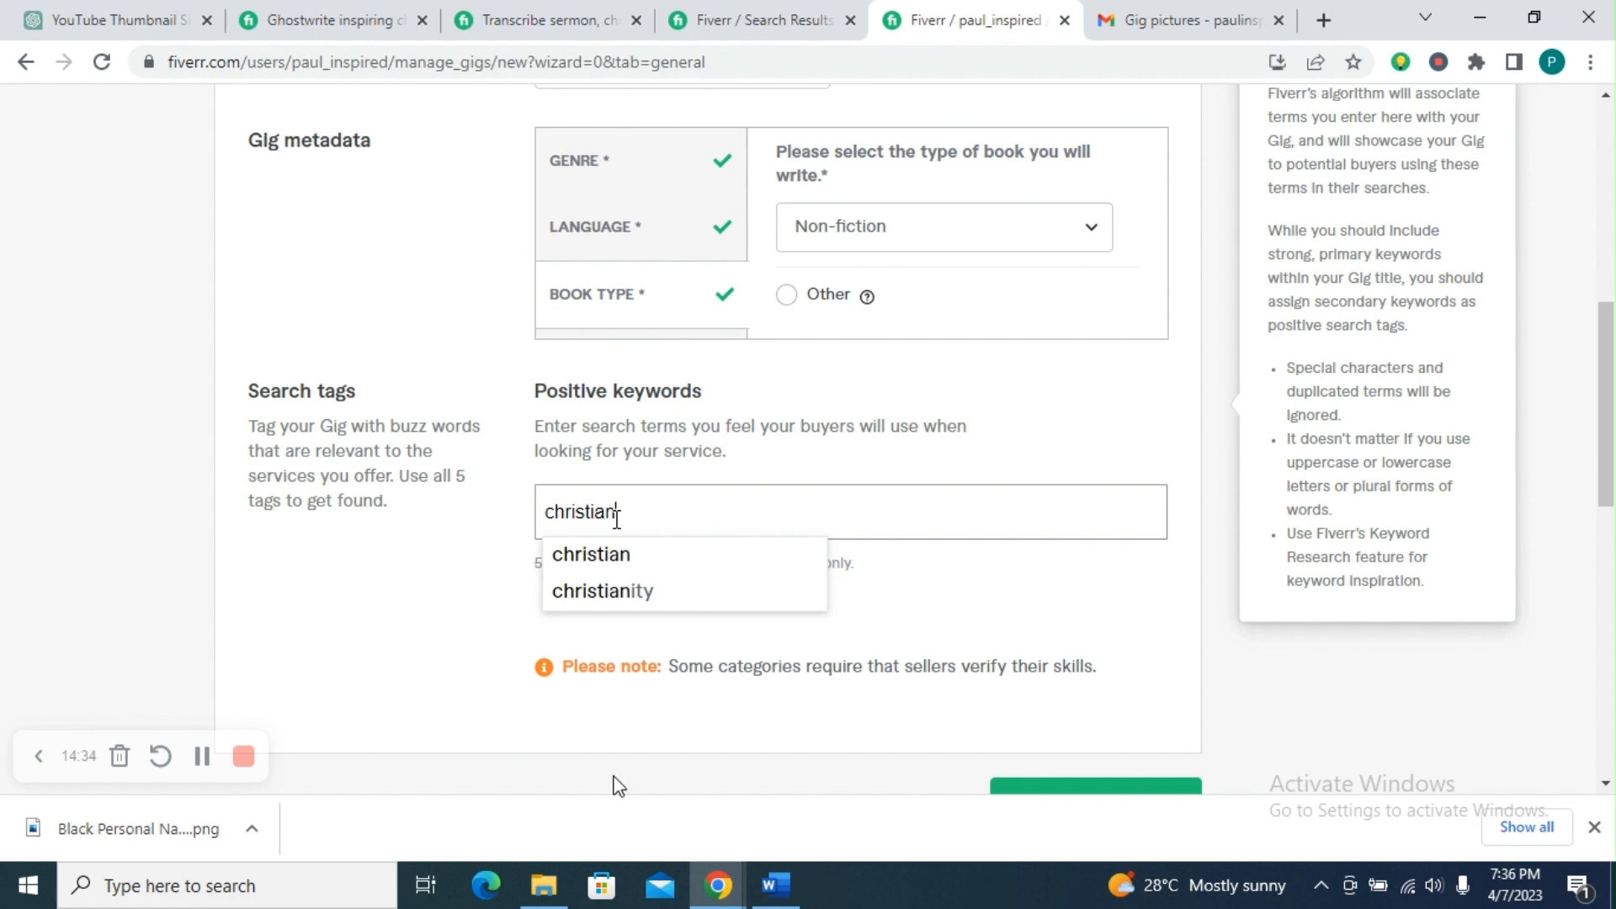
{"action": "type", "text": " wri"}
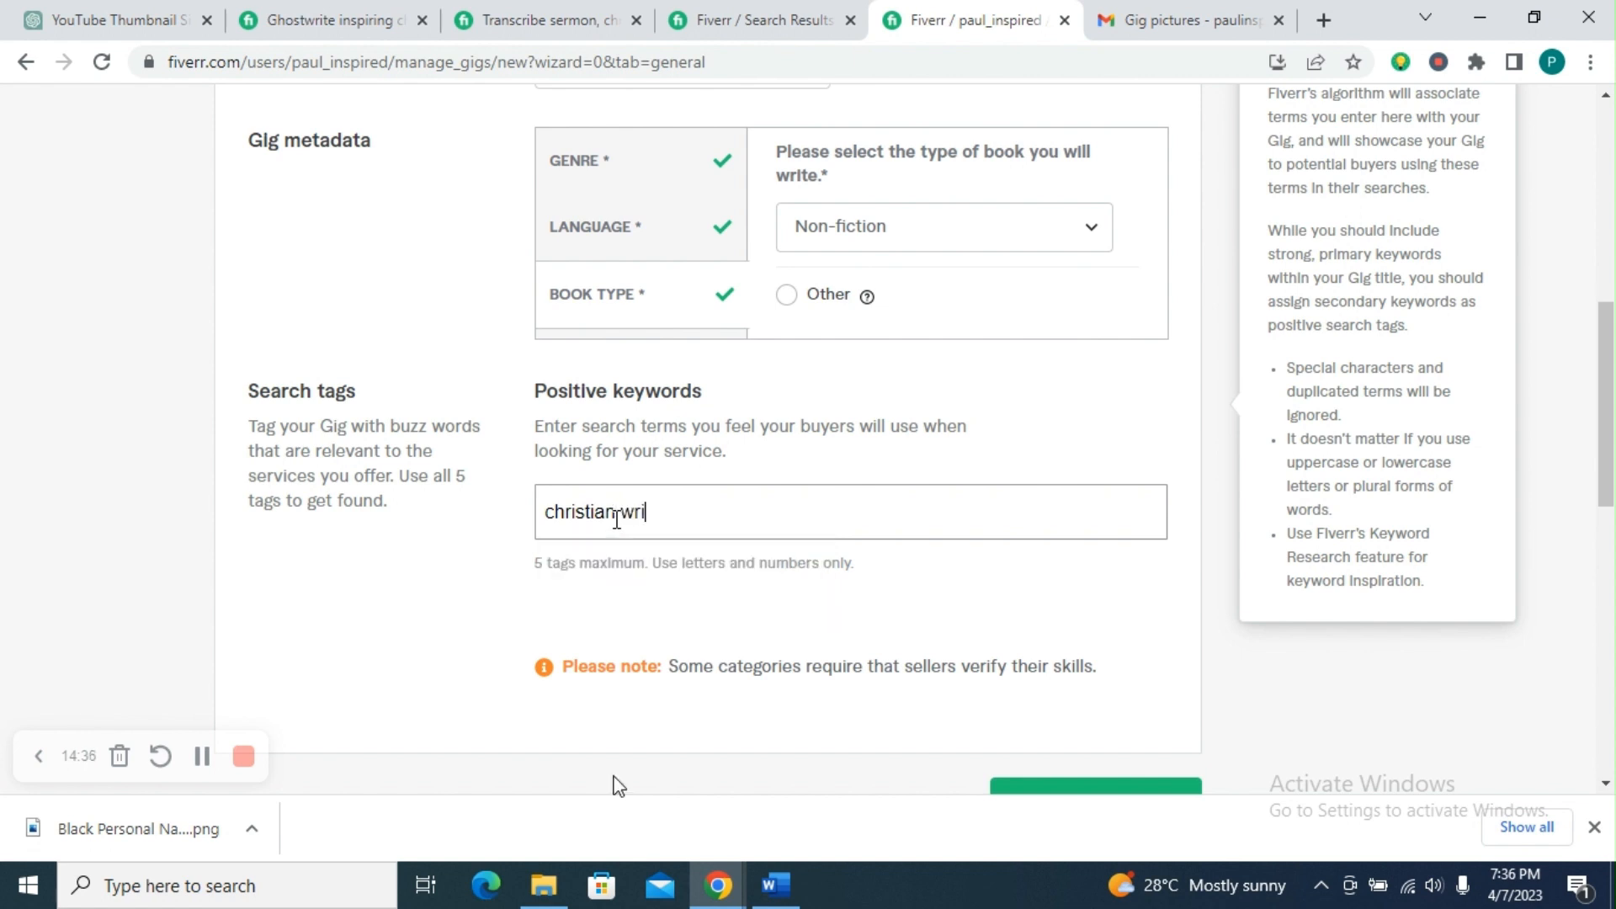
{"action": "type", "text": "ter"}
{"action": "key", "text": "Return"}
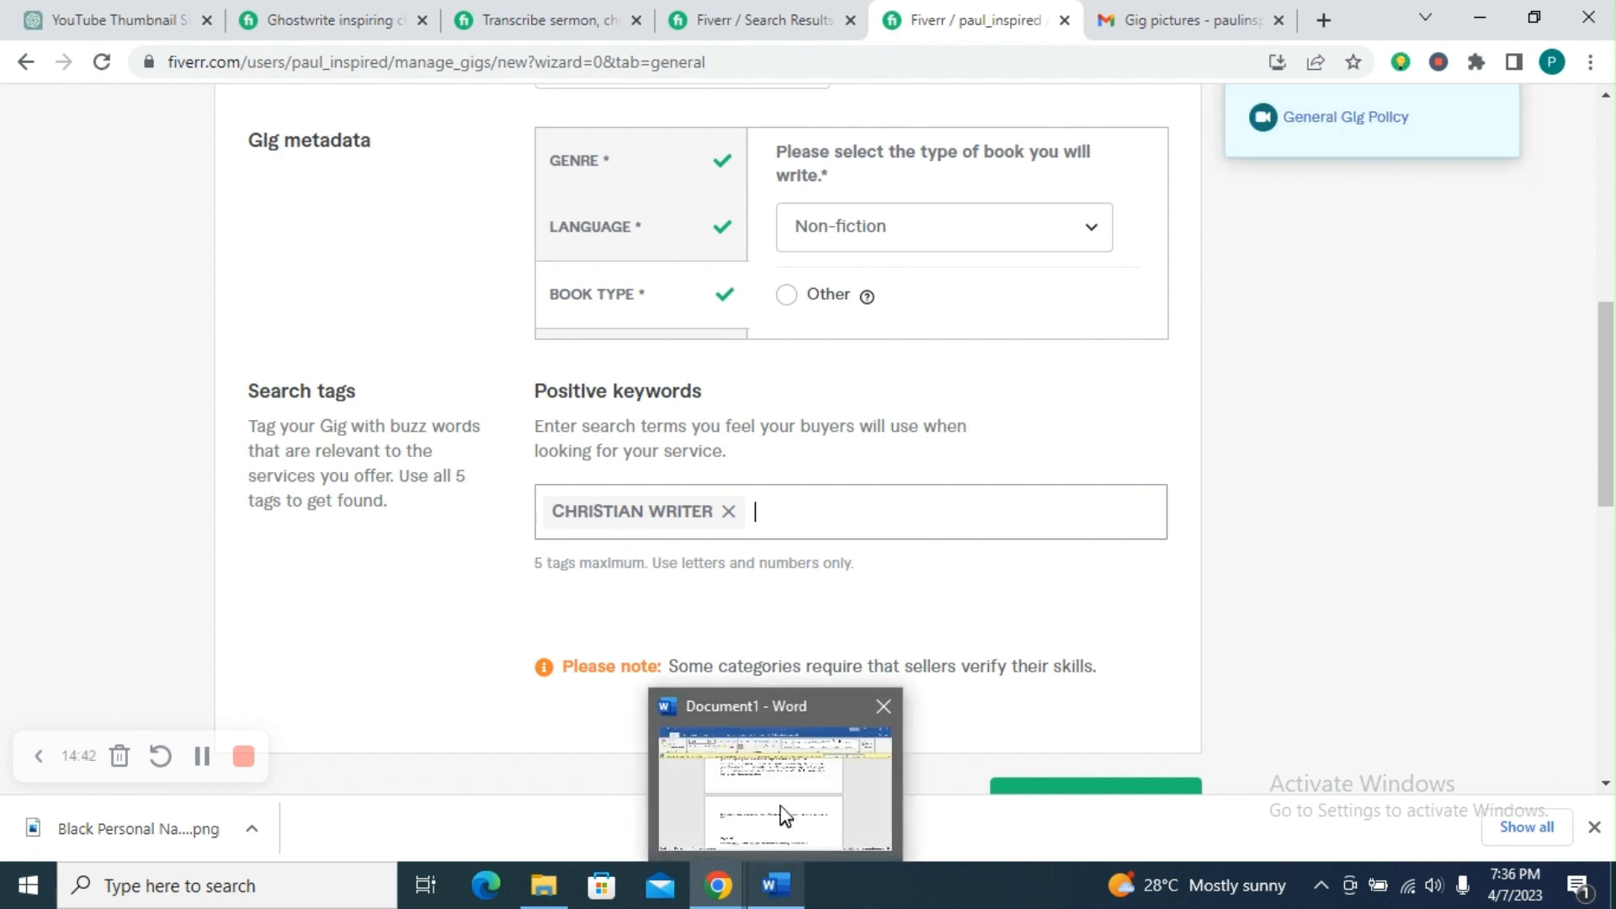
{"action": "left_click", "coordinate": [773, 891]}
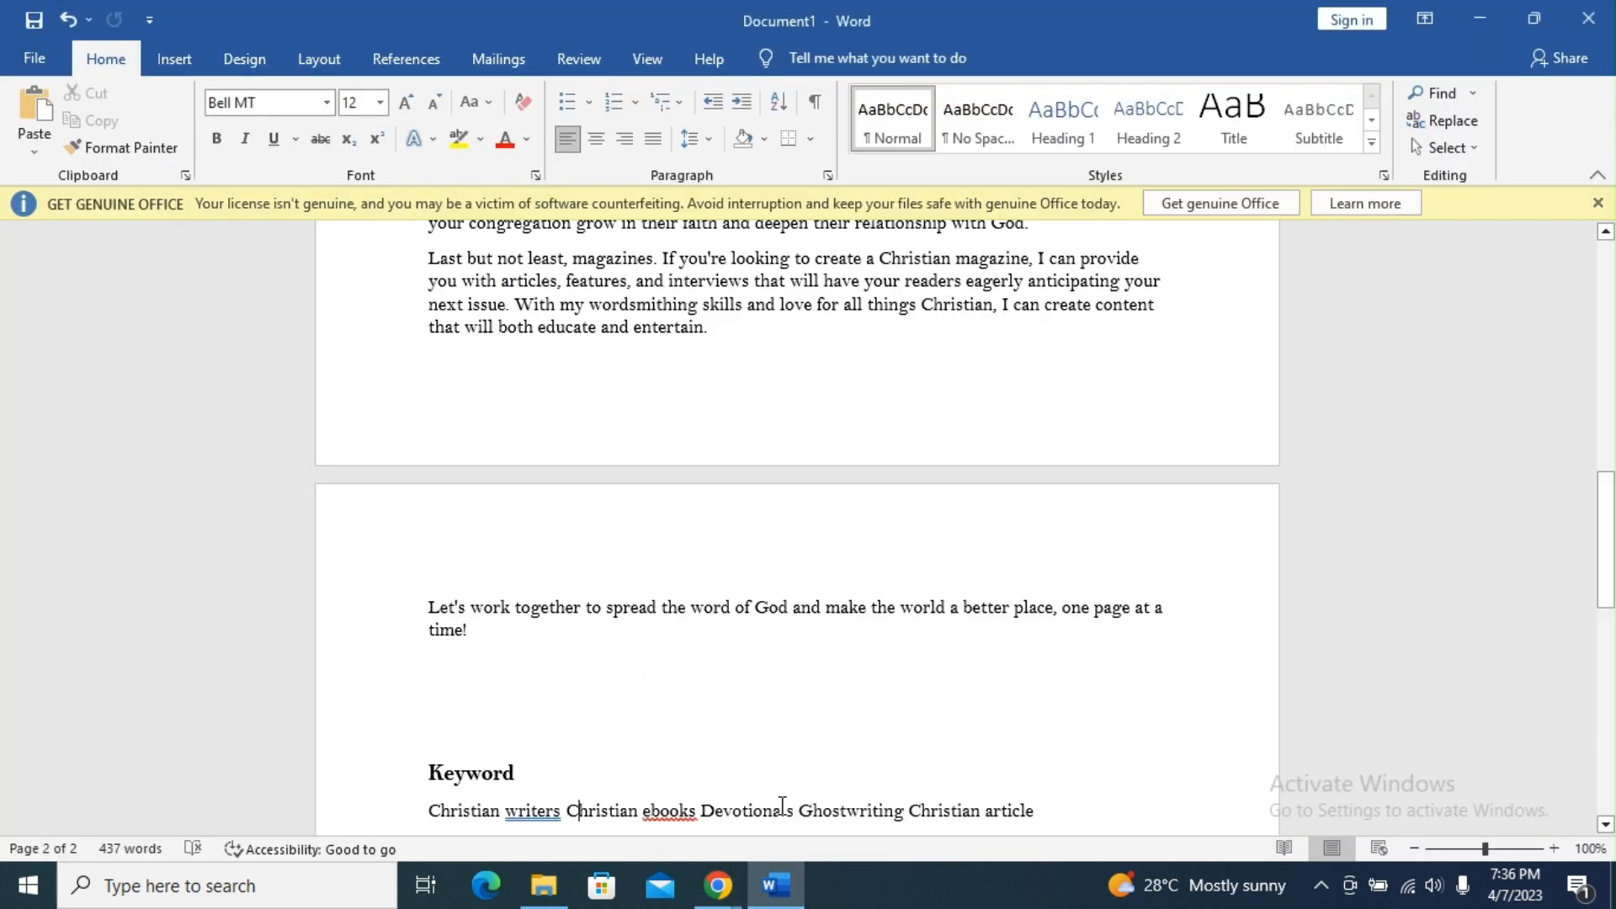
{"action": "mouse_move", "coordinate": [724, 888]}
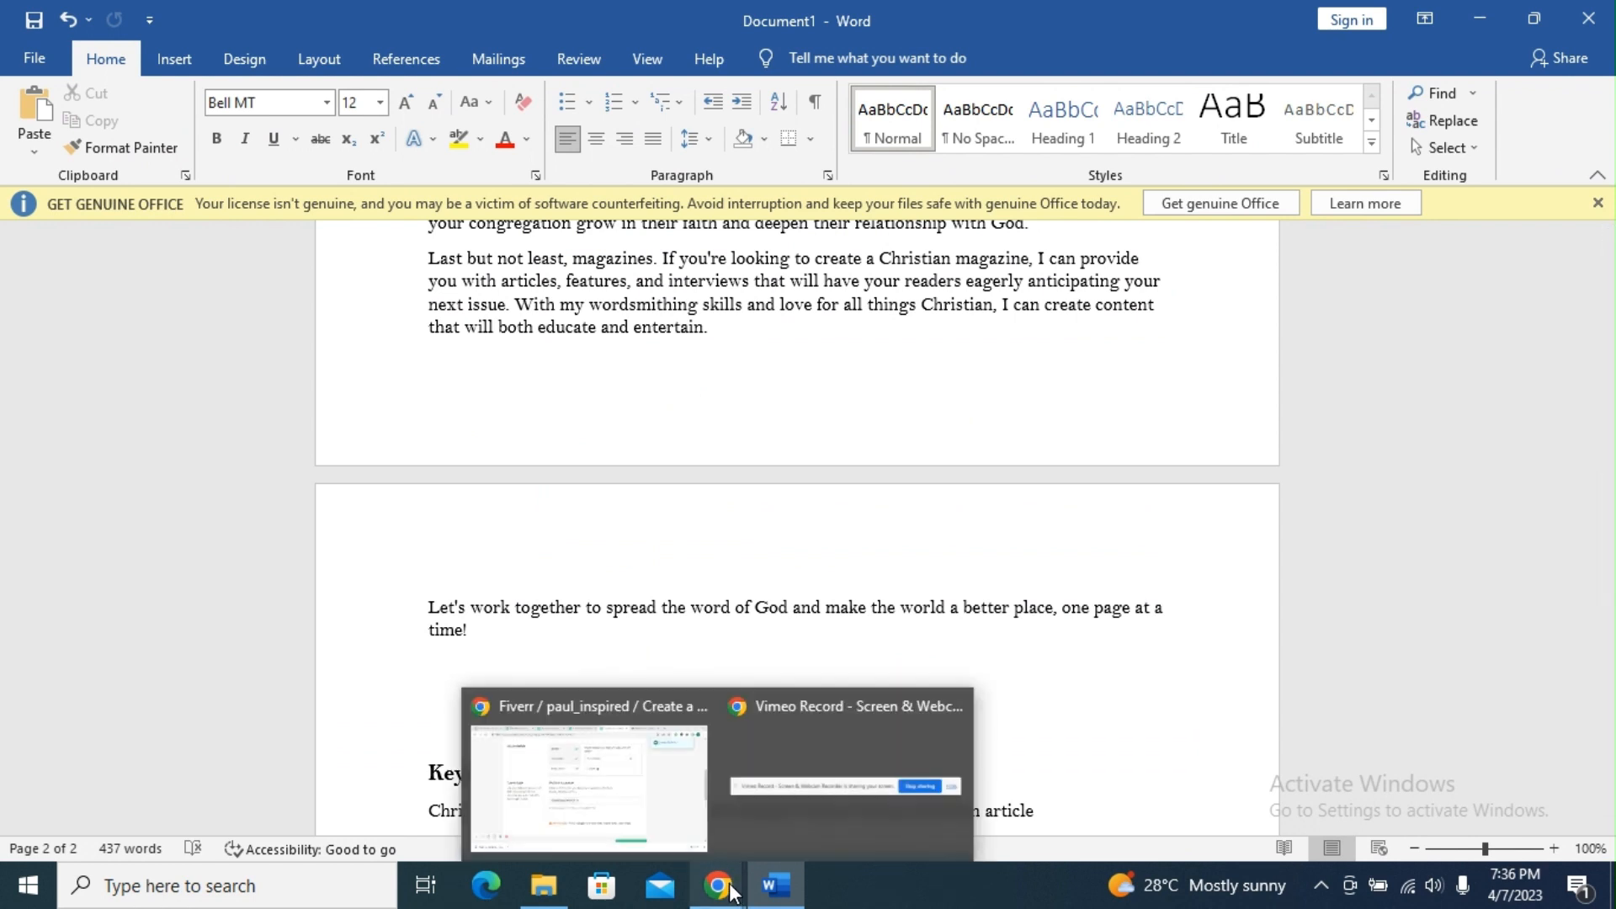
{"action": "left_click", "coordinate": [672, 833]}
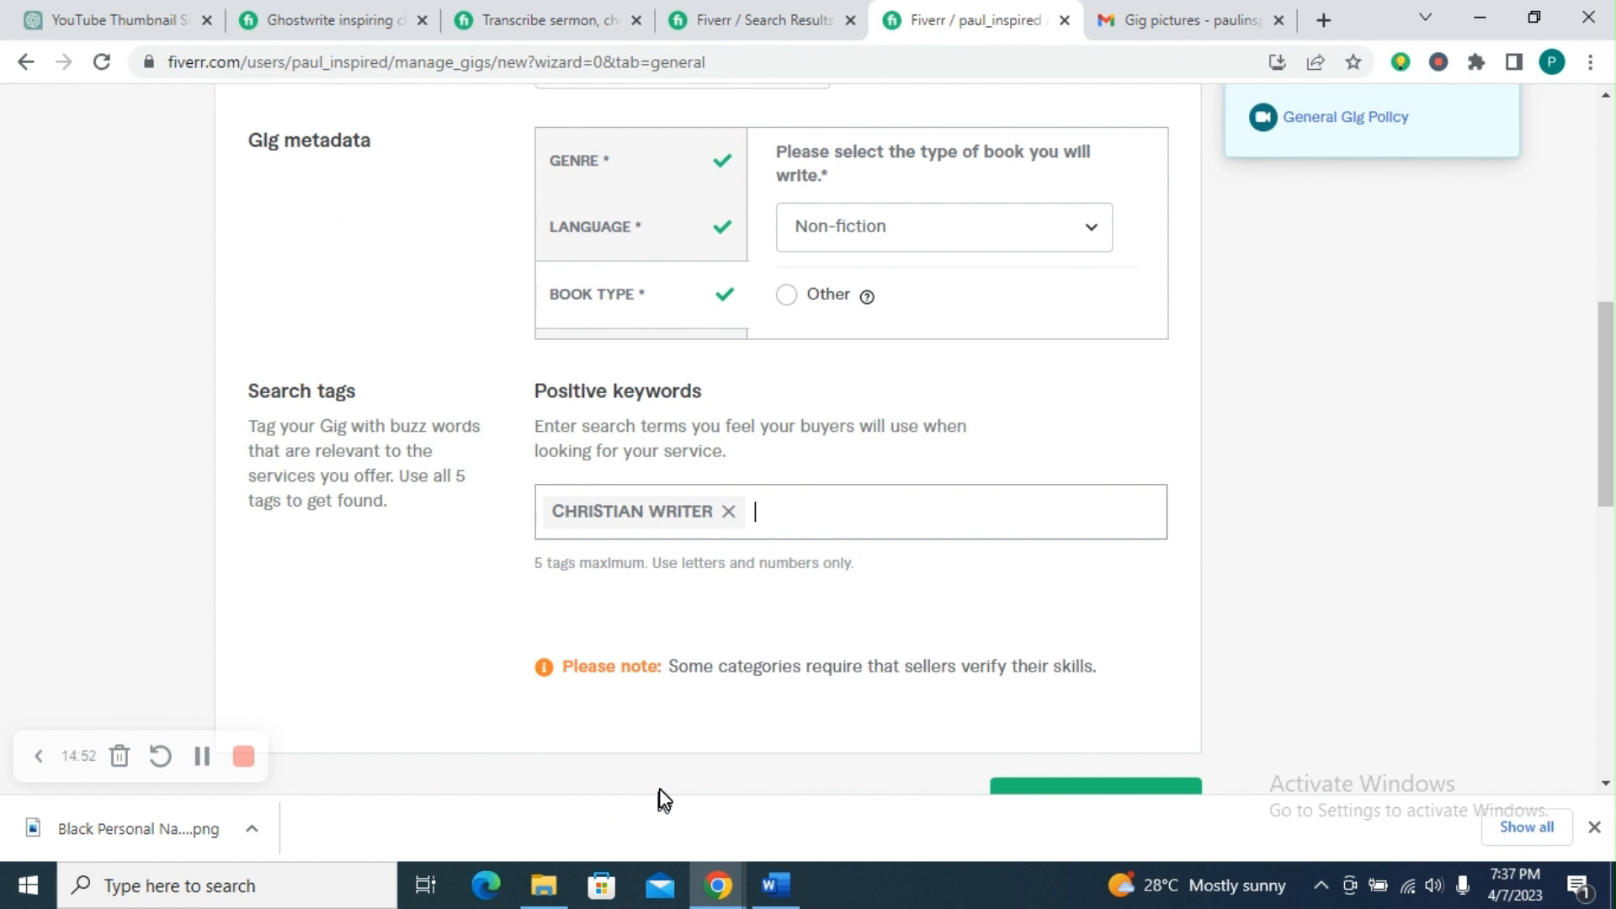
Step: Add CHRISTIANITY, DEVOTIONALS and CHRISTIAN EBOOK as further search tags
{"action": "type", "text": "chr"}
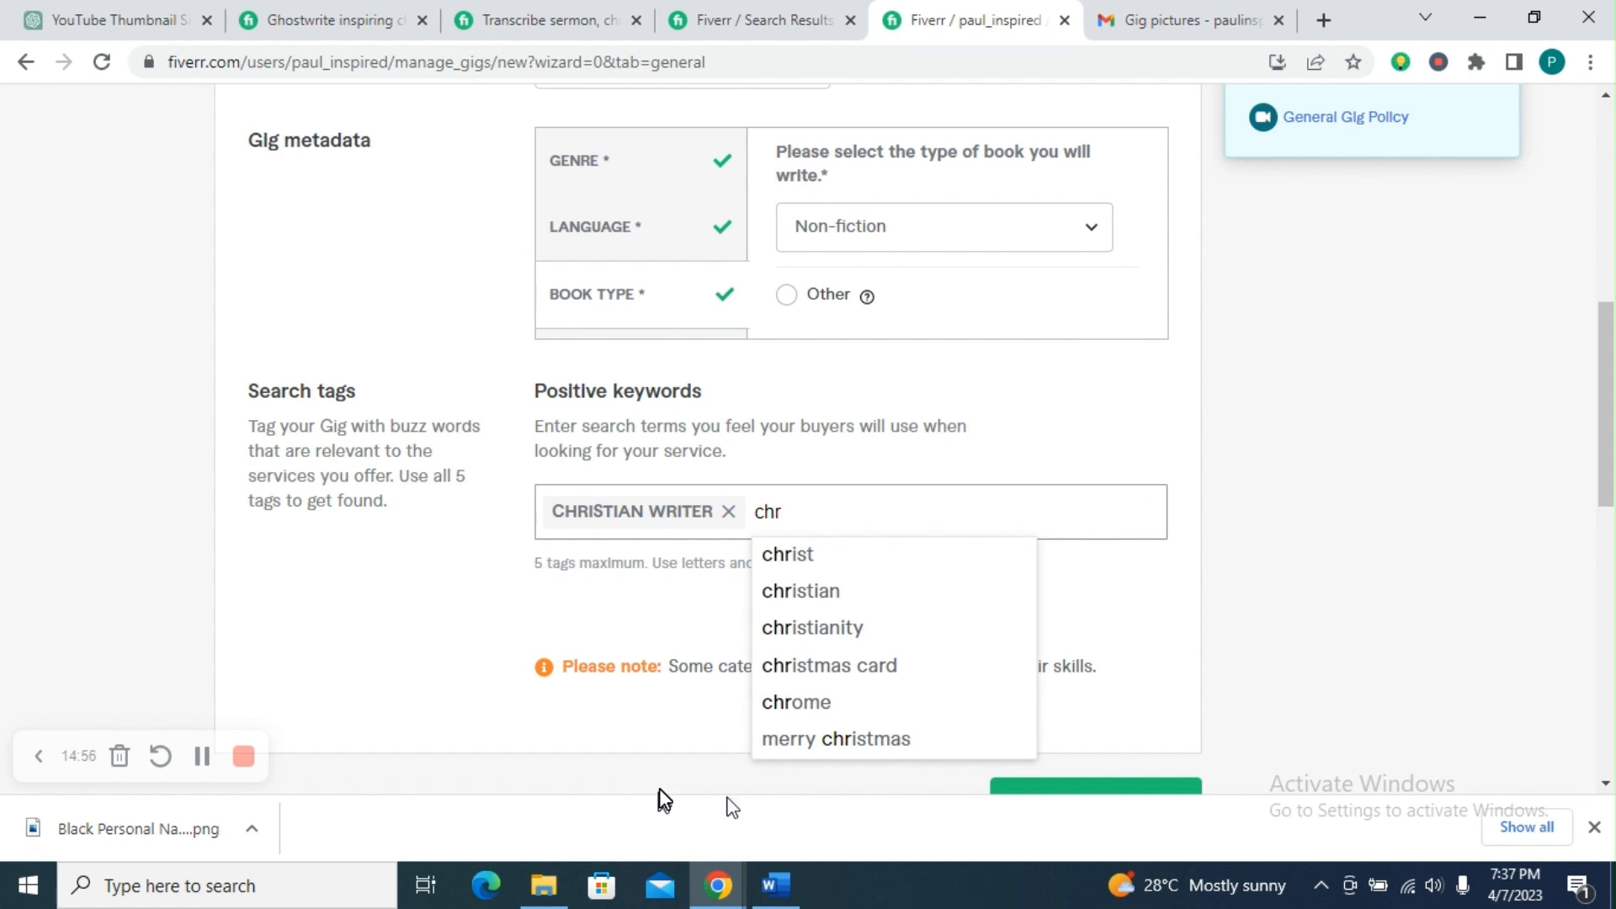
{"action": "left_click", "coordinate": [946, 631]}
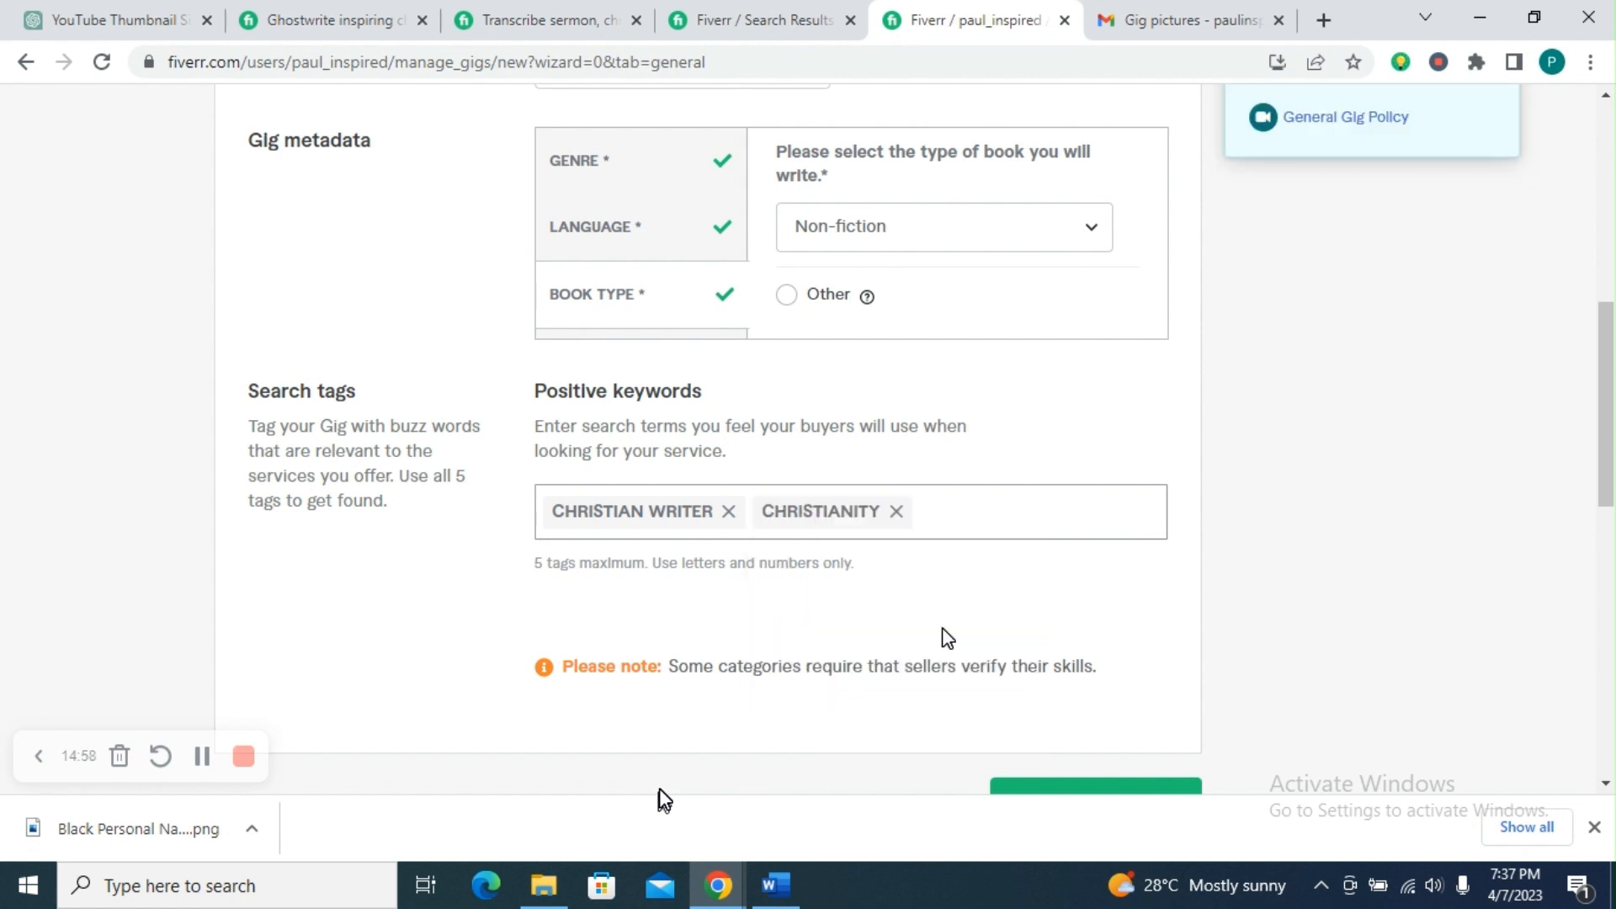
{"action": "type", "text": "de"}
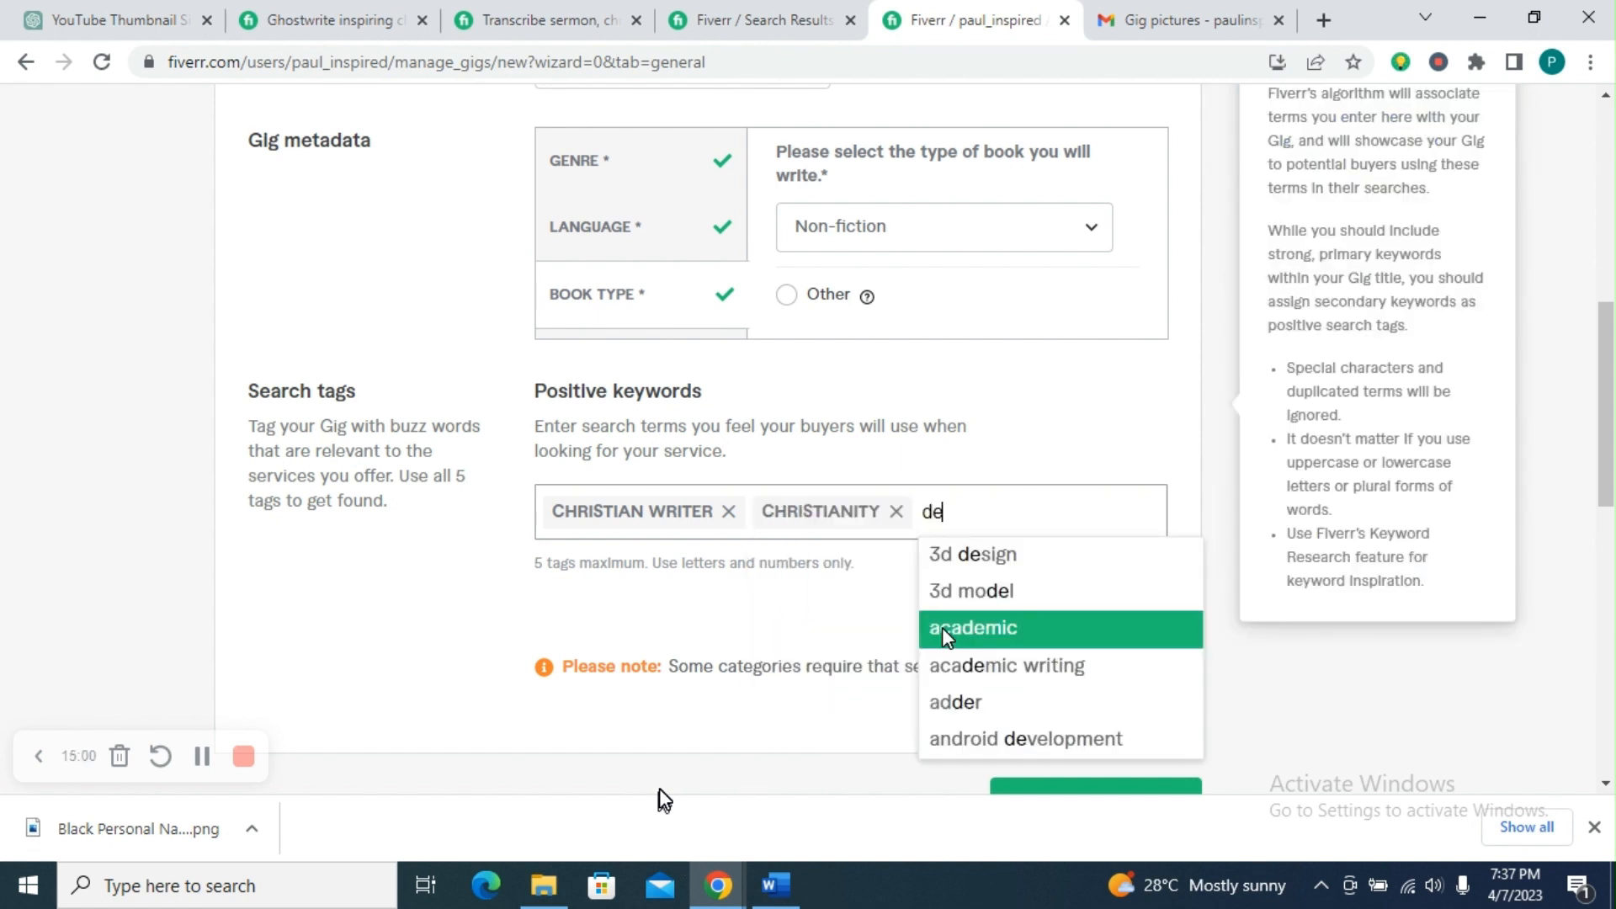
{"action": "type", "text": "v"}
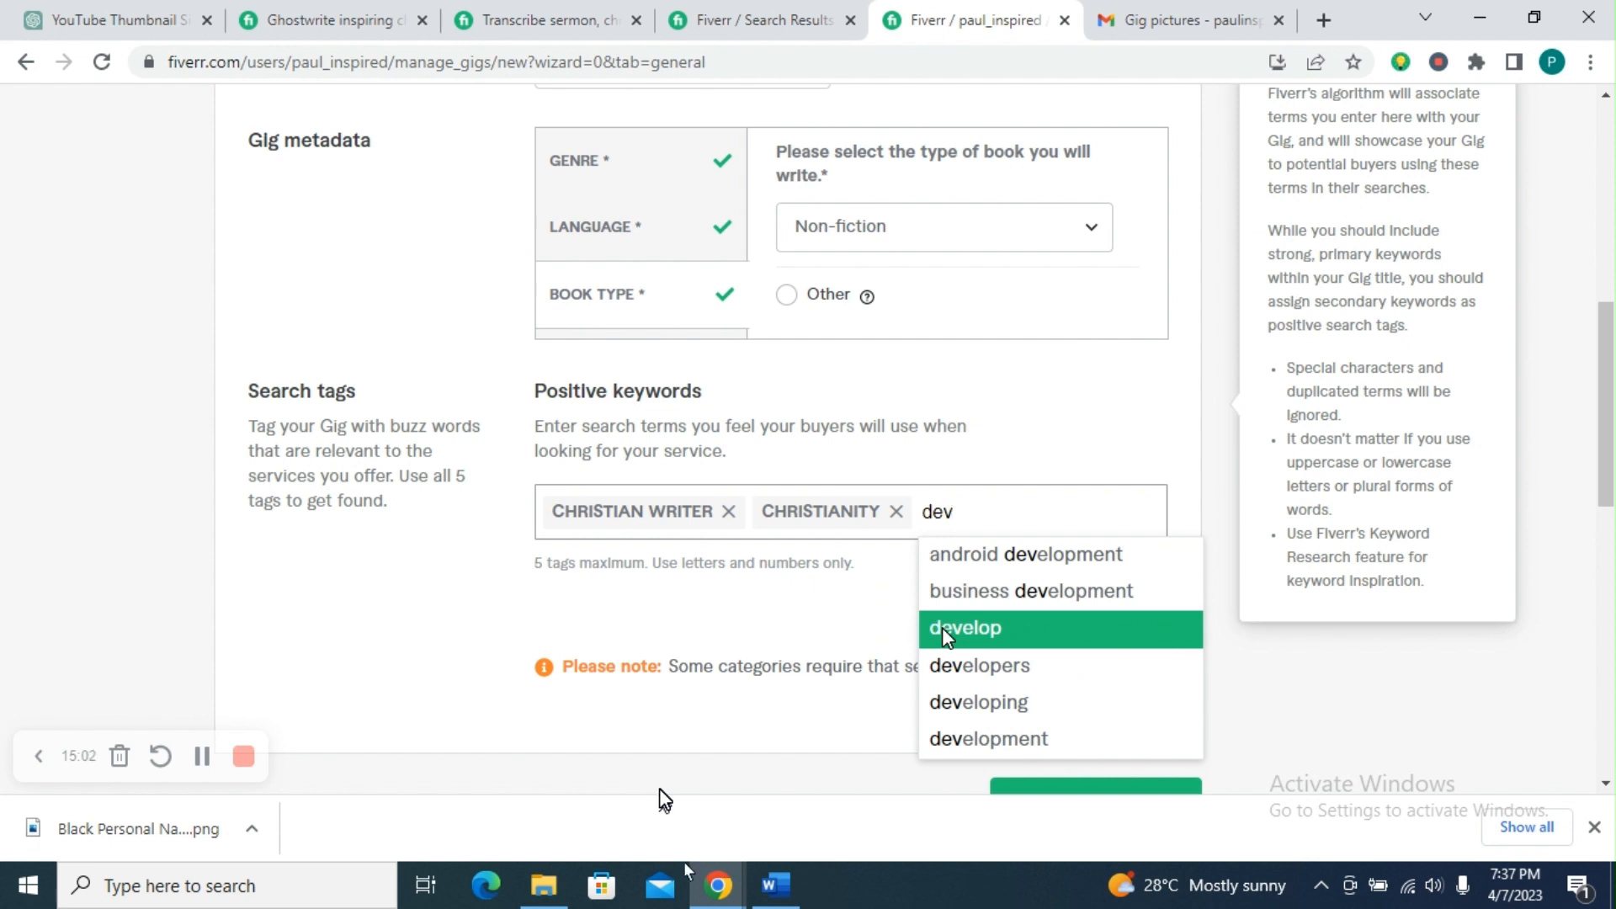
{"action": "type", "text": "ot"}
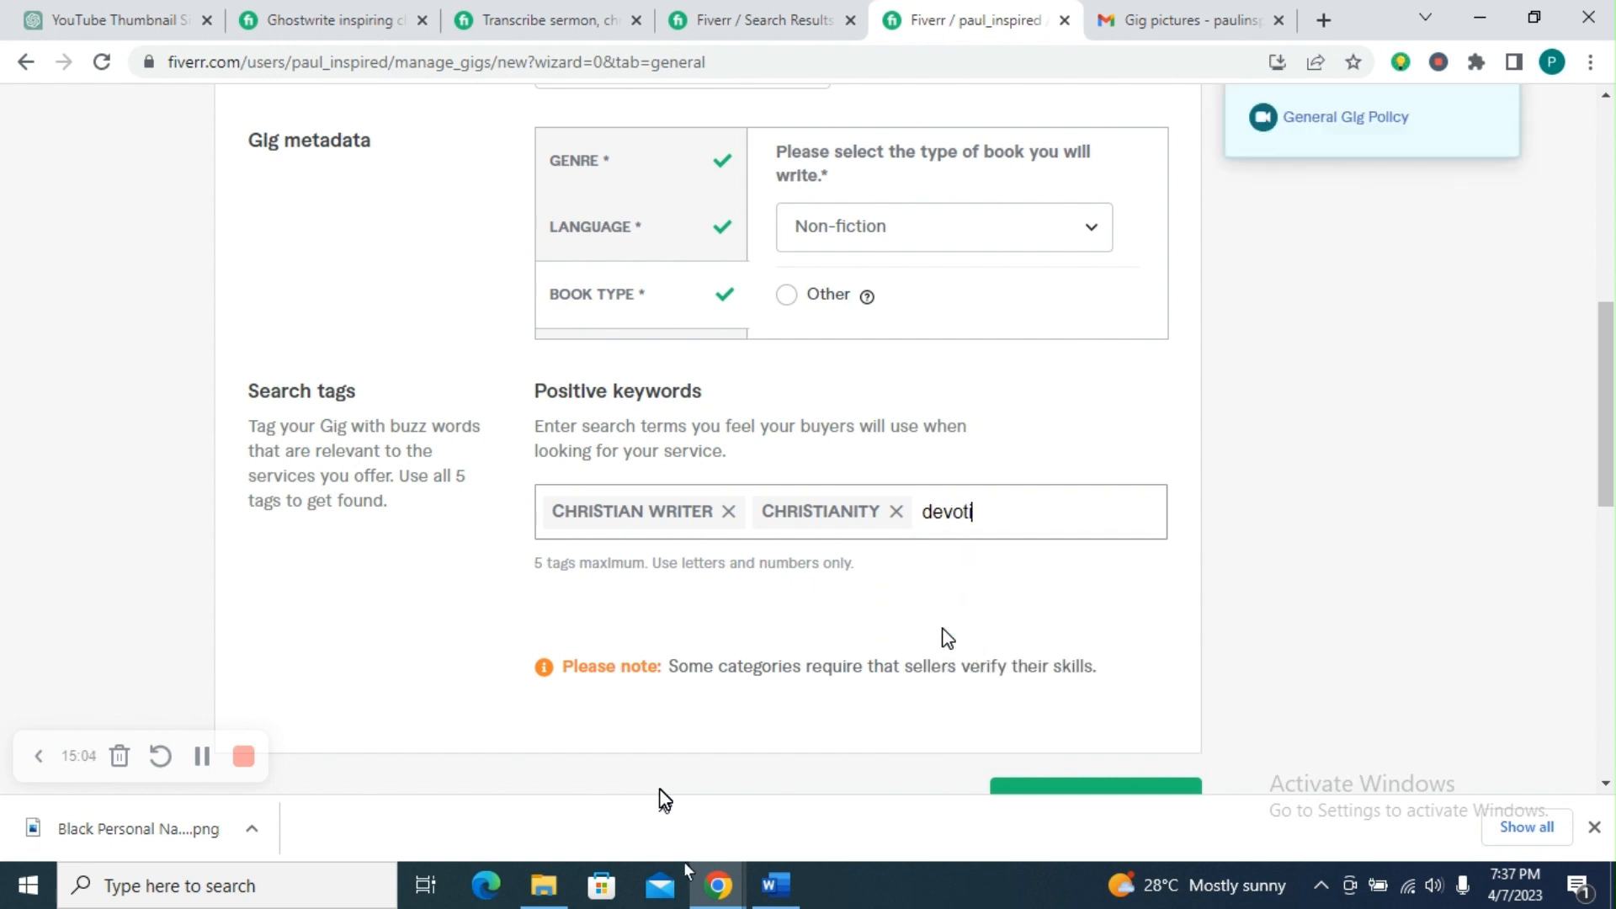
{"action": "type", "text": "ionals"}
{"action": "key", "text": "Return"}
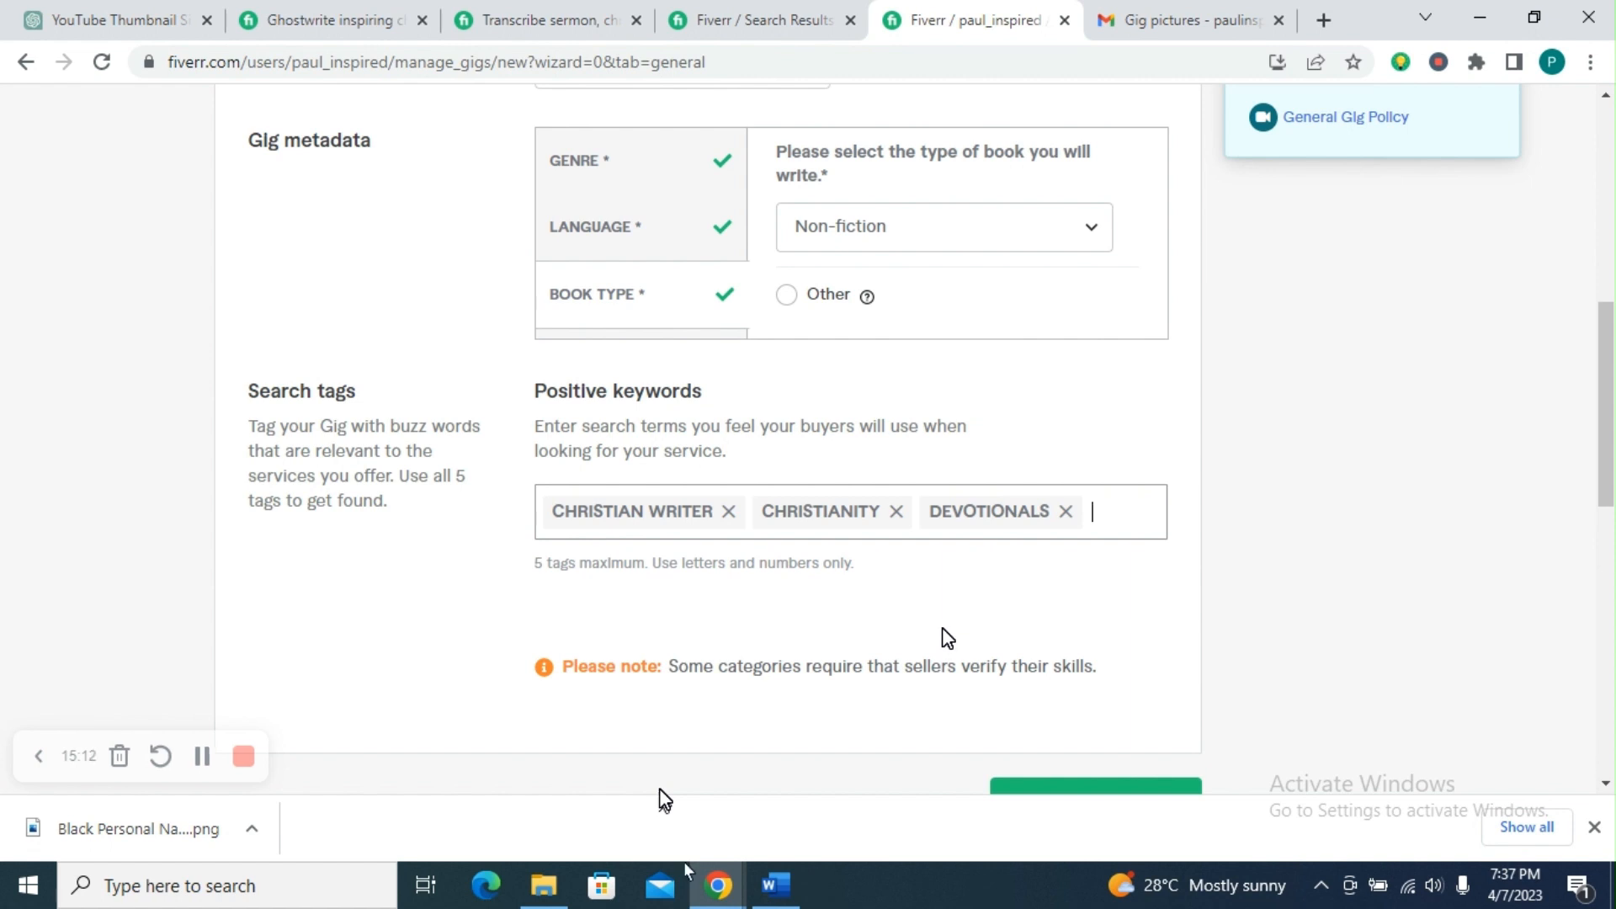
{"action": "type", "text": "chr"}
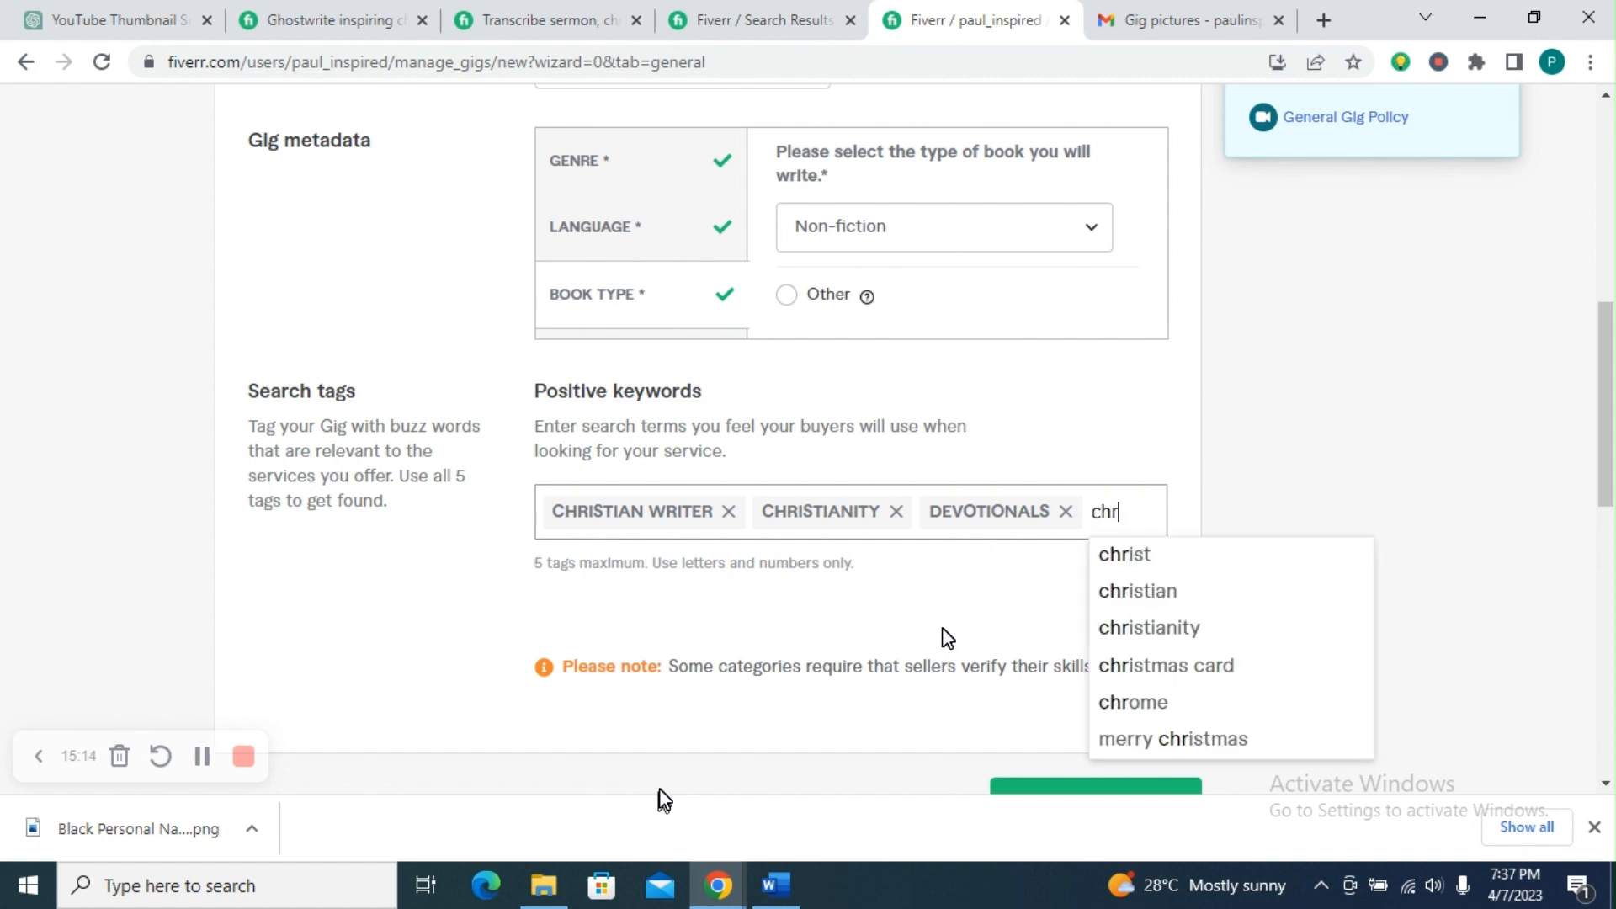
{"action": "type", "text": "isti"}
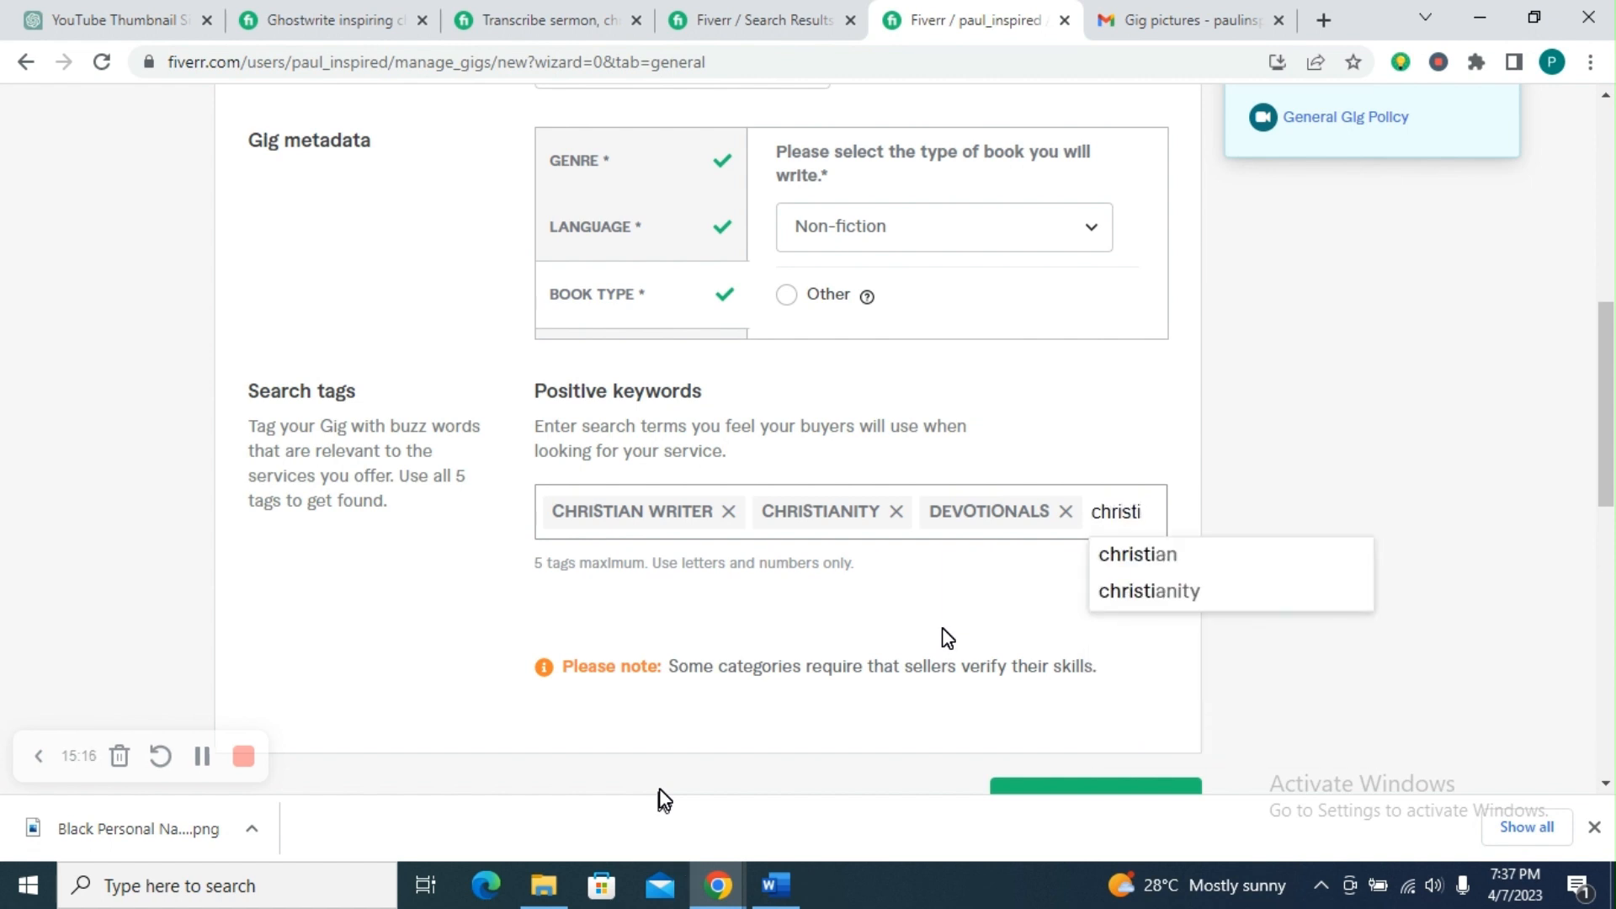
{"action": "type", "text": "an "}
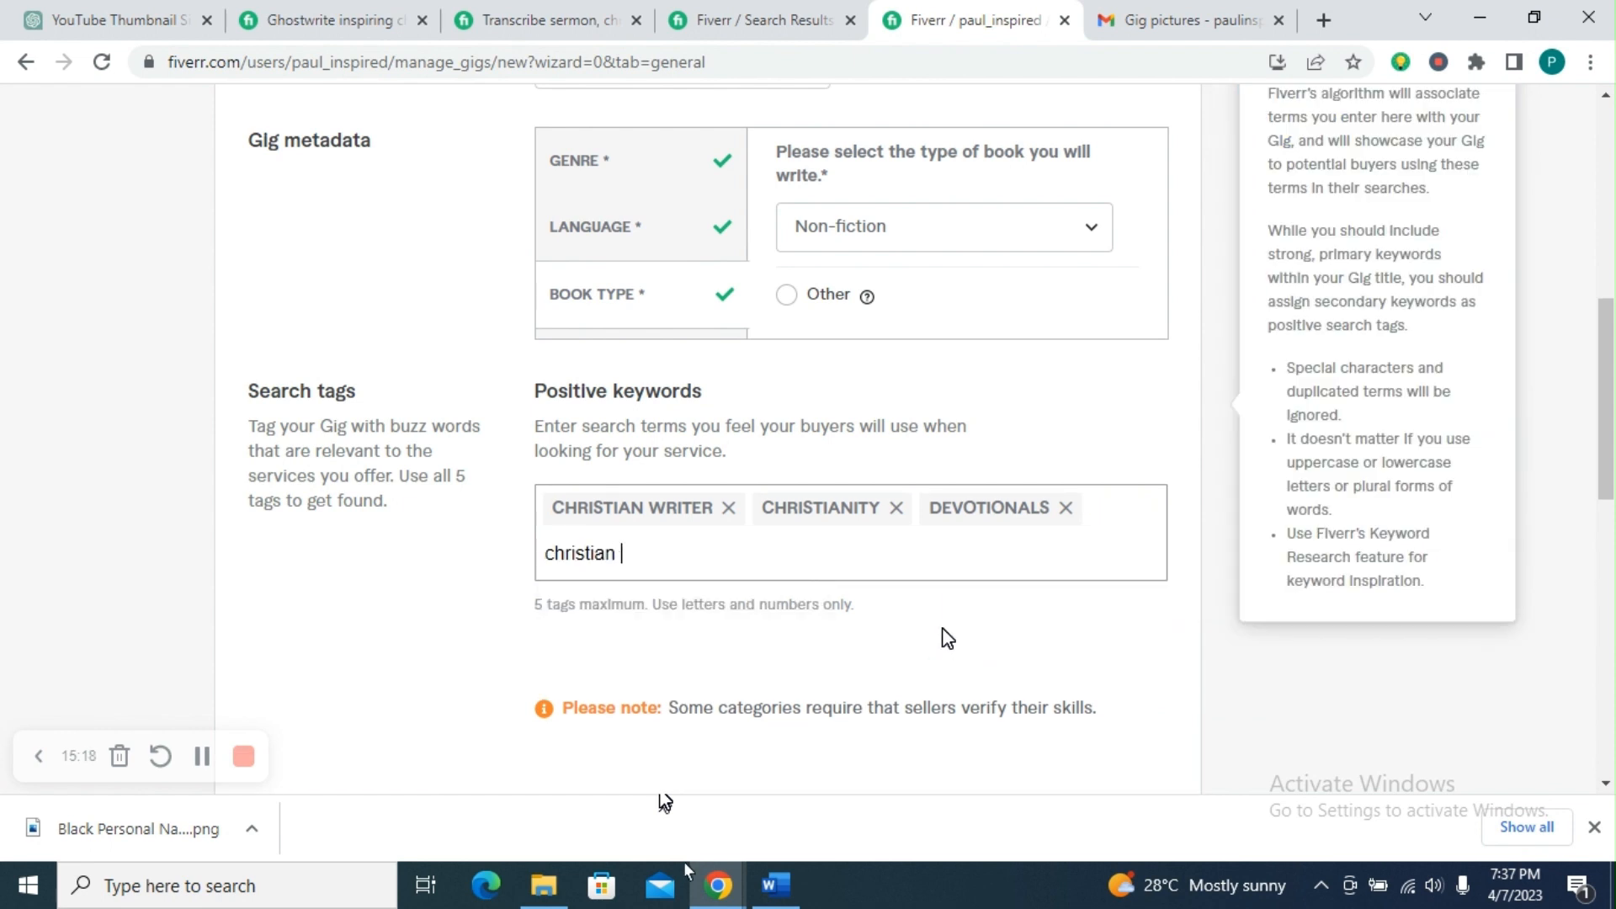
{"action": "type", "text": "ebook"}
{"action": "key", "text": "Return"}
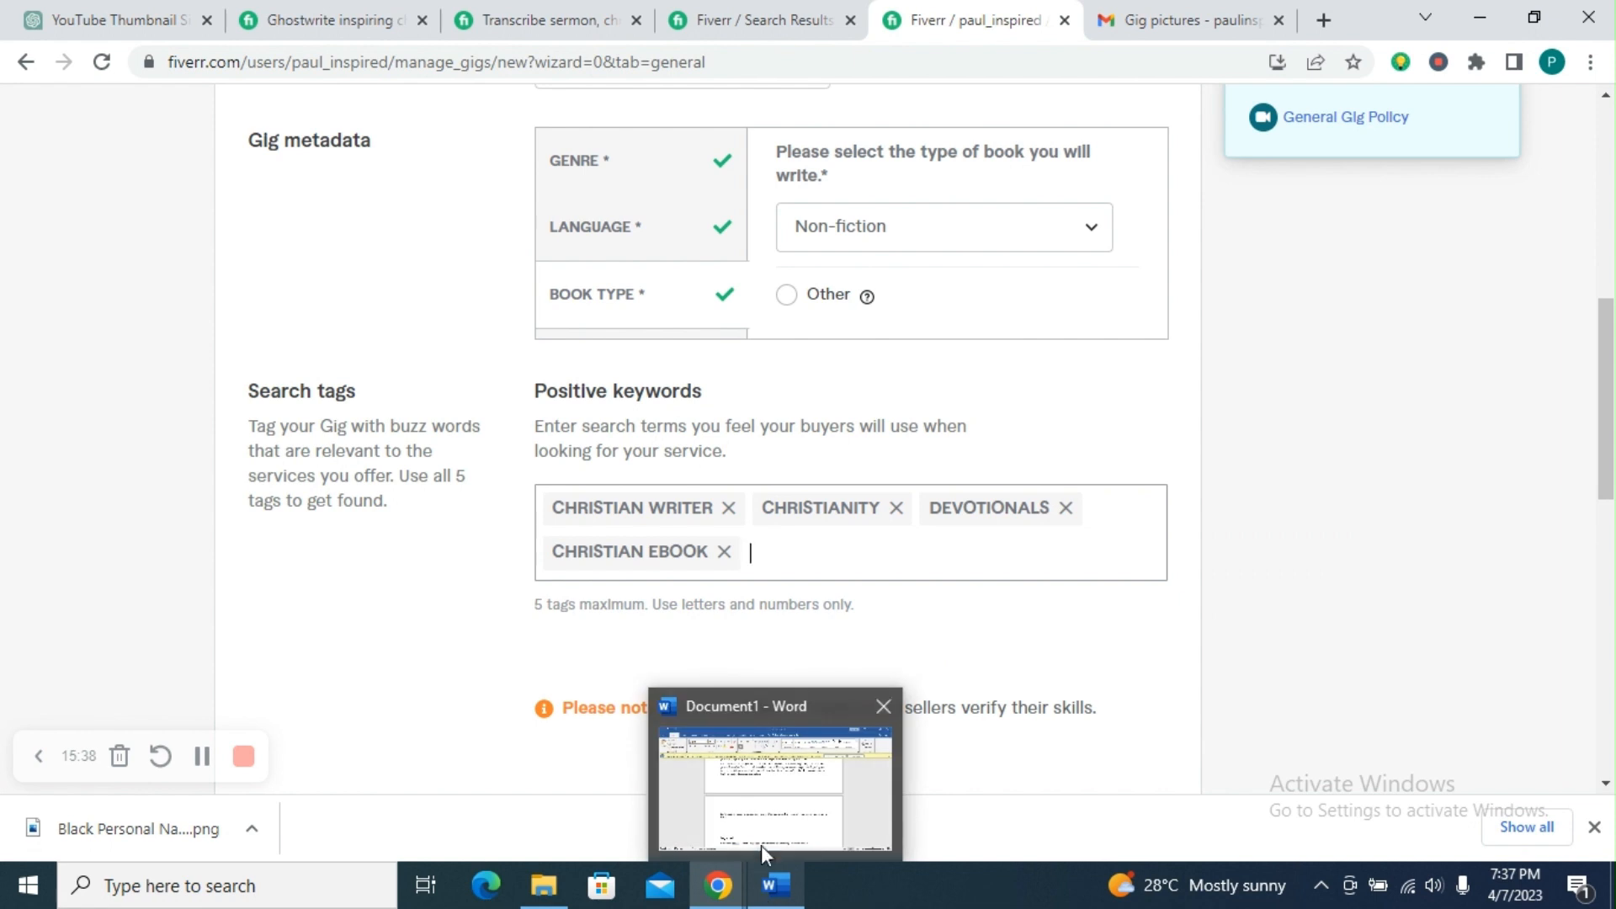
Step: After checking the Word notes, add GHOSTWRITING as a search tag
{"action": "left_click", "coordinate": [760, 845]}
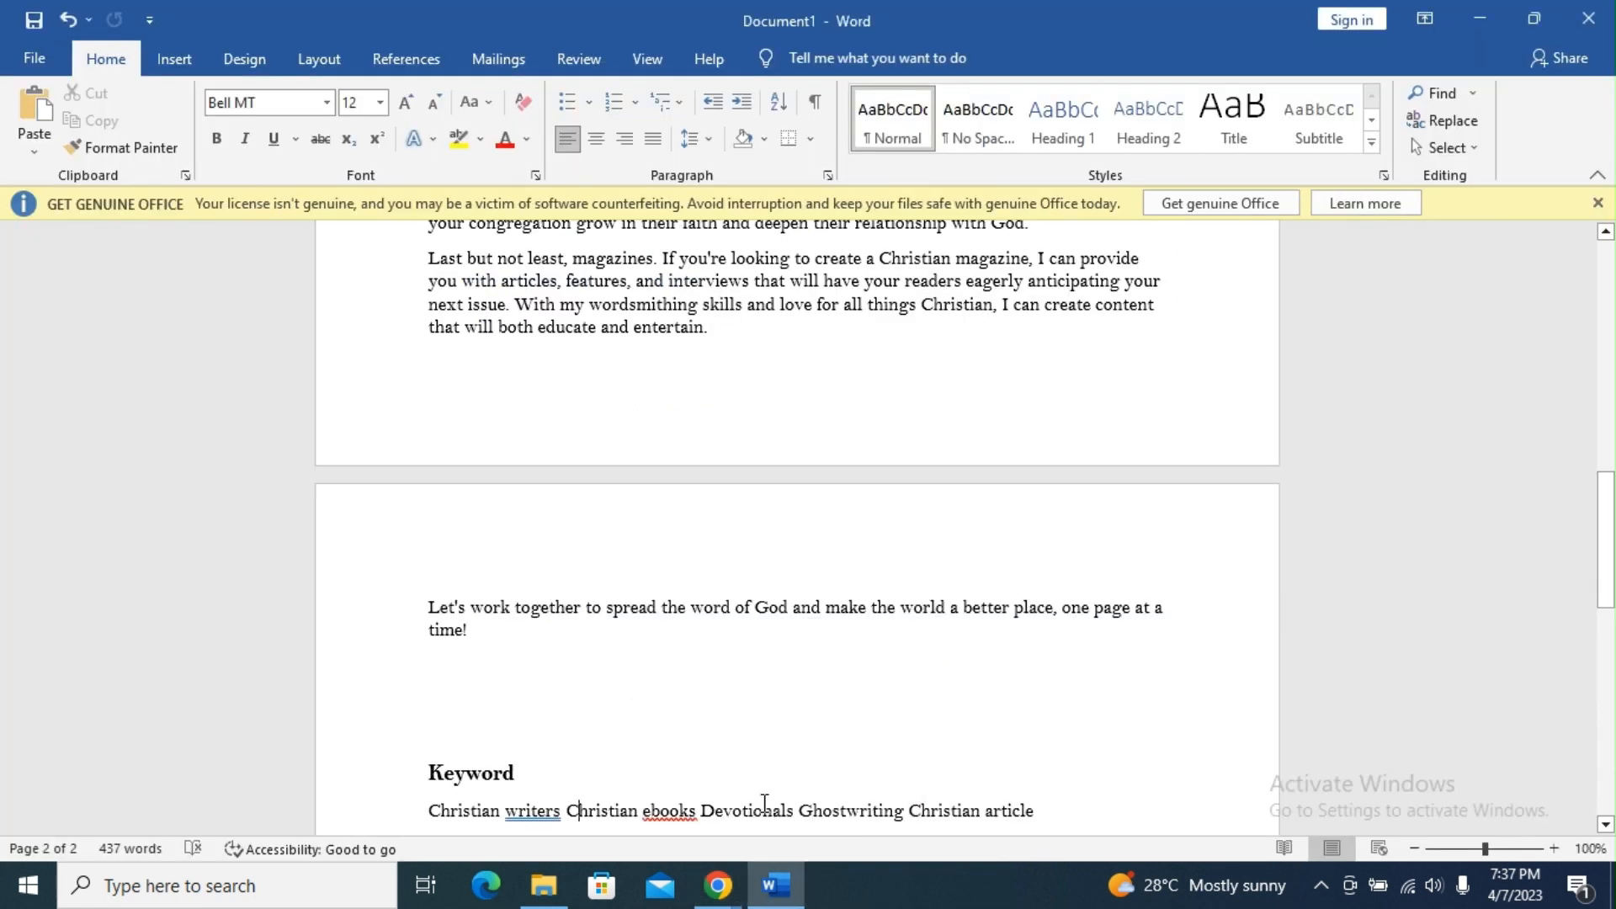
{"action": "mouse_move", "coordinate": [739, 890]}
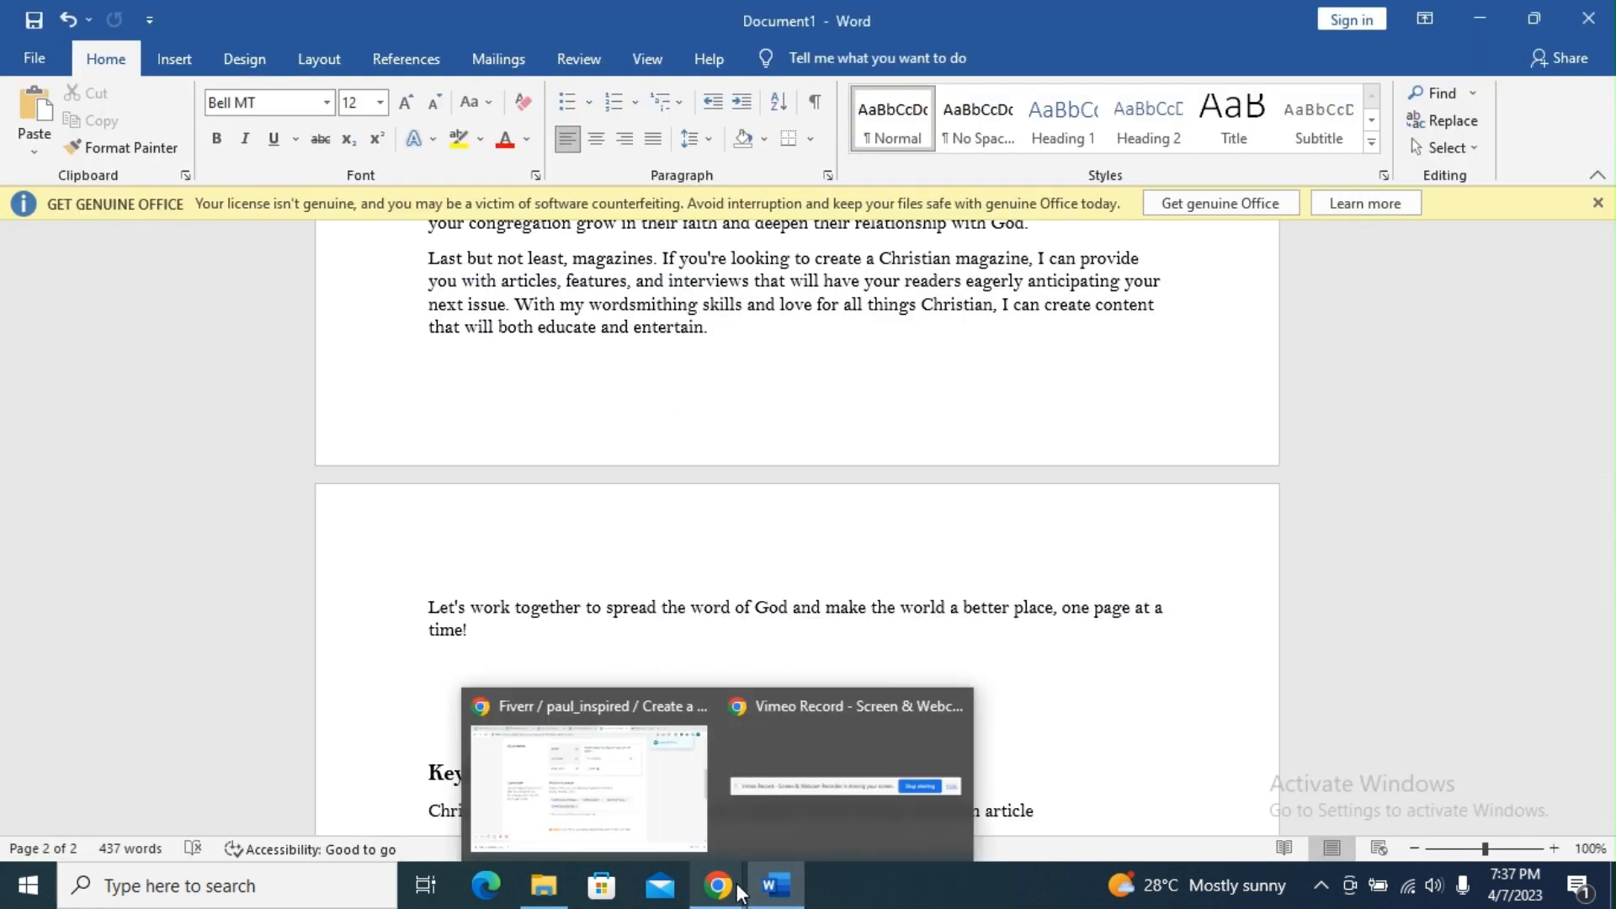
{"action": "left_click", "coordinate": [633, 831]}
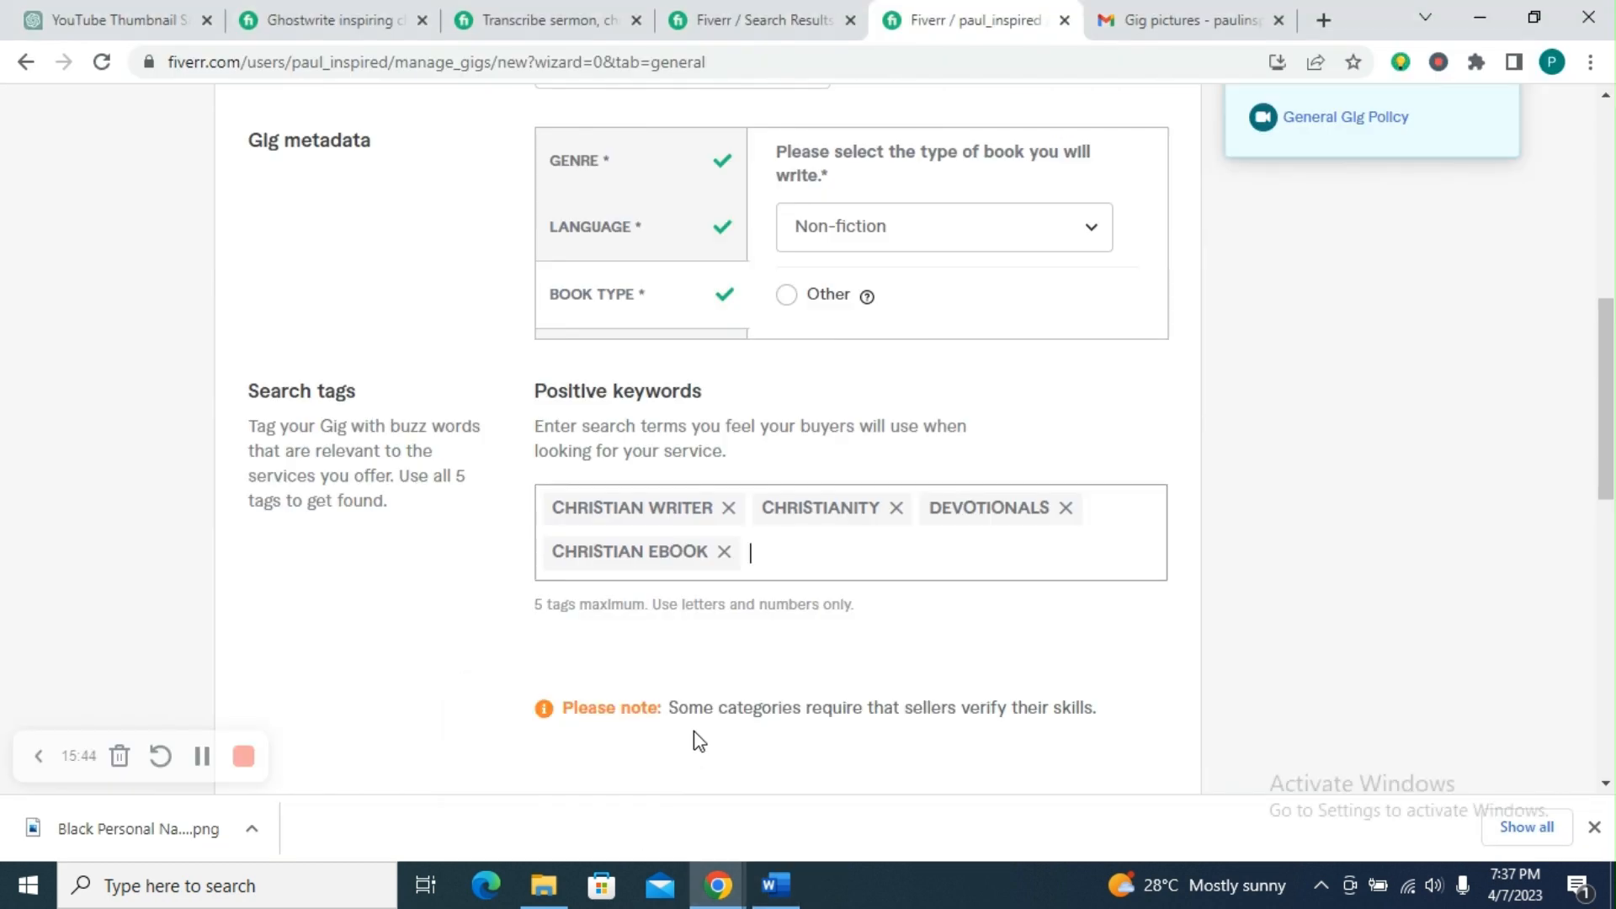
{"action": "type", "text": "g"}
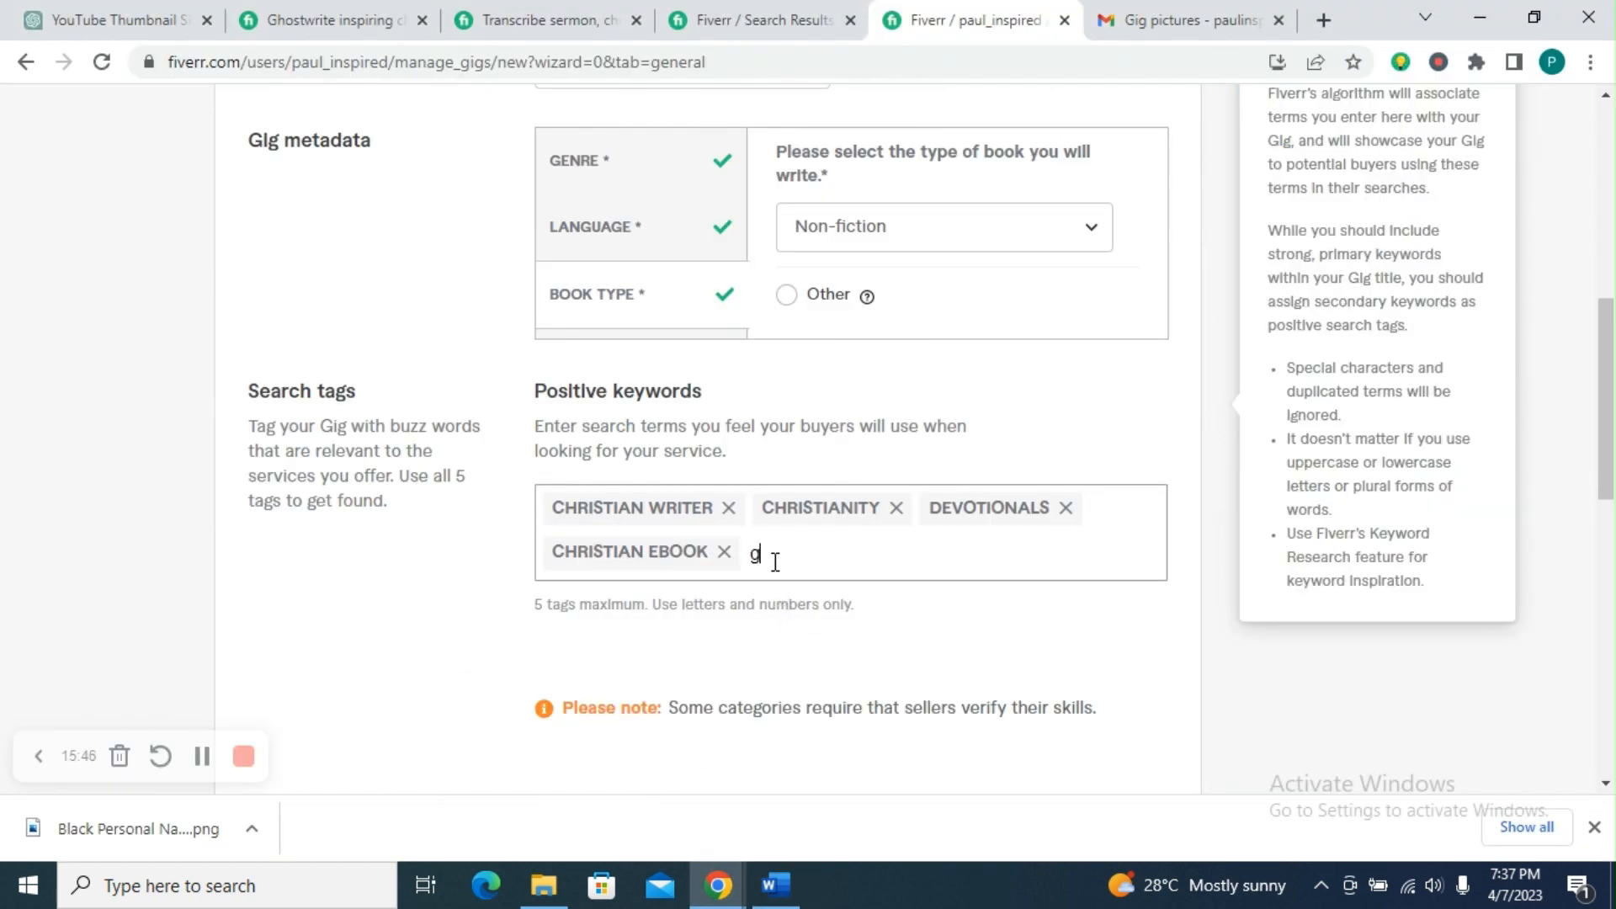
{"action": "type", "text": "host"}
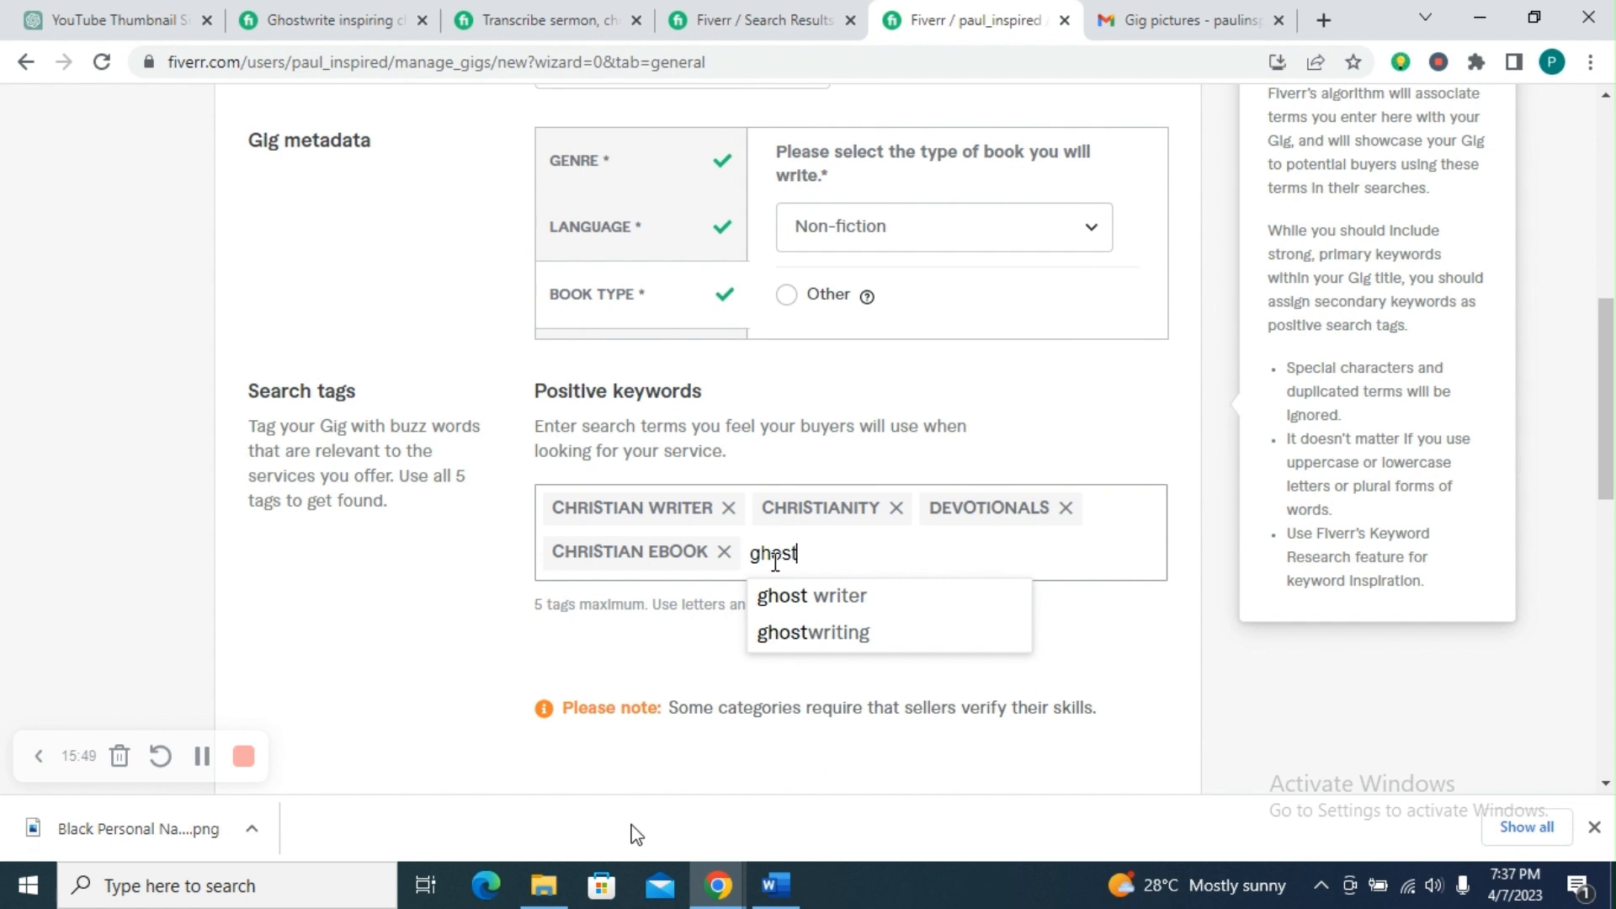
{"action": "left_click", "coordinate": [833, 636]}
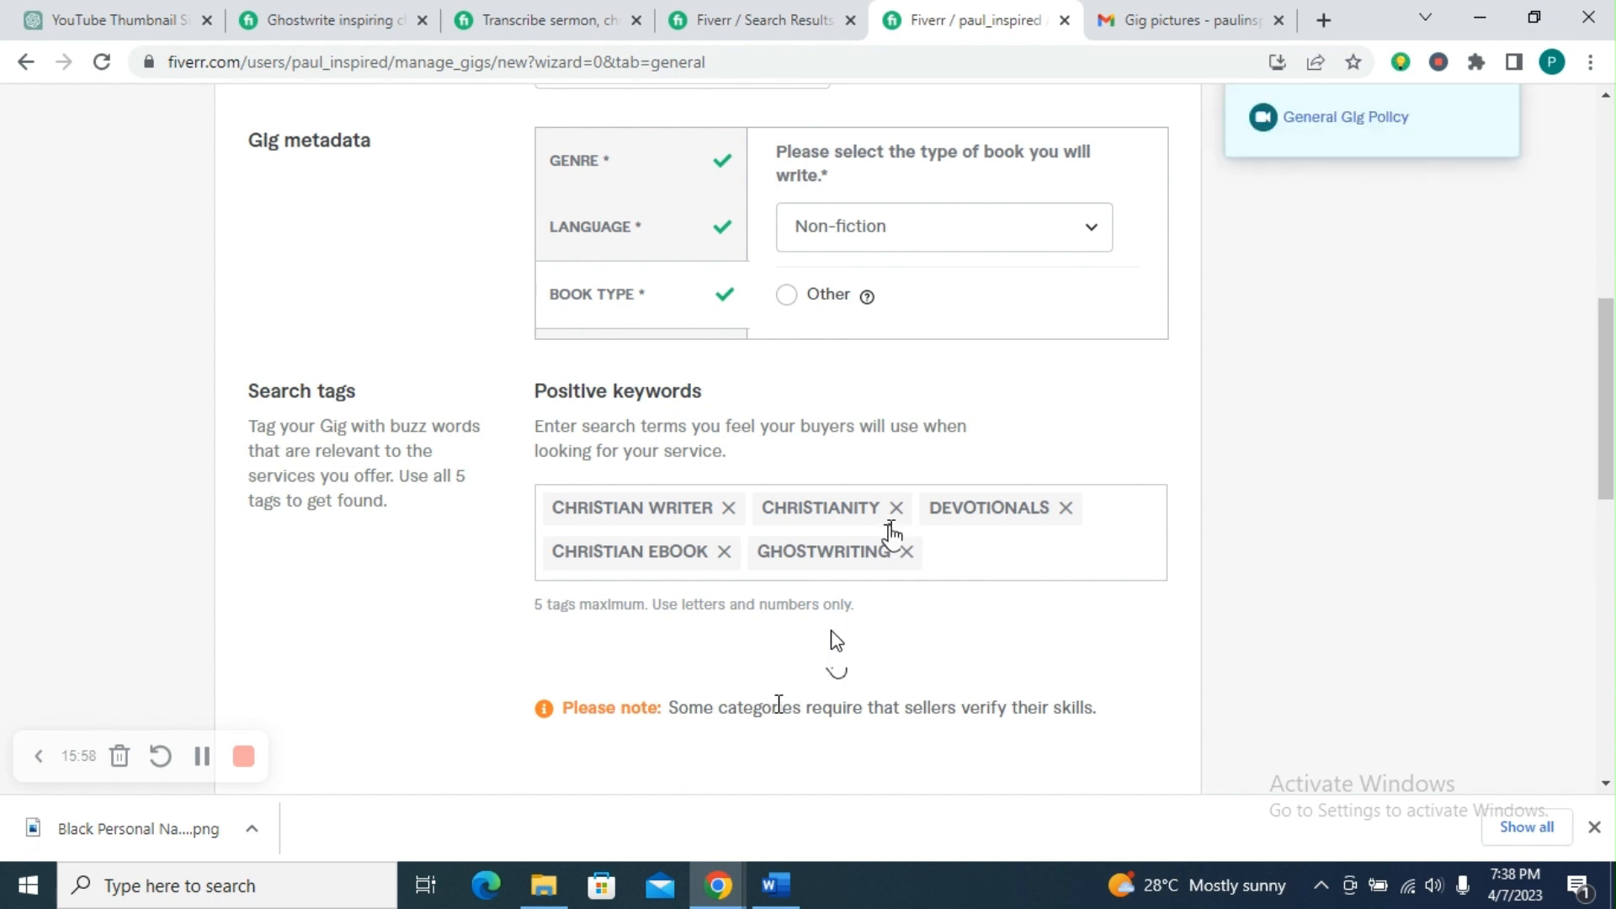
Step: Remove the CHRISTIANITY tag and add CHRISTIAN ARTICLES in its place
{"action": "scroll", "coordinate": [779, 703], "scroll_direction": "down", "scroll_amount": 6}
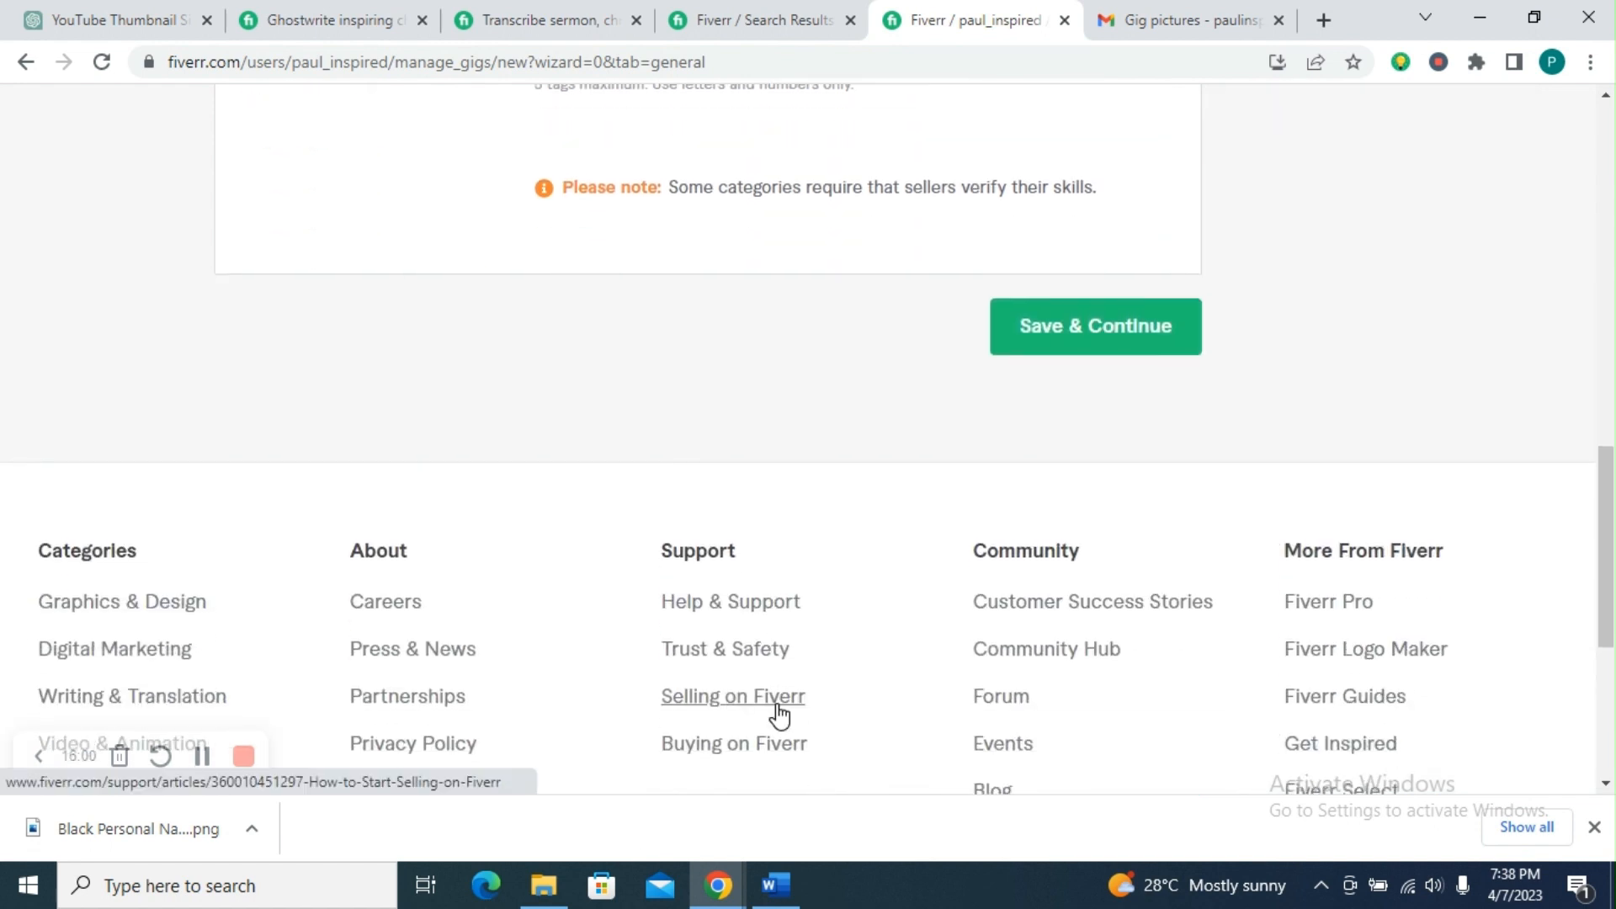
{"action": "scroll", "coordinate": [779, 714], "scroll_direction": "up", "scroll_amount": 5}
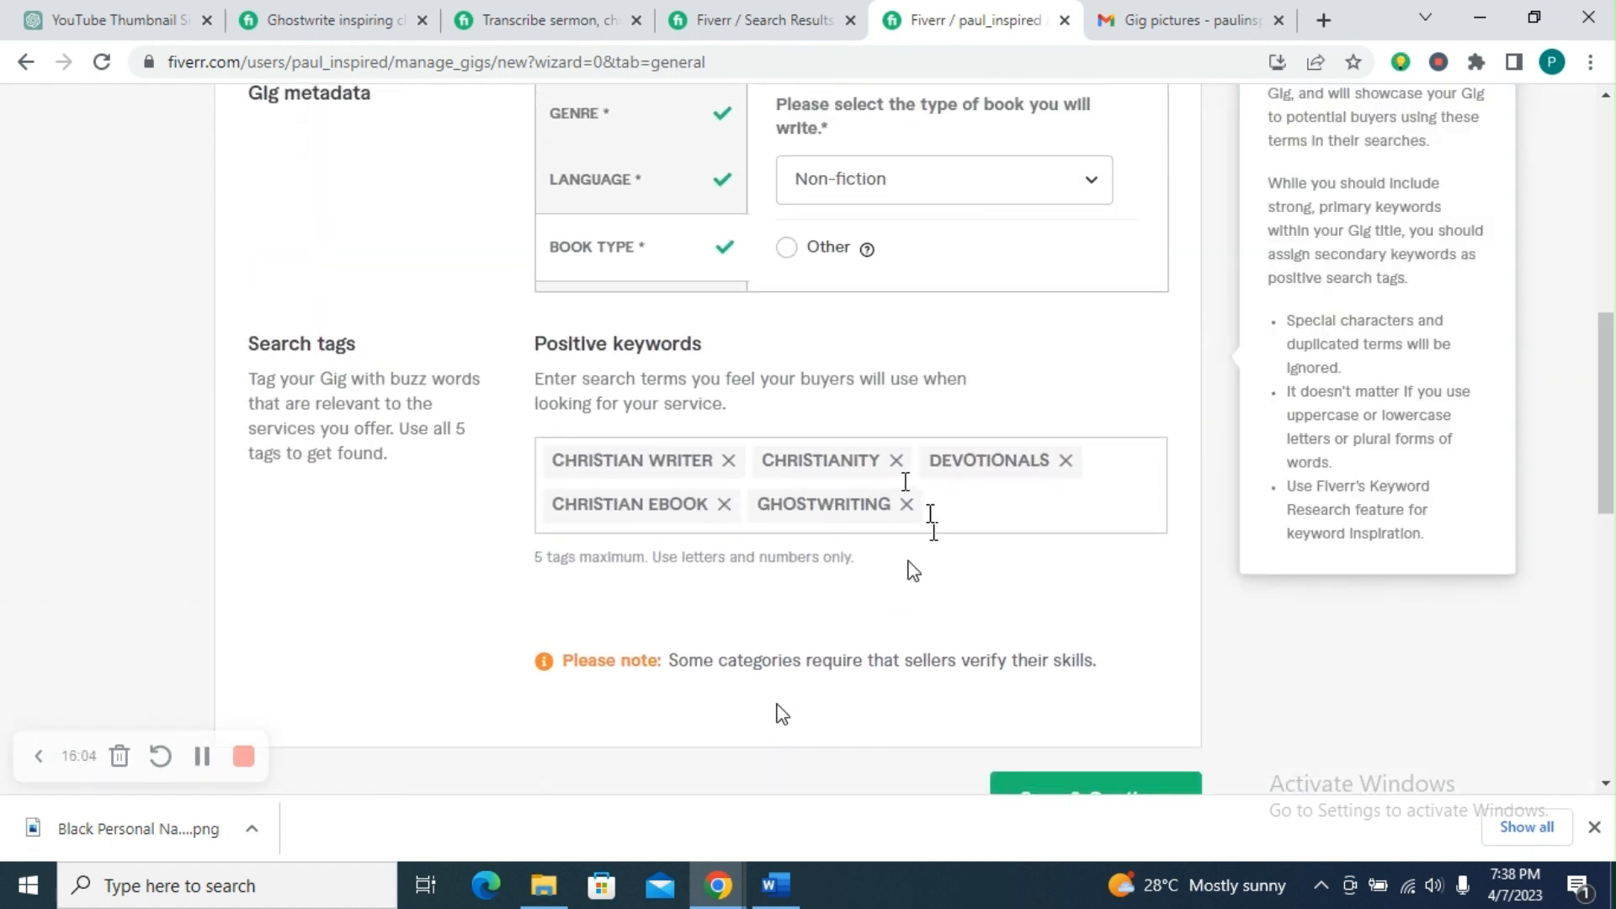
{"action": "left_click", "coordinate": [897, 465]}
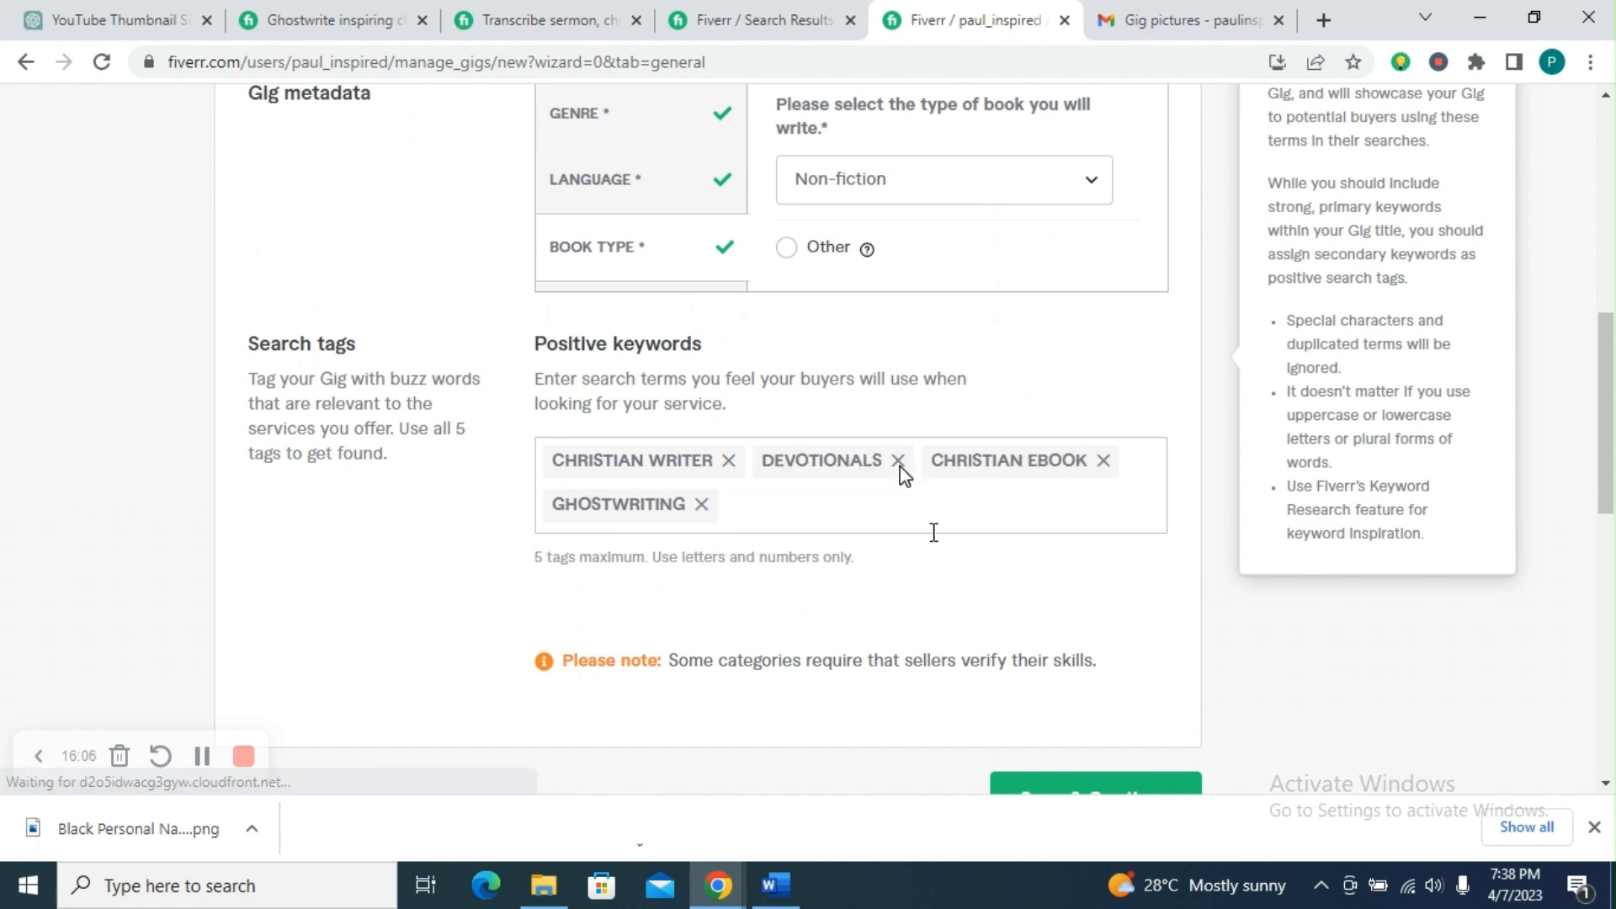
{"action": "left_click", "coordinate": [850, 505]}
{"action": "type", "text": "c"}
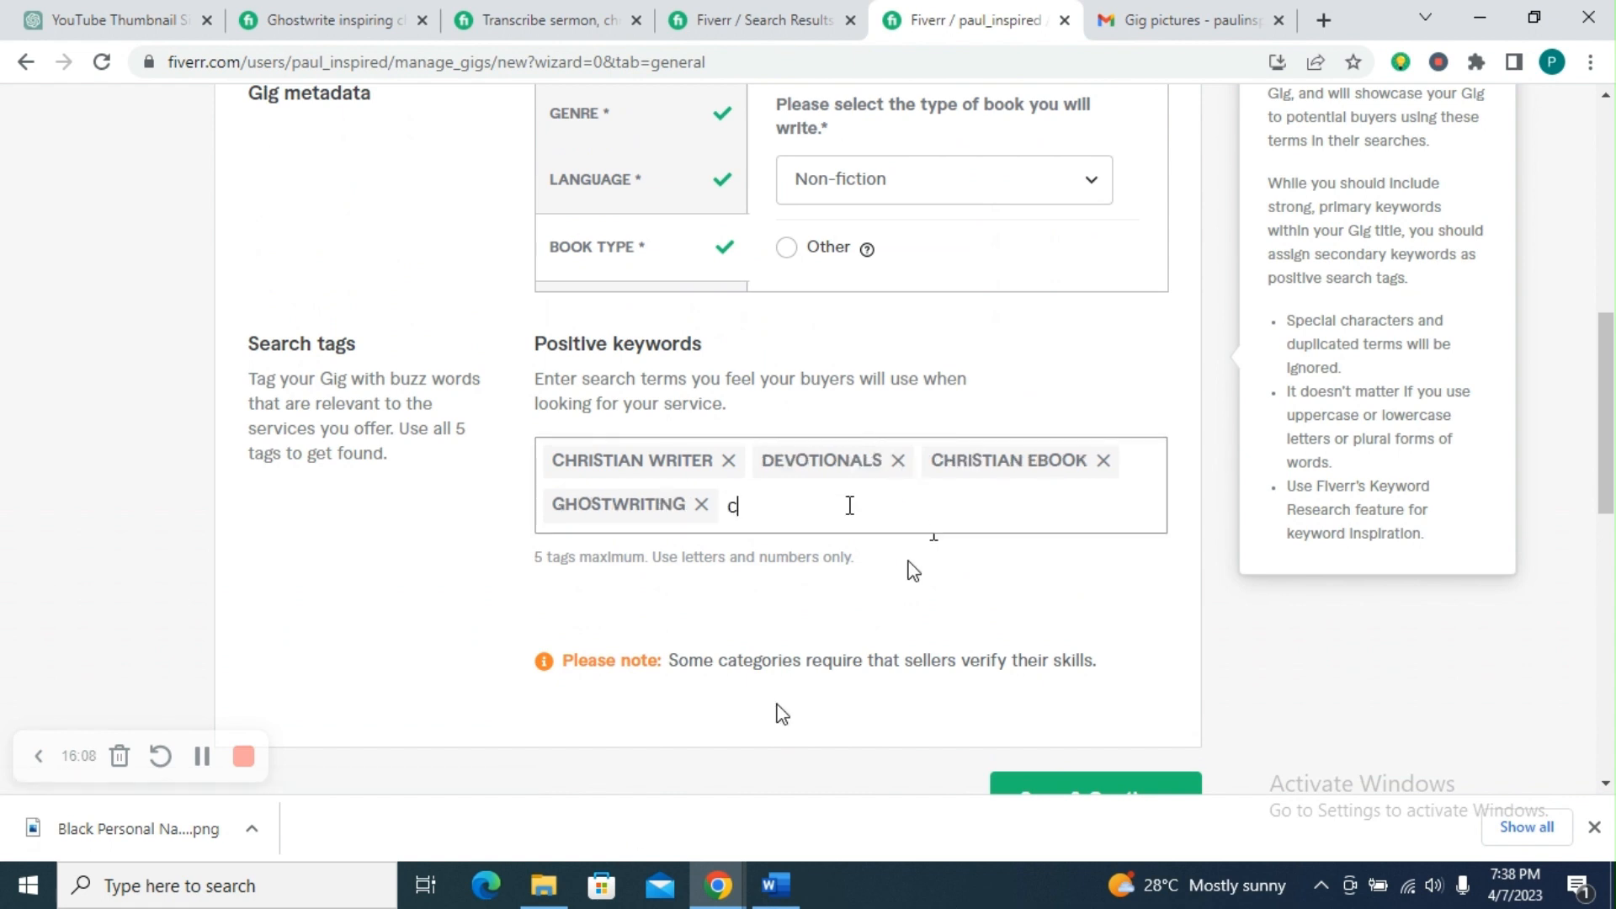
{"action": "type", "text": "hrist"}
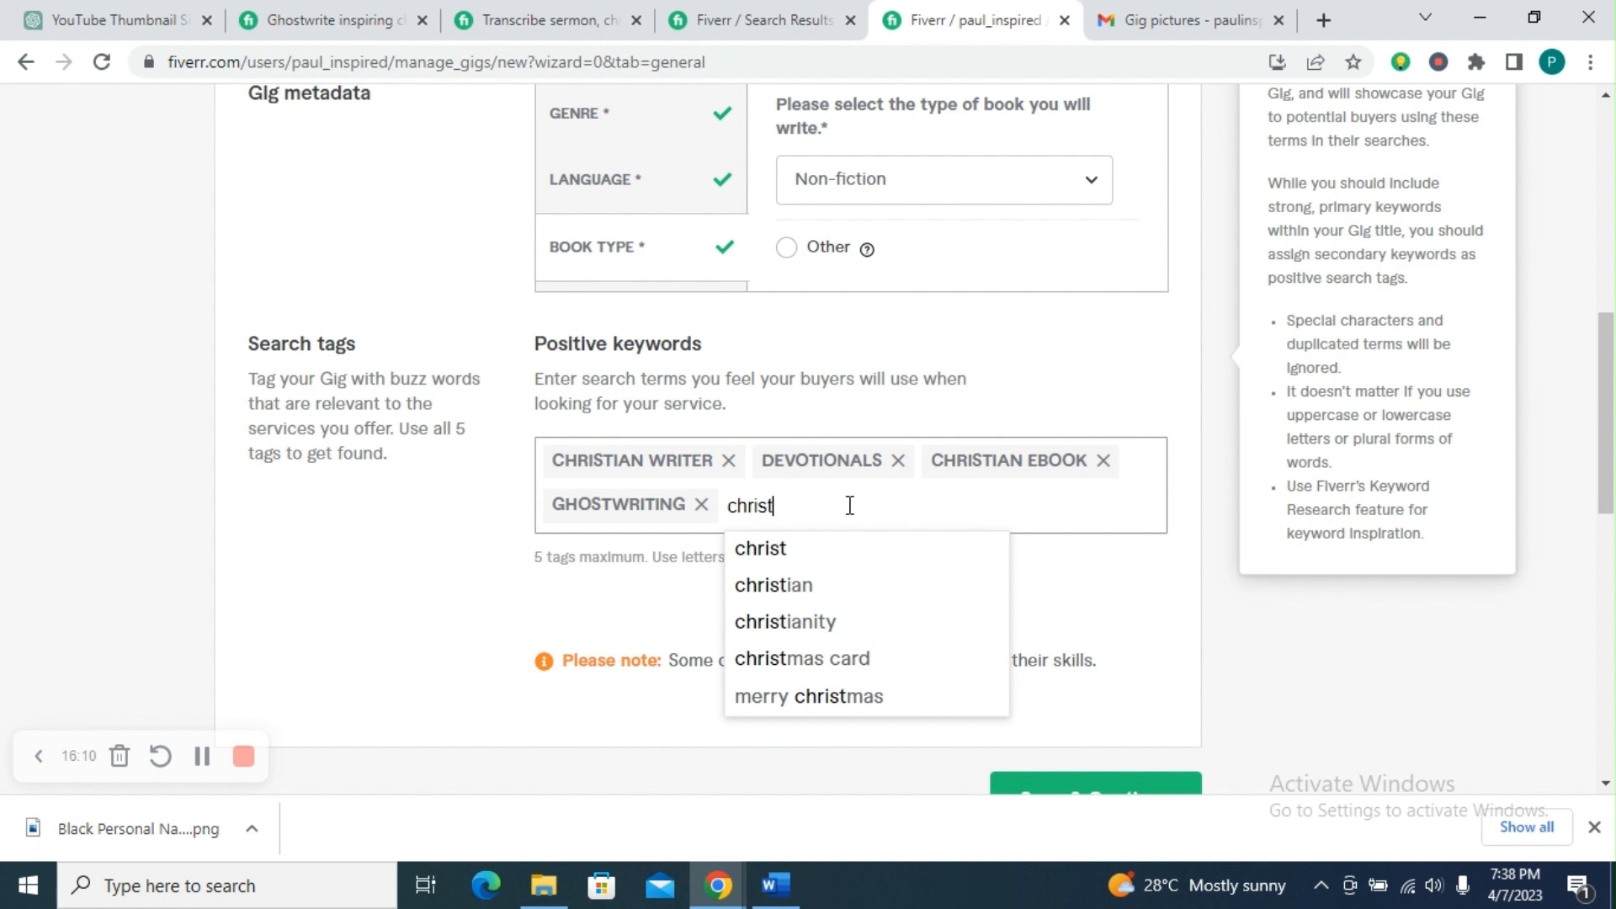
{"action": "type", "text": "ian arti"}
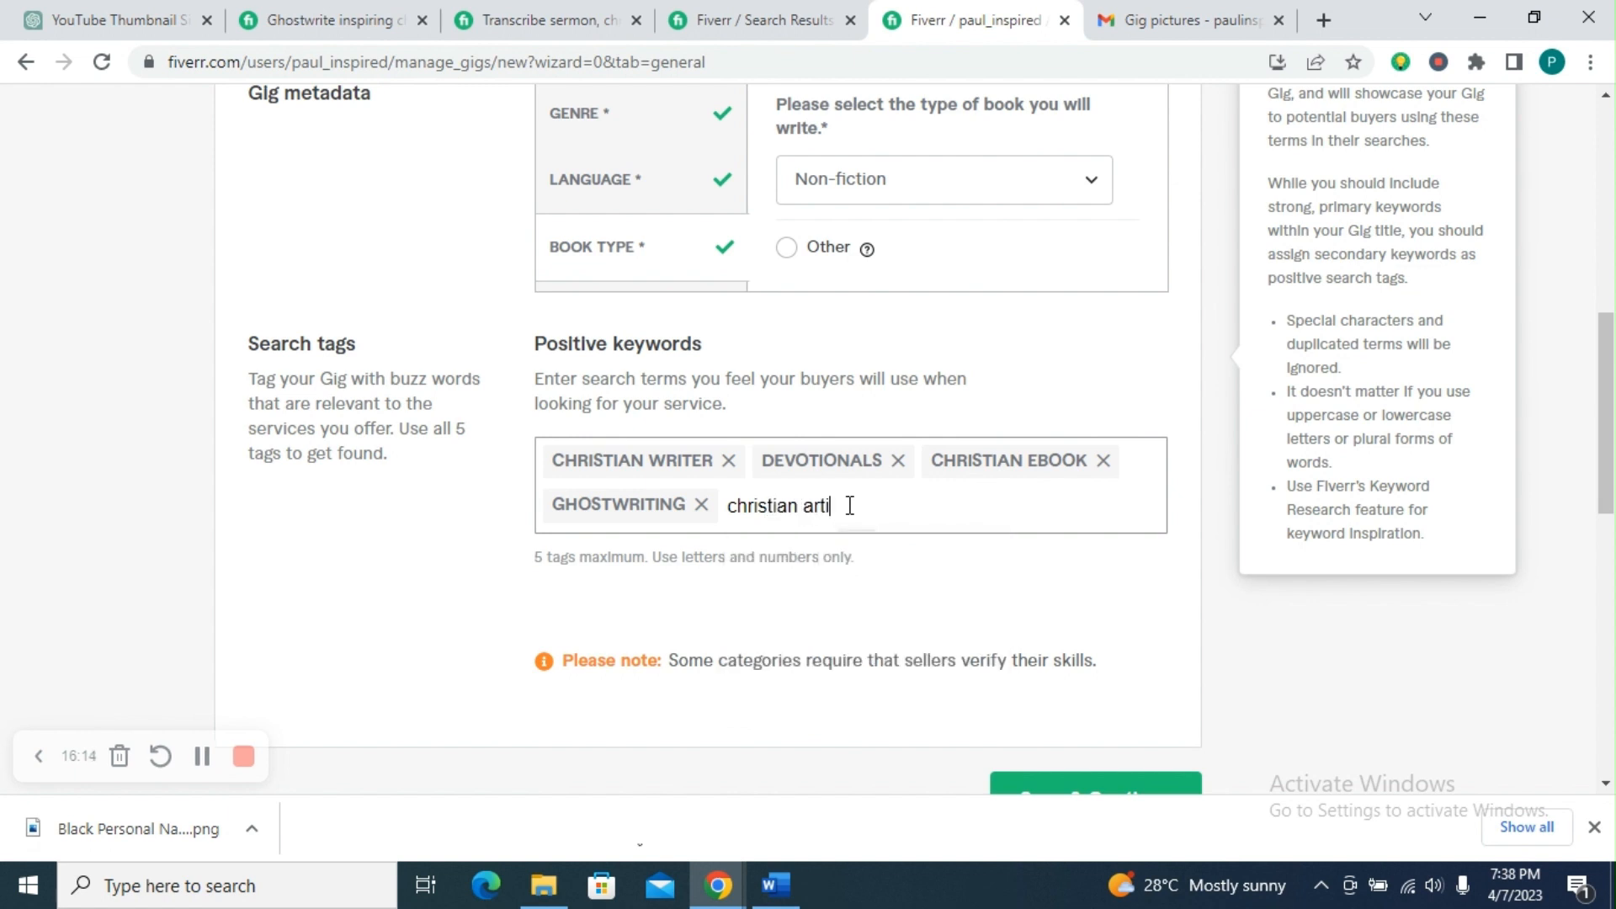
{"action": "type", "text": "cles"}
{"action": "key", "text": "Return"}
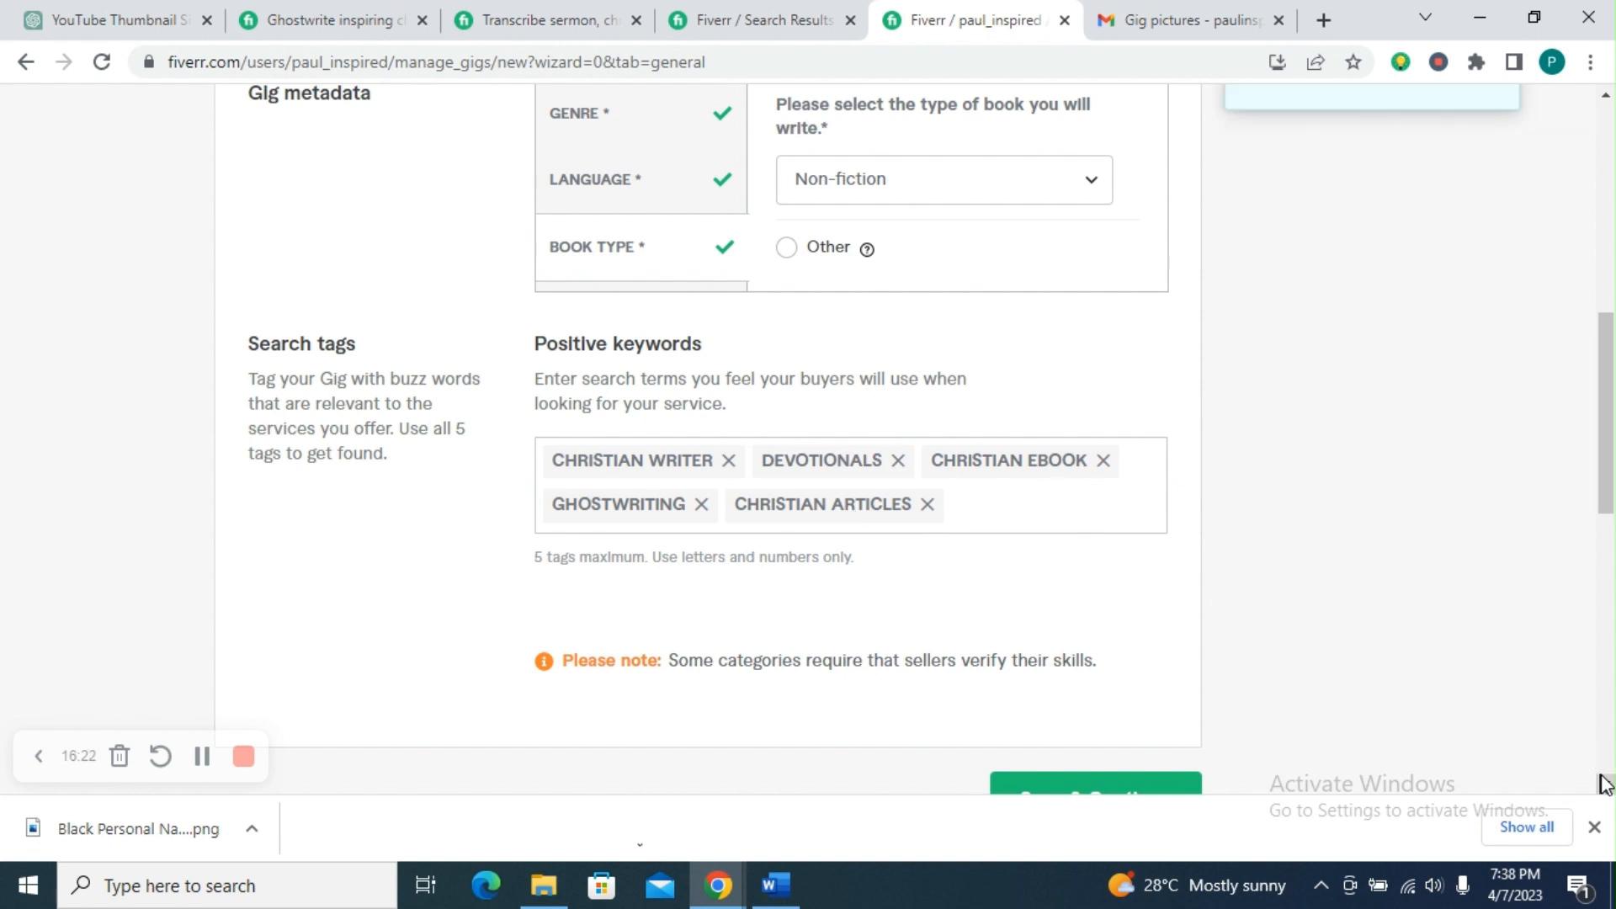
{"action": "scroll", "coordinate": [1601, 783], "scroll_direction": "down", "scroll_amount": 2}
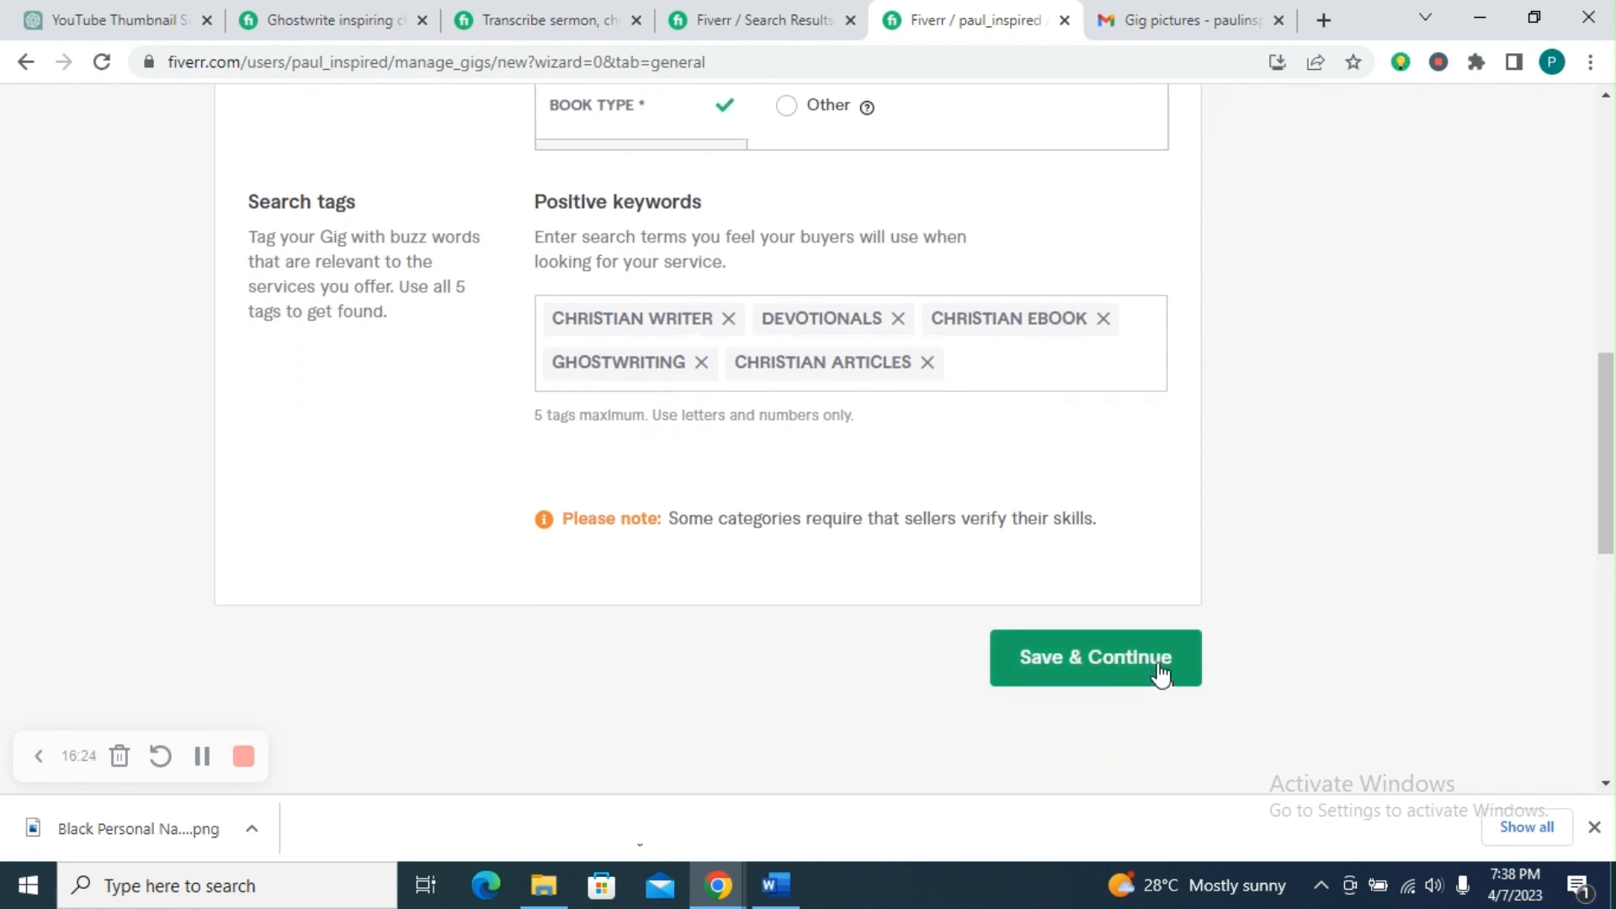
Step: Save the gig overview and enable Basic, Standard and Premium packages on the Pricing page
{"action": "left_click", "coordinate": [1161, 674]}
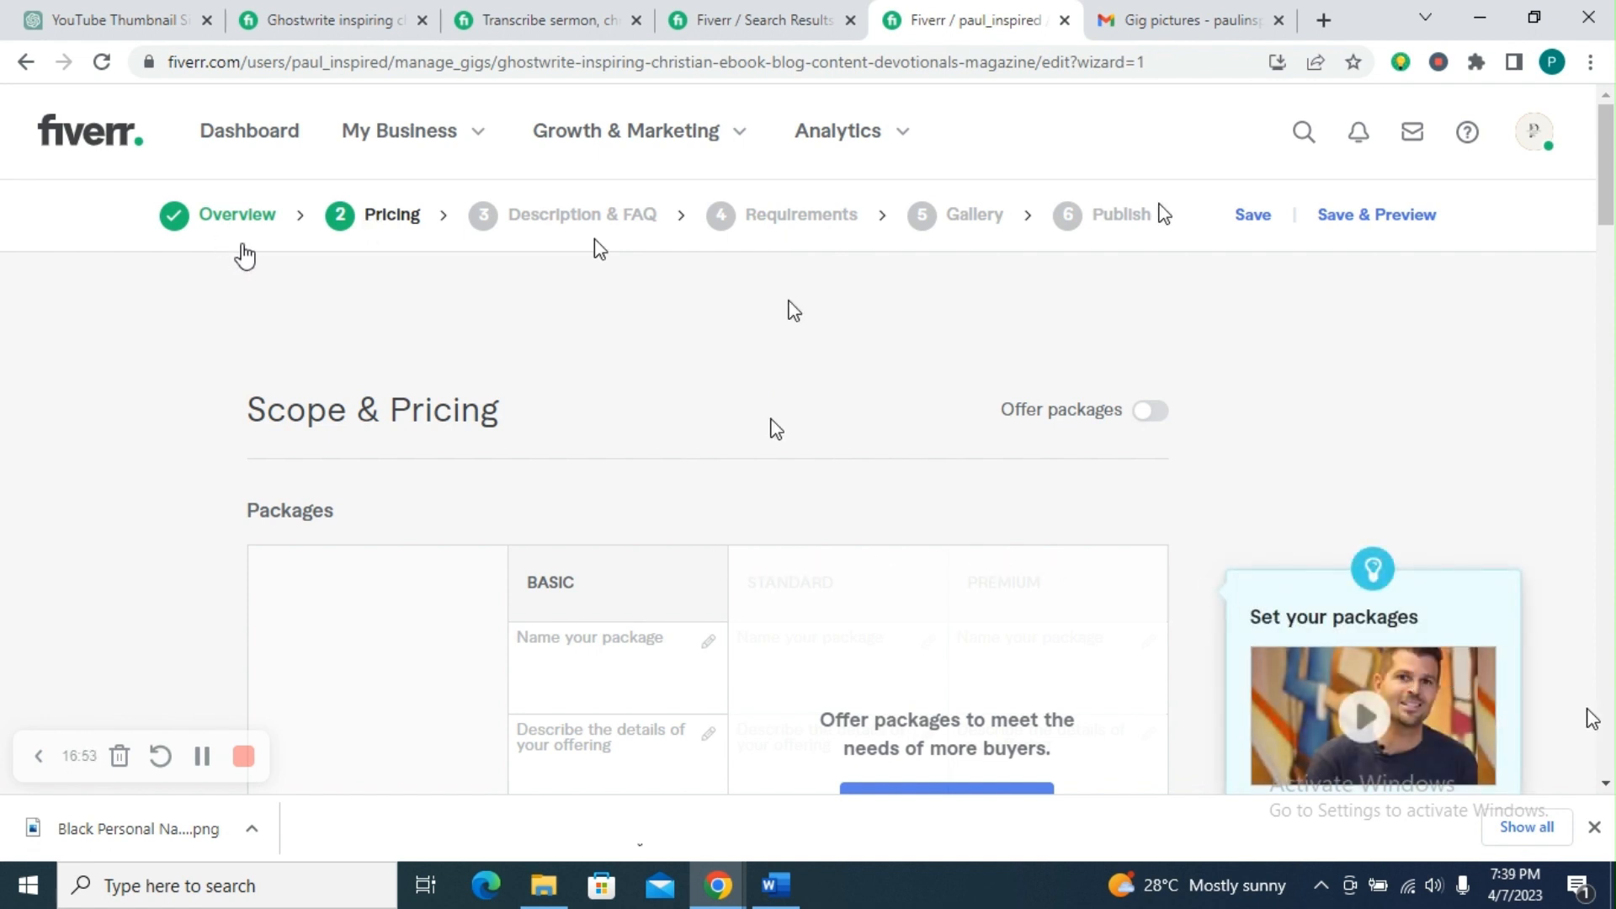
{"action": "left_click", "coordinate": [1605, 782]}
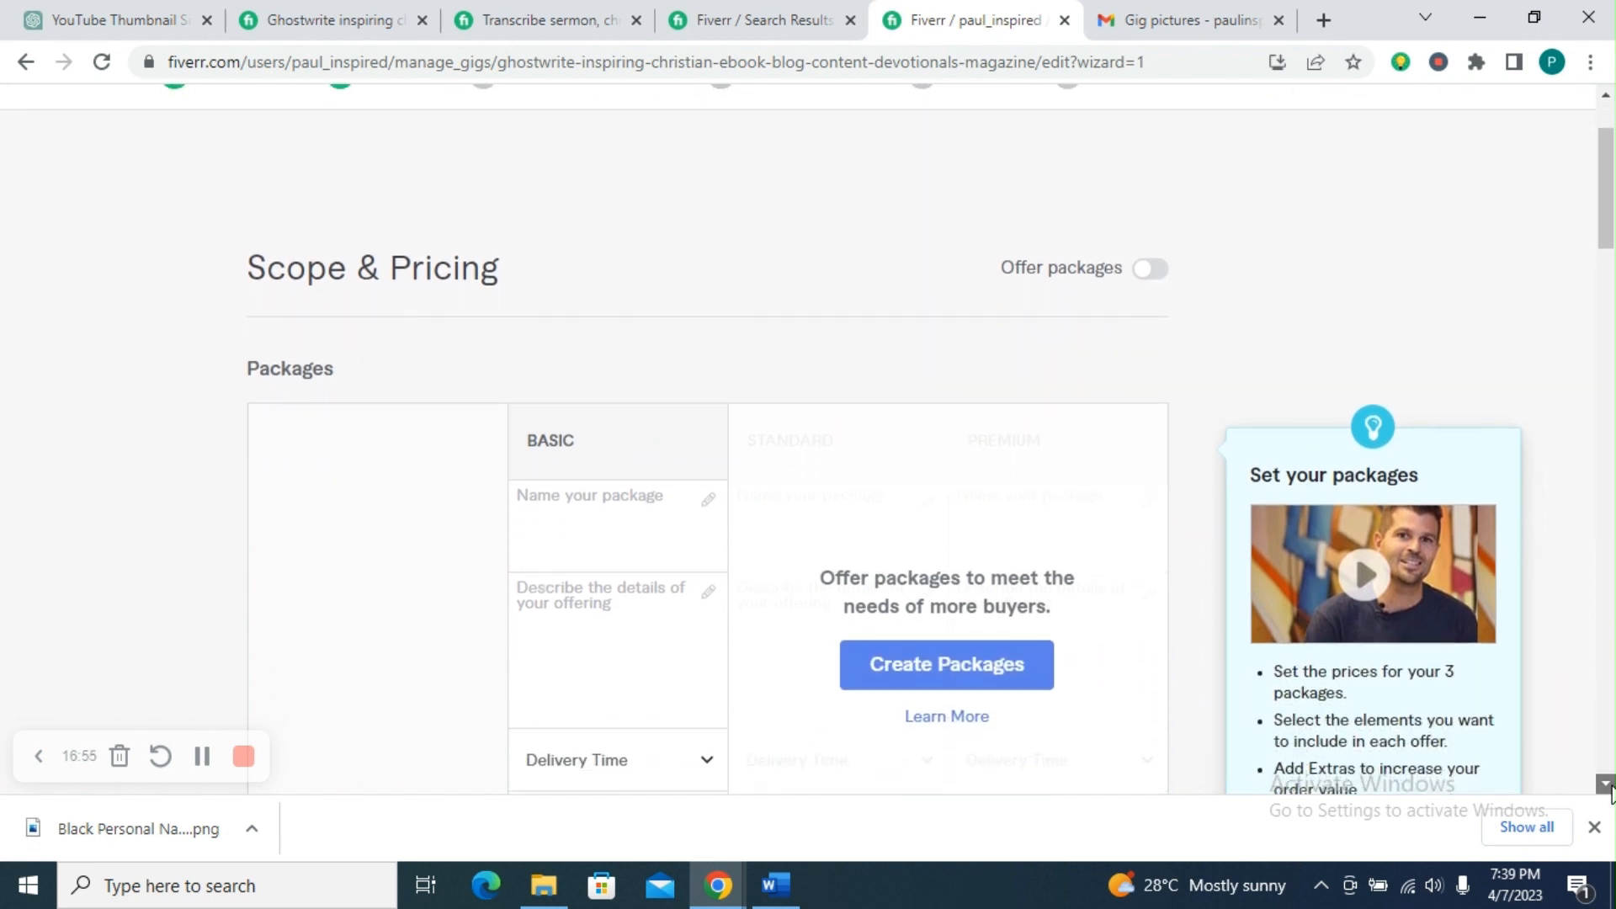
{"action": "left_click", "coordinate": [976, 627]}
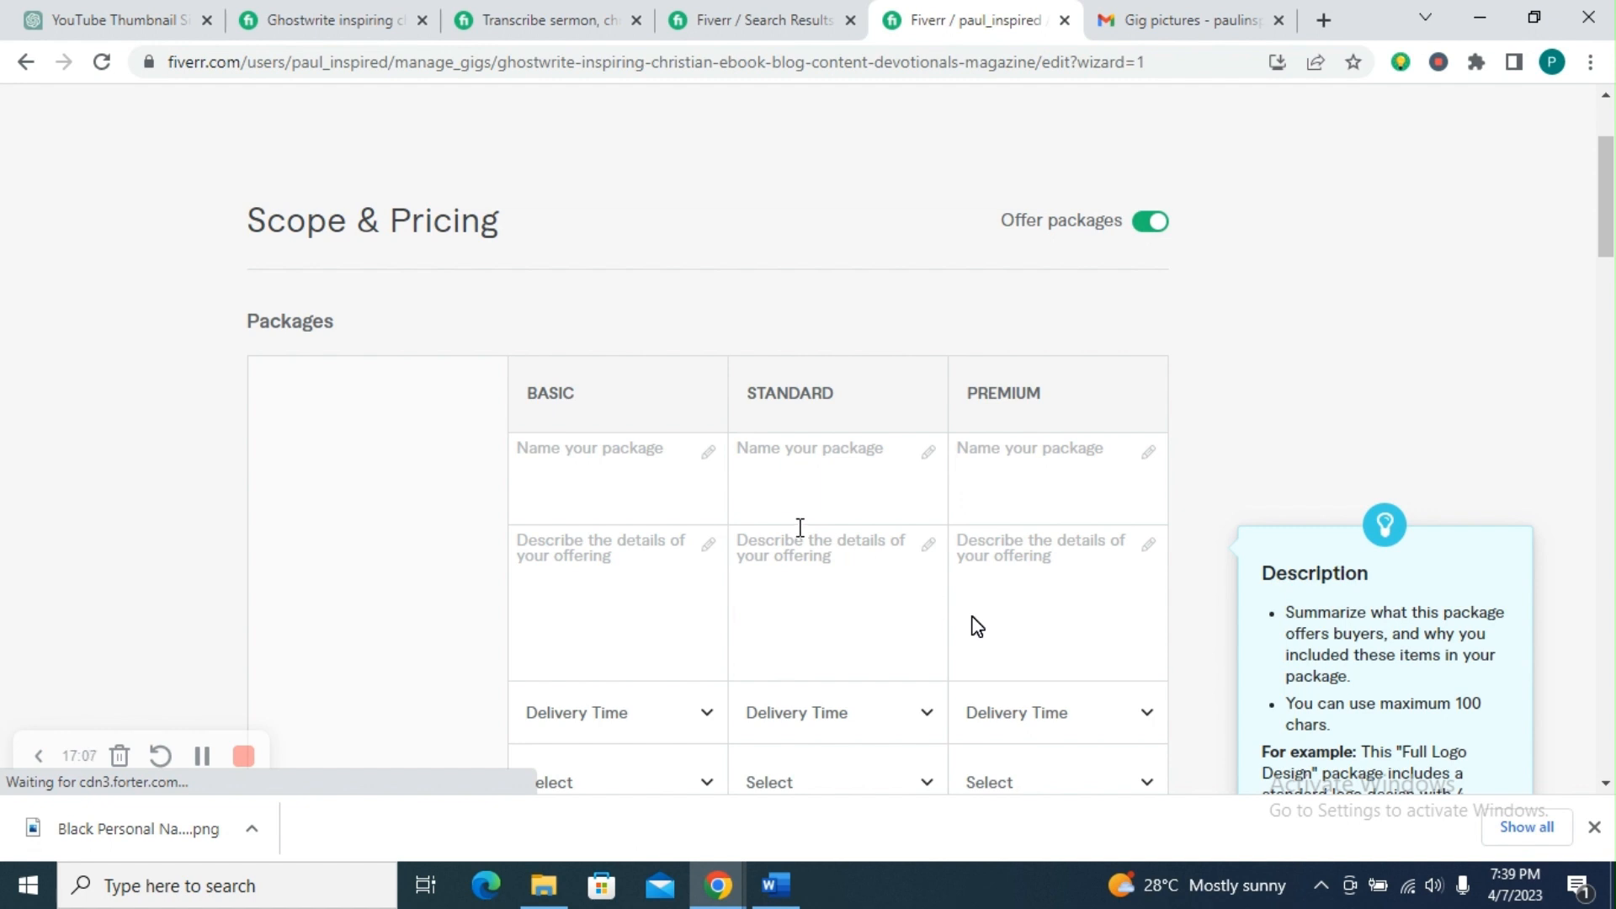
Step: Browse the competitor's ghostwriting gig and a sermon transcription gig for package reference
{"action": "left_click", "coordinate": [334, 34]}
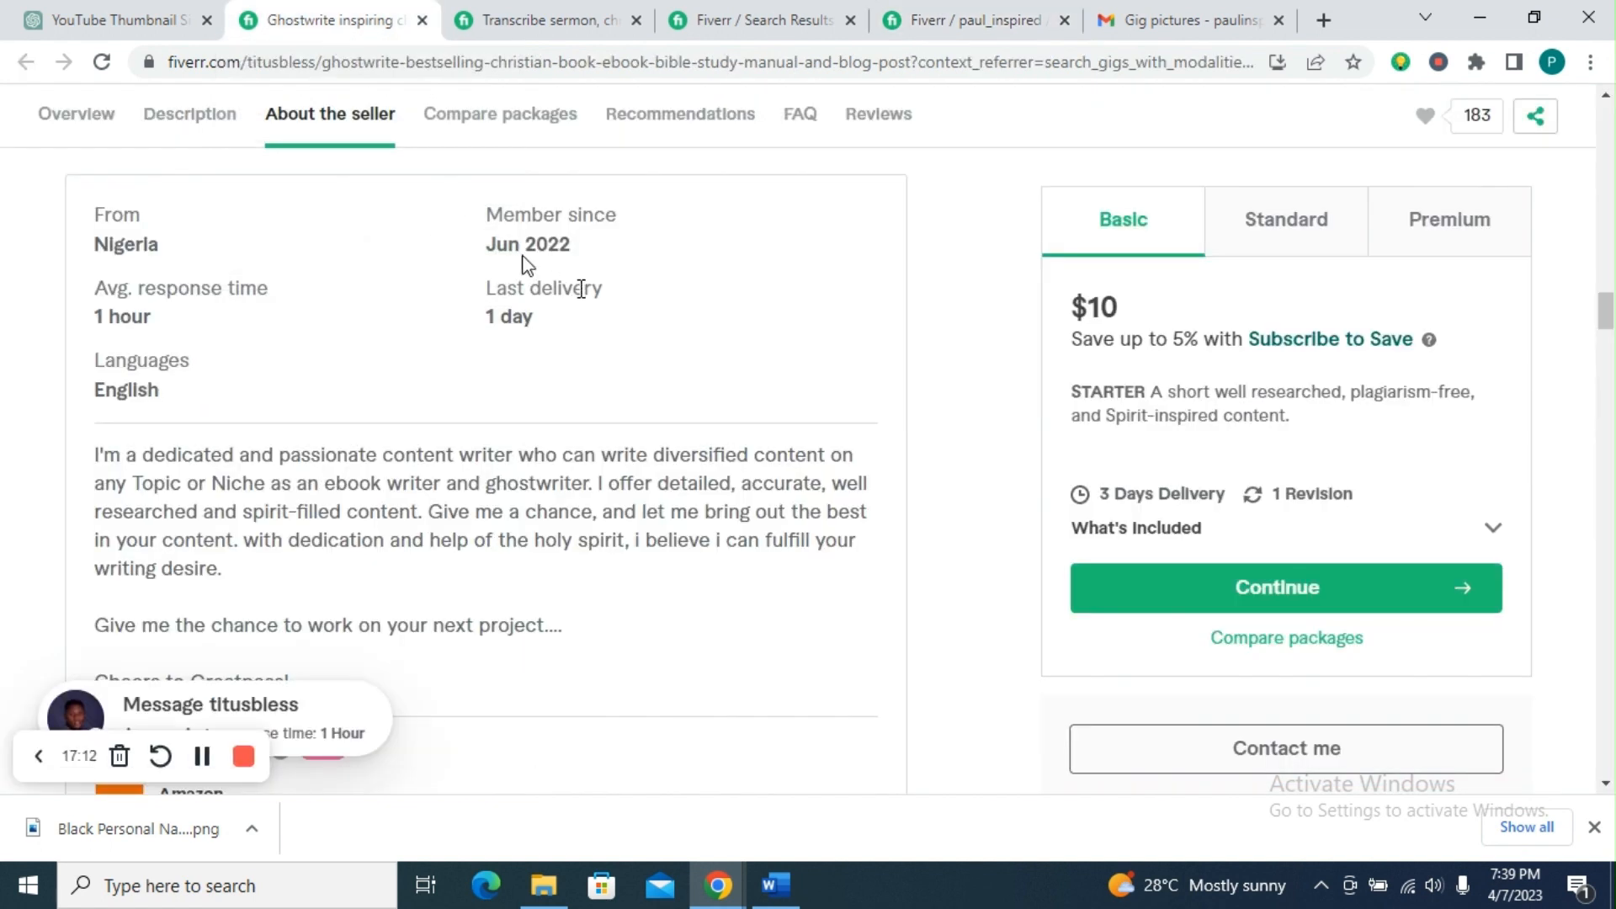
{"action": "scroll", "coordinate": [579, 290], "scroll_direction": "up", "scroll_amount": 8}
{"action": "scroll", "coordinate": [579, 289], "scroll_direction": "up", "scroll_amount": 8}
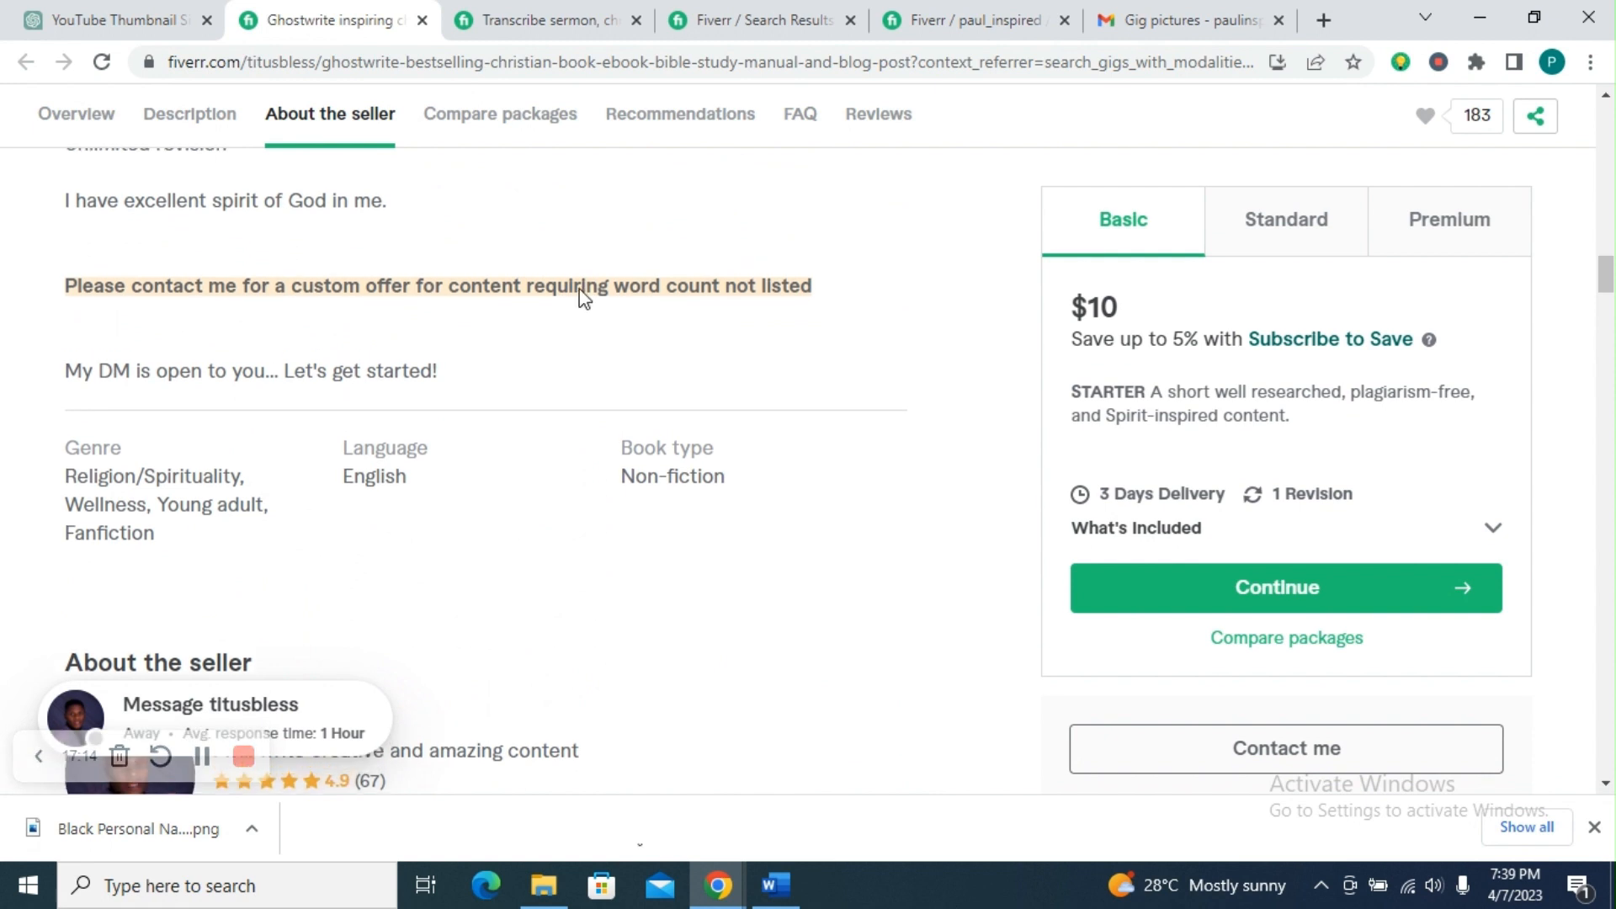
{"action": "scroll", "coordinate": [579, 299], "scroll_direction": "up", "scroll_amount": 6}
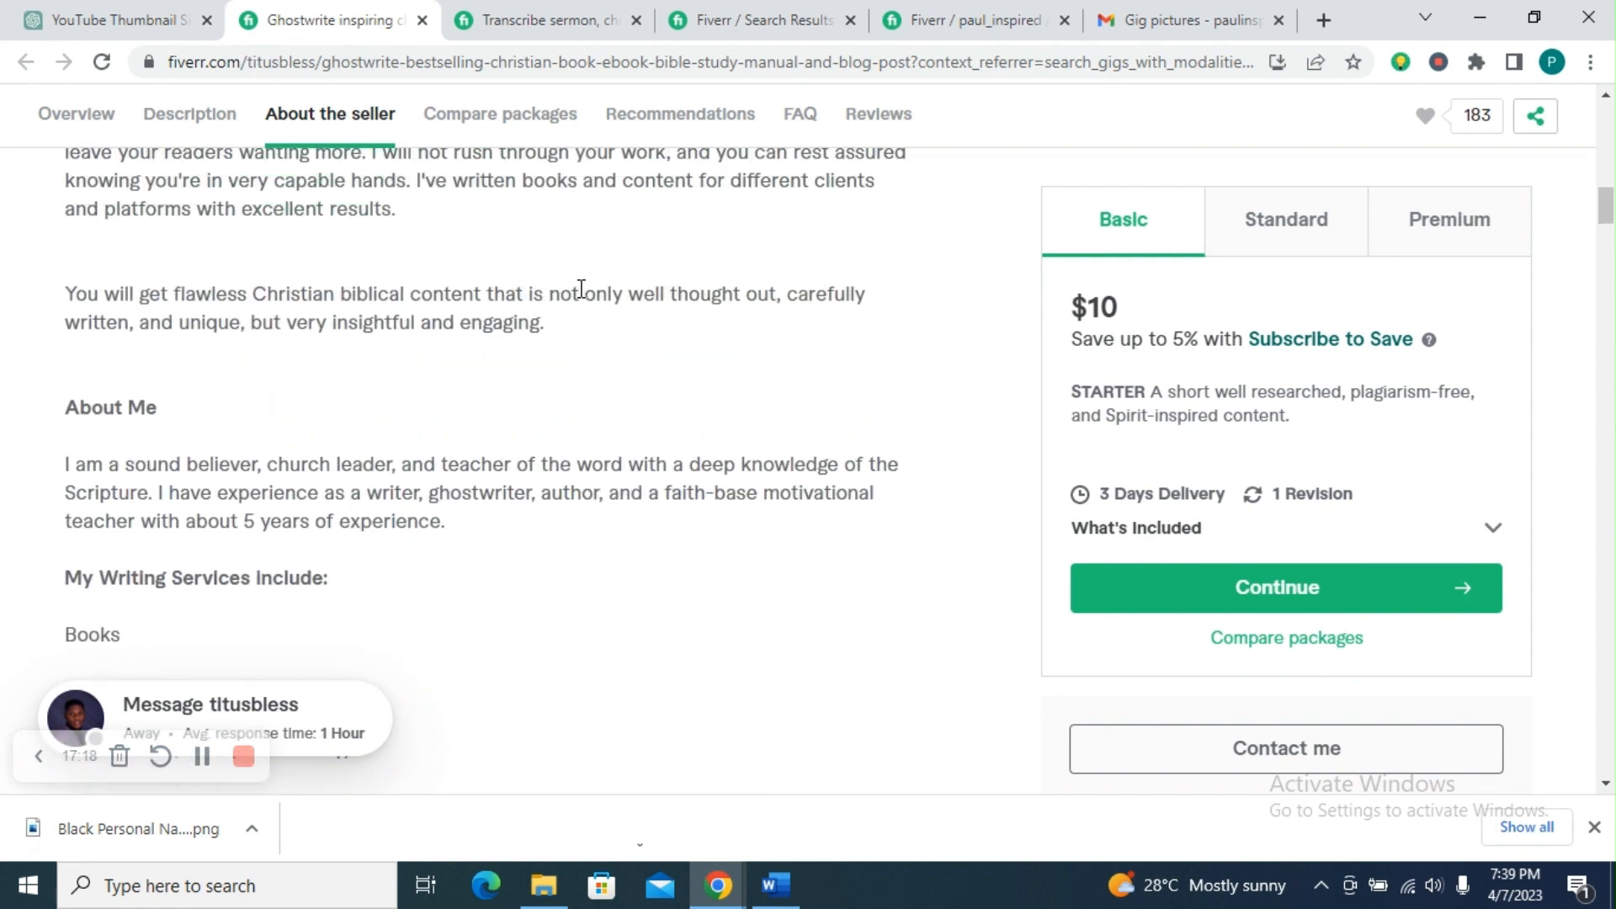
{"action": "scroll", "coordinate": [581, 289], "scroll_direction": "up", "scroll_amount": 10}
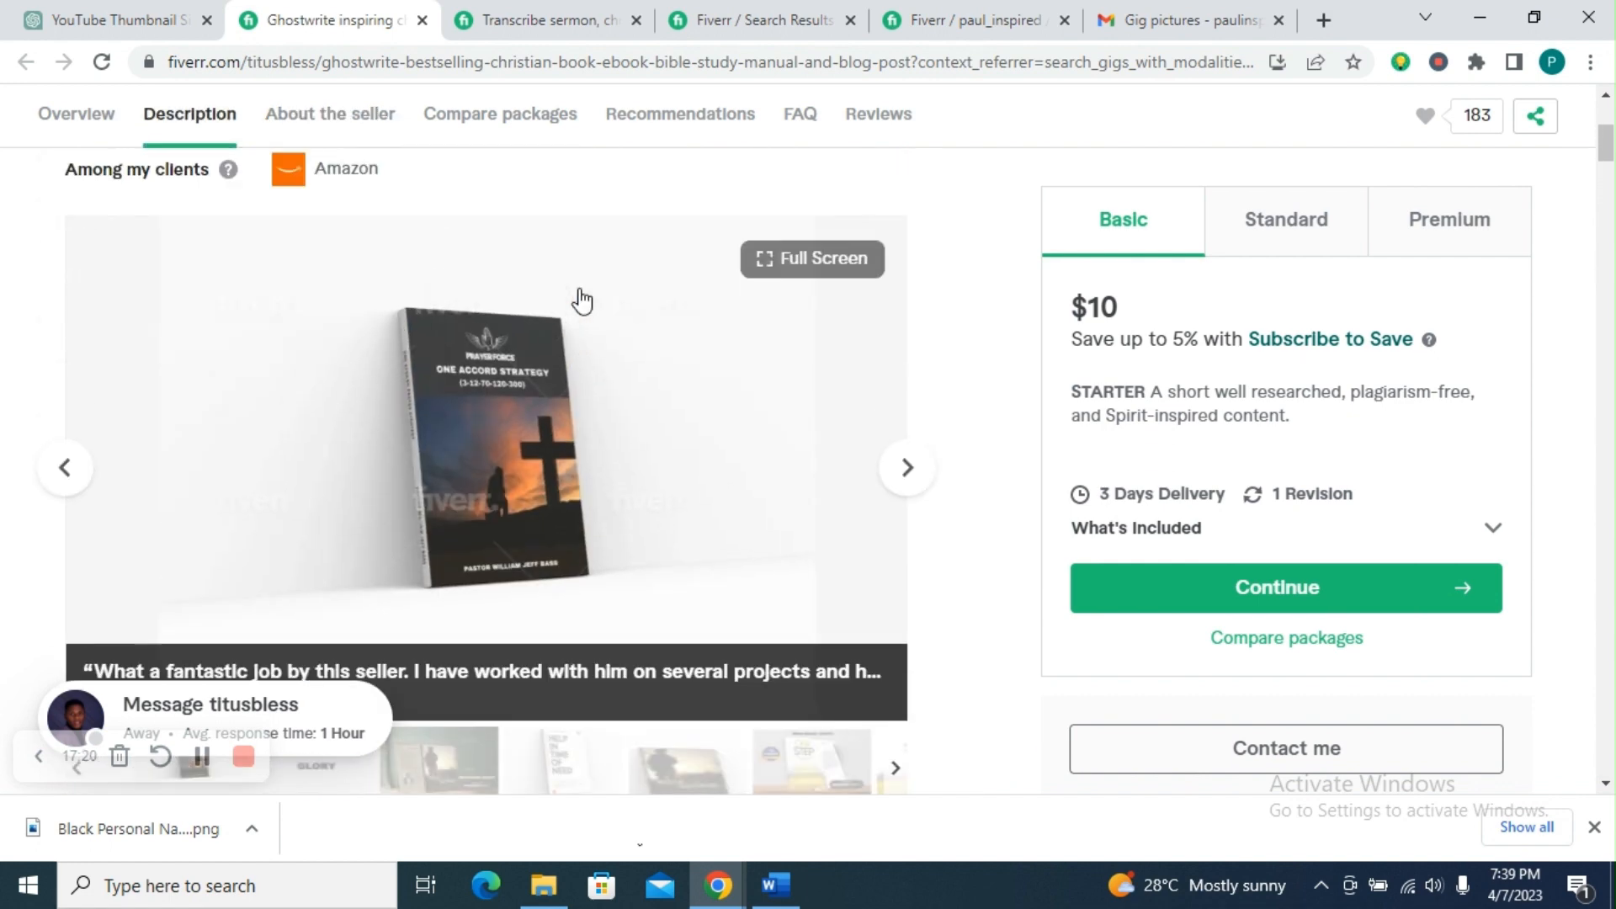
{"action": "scroll", "coordinate": [581, 300], "scroll_direction": "up", "scroll_amount": 4}
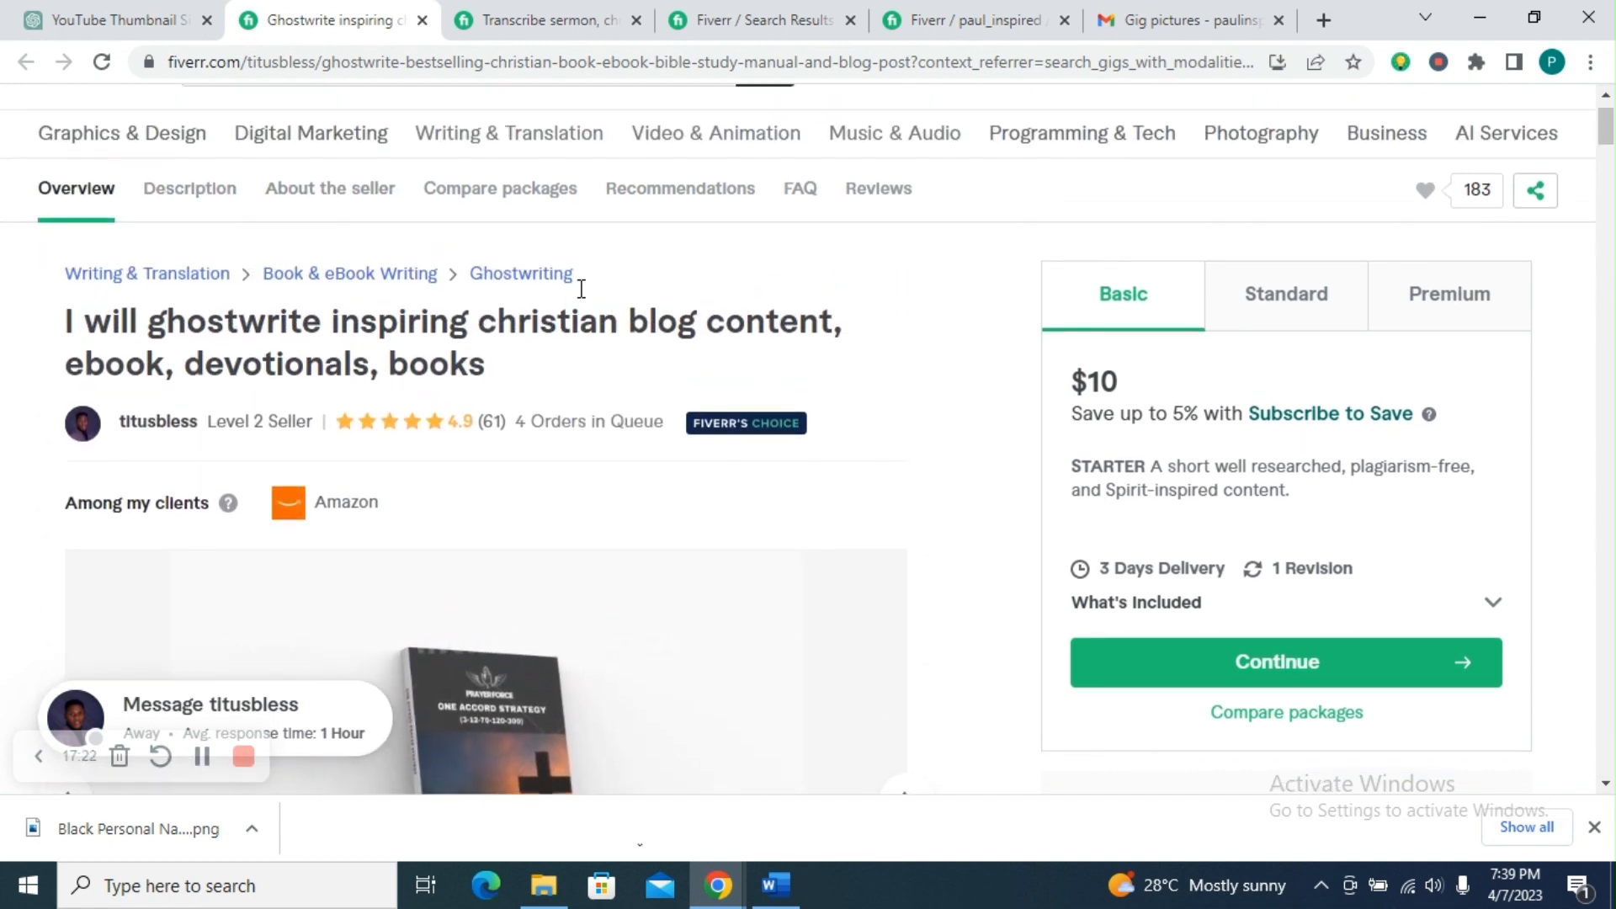
{"action": "scroll", "coordinate": [581, 289], "scroll_direction": "up", "scroll_amount": 1}
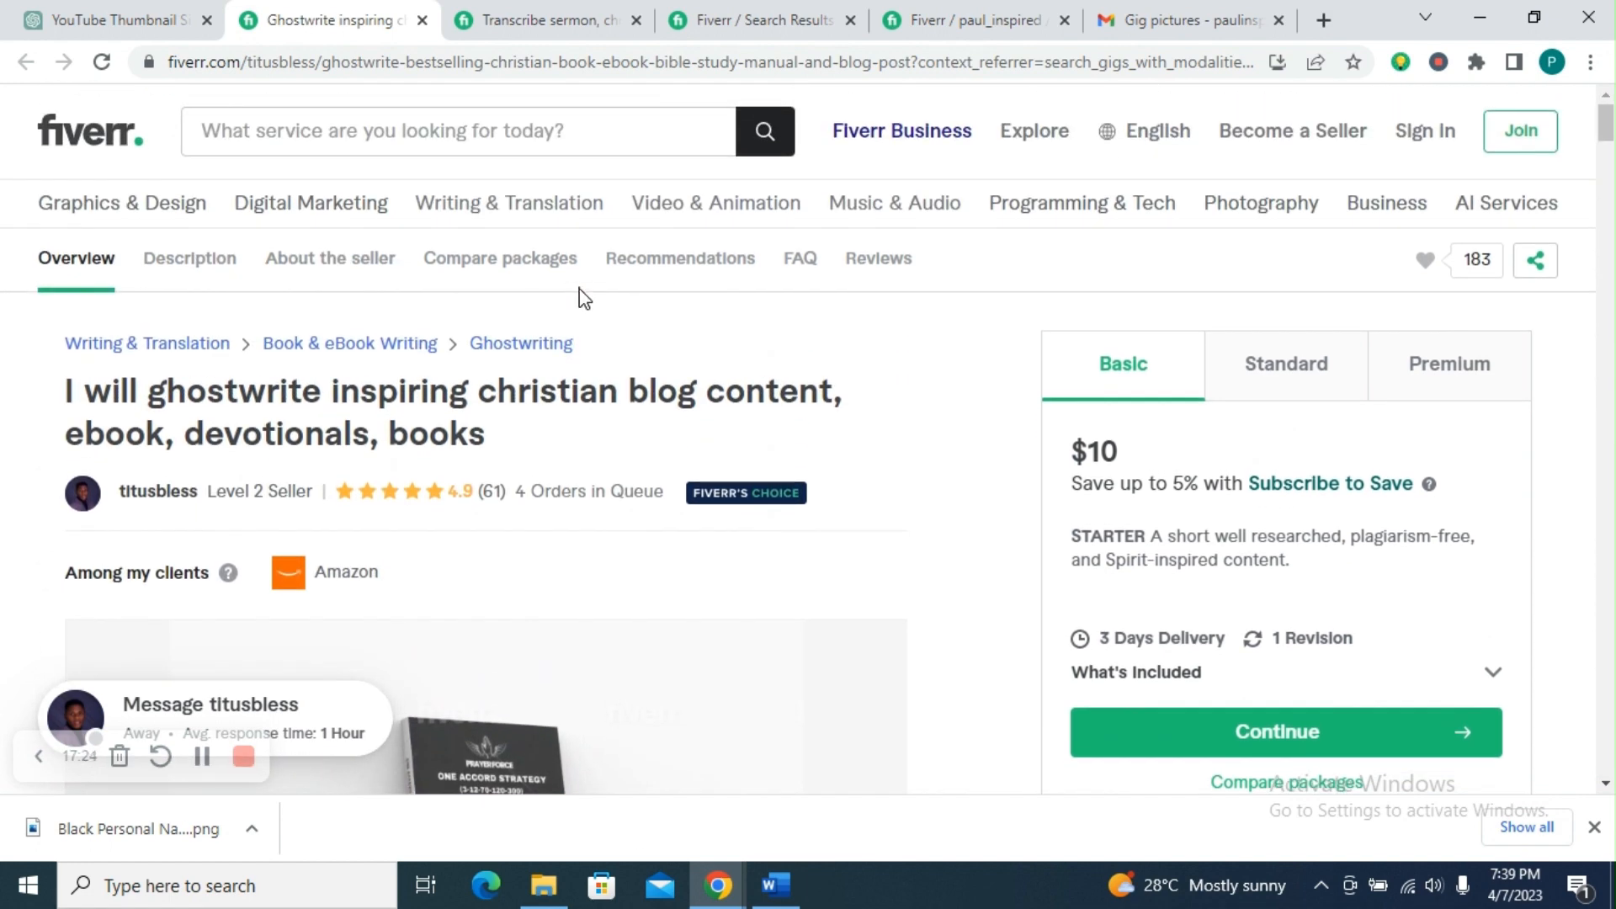
{"action": "left_click", "coordinate": [524, 25]}
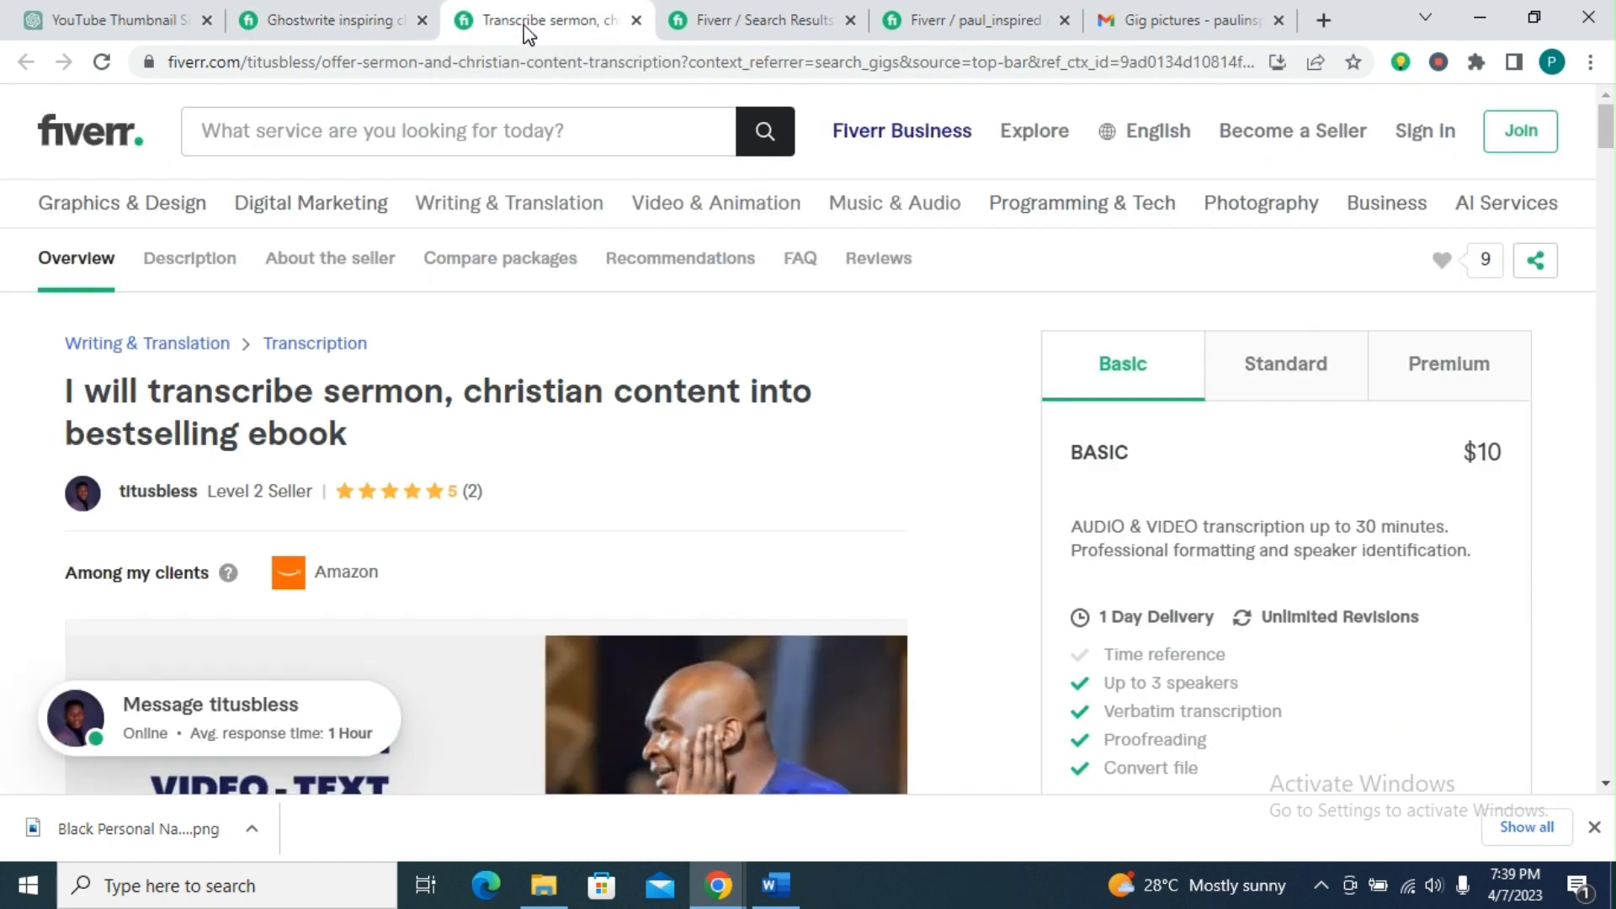
{"action": "left_click", "coordinate": [336, 20]}
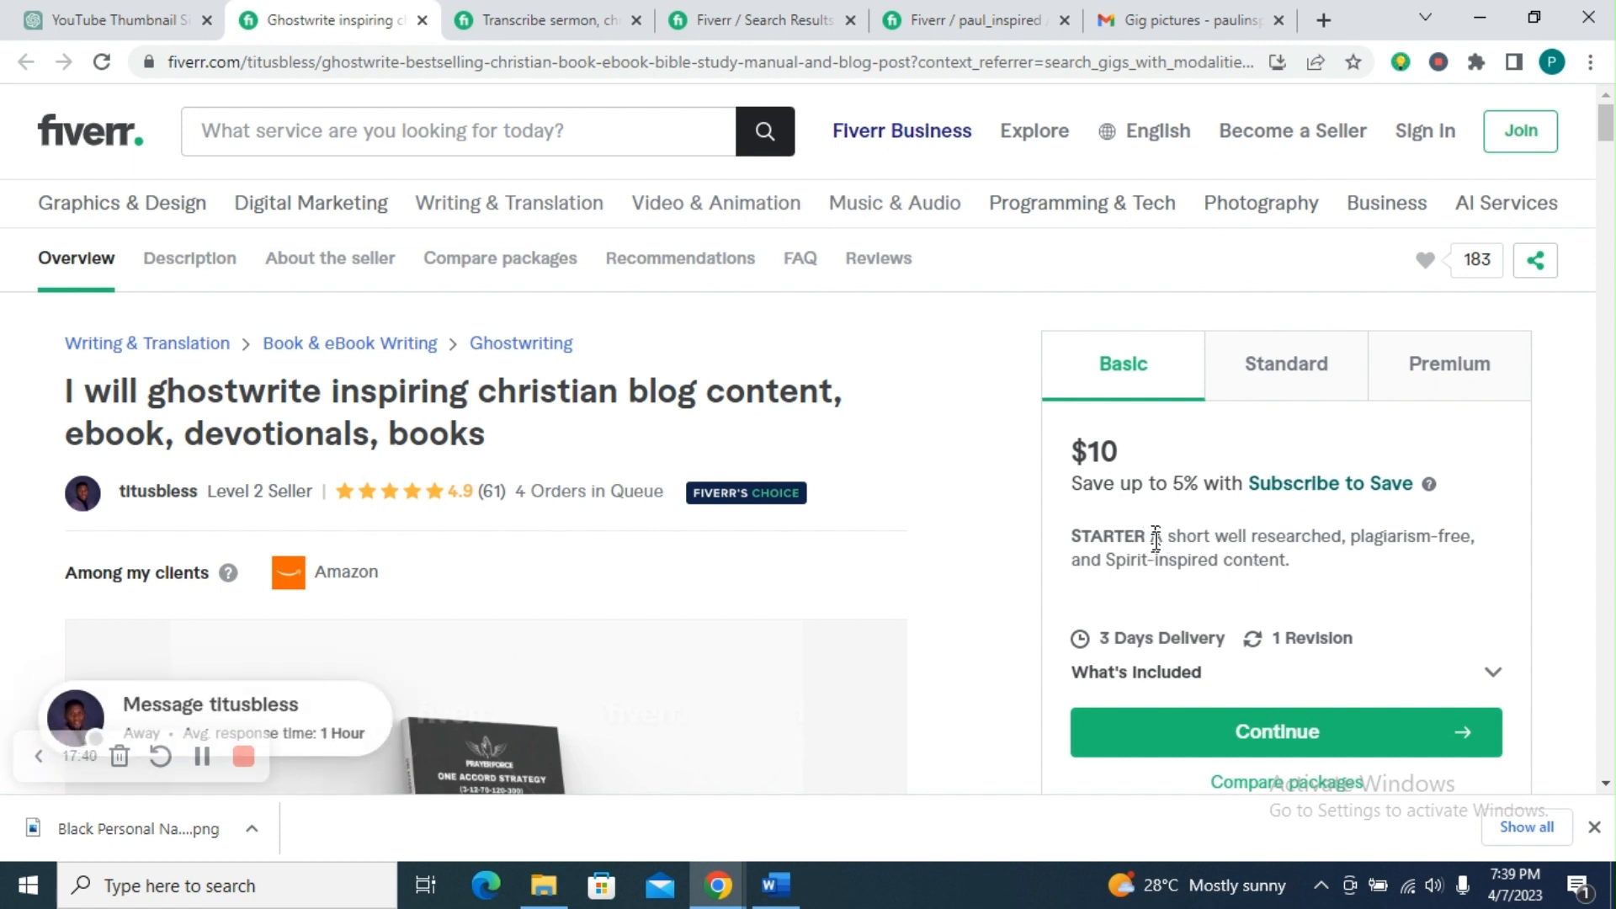
Step: Copy the competitor's STARTER package description and return to the own gig's pricing page
{"action": "left_click_drag", "start_coordinate": [1151, 535], "coordinate": [1234, 551]}
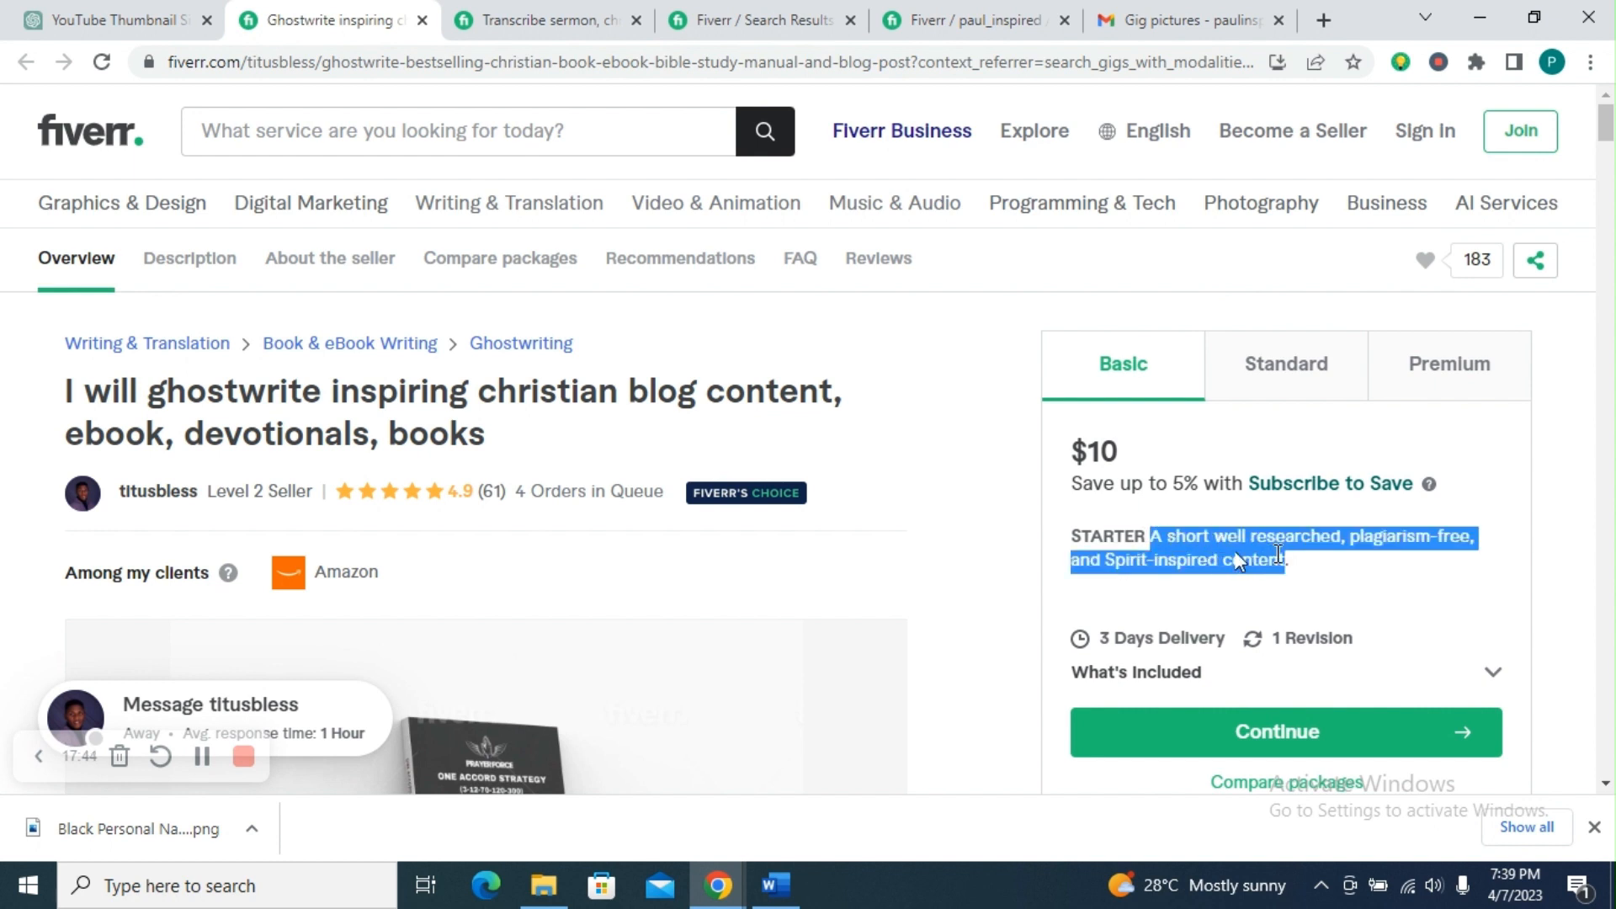
{"action": "right_click", "coordinate": [1277, 555]}
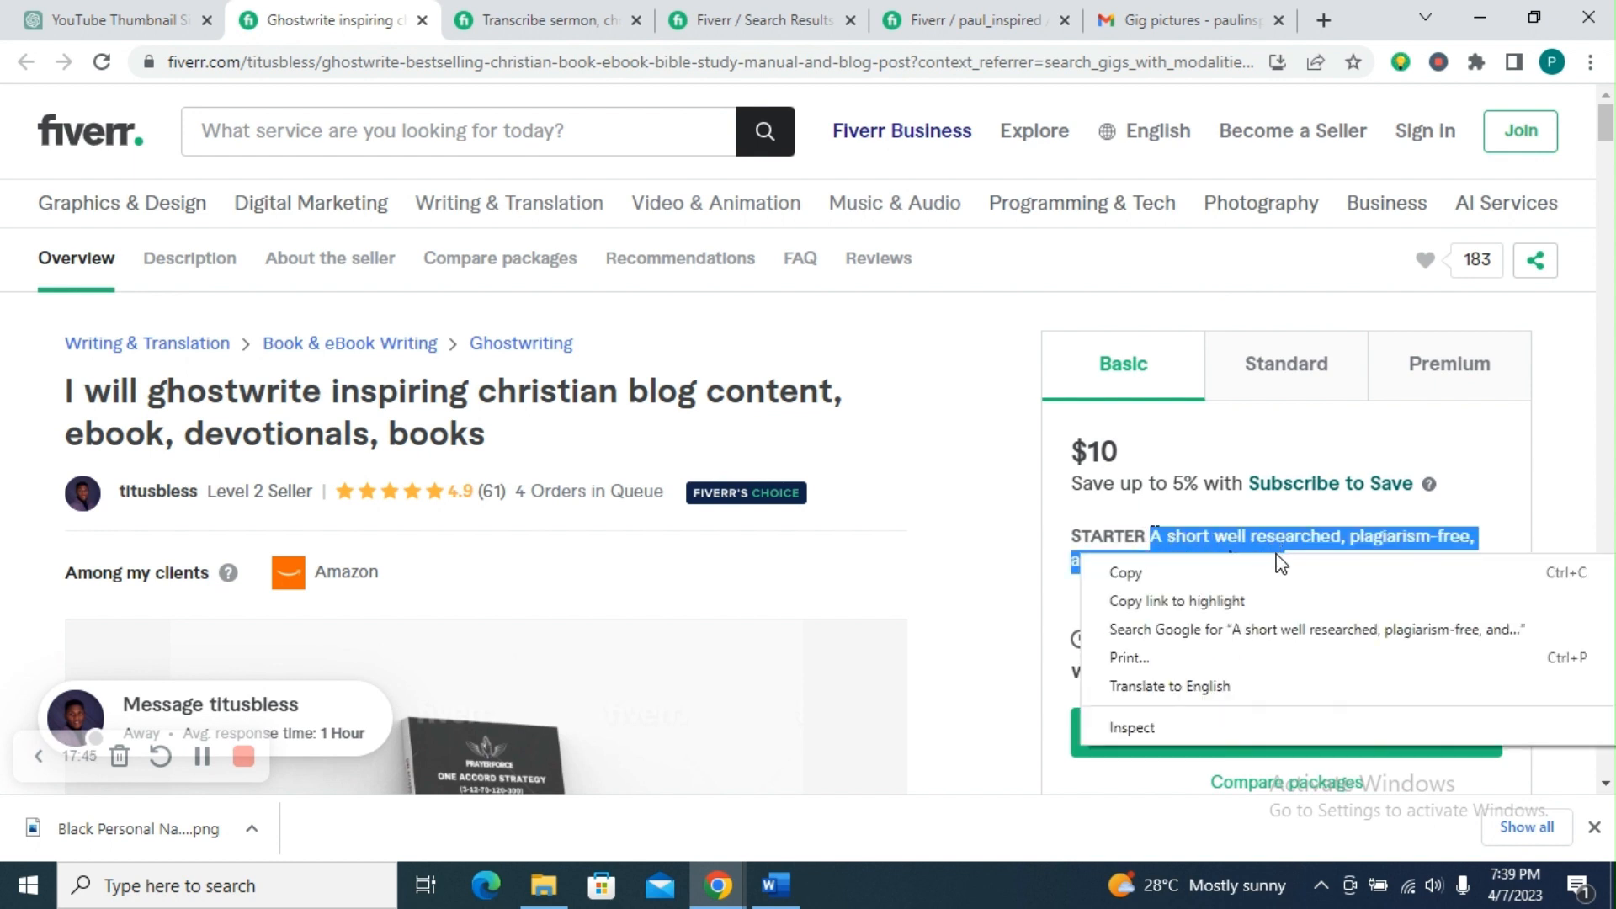
{"action": "left_click", "coordinate": [1231, 579]}
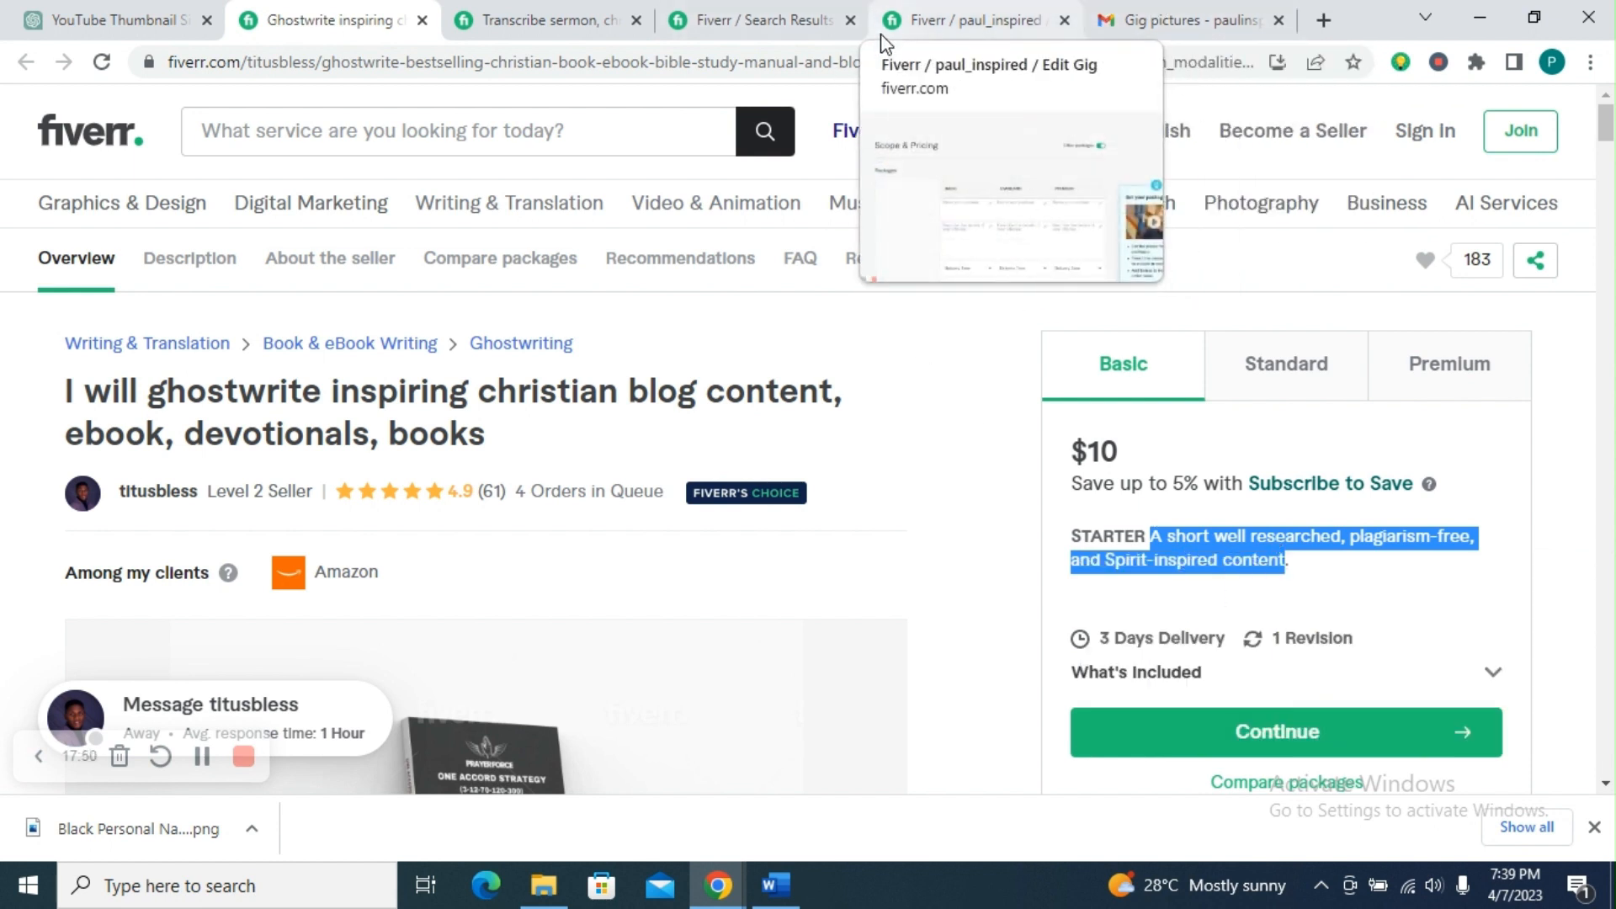
{"action": "left_click", "coordinate": [941, 32]}
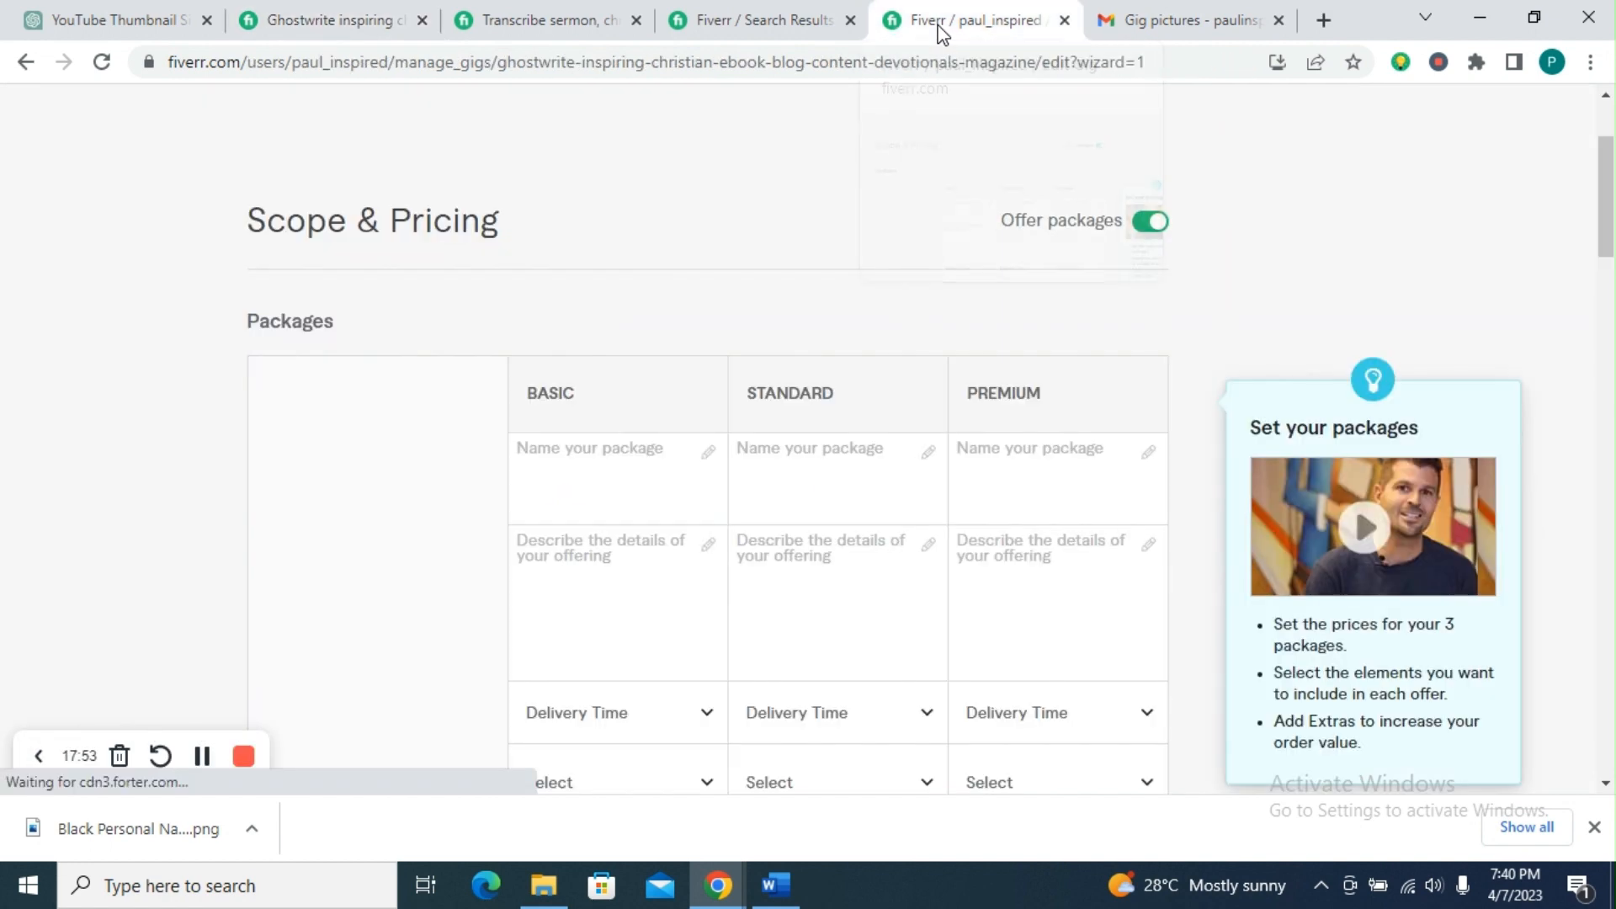
Step: Title the three packages Basic, Standard and Premium
{"action": "left_click", "coordinate": [589, 464]}
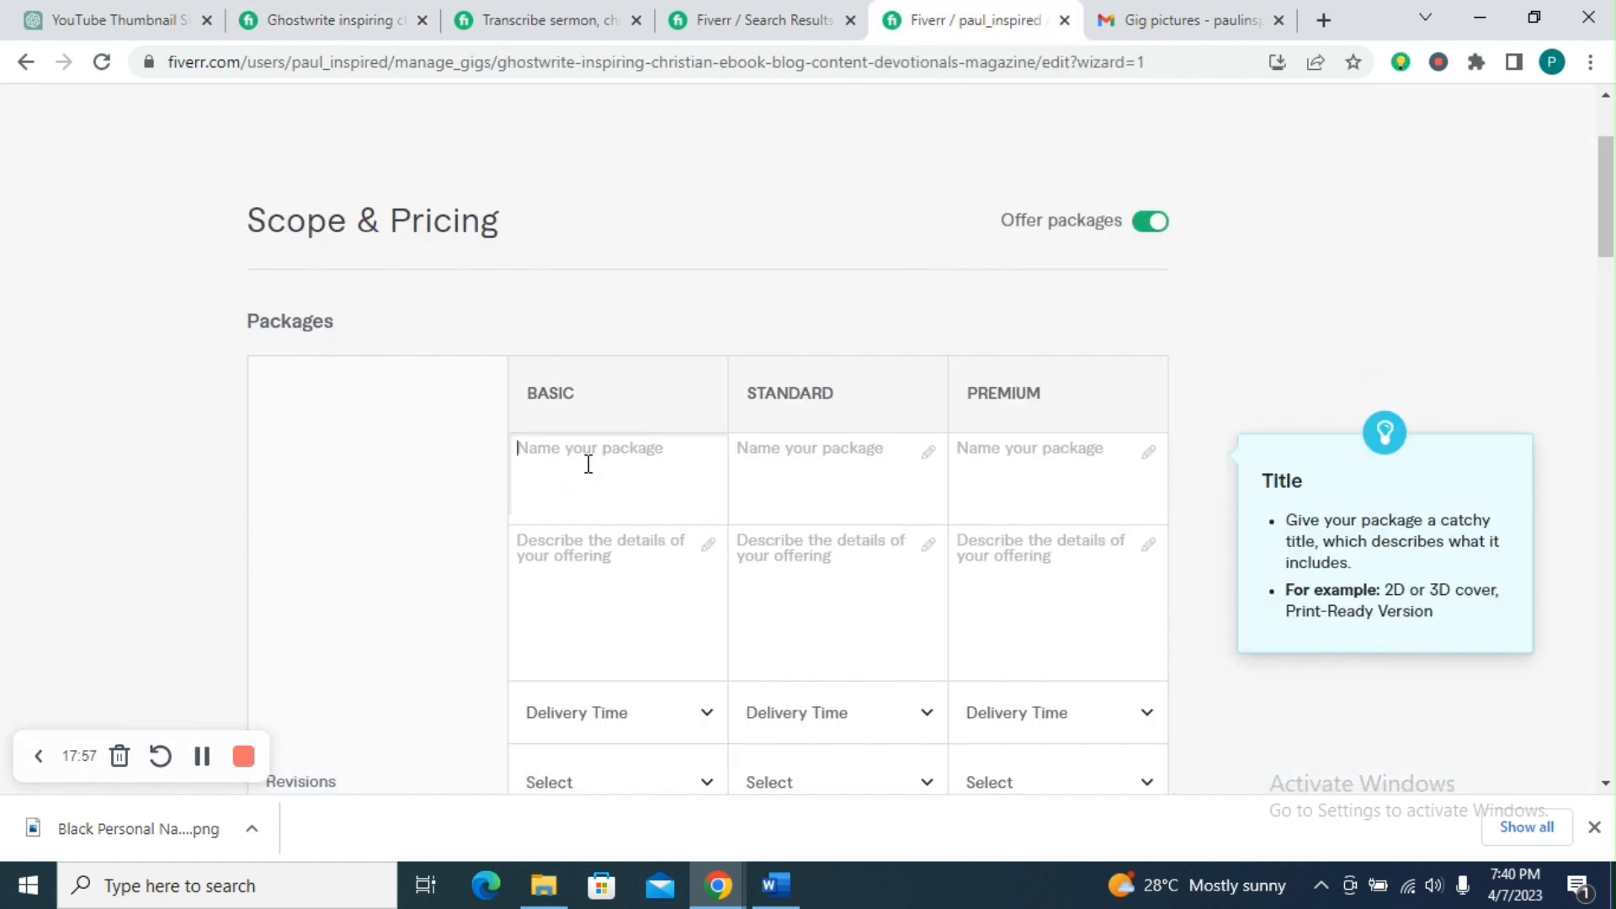
{"action": "type", "text": "Basic"}
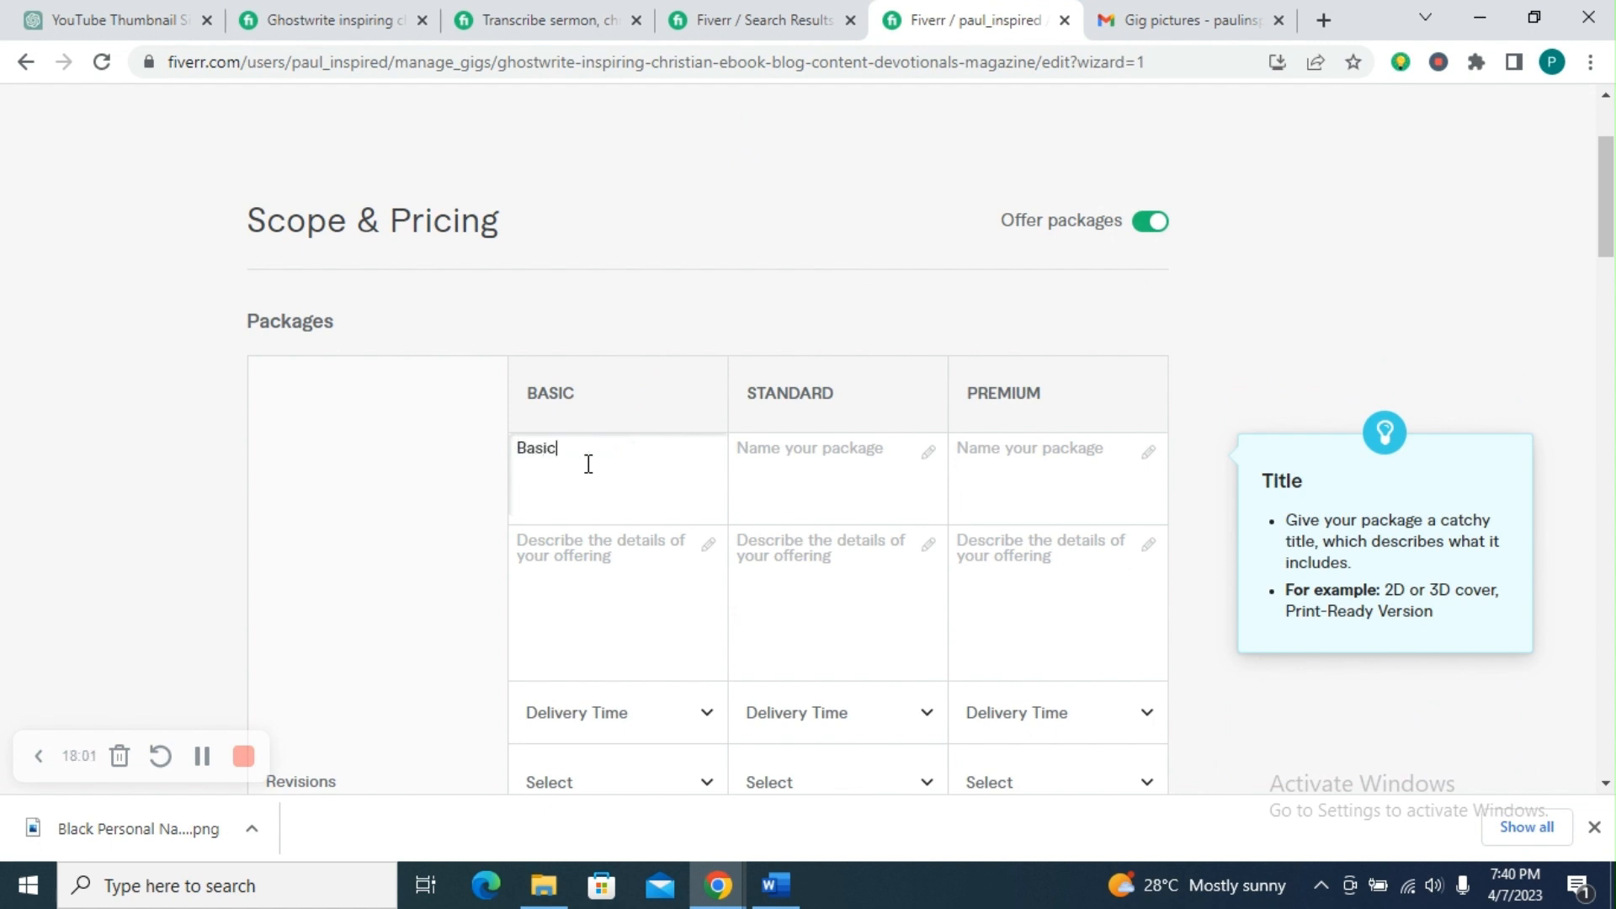
{"action": "left_click", "coordinate": [838, 455]}
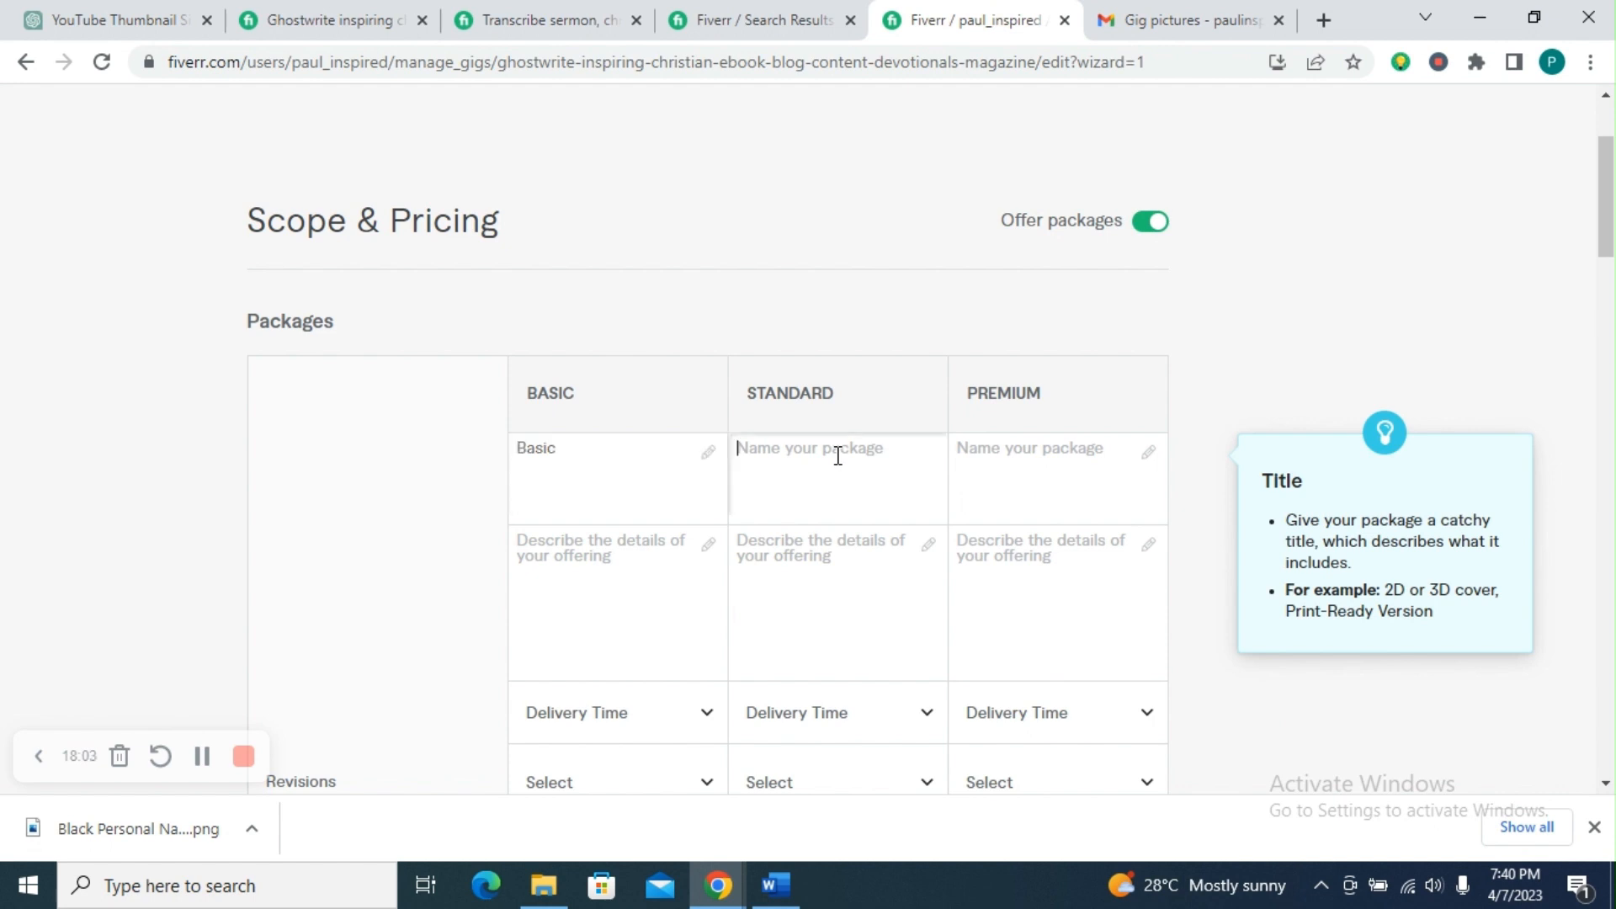
{"action": "type", "text": "stant"}
{"action": "key", "text": "BackSpace"}
{"action": "key", "text": "BackSpace"}
{"action": "key", "text": "BackSpace"}
{"action": "key", "text": "BackSpace"}
{"action": "type", "text": "Stan"}
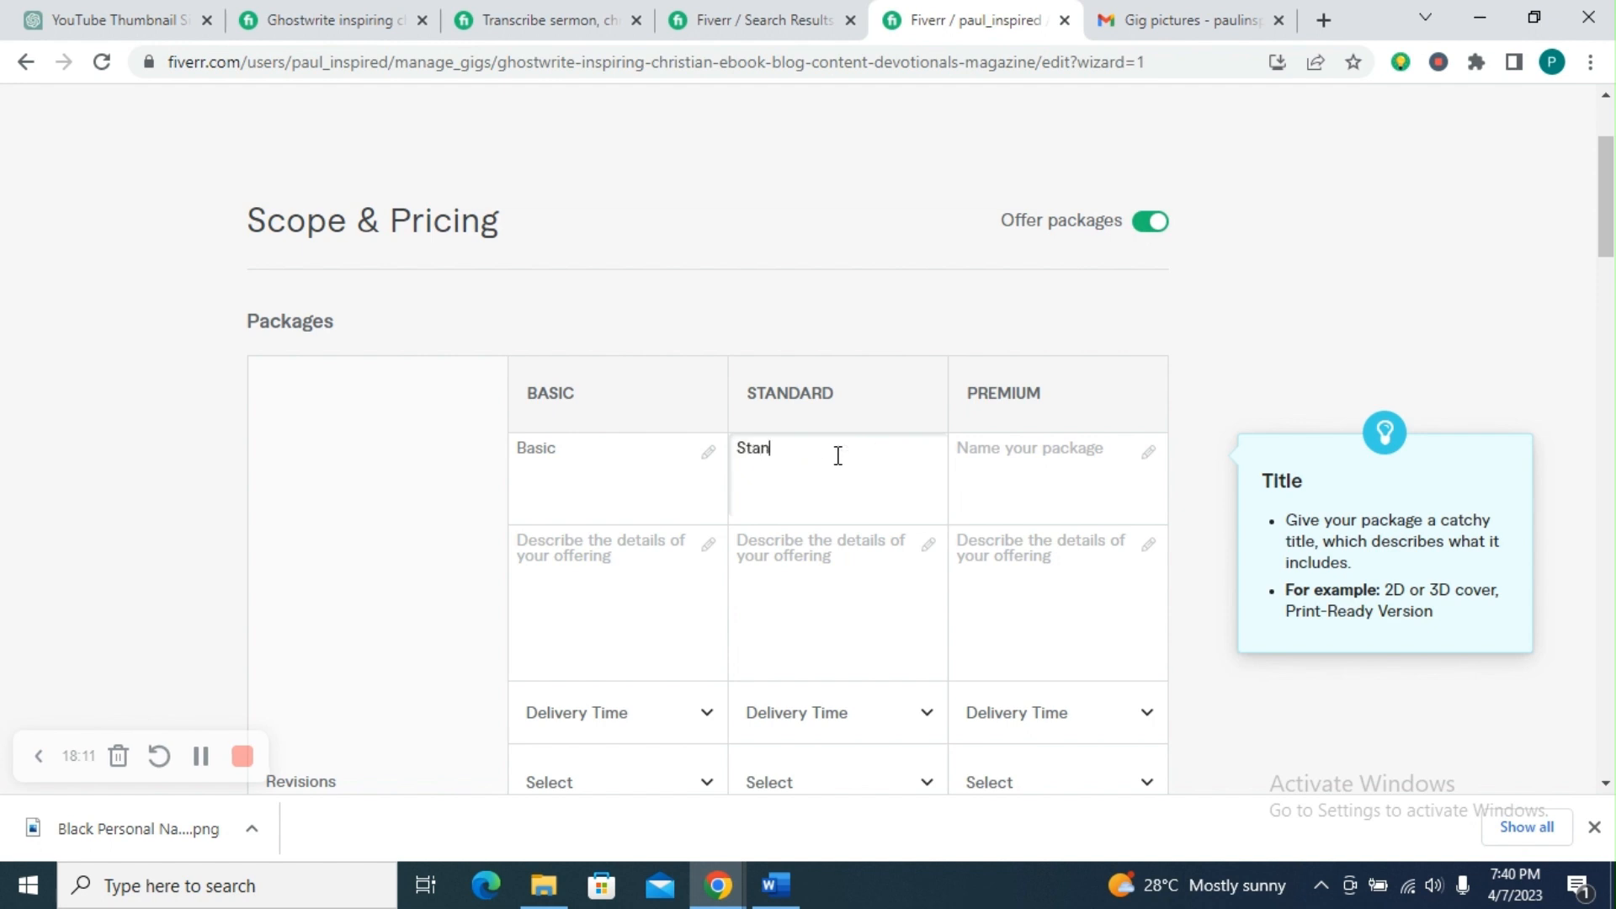
{"action": "type", "text": "dard"}
{"action": "left_click", "coordinate": [967, 461]}
{"action": "type", "text": "P"}
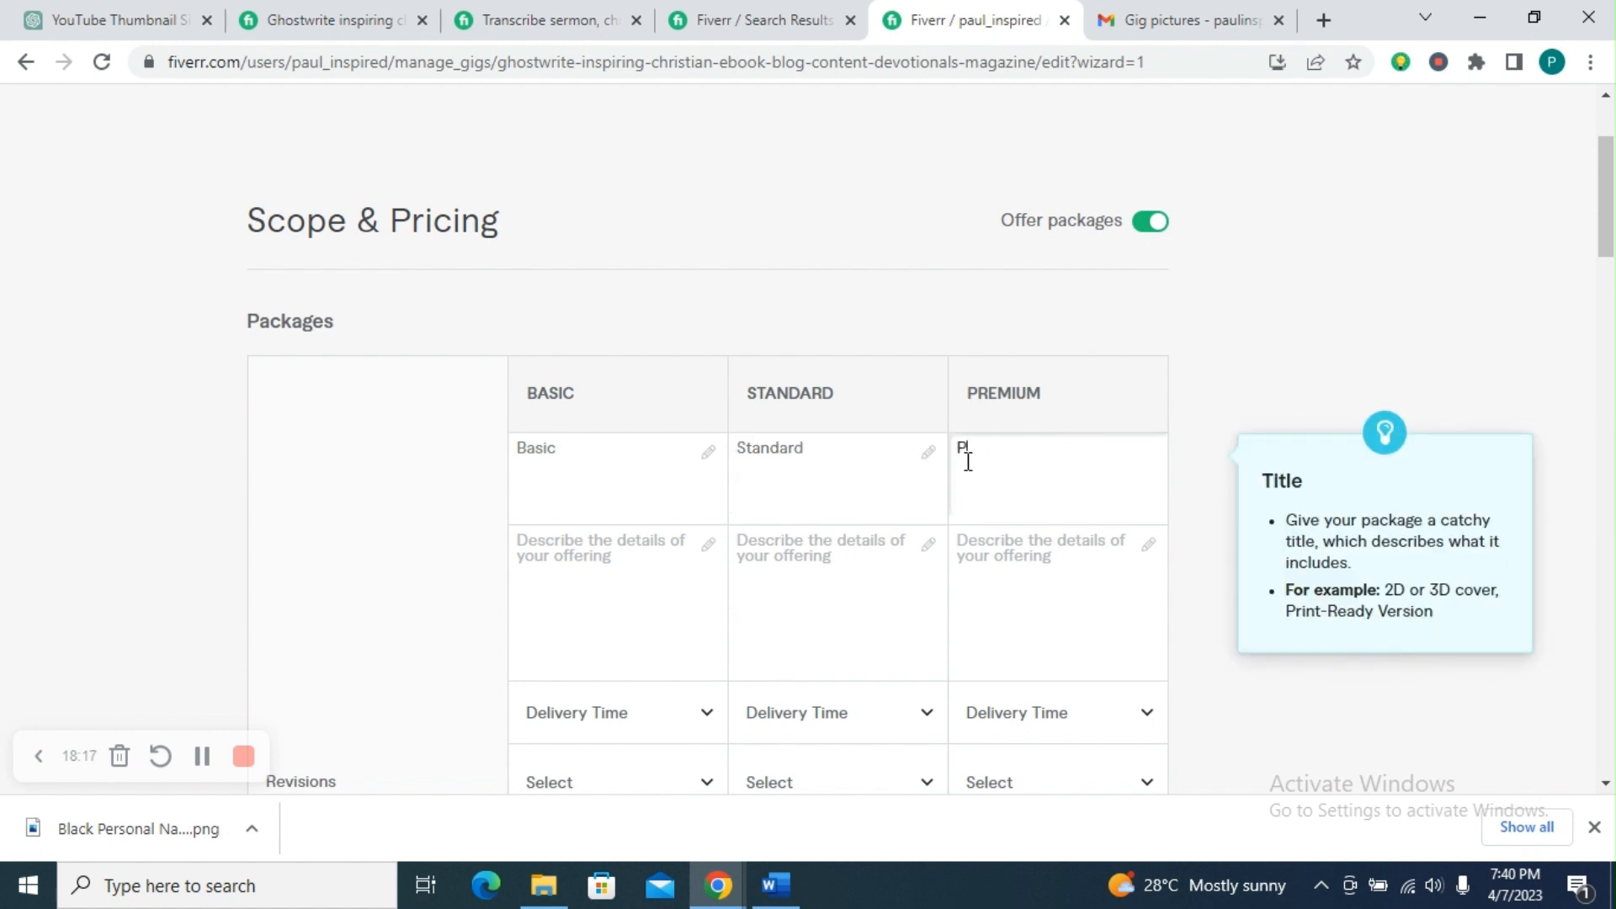
{"action": "type", "text": "remium"}
Step: Paste the copied description into the Basic and Standard package descriptions
{"action": "left_click", "coordinate": [649, 534]}
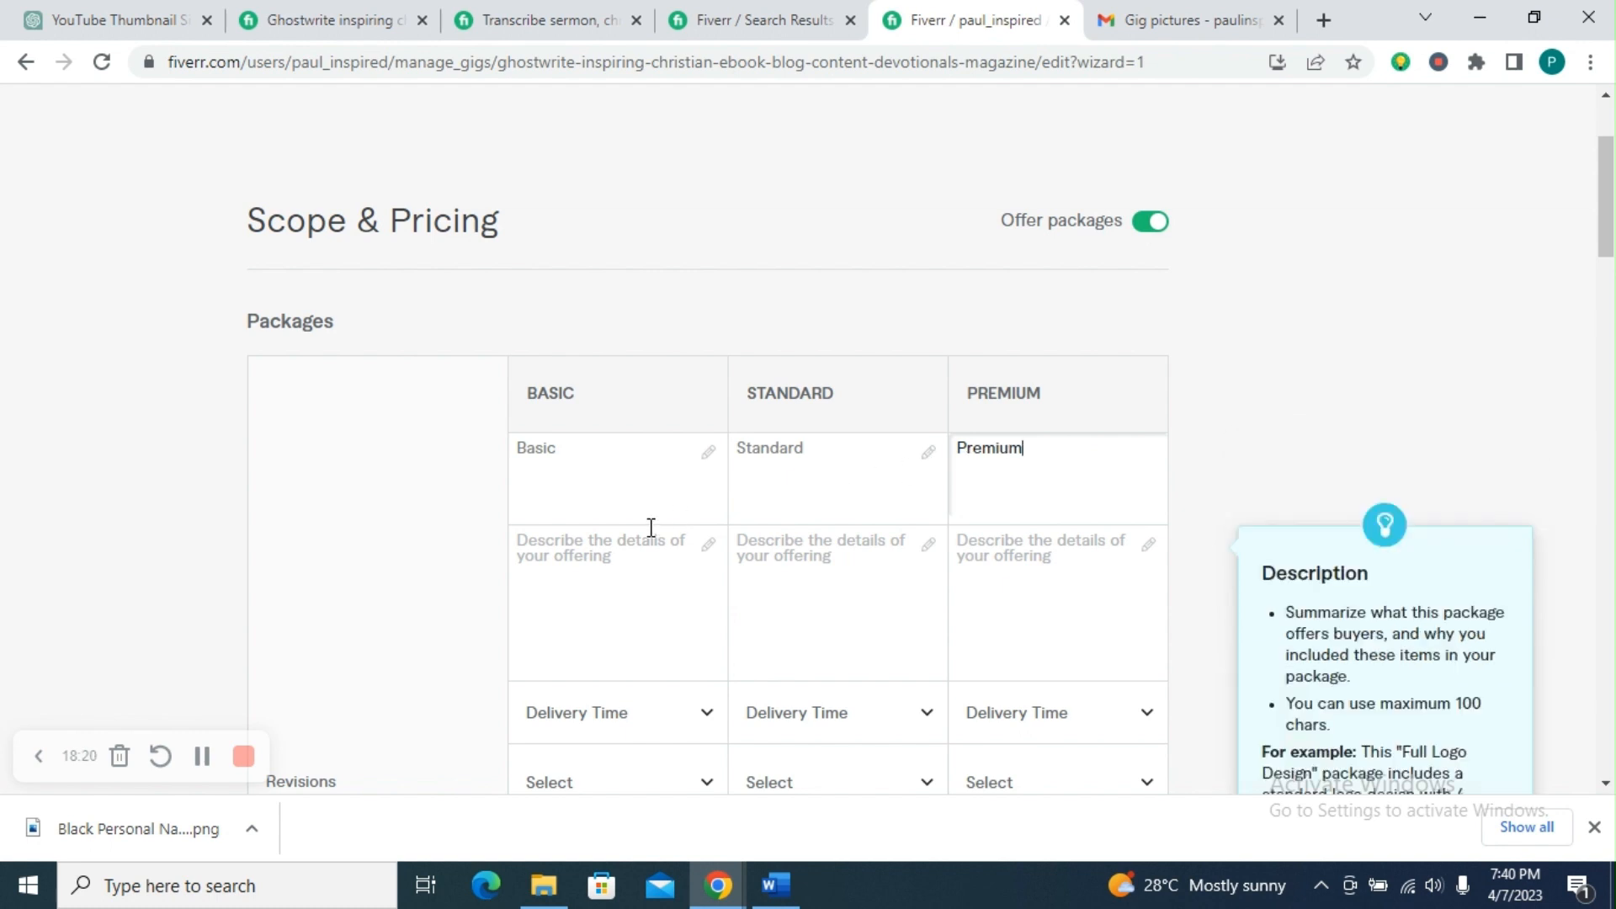
{"action": "right_click", "coordinate": [557, 549]}
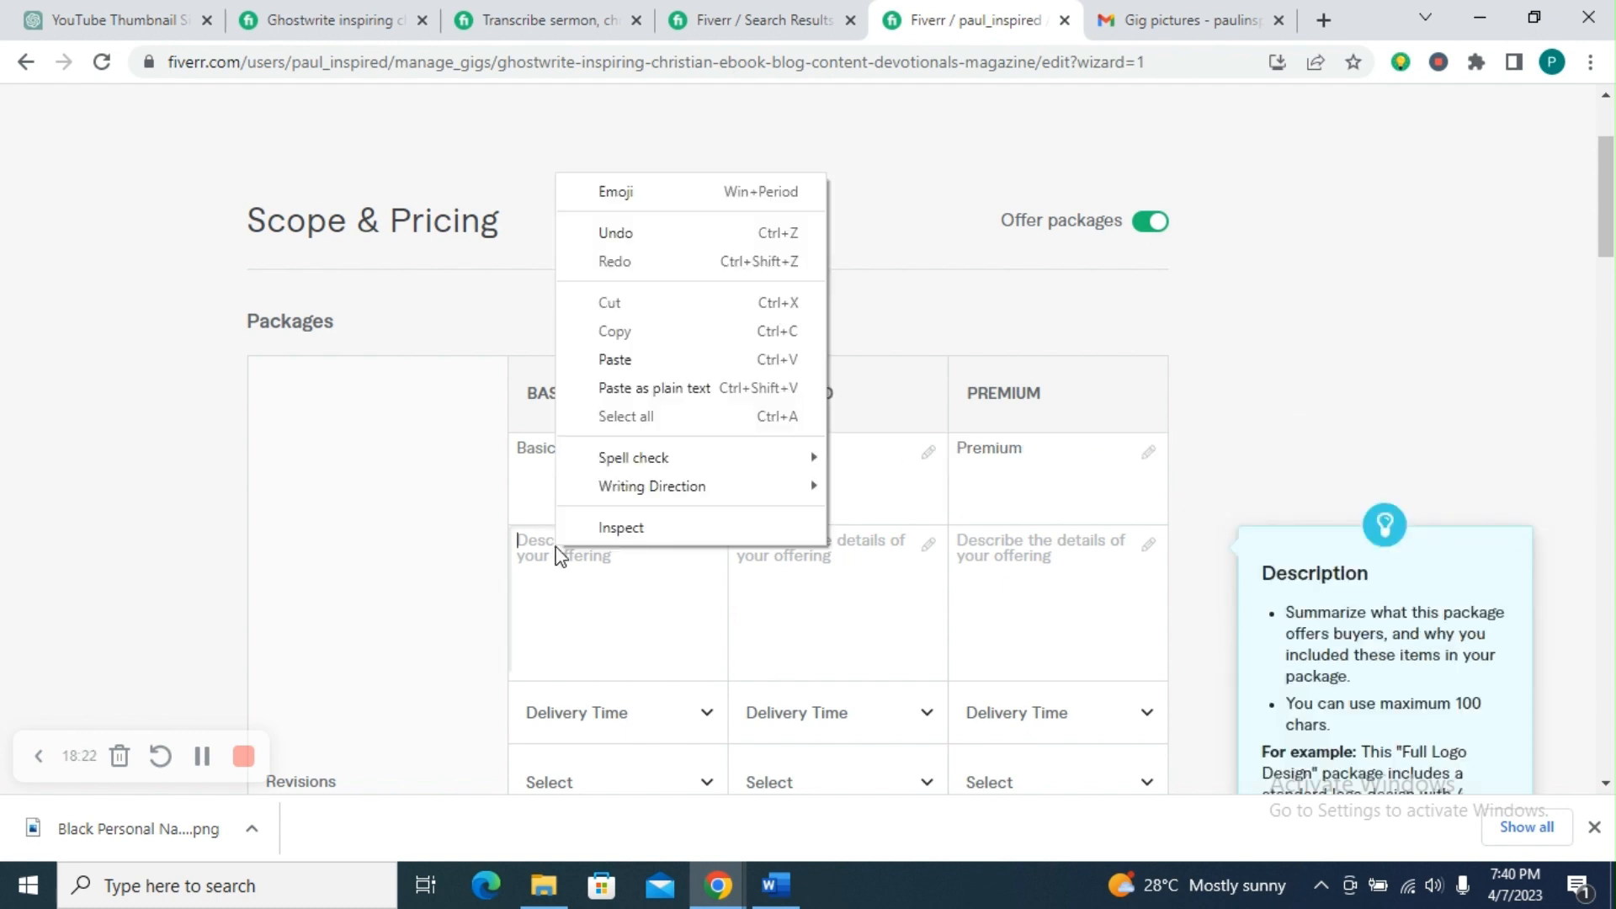
{"action": "left_click", "coordinate": [638, 369]}
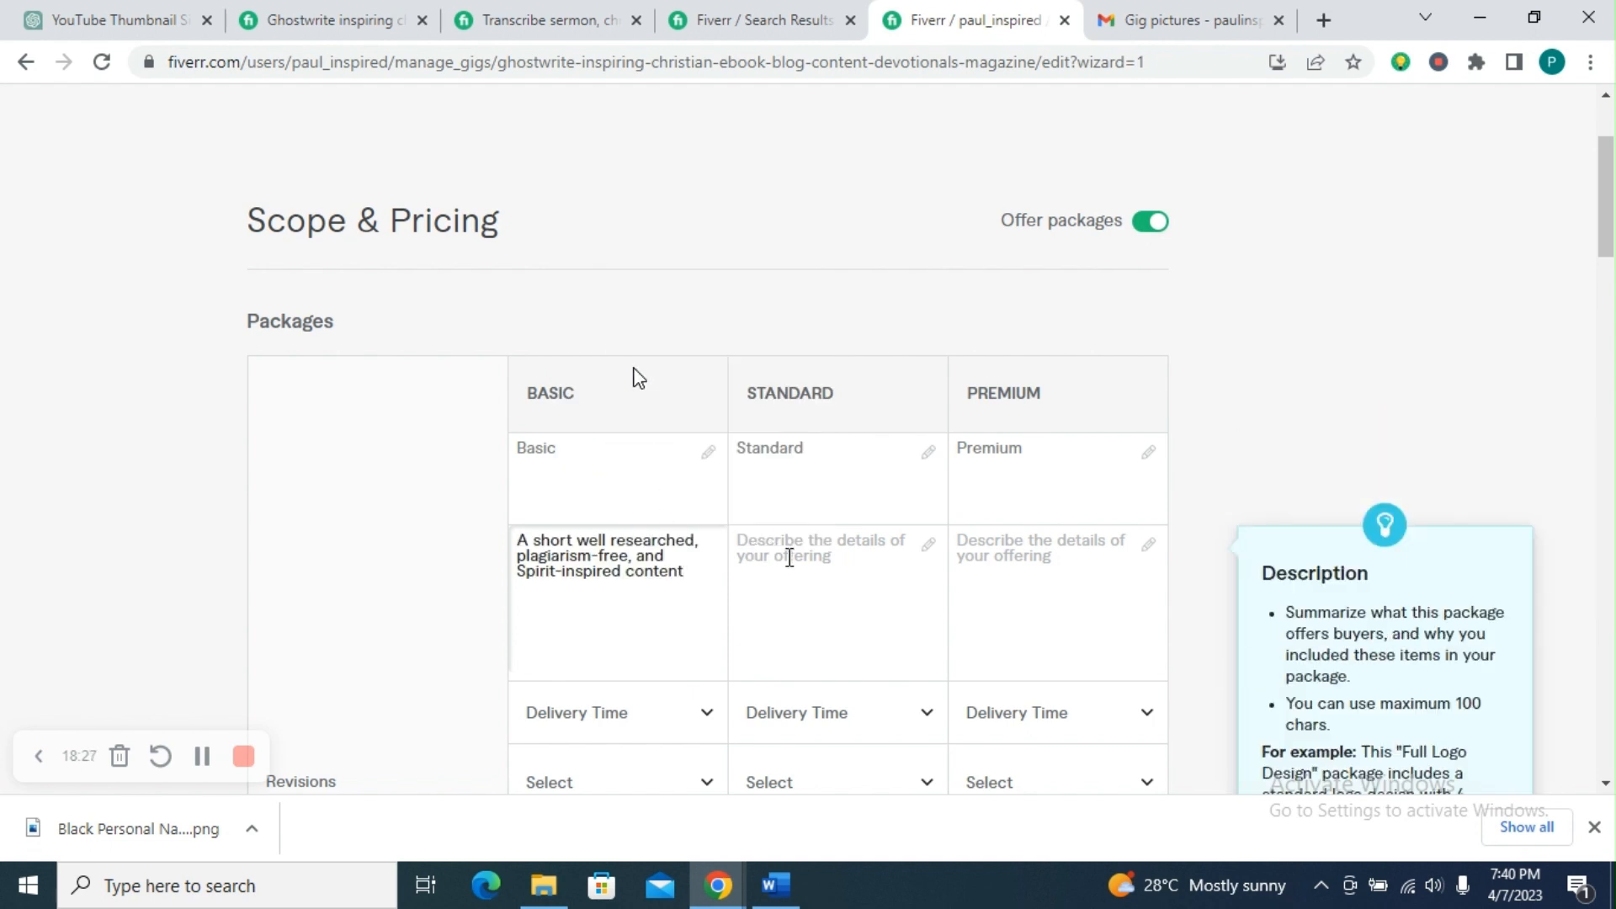
{"action": "left_click", "coordinate": [761, 540]}
{"action": "right_click", "coordinate": [761, 540]}
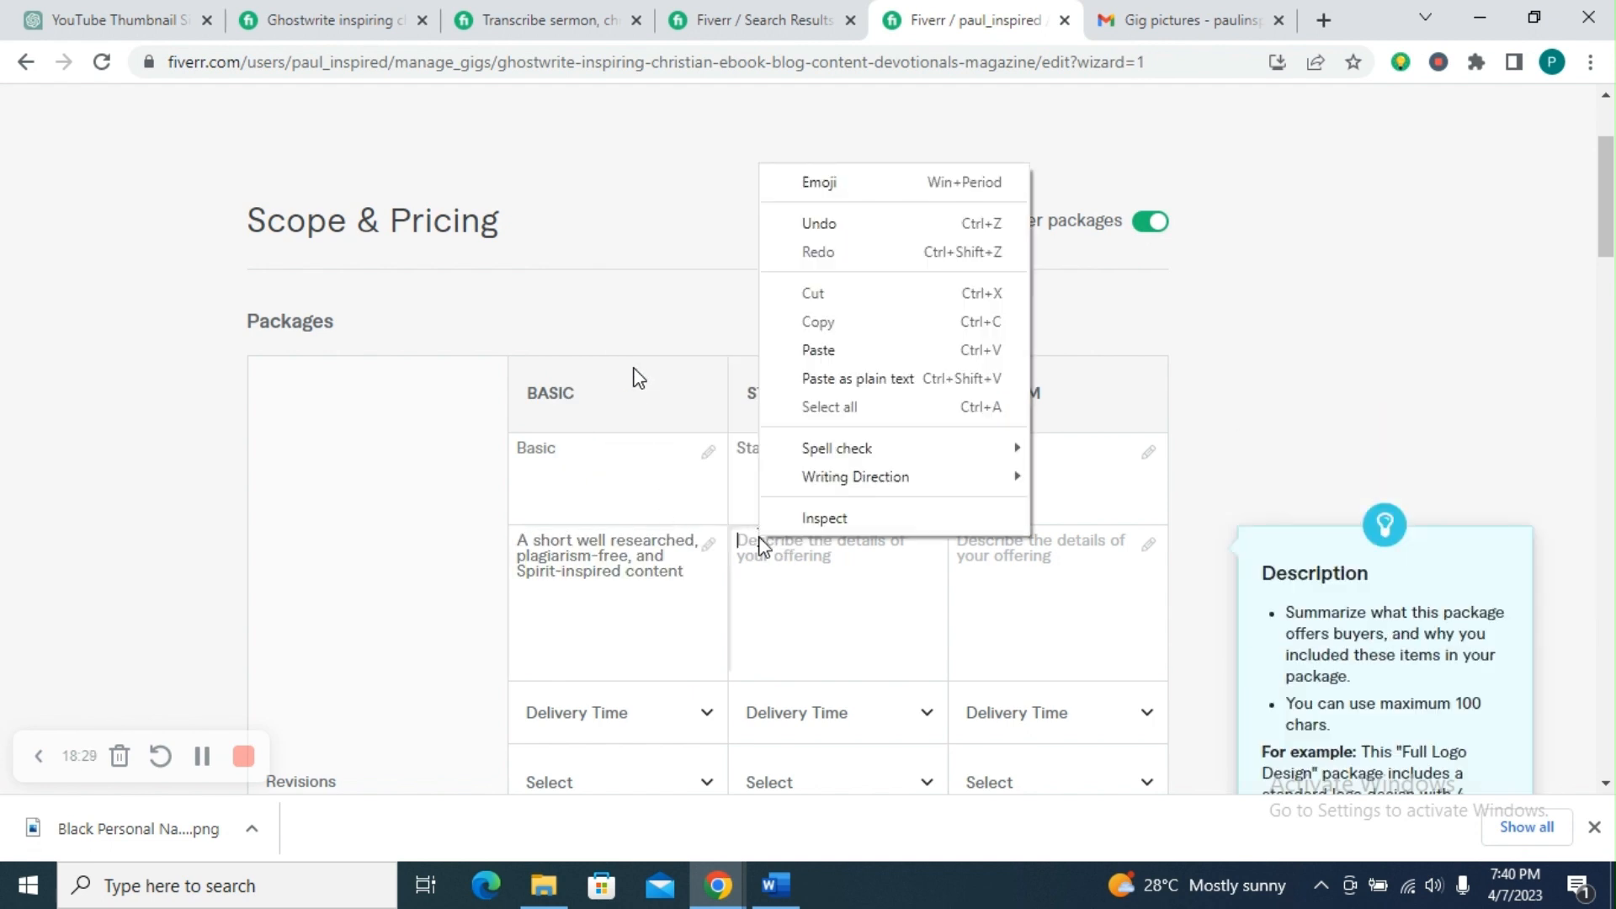
{"action": "left_click", "coordinate": [814, 351]}
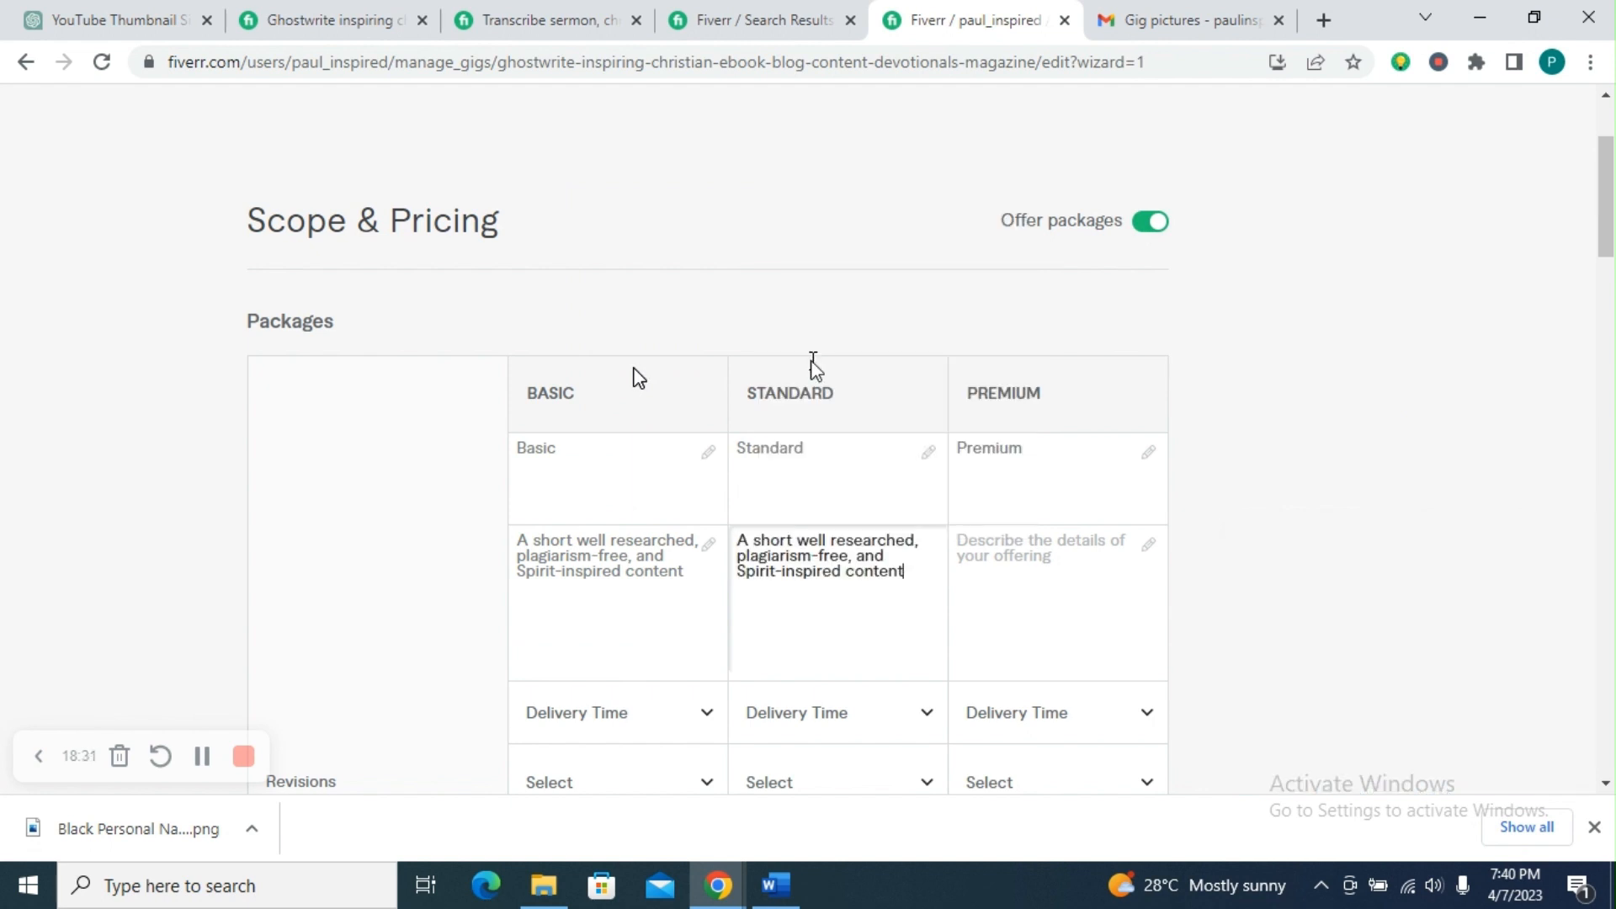
Step: Paste the description into Premium and start Standard's description with 5,000
{"action": "left_click", "coordinate": [968, 541]}
{"action": "right_click", "coordinate": [972, 539]}
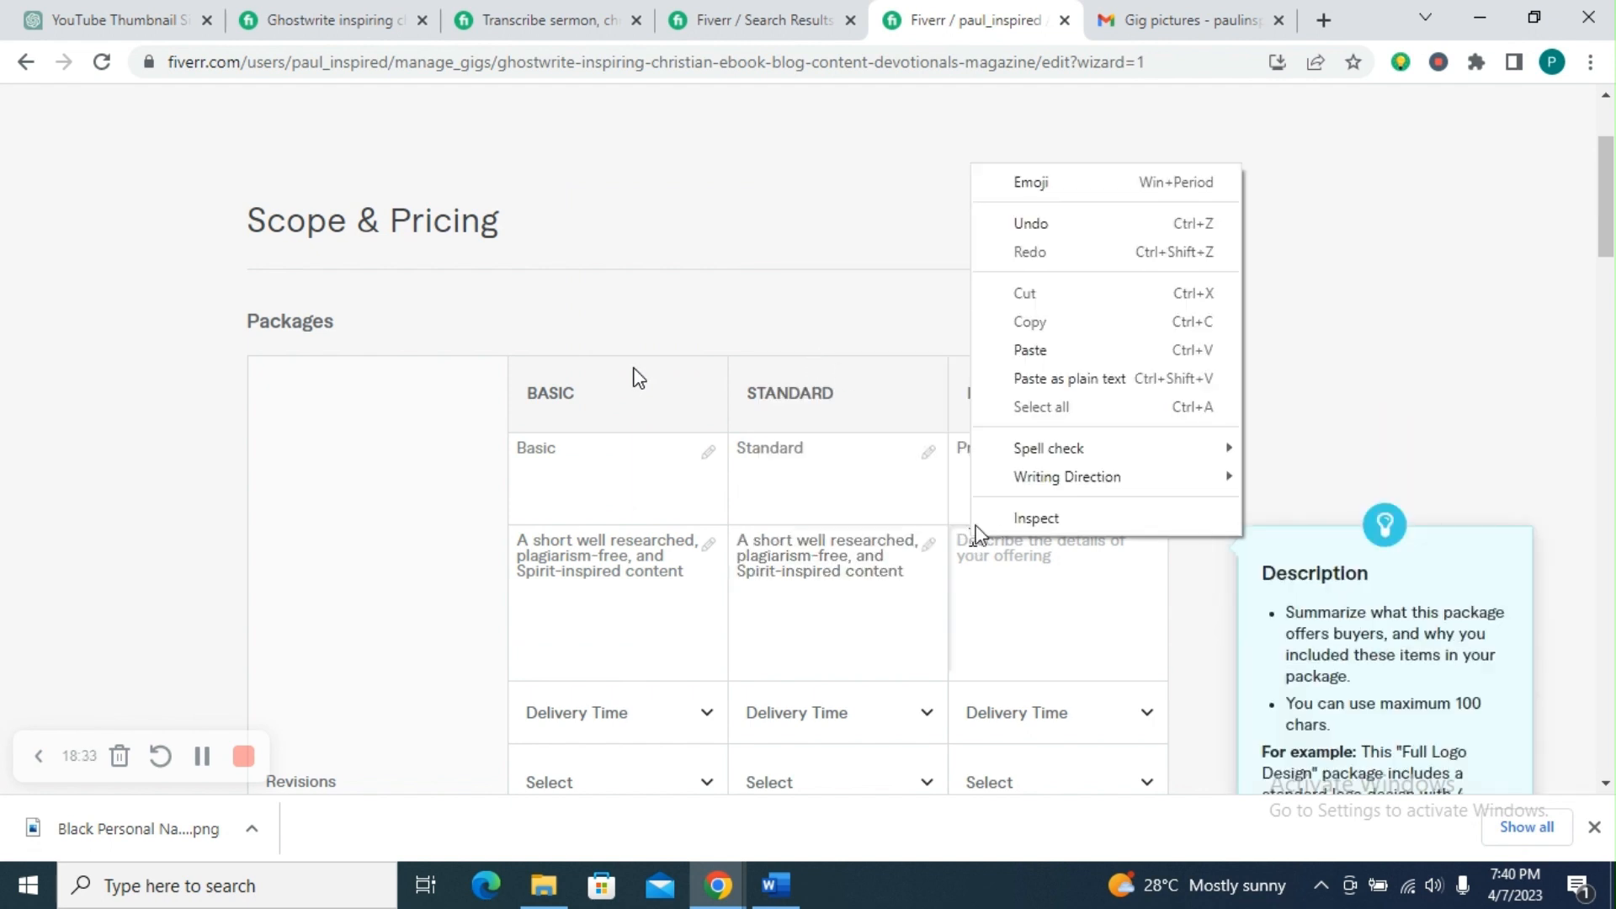
{"action": "left_click", "coordinate": [1031, 349]}
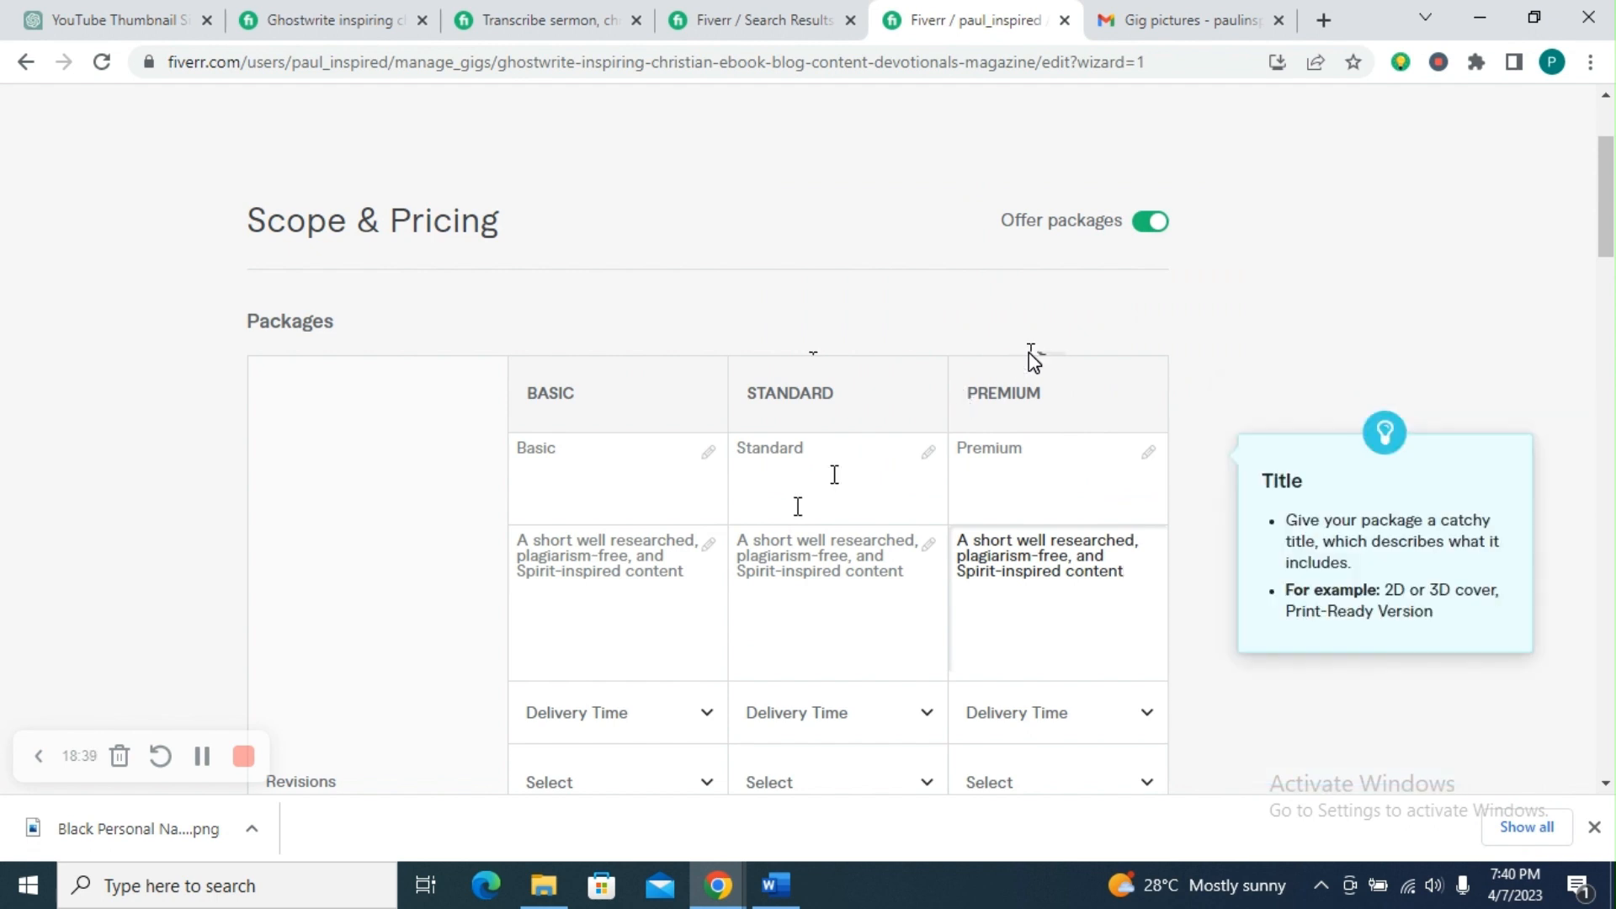
{"action": "left_click", "coordinate": [785, 531]}
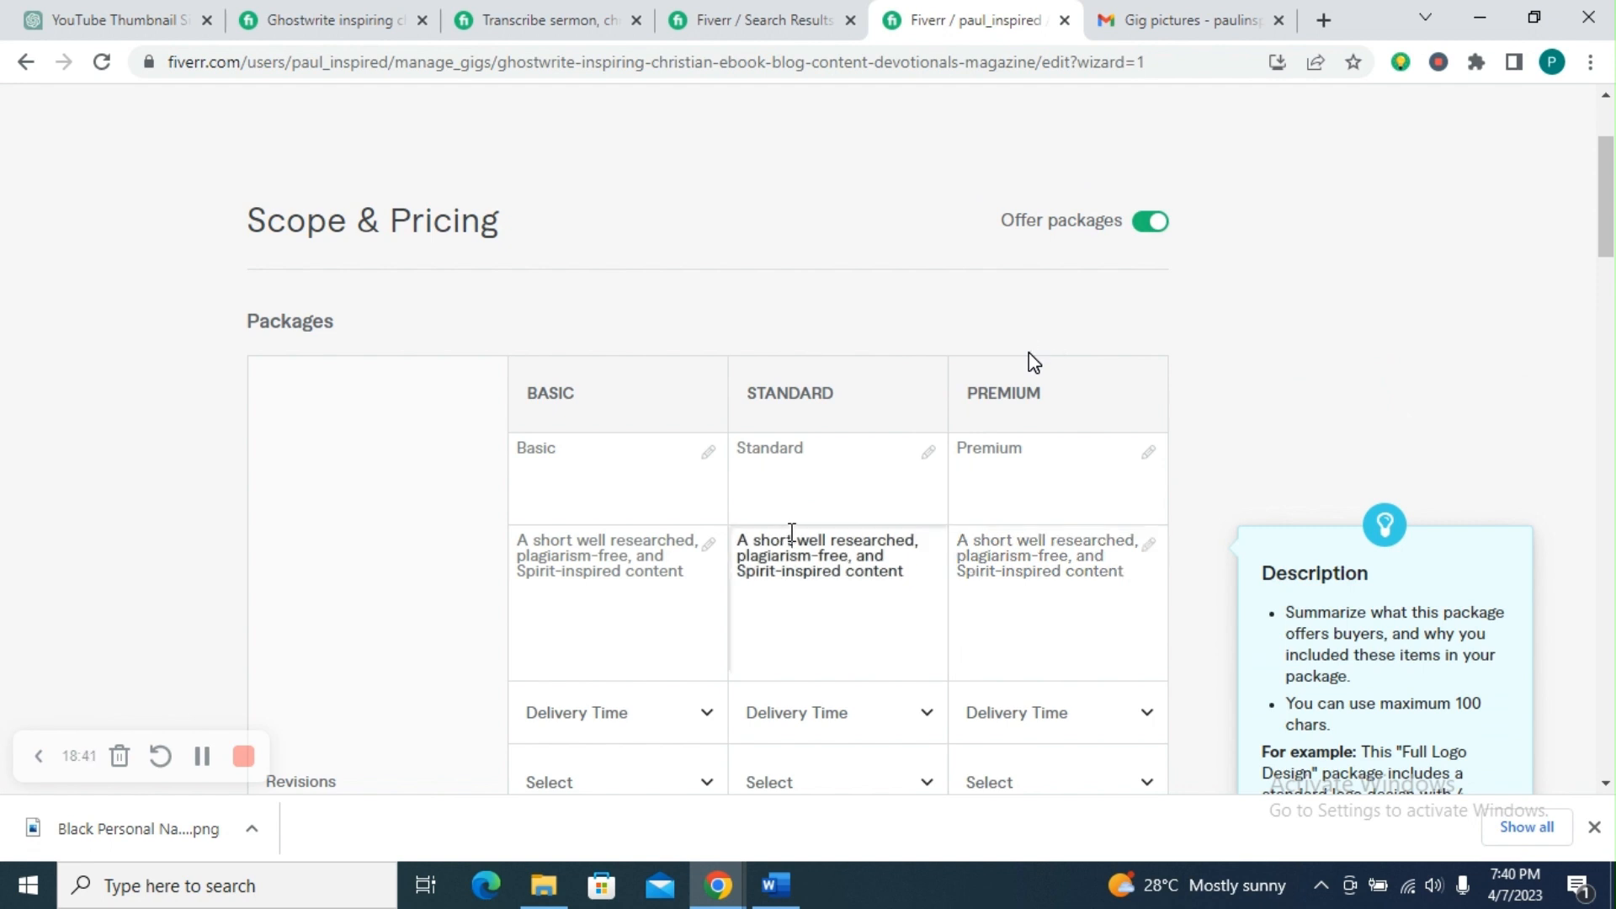
{"action": "key", "text": "BackSpace"}
{"action": "key", "text": "BackSpace"}
{"action": "key", "text": "BackSpace"}
{"action": "key", "text": "BackSpace"}
{"action": "key", "text": "BackSpace"}
{"action": "key", "text": "BackSpace"}
{"action": "key", "text": "BackSpace"}
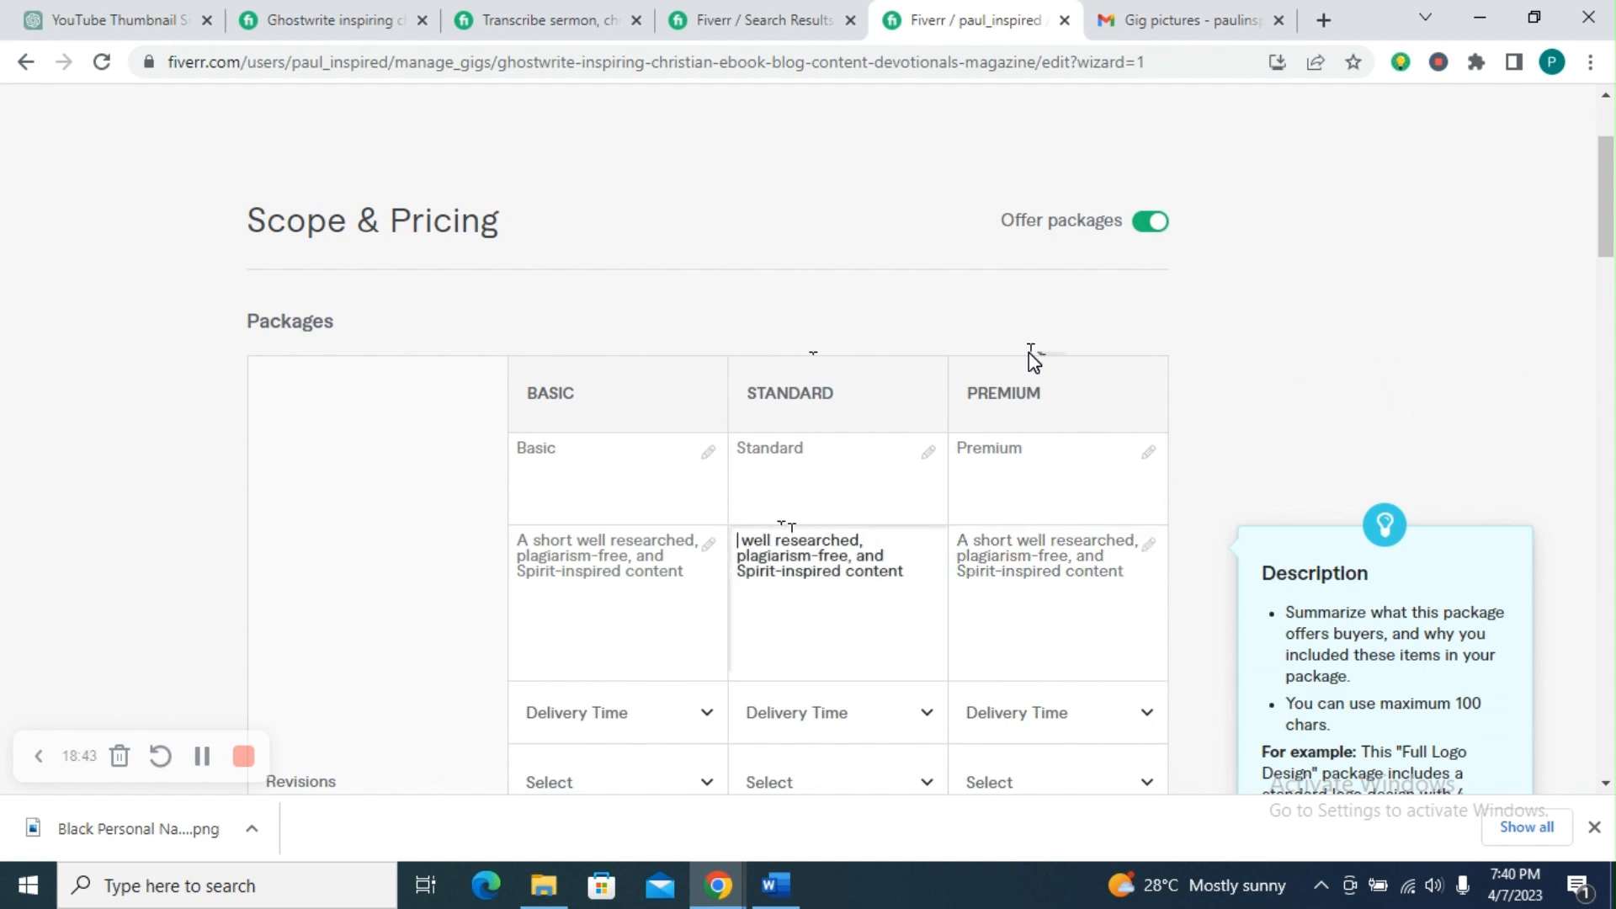
{"action": "type", "text": "5"}
{"action": "key", "text": "BackSpace"}
{"action": "type", "text": ",000"}
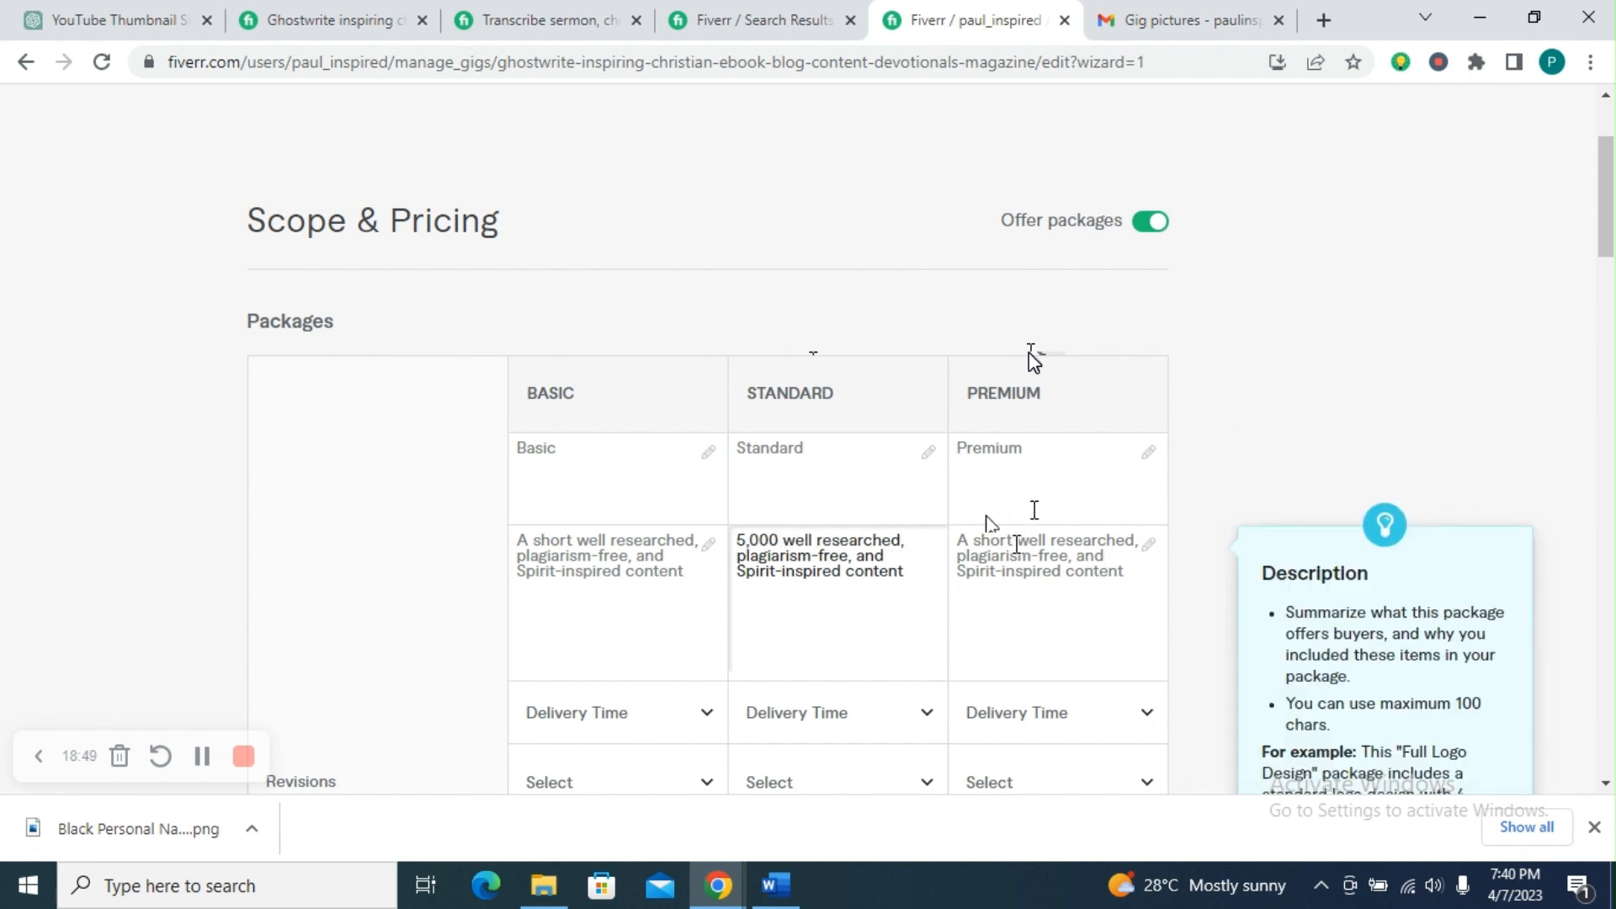
Step: Start Premium's description with 10,000 words and complete Standard's as 5,000 words
{"action": "left_click", "coordinate": [1017, 543]}
{"action": "key", "text": "BackSpace"}
{"action": "key", "text": "BackSpace"}
{"action": "key", "text": "BackSpace"}
{"action": "key", "text": "BackSpace"}
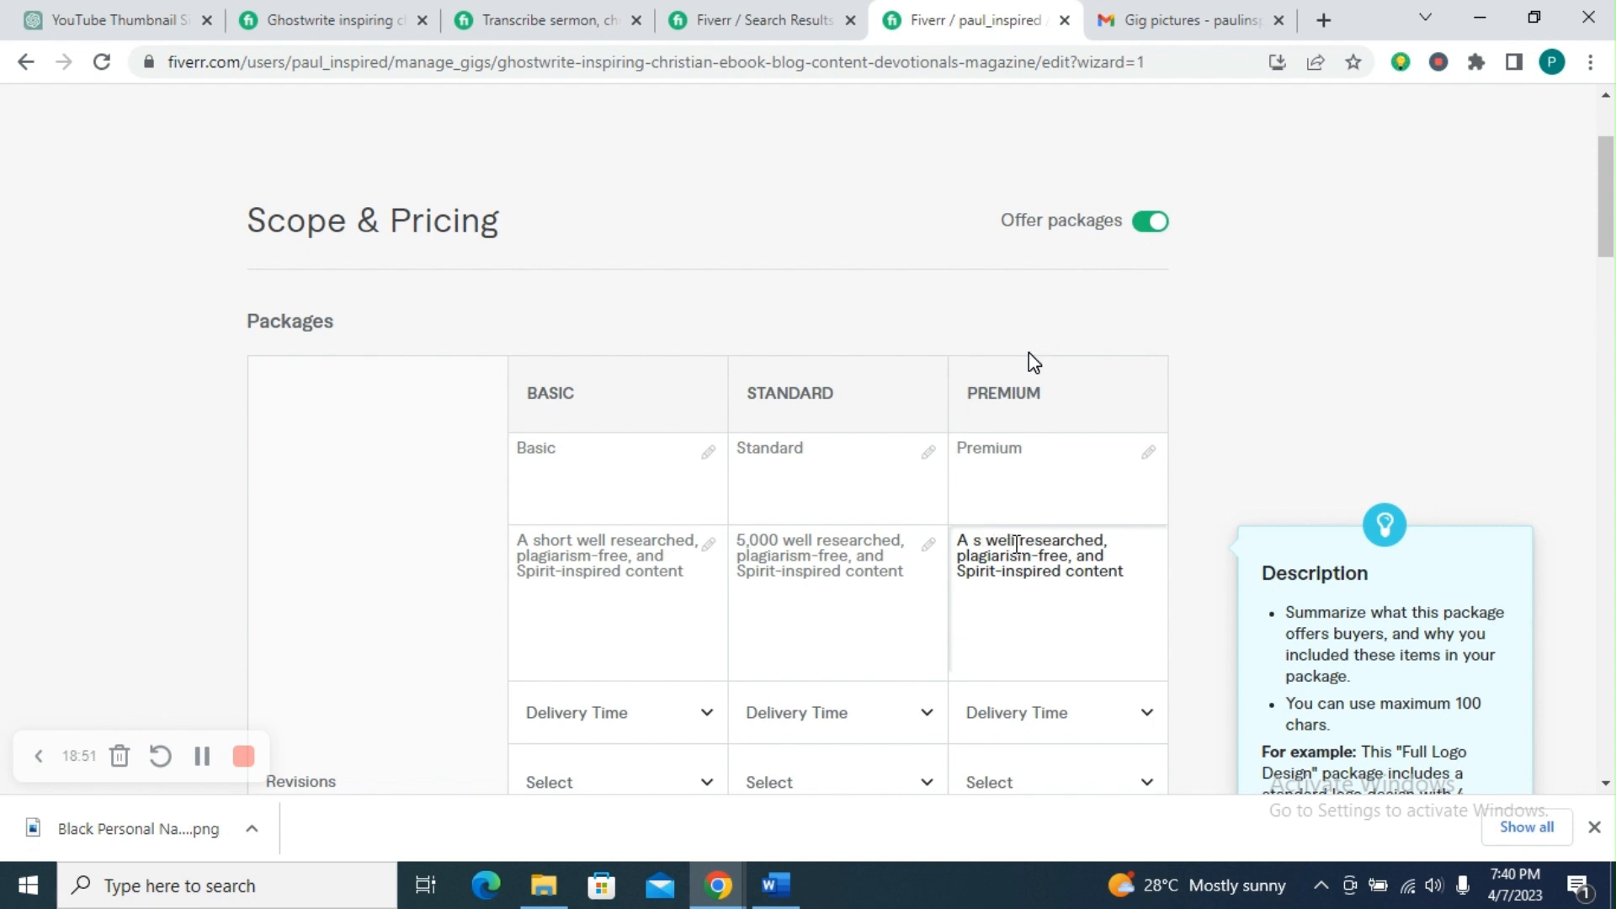
{"action": "key", "text": "BackSpace"}
{"action": "key", "text": "BackSpace"}
{"action": "key", "text": "BackSpace"}
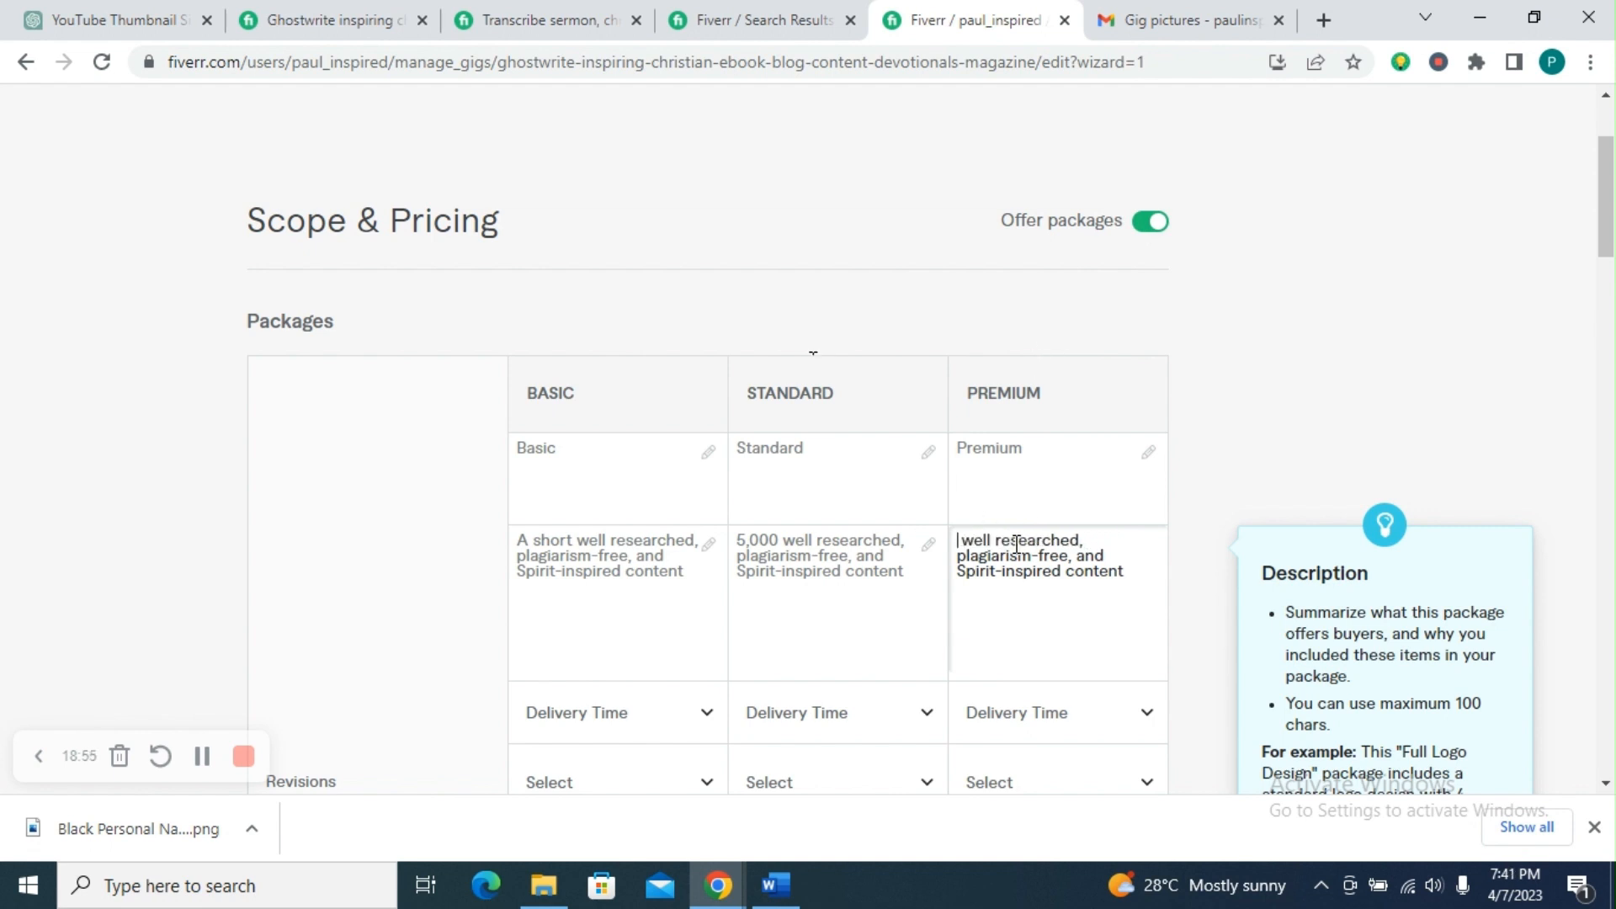
{"action": "type", "text": "1000"}
{"action": "type", "text": ",0"}
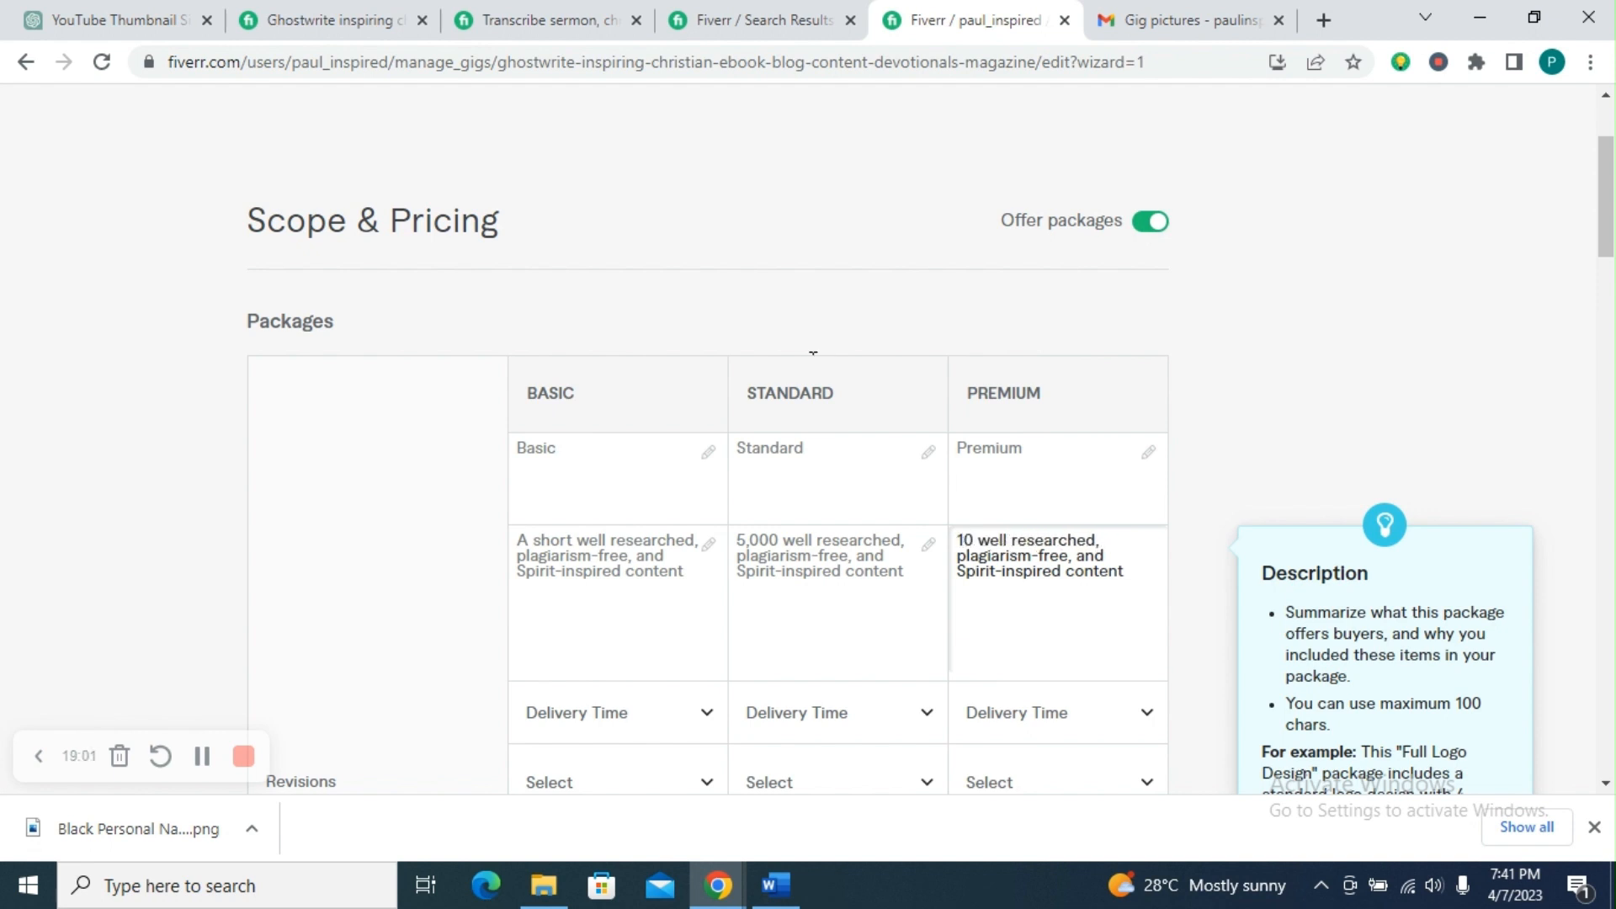
{"action": "type", "text": "00 w"}
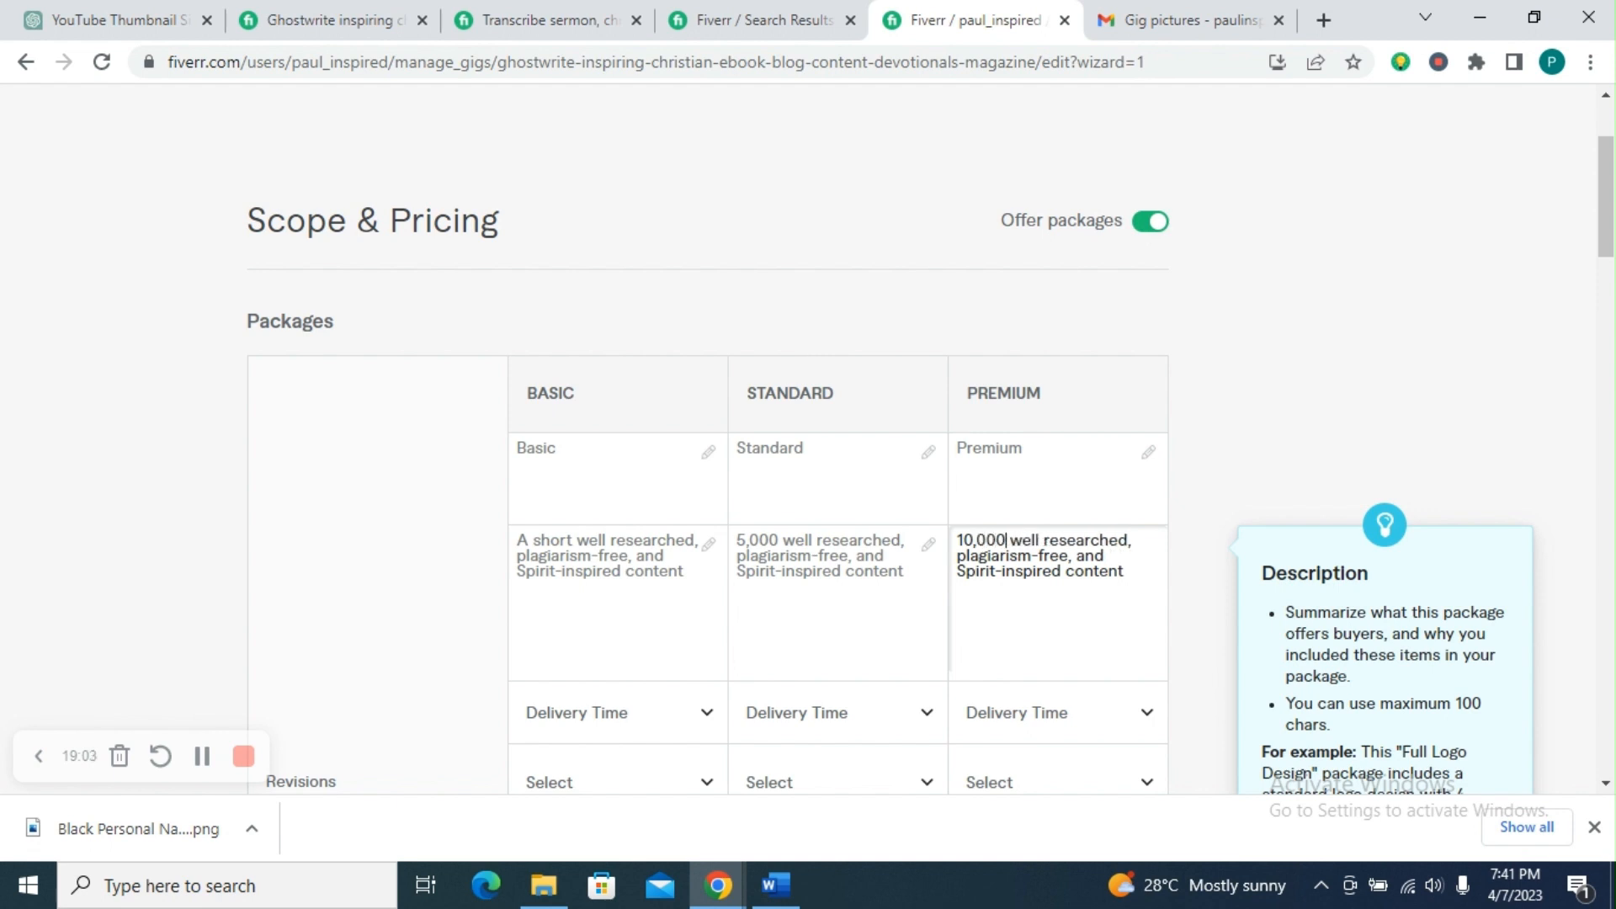
{"action": "type", "text": "ords"}
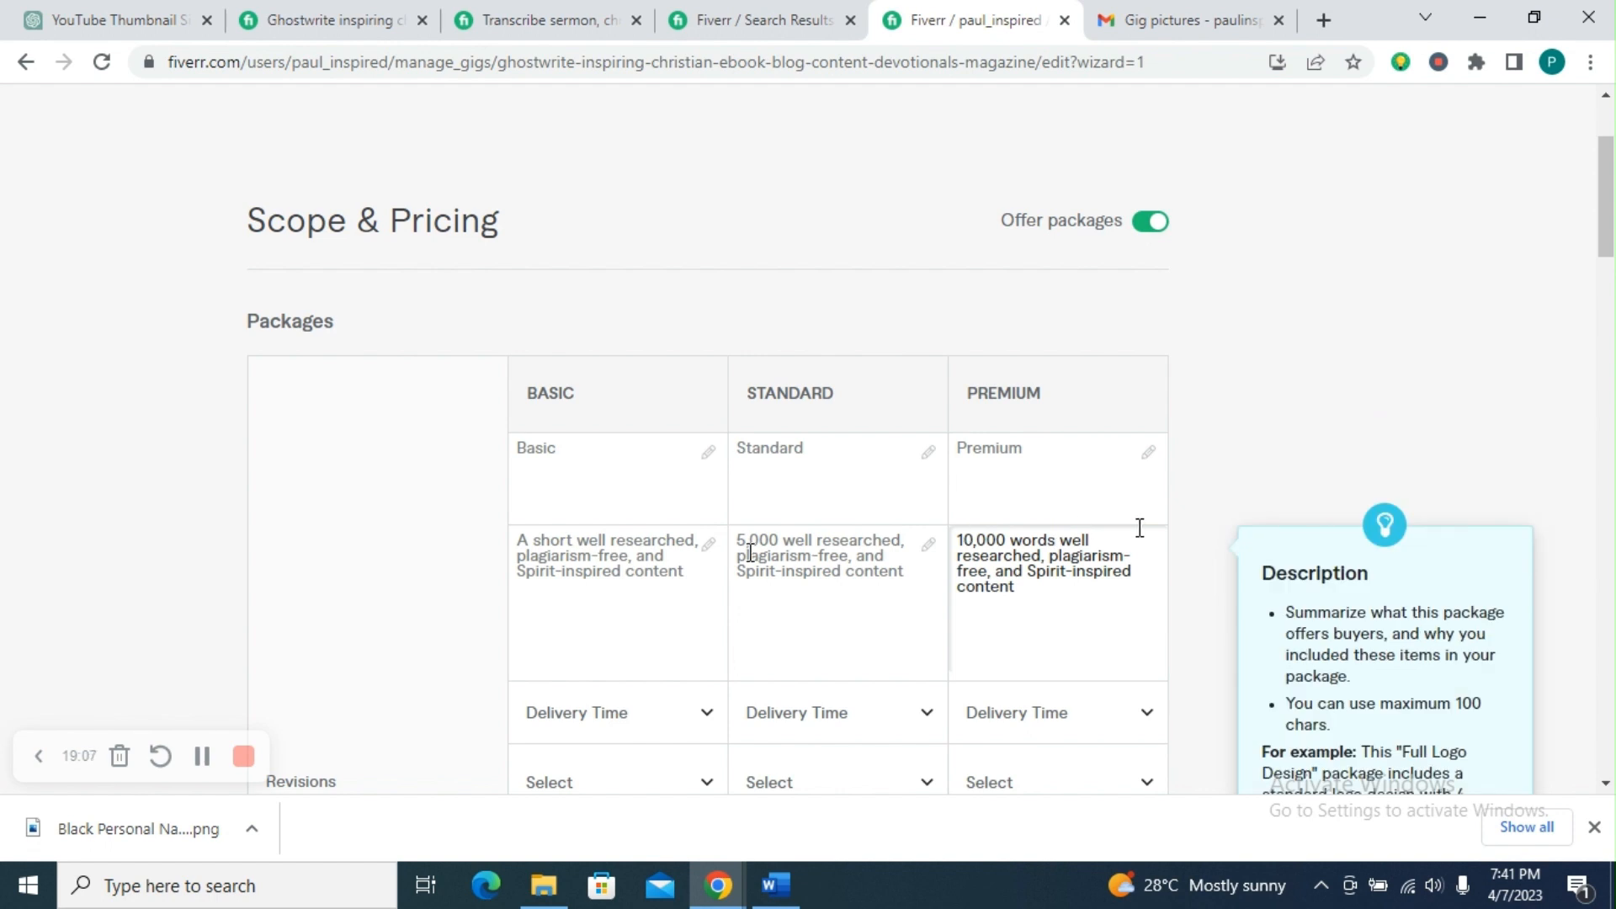
{"action": "left_click", "coordinate": [785, 539]}
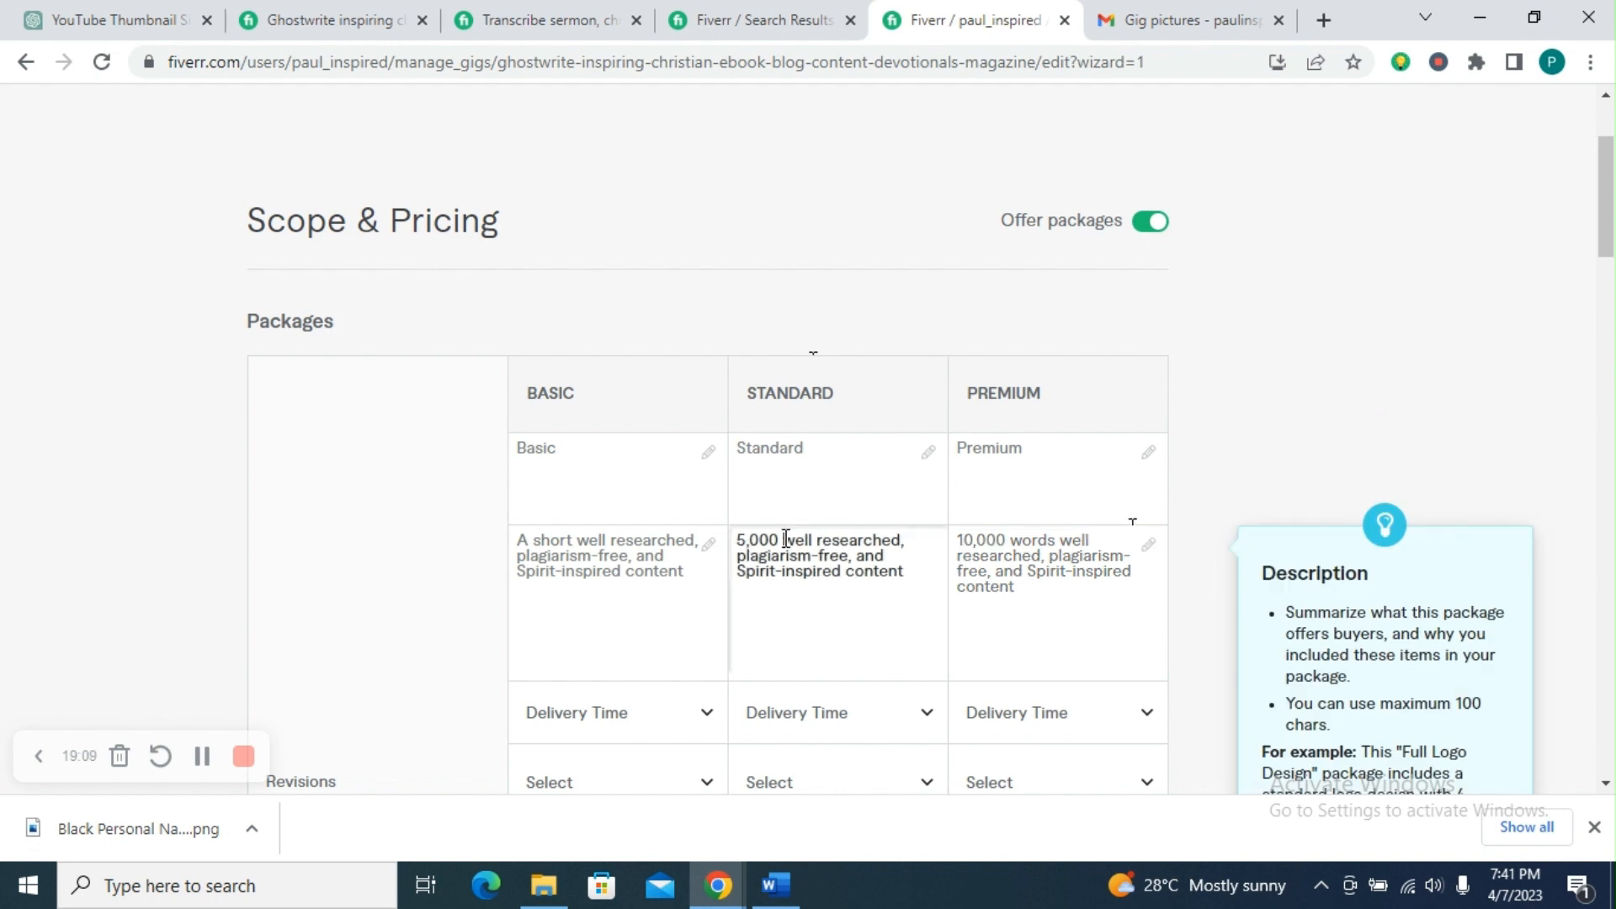
{"action": "type", "text": "words"}
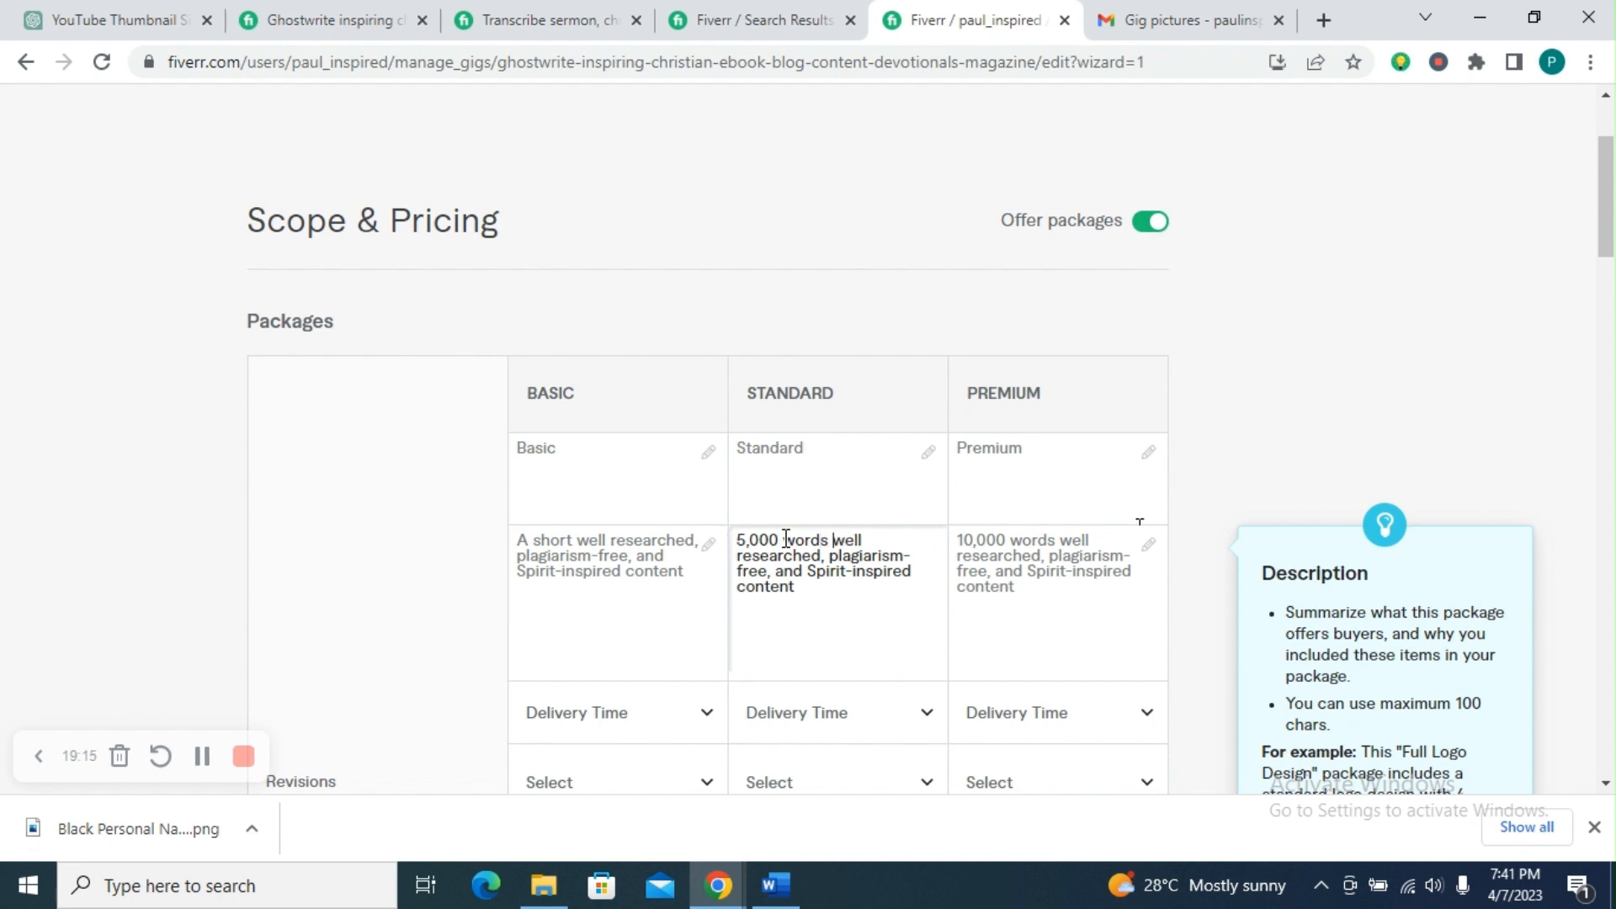
Step: Start the Basic package description with 1,000 words
{"action": "left_click", "coordinate": [581, 535]}
{"action": "key", "text": "BackSpace"}
{"action": "key", "text": "BackSpace"}
{"action": "key", "text": "BackSpace"}
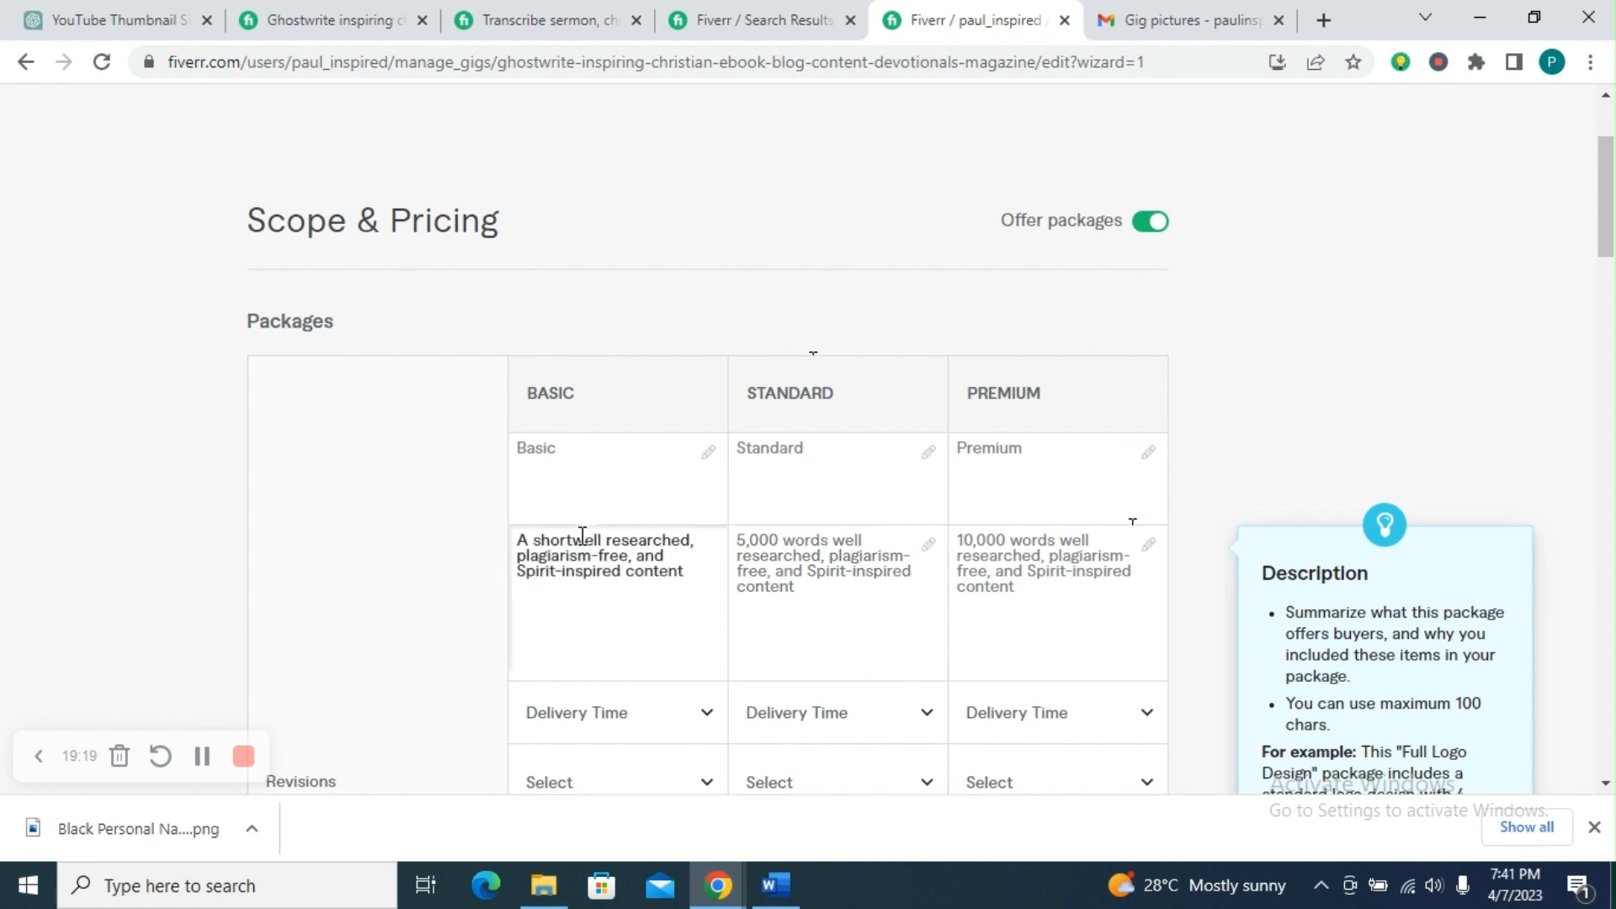
{"action": "key", "text": "BackSpace"}
{"action": "key", "text": "BackSpace"}
{"action": "key", "text": "BackSpace"}
{"action": "key", "text": "BackSpace"}
{"action": "key", "text": "BackSpace"}
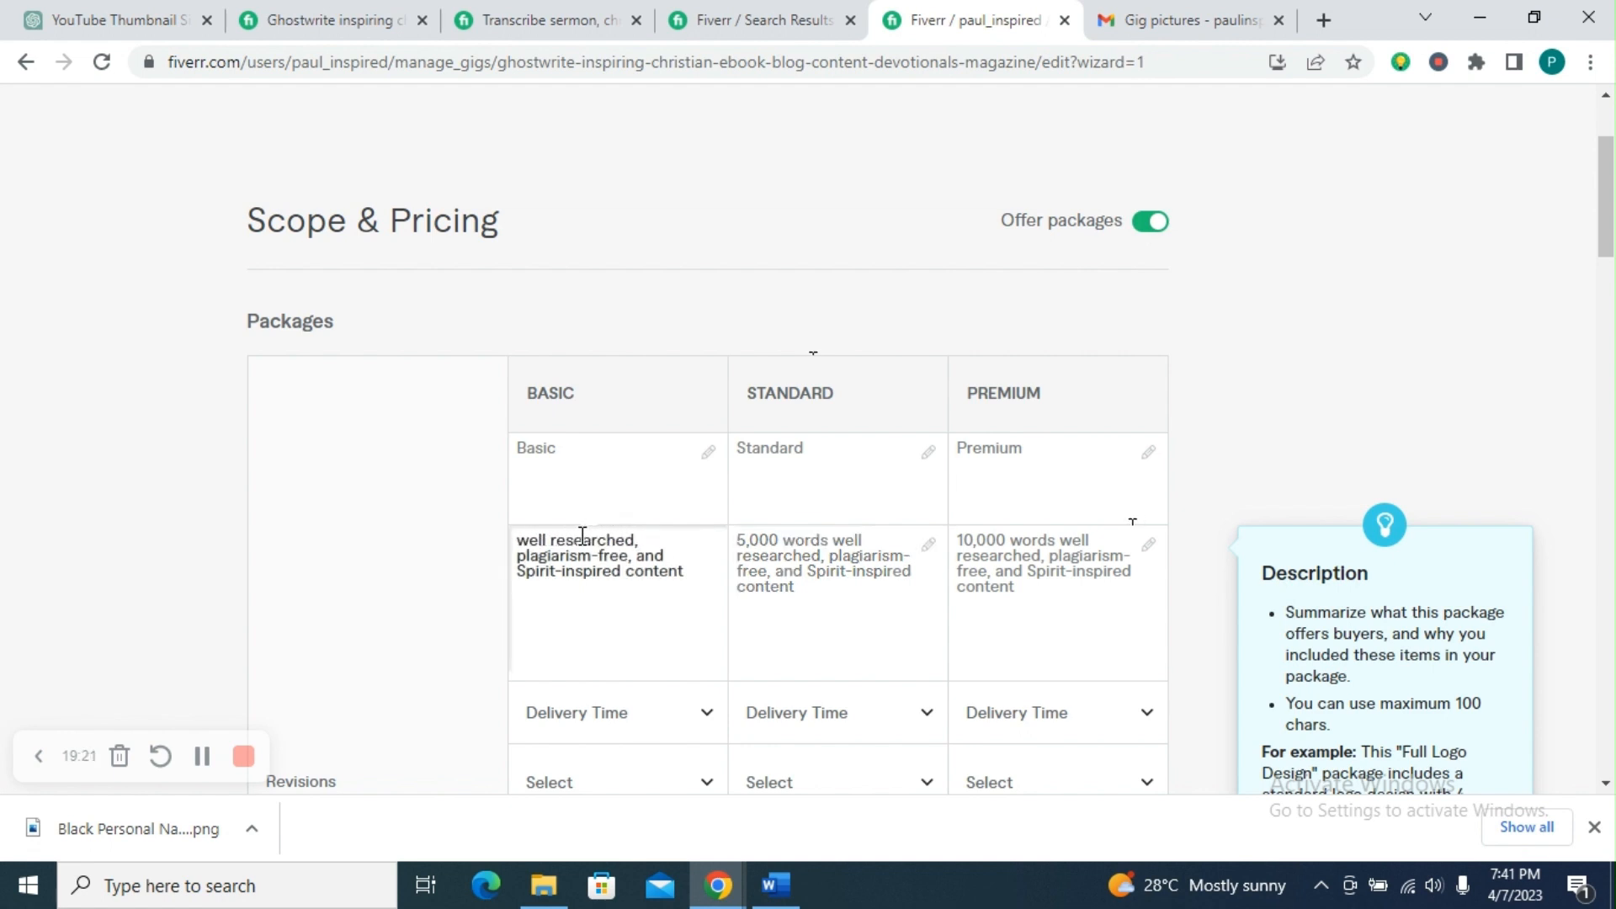
{"action": "type", "text": "1000"}
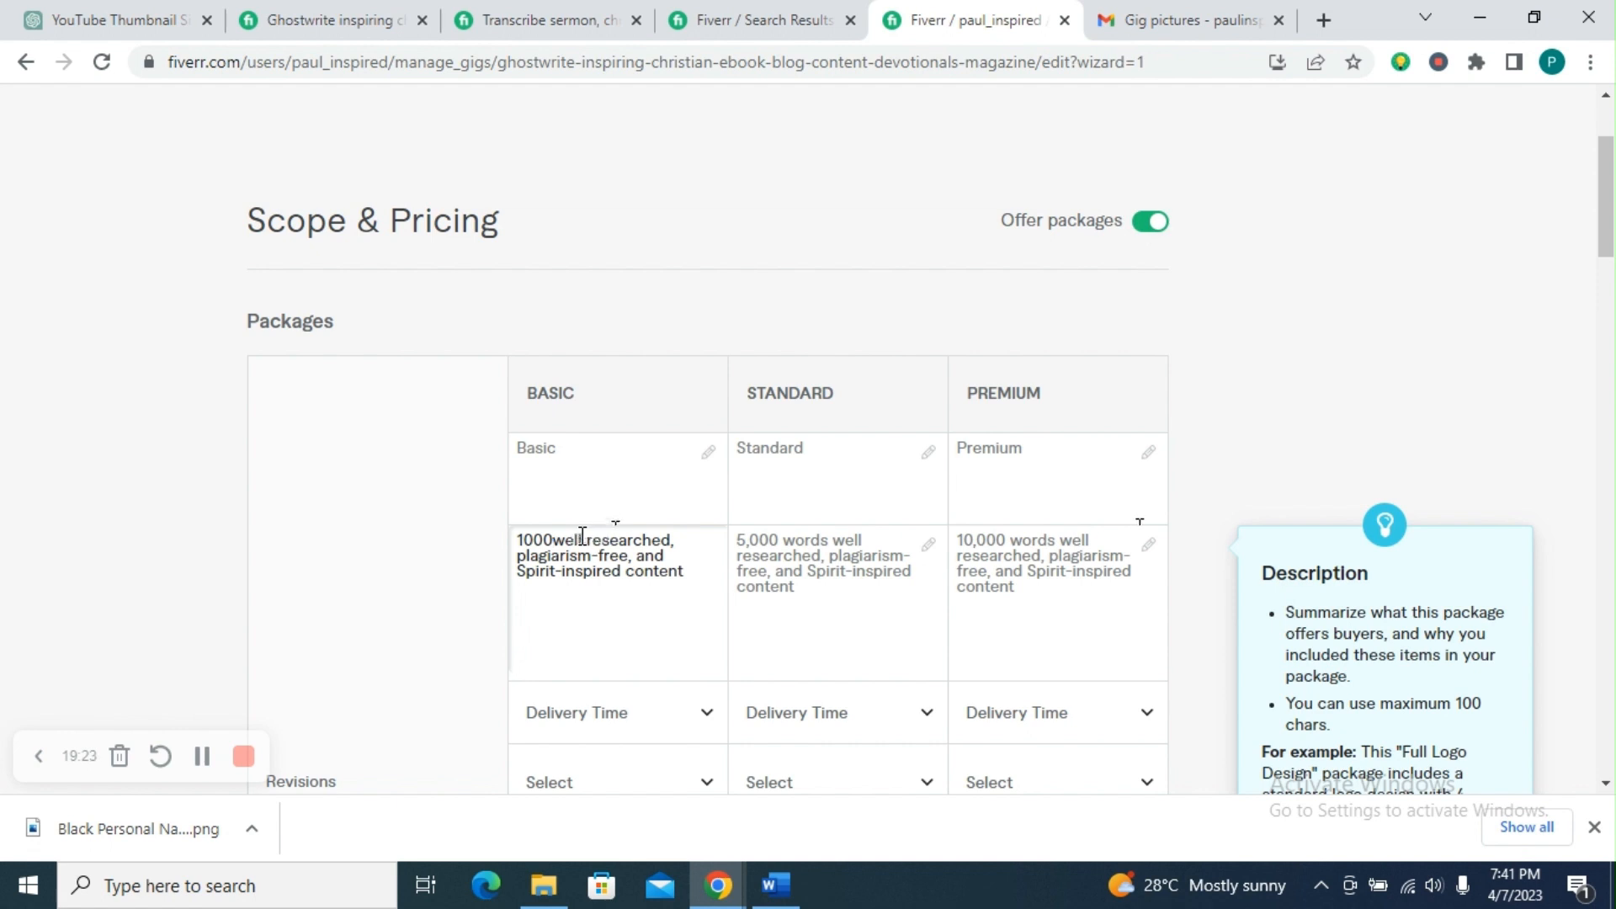
{"action": "key", "text": "BackSpace"}
{"action": "key", "text": "BackSpace"}
{"action": "key", "text": "BackSpace"}
{"action": "type", "text": ","}
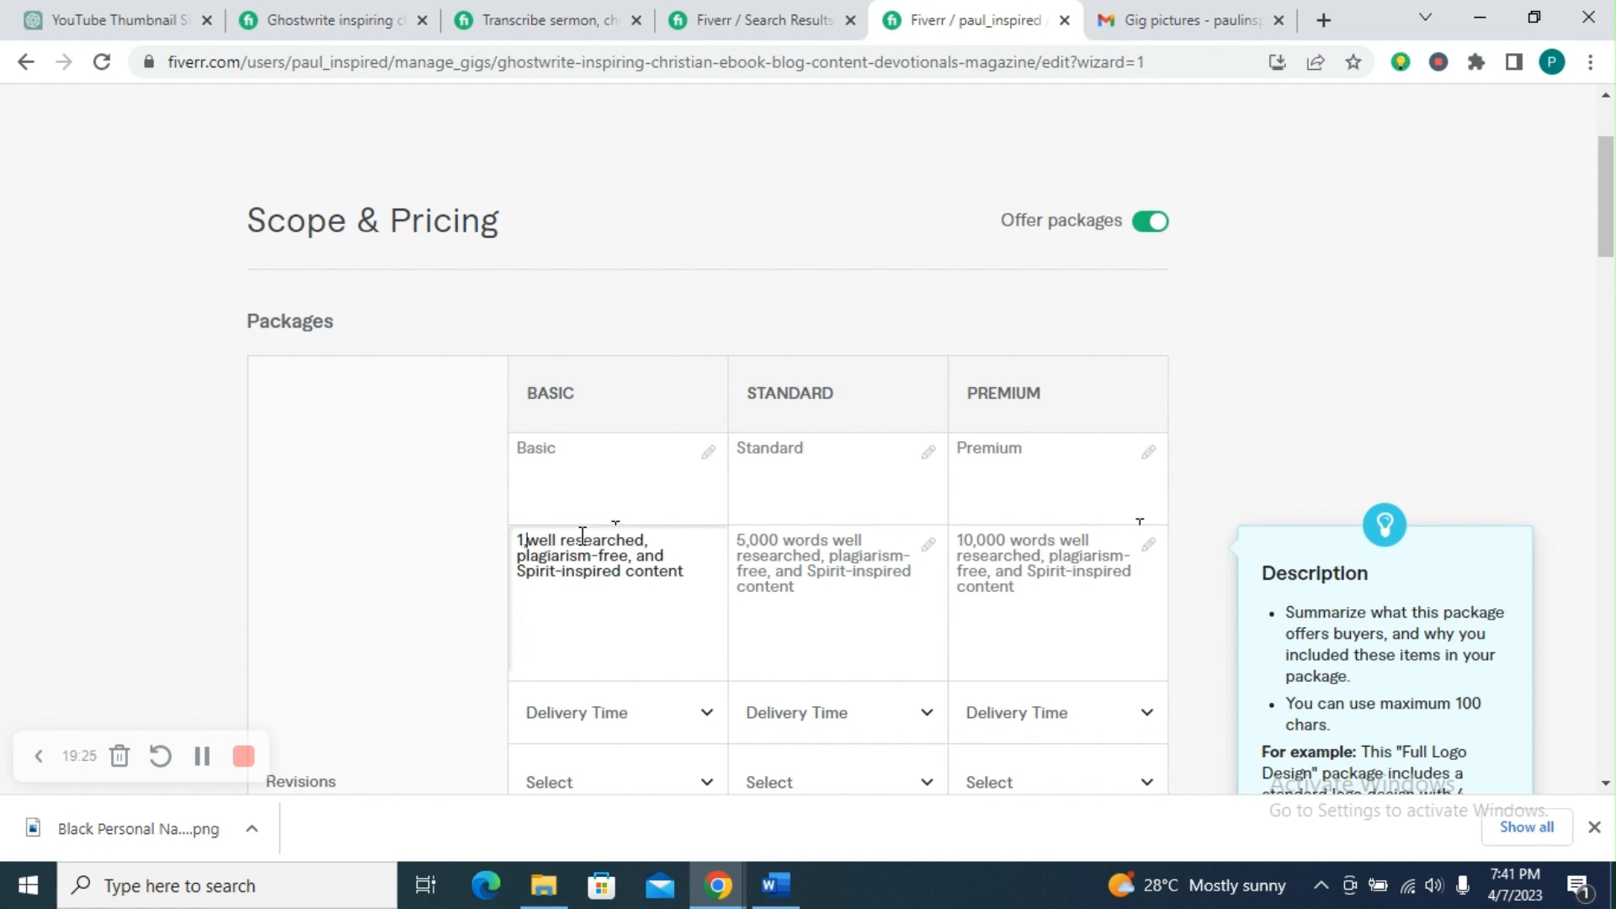
{"action": "type", "text": "000 "}
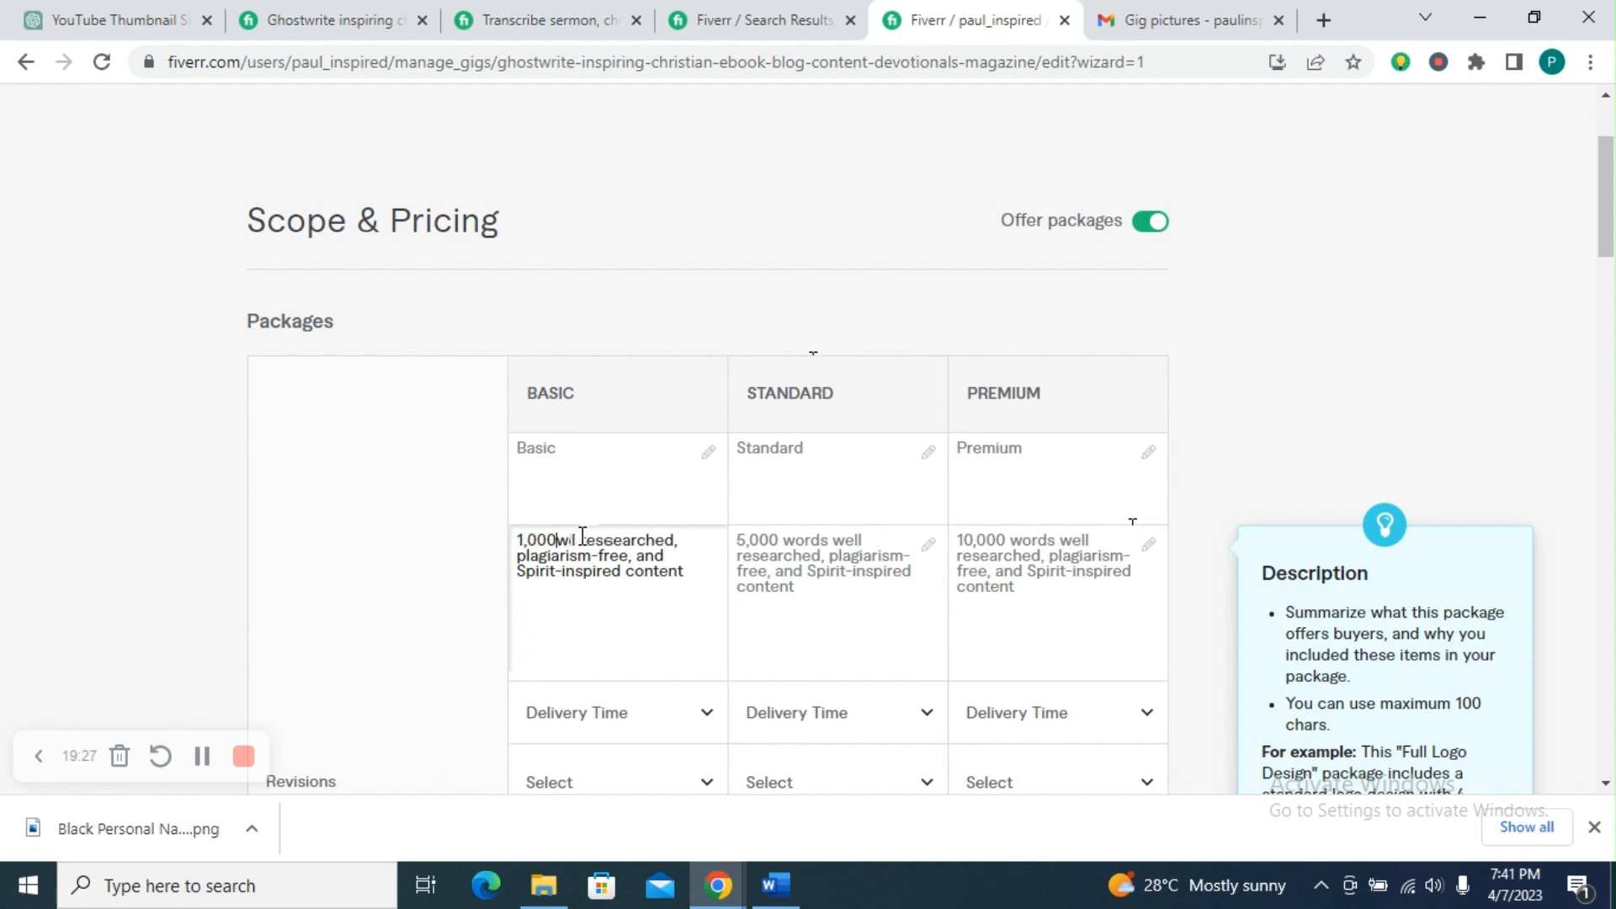
{"action": "type", "text": "words"}
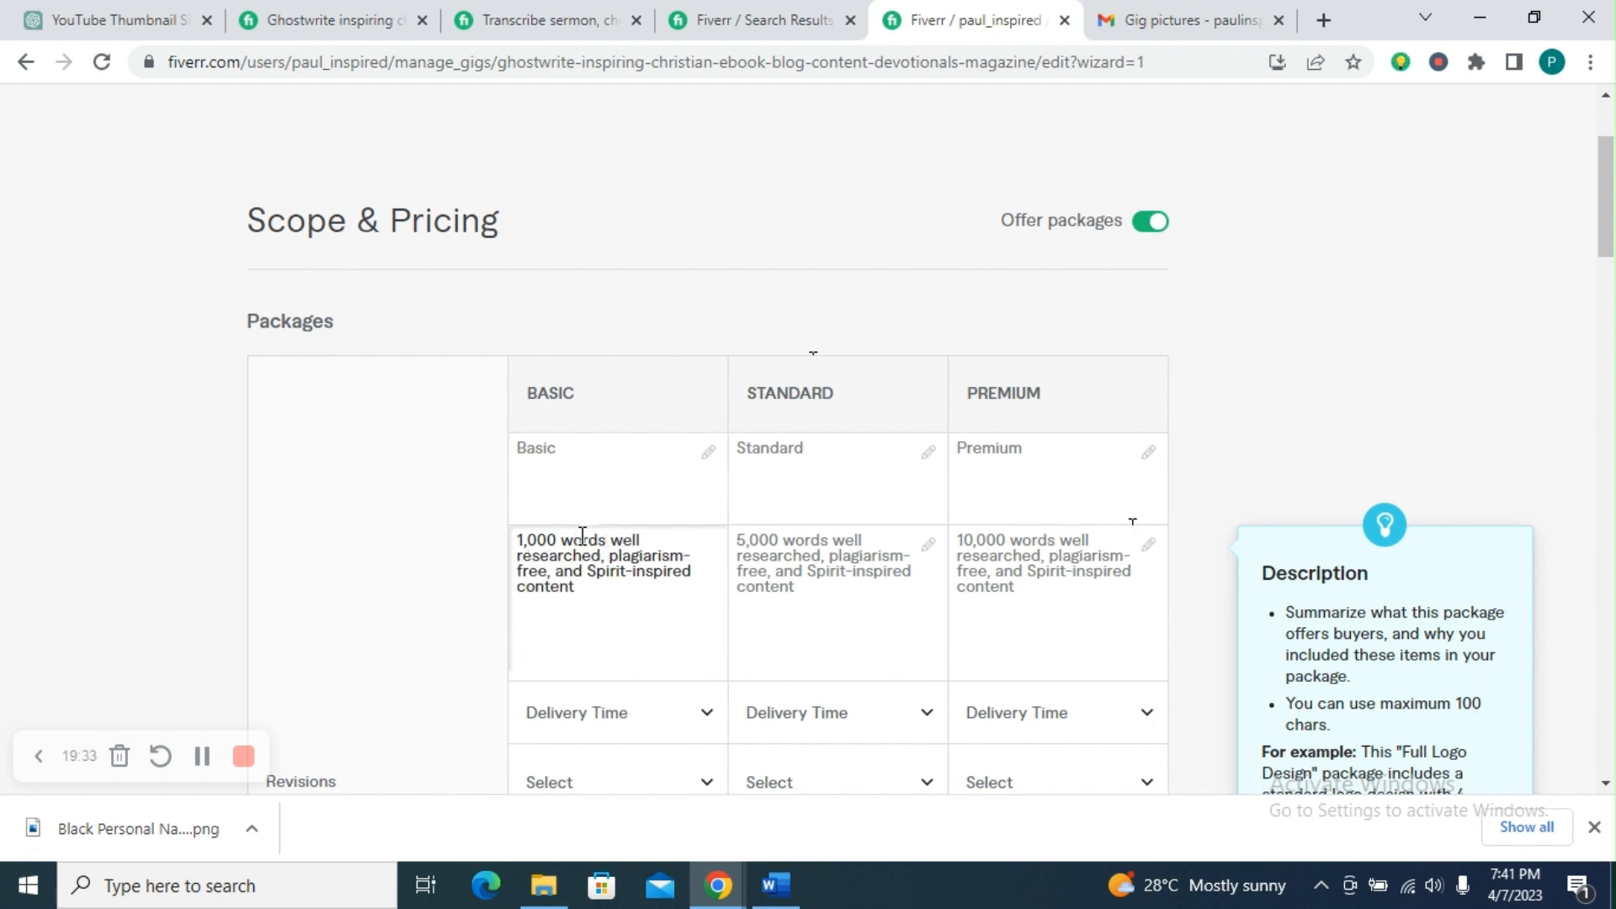
Step: Set Basic delivery to 3 days and Standard delivery to 5 days
{"action": "left_click", "coordinate": [698, 715]}
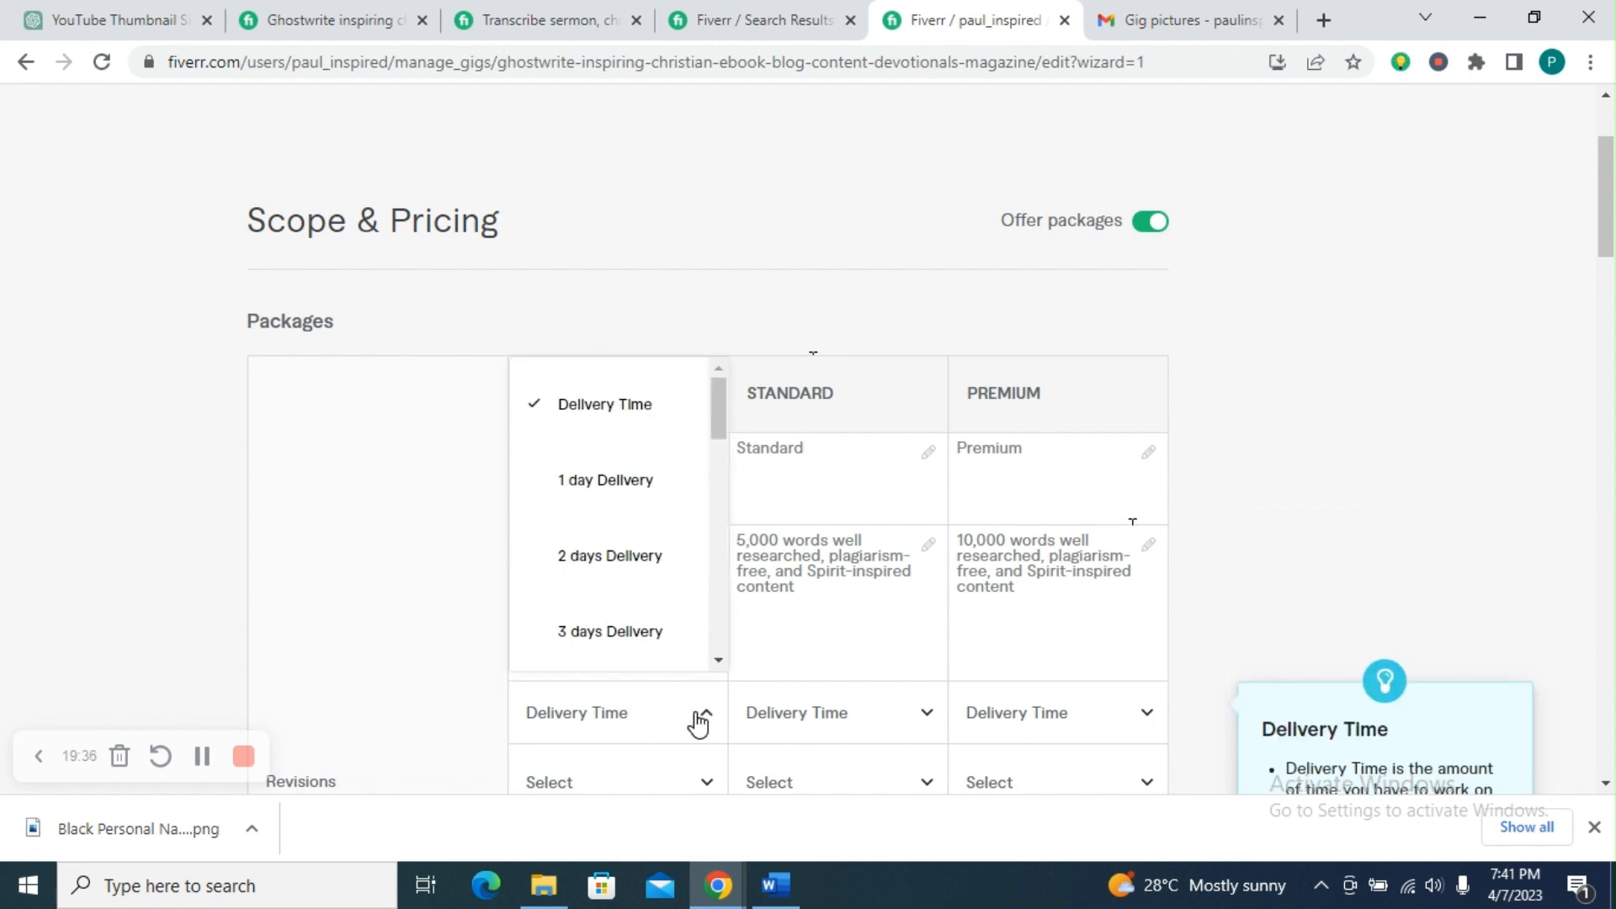
{"action": "left_click", "coordinate": [671, 663]}
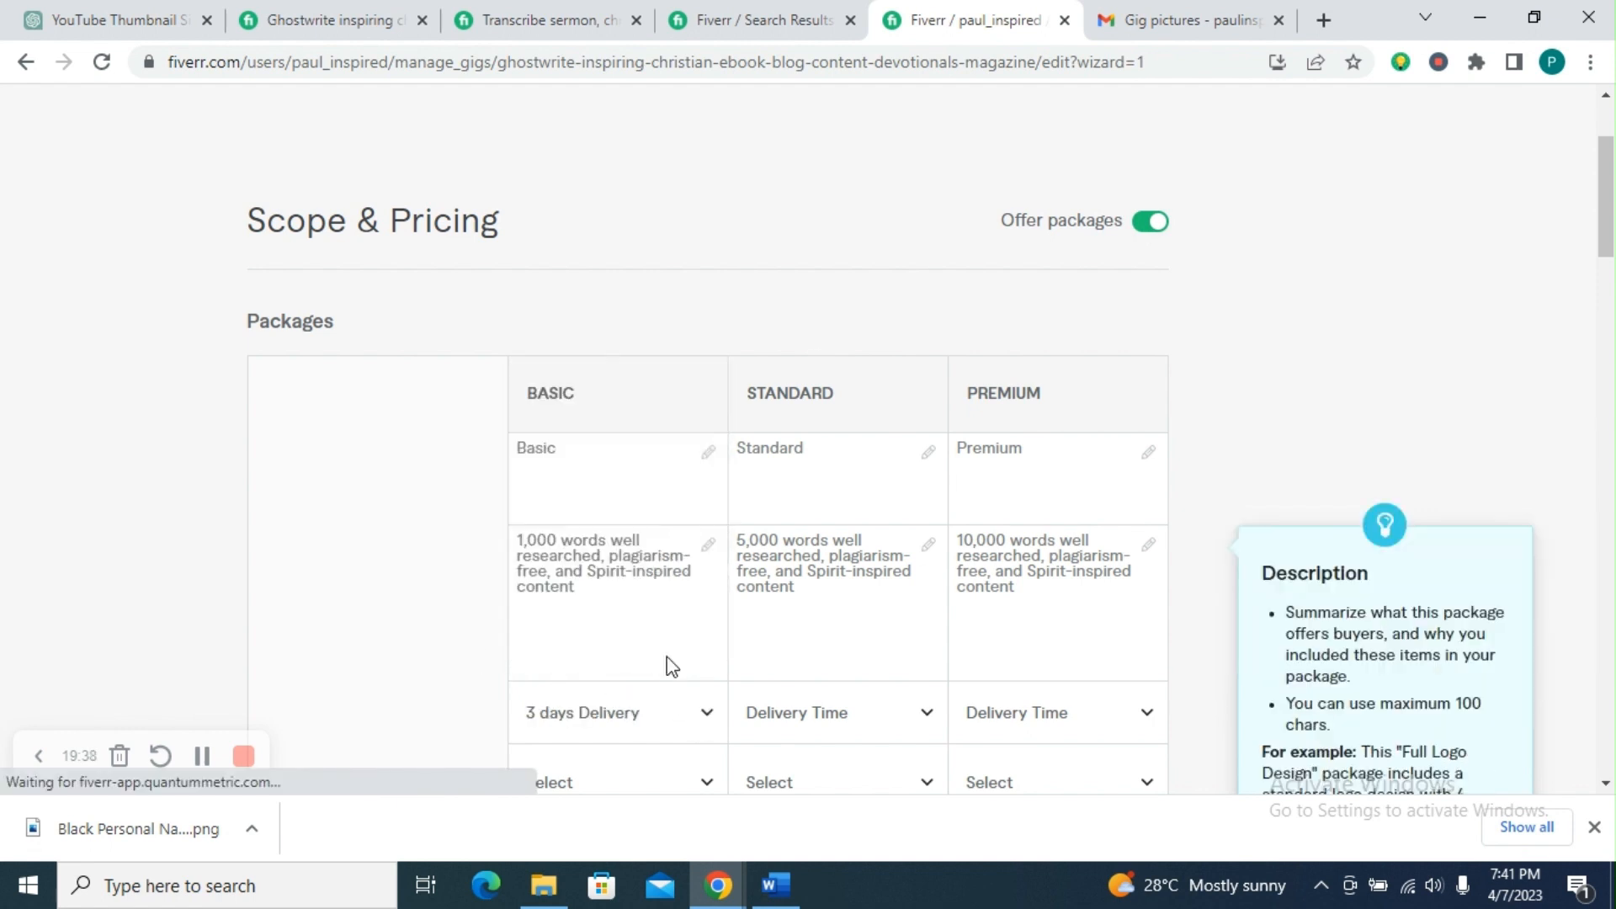
{"action": "left_click", "coordinate": [869, 727]}
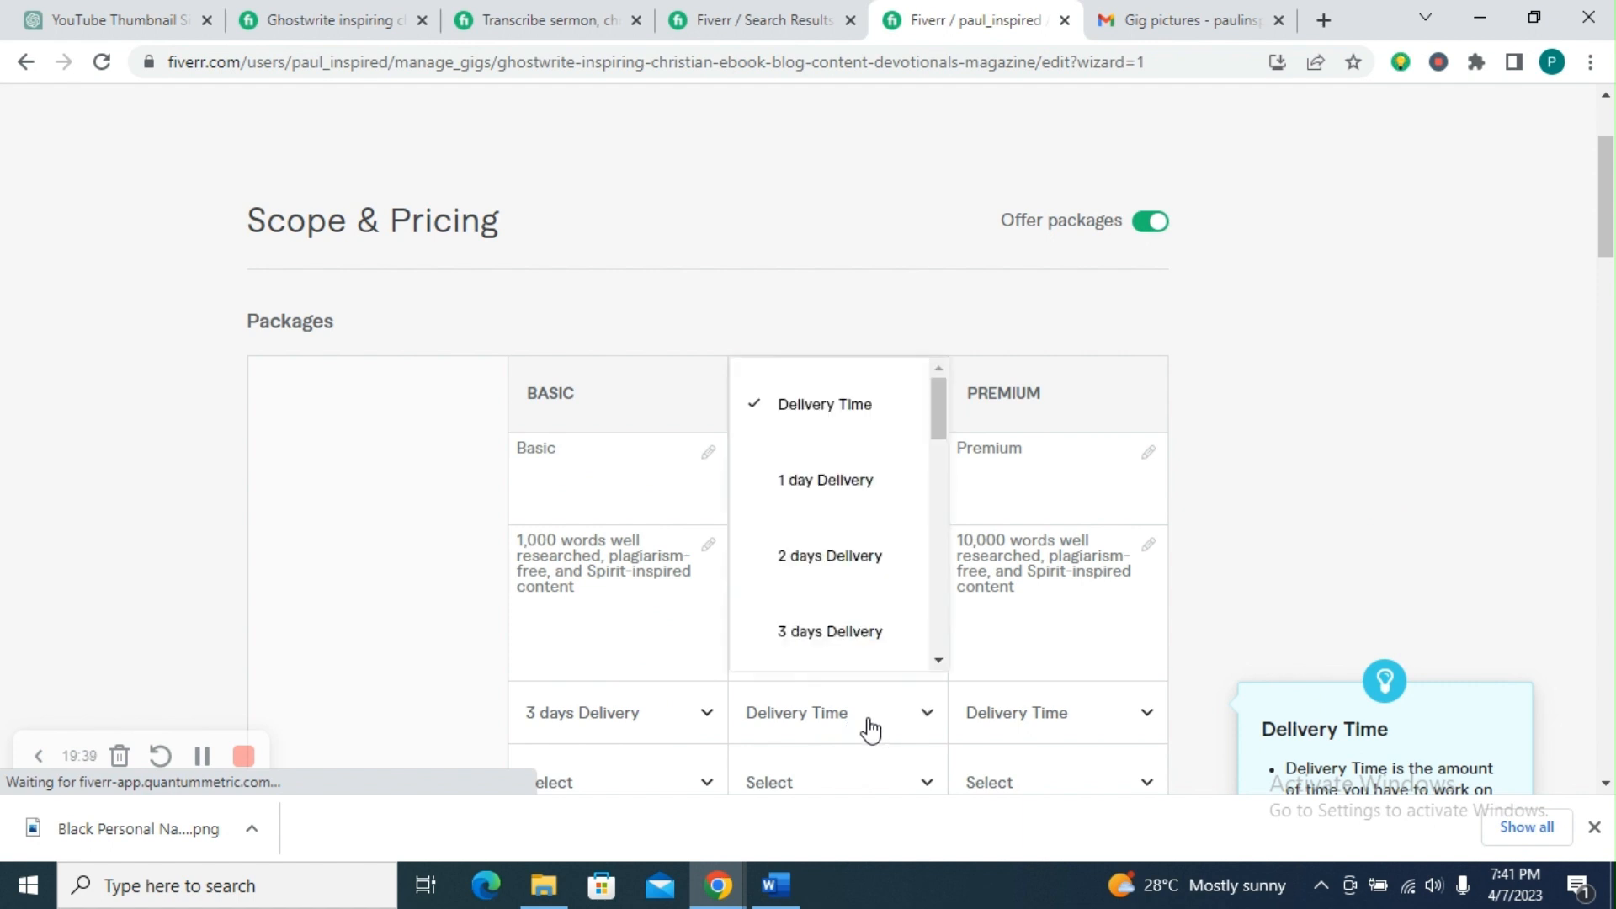
{"action": "left_click", "coordinate": [940, 661]}
{"action": "left_click", "coordinate": [939, 661]}
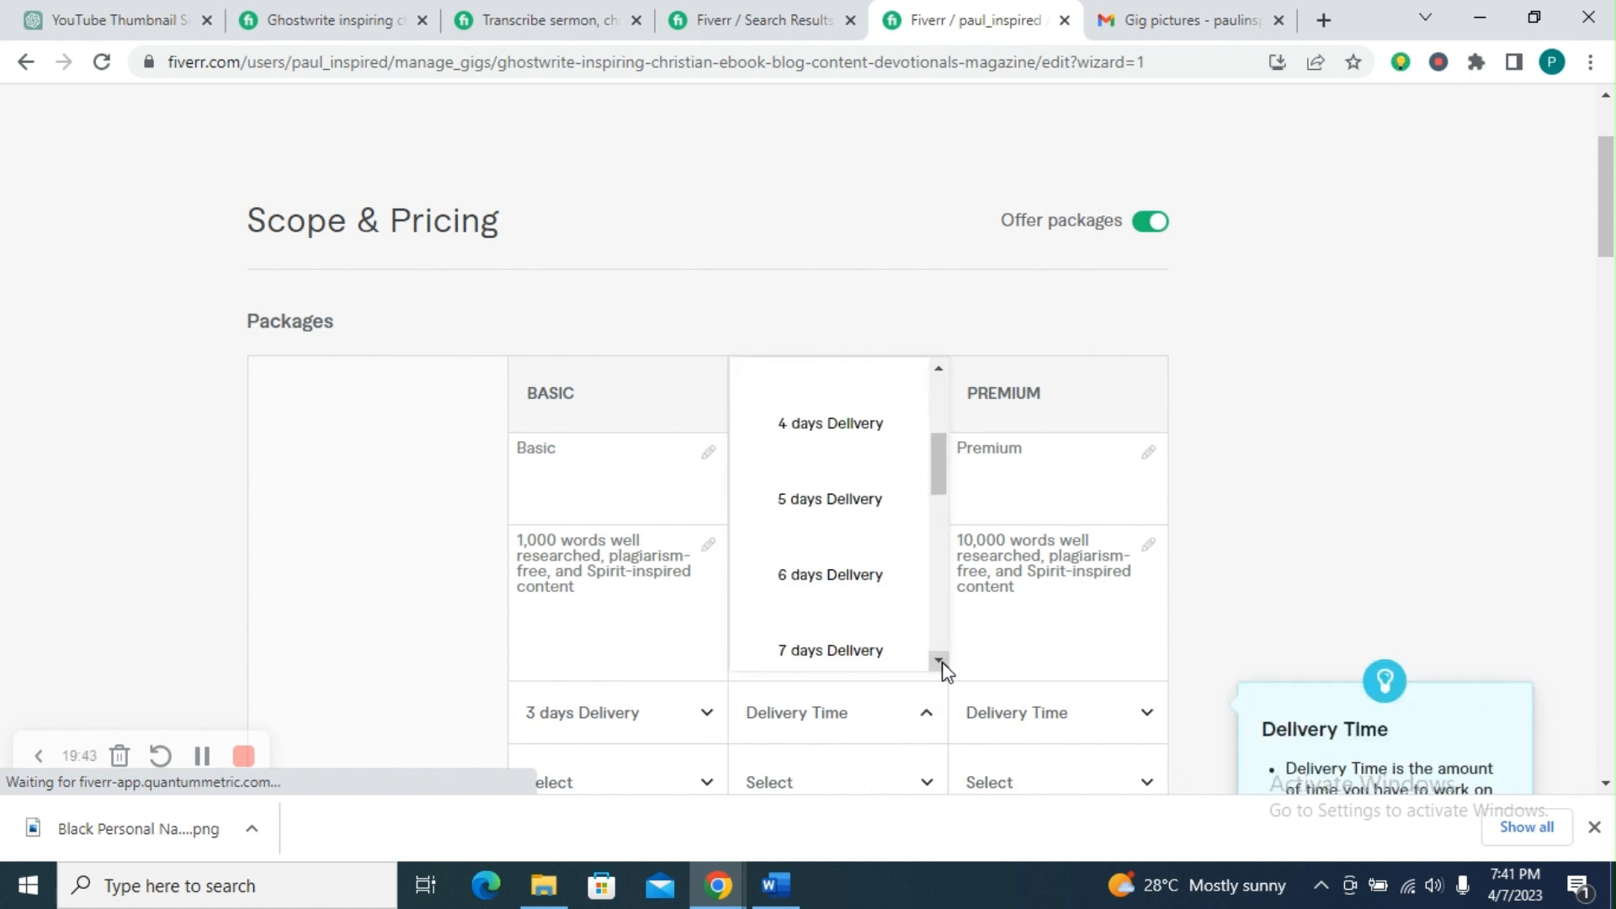
{"action": "left_click", "coordinate": [873, 652]}
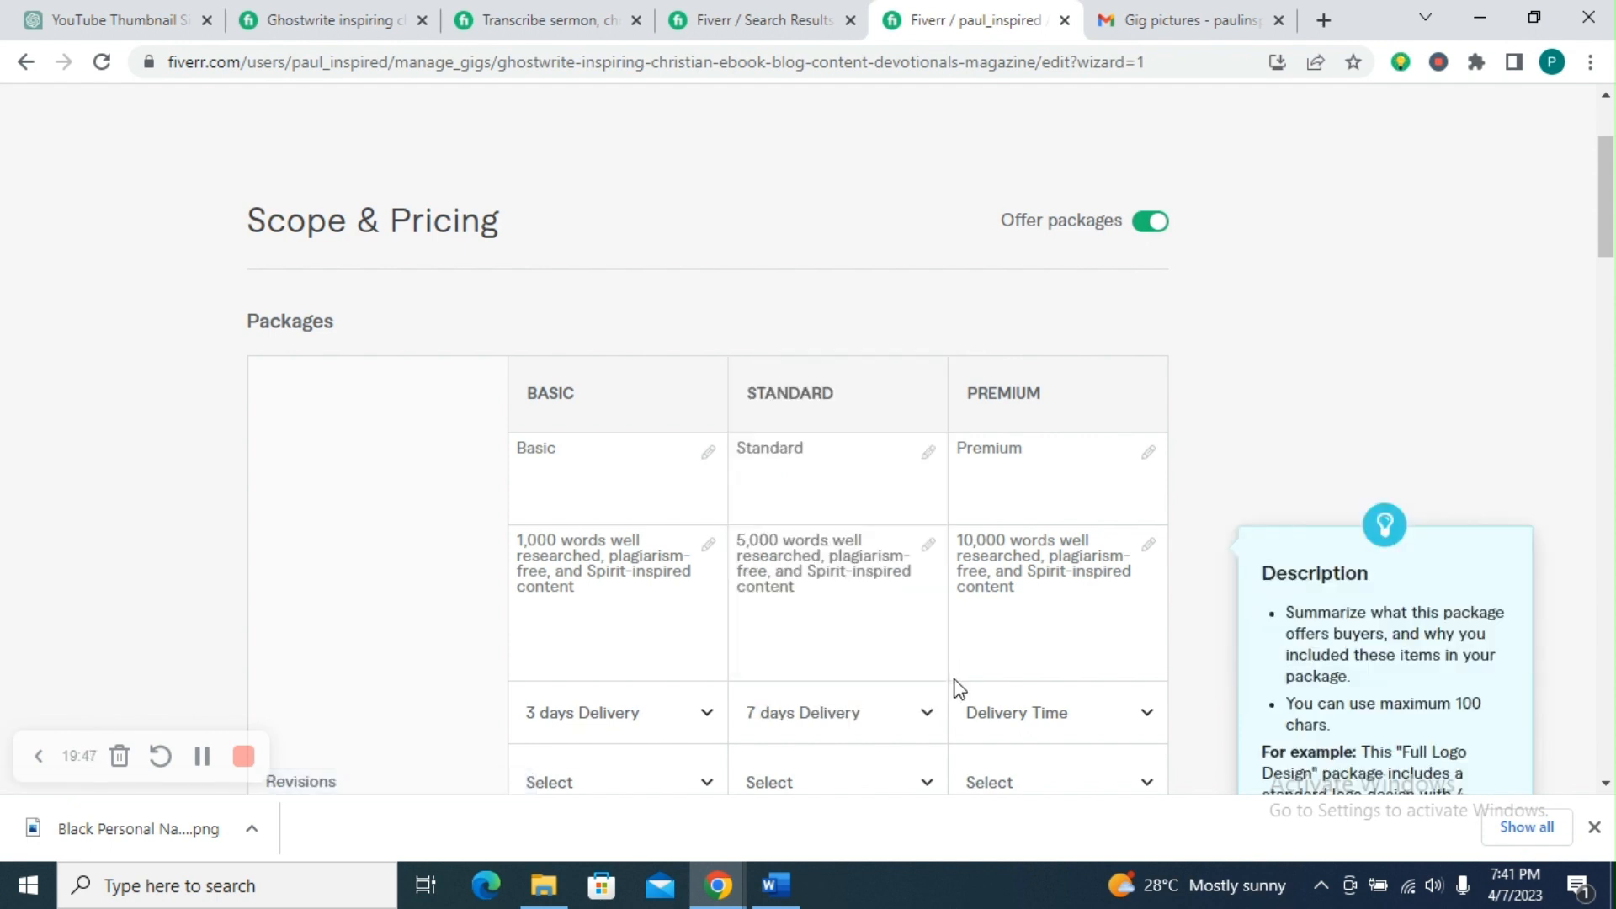
{"action": "left_click", "coordinate": [926, 717]}
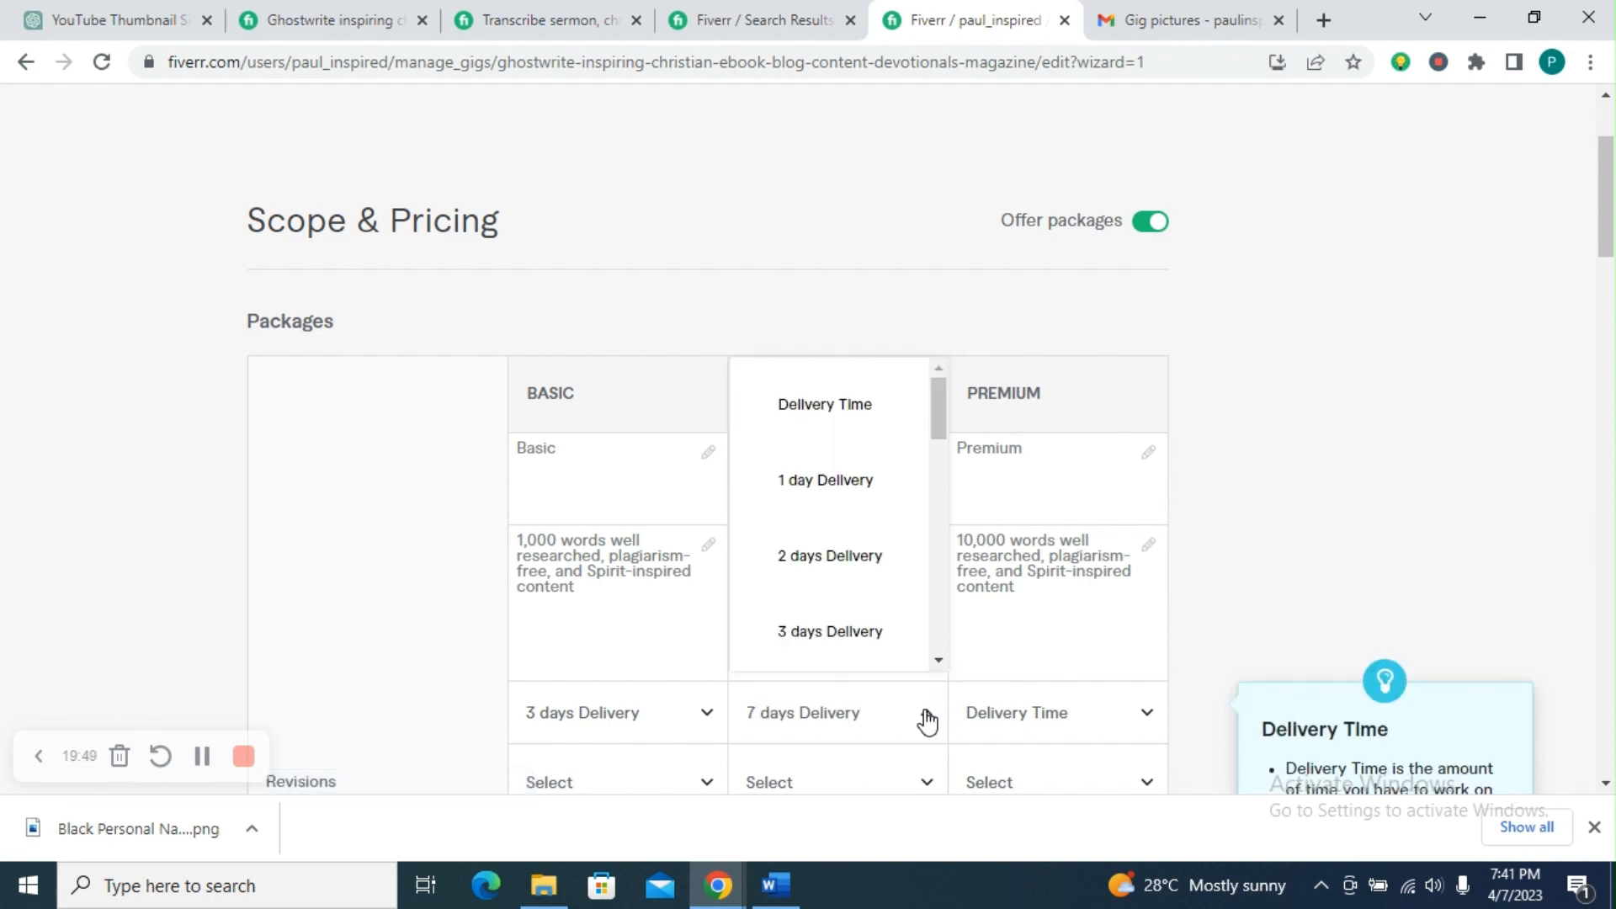
{"action": "scroll", "coordinate": [936, 652], "scroll_direction": "down", "scroll_amount": 2}
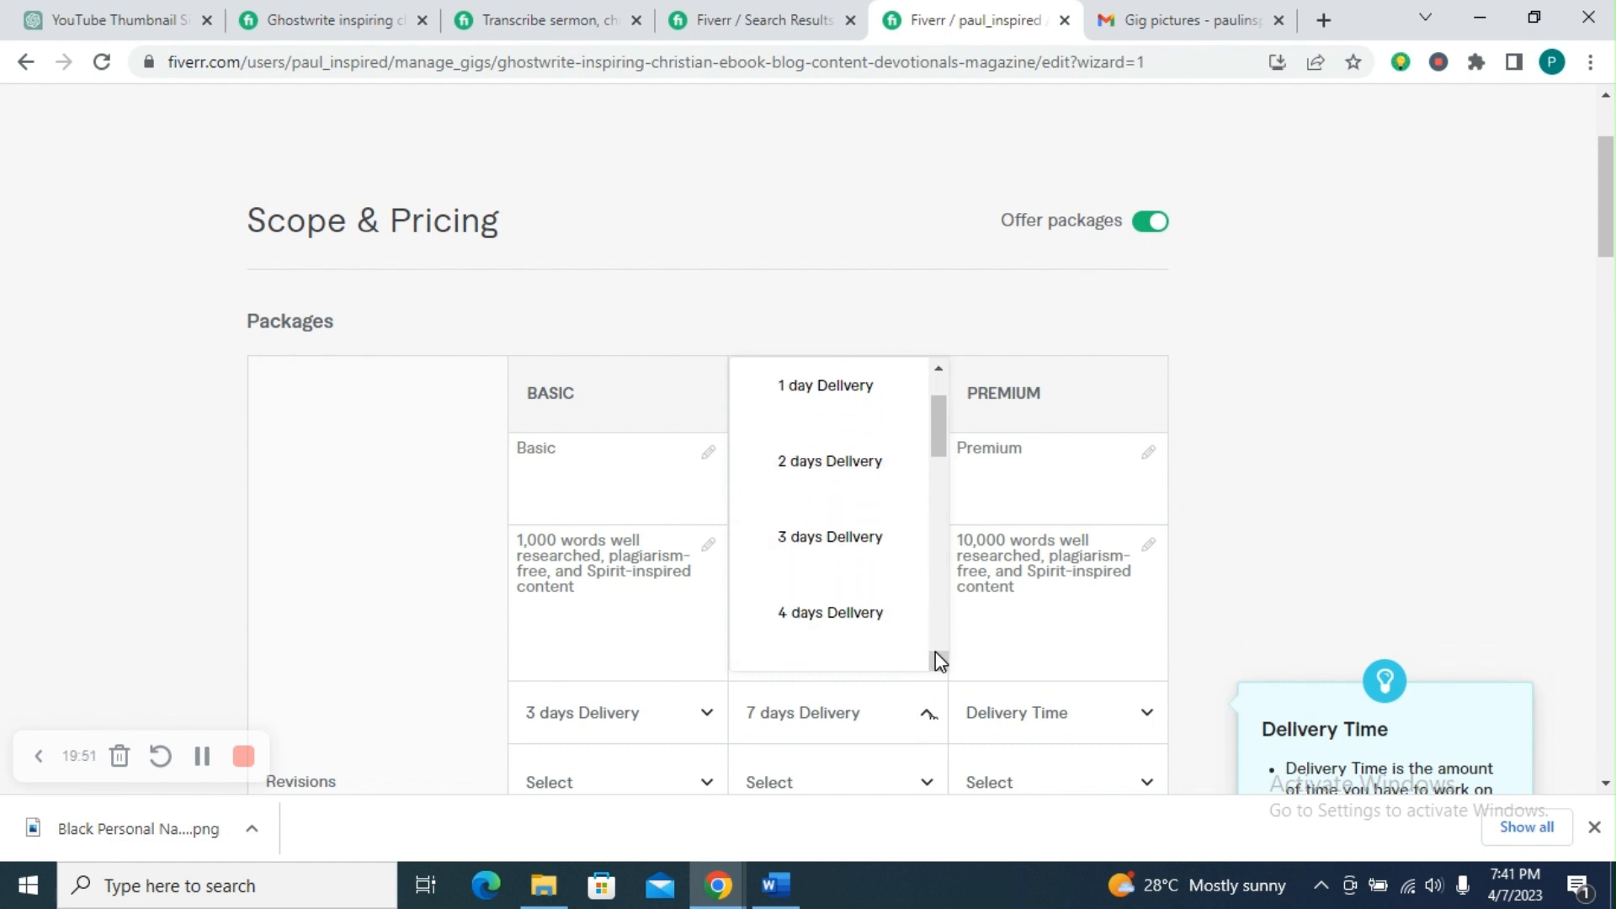
{"action": "left_click", "coordinate": [875, 648]}
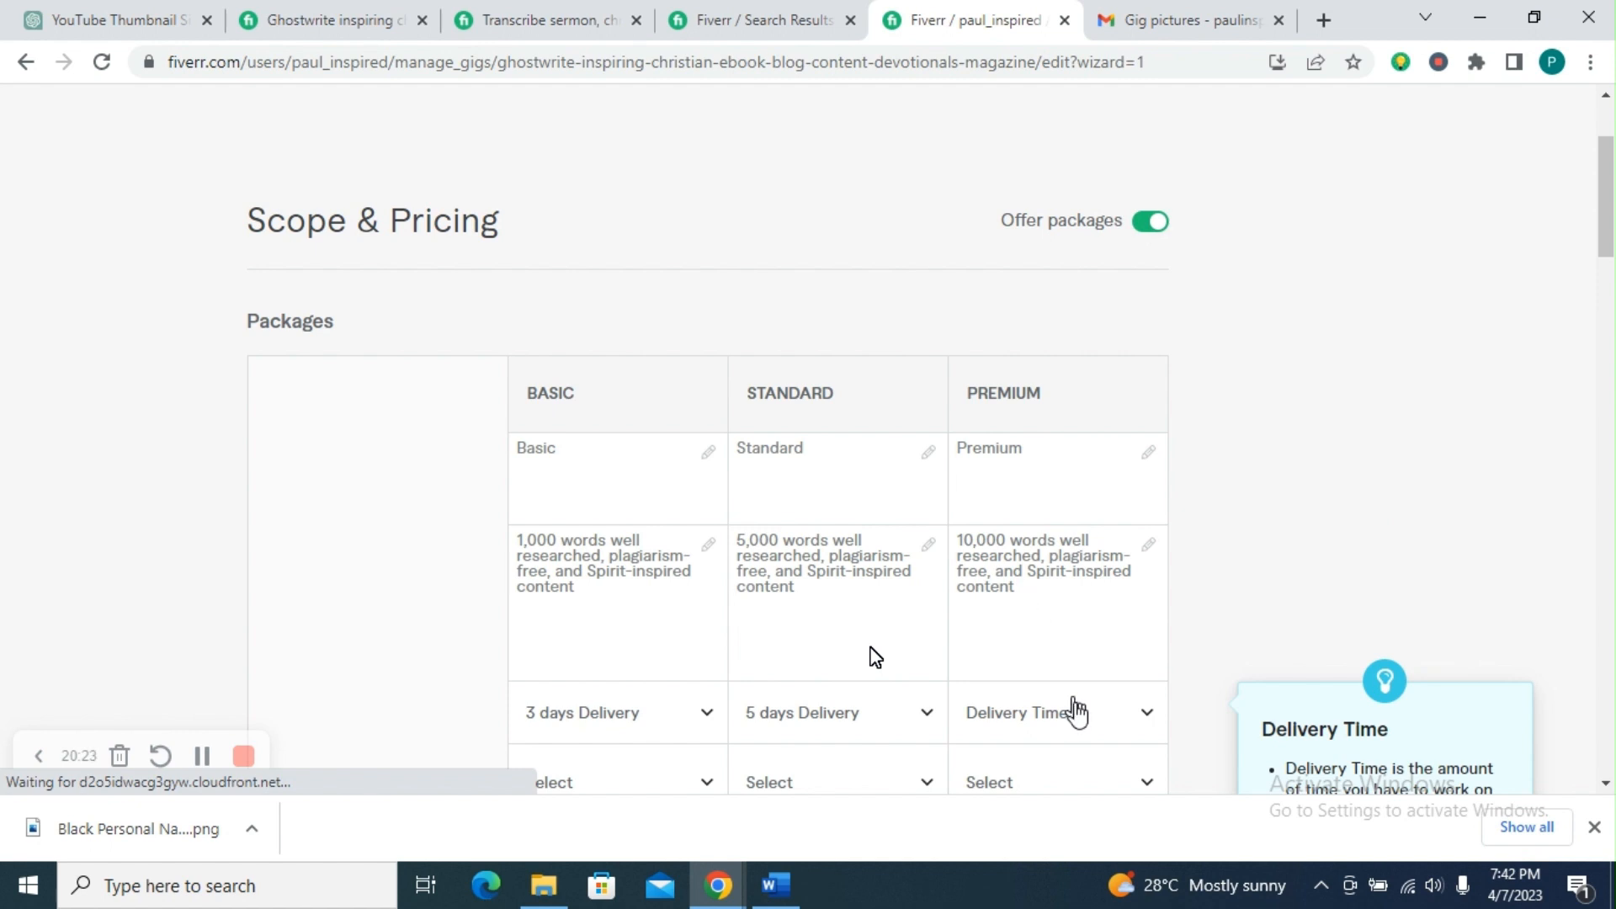
Step: Set the Premium package delivery time to 7 days
{"action": "left_click", "coordinate": [1076, 712]}
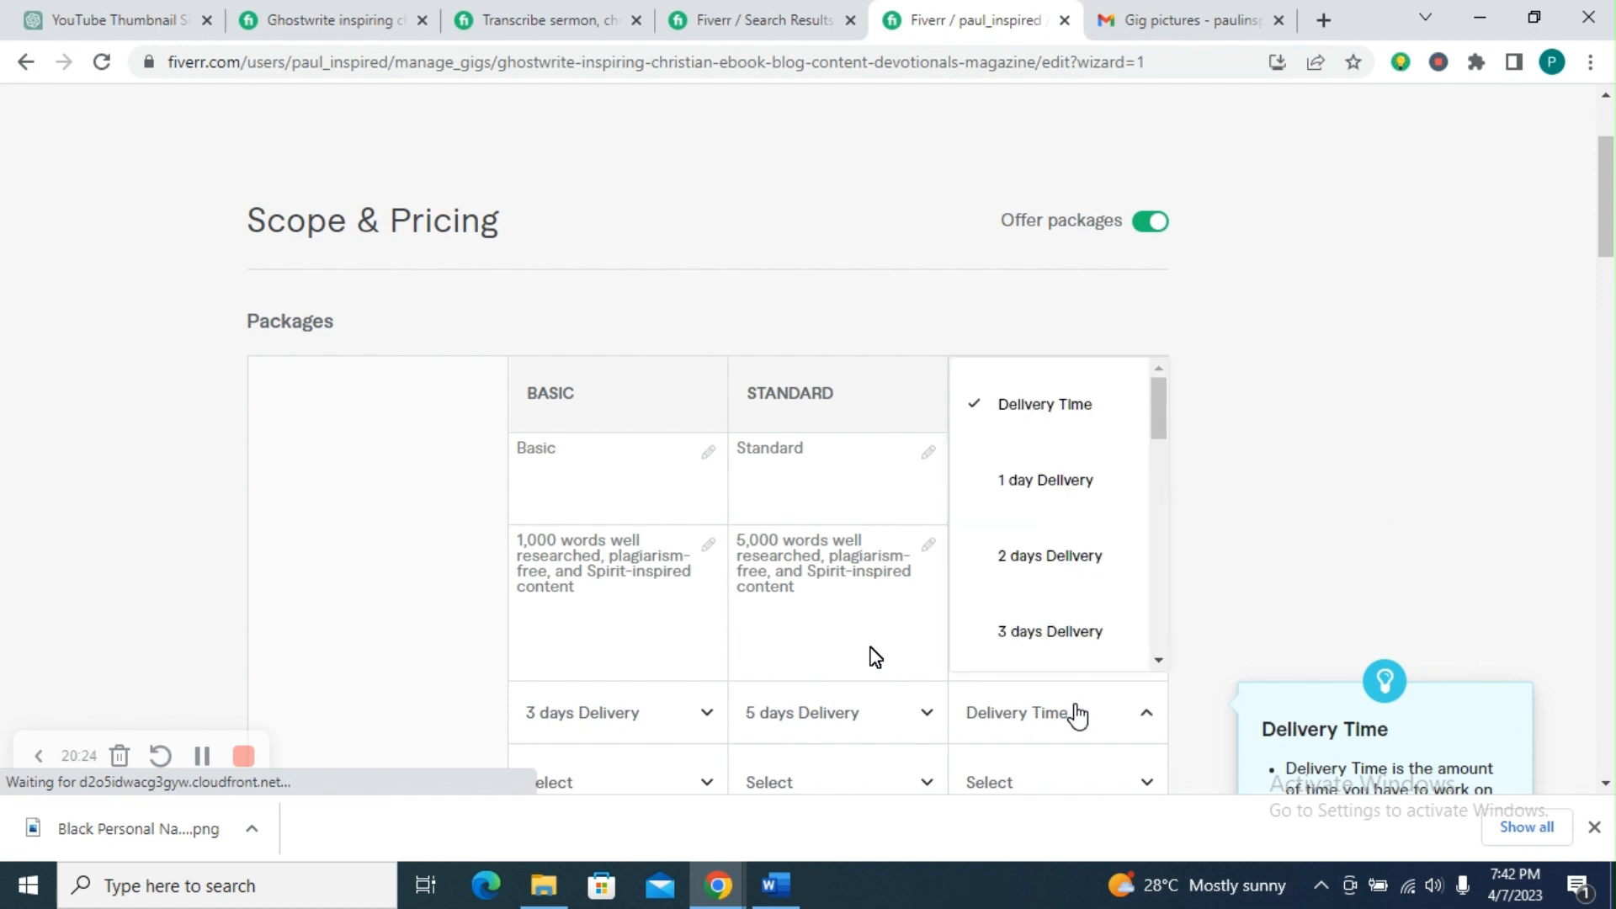
{"action": "left_click", "coordinate": [1159, 661]}
{"action": "left_click", "coordinate": [1159, 660]}
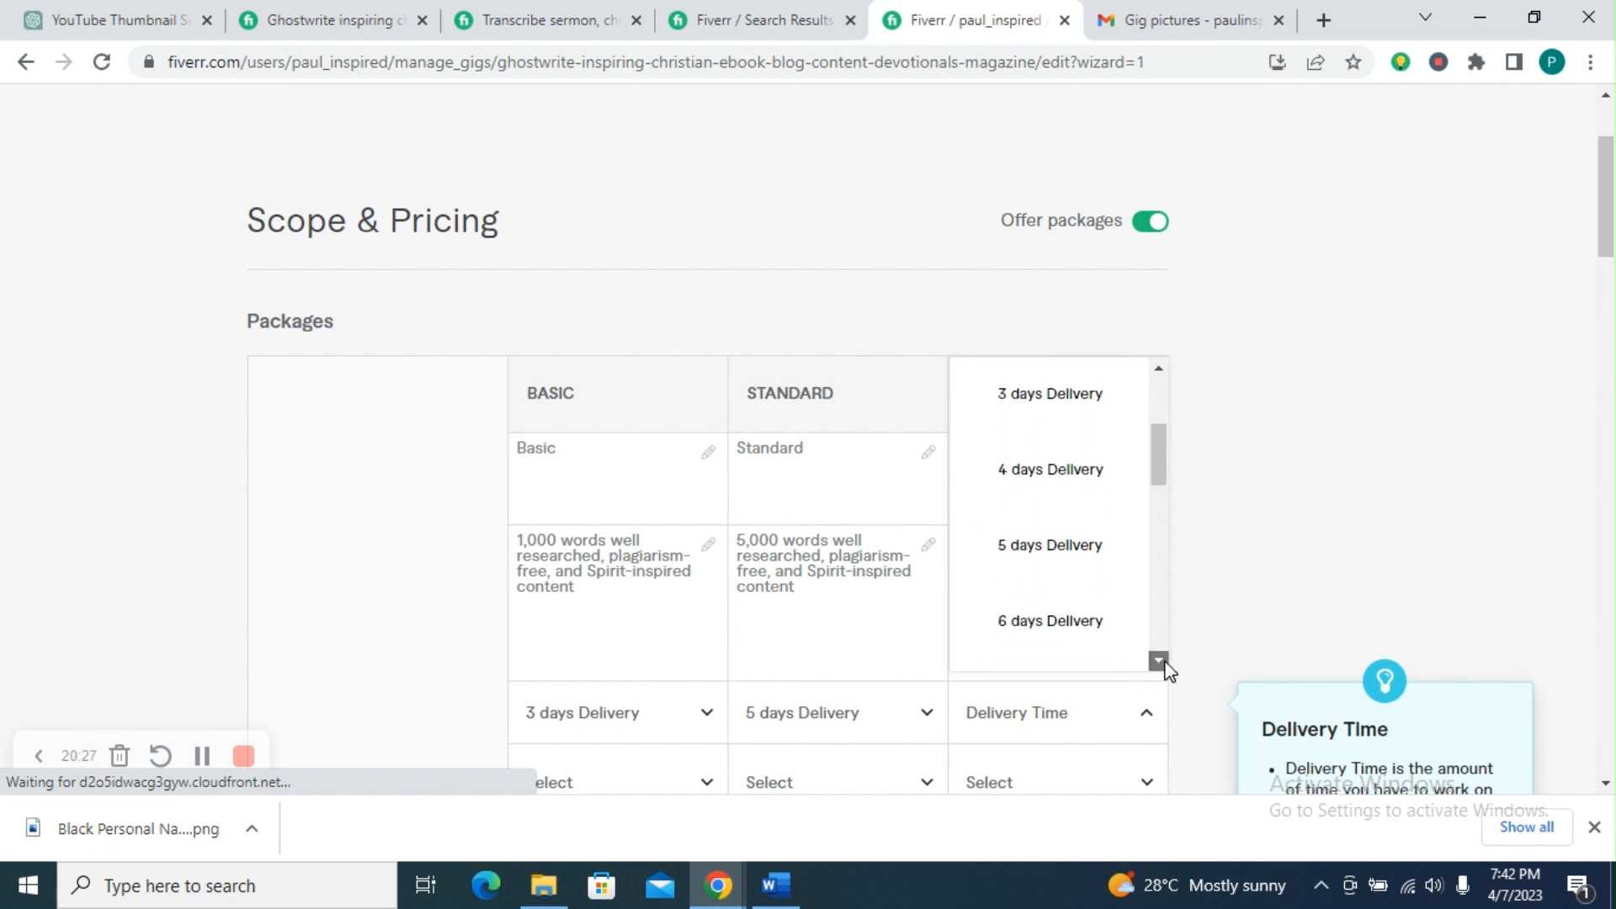
{"action": "left_click", "coordinate": [1159, 661]}
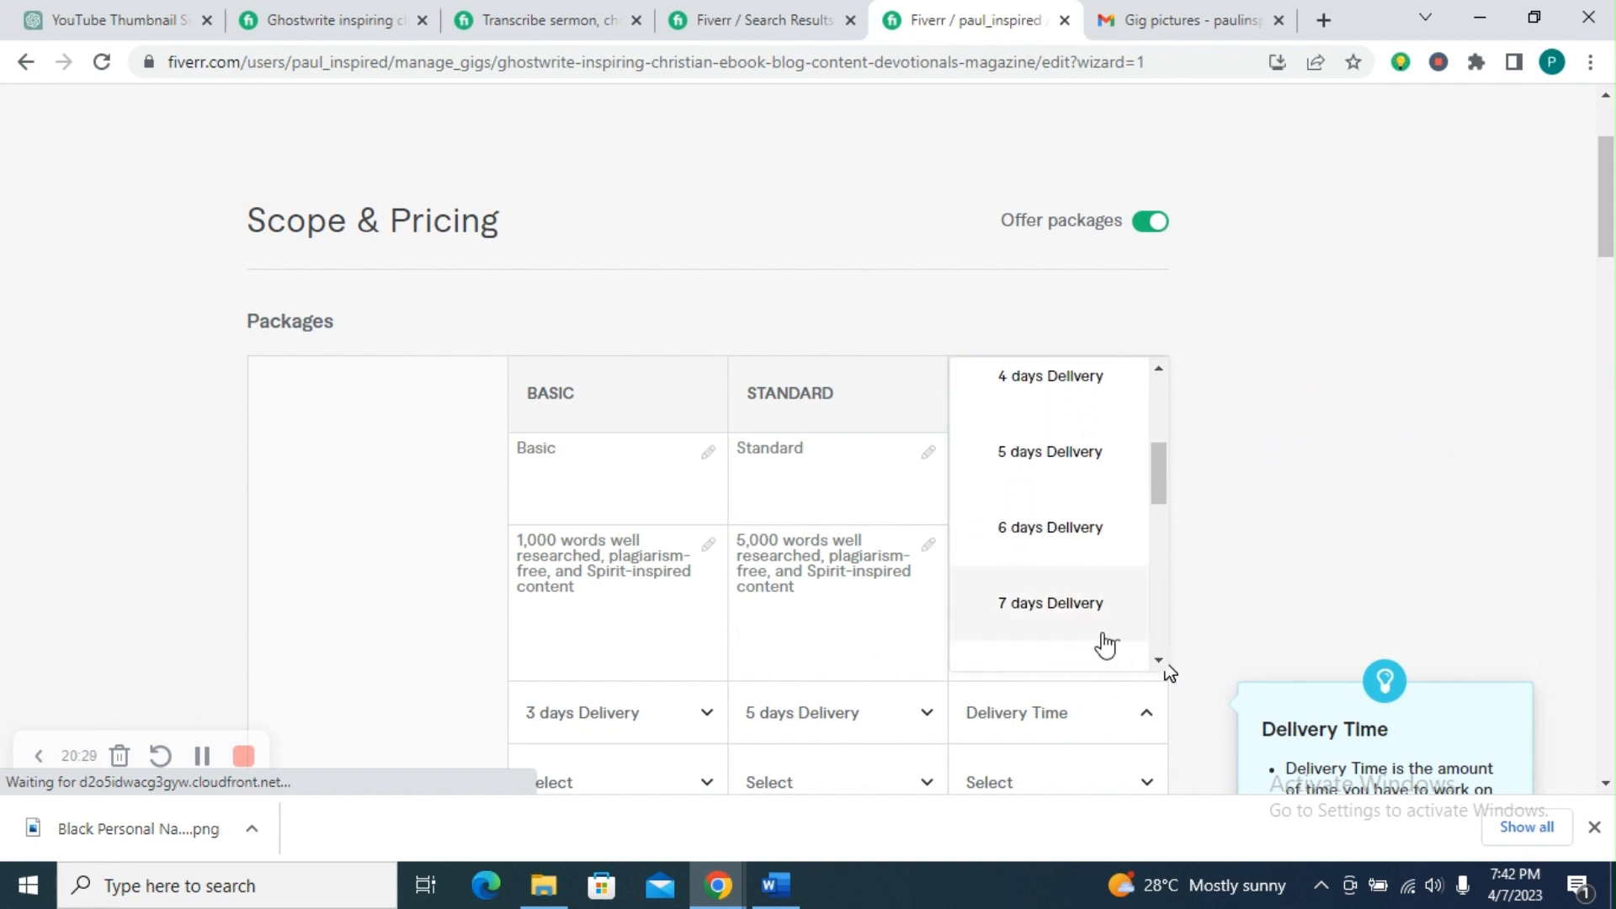
{"action": "left_click", "coordinate": [1159, 662]}
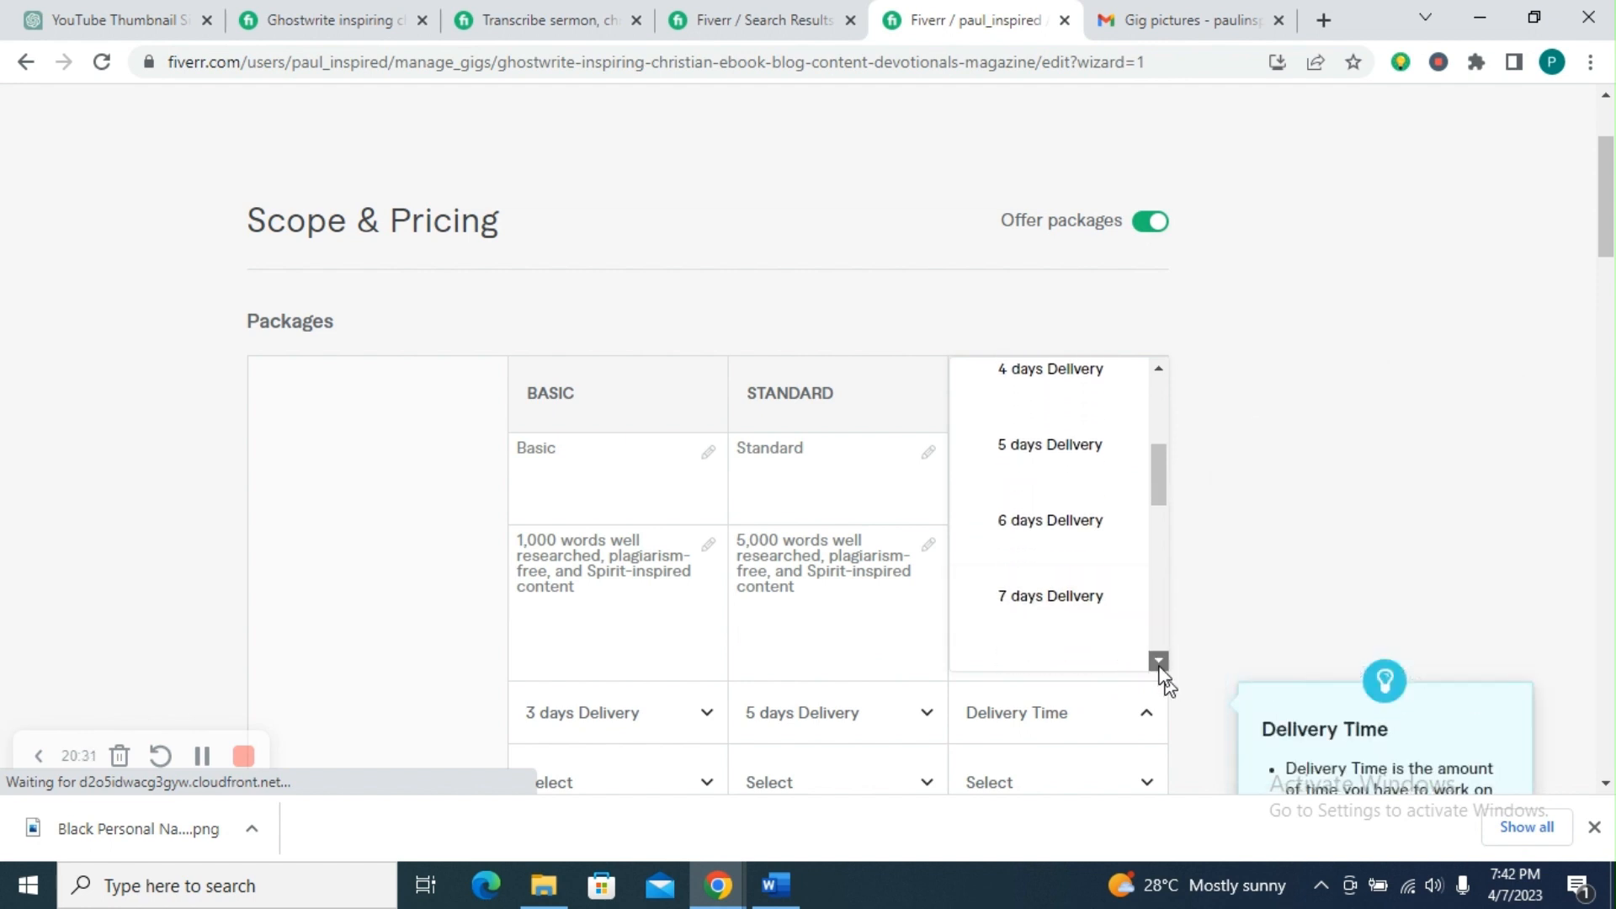
{"action": "left_click", "coordinate": [1159, 662]}
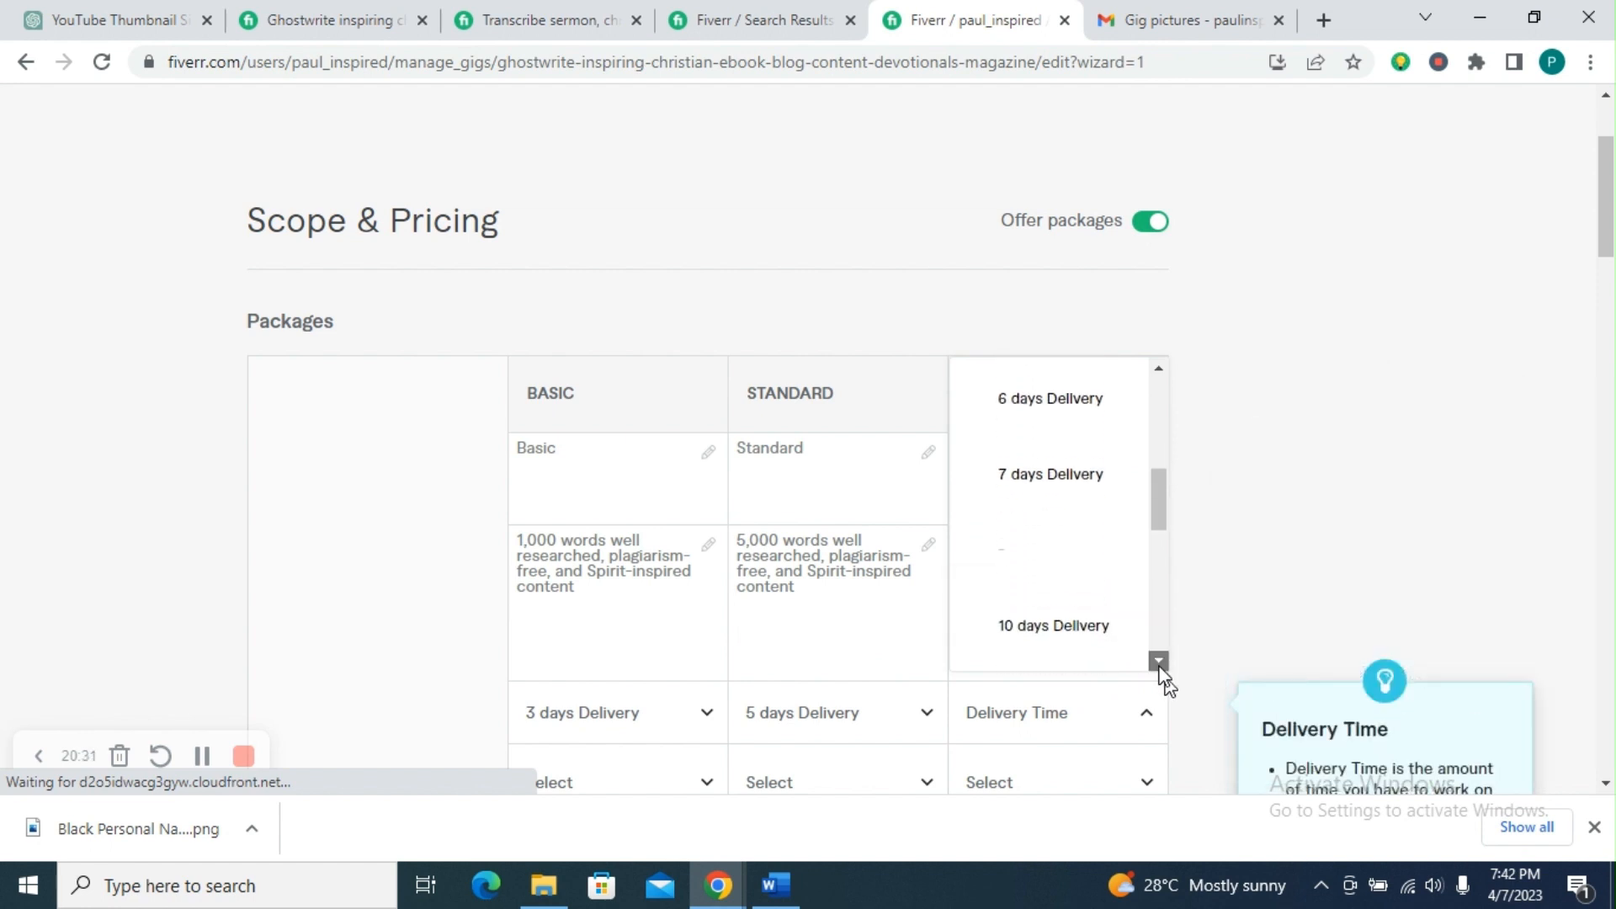
{"action": "left_click", "coordinate": [1071, 491]}
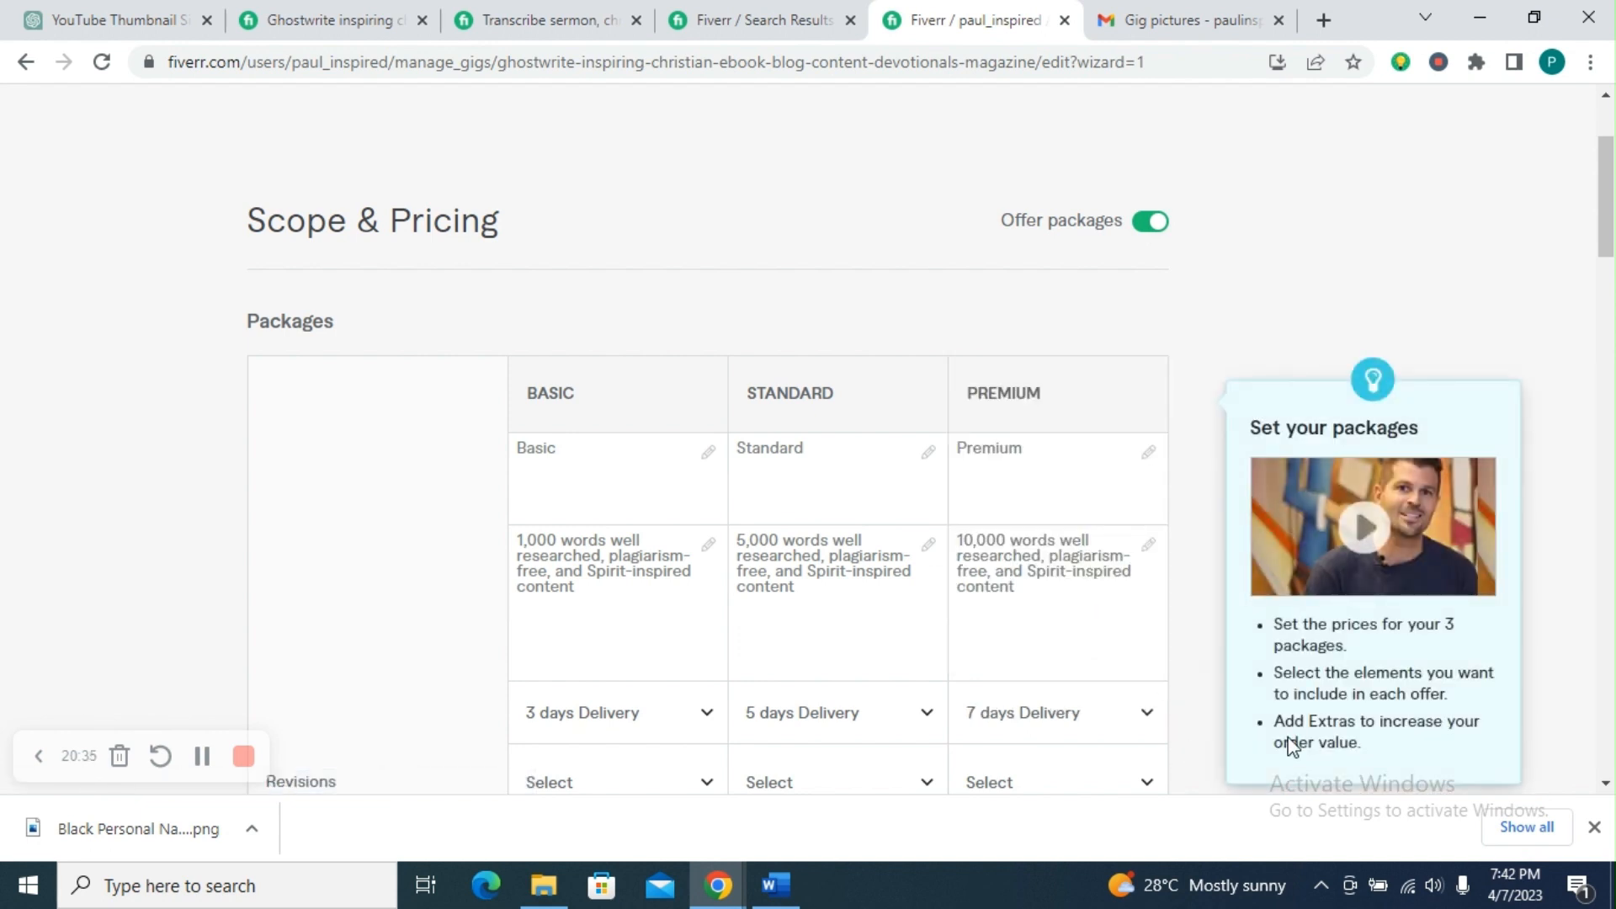
{"action": "left_click", "coordinate": [1606, 785]}
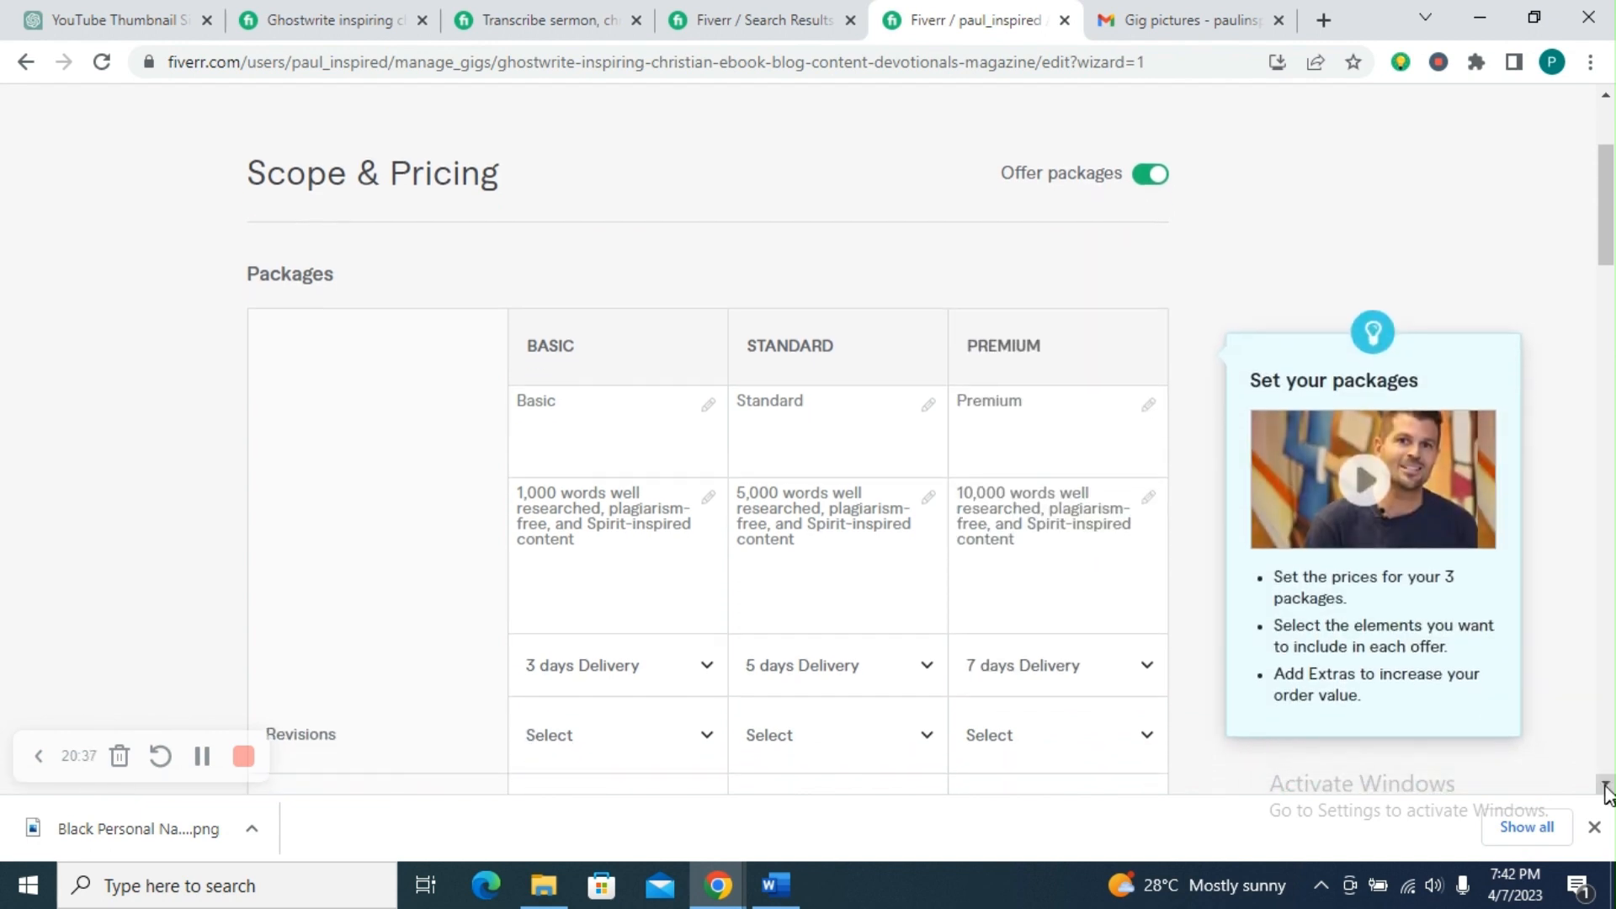
Step: Give the Basic package 2 revisions and the Standard package 5 revisions
{"action": "left_click", "coordinate": [1606, 786]}
{"action": "left_click", "coordinate": [1606, 786]}
{"action": "left_click", "coordinate": [1606, 787]}
{"action": "left_click", "coordinate": [1606, 786]}
{"action": "left_click", "coordinate": [1606, 786]}
{"action": "left_click", "coordinate": [1605, 786]}
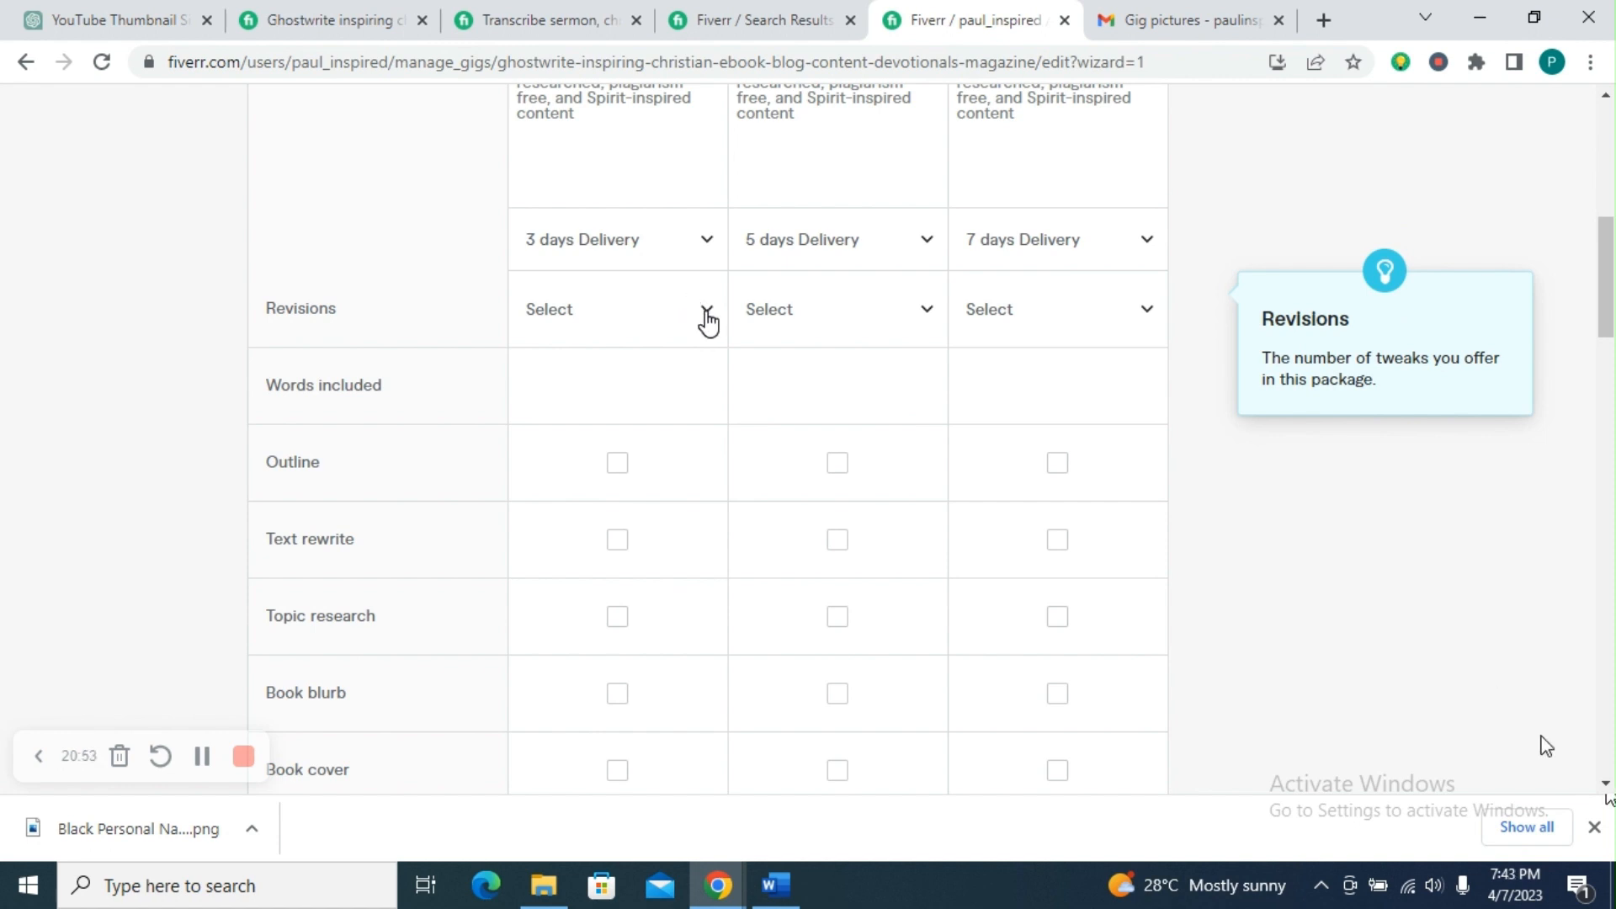
{"action": "left_click", "coordinate": [703, 314]}
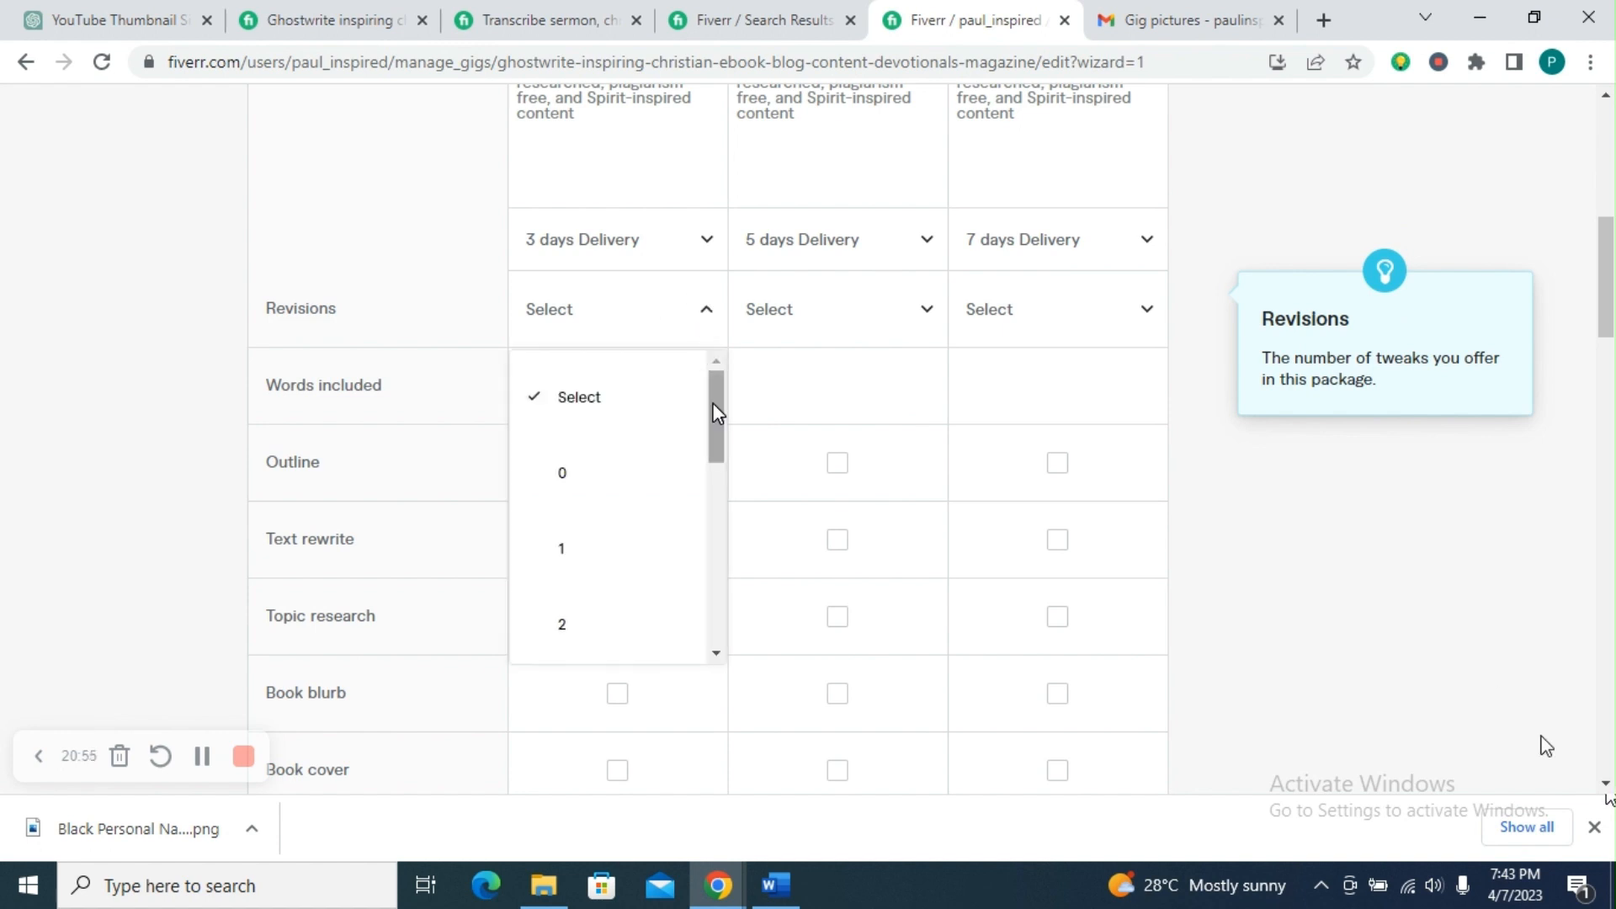
{"action": "left_click", "coordinate": [576, 621]}
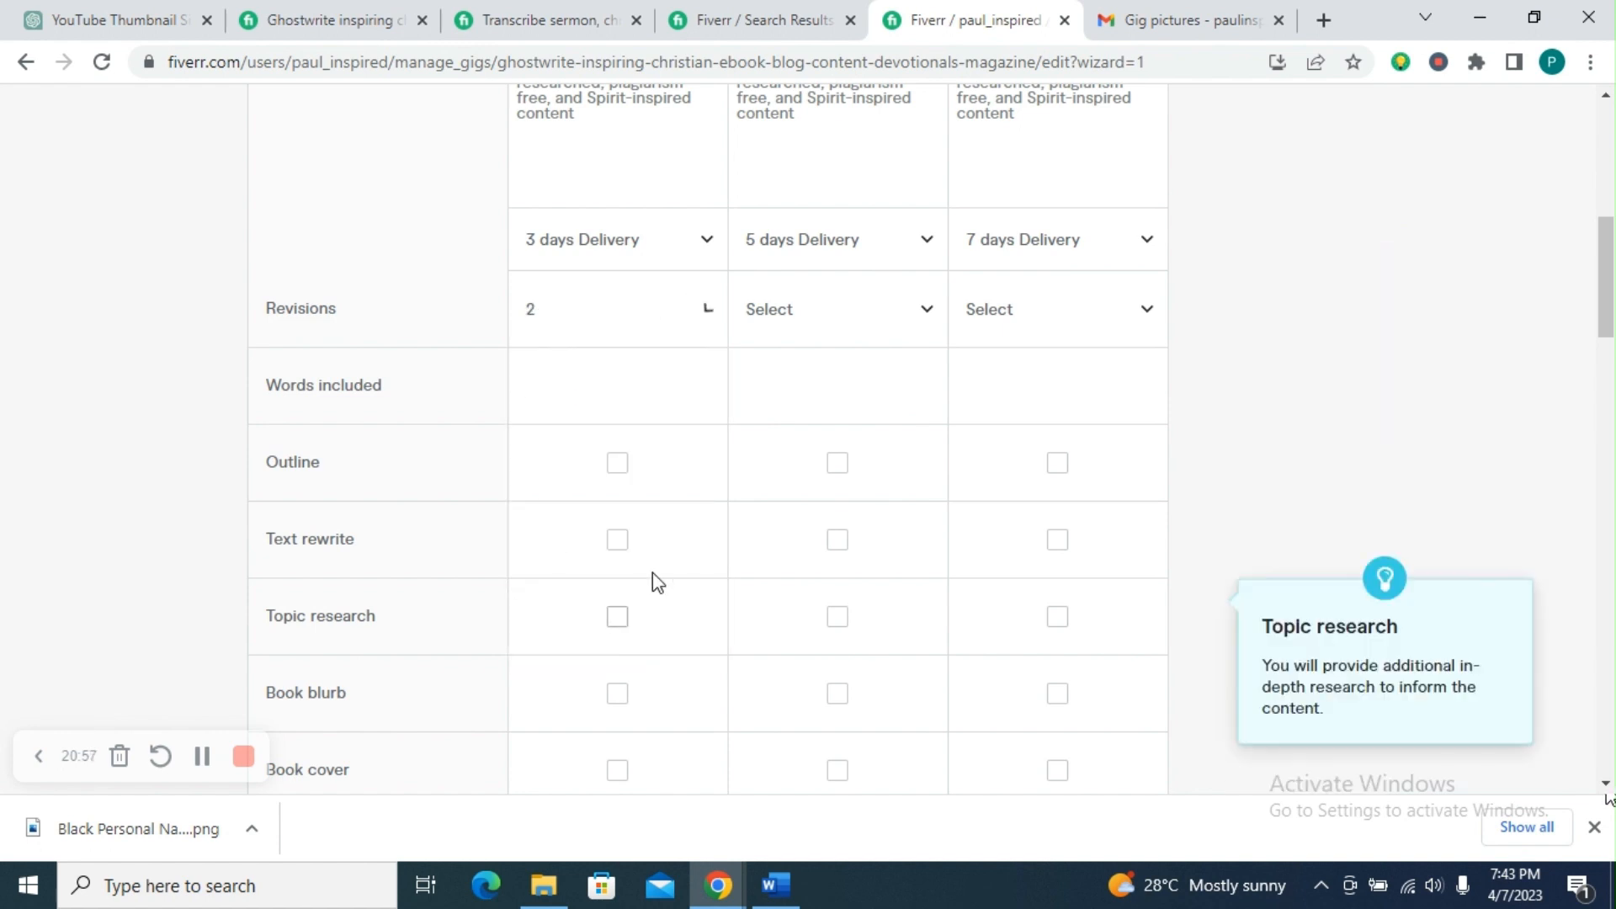
{"action": "left_click", "coordinate": [897, 305]}
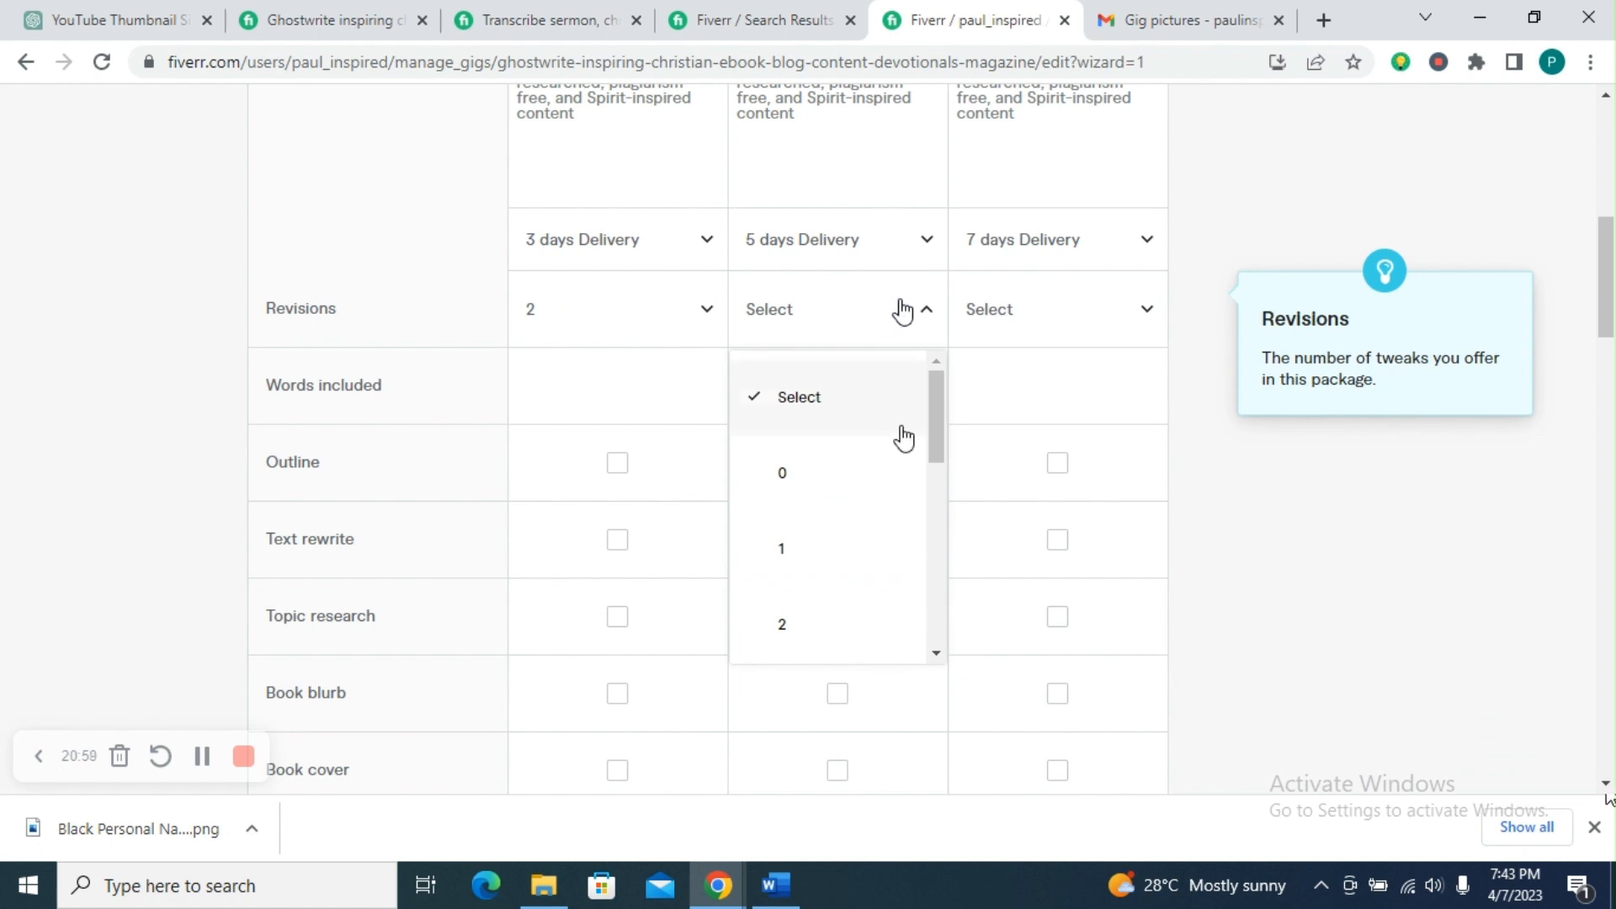
{"action": "left_click", "coordinate": [935, 653]}
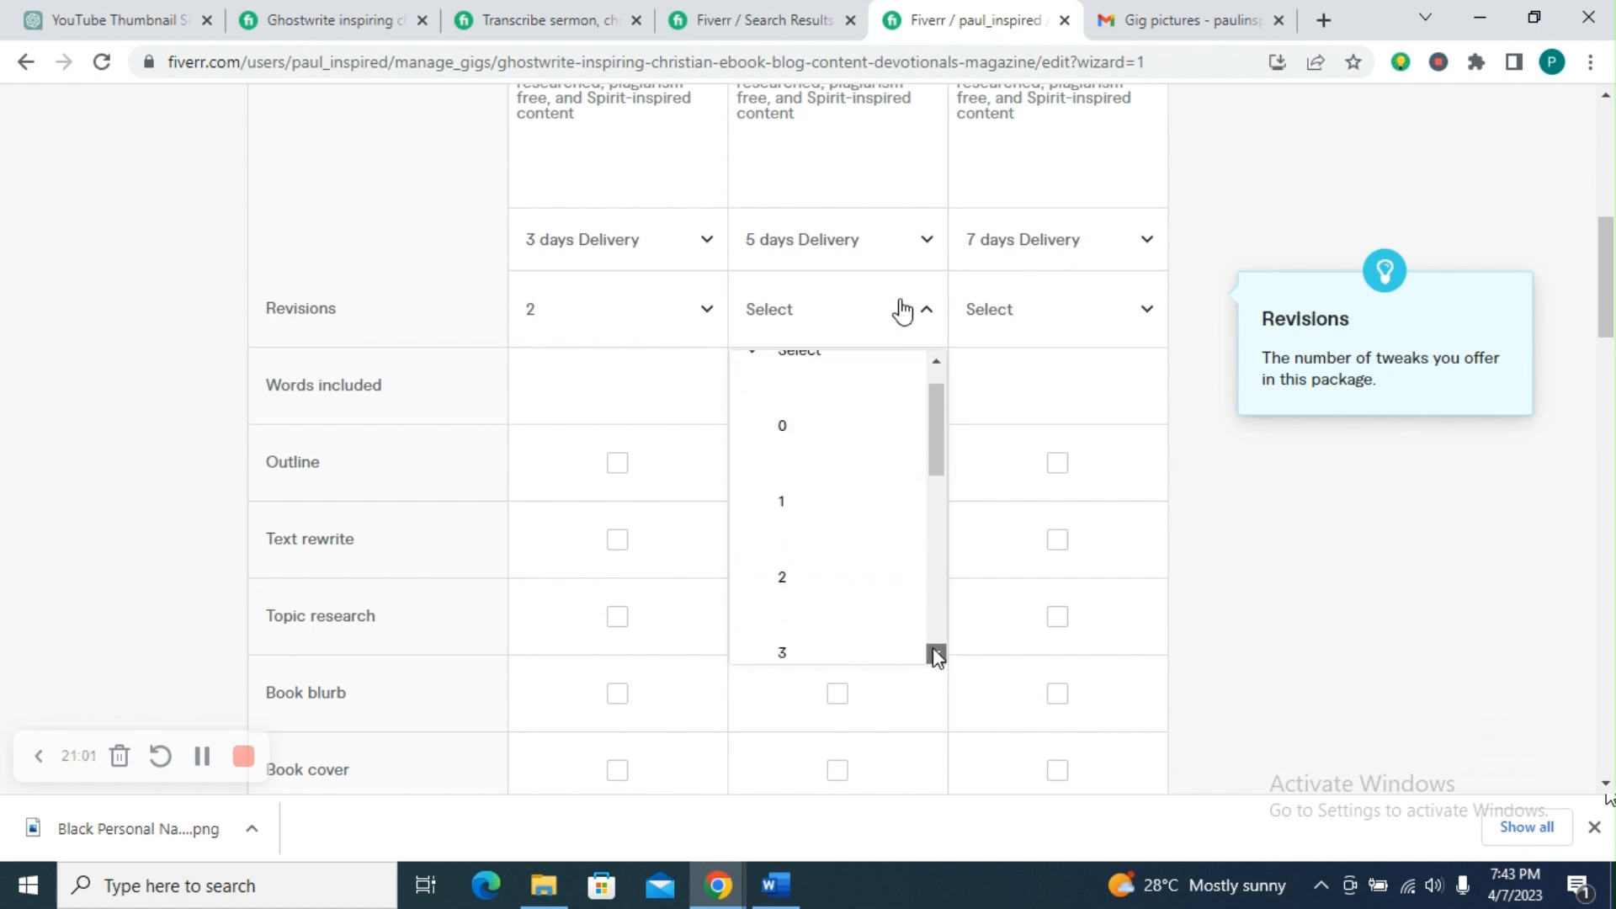
{"action": "left_click", "coordinate": [936, 655]}
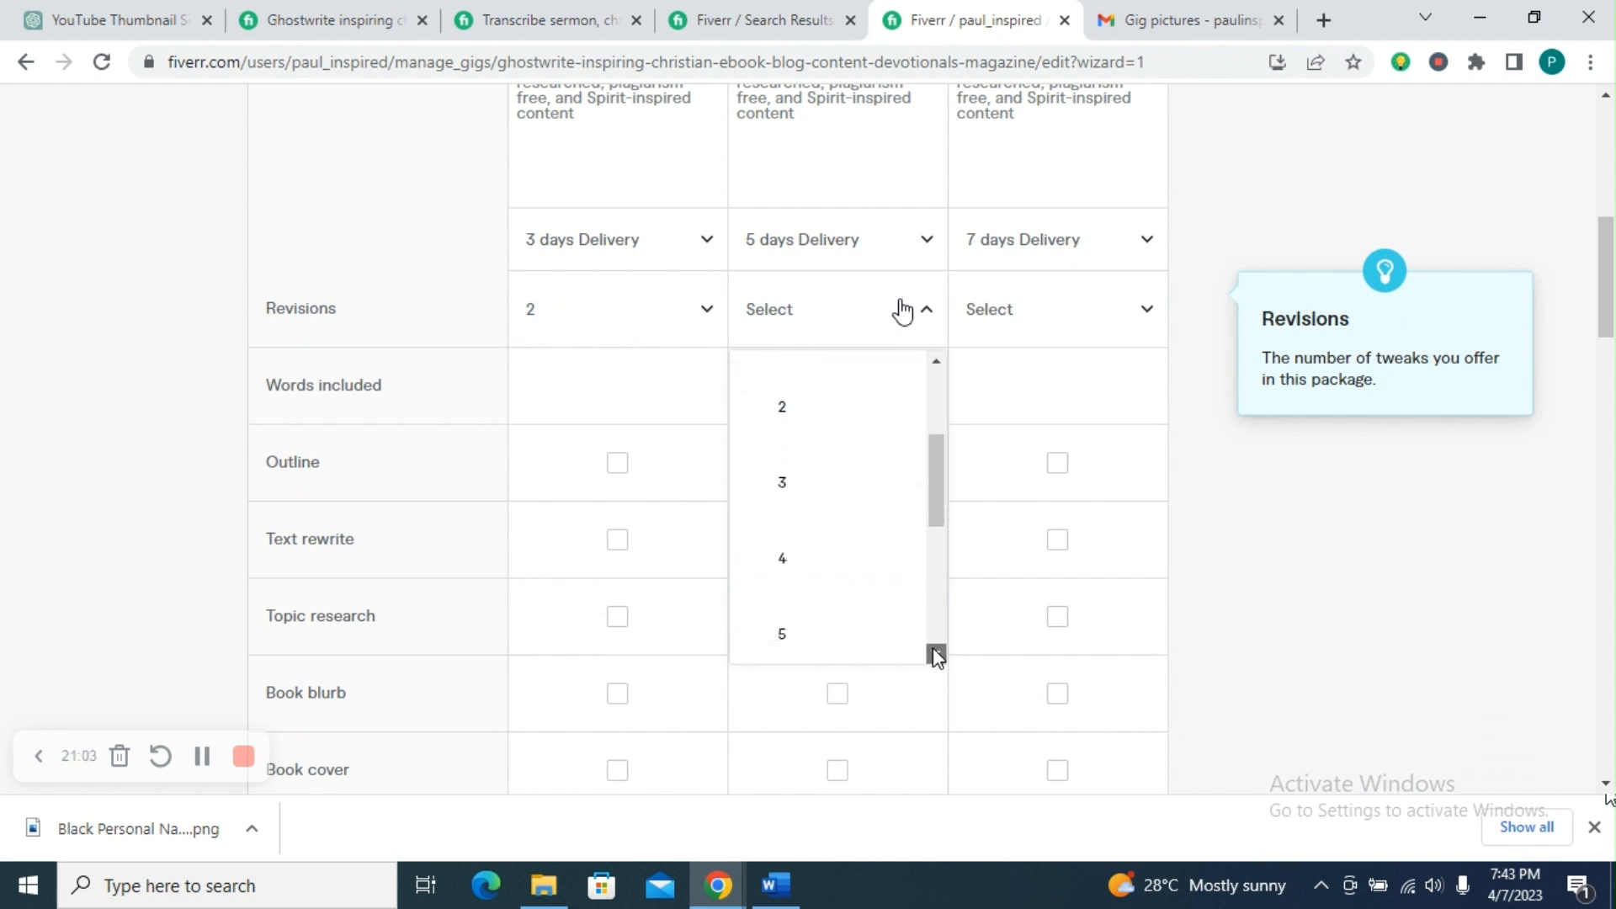
{"action": "left_click", "coordinate": [937, 654]}
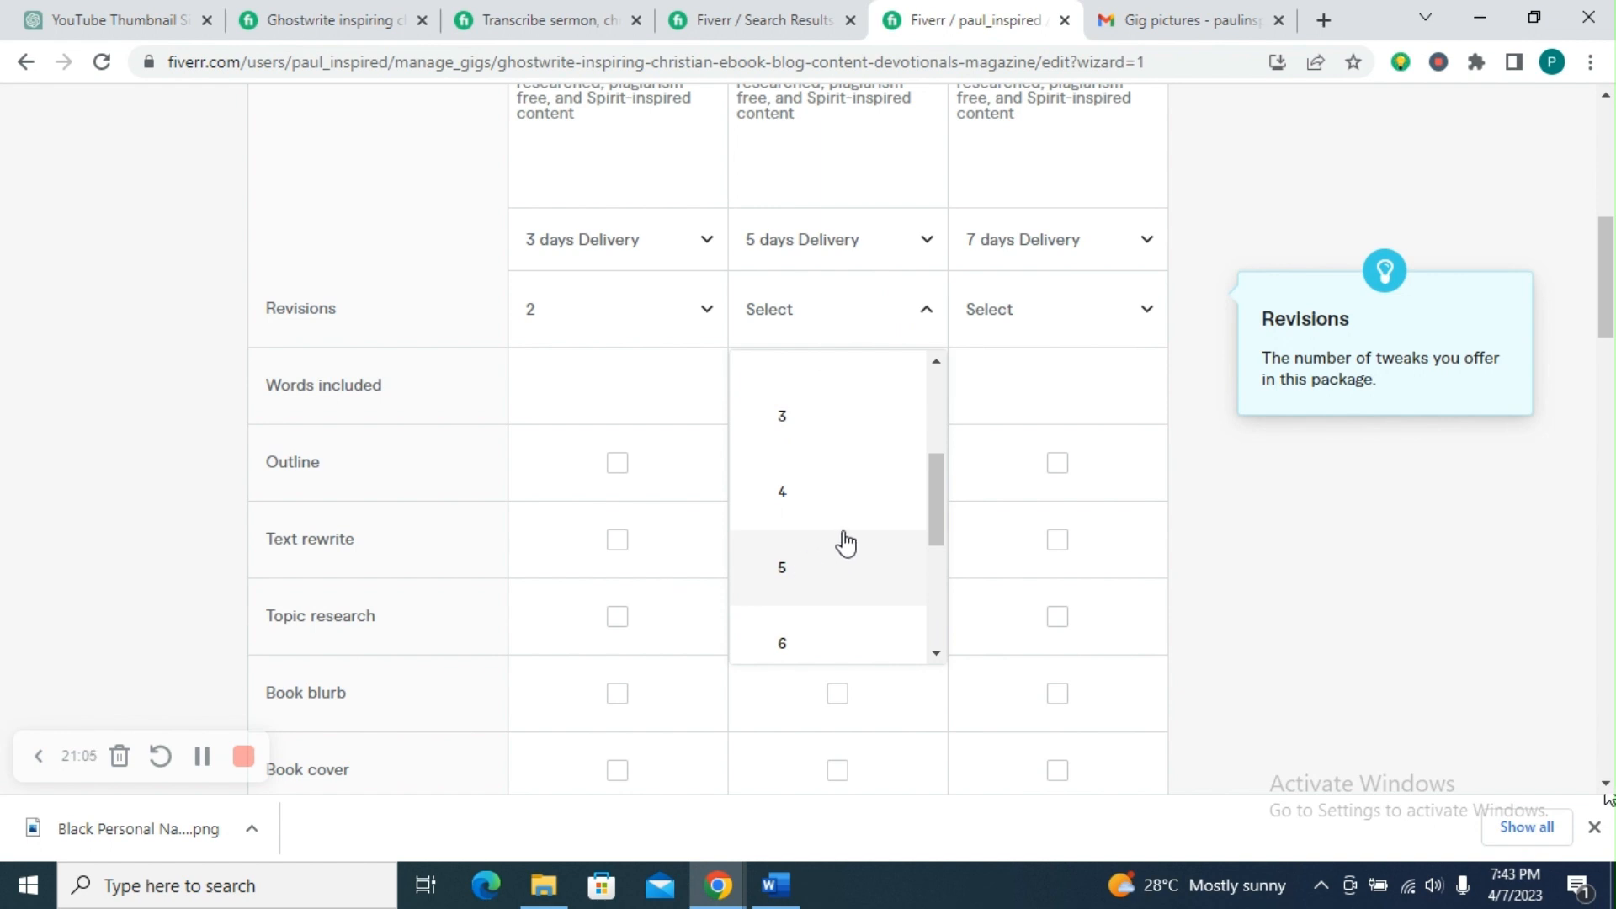
{"action": "left_click", "coordinate": [836, 566]}
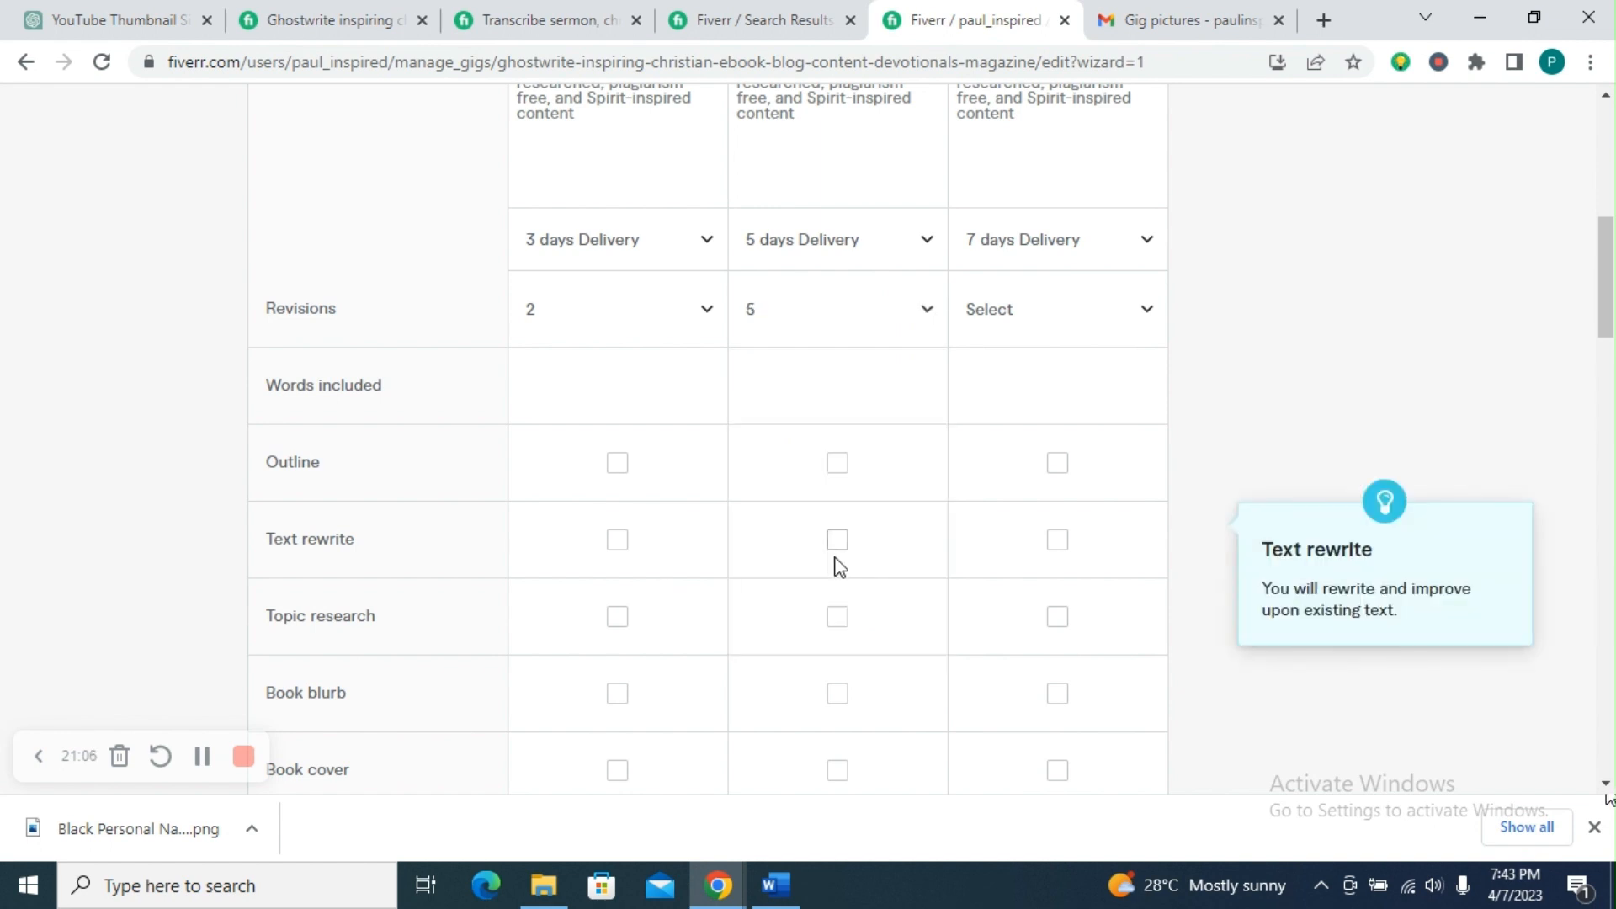
Step: Give Premium UNLIMITED revisions and include References & citations in the Basic package
{"action": "left_click", "coordinate": [1071, 335]}
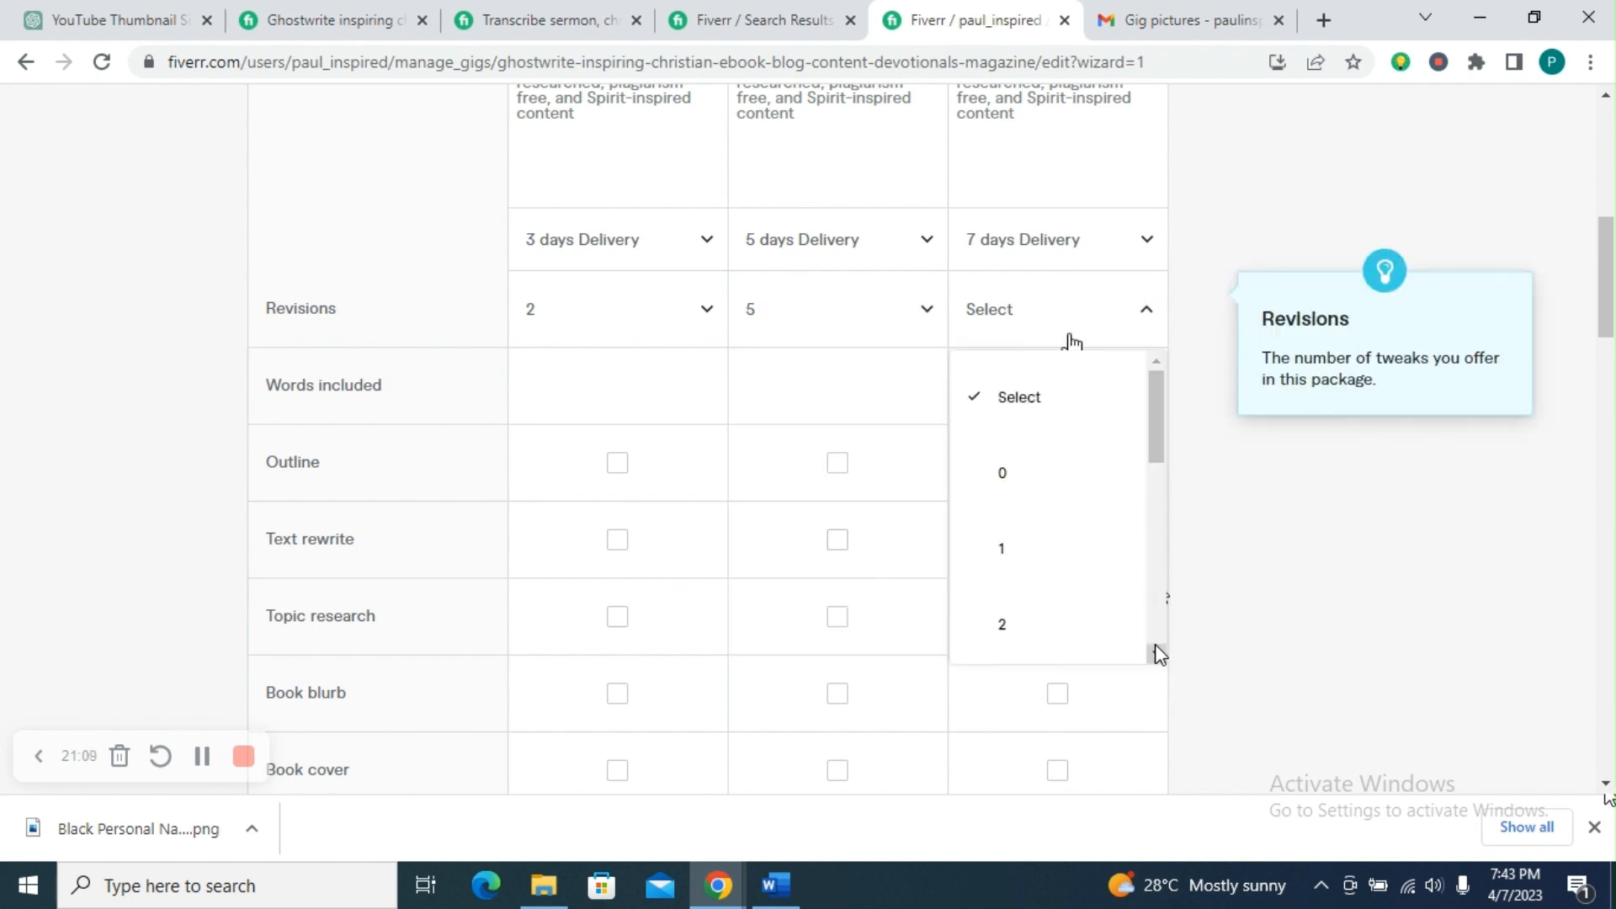
{"action": "scroll", "coordinate": [1159, 655], "scroll_direction": "down", "scroll_amount": 5}
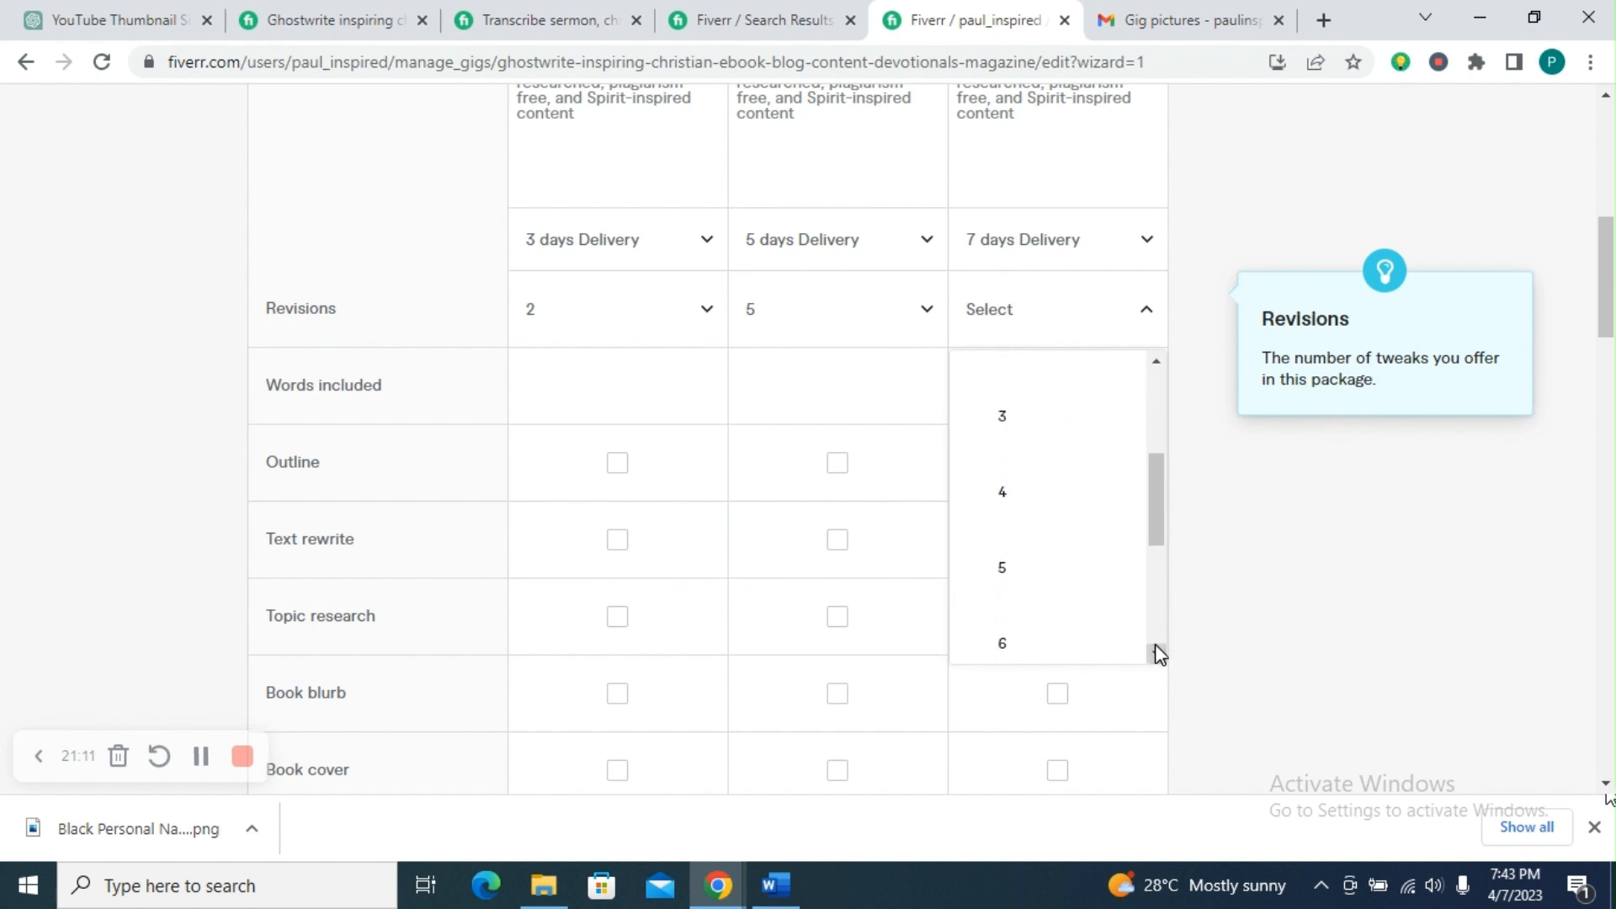
{"action": "scroll", "coordinate": [1159, 655], "scroll_direction": "down", "scroll_amount": 3}
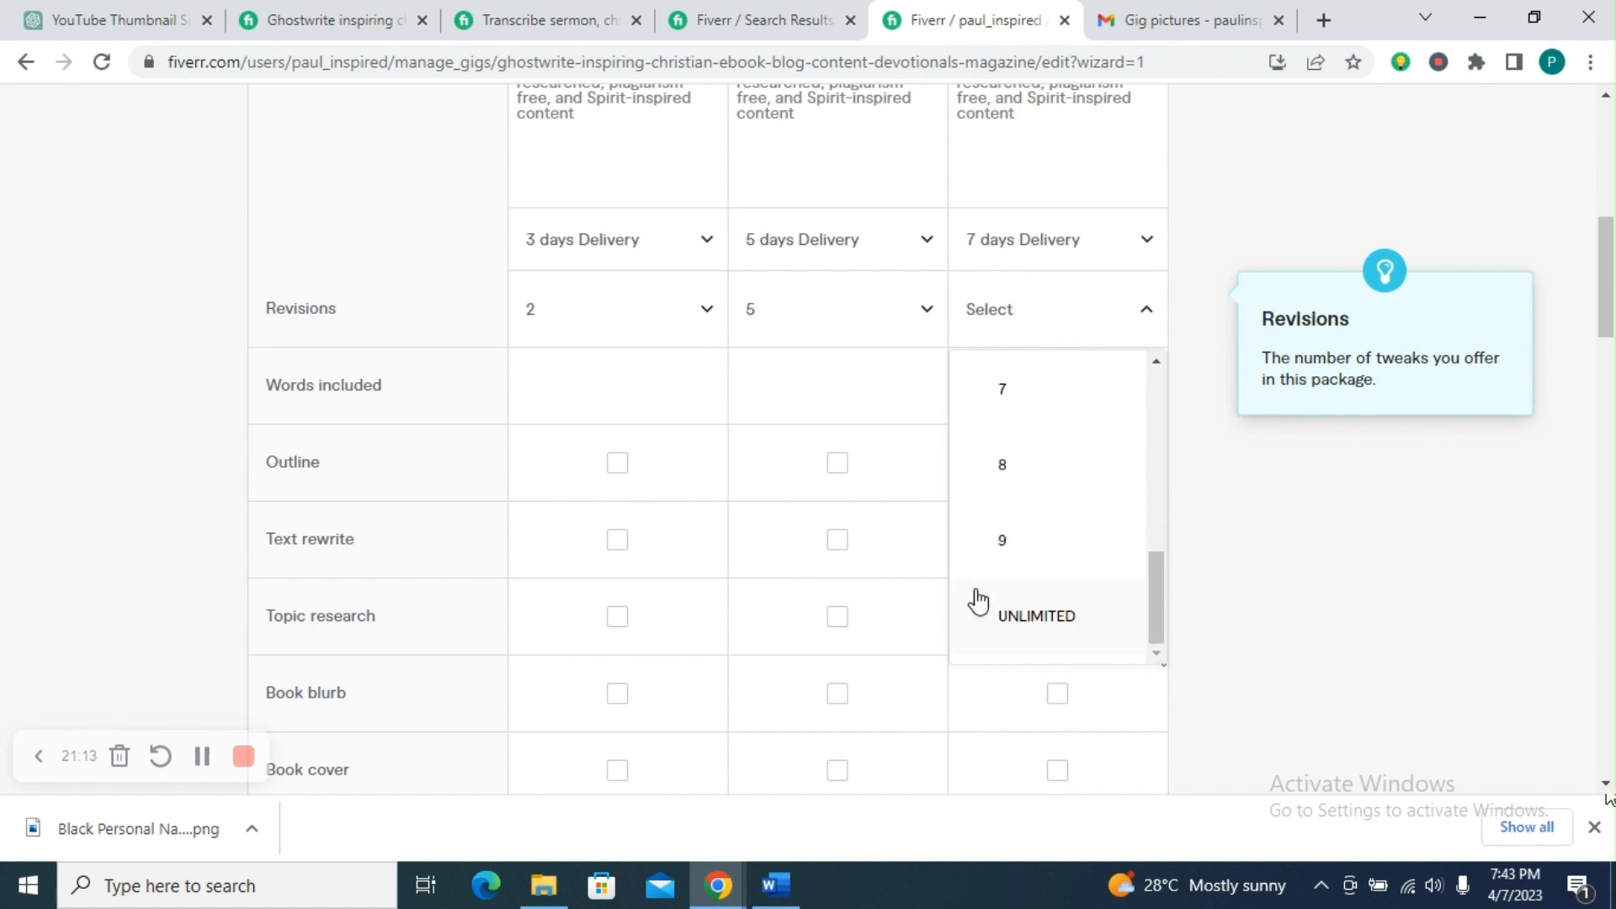
{"action": "left_click", "coordinate": [968, 608]}
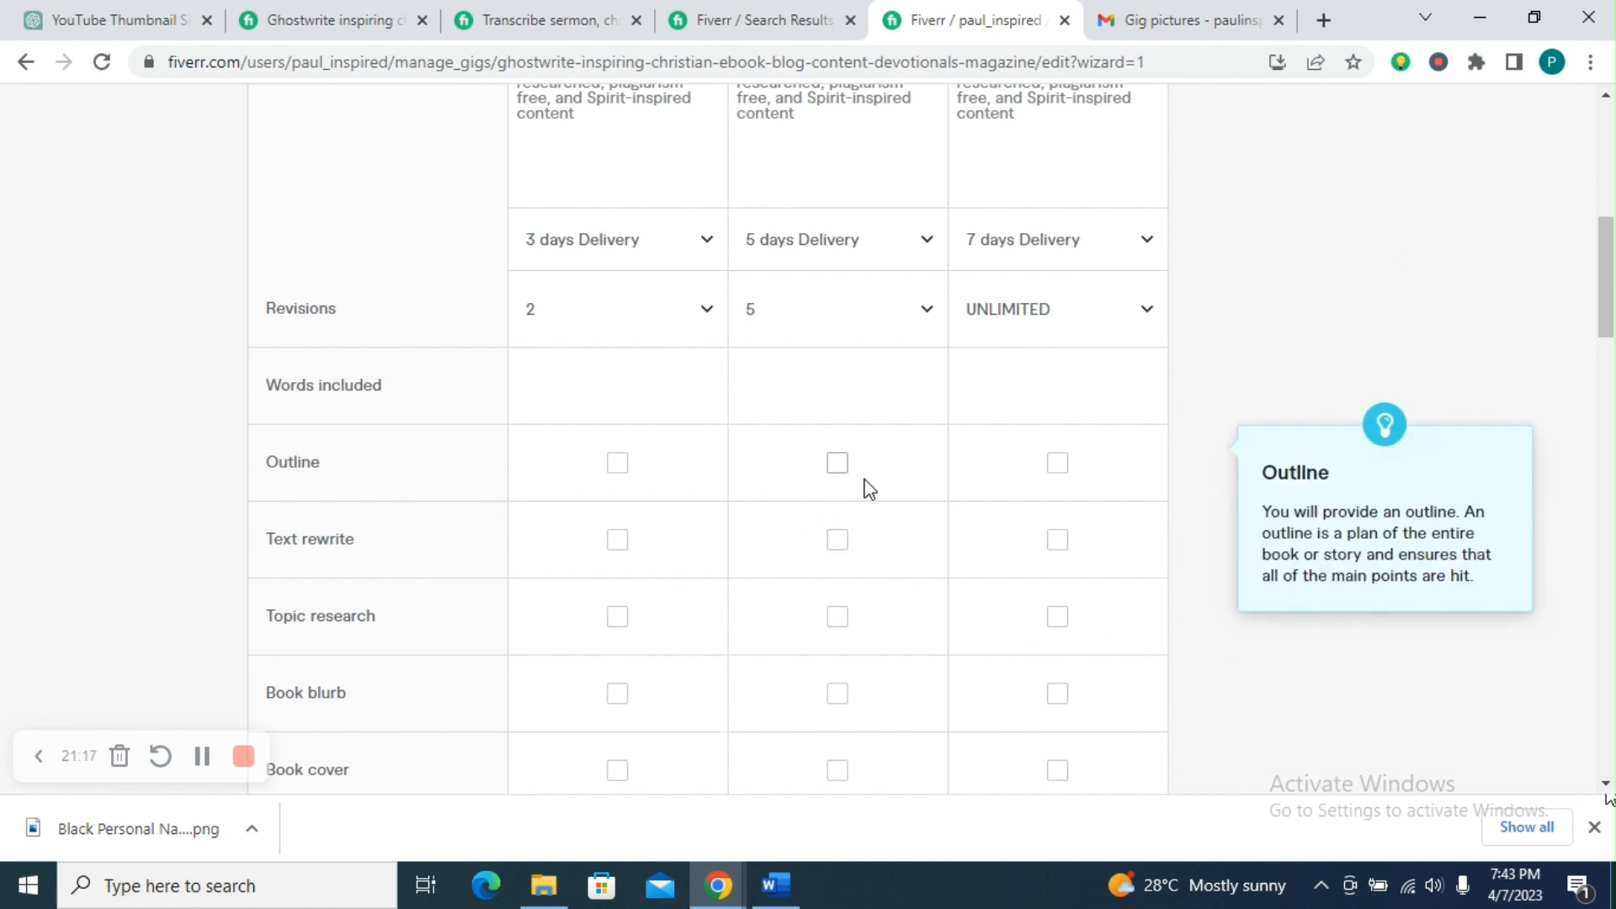
{"action": "left_click", "coordinate": [203, 760]}
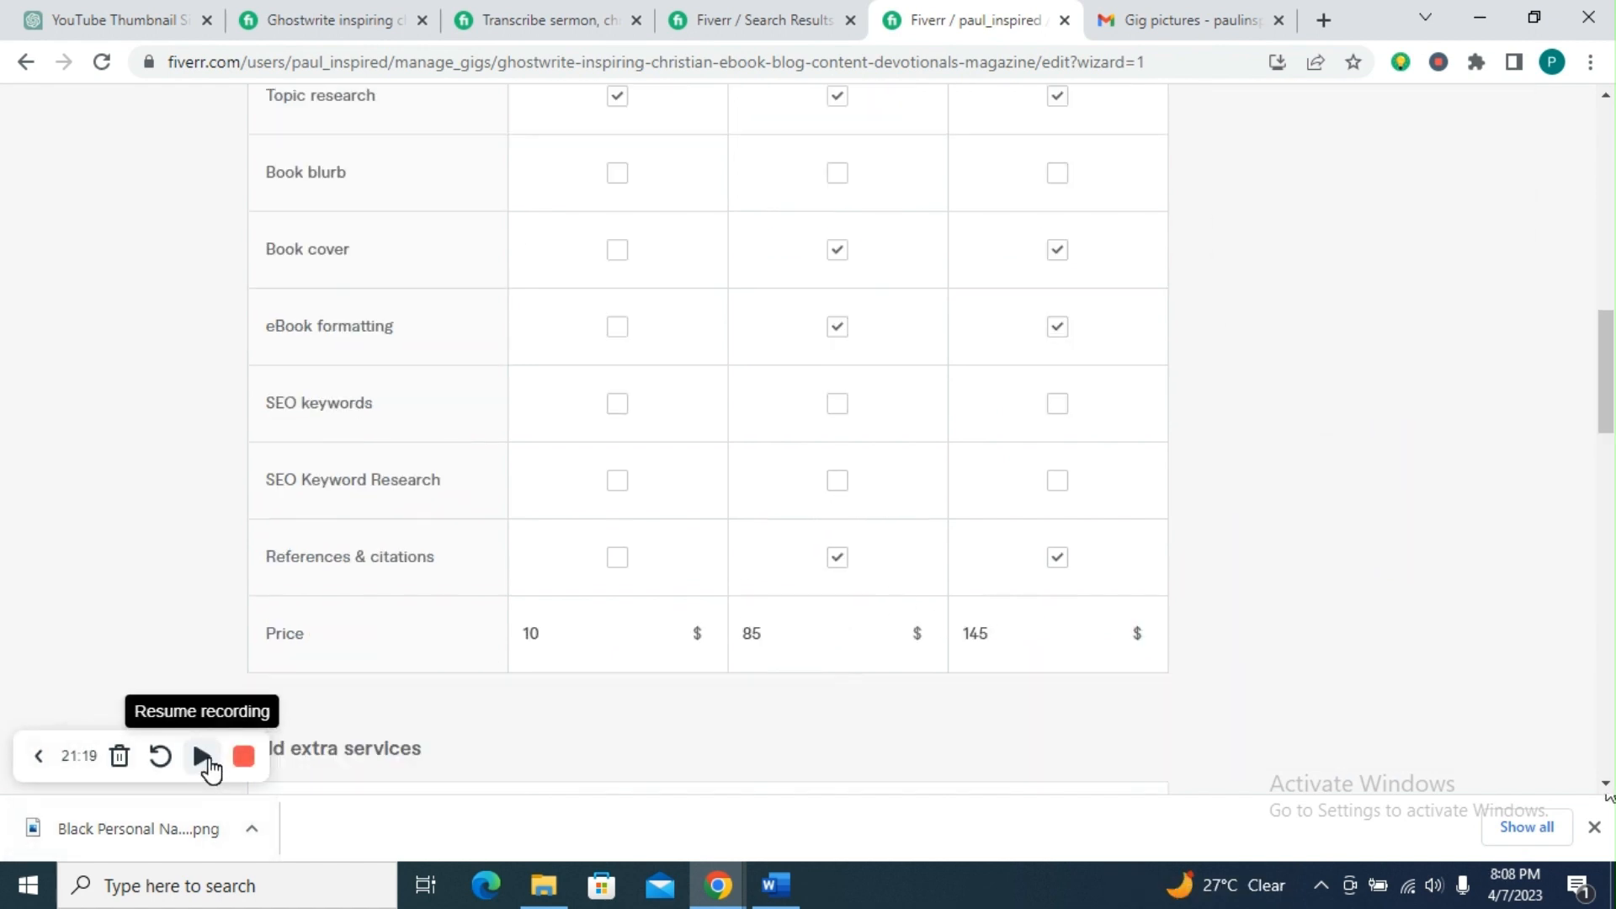
{"action": "left_click", "coordinate": [202, 757]}
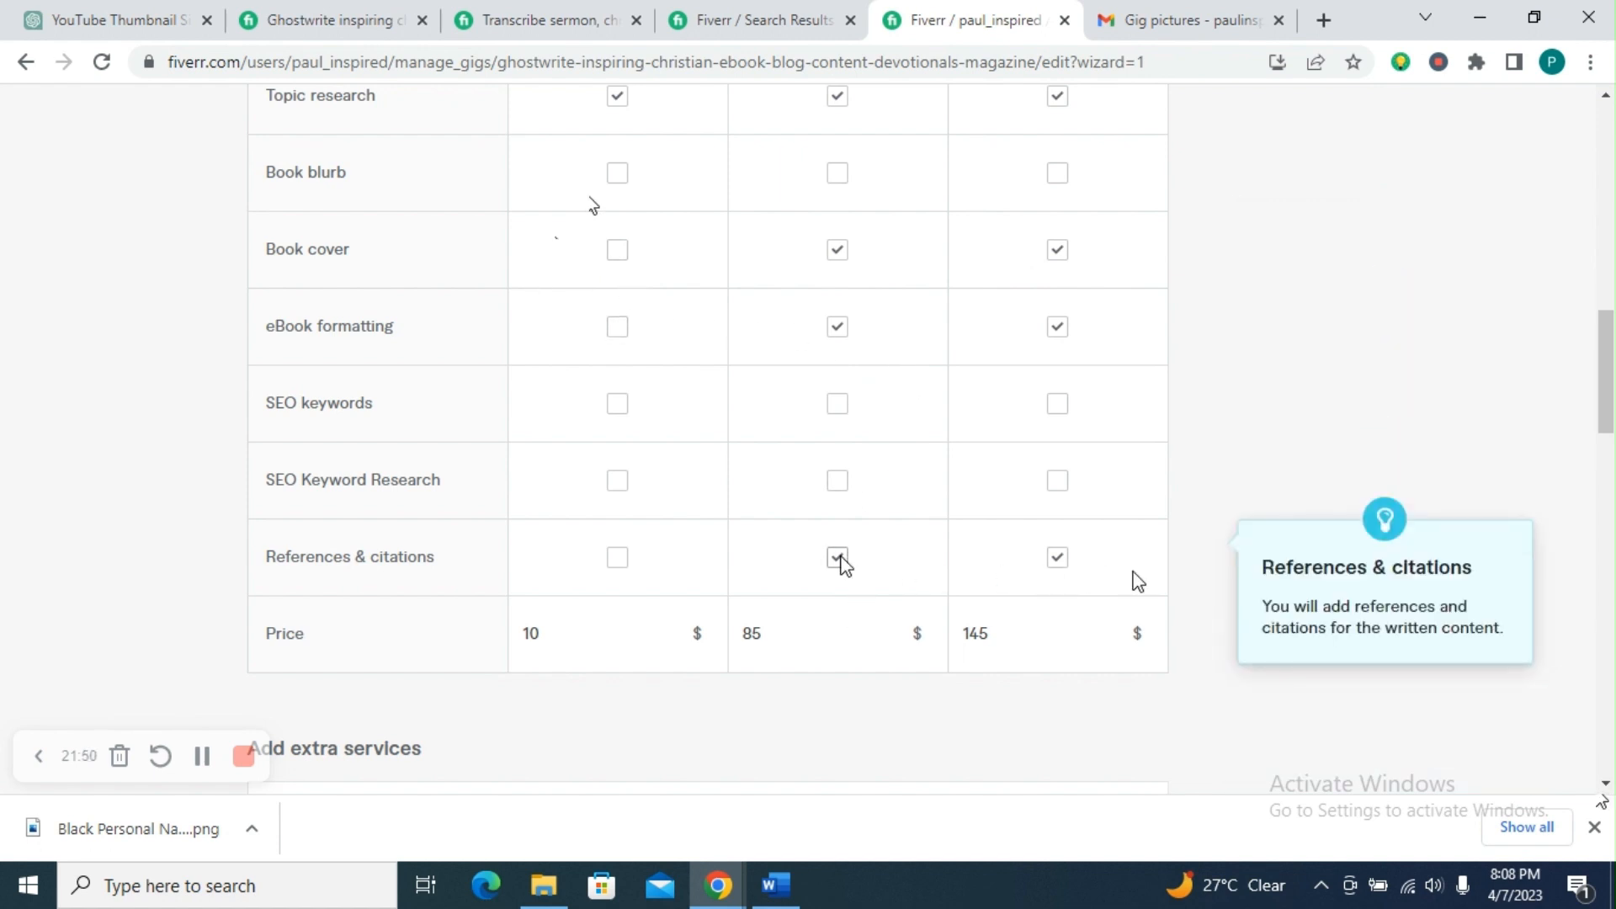
{"action": "left_click", "coordinate": [618, 558]}
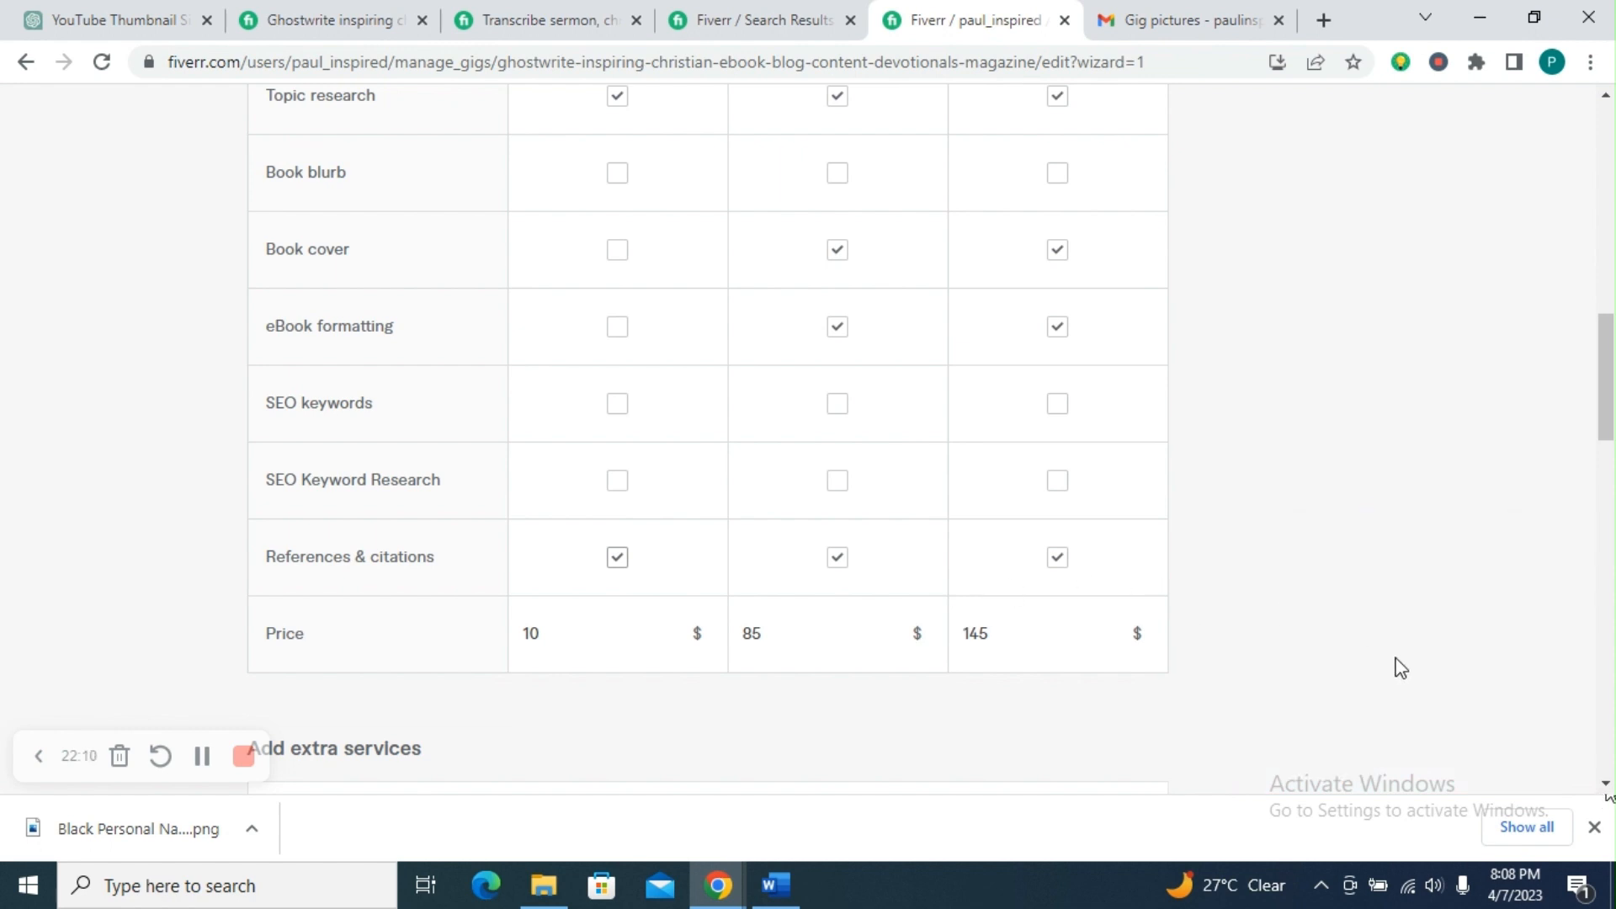
Step: Add Extra fast delivery with Basic delivered in 1 day for $10
{"action": "scroll", "coordinate": [1603, 791], "scroll_direction": "down", "scroll_amount": 5}
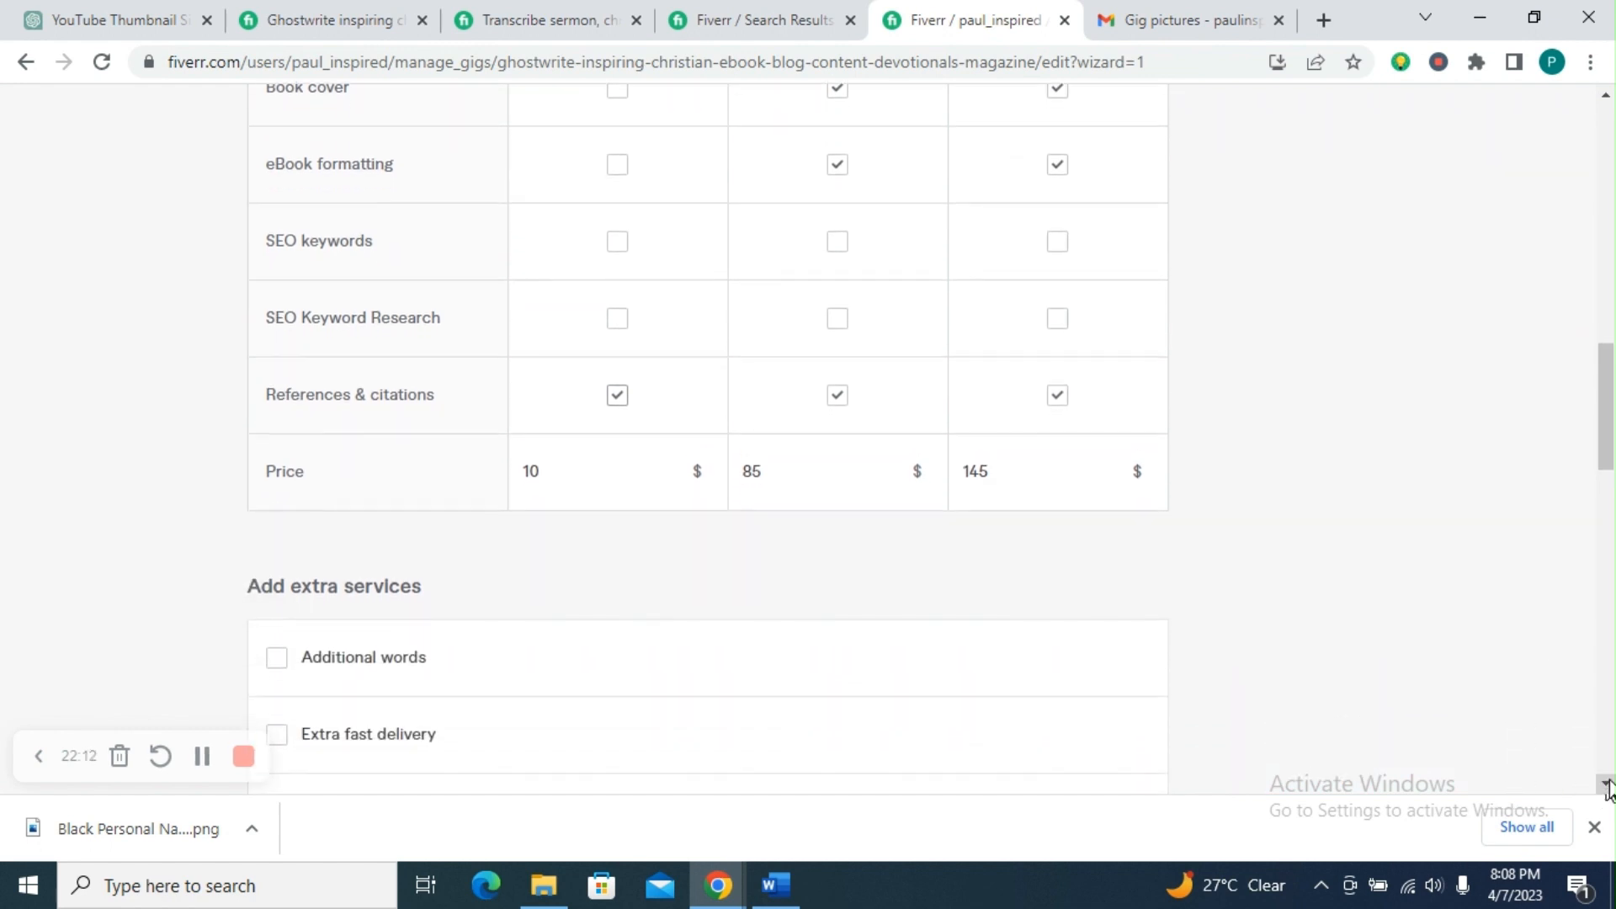
{"action": "scroll", "coordinate": [1605, 787], "scroll_direction": "down", "scroll_amount": 2}
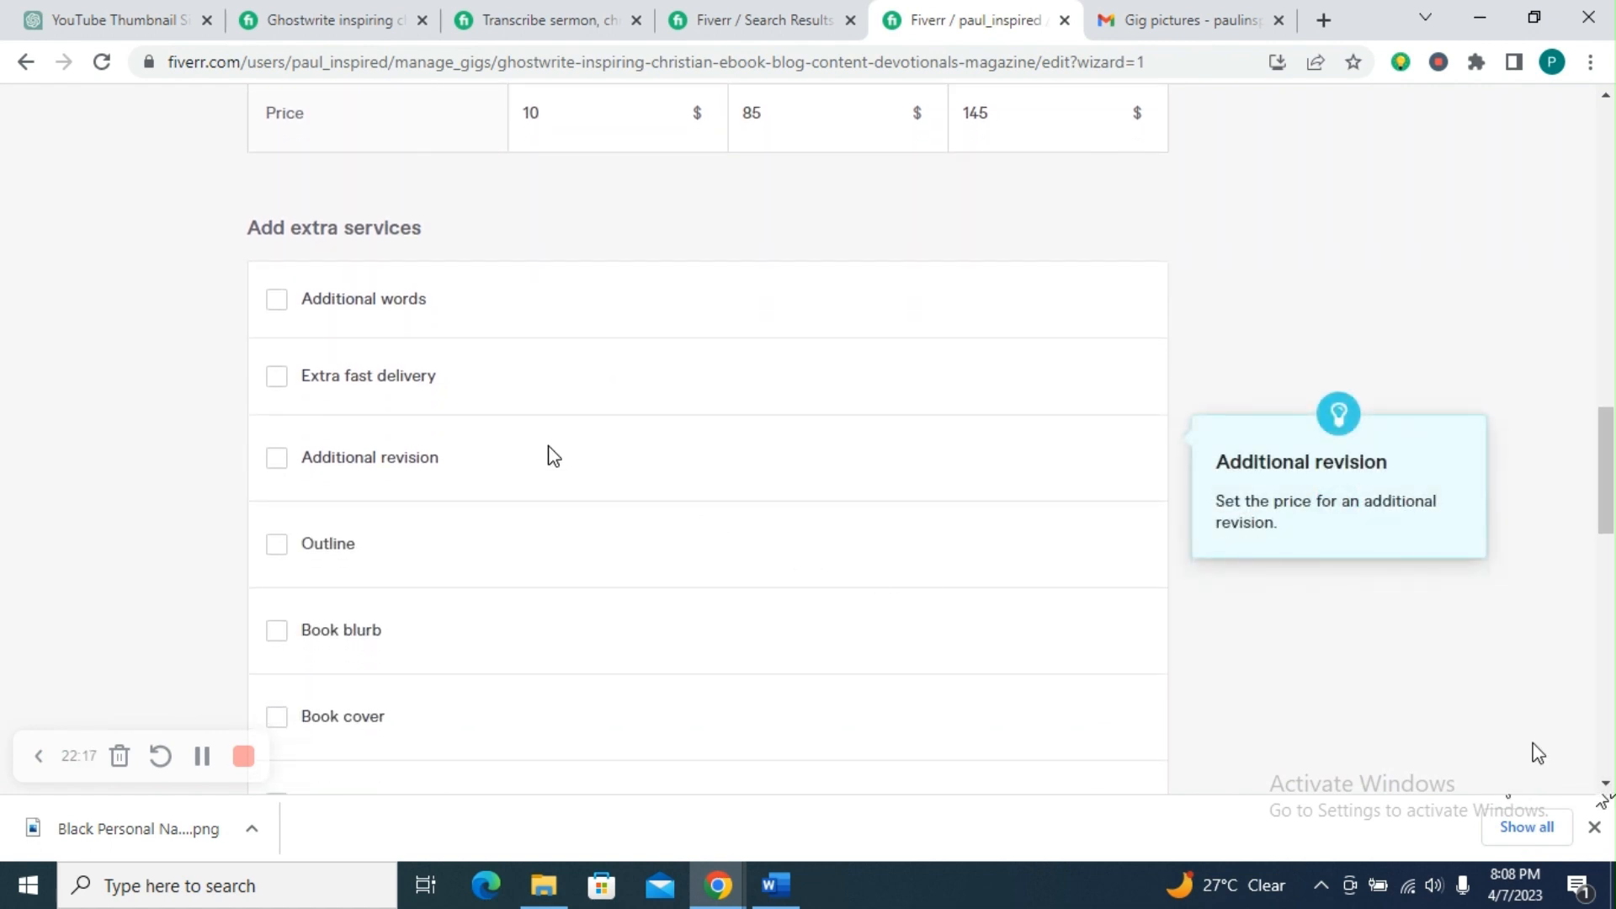
{"action": "left_click", "coordinate": [463, 397]}
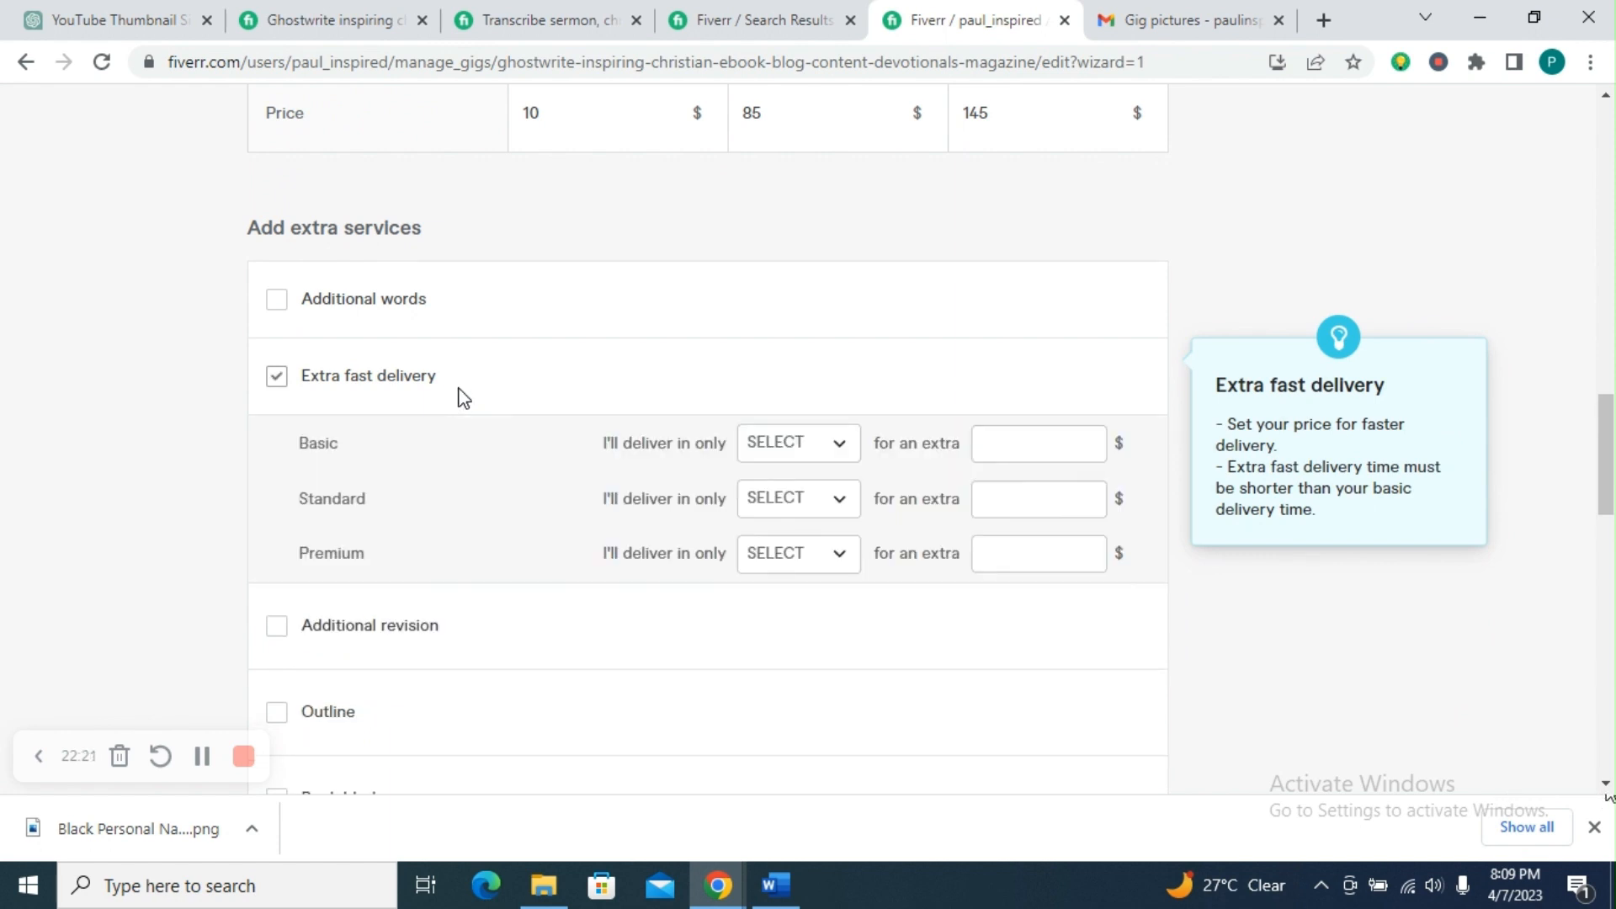
{"action": "left_click", "coordinate": [840, 448]}
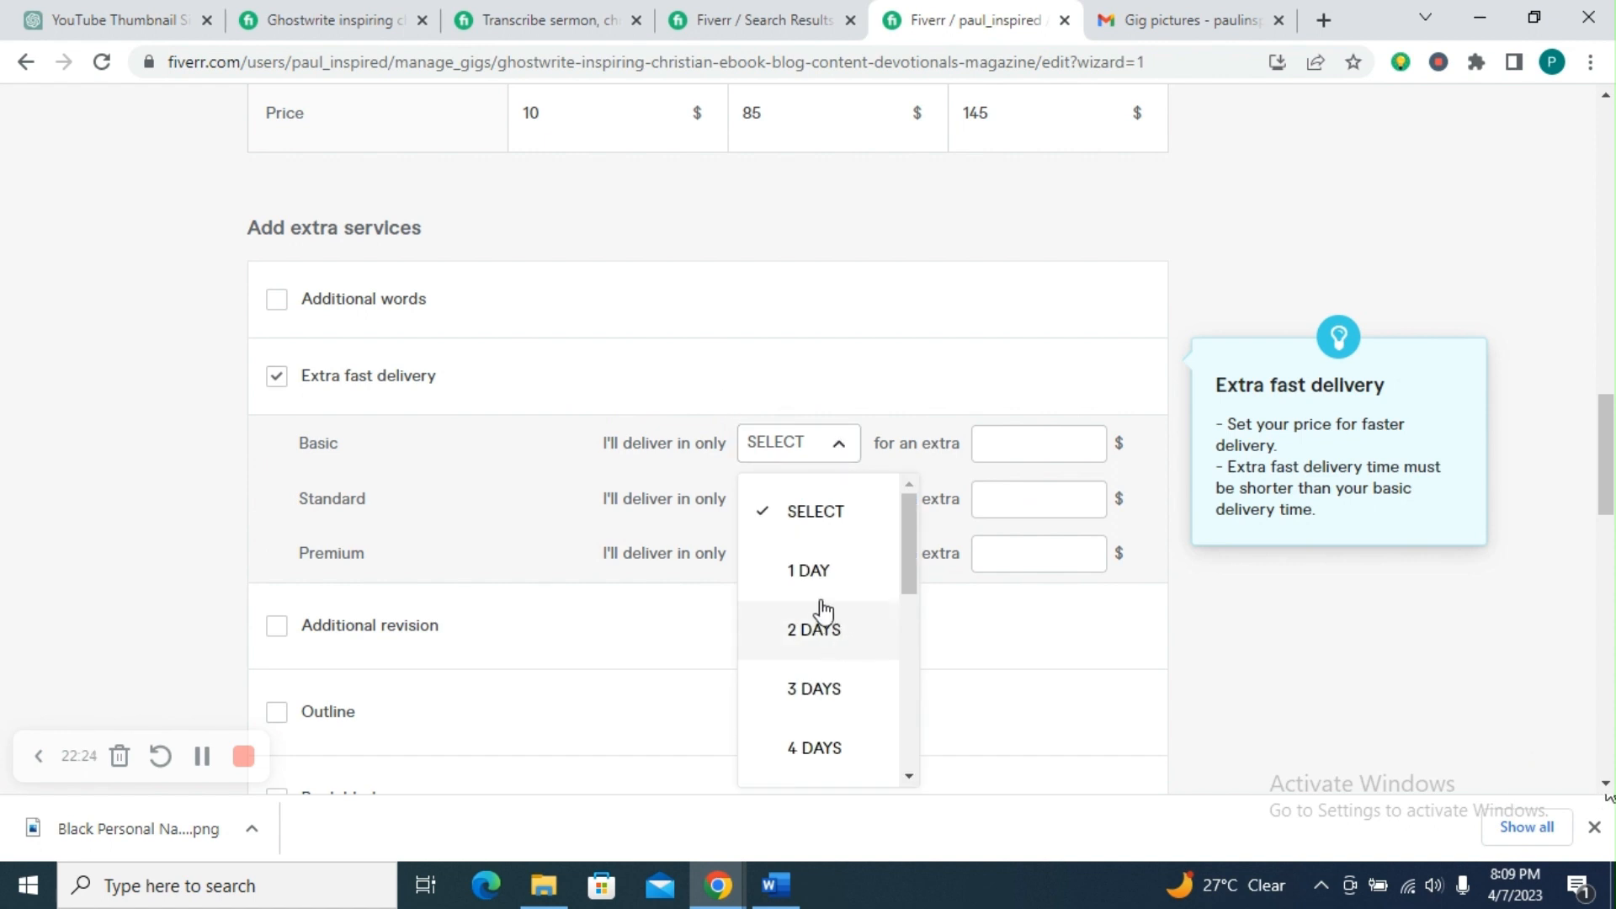
{"action": "left_click", "coordinate": [815, 577]}
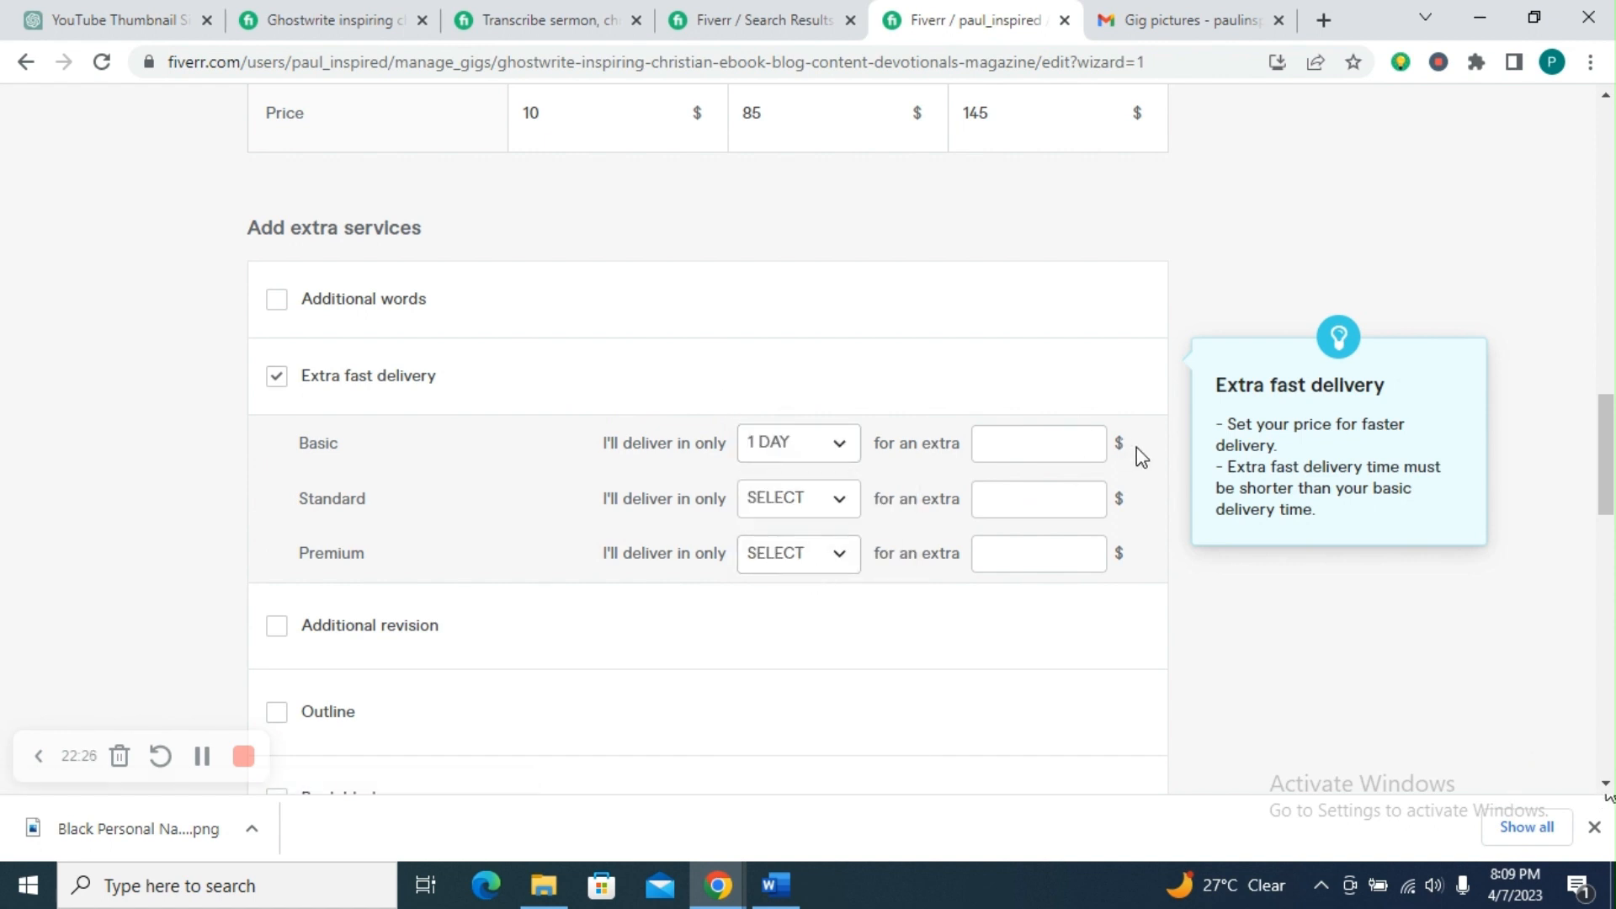
{"action": "left_click", "coordinate": [1059, 448]}
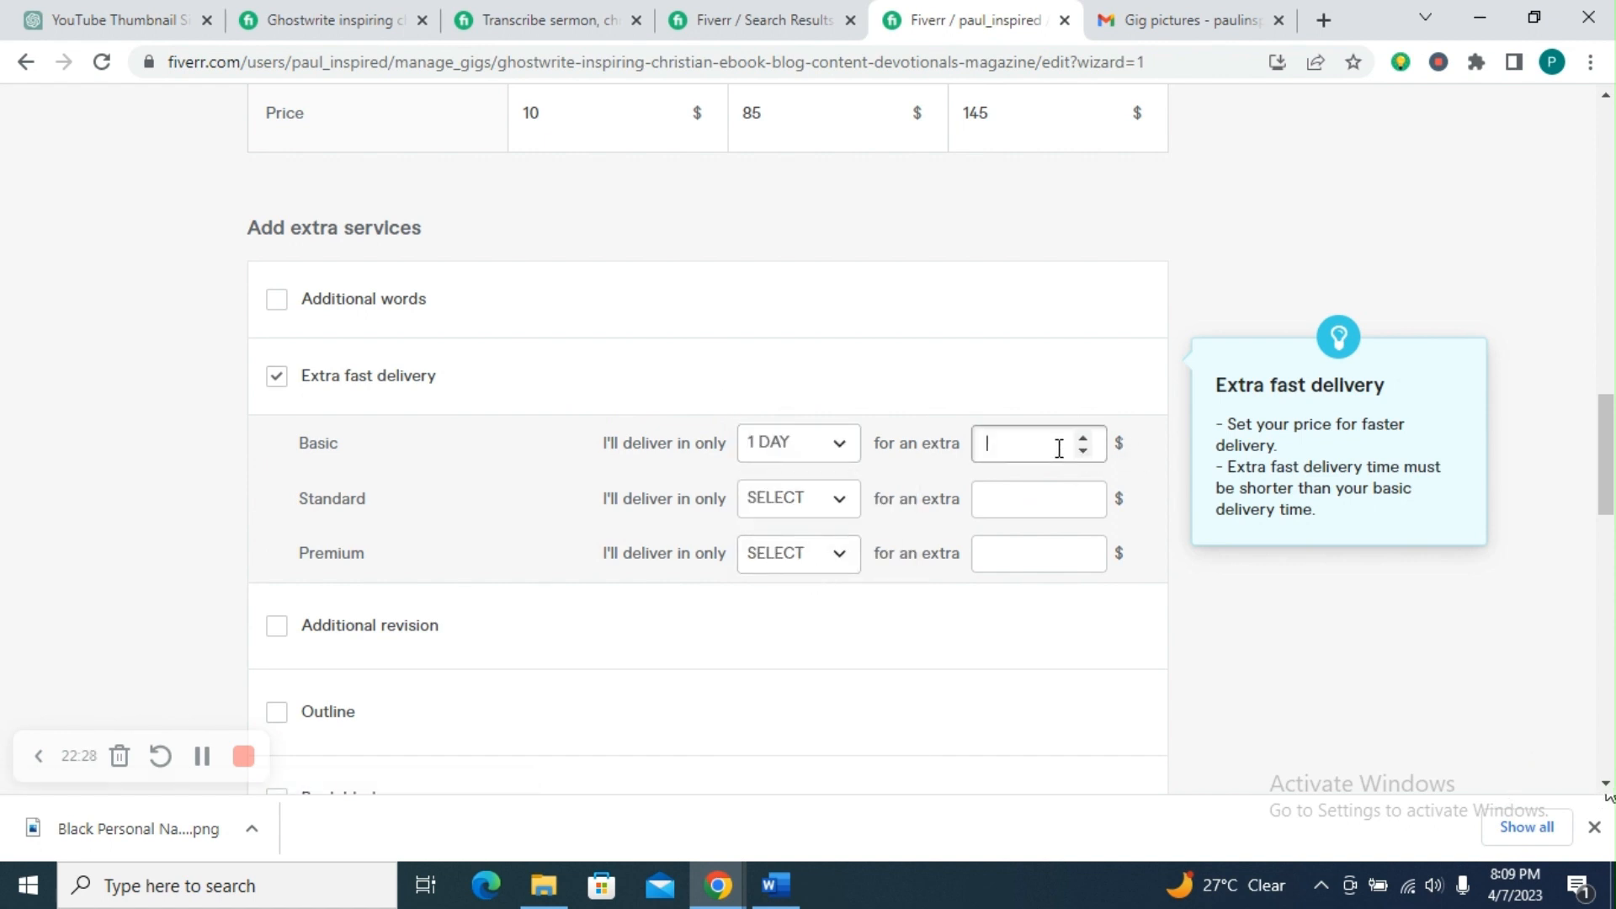
{"action": "type", "text": "10"}
Step: Set Standard's extra fast delivery to 3 days for $20 and Premium's to 5 days for $50
{"action": "left_click", "coordinate": [785, 503]}
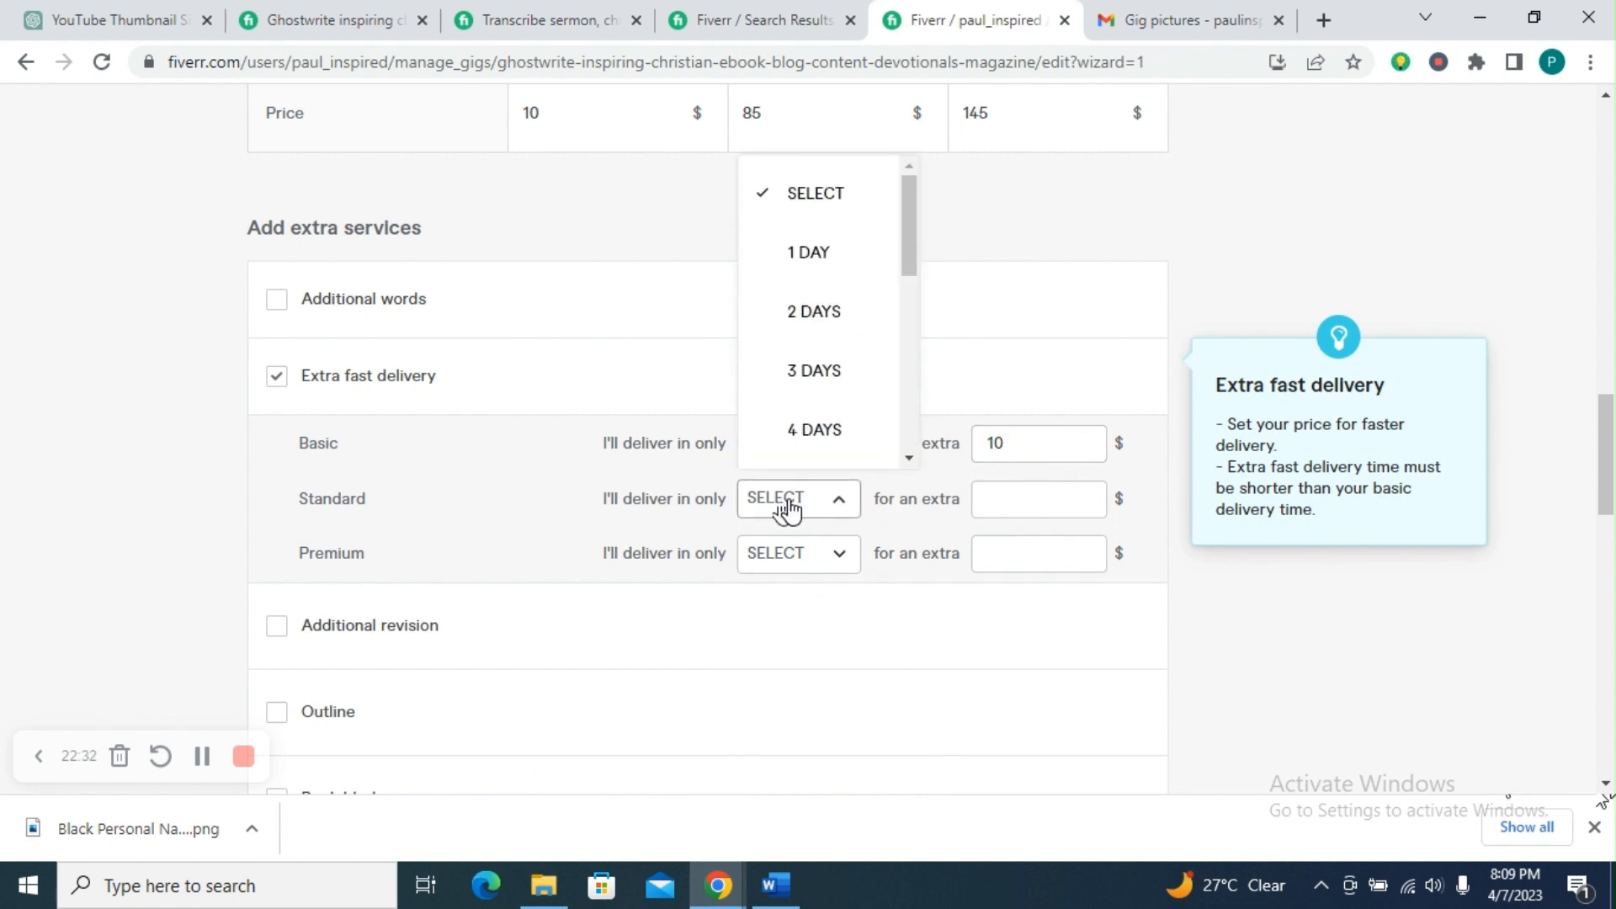
{"action": "left_click", "coordinate": [816, 357]}
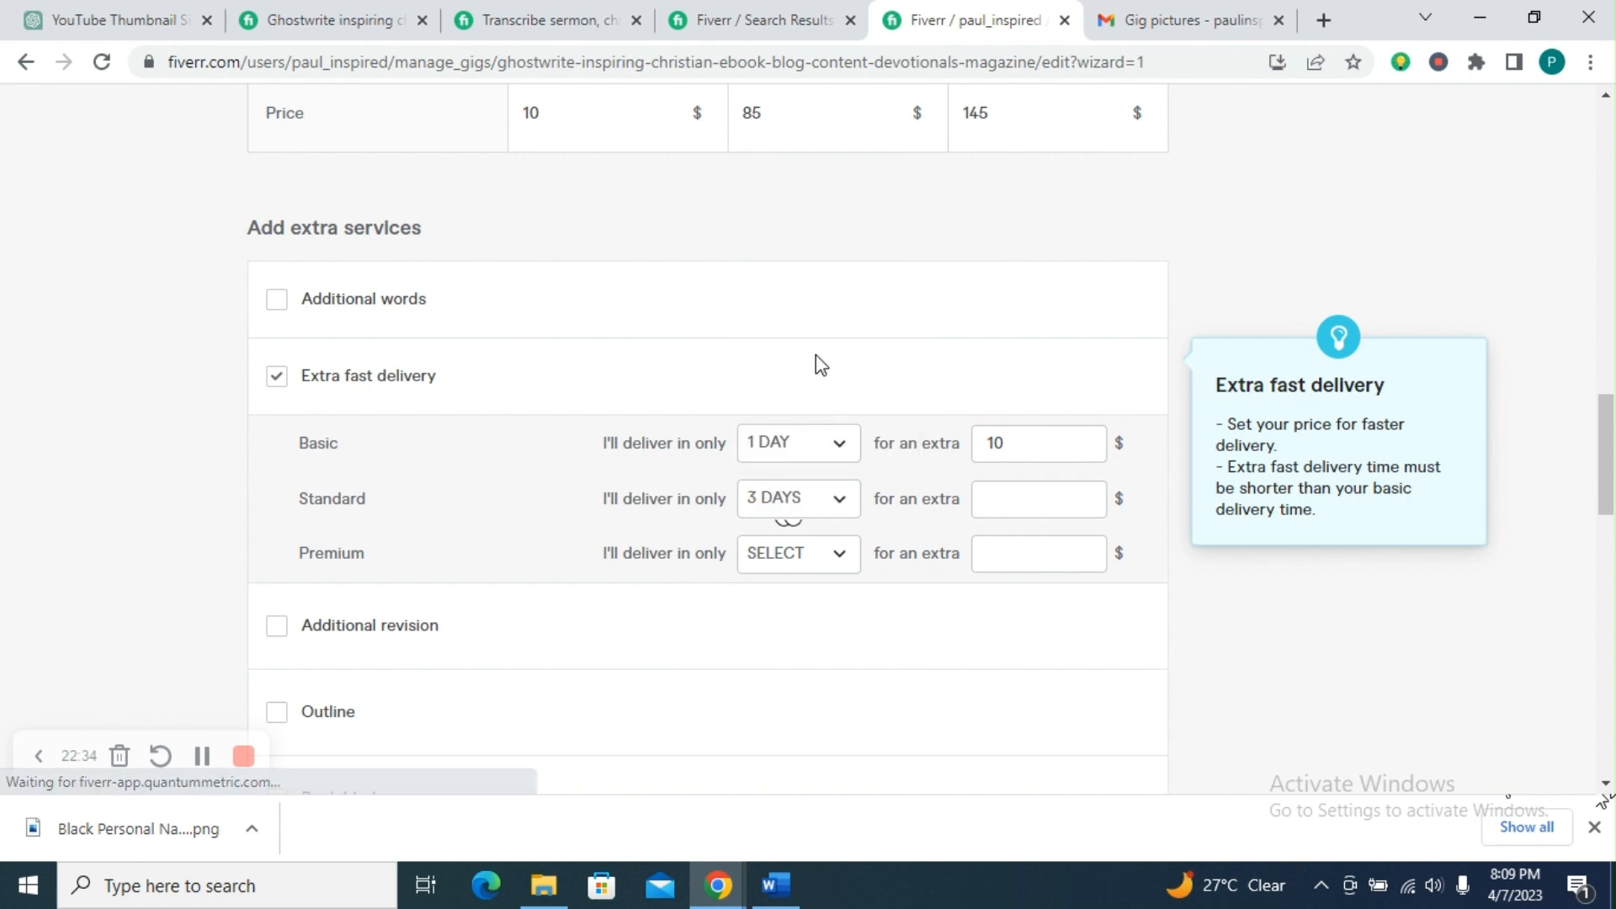
{"action": "left_click", "coordinate": [1024, 499]}
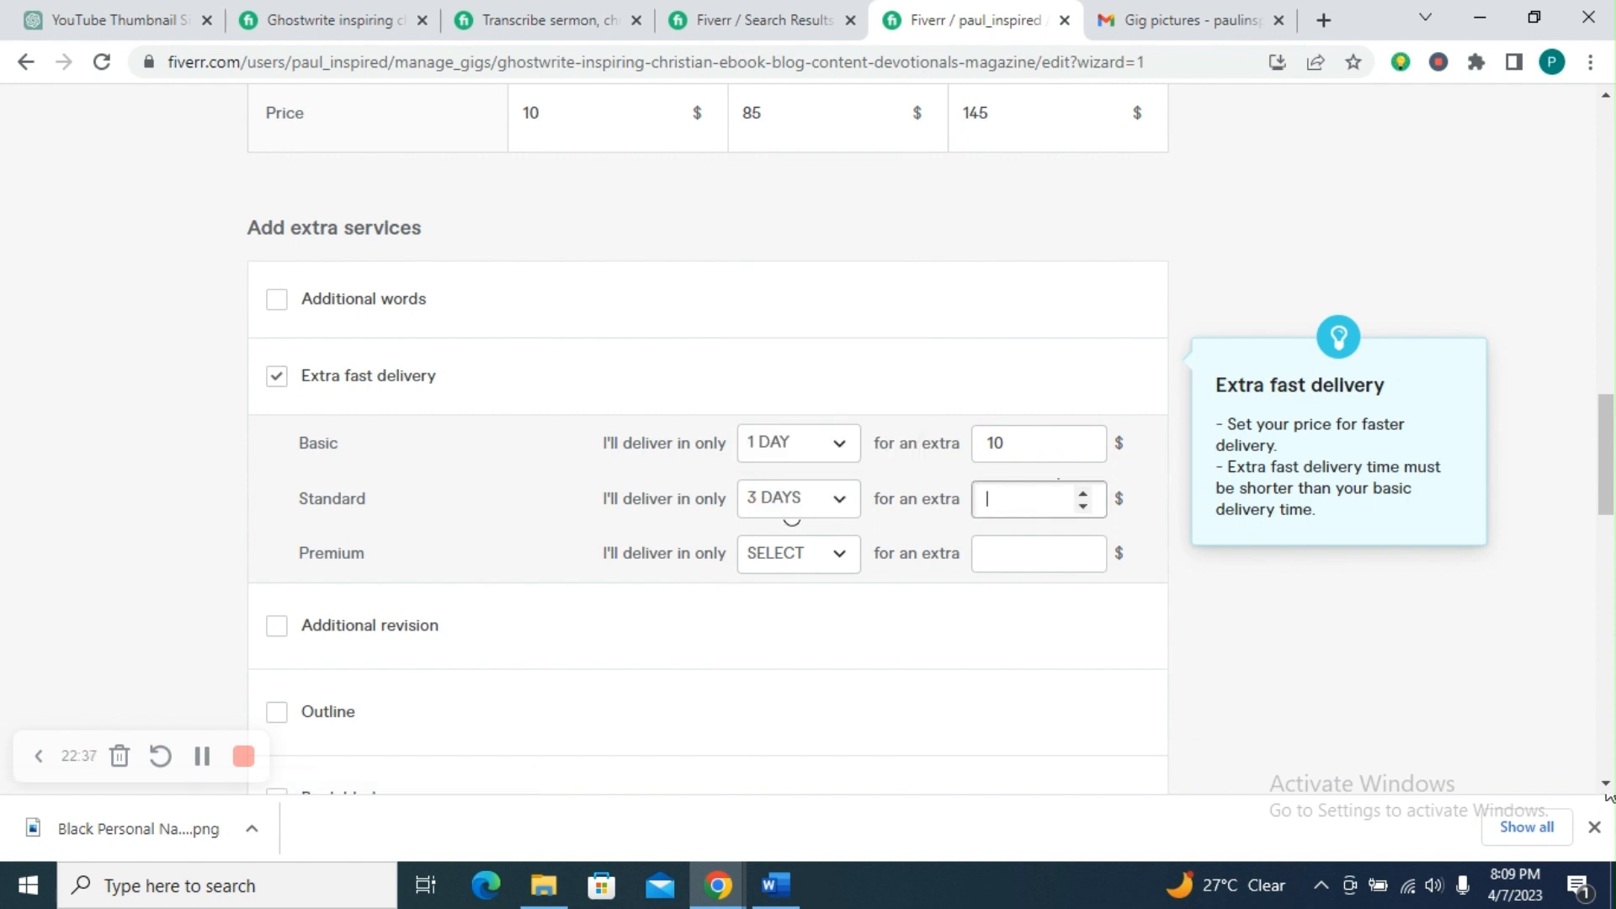
{"action": "type", "text": "20"}
{"action": "left_click", "coordinate": [832, 564]}
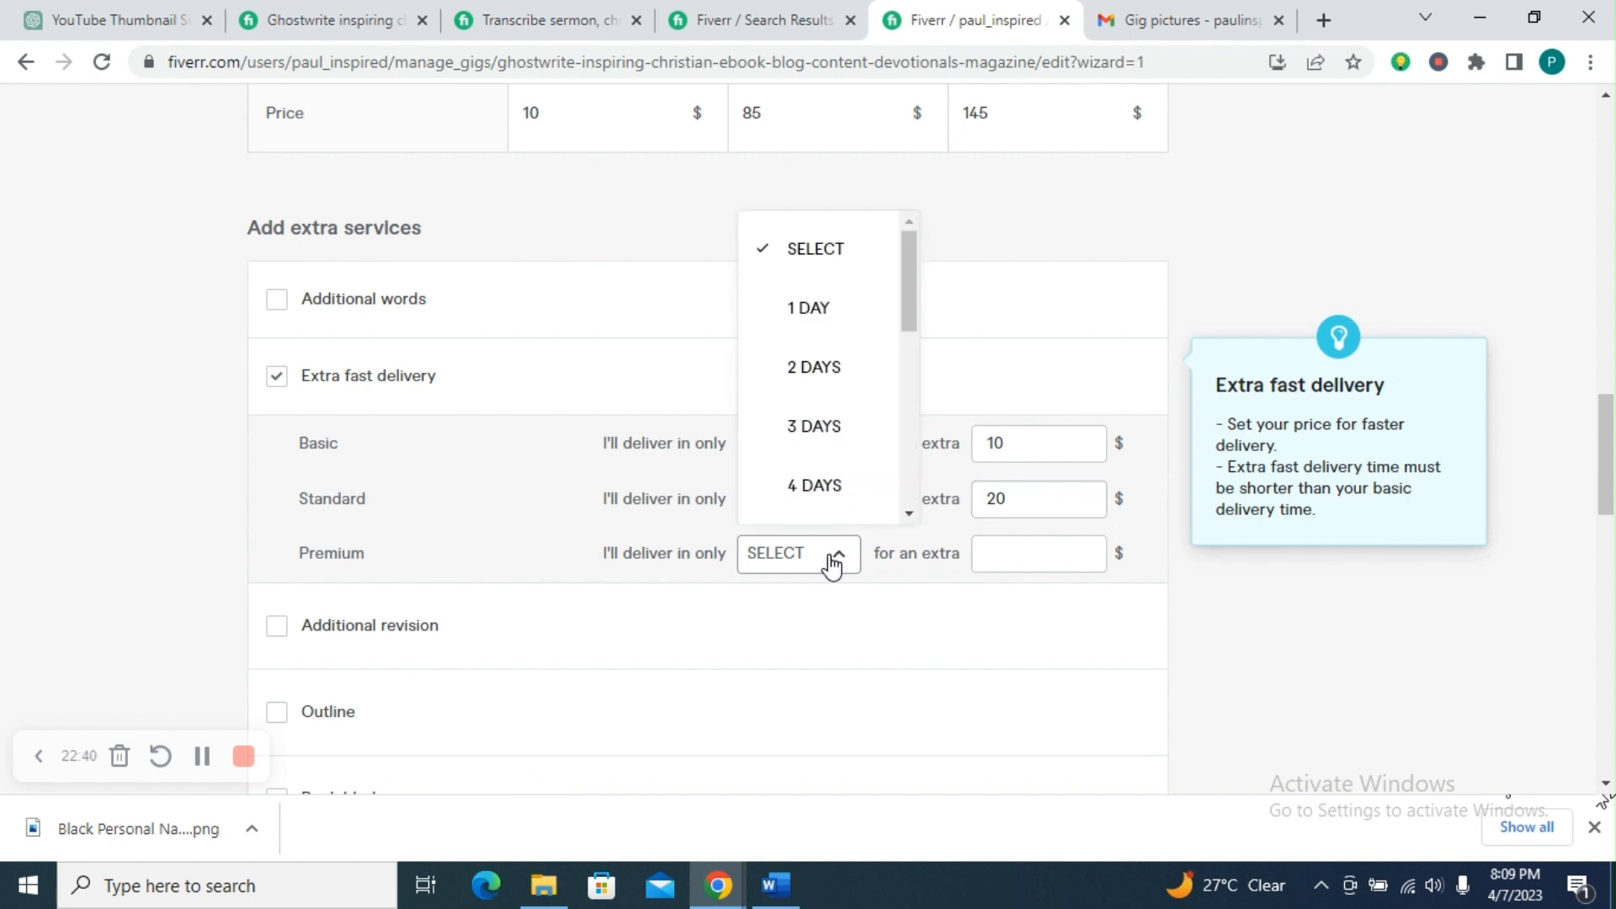
{"action": "left_click", "coordinate": [909, 514]}
{"action": "left_click", "coordinate": [851, 514]}
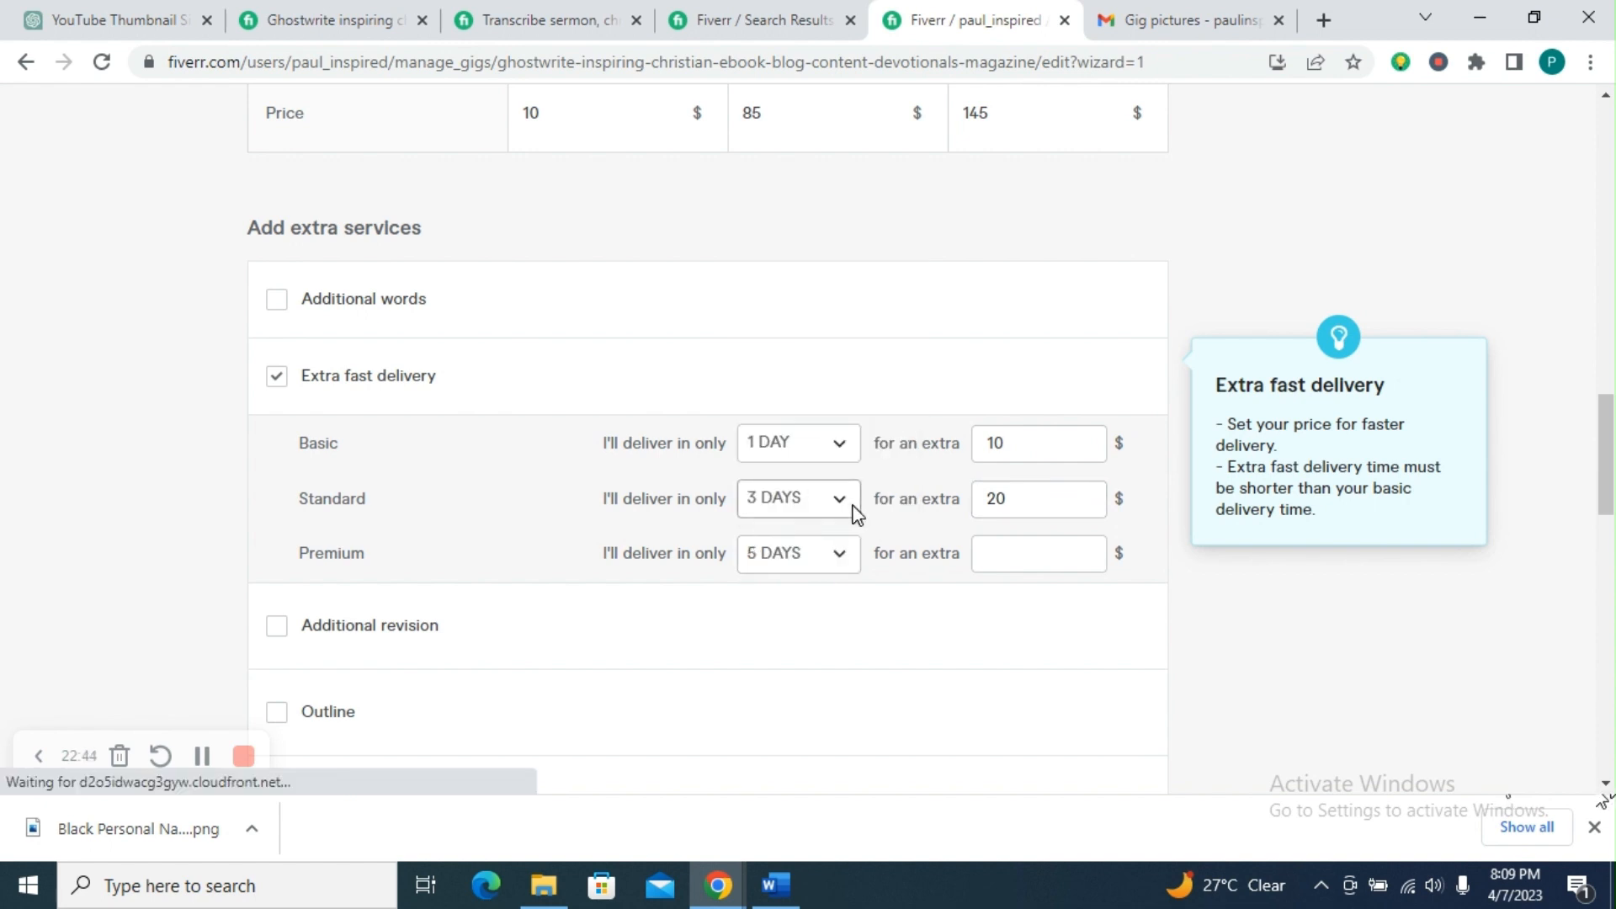
{"action": "left_click", "coordinate": [1028, 556]}
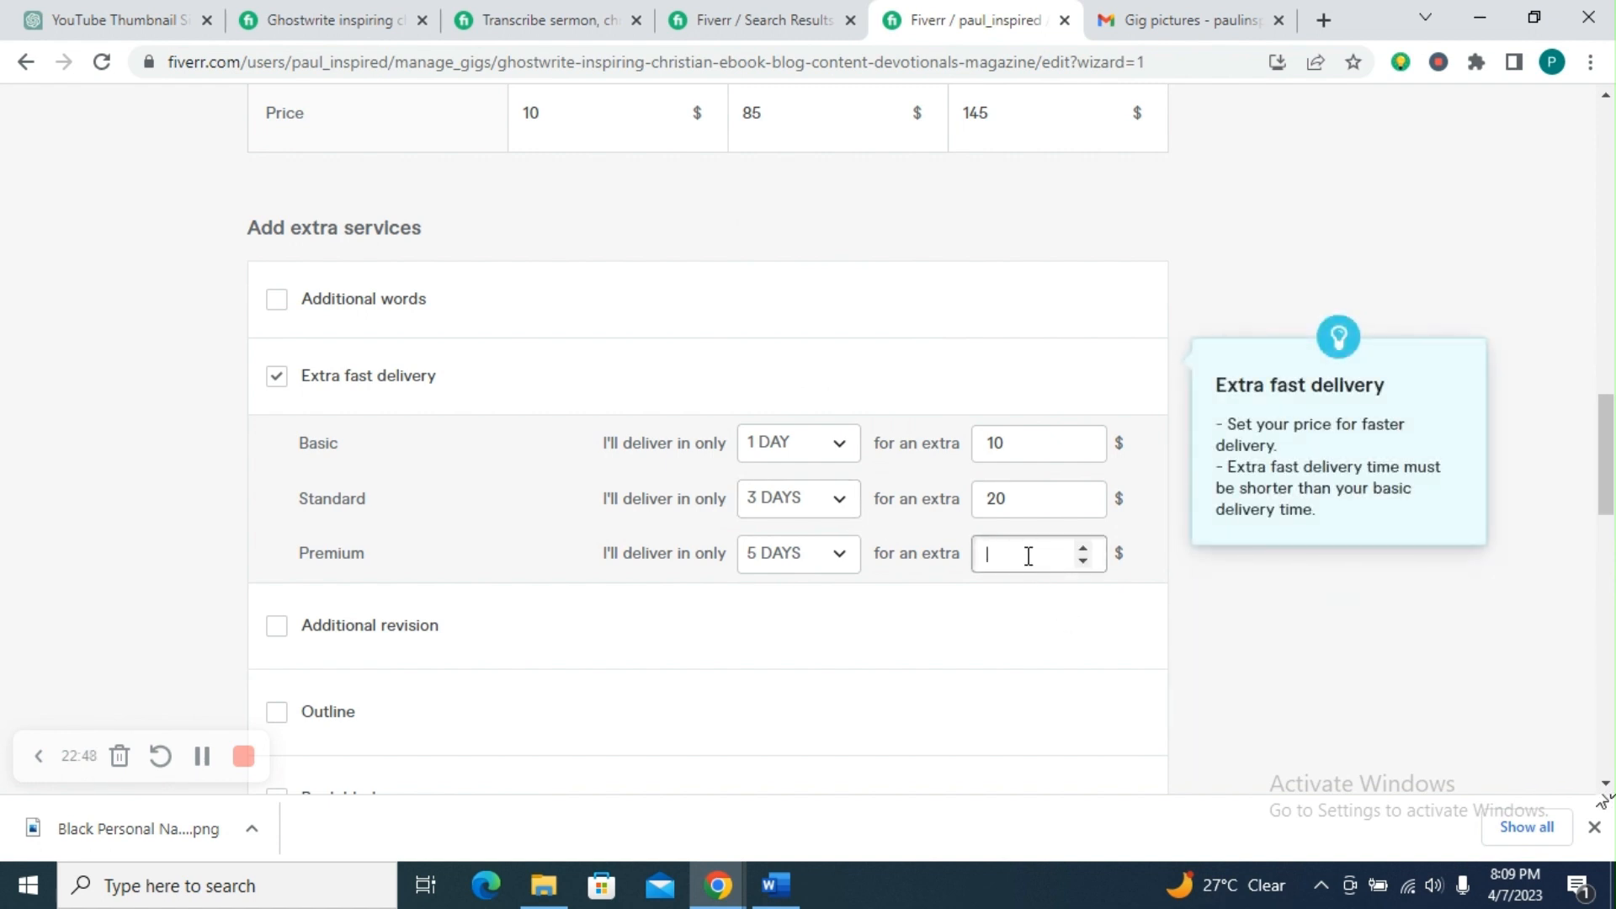
{"action": "type", "text": "50"}
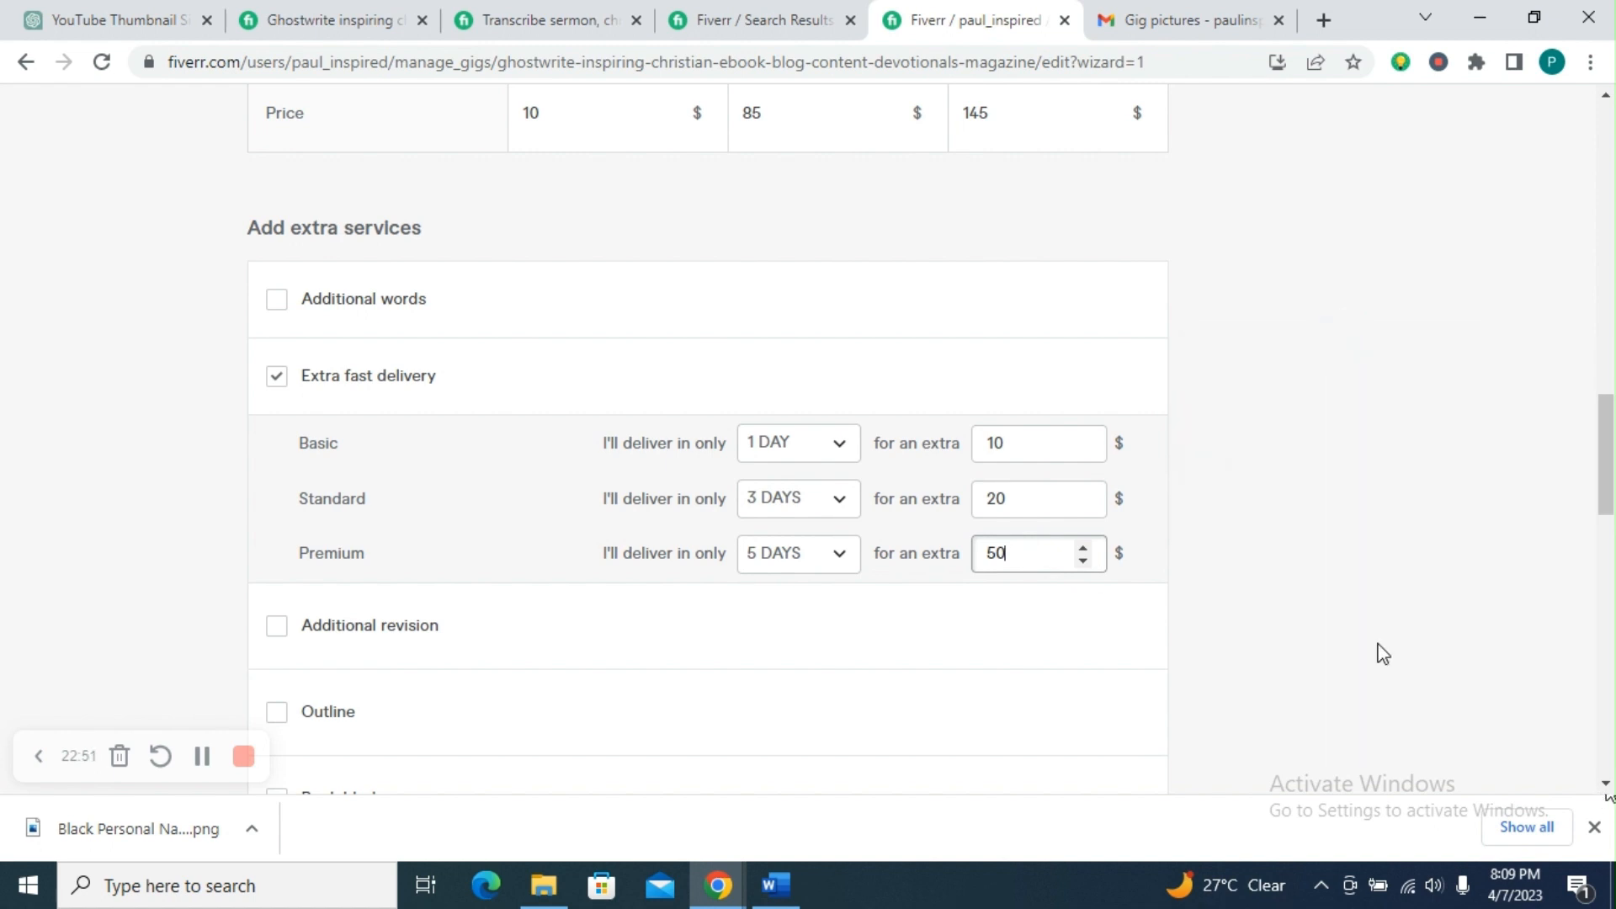
{"action": "left_click", "coordinate": [1606, 787]}
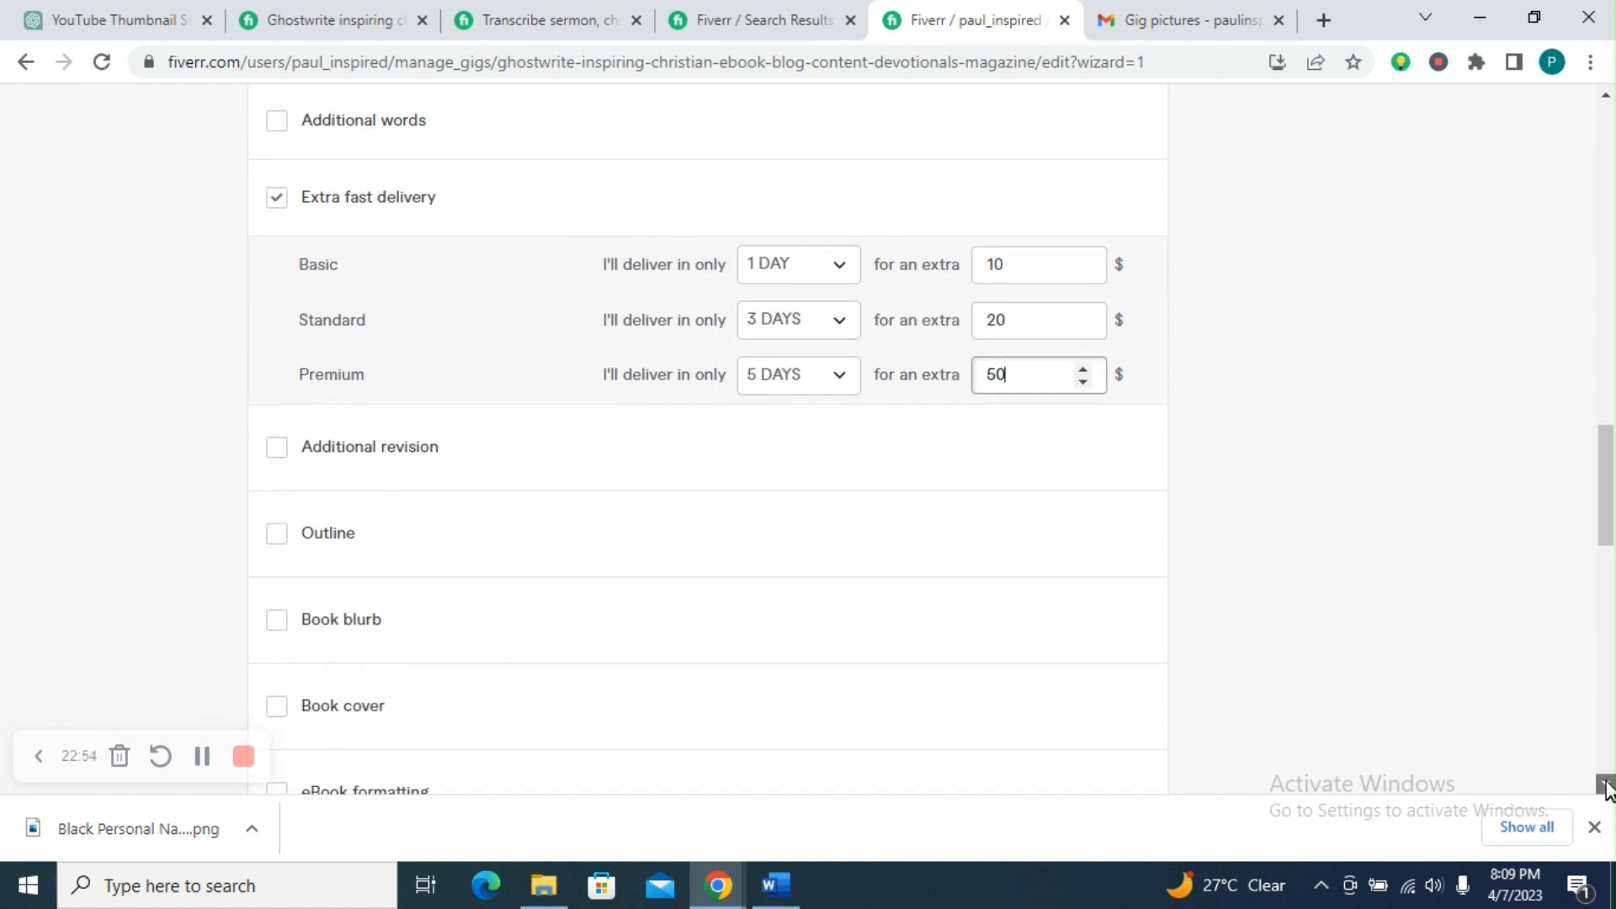
{"action": "left_click", "coordinate": [1607, 787]}
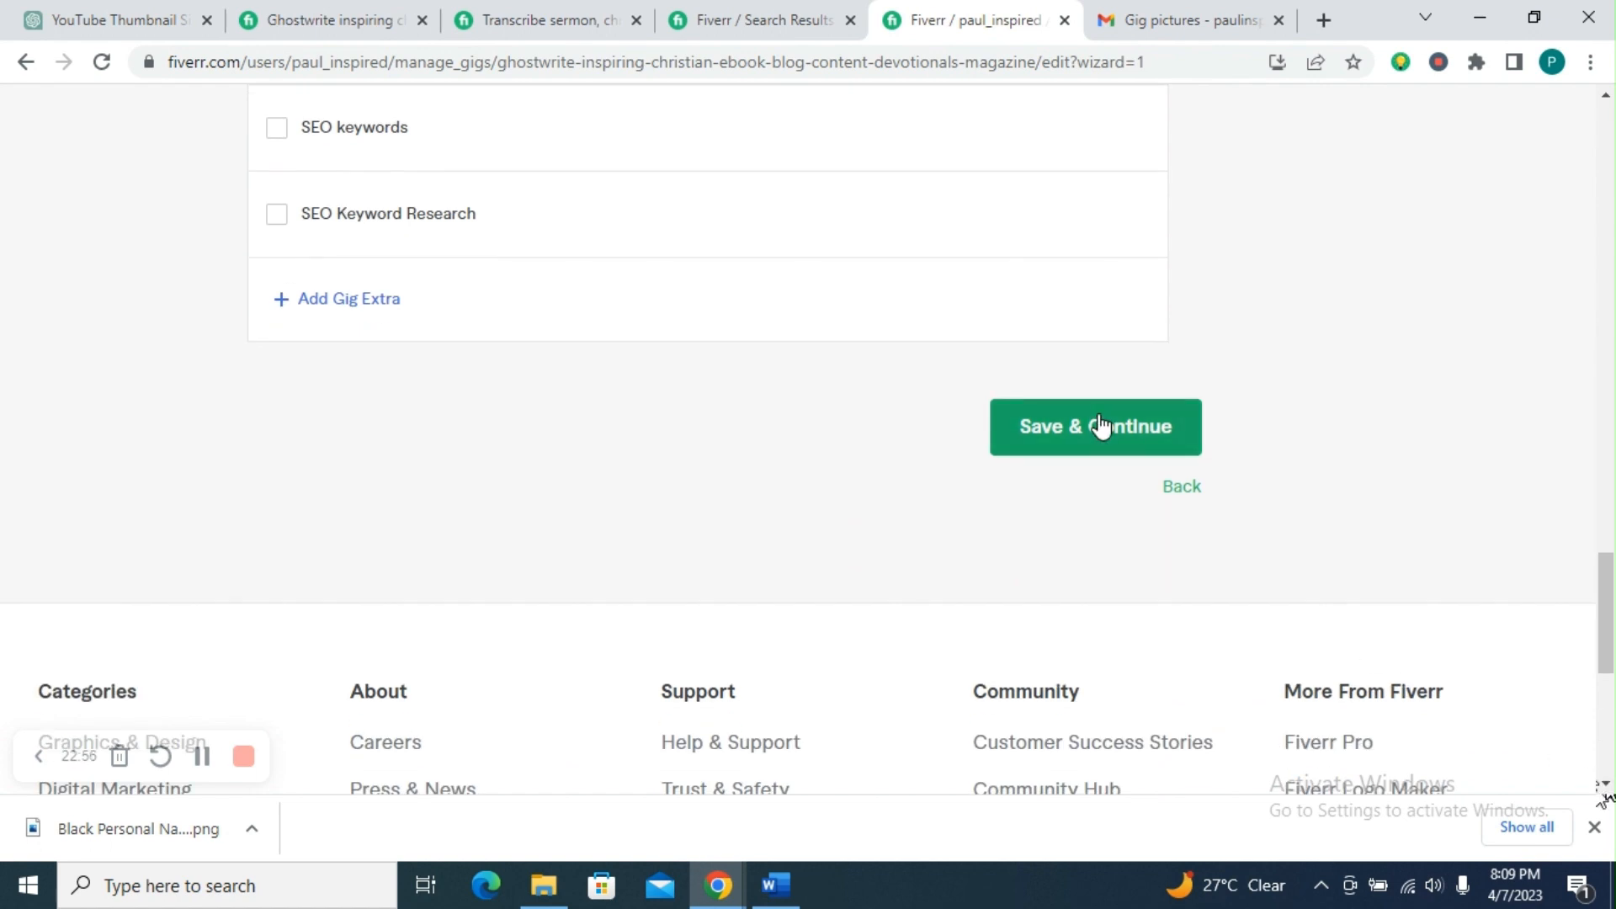
Step: Save the pricing step, then bring the Word draft Document1 to the front
{"action": "left_click", "coordinate": [1100, 425]}
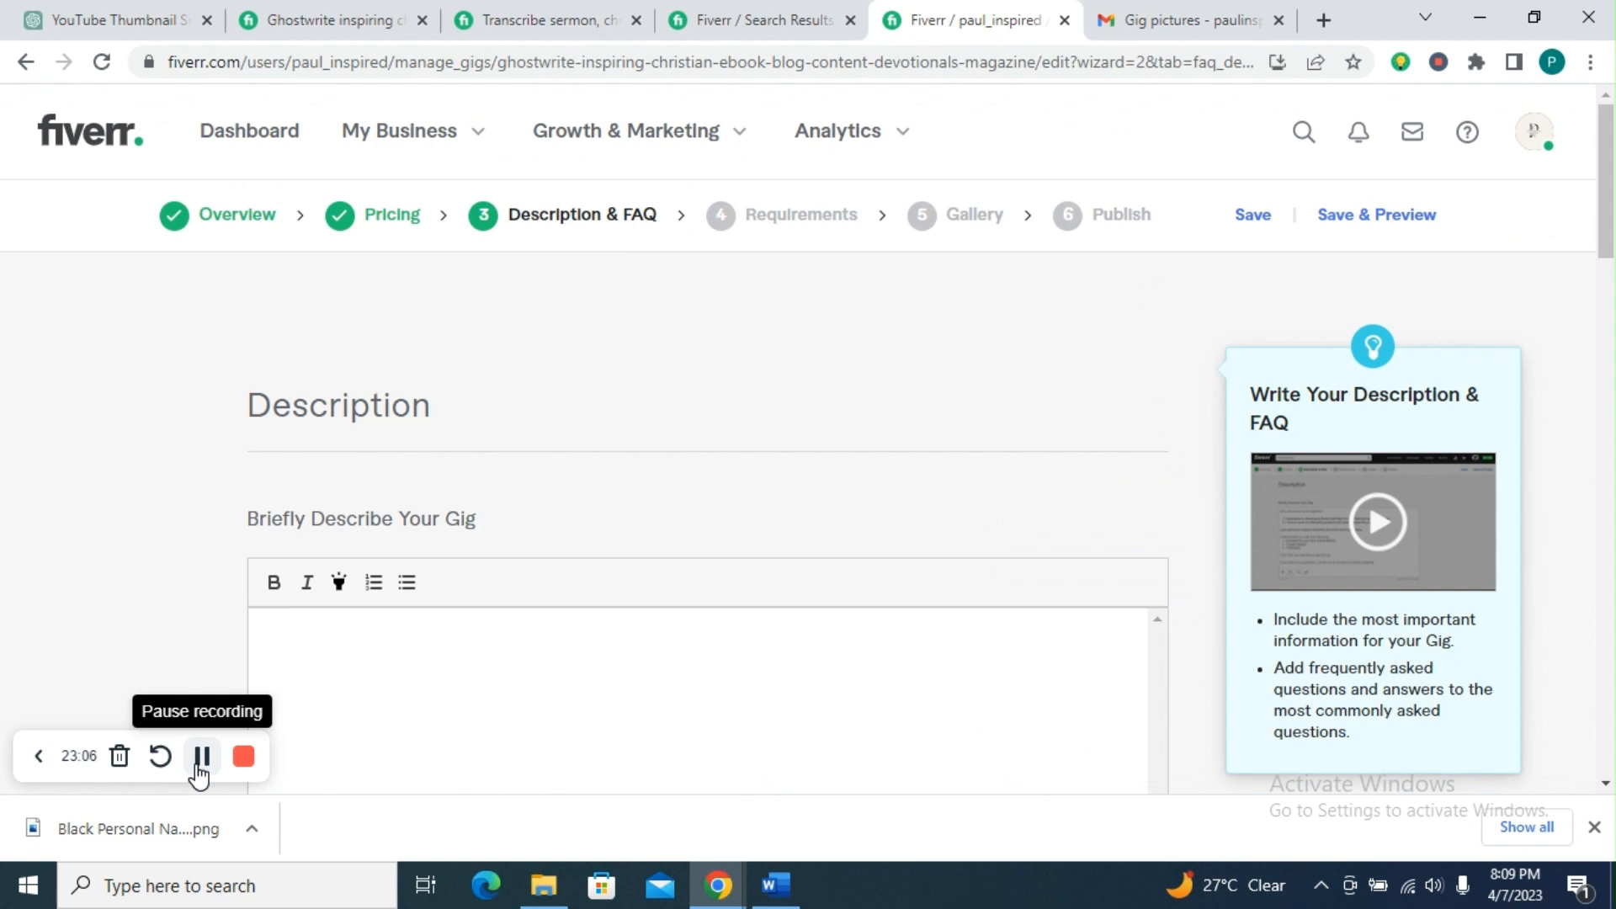
{"action": "left_click", "coordinate": [775, 885]}
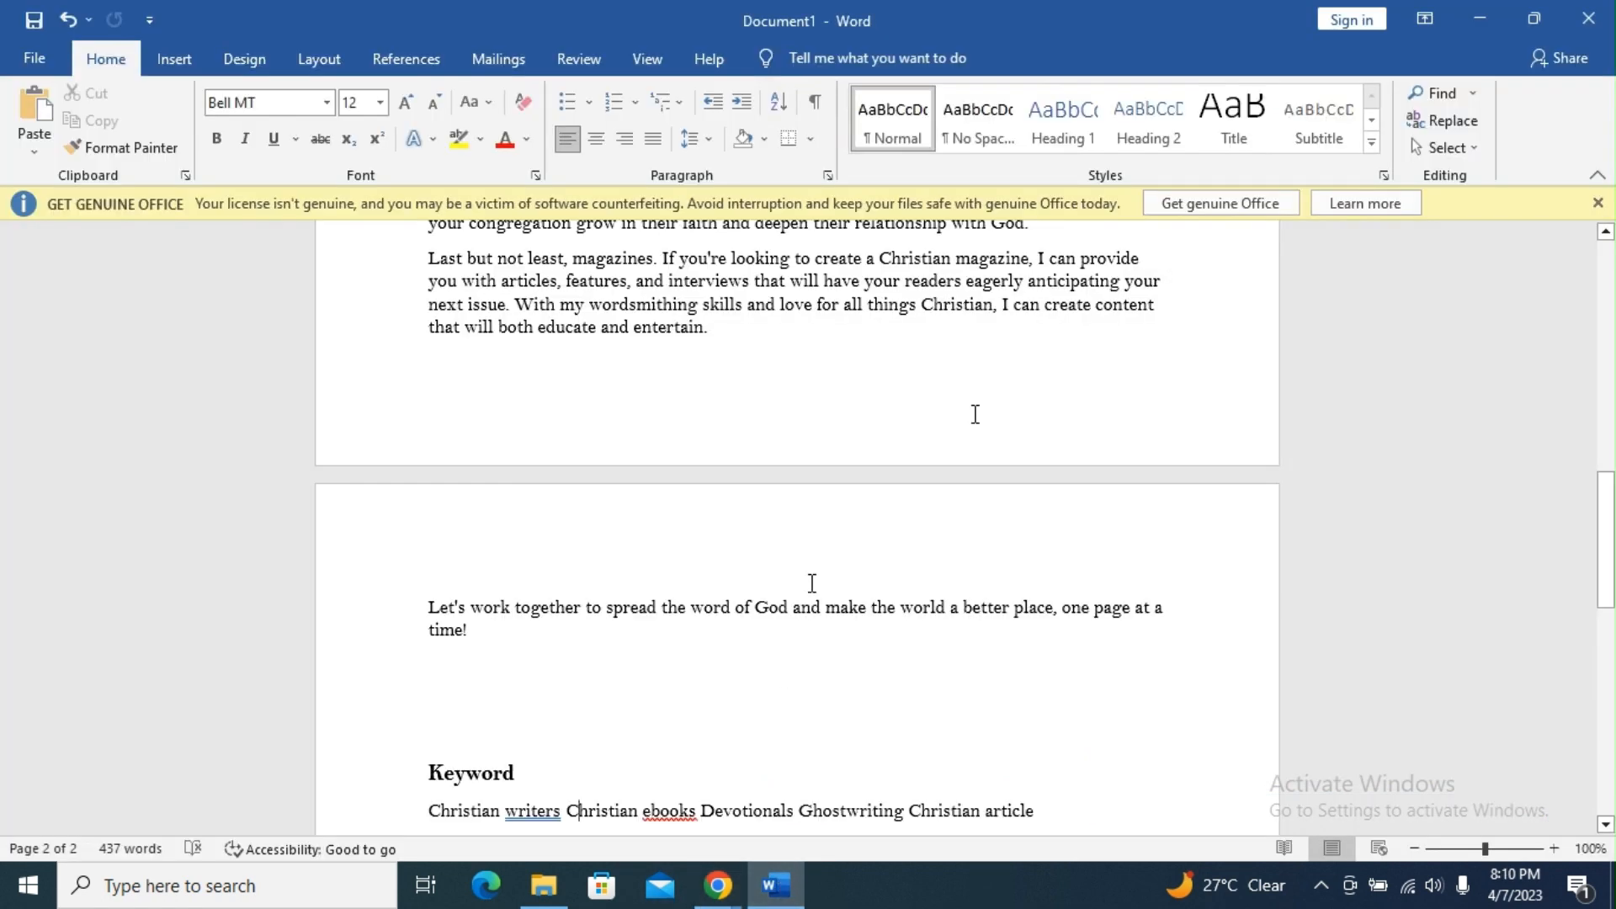
Step: Copy the 302-word description from 'Hello' to 'time!' in Word and return to Fiverr
{"action": "left_click_drag", "start_coordinate": [489, 633], "coordinate": [419, 186]}
{"action": "mouse_move", "coordinate": [480, 505]}
{"action": "left_mouse_down"}
{"action": "mouse_move", "coordinate": [452, 501]}
{"action": "mouse_move", "coordinate": [422, 539]}
{"action": "mouse_move", "coordinate": [530, 562]}
{"action": "mouse_move", "coordinate": [442, 551]}
{"action": "mouse_move", "coordinate": [484, 495]}
{"action": "left_mouse_up"}
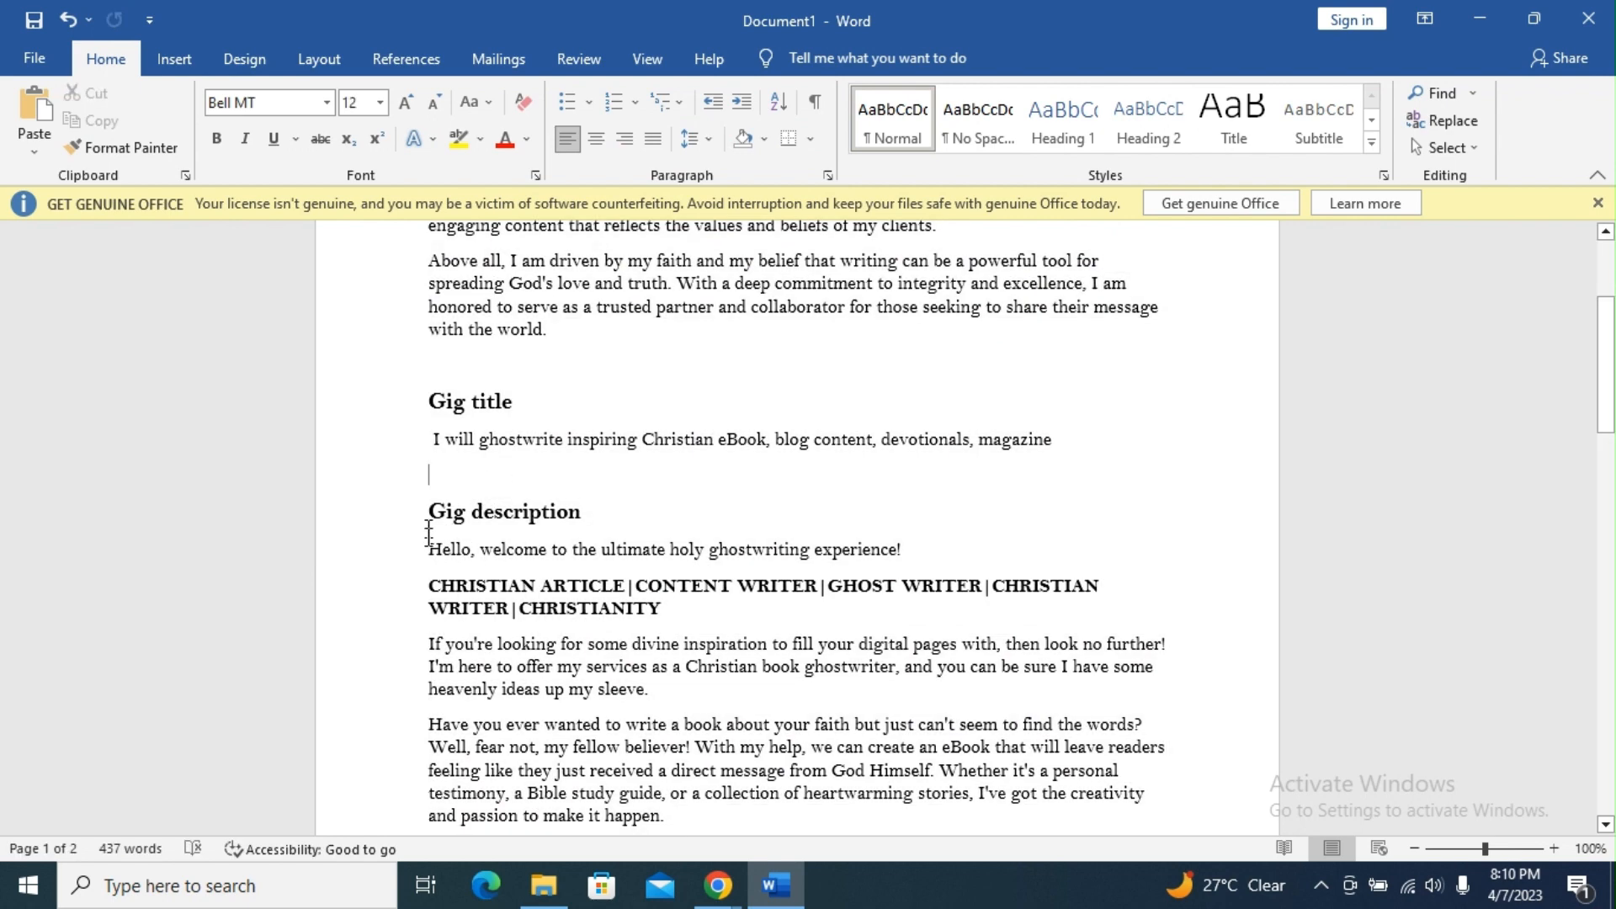
{"action": "left_click_drag", "start_coordinate": [429, 552], "coordinate": [497, 376]}
{"action": "right_click", "coordinate": [467, 362]}
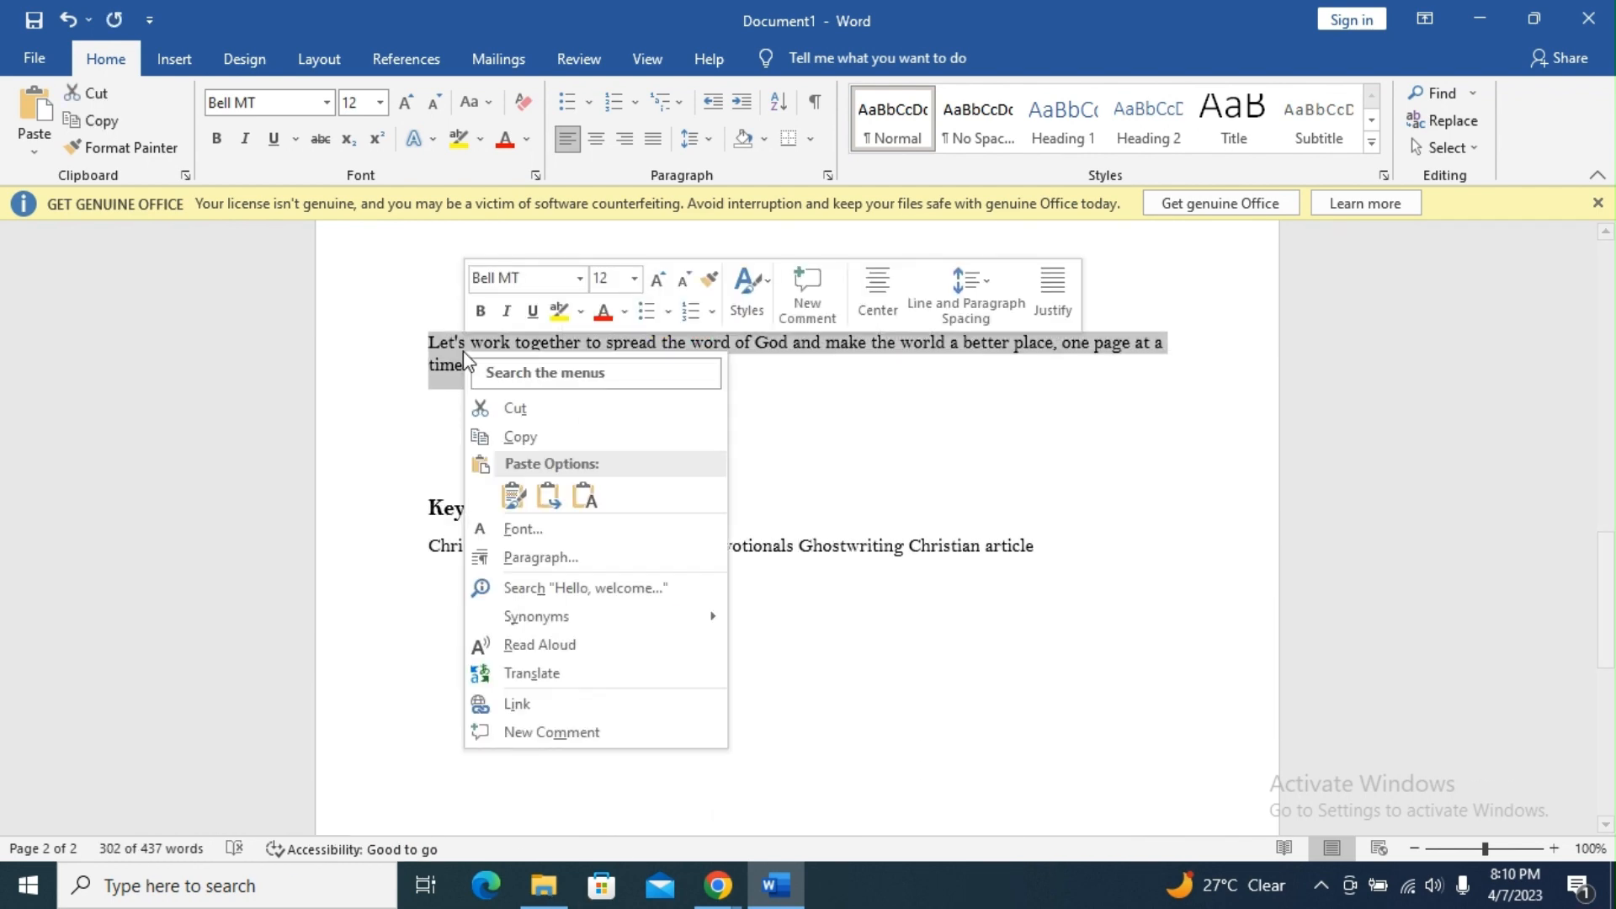
{"action": "left_click", "coordinate": [537, 429]}
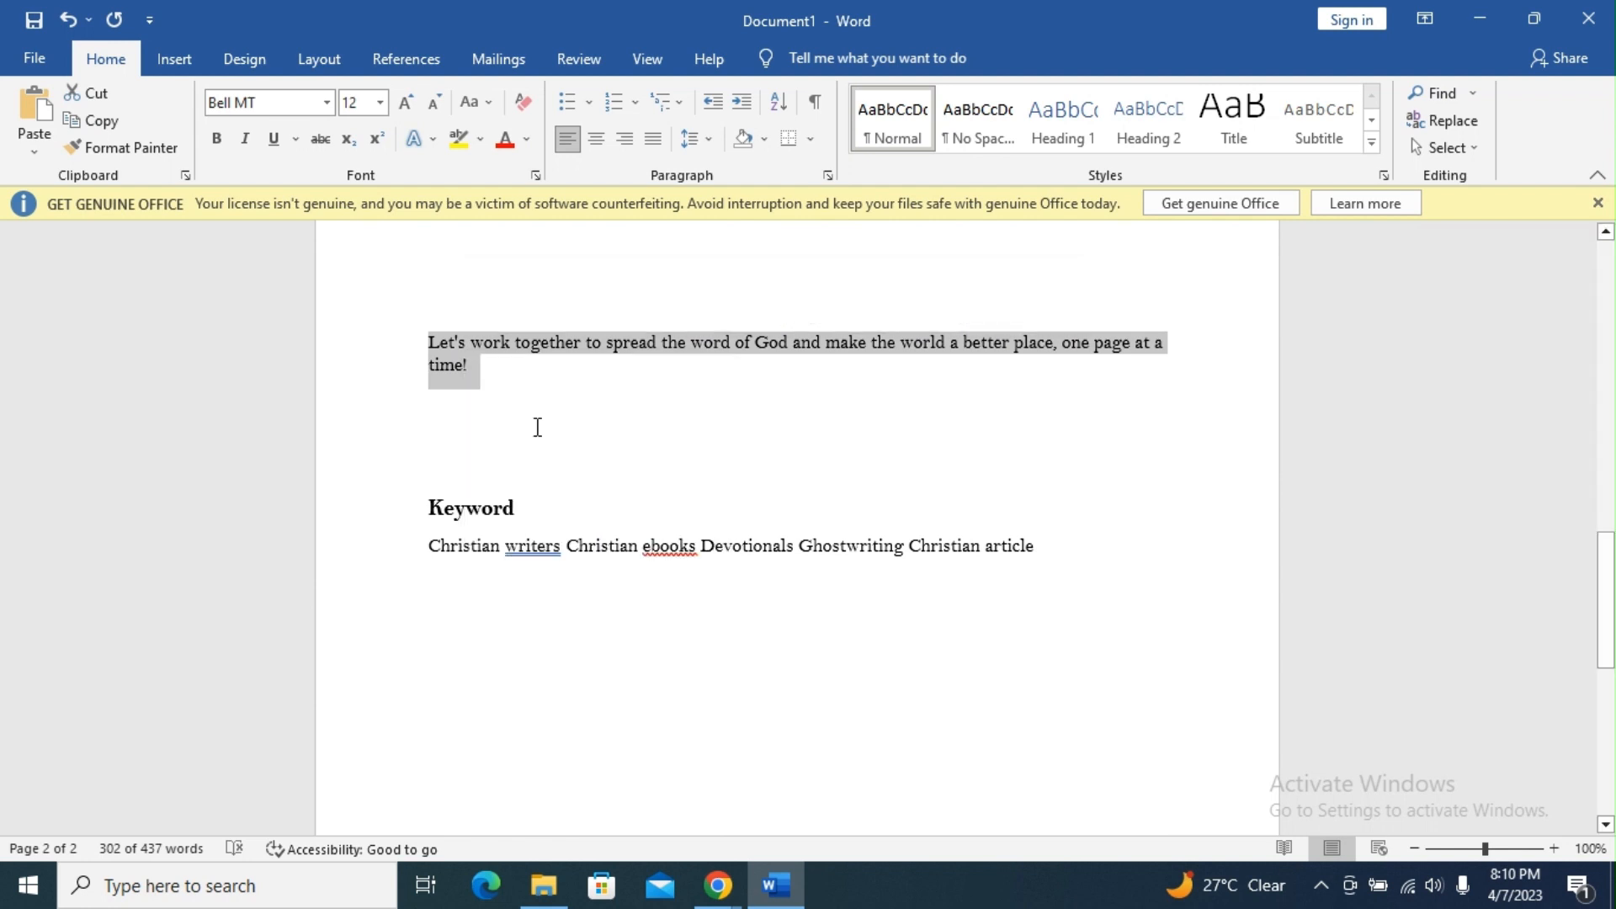
{"action": "left_click", "coordinate": [718, 884]}
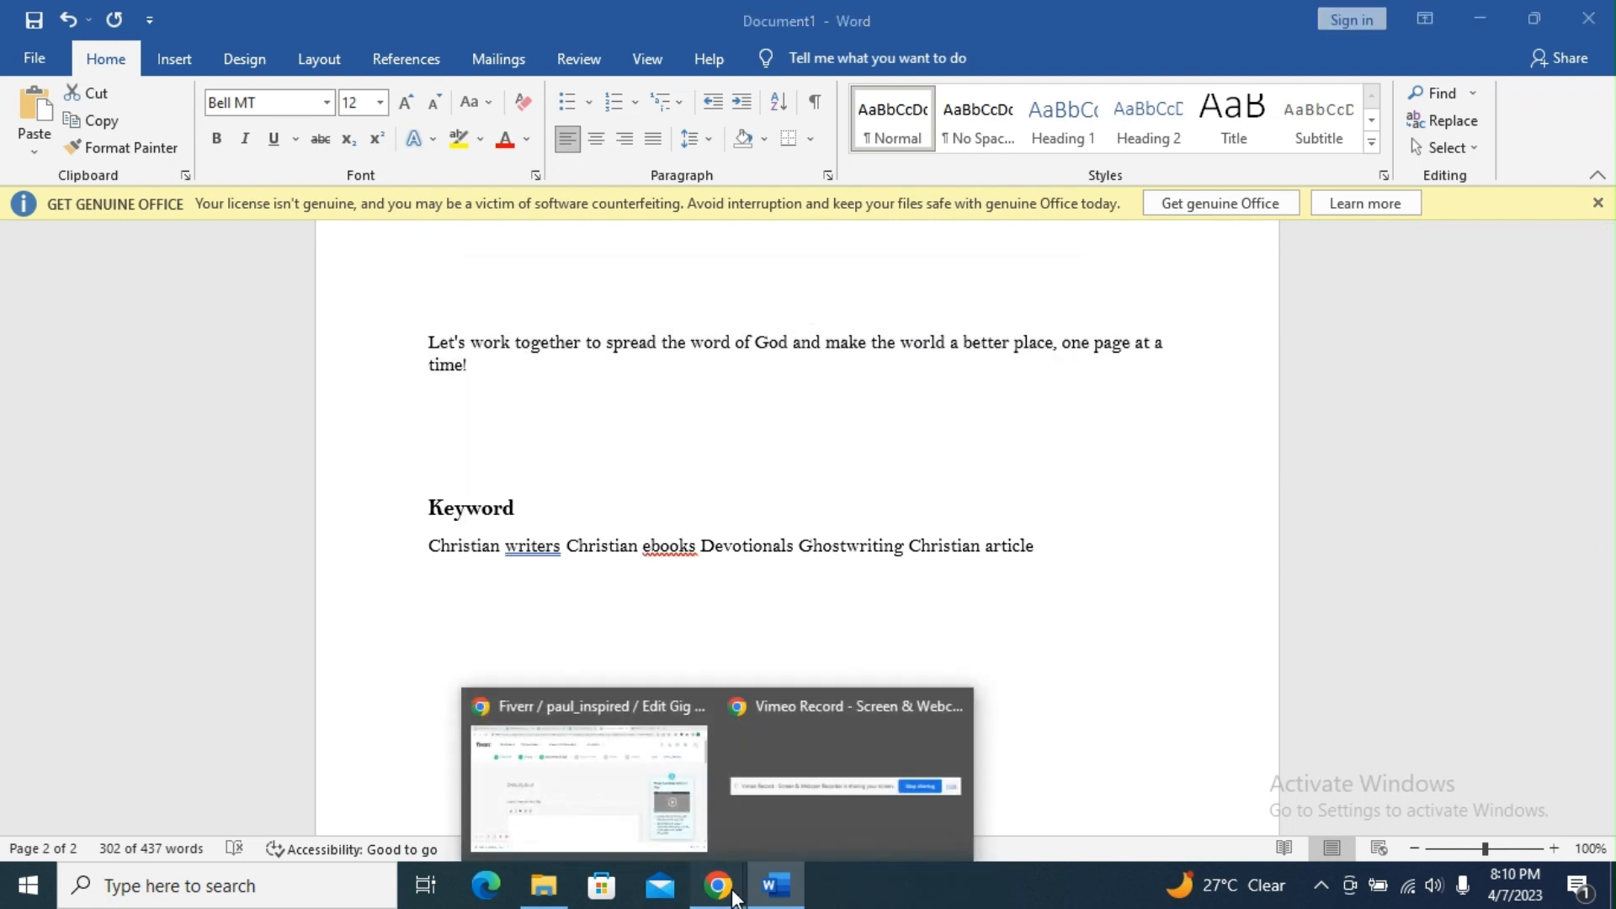
{"action": "left_click", "coordinate": [627, 815]}
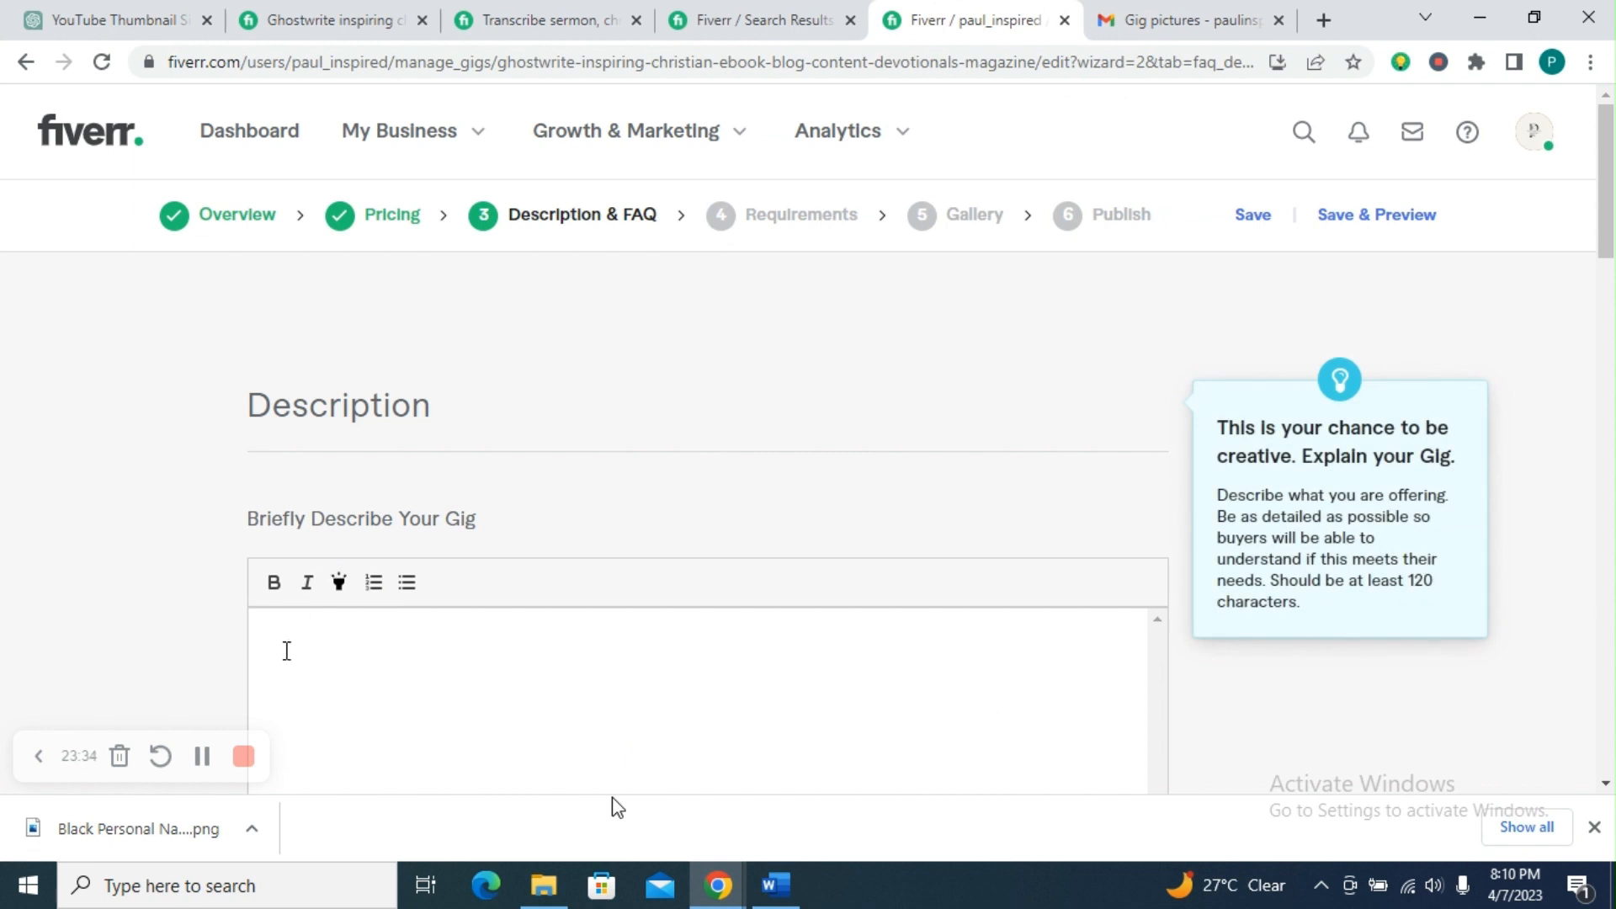
Step: Paste the description and add blank lines after the greeting and the CHRISTIANITY title line
{"action": "left_click", "coordinate": [203, 755]}
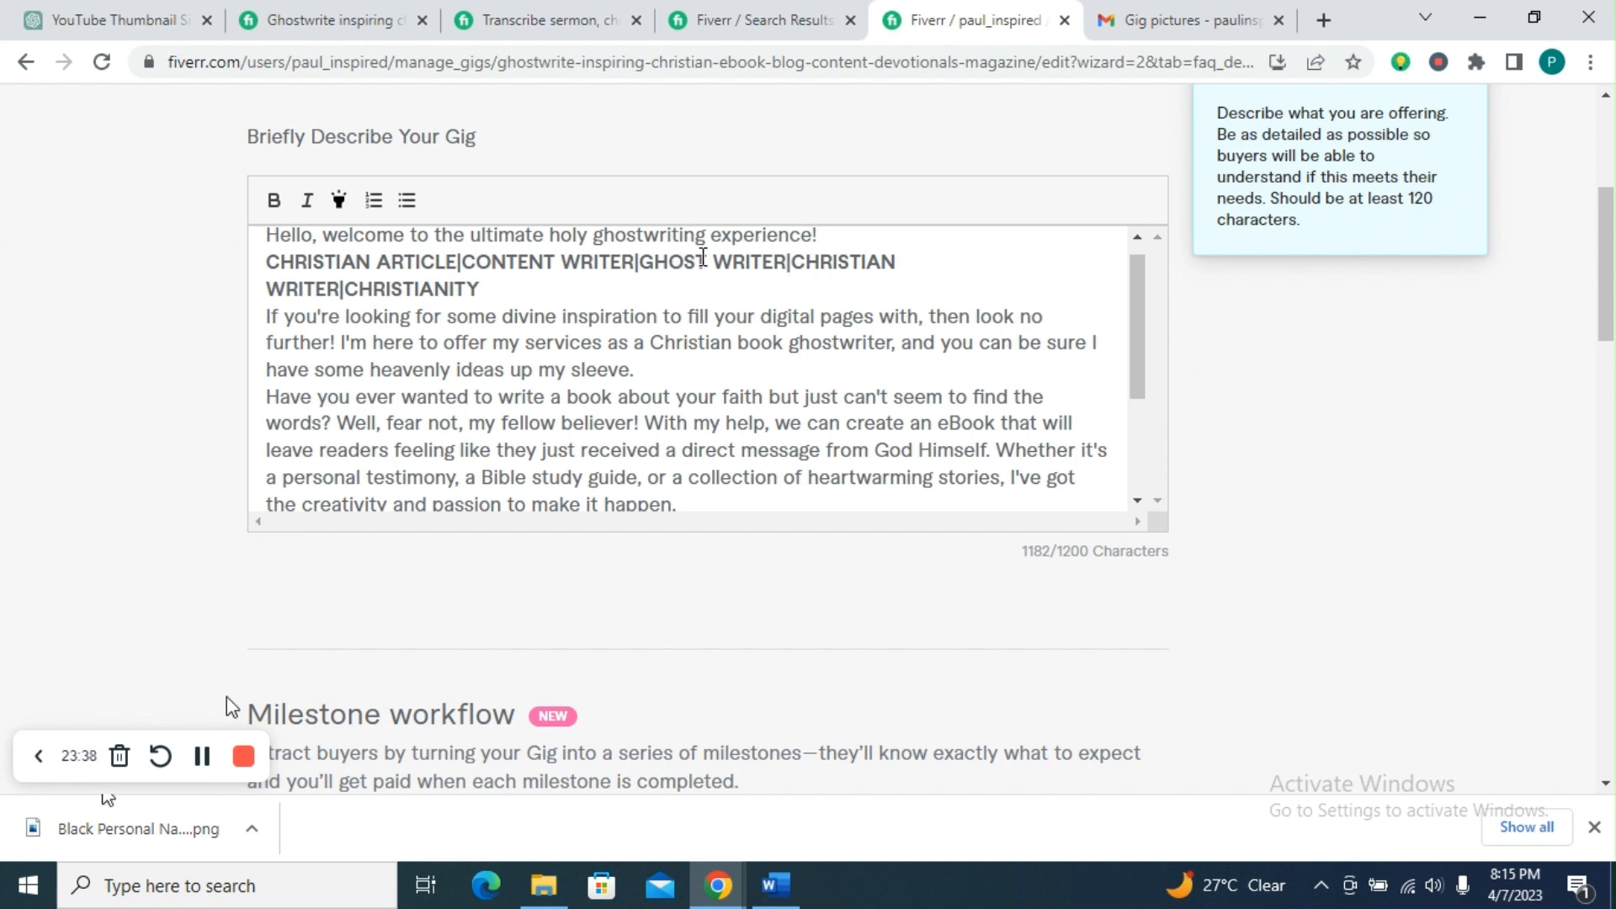
{"action": "left_click", "coordinate": [842, 235]}
{"action": "key", "text": "Return"}
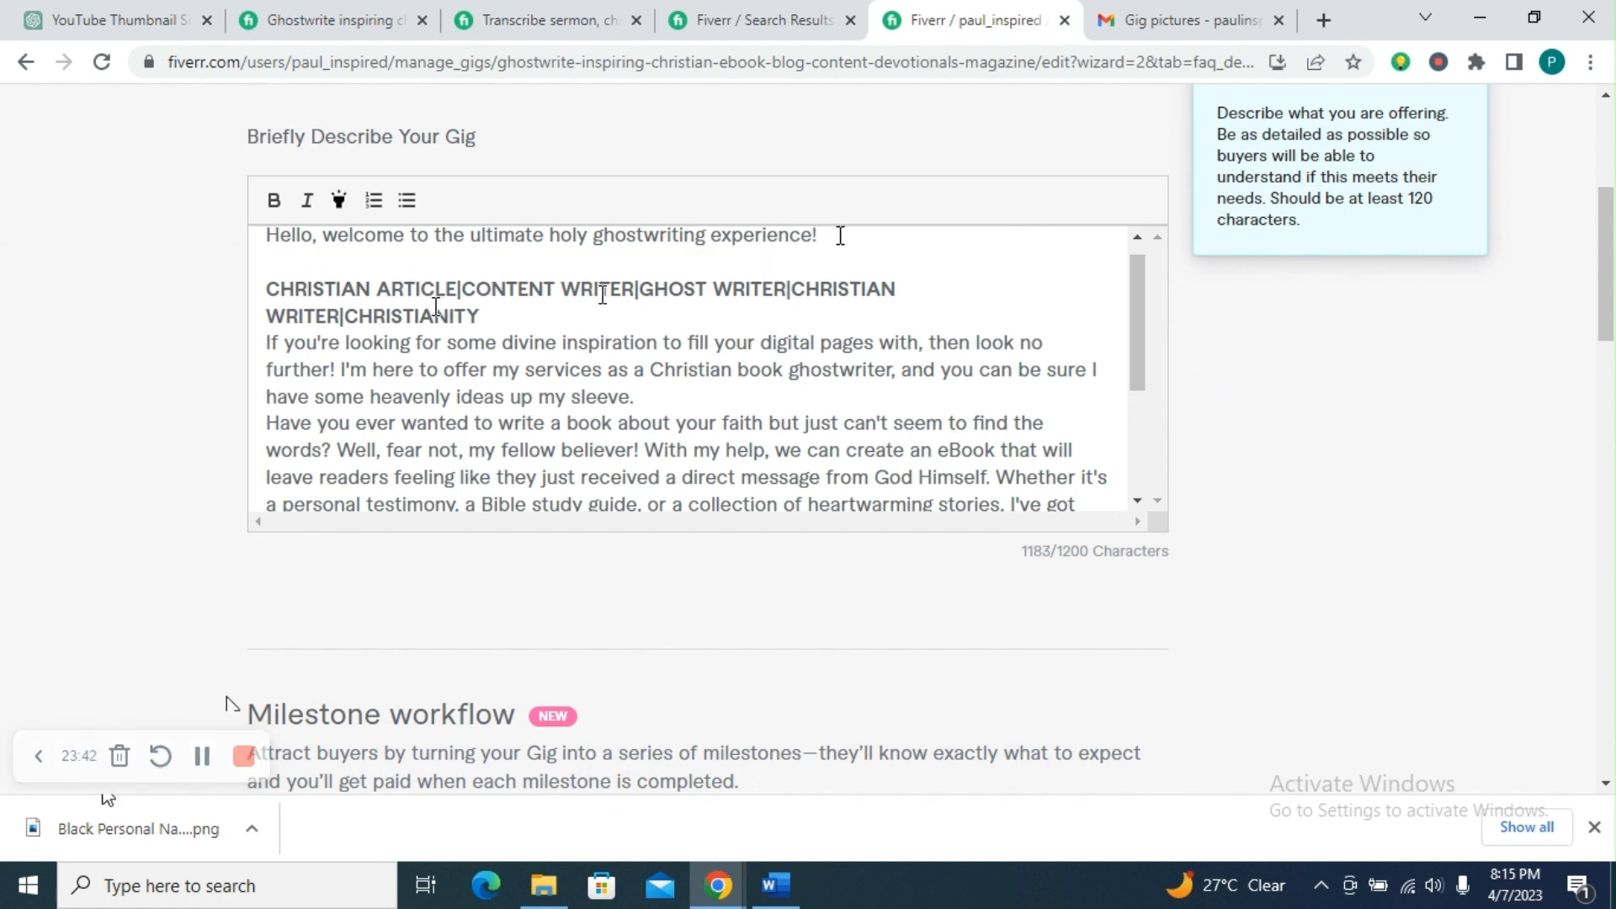
{"action": "left_click", "coordinate": [500, 313]}
{"action": "key", "text": "Return"}
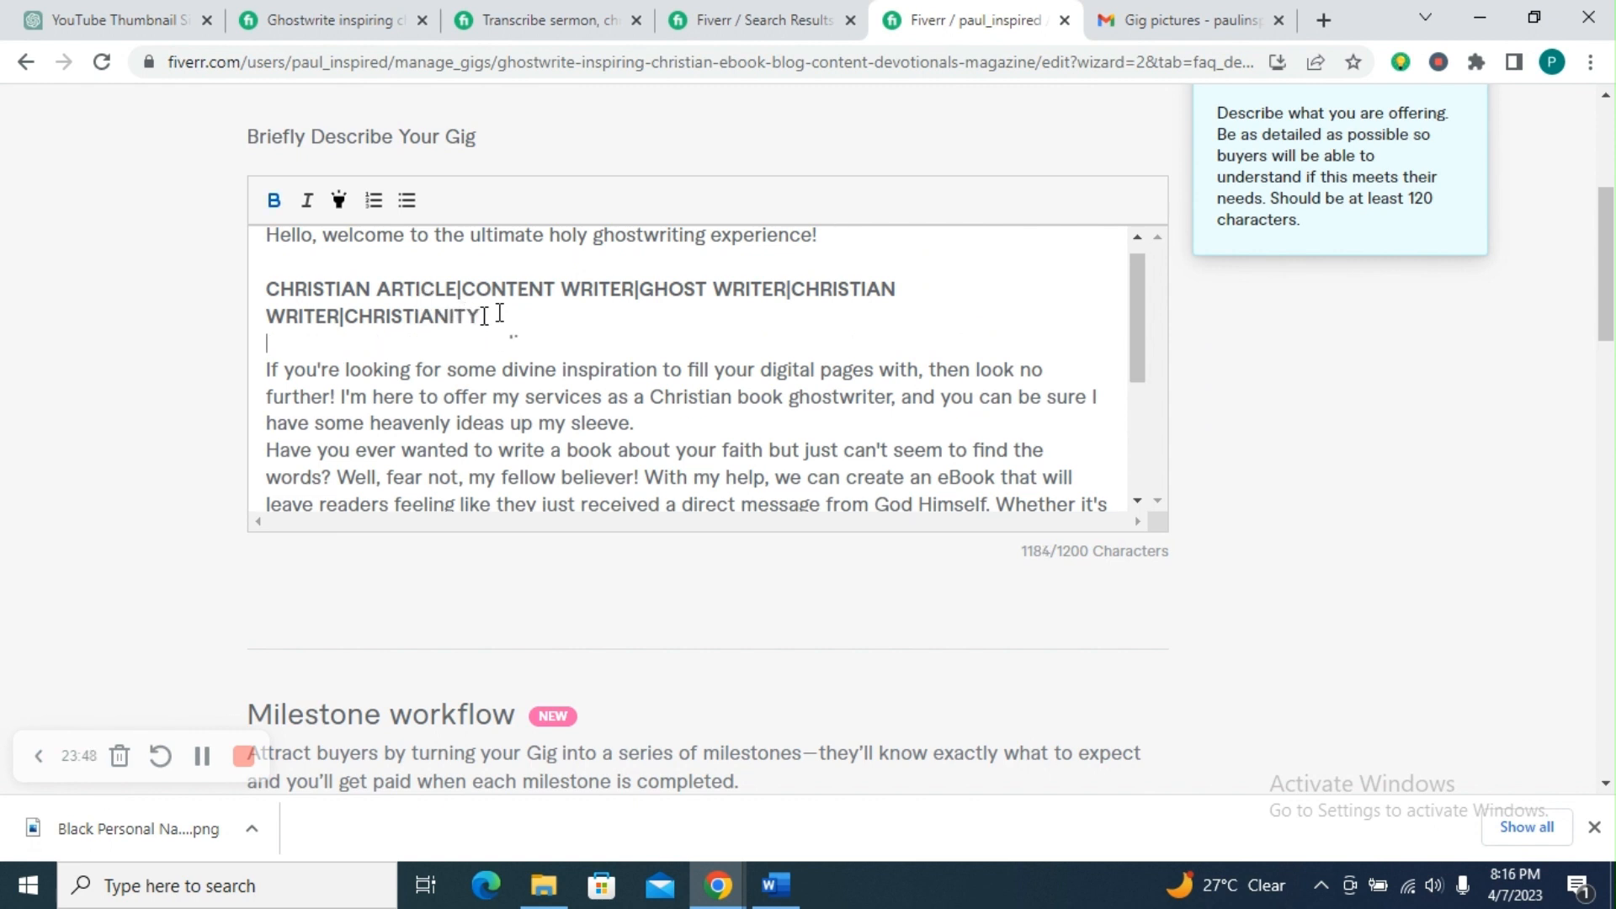
Step: Highlight the CHRISTIAN ARTICLE title lines and 'Christian book ghostwriter' in yellow
{"action": "left_click_drag", "start_coordinate": [496, 316], "coordinate": [418, 270]}
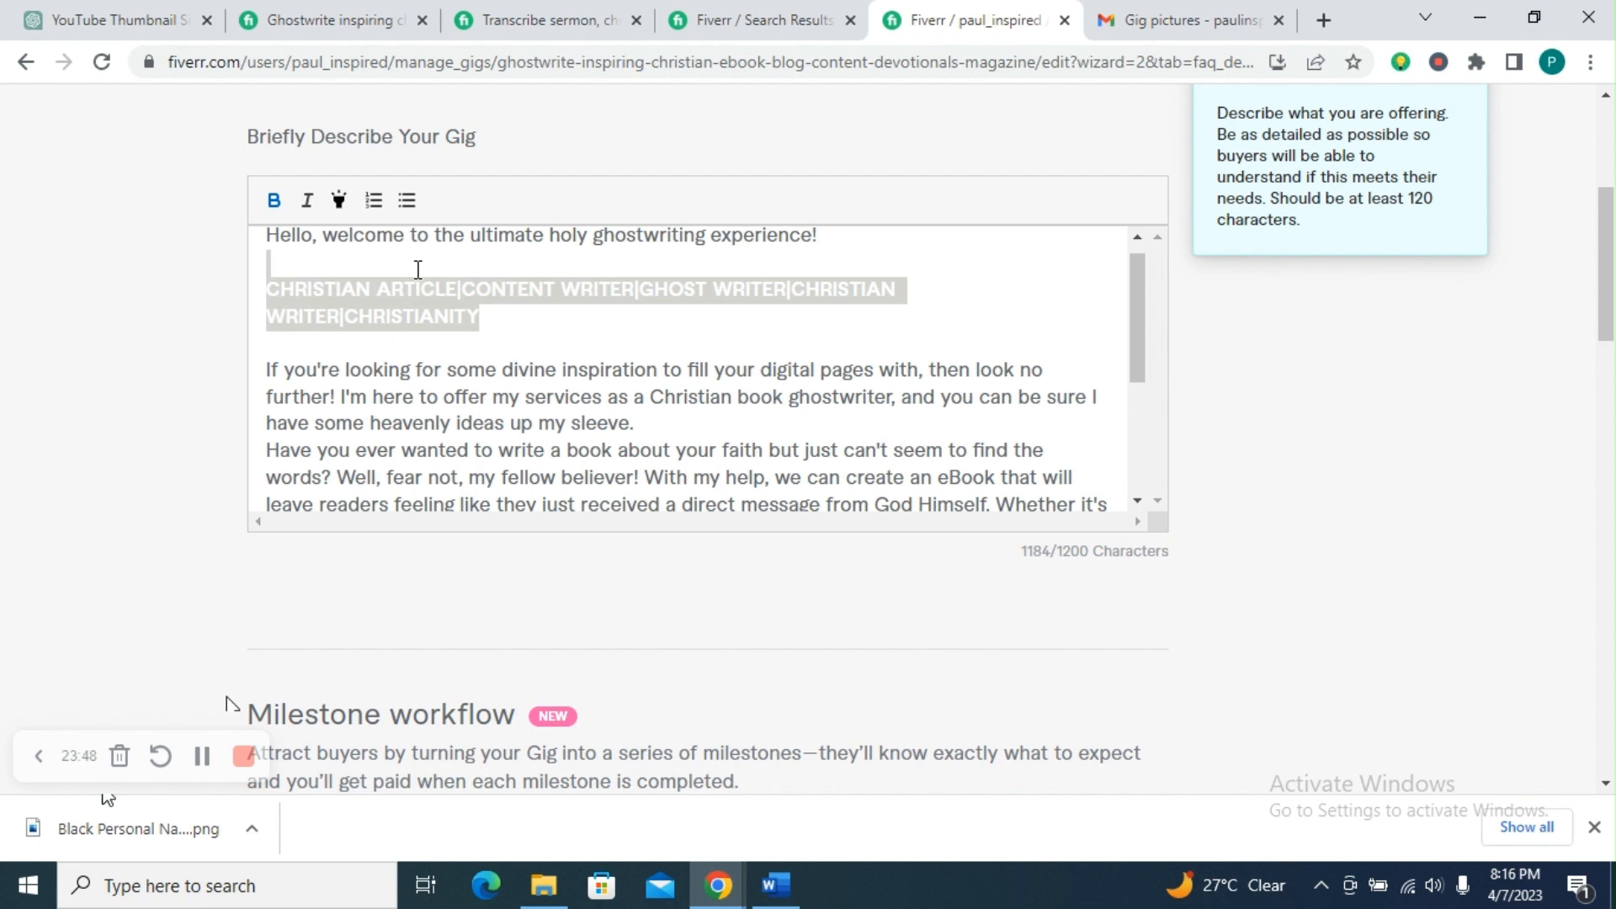
{"action": "left_click", "coordinate": [339, 202]}
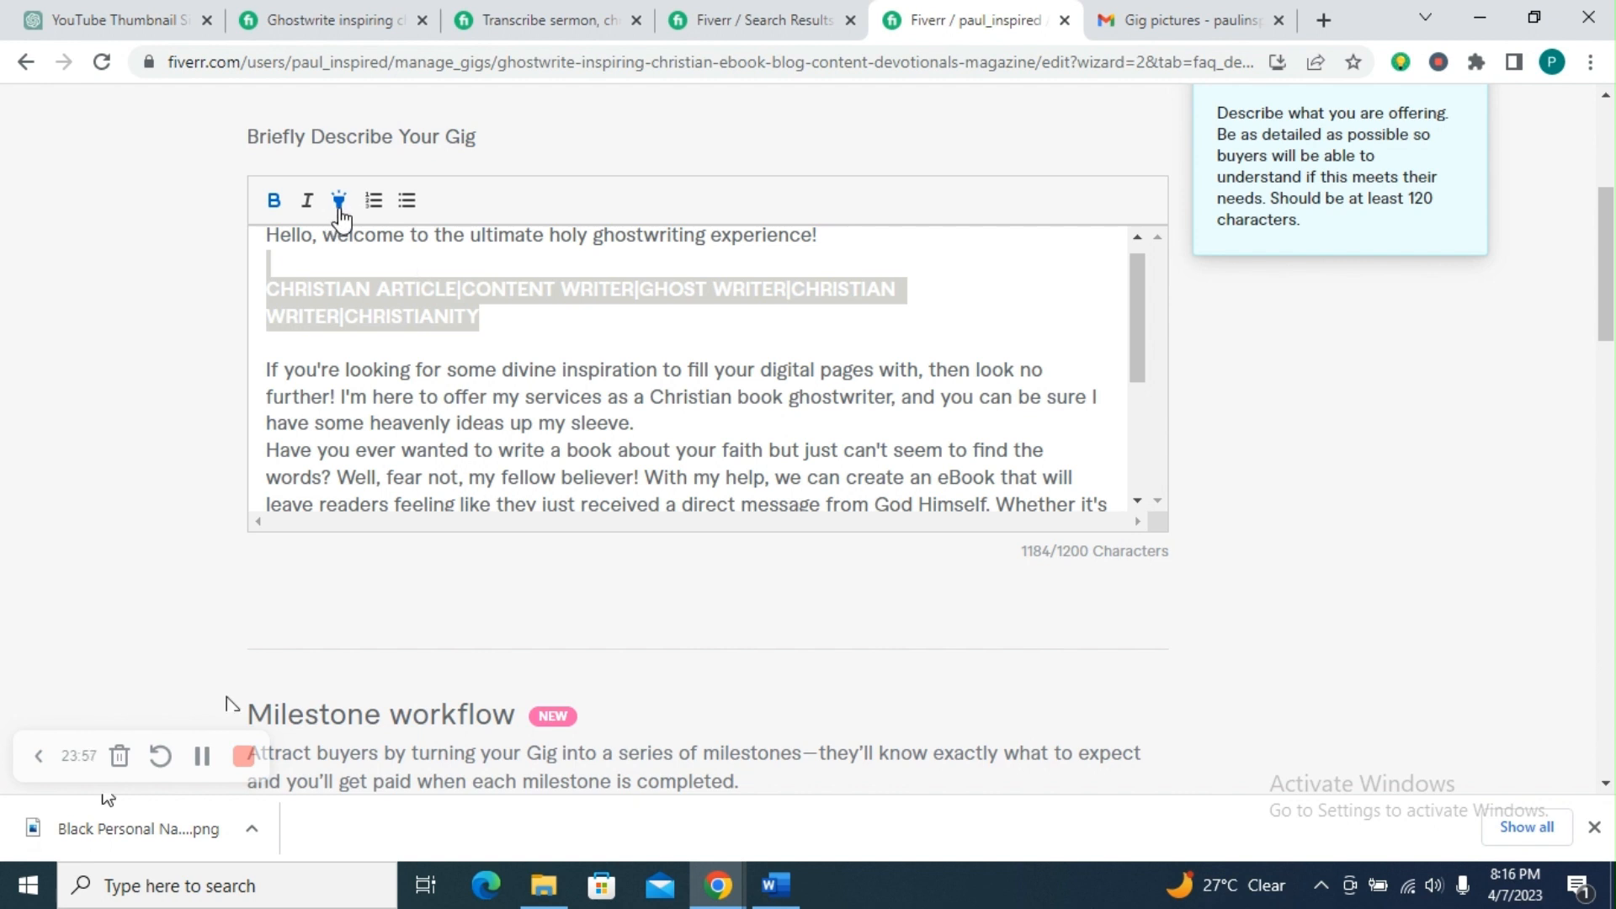
{"action": "left_click", "coordinate": [478, 335]}
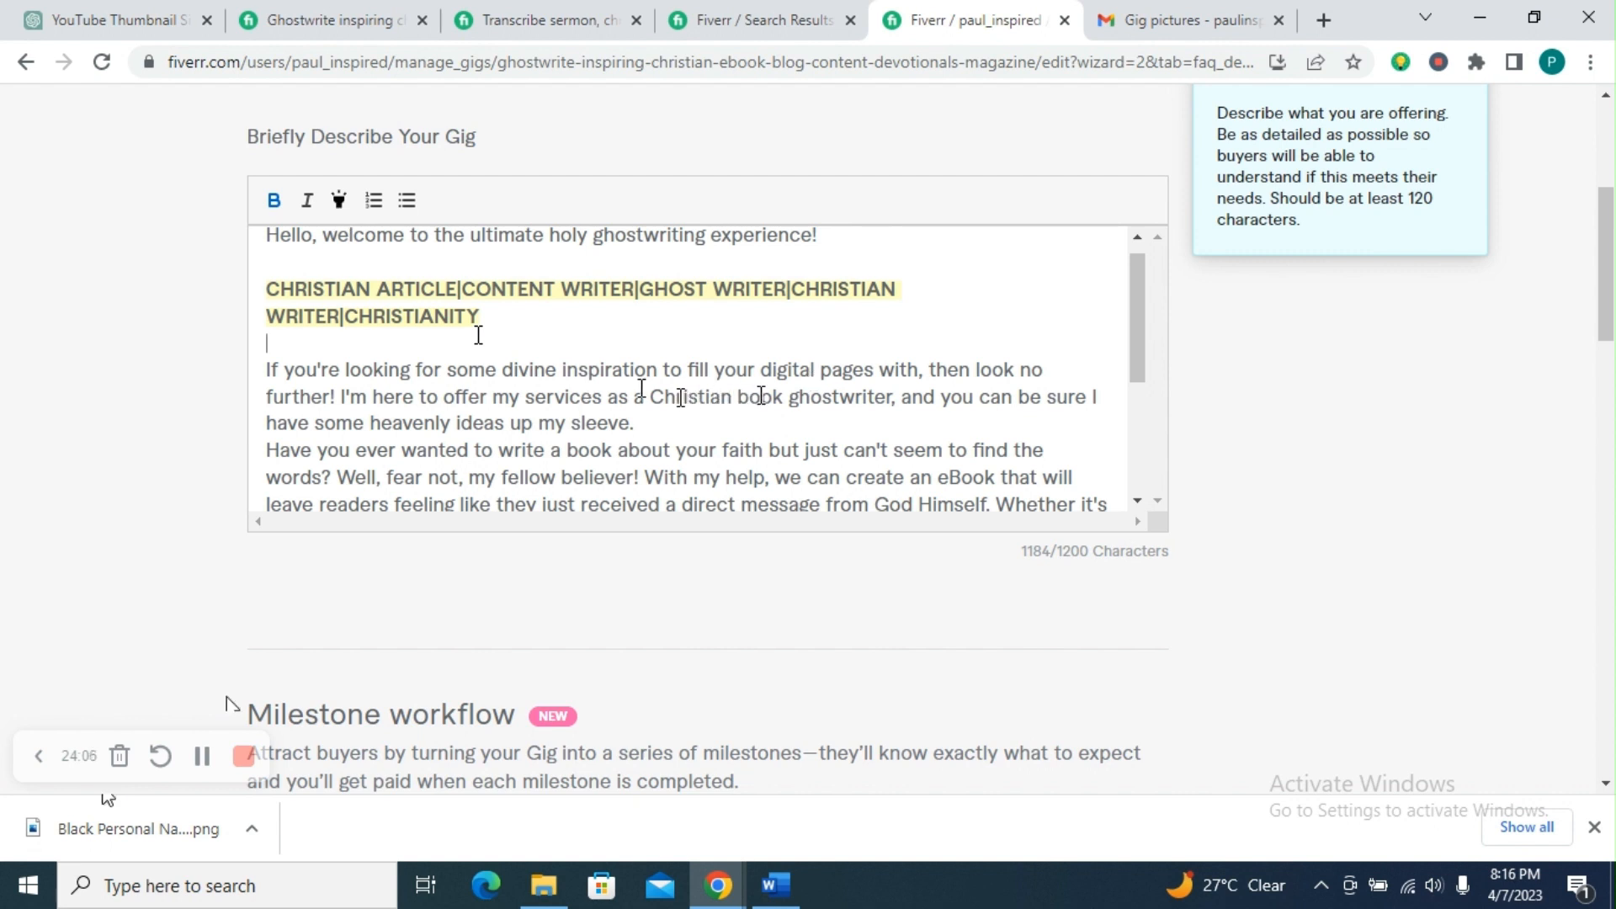
{"action": "left_click_drag", "start_coordinate": [652, 395], "coordinate": [888, 398]}
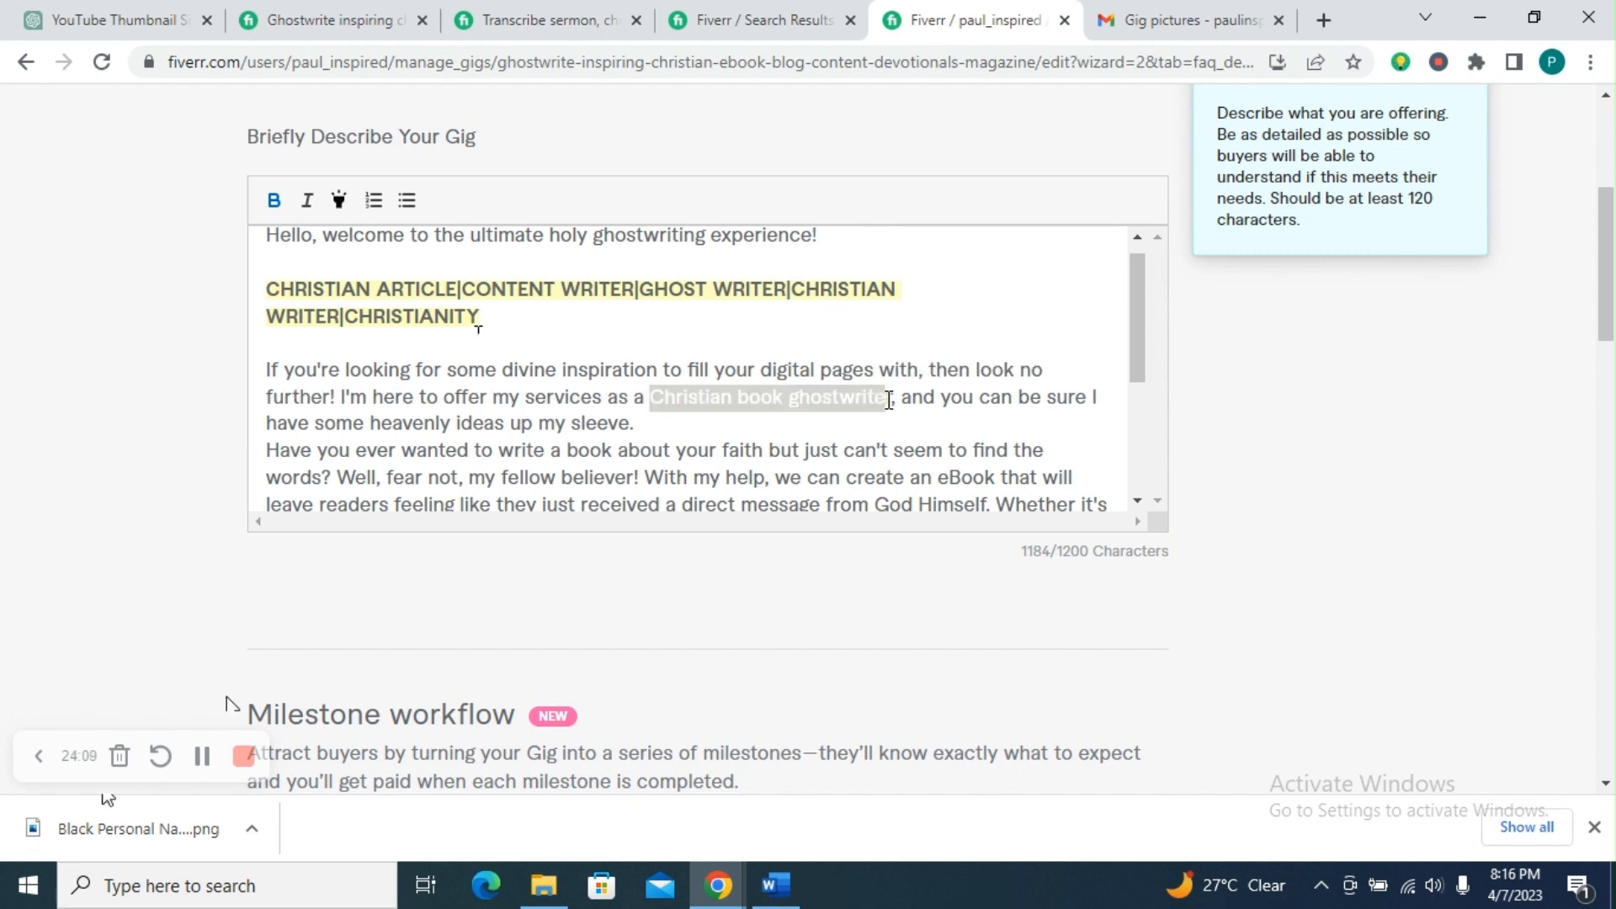
{"action": "left_click", "coordinate": [349, 211]}
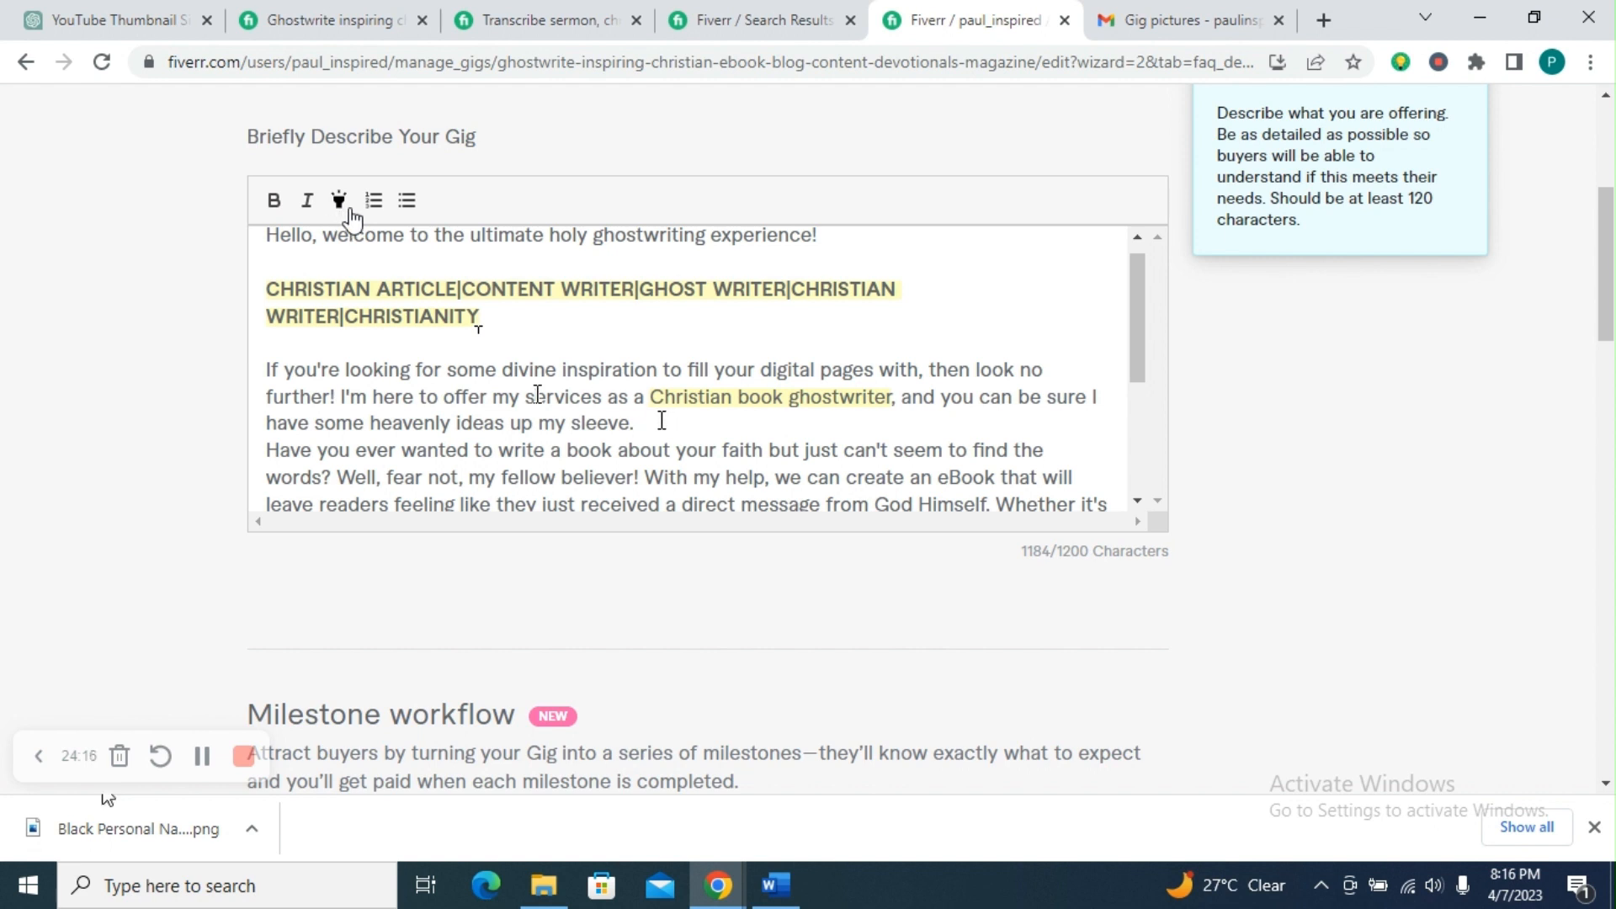
{"action": "scroll", "coordinate": [661, 420], "scroll_direction": "down", "scroll_amount": 3}
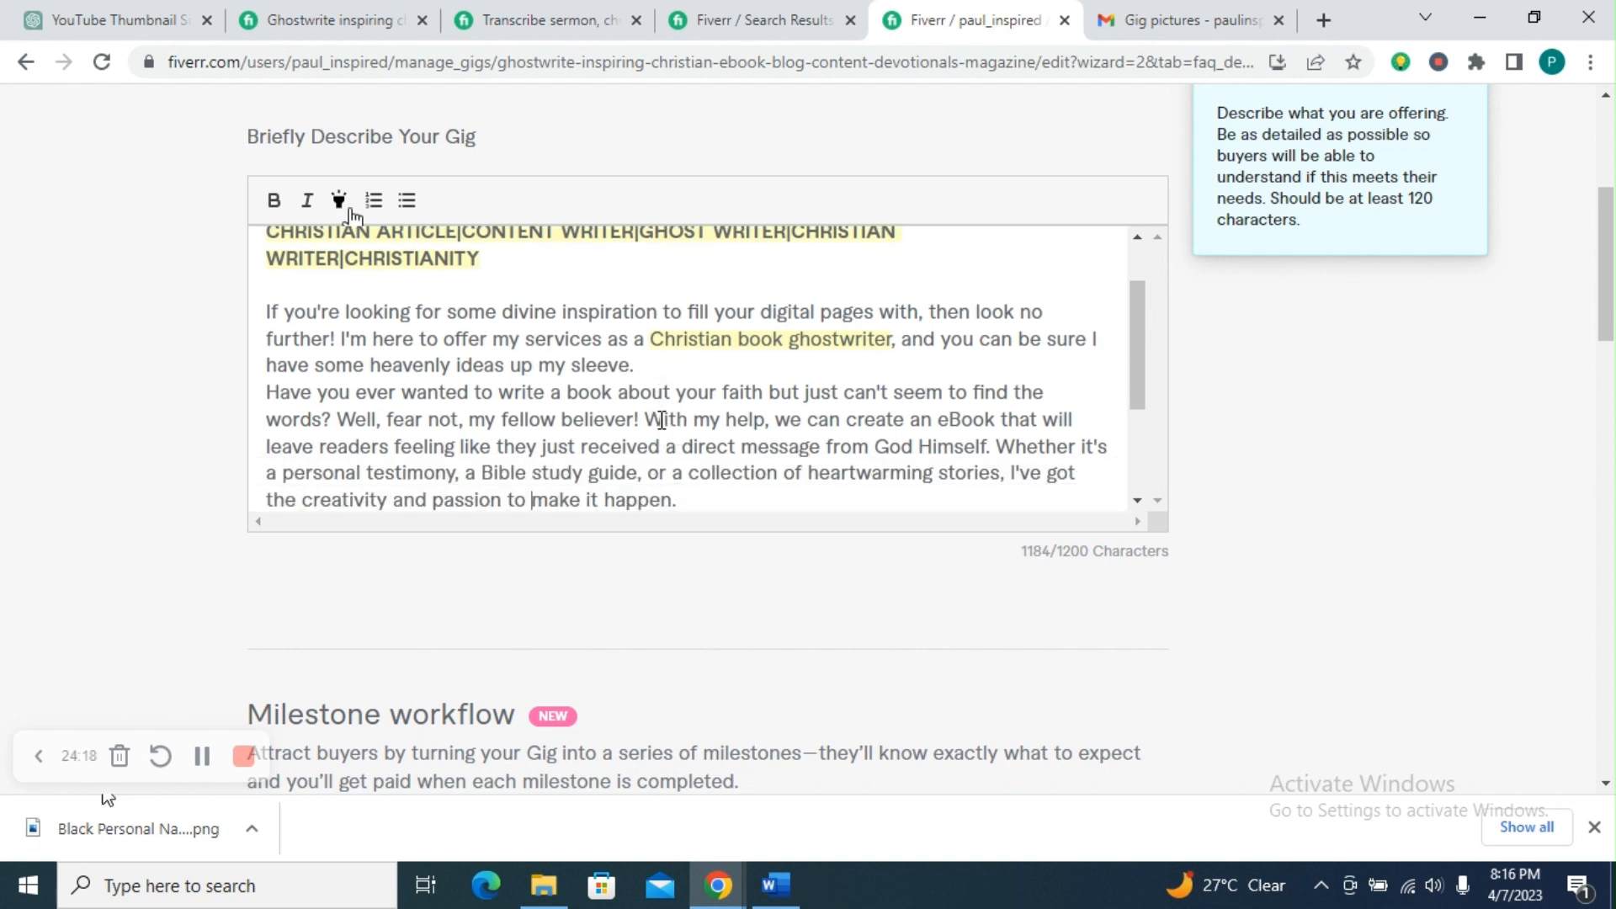
{"action": "scroll", "coordinate": [662, 420], "scroll_direction": "down", "scroll_amount": 1}
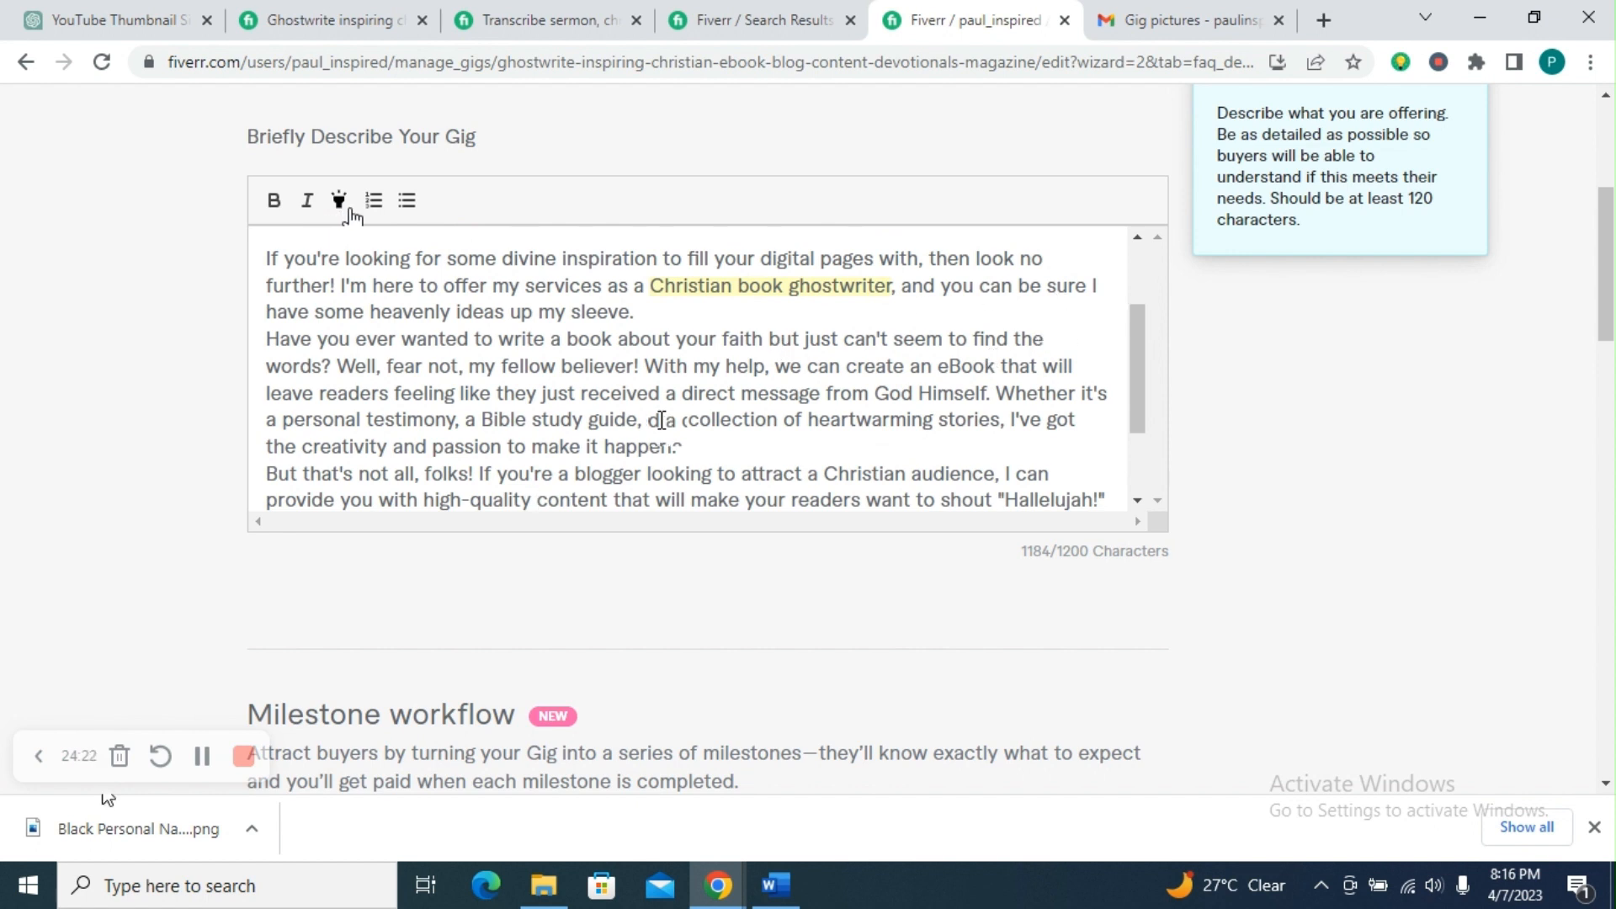
{"action": "left_click_drag", "start_coordinate": [977, 365], "coordinate": [942, 363]}
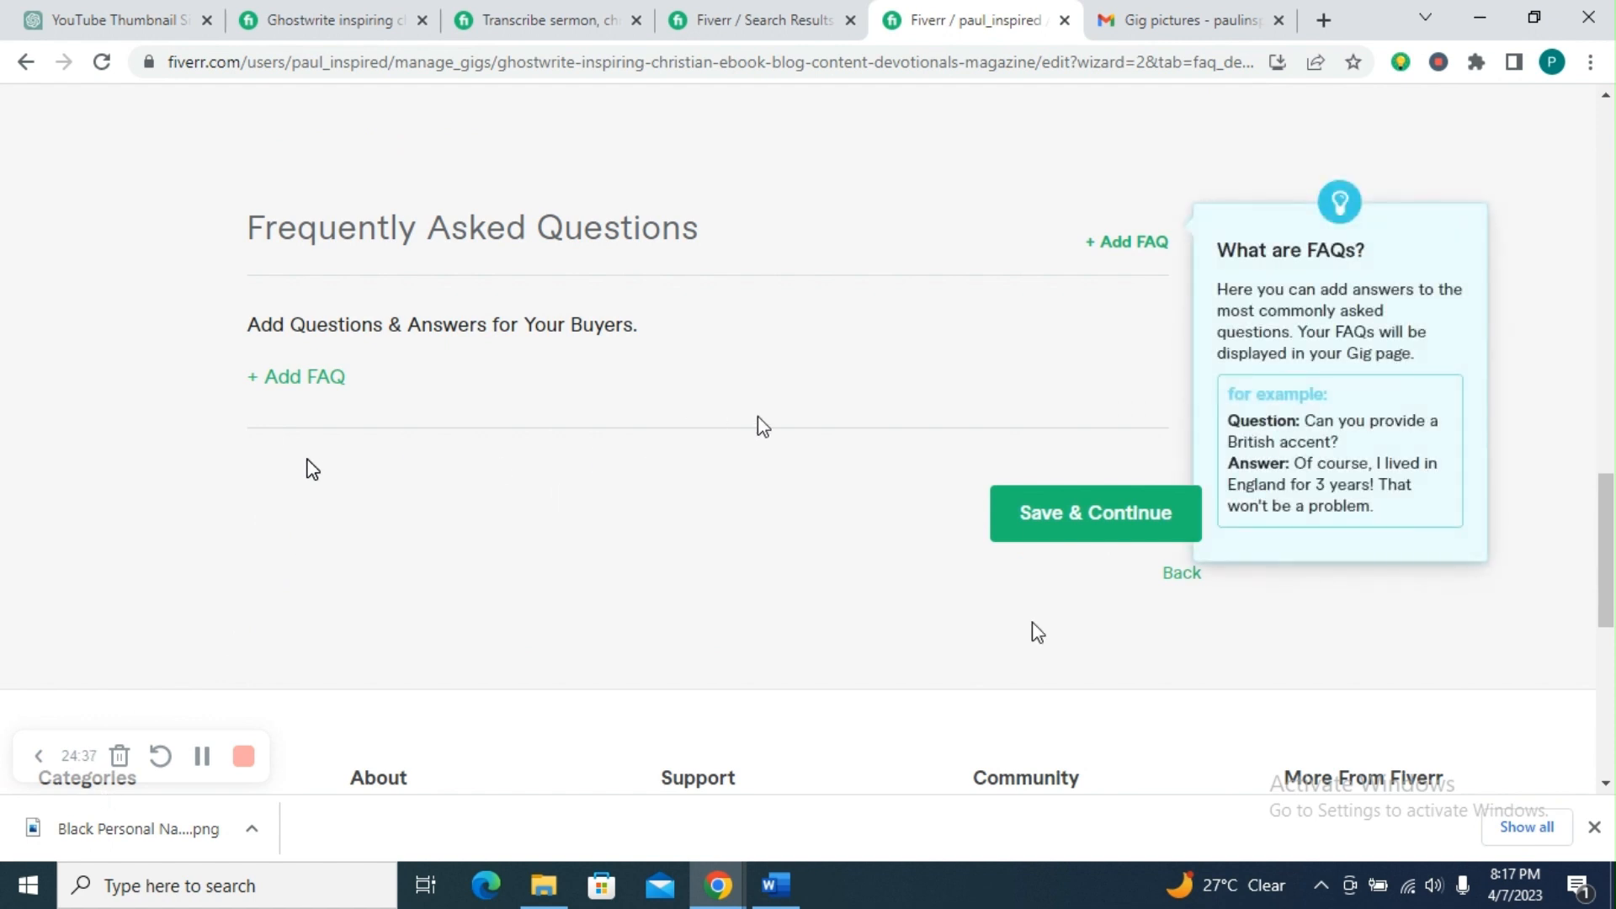
Step: Save the Description & FAQ step and continue to the Requirements step
{"action": "left_click", "coordinate": [1065, 498]}
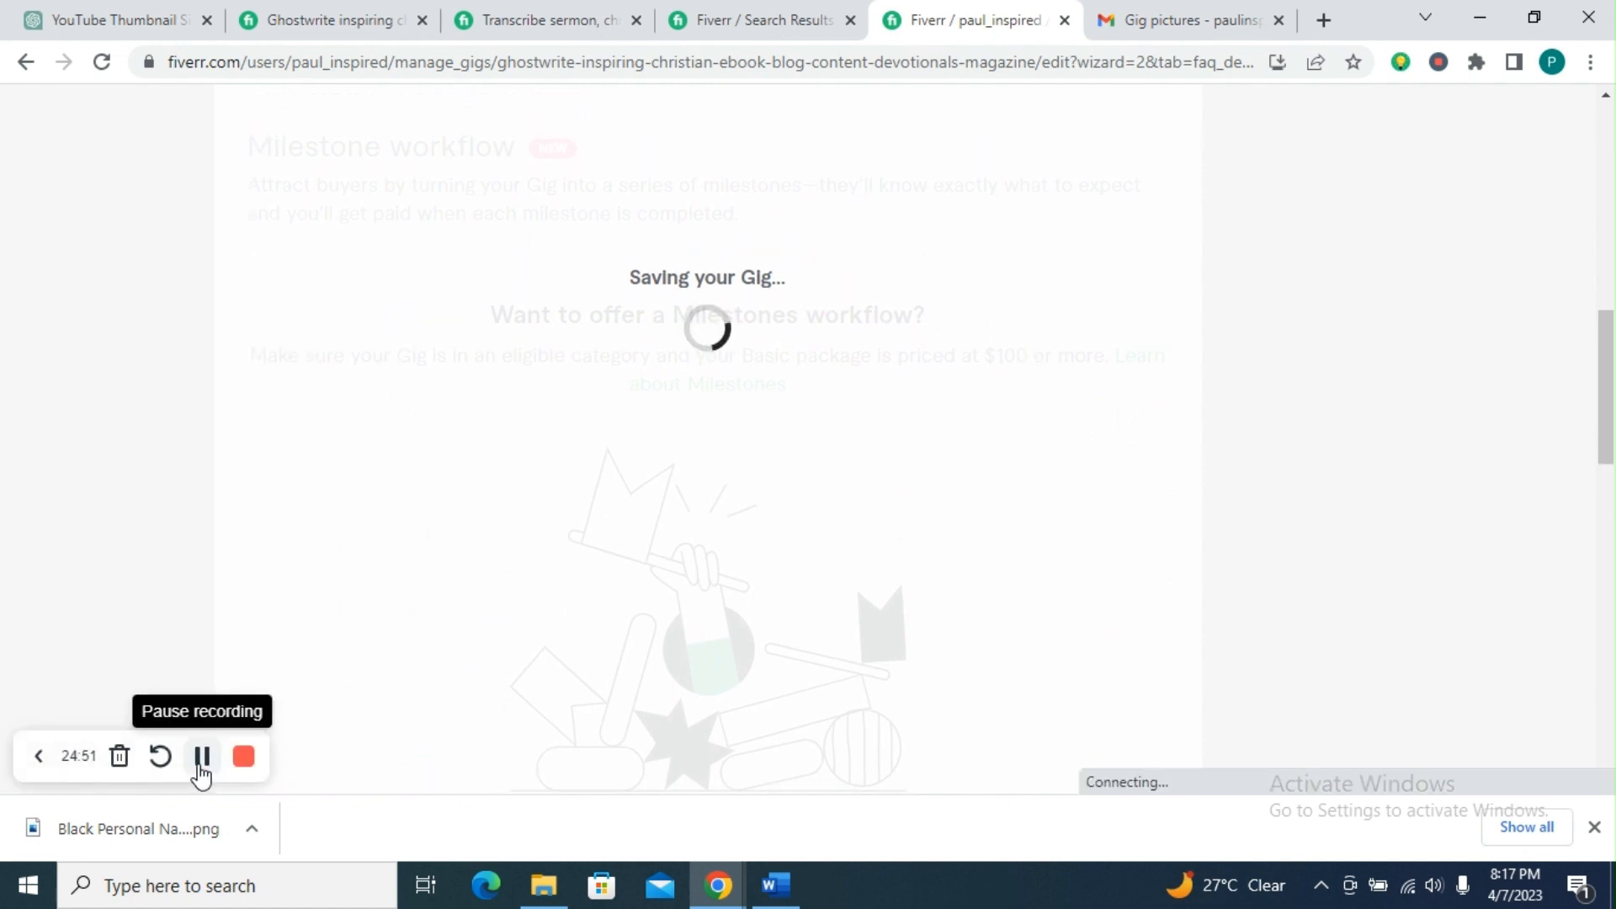
{"action": "left_click", "coordinate": [202, 756]}
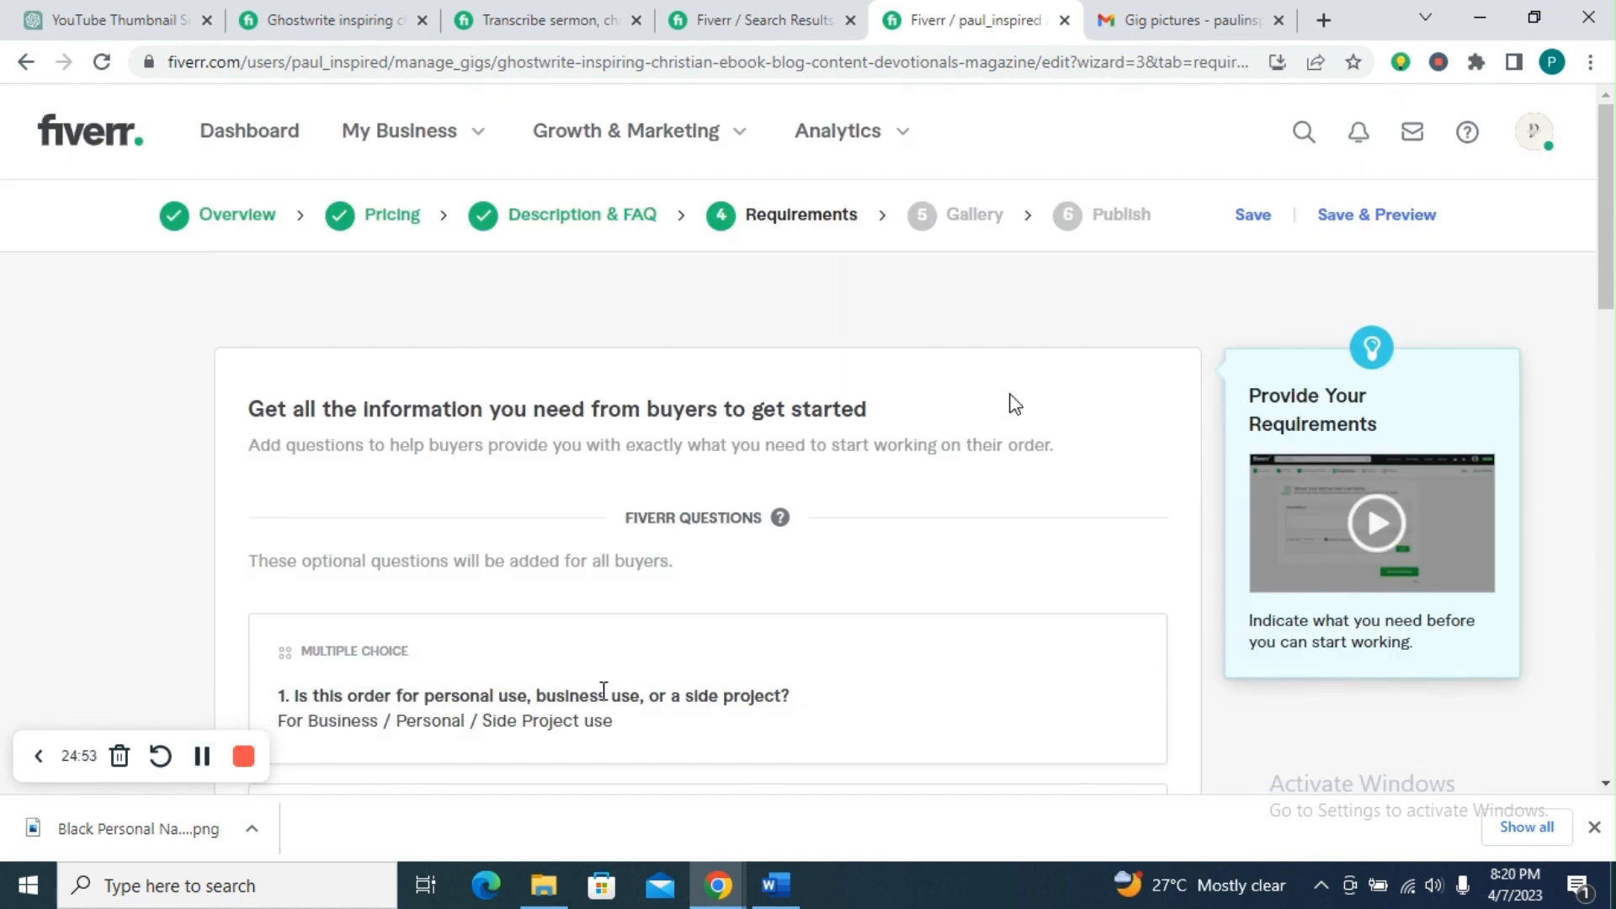
Step: Add a new required buyer question and place the cursor in its empty text box
{"action": "scroll", "coordinate": [1002, 461], "scroll_direction": "down", "scroll_amount": 3}
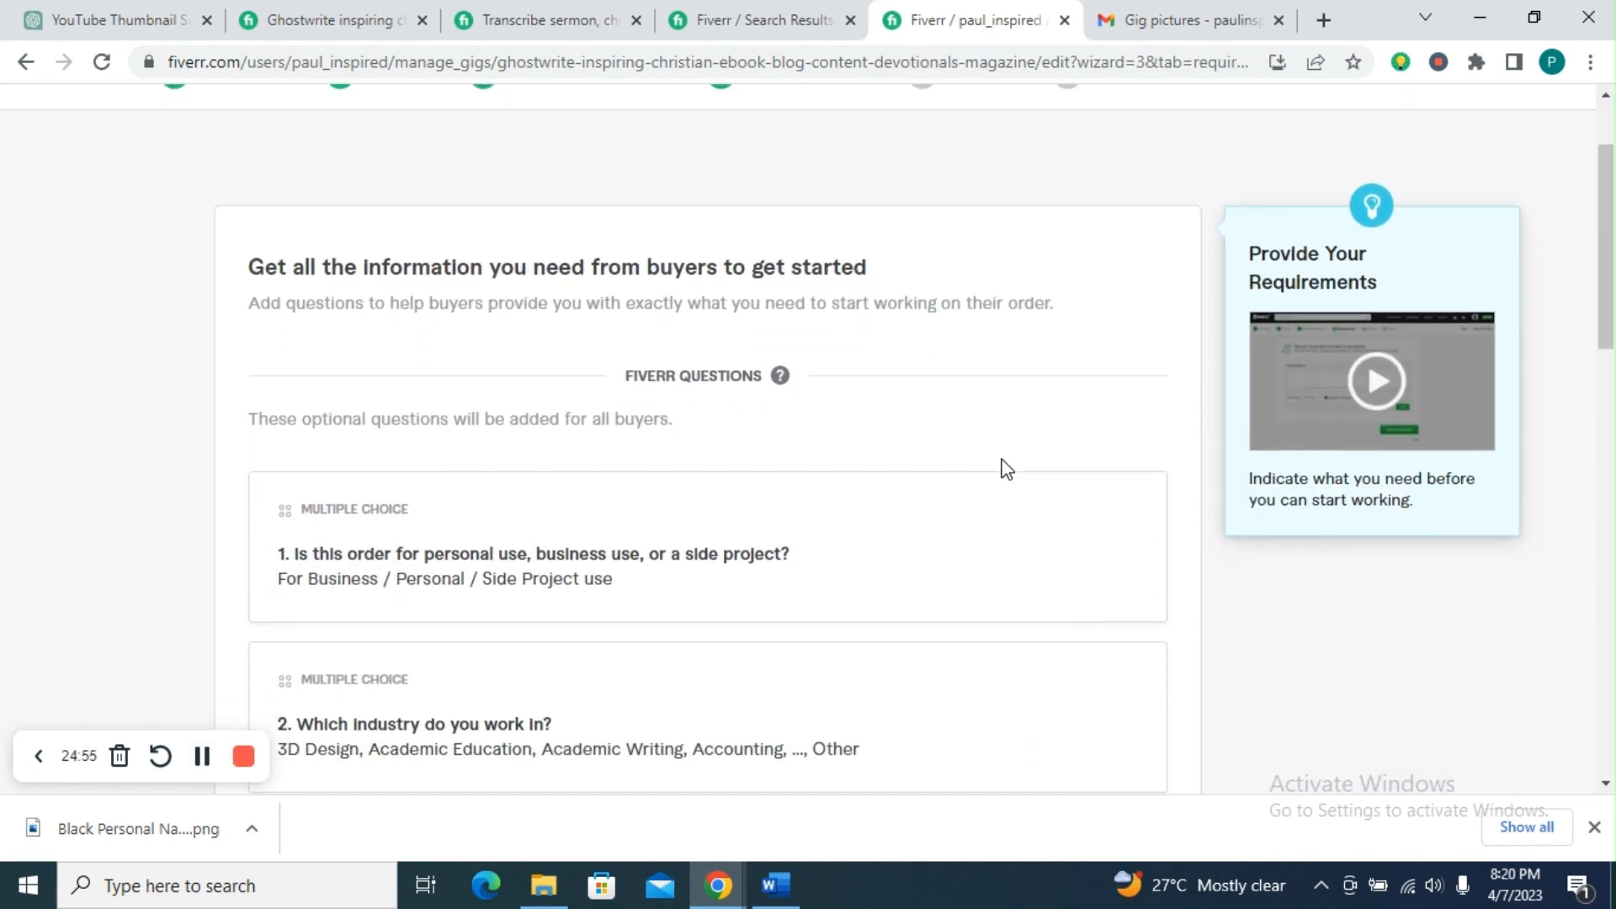
{"action": "scroll", "coordinate": [1002, 461], "scroll_direction": "down", "scroll_amount": 4}
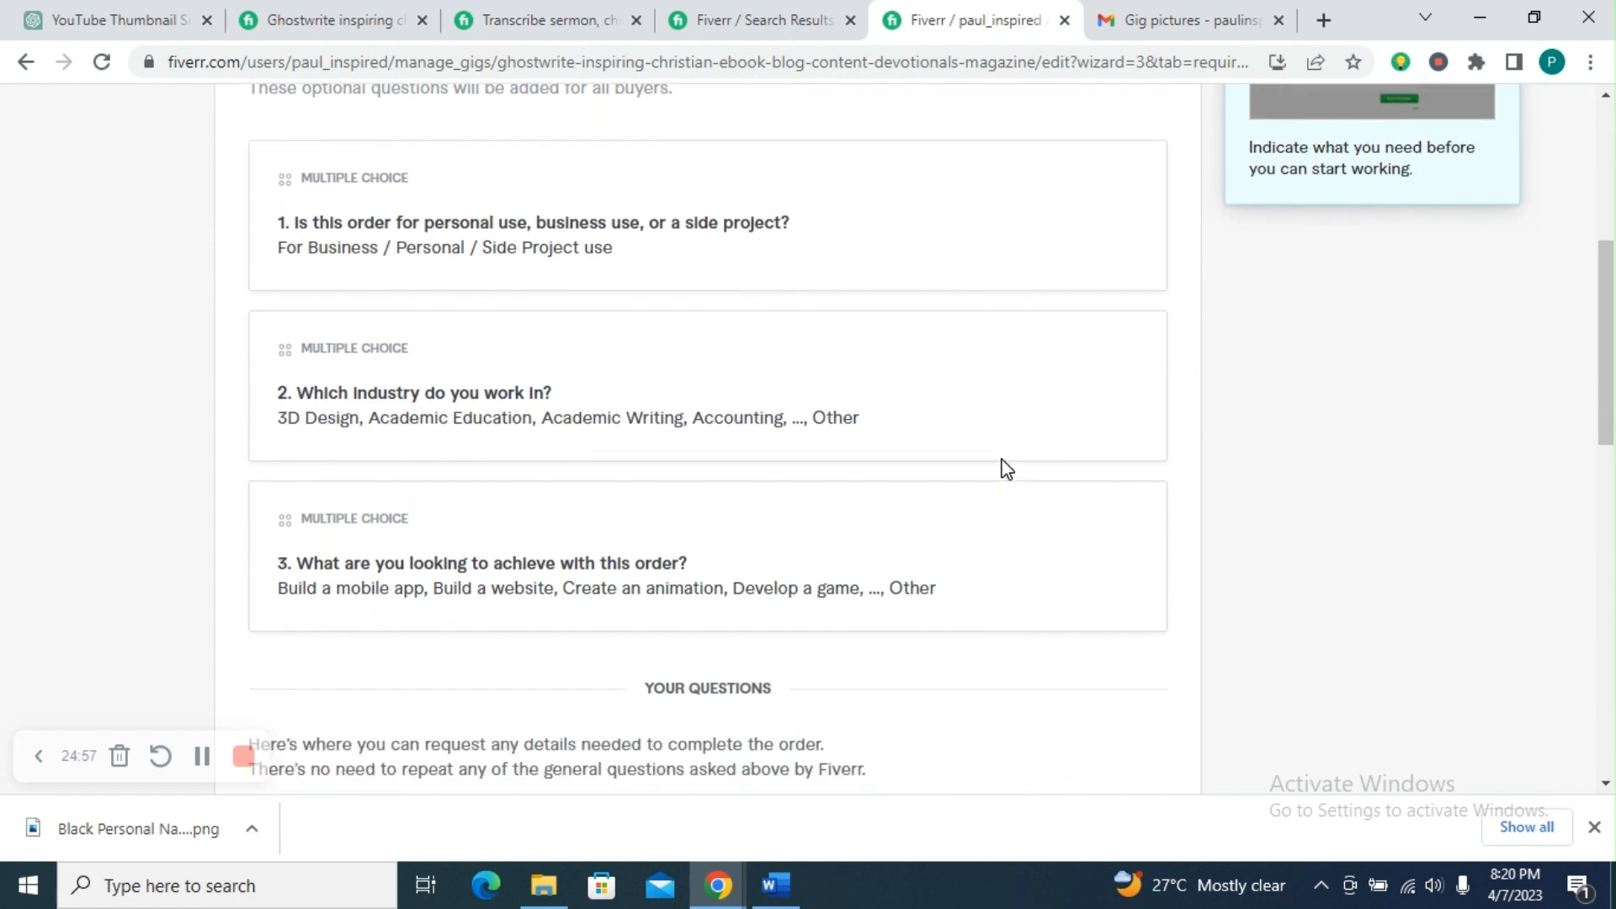
{"action": "scroll", "coordinate": [1006, 468], "scroll_direction": "down", "scroll_amount": 2}
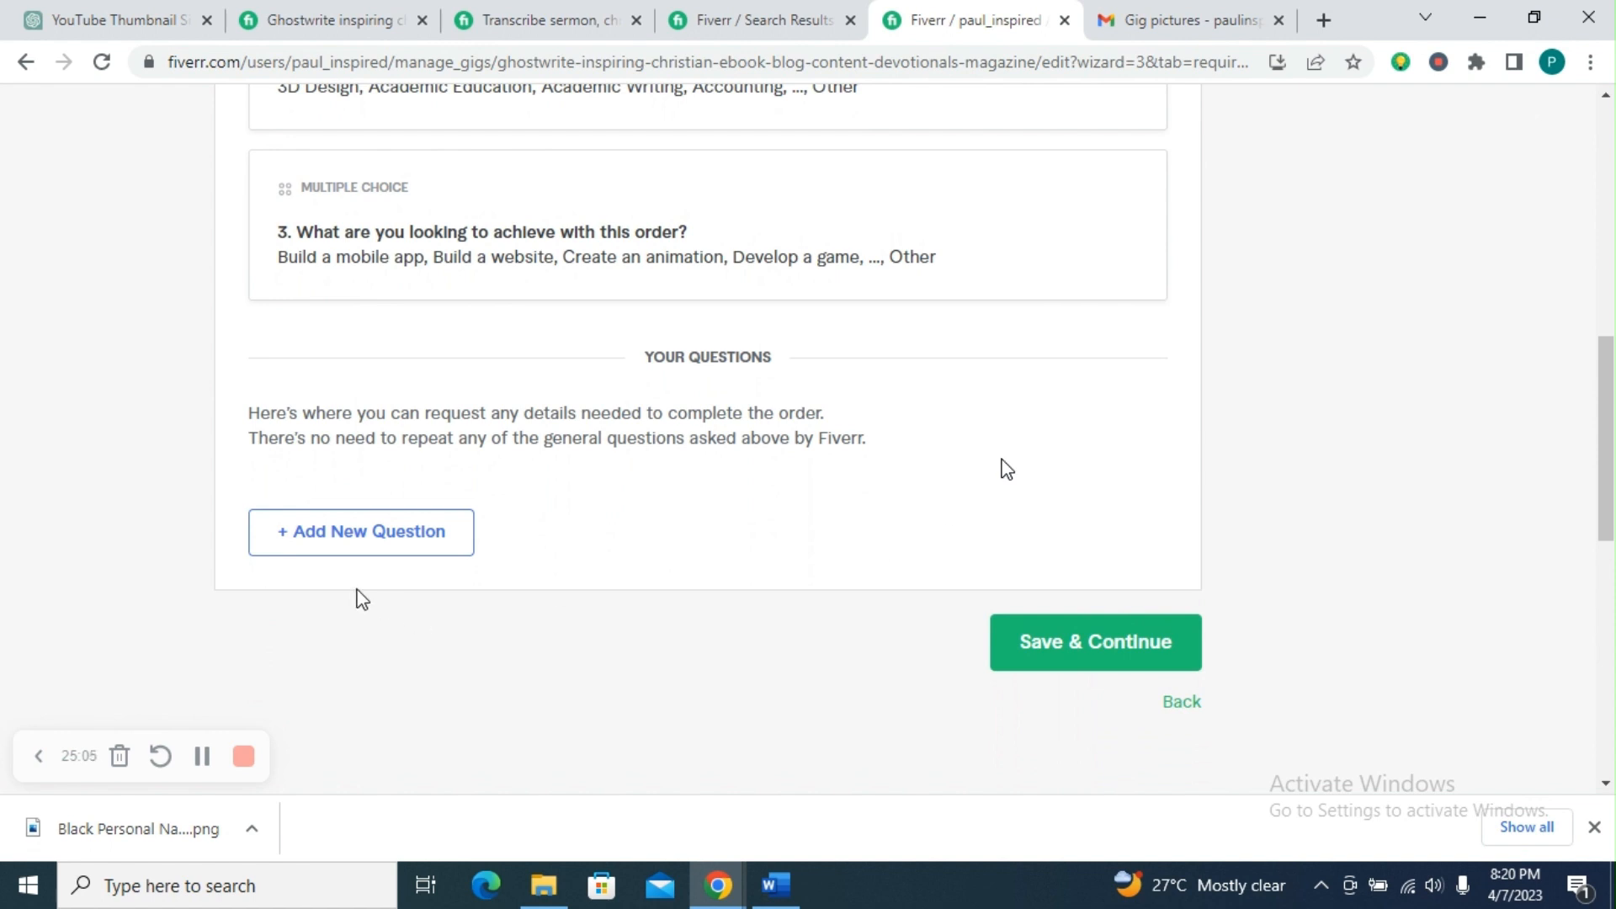
{"action": "left_click", "coordinate": [362, 533]}
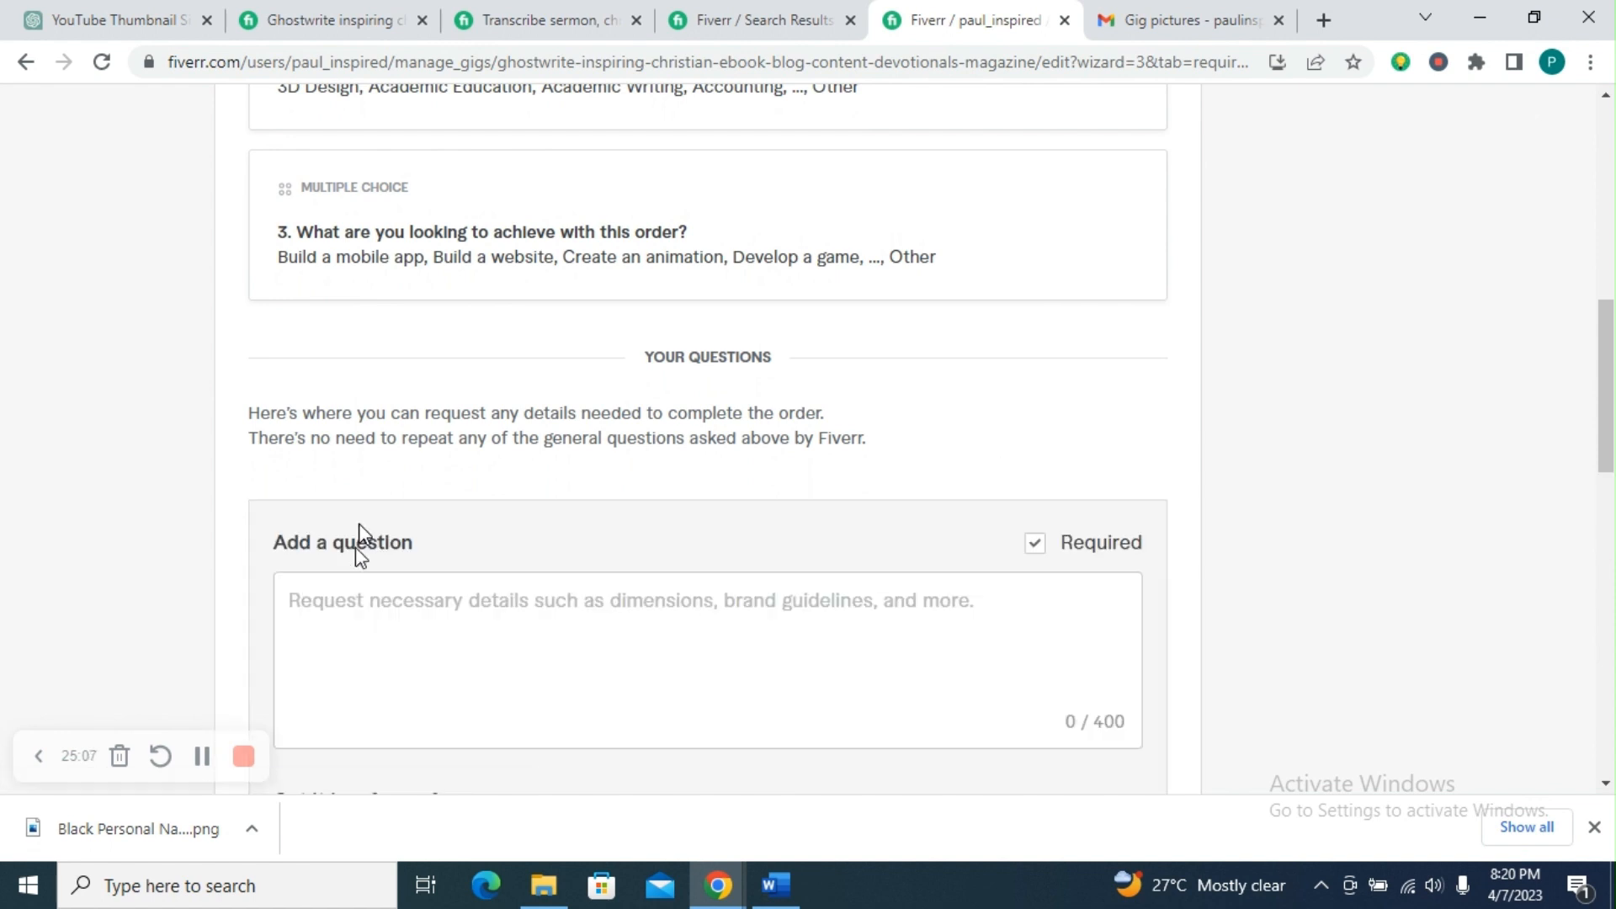
{"action": "left_click", "coordinate": [358, 598]}
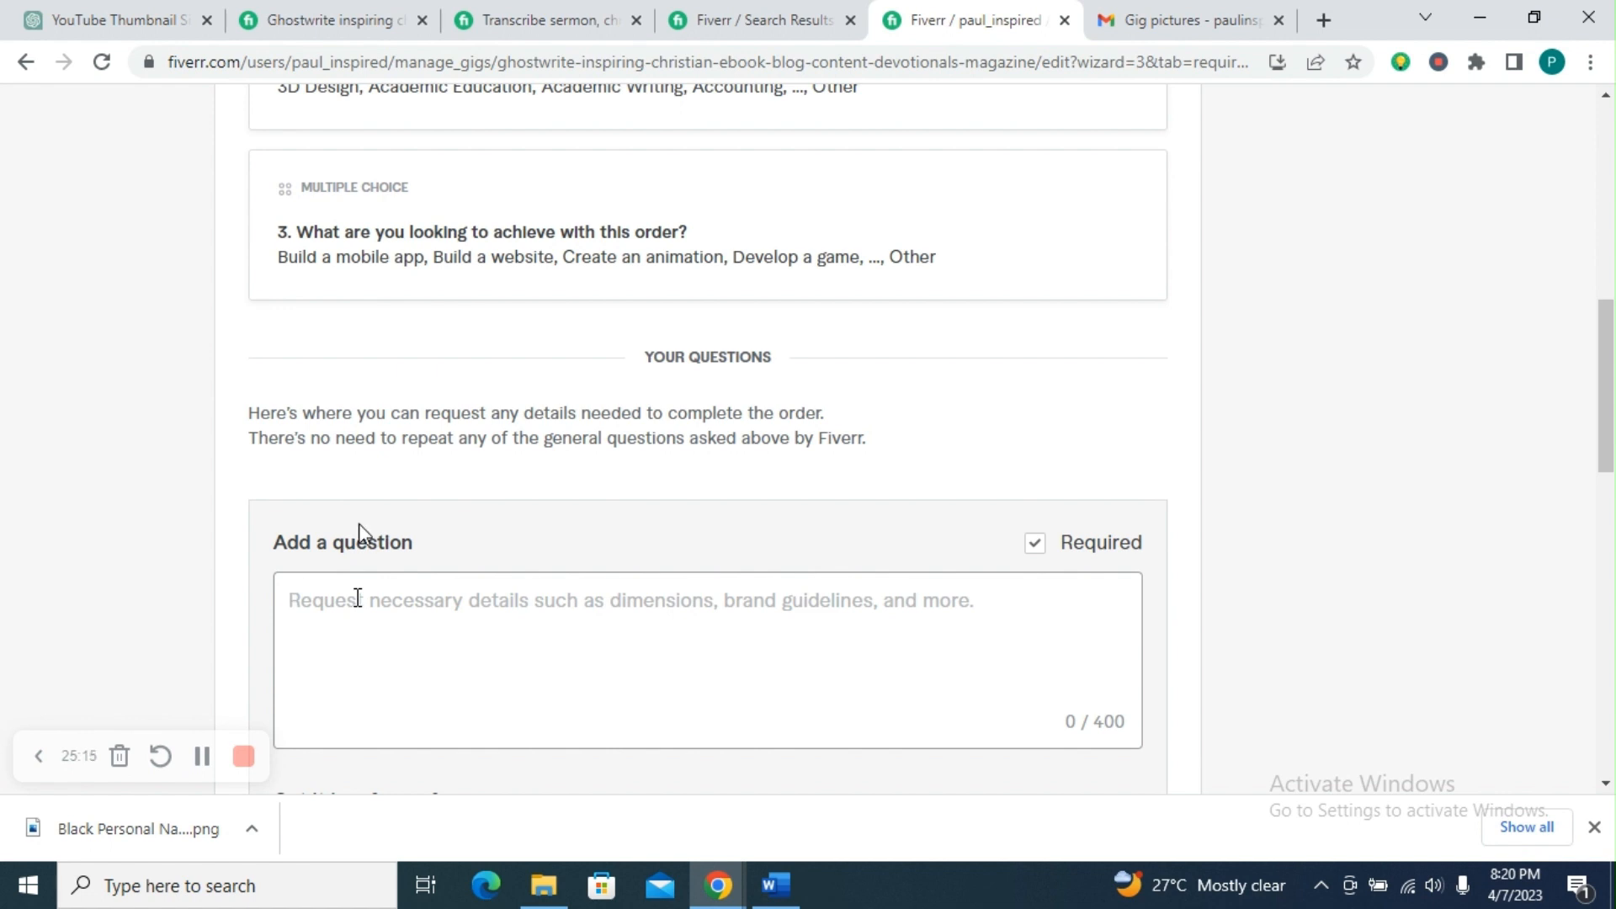
Step: Write the buyer question as 'Kindly provide every details of the book'
{"action": "type", "text": "Ever"}
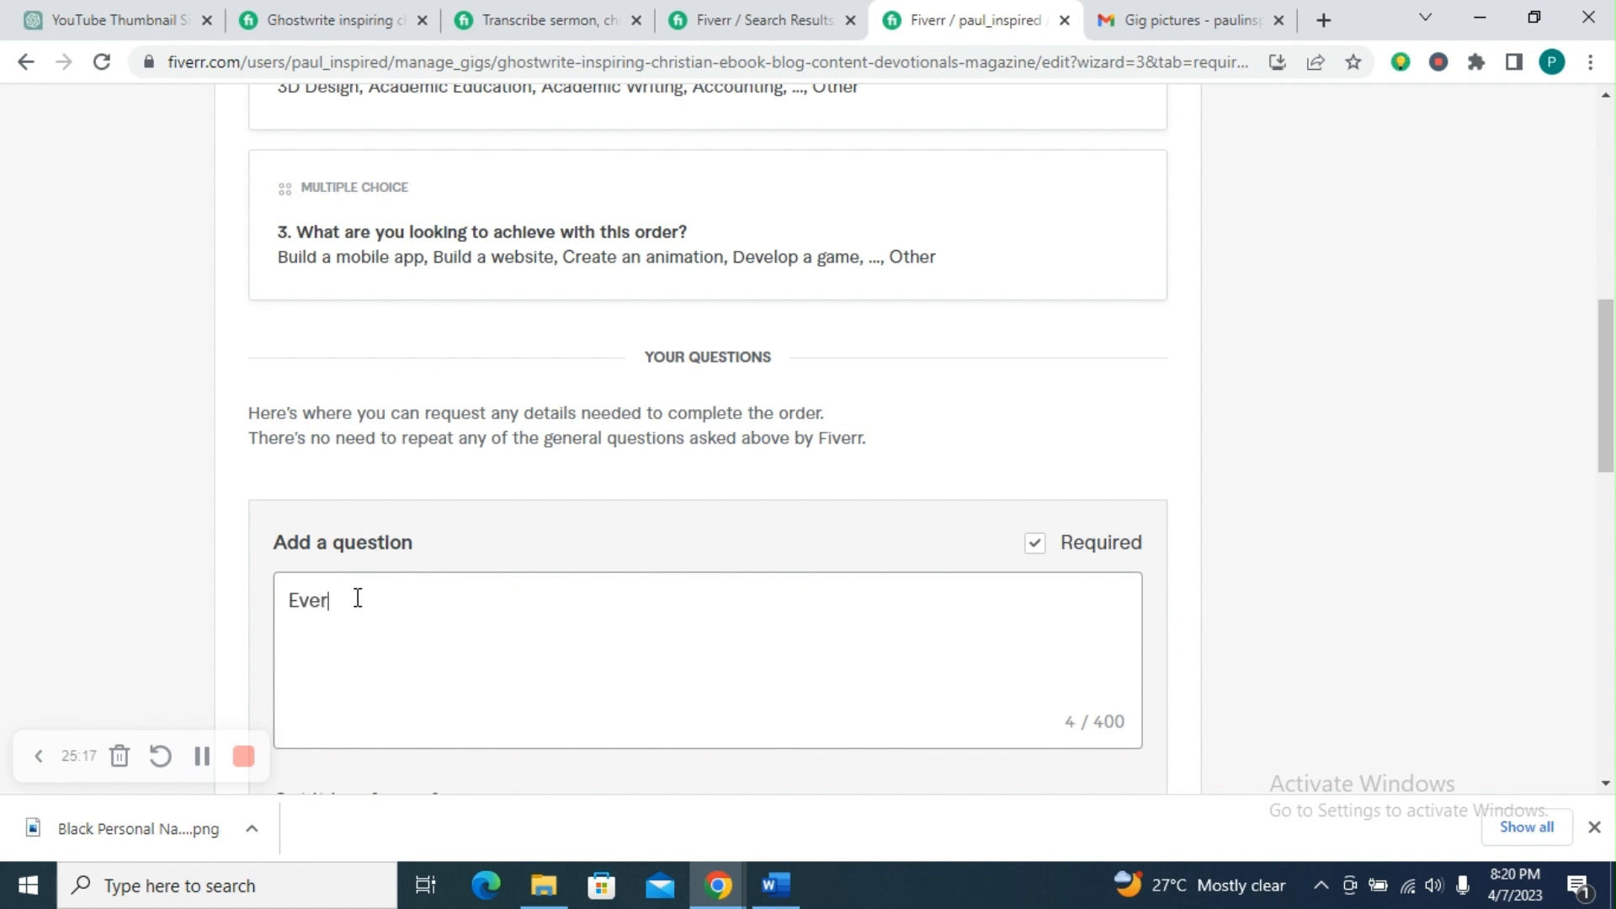
{"action": "type", "text": "y deyails of your "}
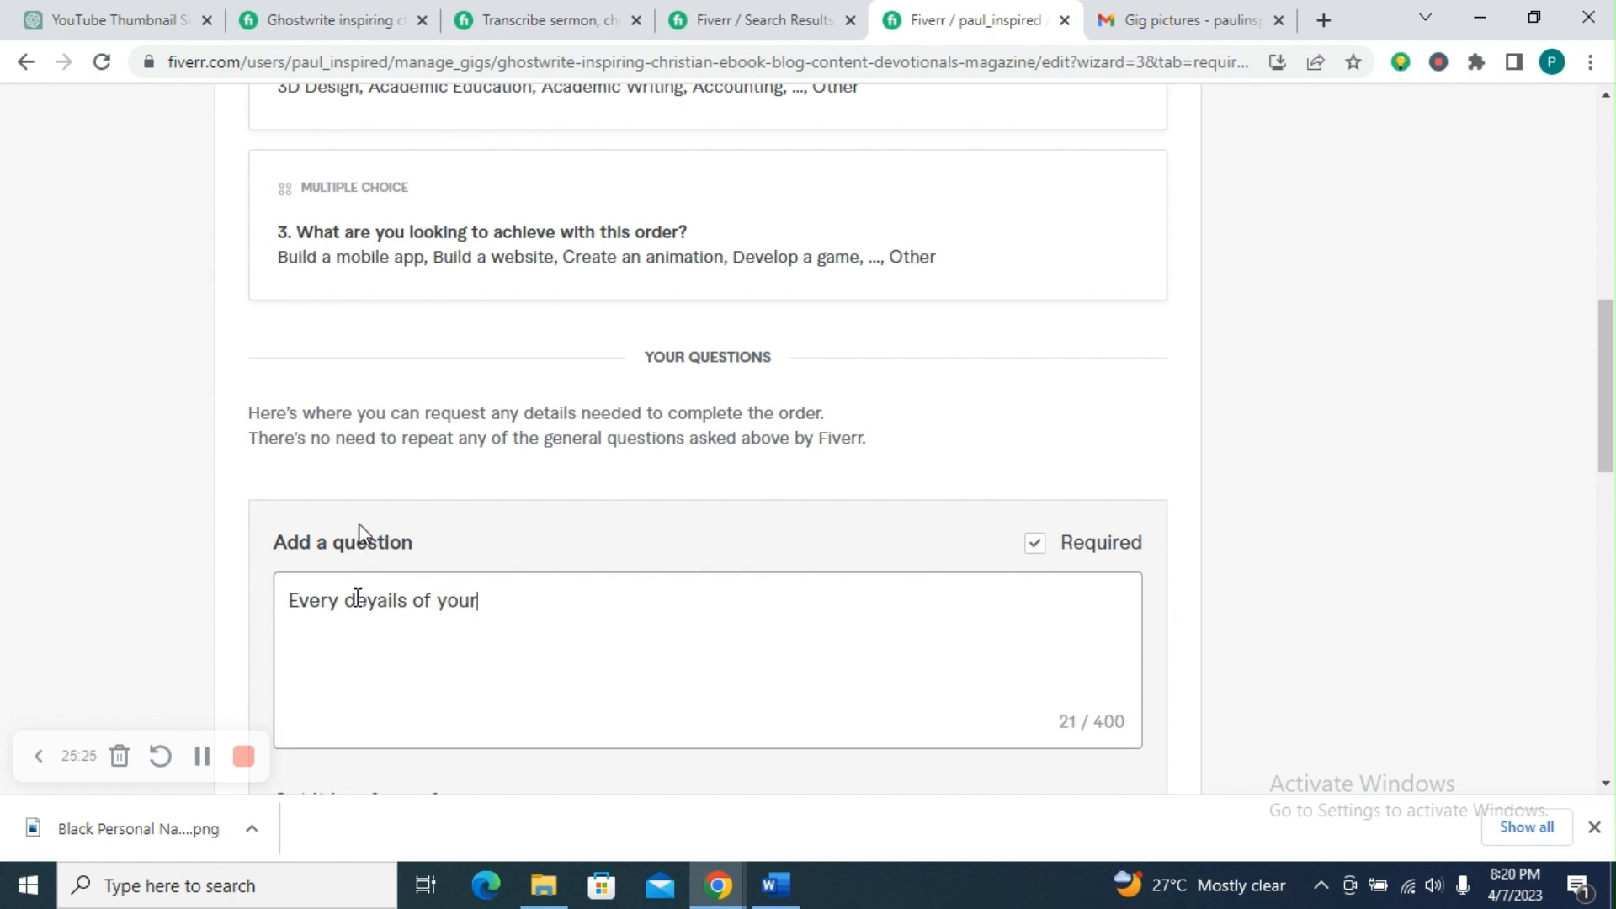
{"action": "type", "text": "project"}
{"action": "left_click", "coordinate": [358, 600]}
{"action": "key", "text": "BackSpace"}
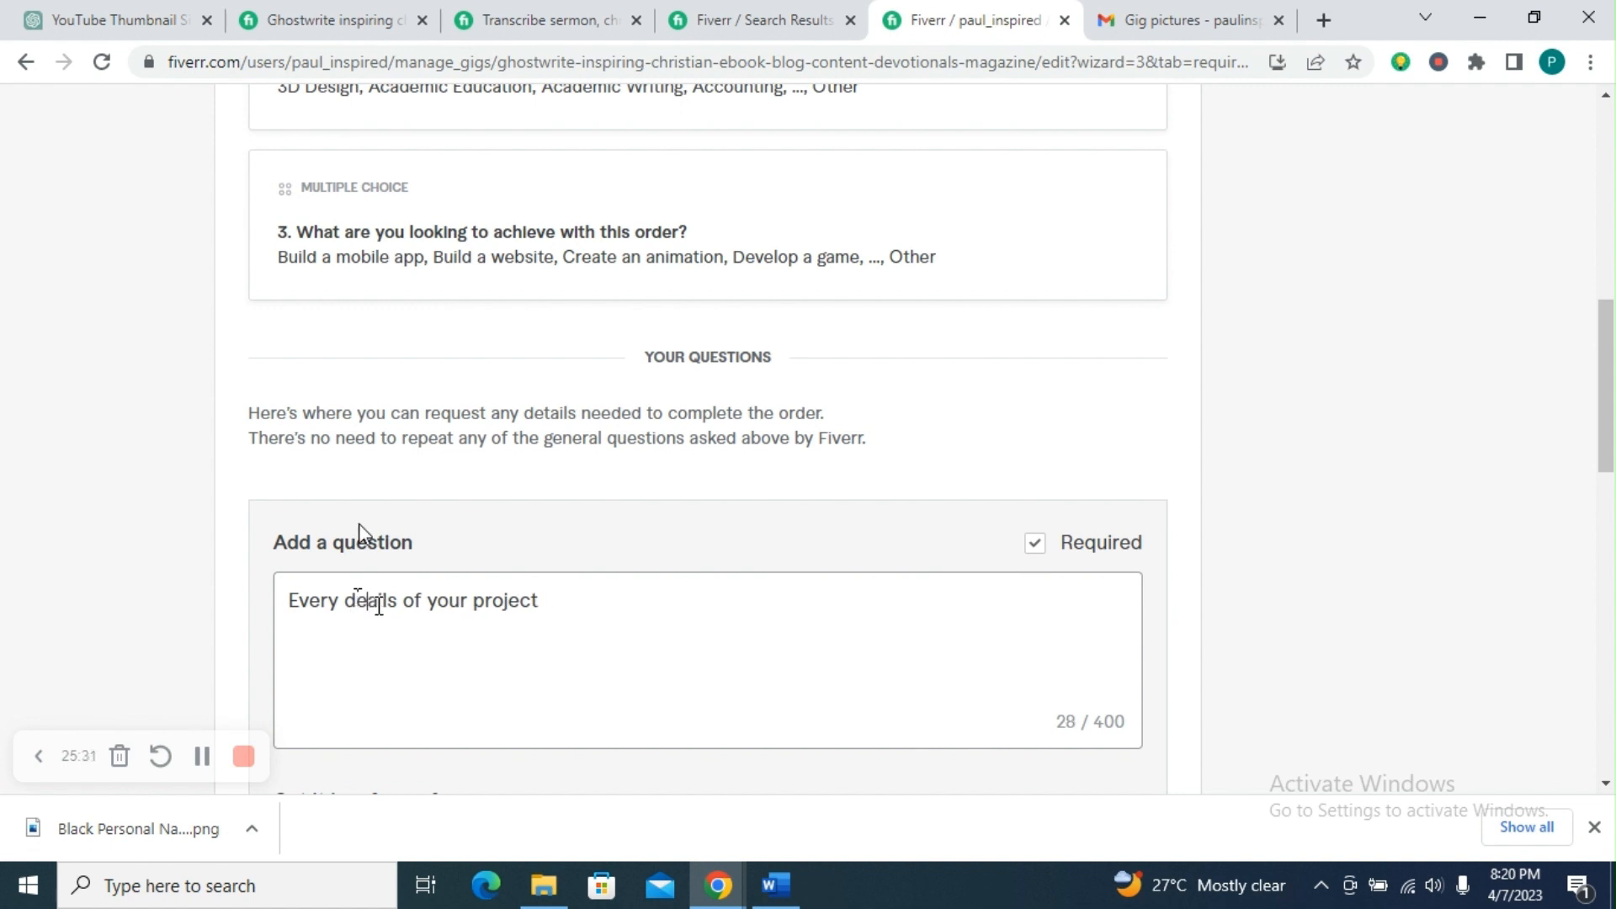
{"action": "type", "text": "t"}
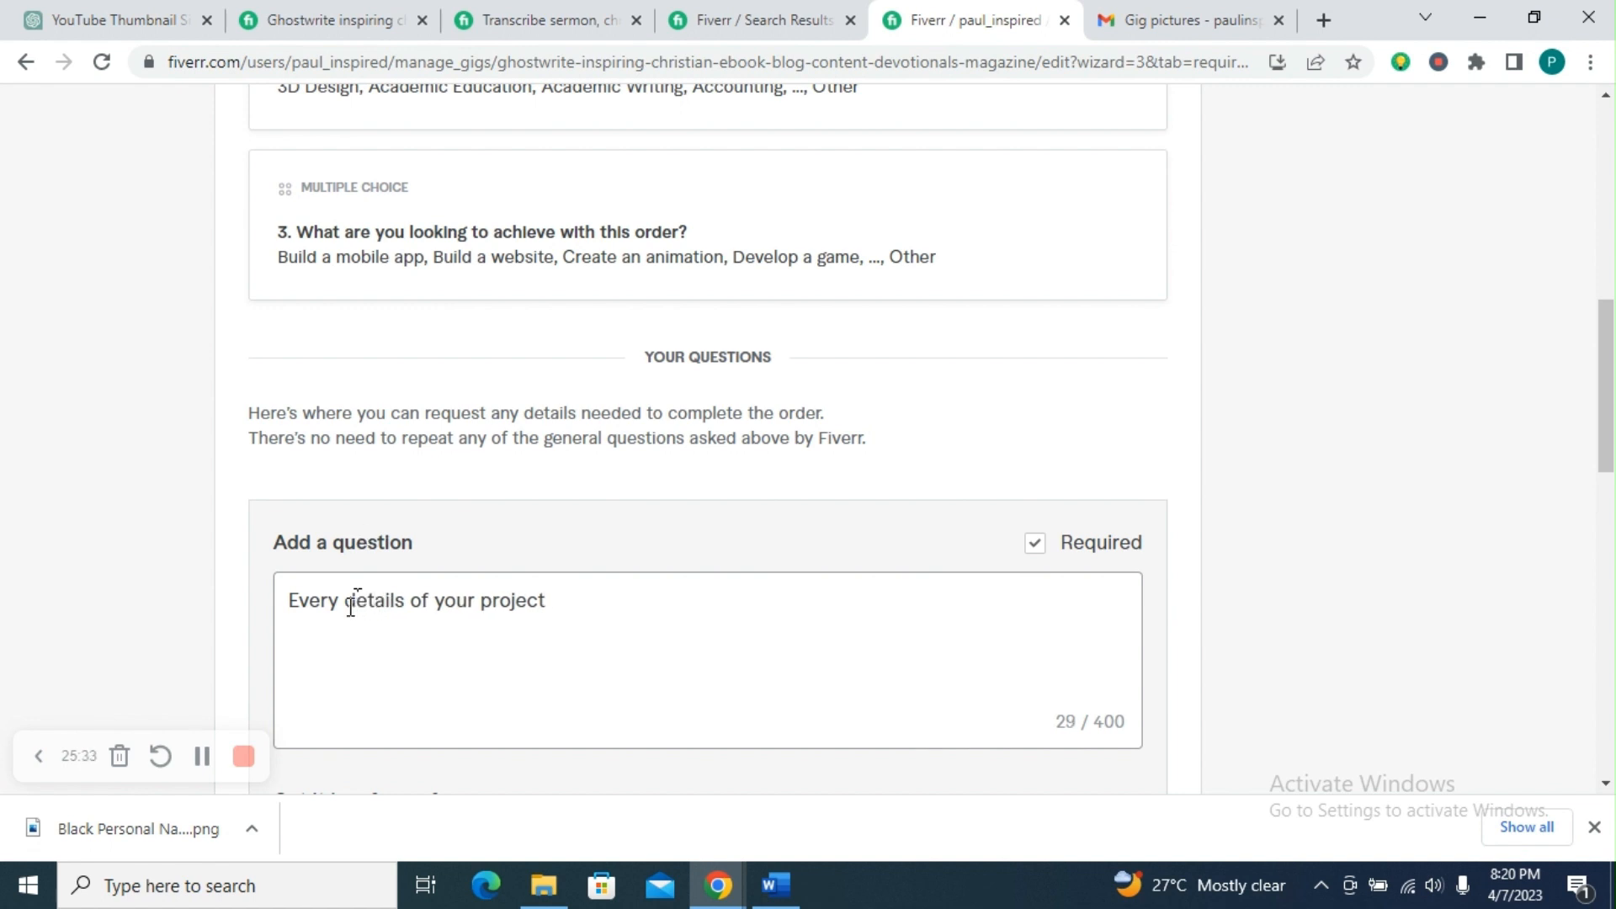
{"action": "key", "text": "BackSpace"}
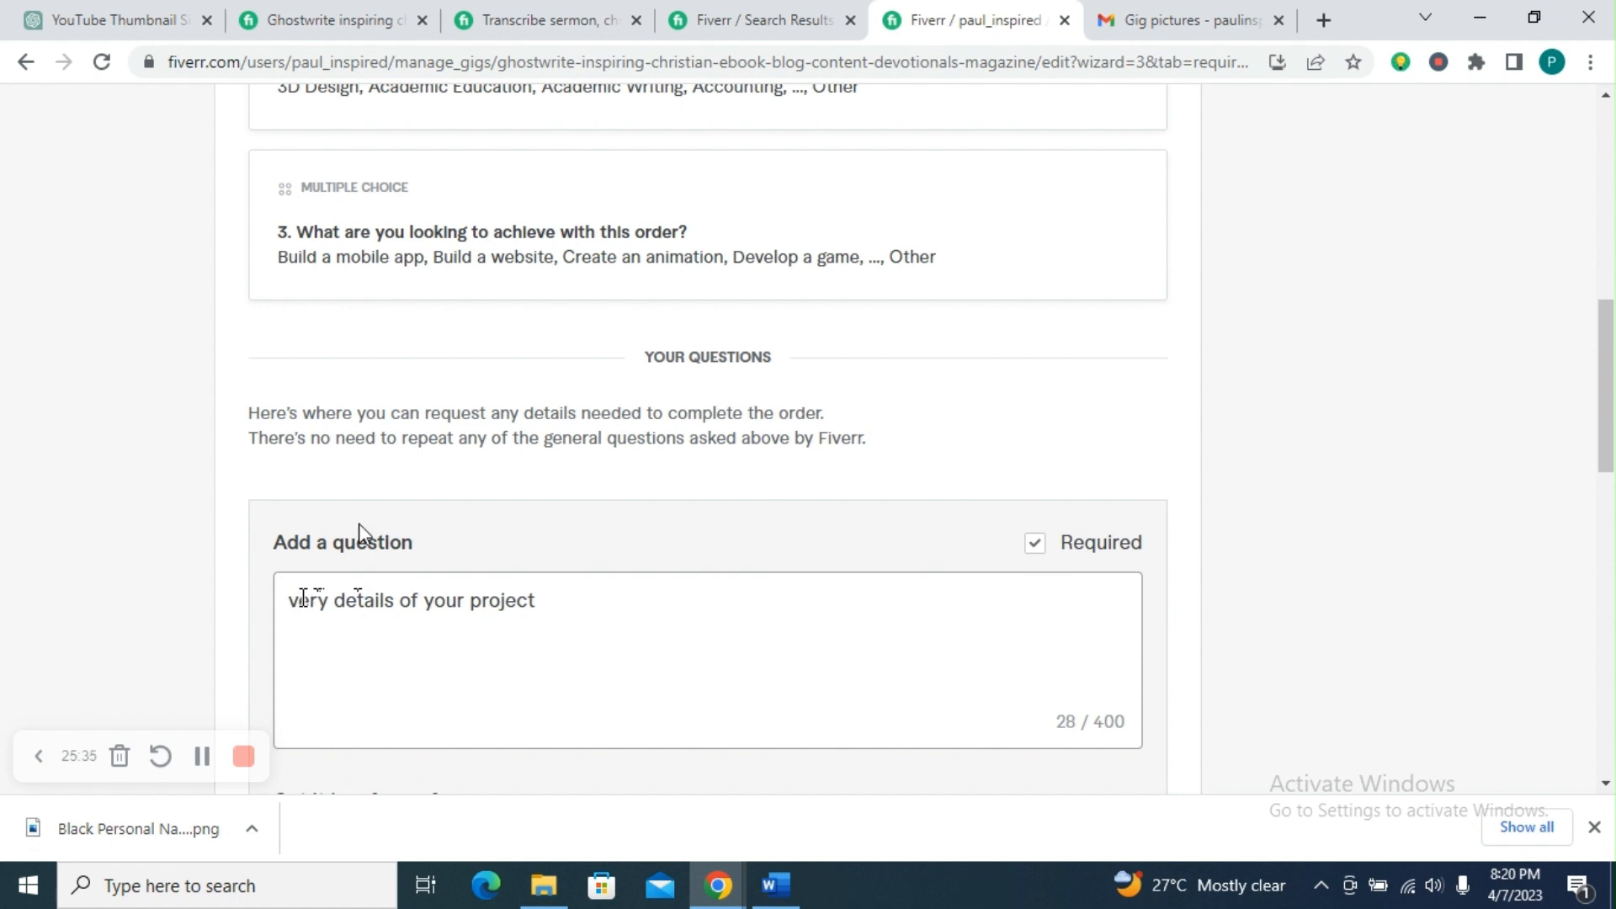
{"action": "type", "text": "in"}
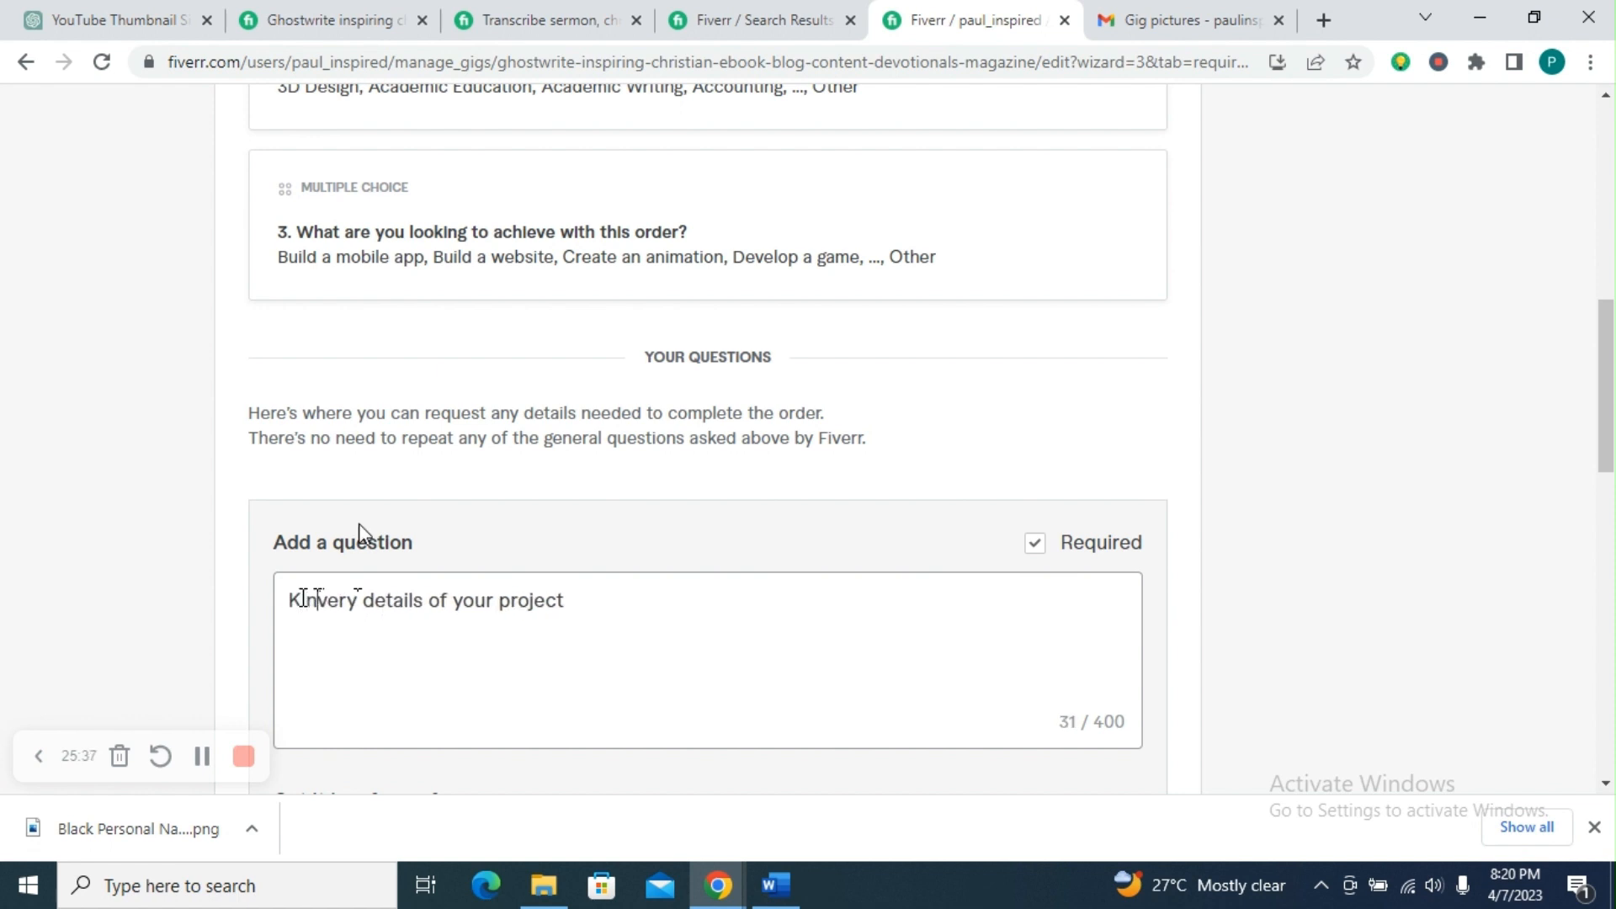
{"action": "type", "text": "dly "}
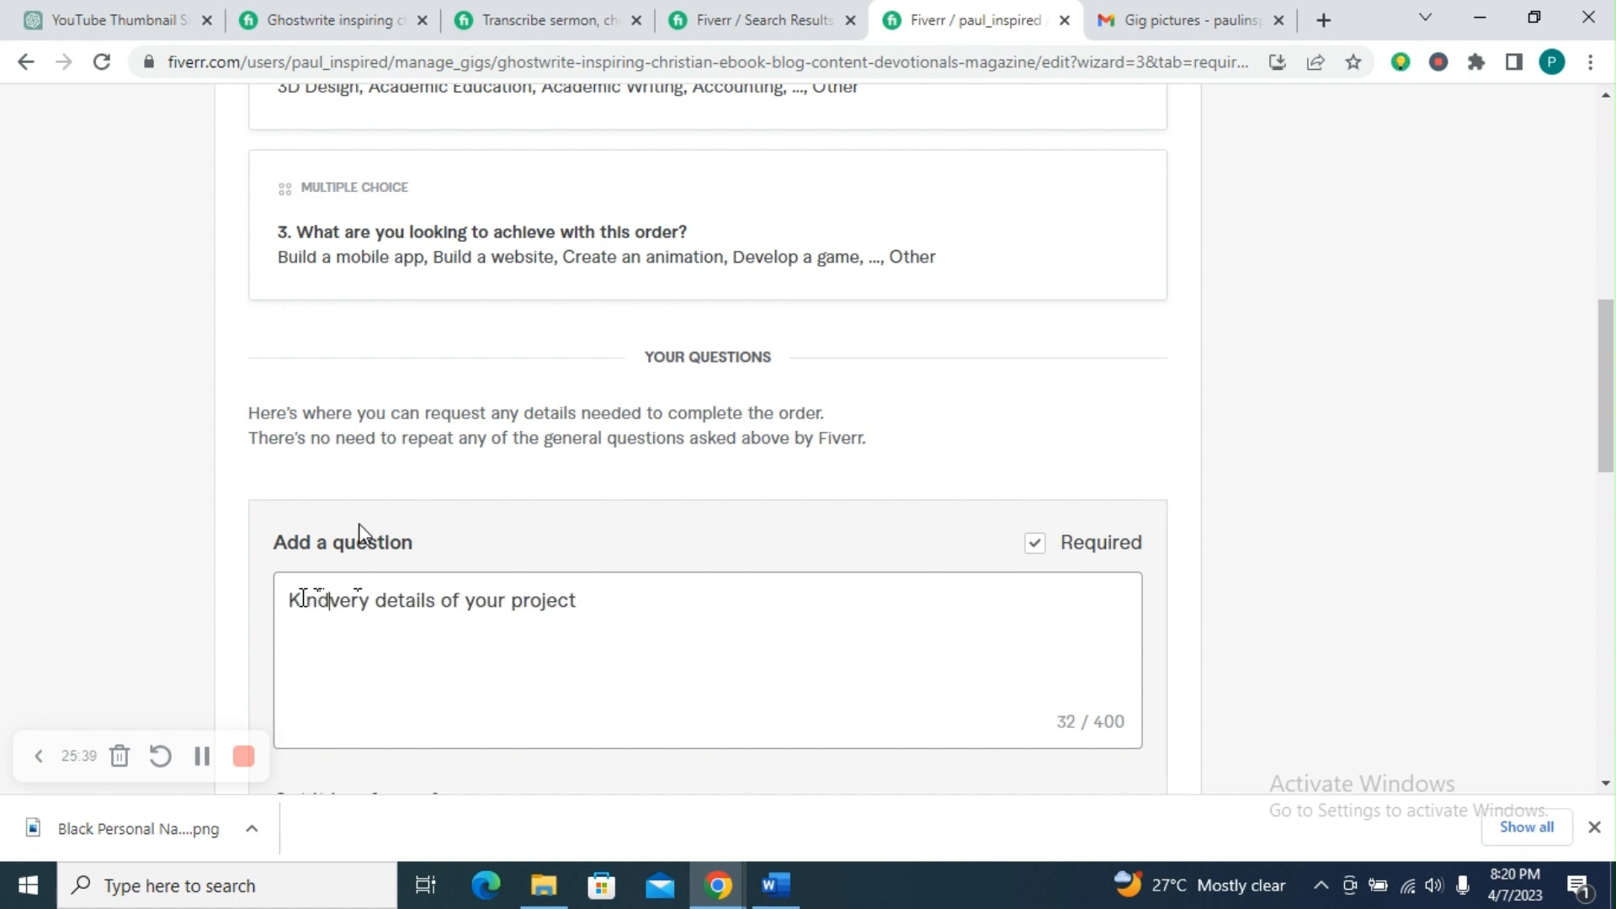
{"action": "type", "text": "prov"}
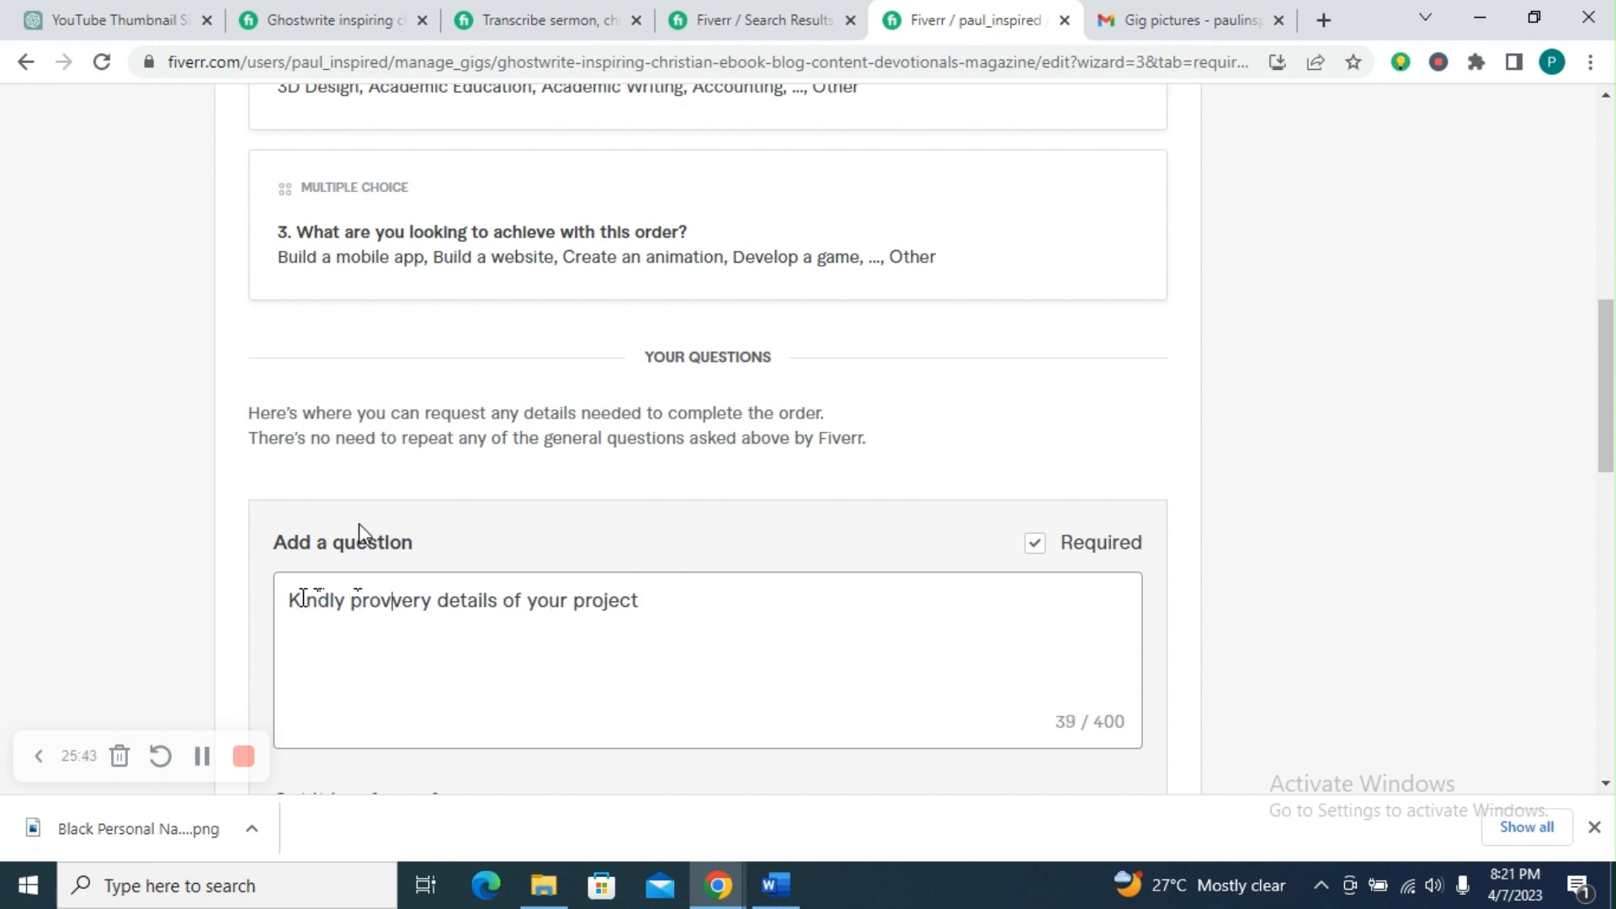
{"action": "type", "text": "ide e"}
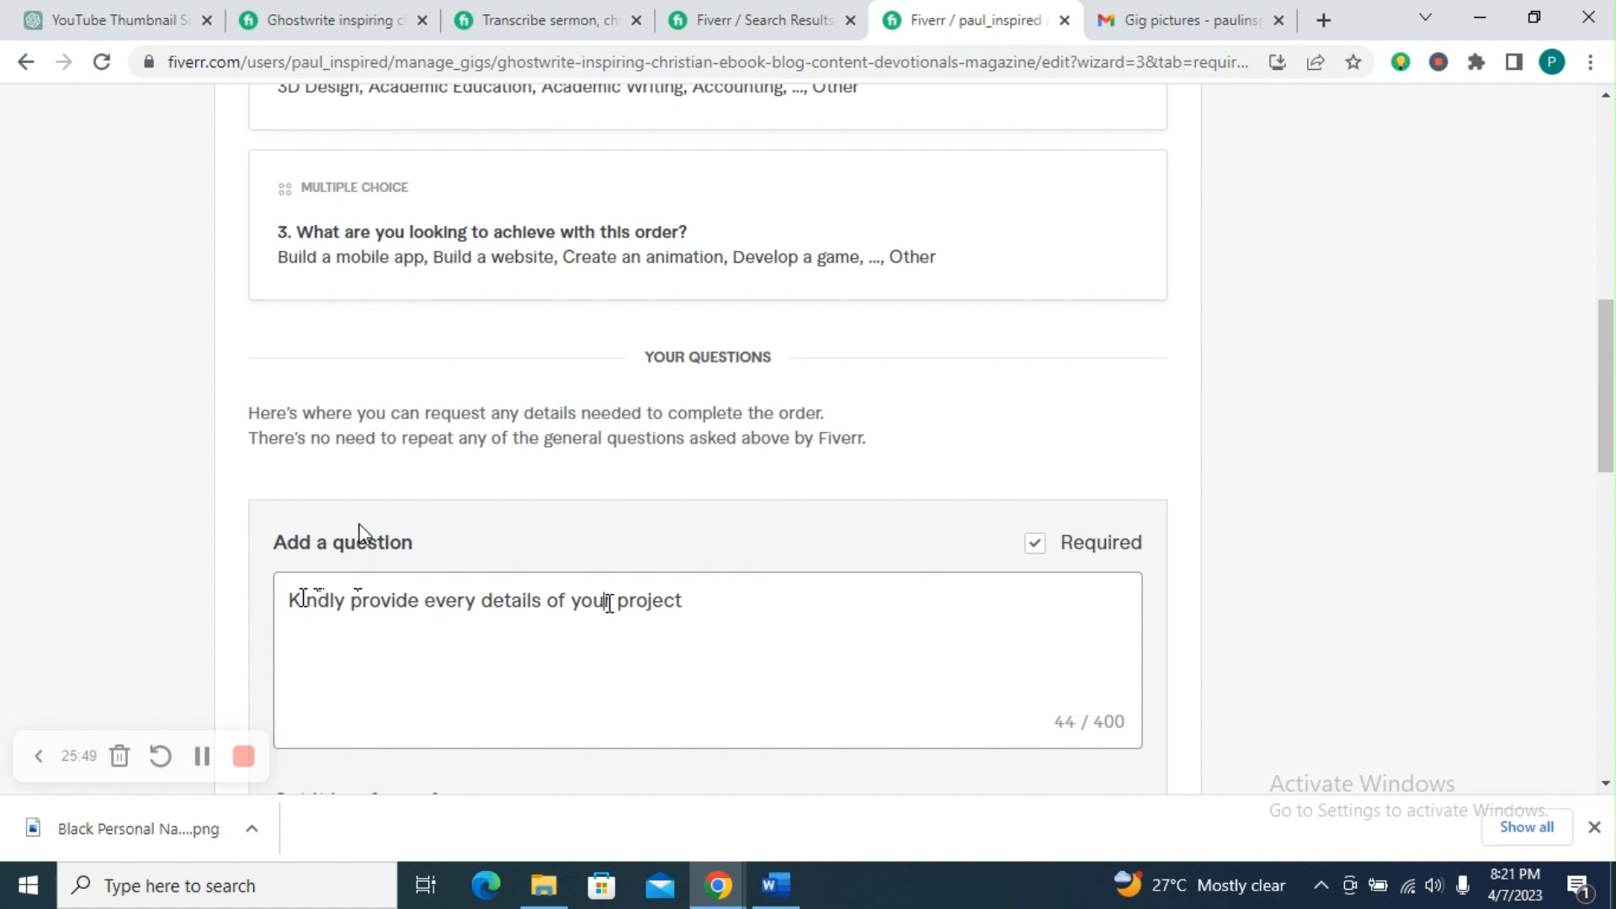
{"action": "left_click", "coordinate": [617, 600]}
{"action": "key", "text": "BackSpace"}
{"action": "key", "text": "BackSpace"}
{"action": "key", "text": "BackSpace"}
{"action": "key", "text": "BackSpace"}
{"action": "key", "text": "BackSpace"}
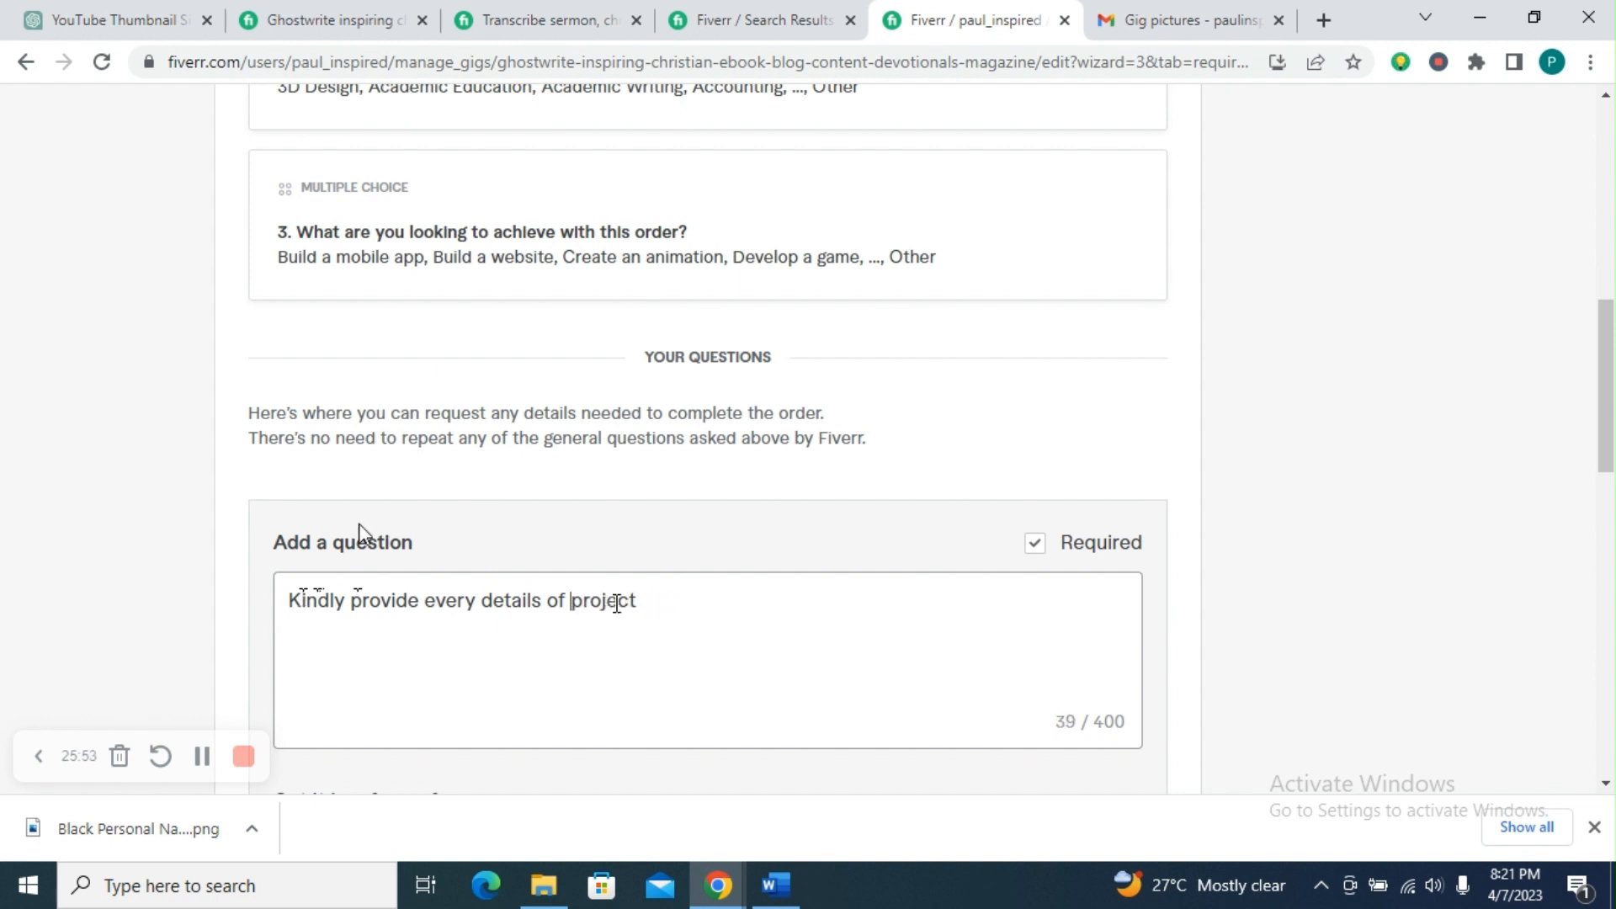
{"action": "type", "text": "the"}
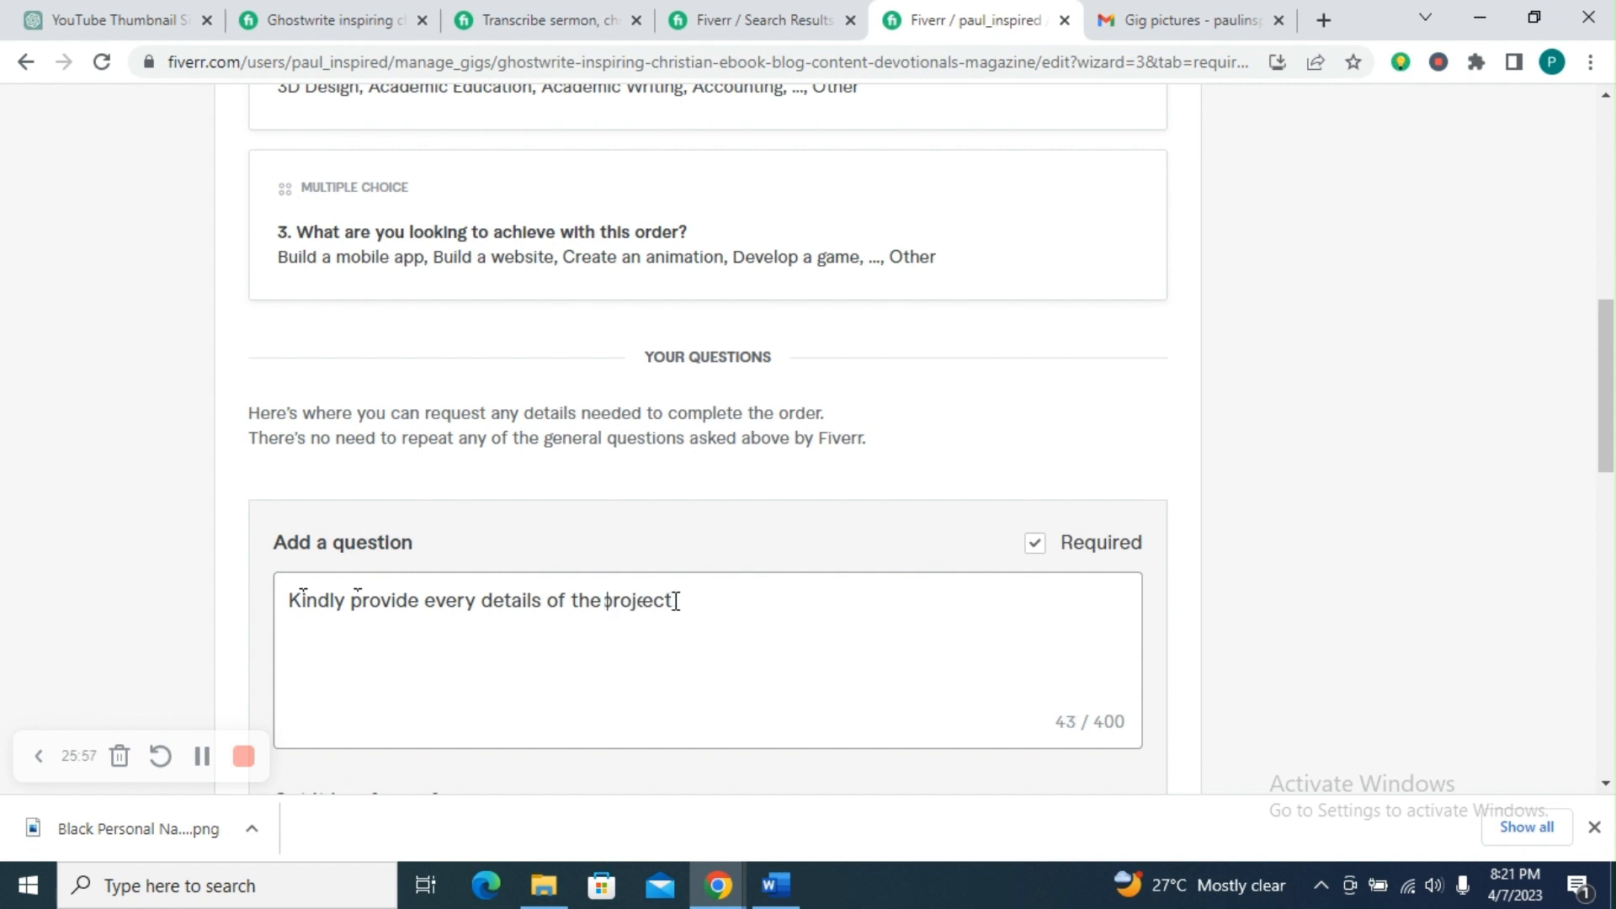
{"action": "key", "text": "BackSpace"}
{"action": "key", "text": "BackSpace"}
{"action": "key", "text": "BackSpace"}
{"action": "key", "text": "BackSpace"}
{"action": "key", "text": "BackSpace"}
{"action": "key", "text": "BackSpace"}
{"action": "key", "text": "BackSpace"}
{"action": "type", "text": "book"}
Step: Add the book-details question and save the requirements to reach the Gallery step
{"action": "scroll", "coordinate": [1606, 787], "scroll_direction": "down", "scroll_amount": 4}
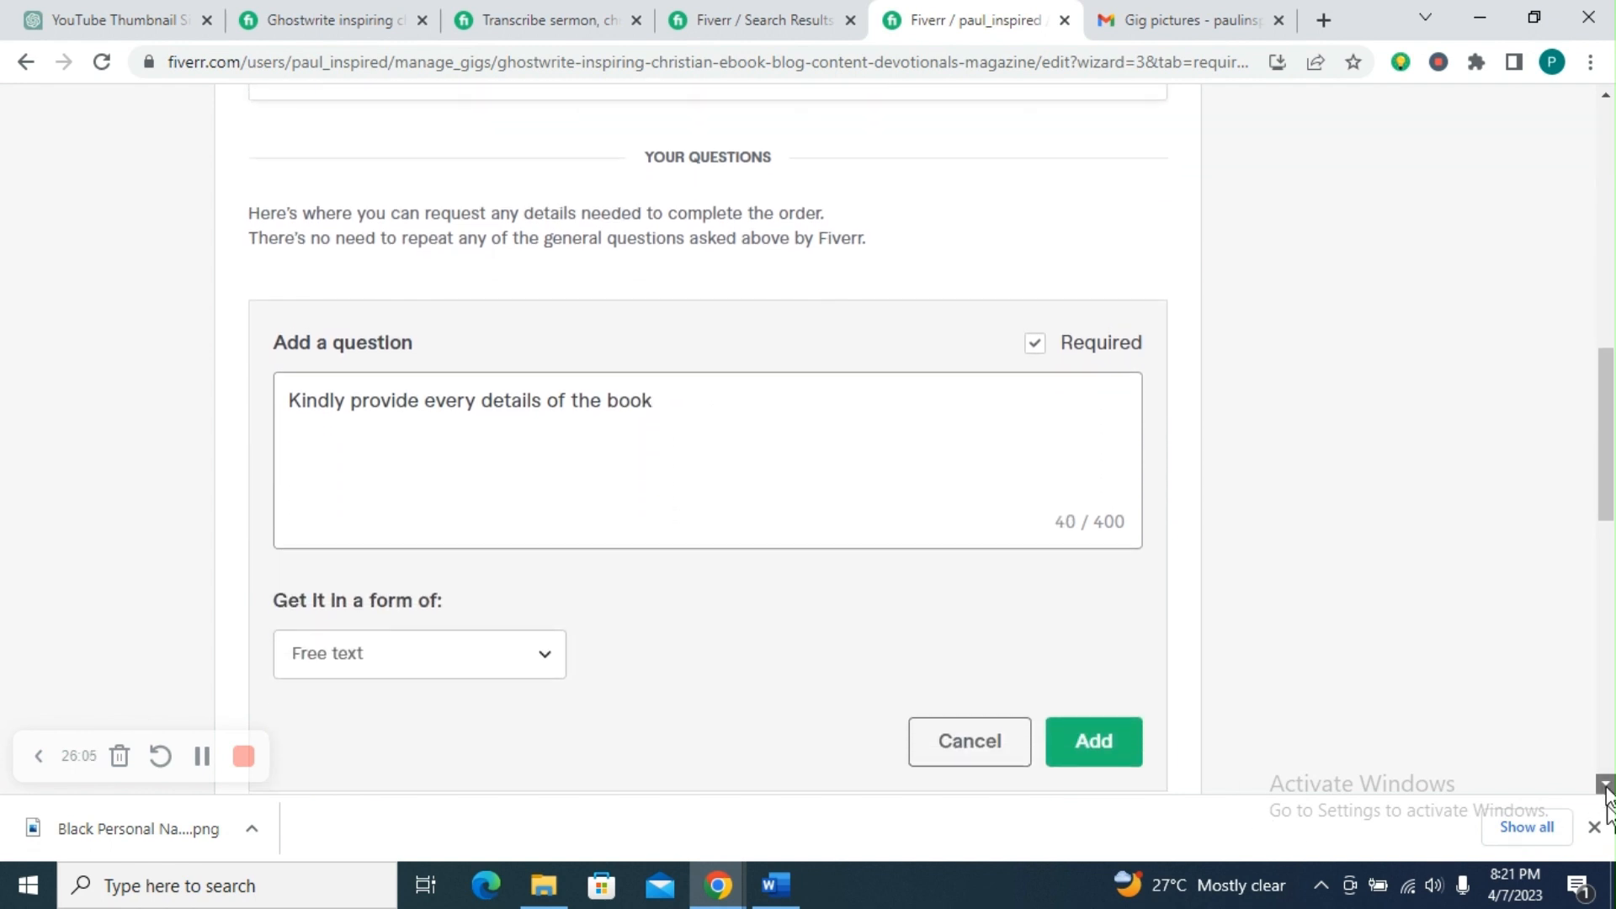
{"action": "left_click", "coordinate": [1606, 784]}
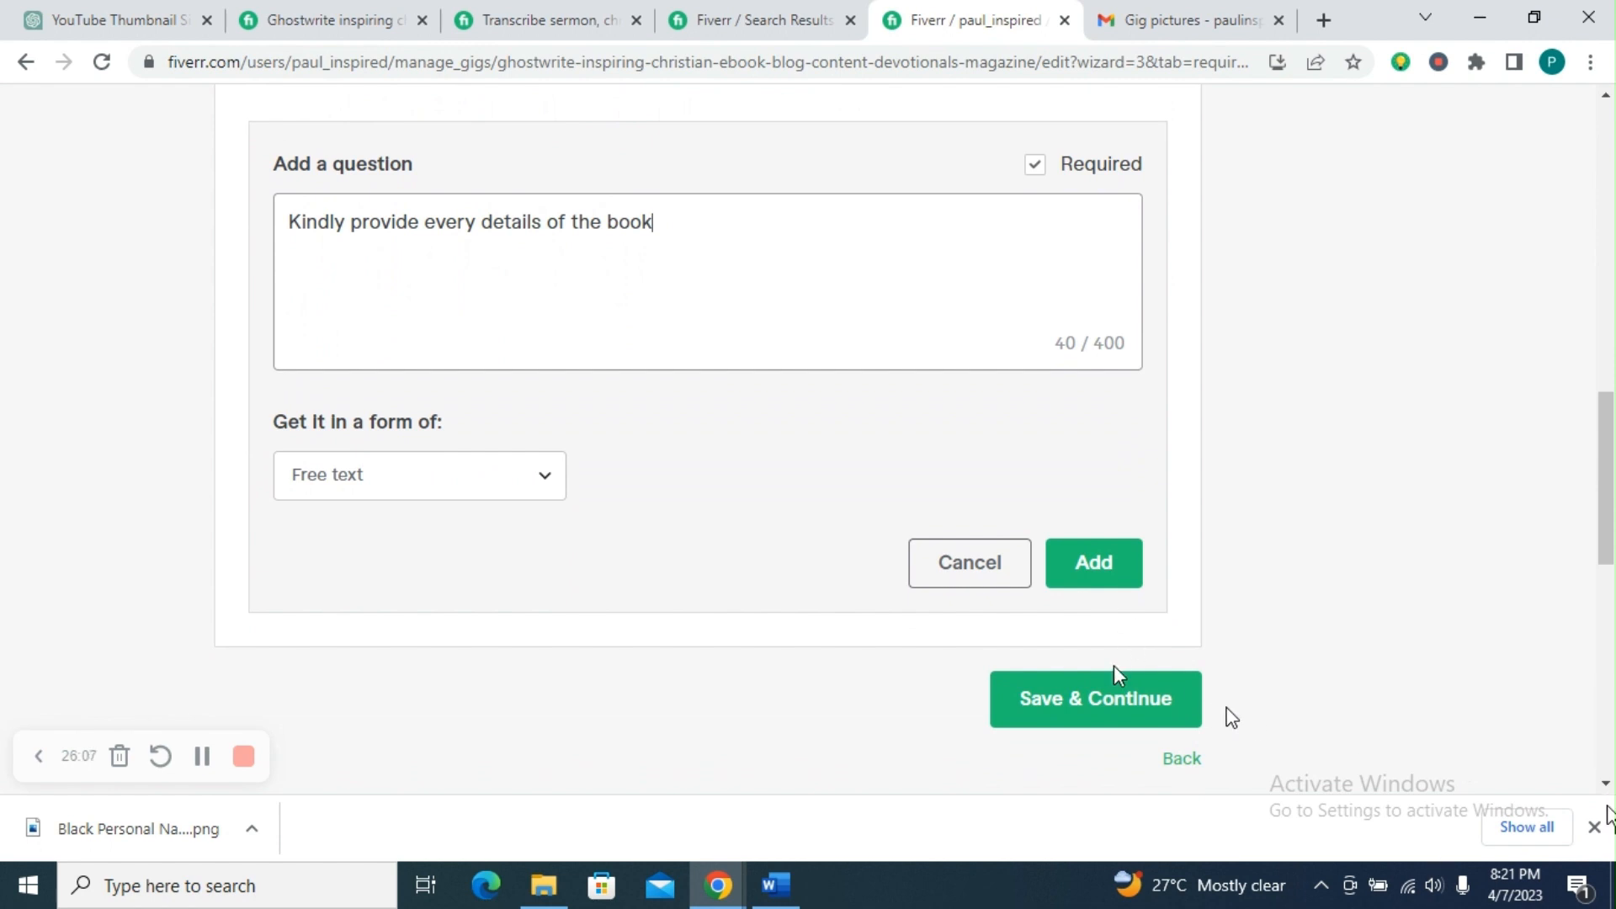
{"action": "left_click", "coordinate": [1107, 706]}
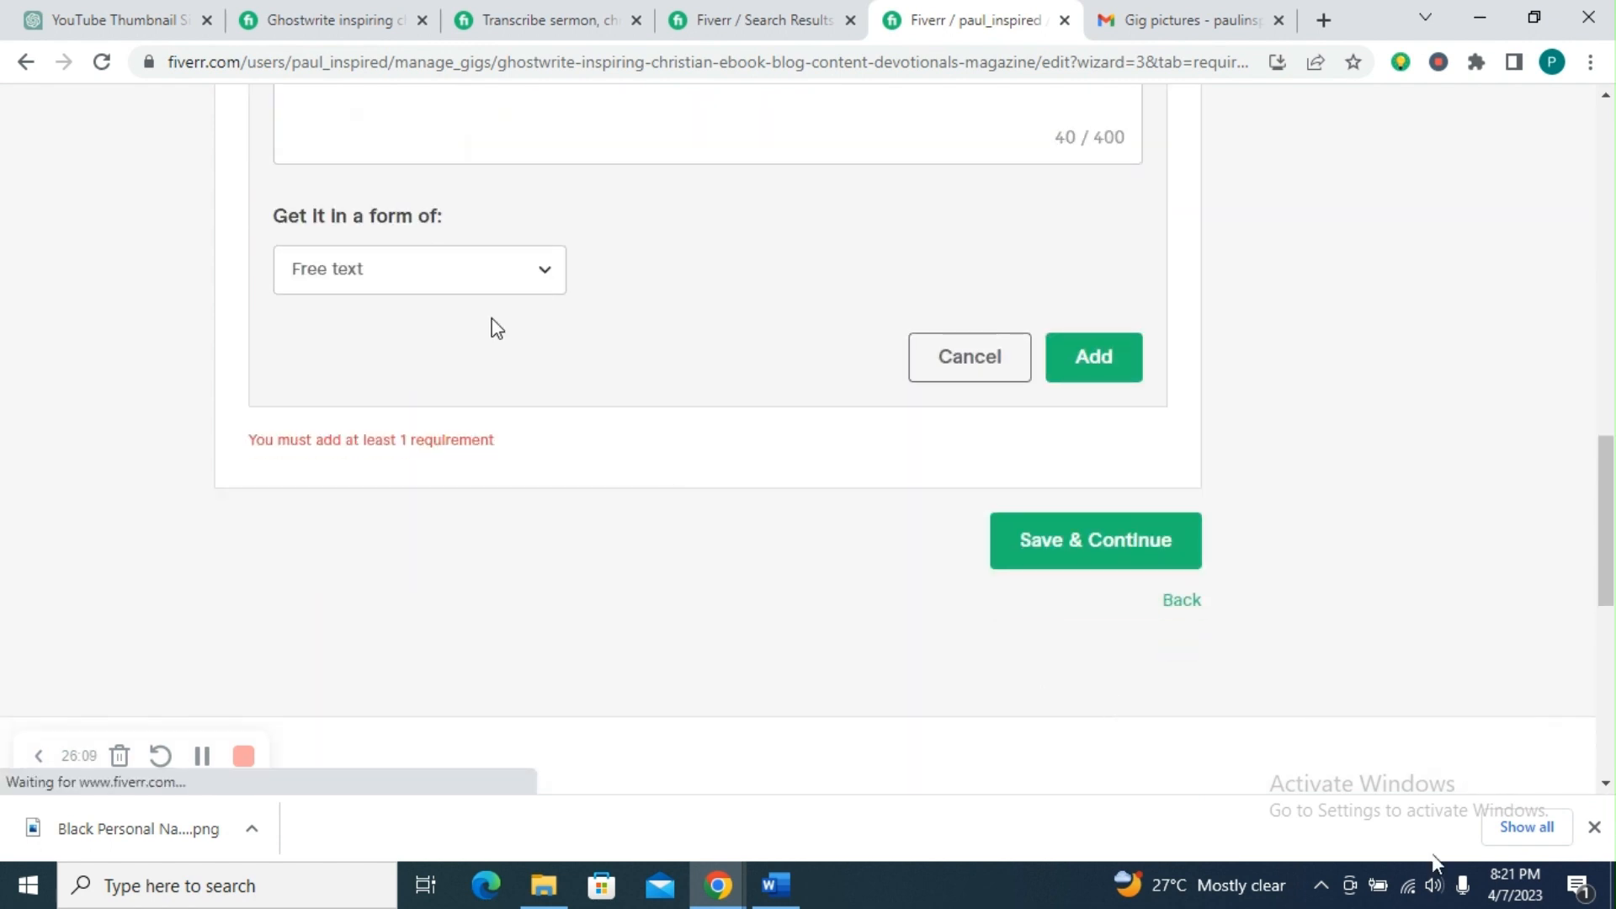
{"action": "left_click", "coordinate": [1097, 361]}
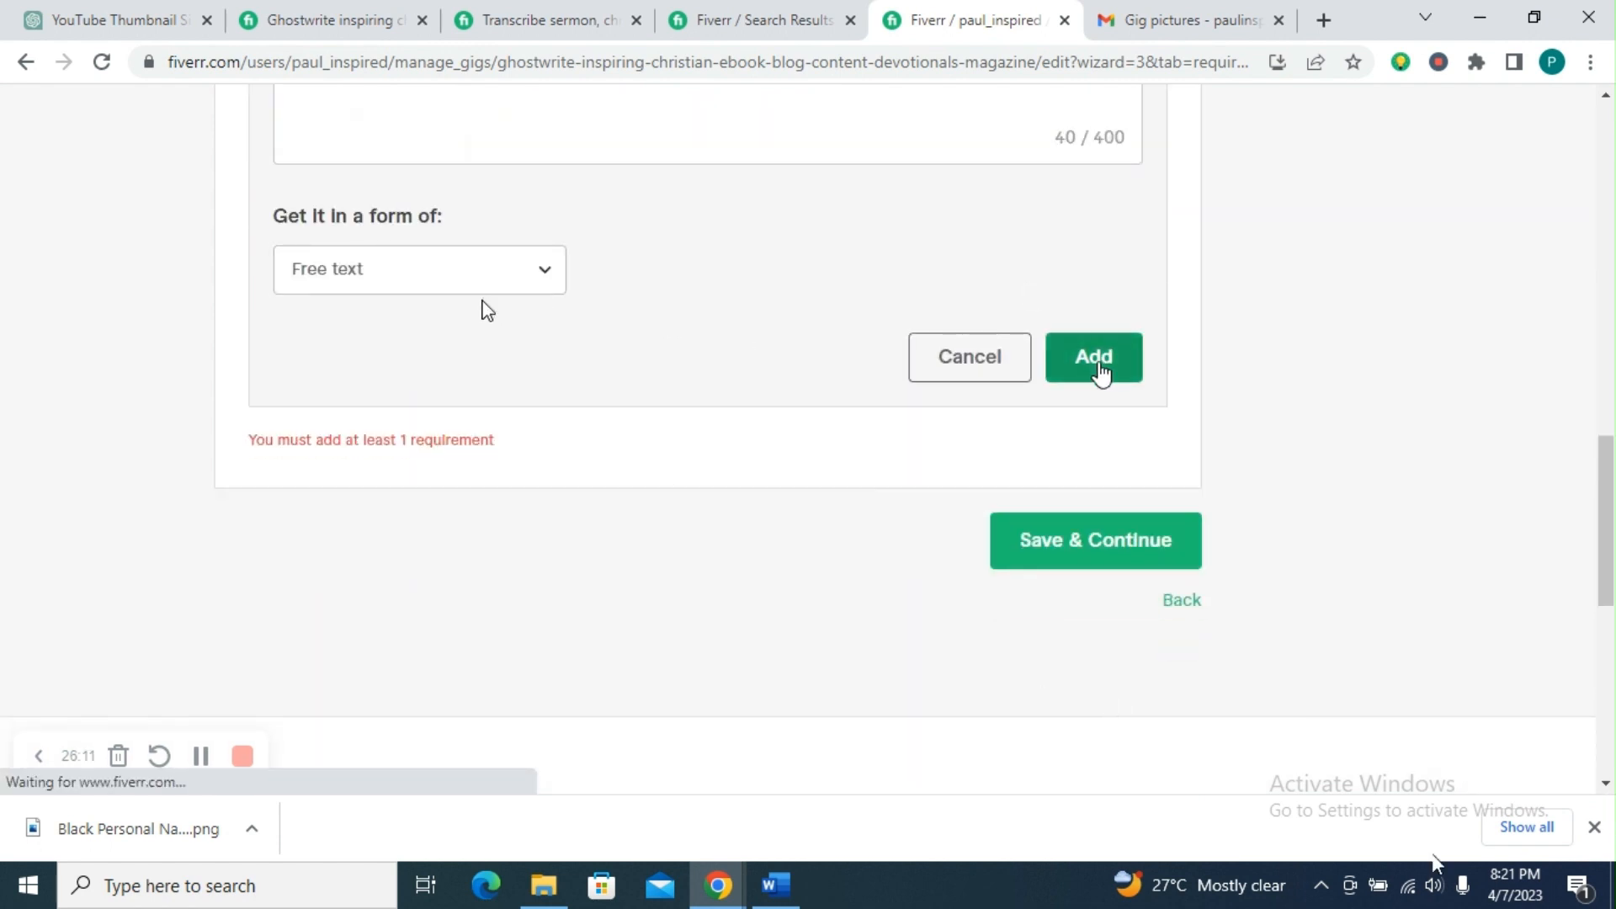
{"action": "left_click", "coordinate": [1106, 210]}
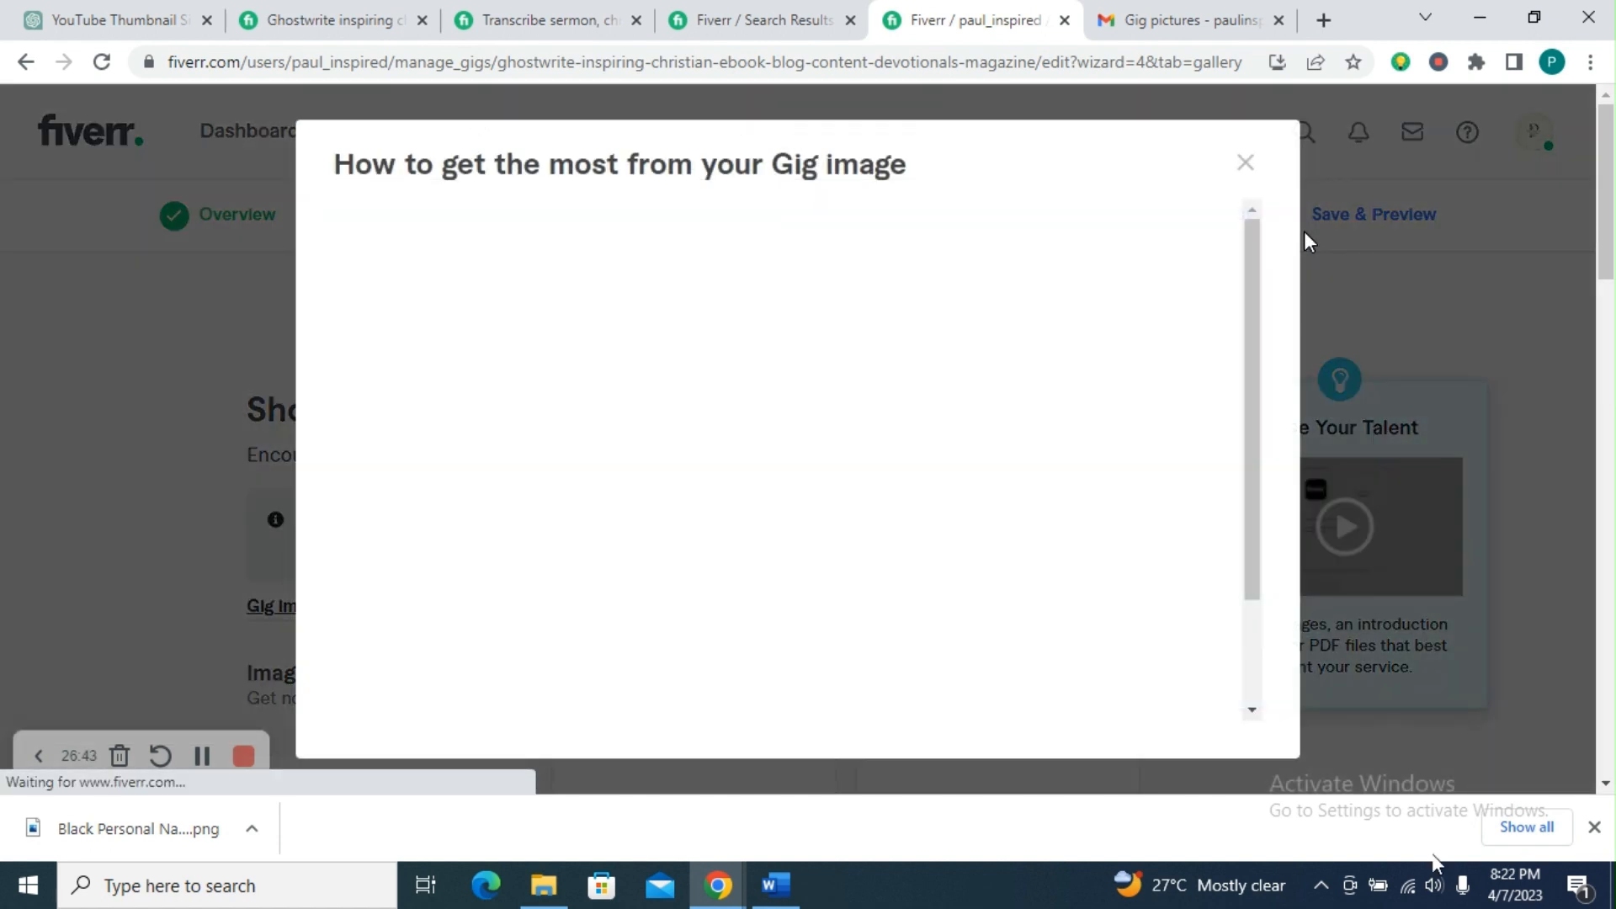
Step: Dismiss the image tips and upload the PNG from Downloads as the first gallery image
{"action": "left_click", "coordinate": [1241, 165]}
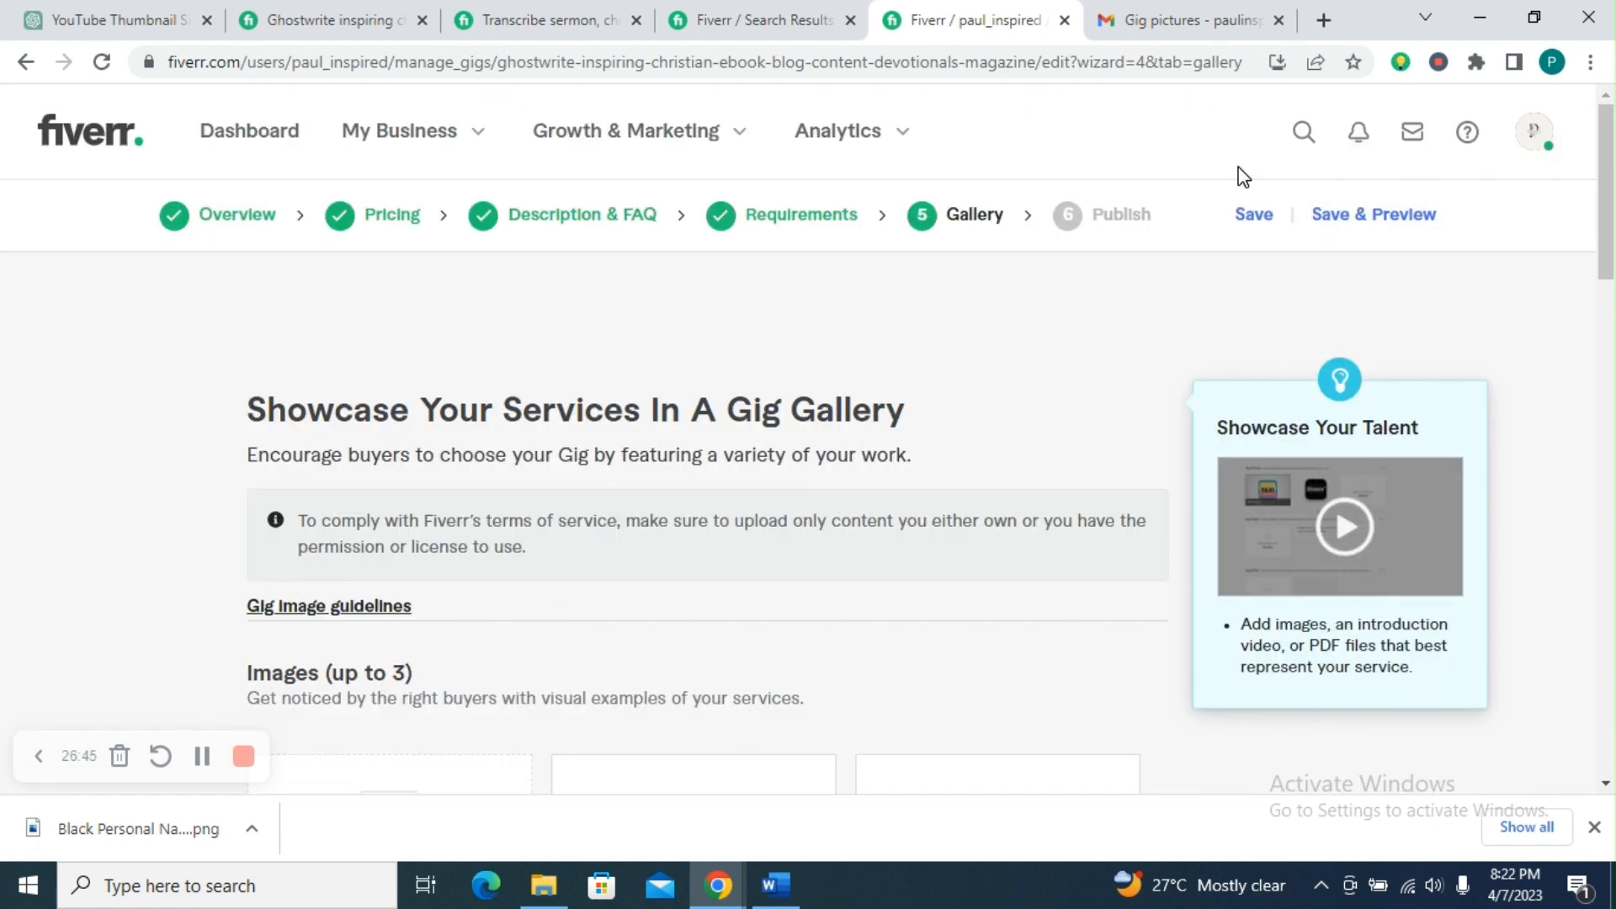
{"action": "scroll", "coordinate": [709, 453], "scroll_direction": "down", "scroll_amount": 3}
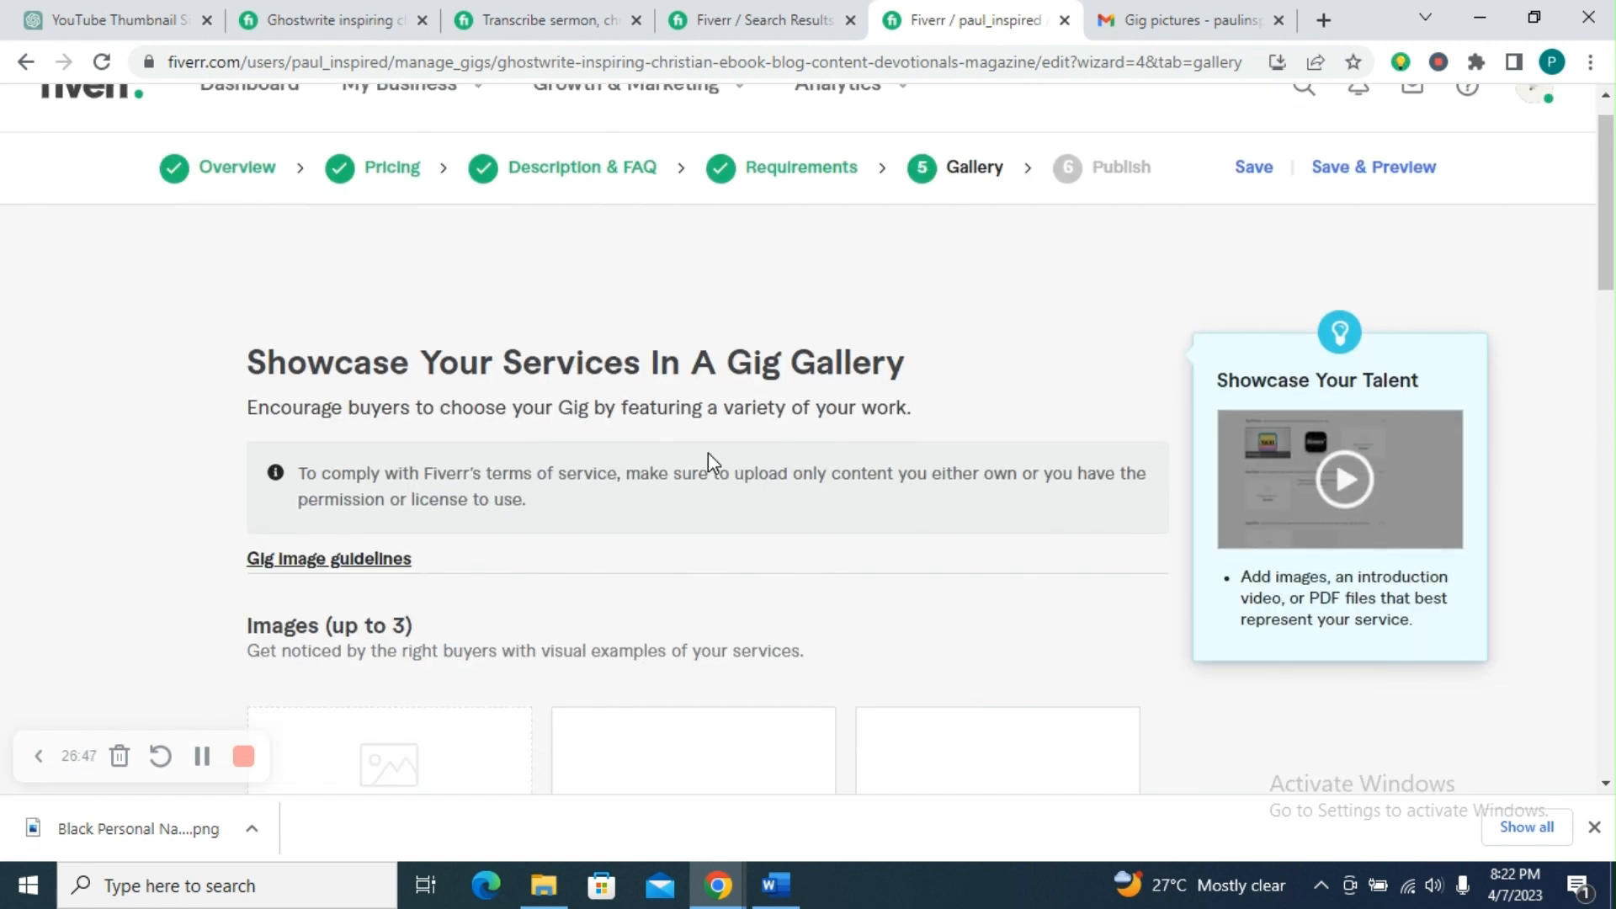
{"action": "scroll", "coordinate": [709, 453], "scroll_direction": "down", "scroll_amount": 2}
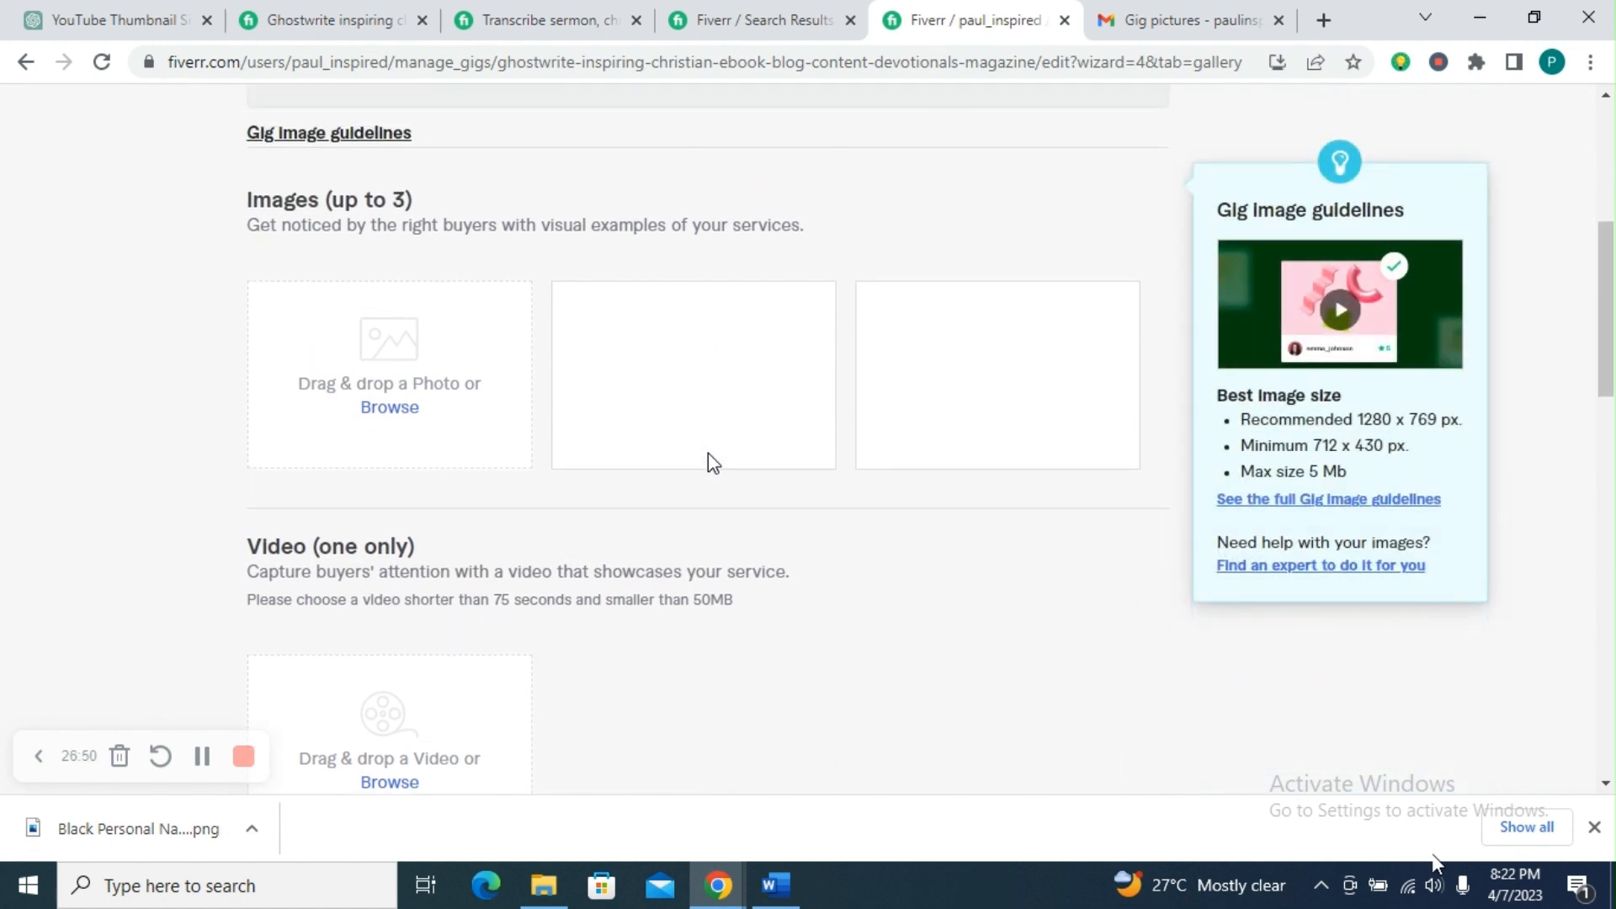
{"action": "left_click", "coordinate": [382, 410]}
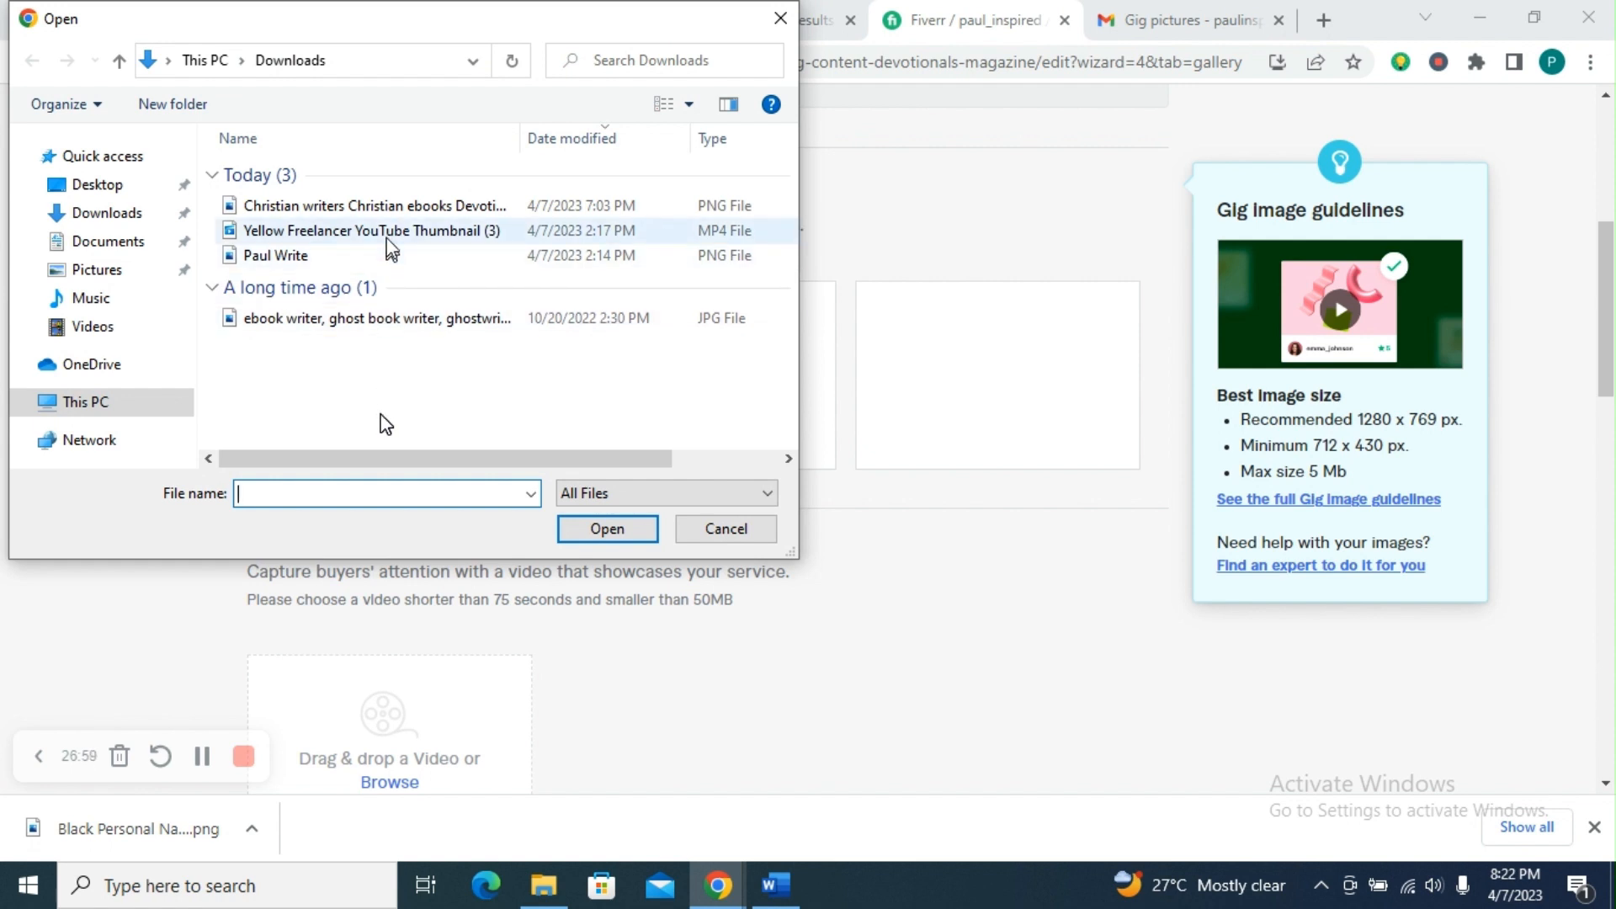
{"action": "left_click", "coordinate": [350, 256]}
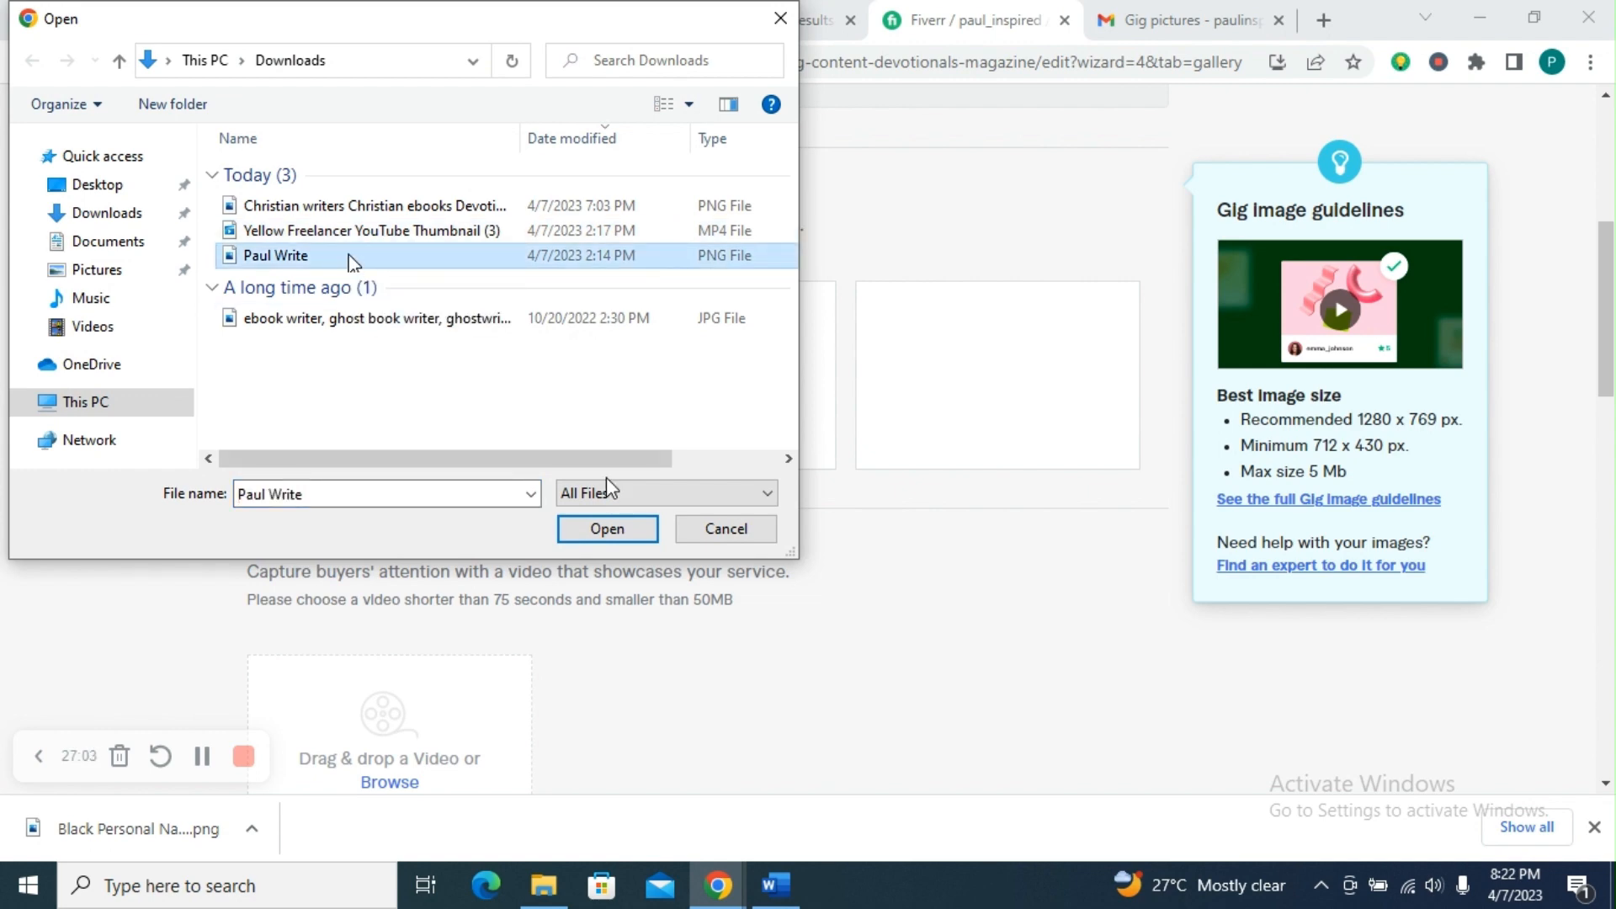
{"action": "left_click", "coordinate": [610, 529]}
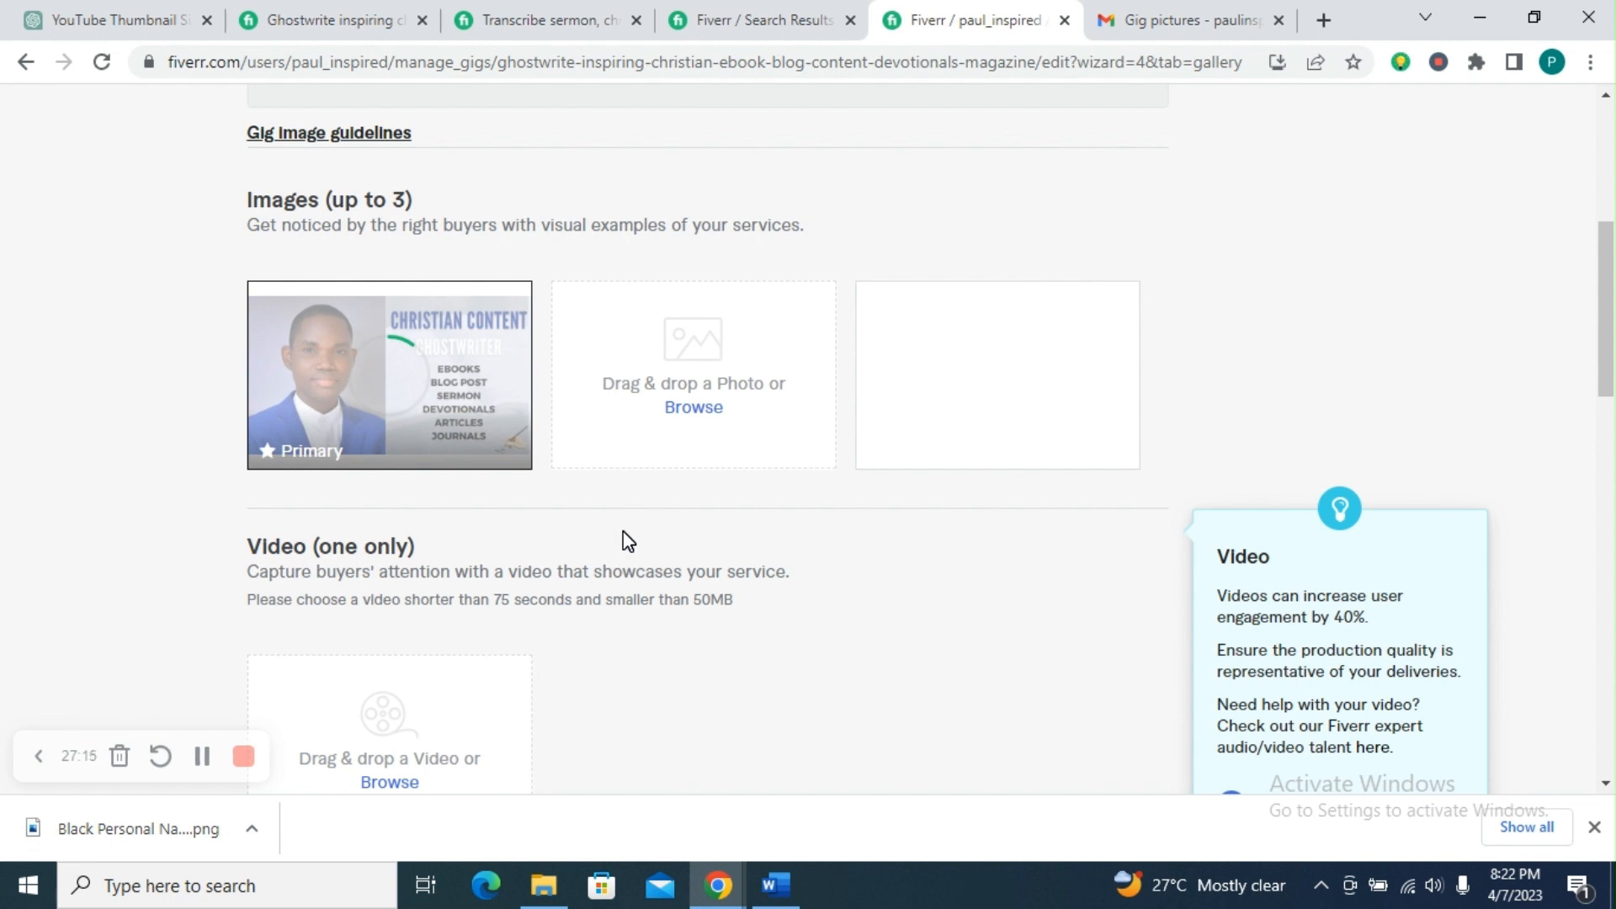
Step: Replace the errored primary image by re-uploading the same PNG
{"action": "scroll", "coordinate": [624, 533], "scroll_direction": "down", "scroll_amount": 2}
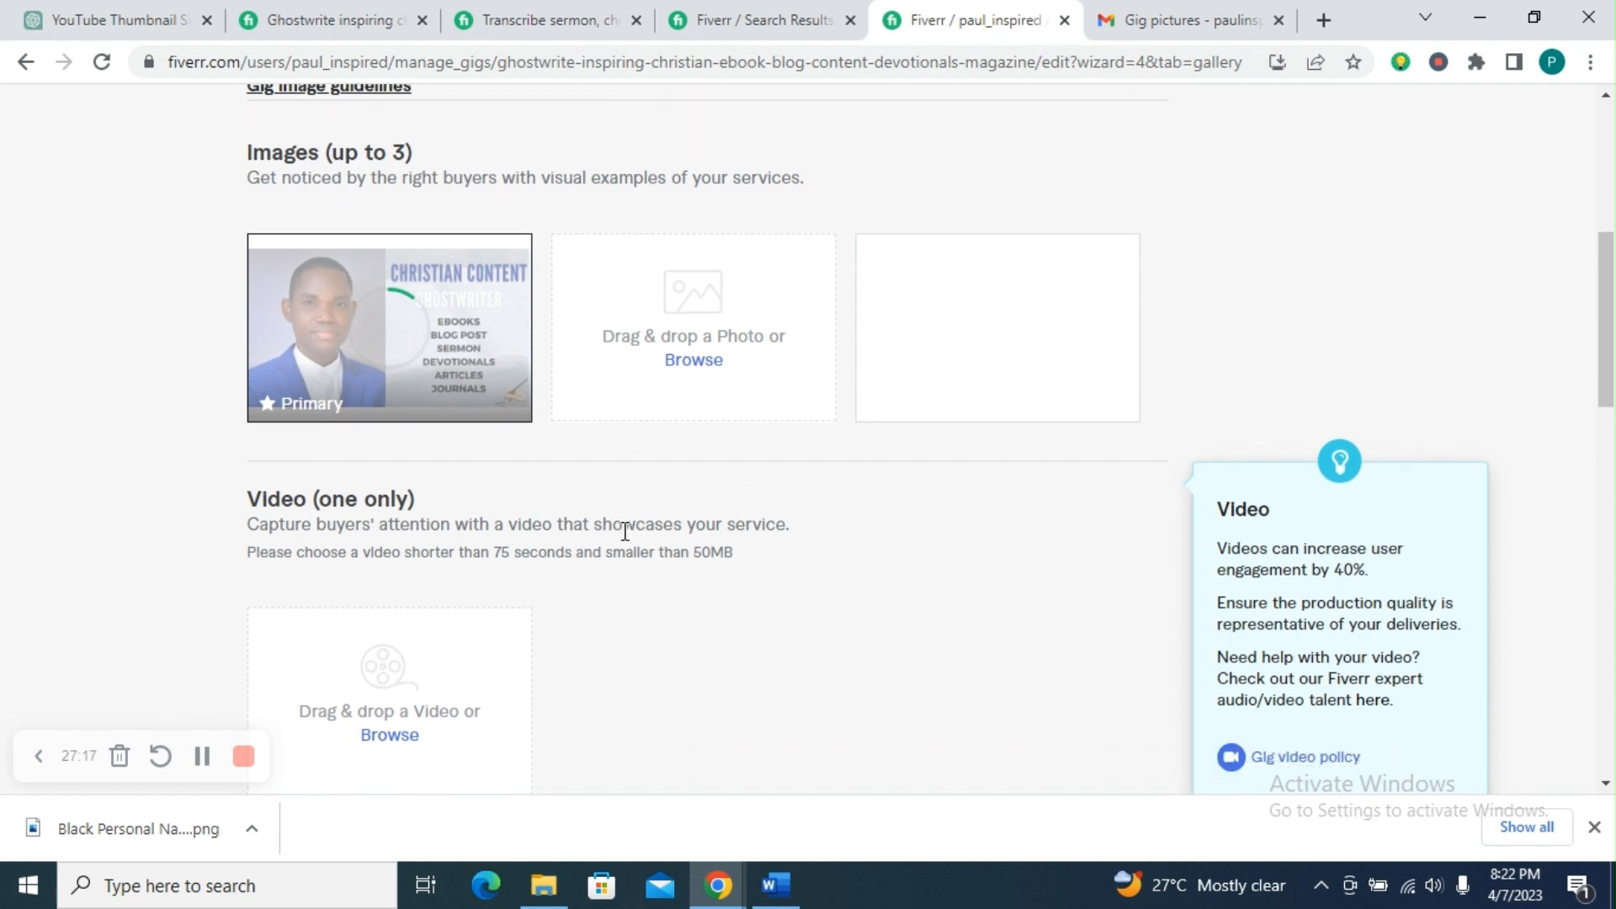
{"action": "scroll", "coordinate": [623, 532], "scroll_direction": "down", "scroll_amount": 1}
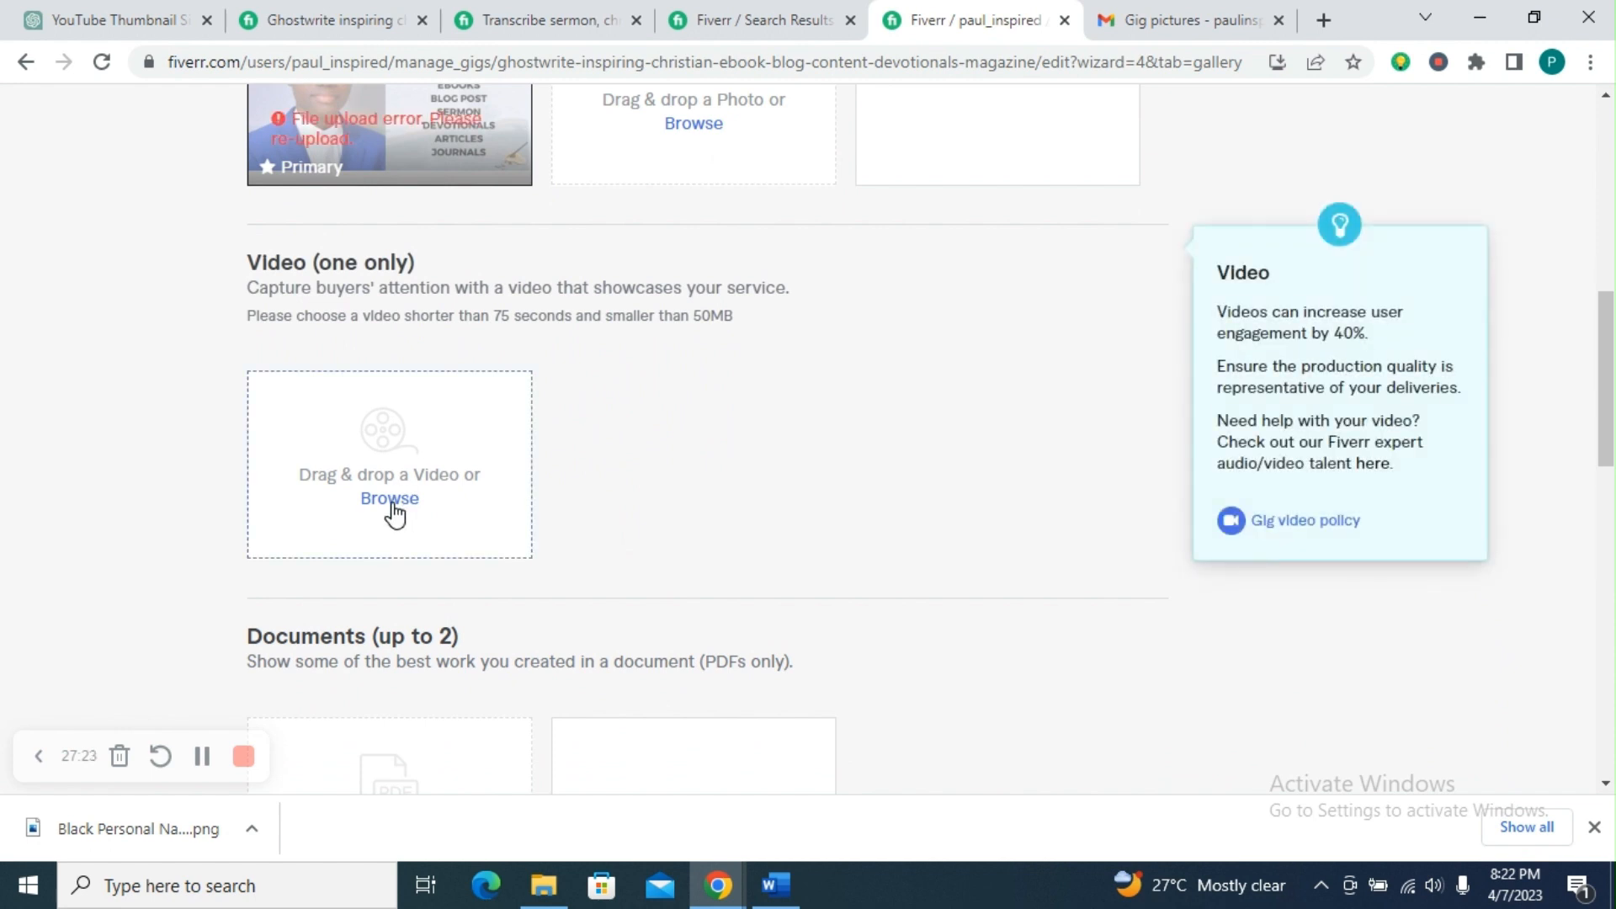
{"action": "scroll", "coordinate": [394, 509], "scroll_direction": "up", "scroll_amount": 2}
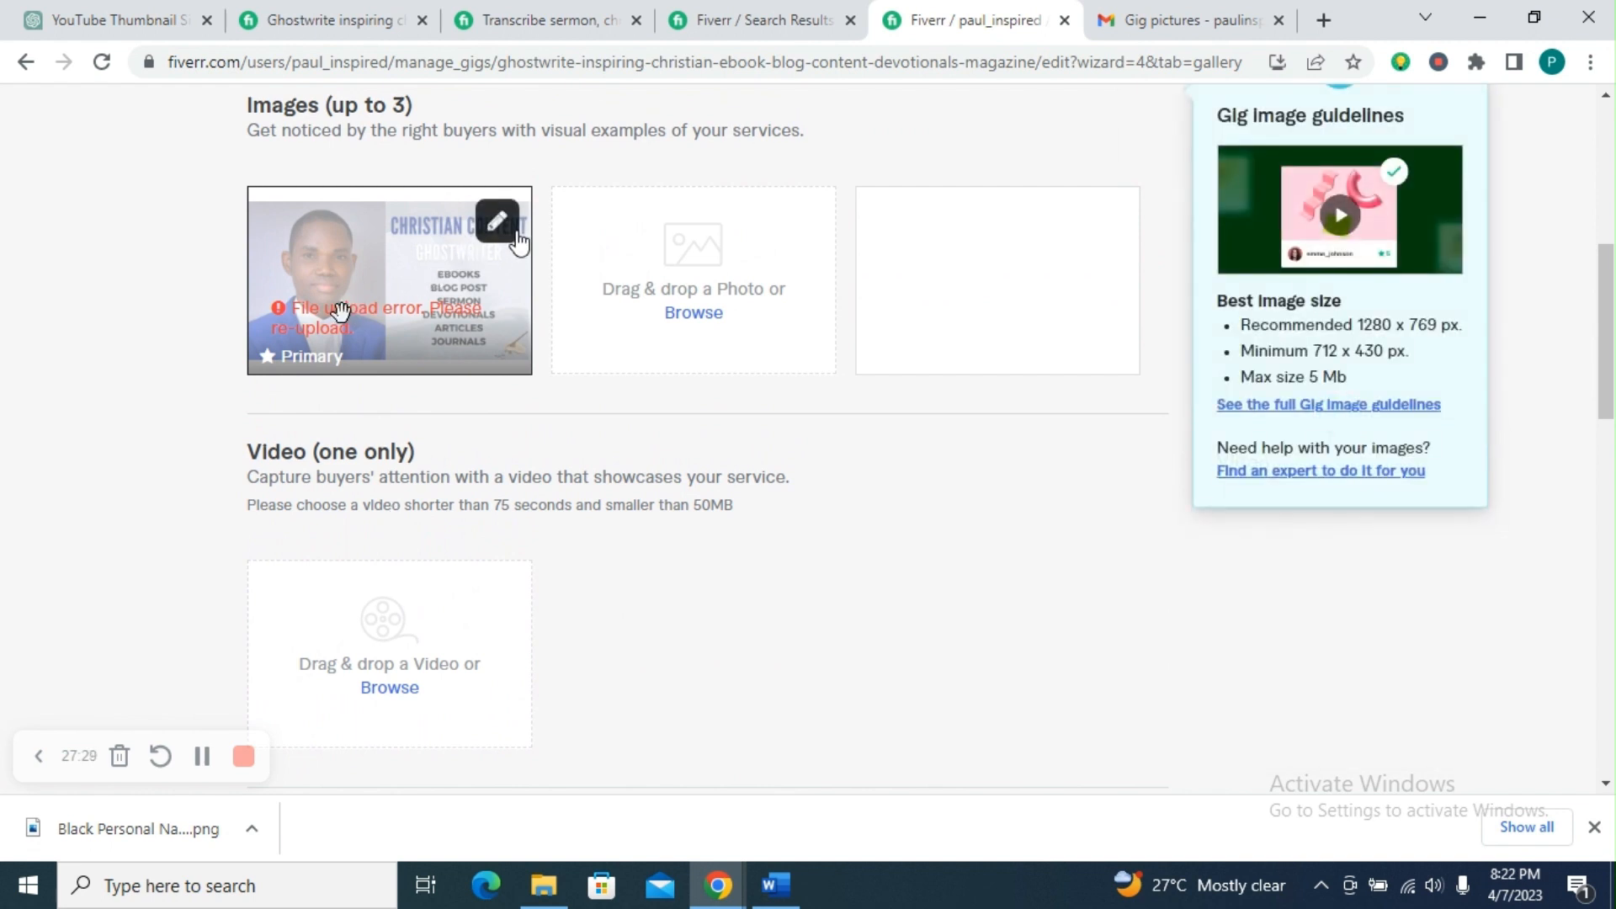
{"action": "left_click", "coordinate": [511, 234]}
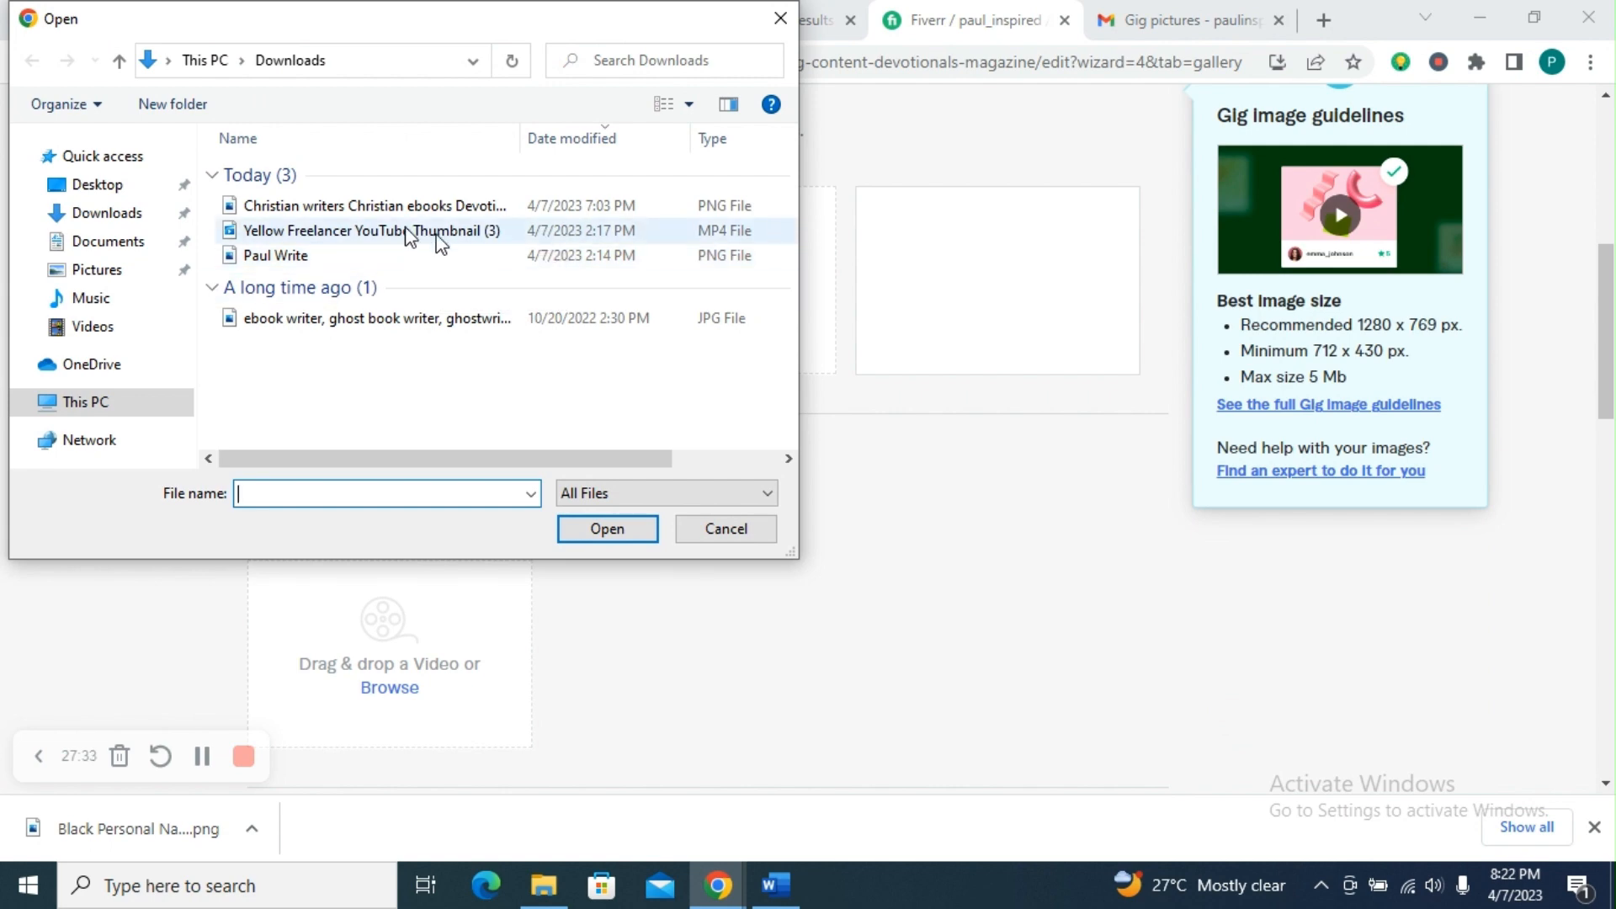
{"action": "left_click", "coordinate": [371, 259]}
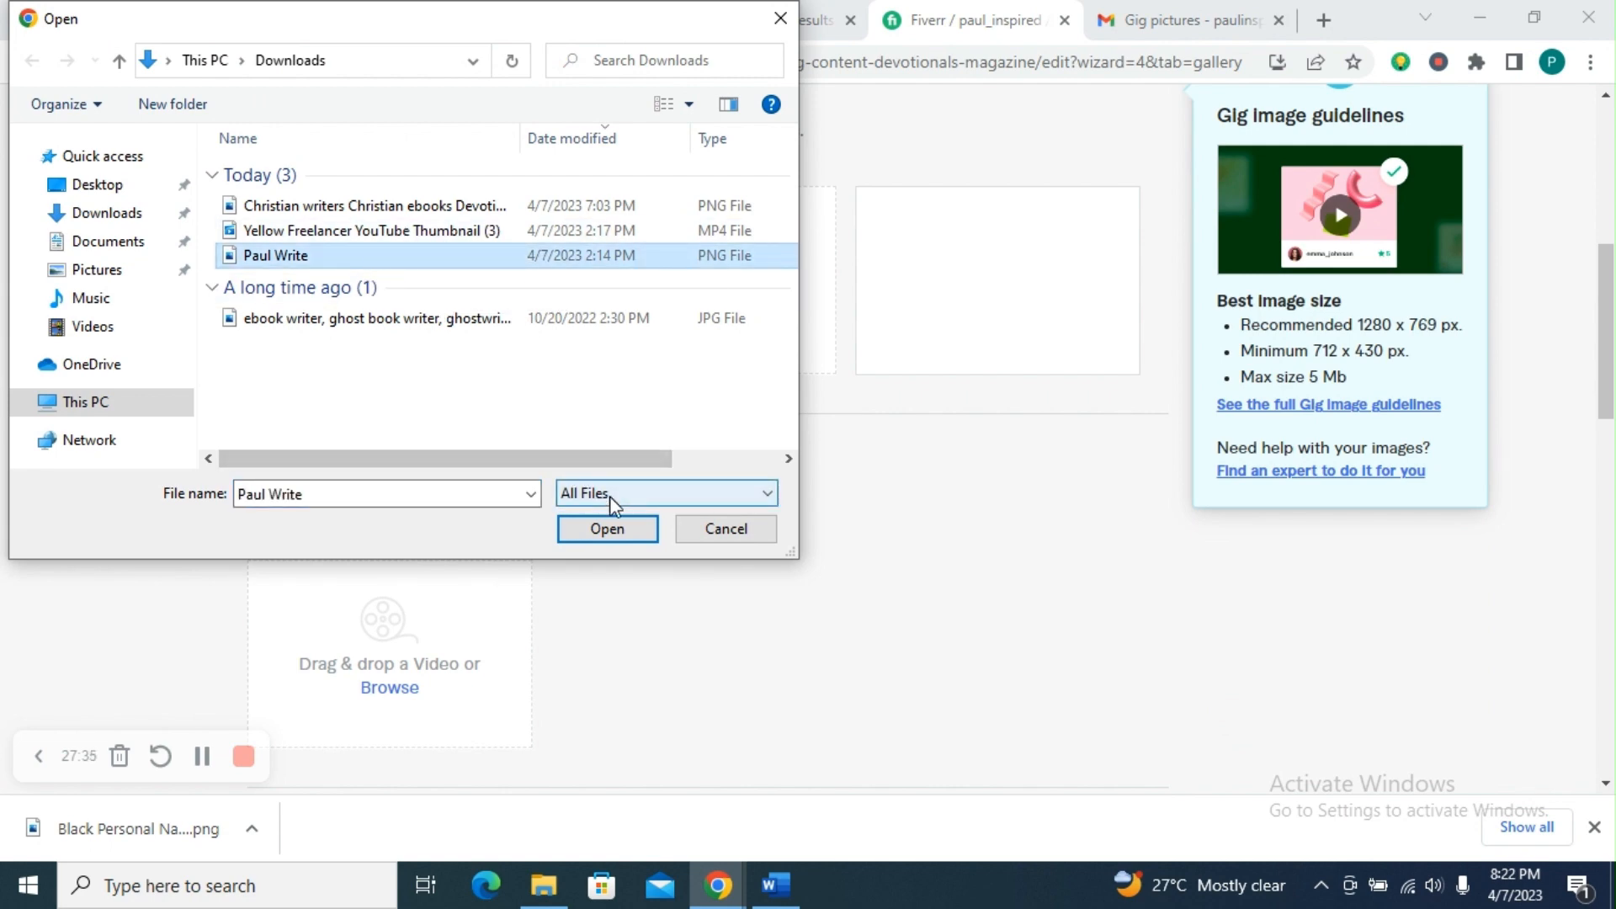
{"action": "left_click", "coordinate": [609, 528]}
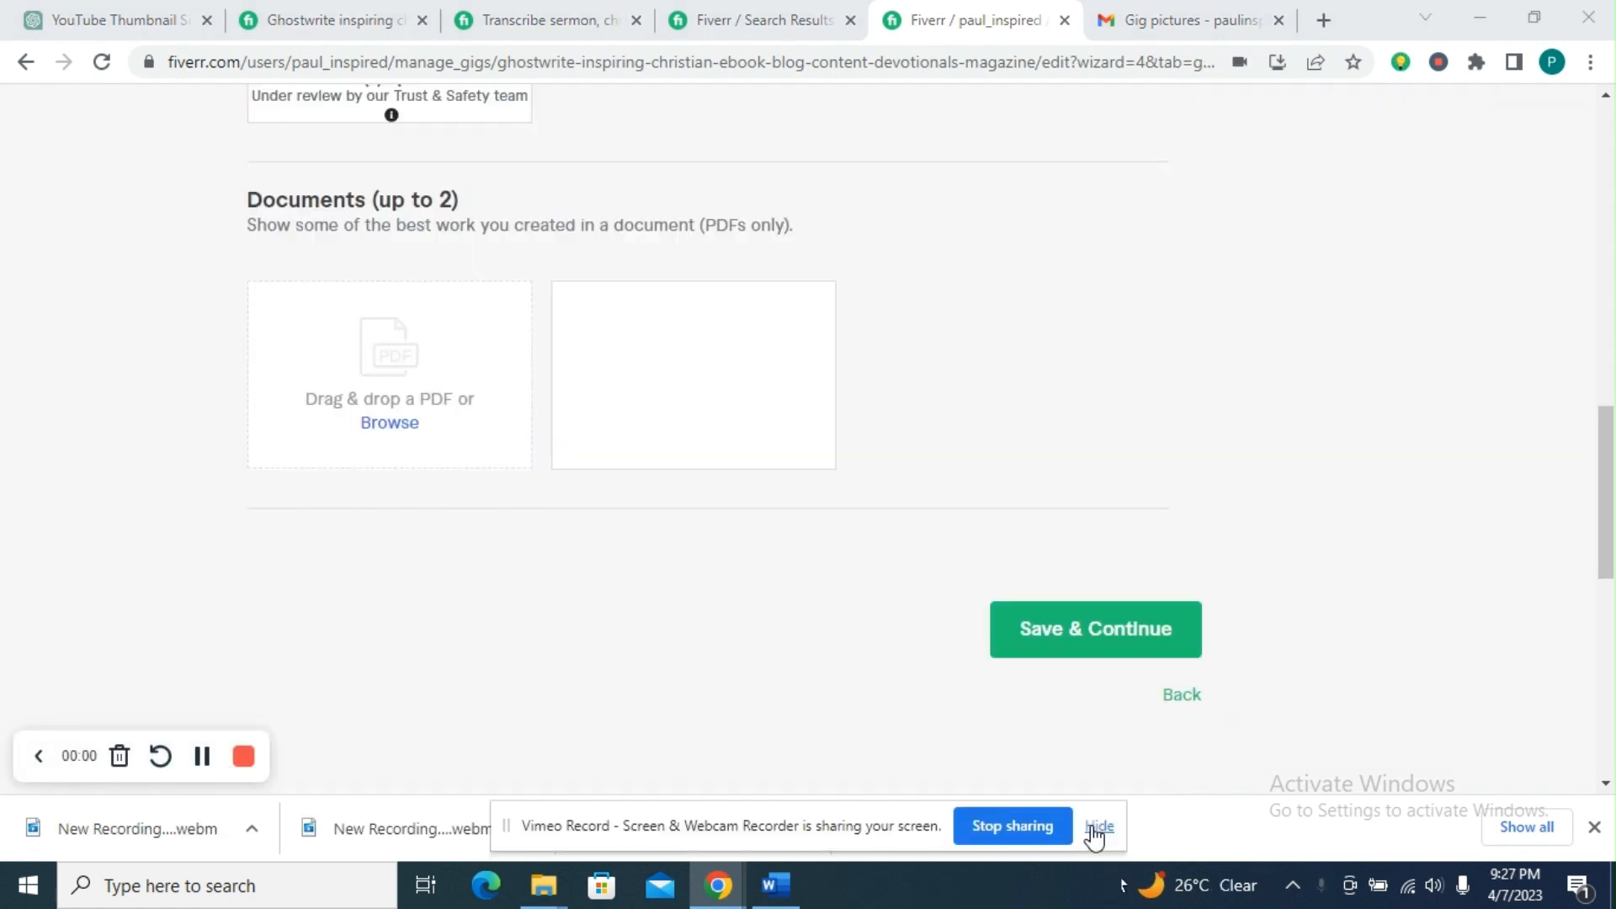
Step: Save the gallery and continue to the Publish step
{"action": "left_click", "coordinate": [1097, 827]}
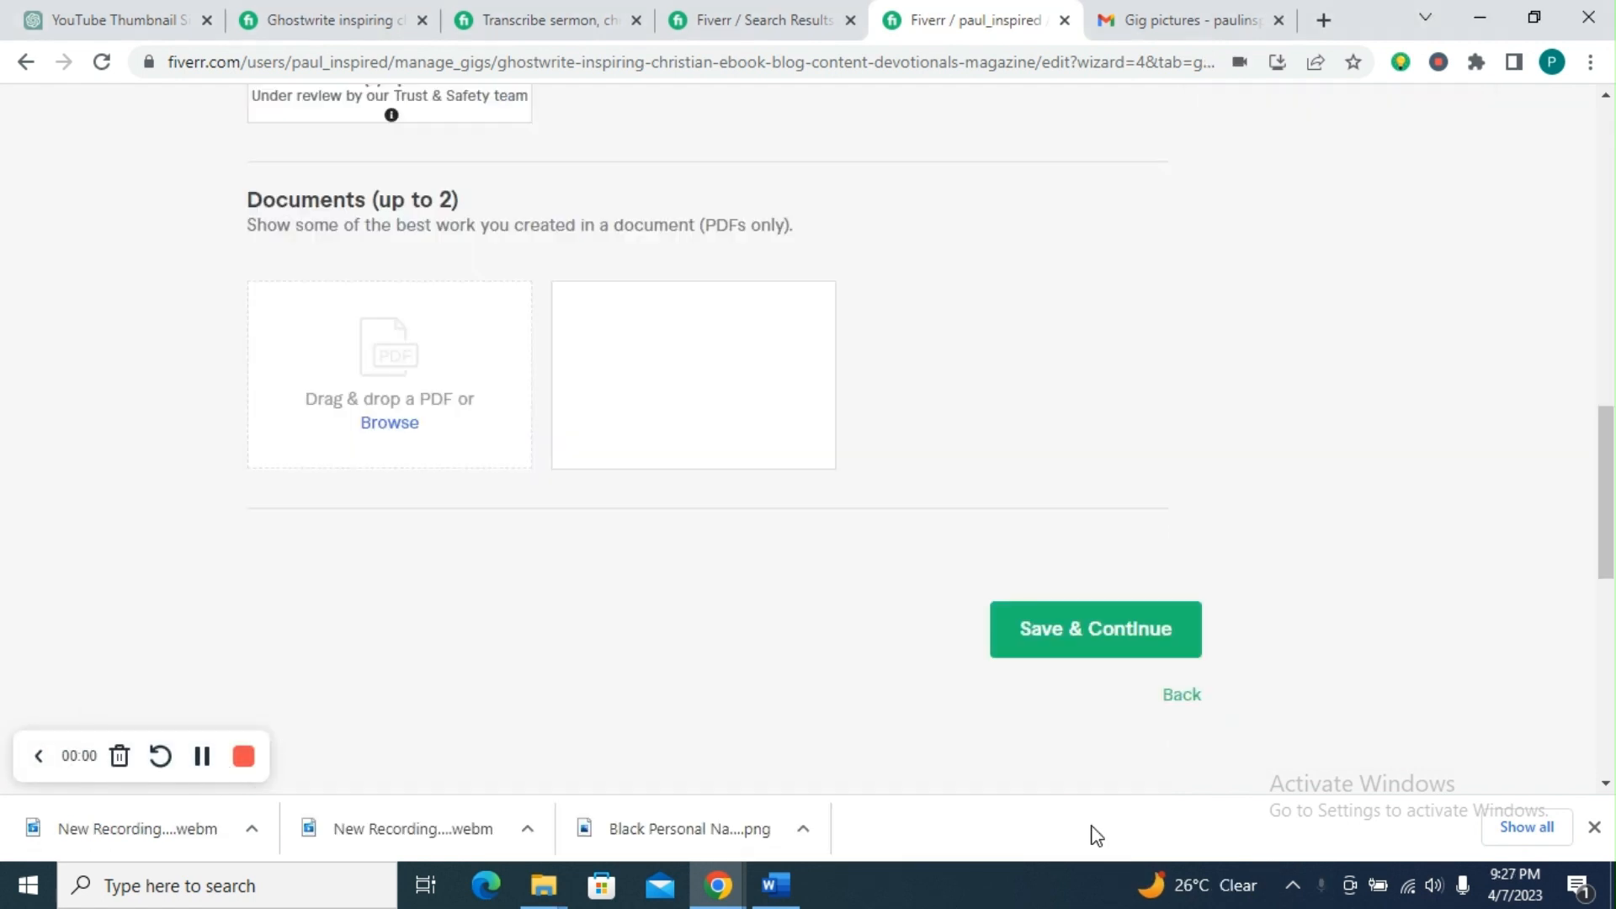
{"action": "left_click", "coordinate": [1045, 627]}
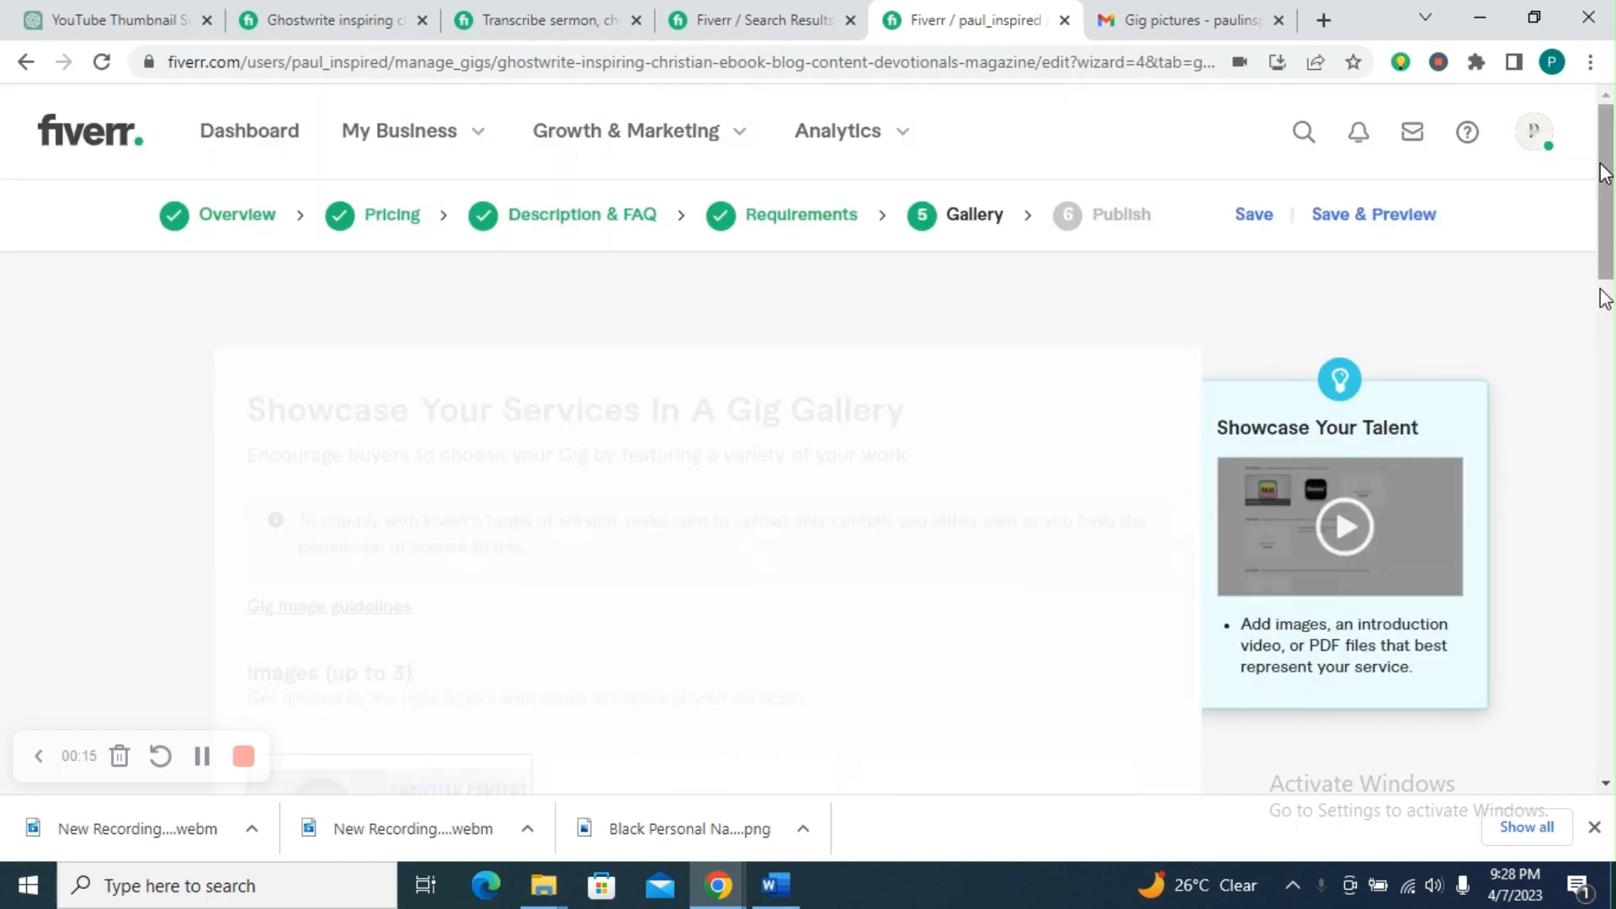
{"action": "left_click", "coordinate": [1603, 788]}
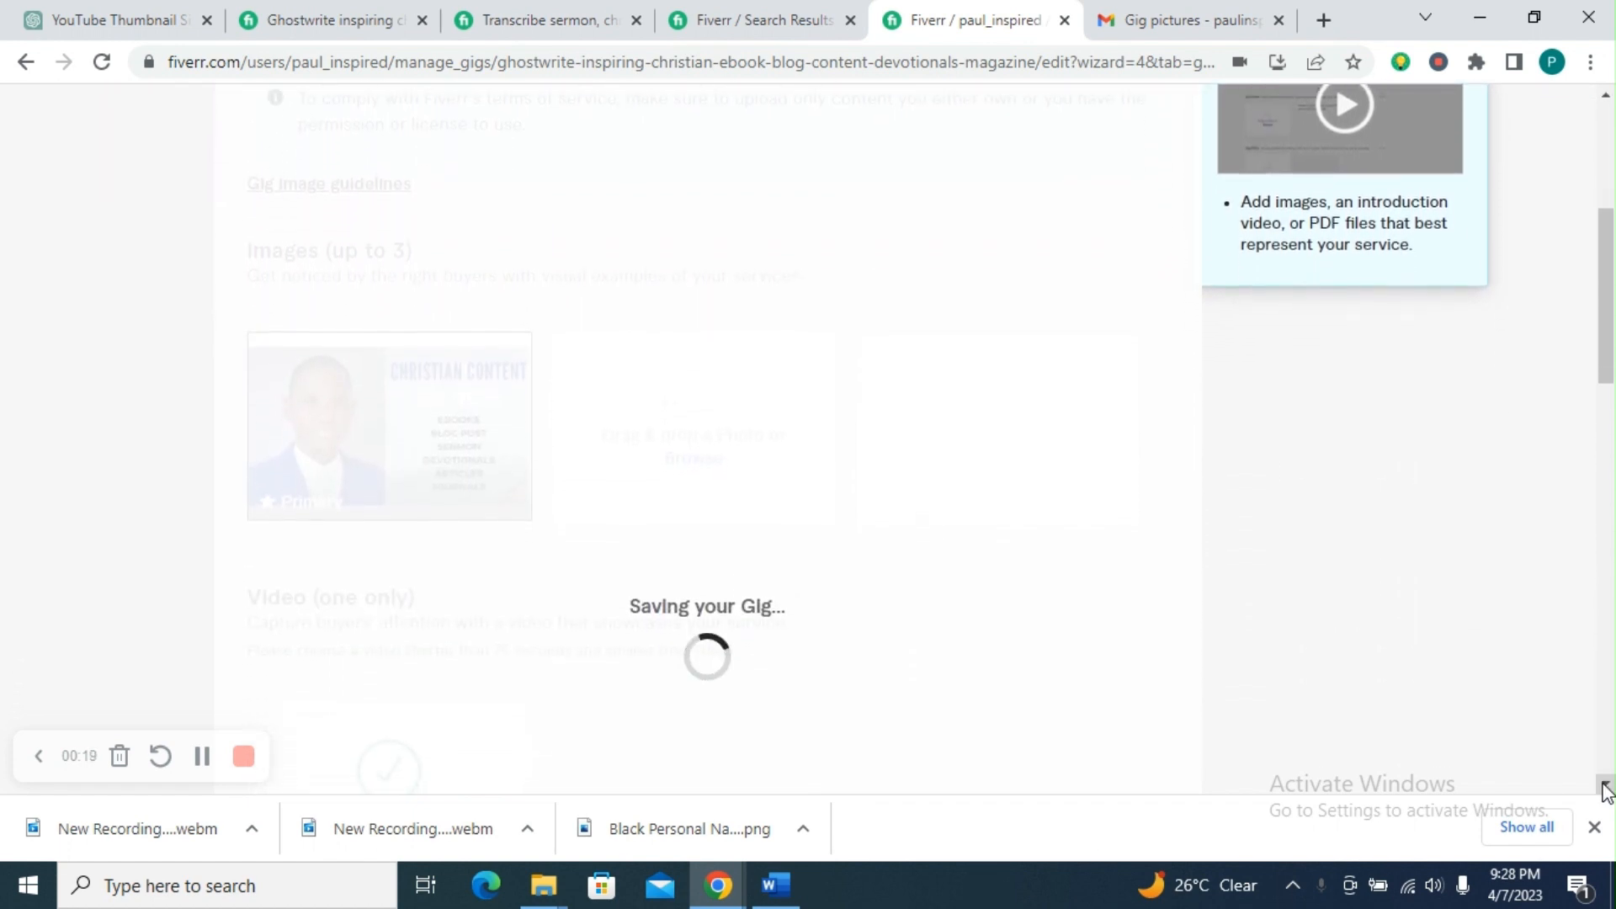
{"action": "left_click", "coordinate": [1604, 787]}
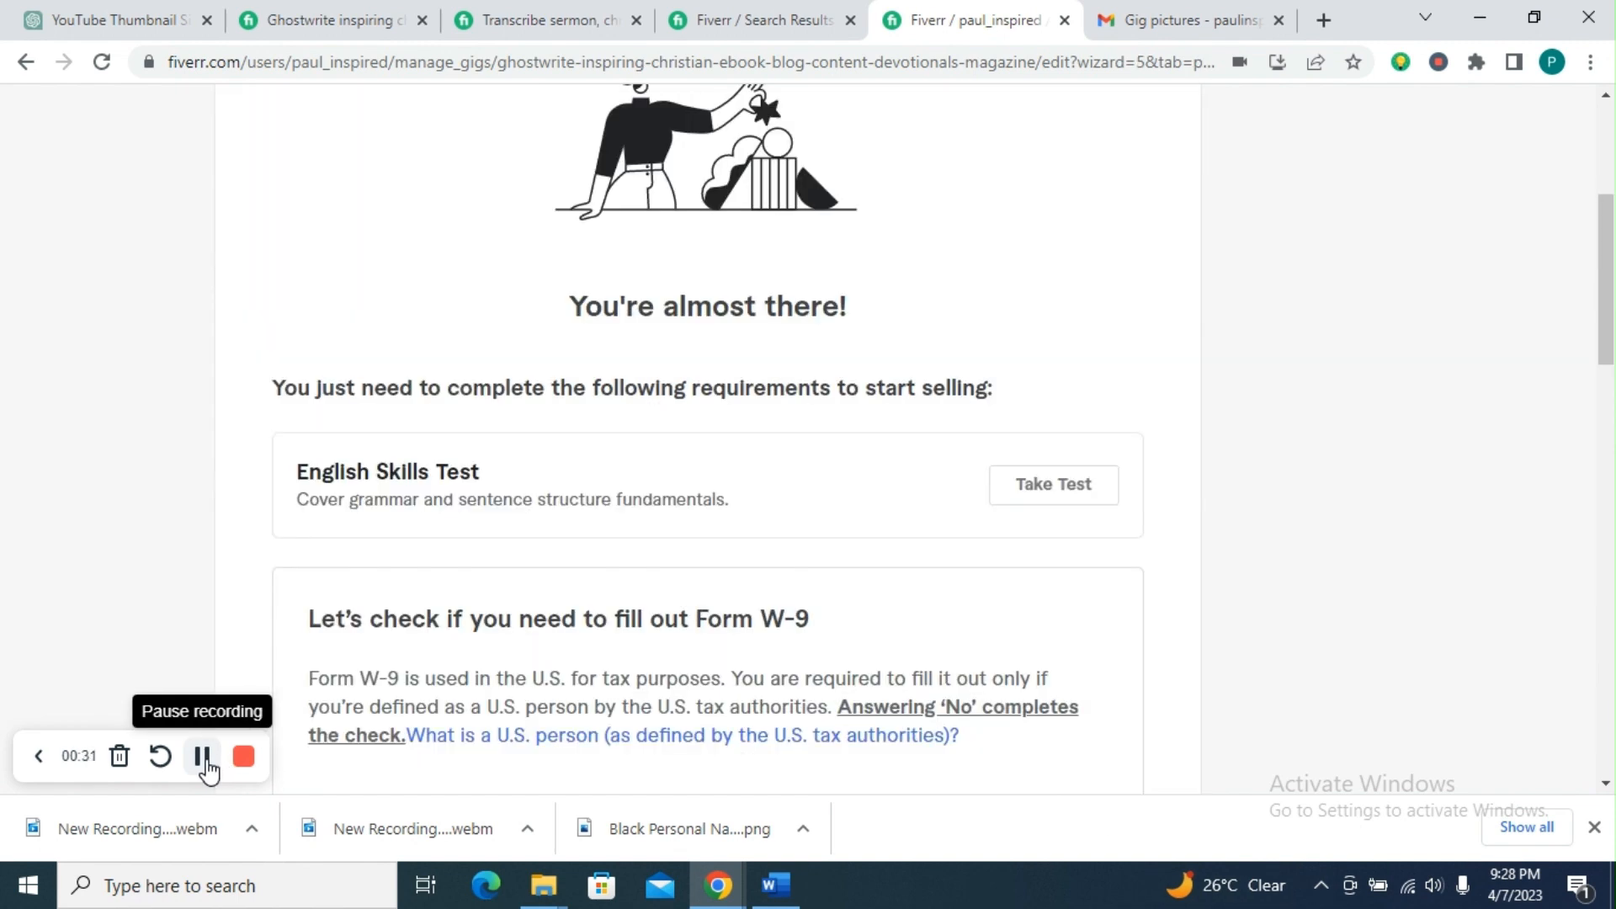
Step: Answer No to 'Are you a U.S. person?' on the W-9 check, save, and close the confirmation
{"action": "scroll", "coordinate": [207, 771], "scroll_direction": "down", "scroll_amount": 5}
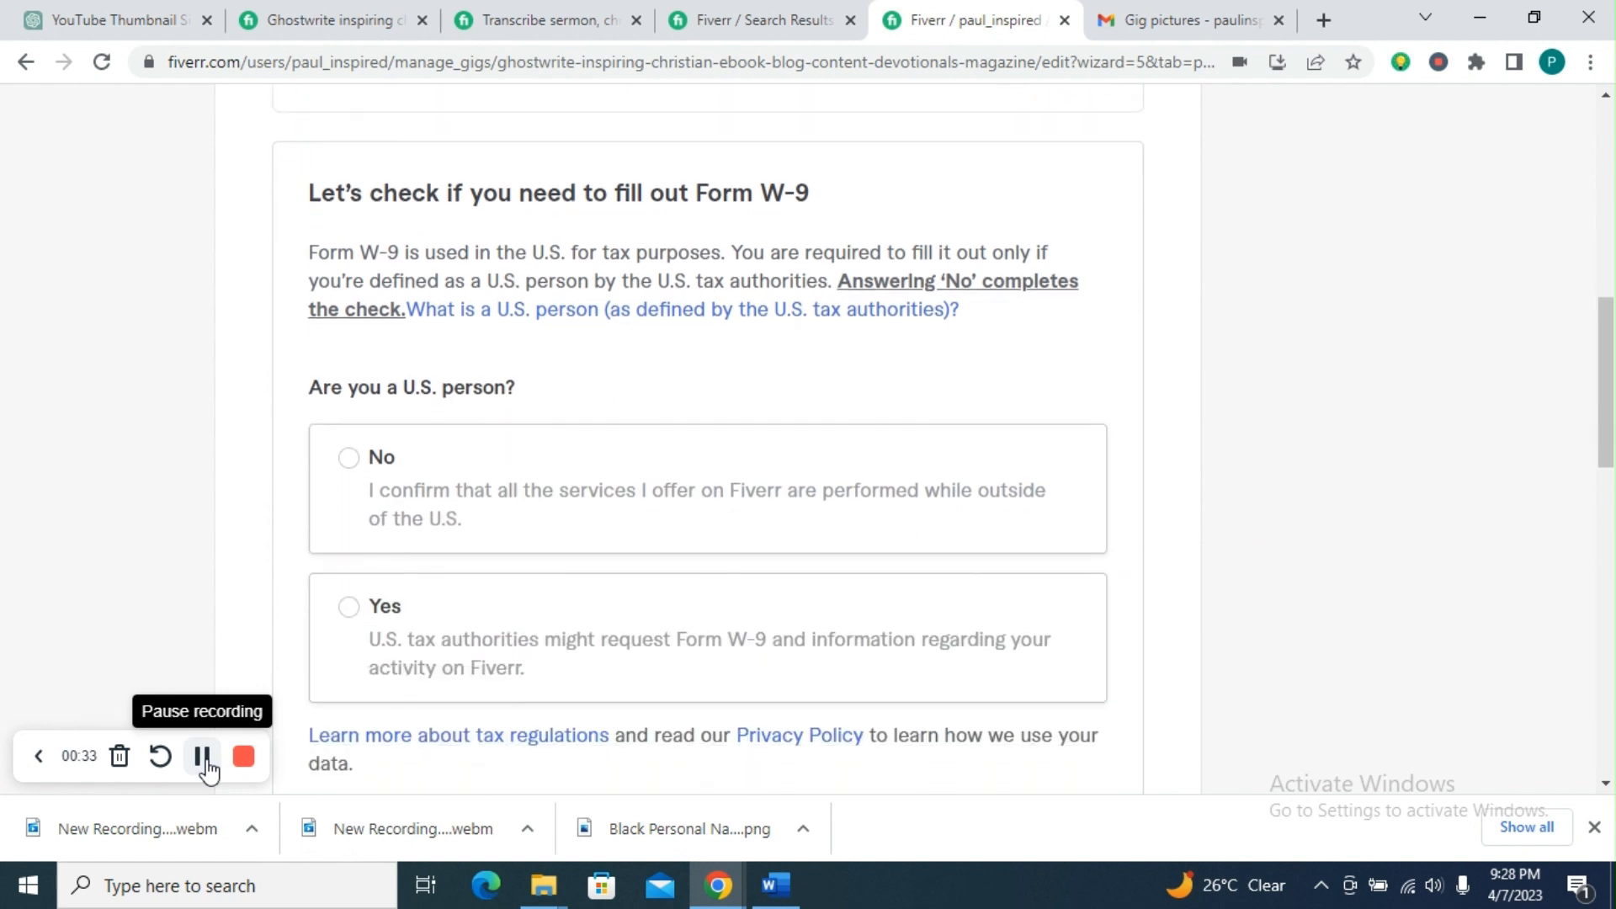
{"action": "scroll", "coordinate": [208, 770], "scroll_direction": "down", "scroll_amount": 1}
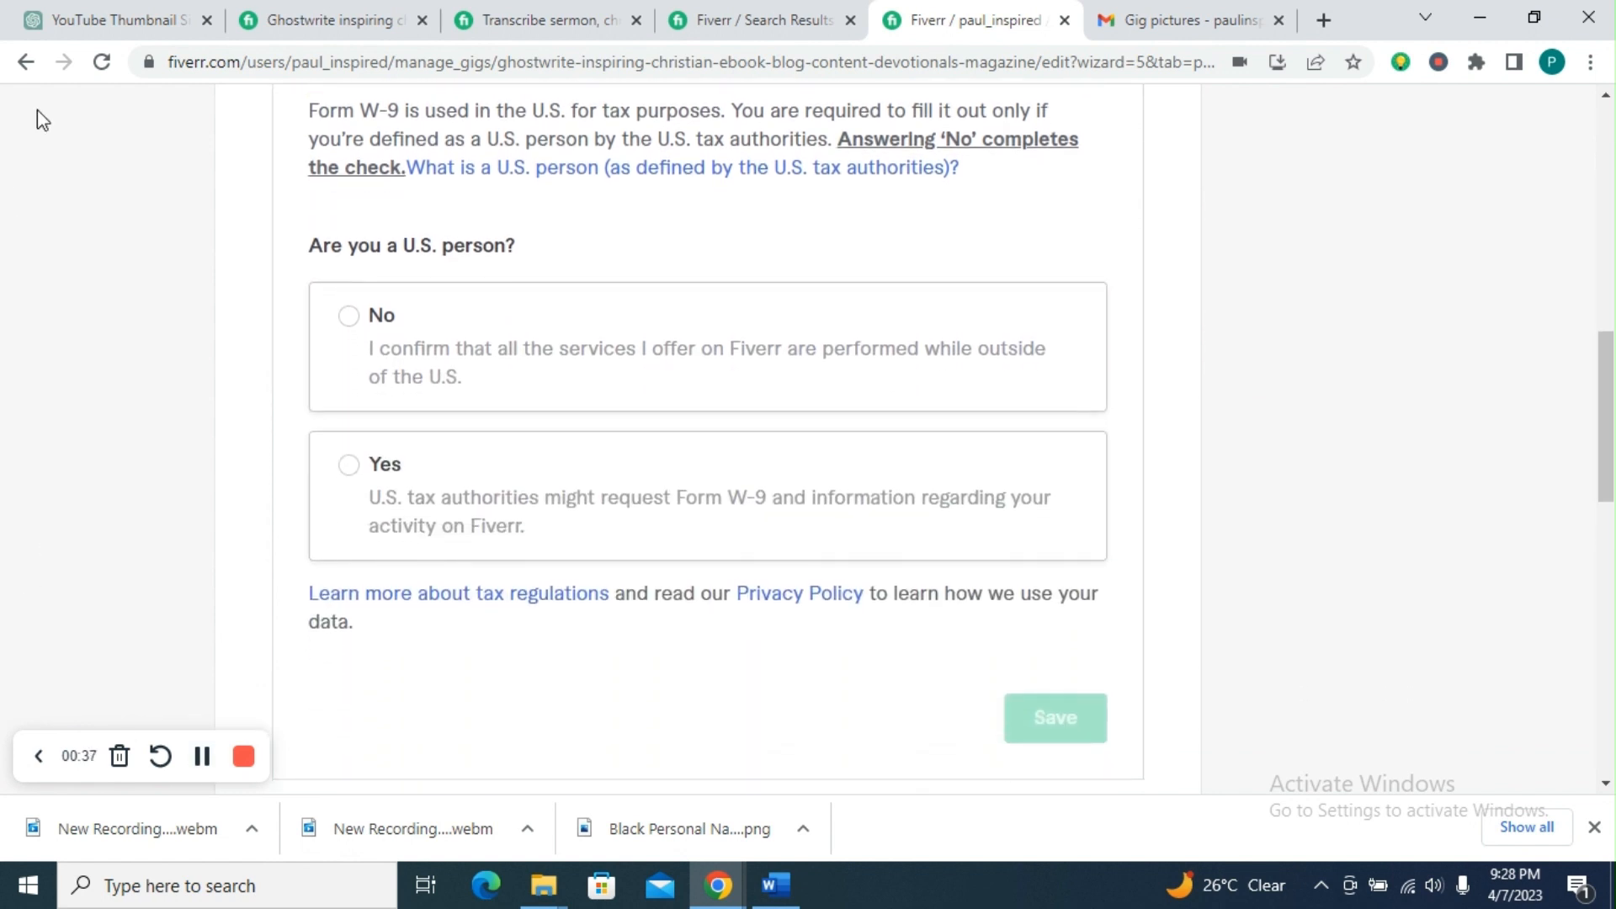
{"action": "left_click", "coordinate": [348, 317]}
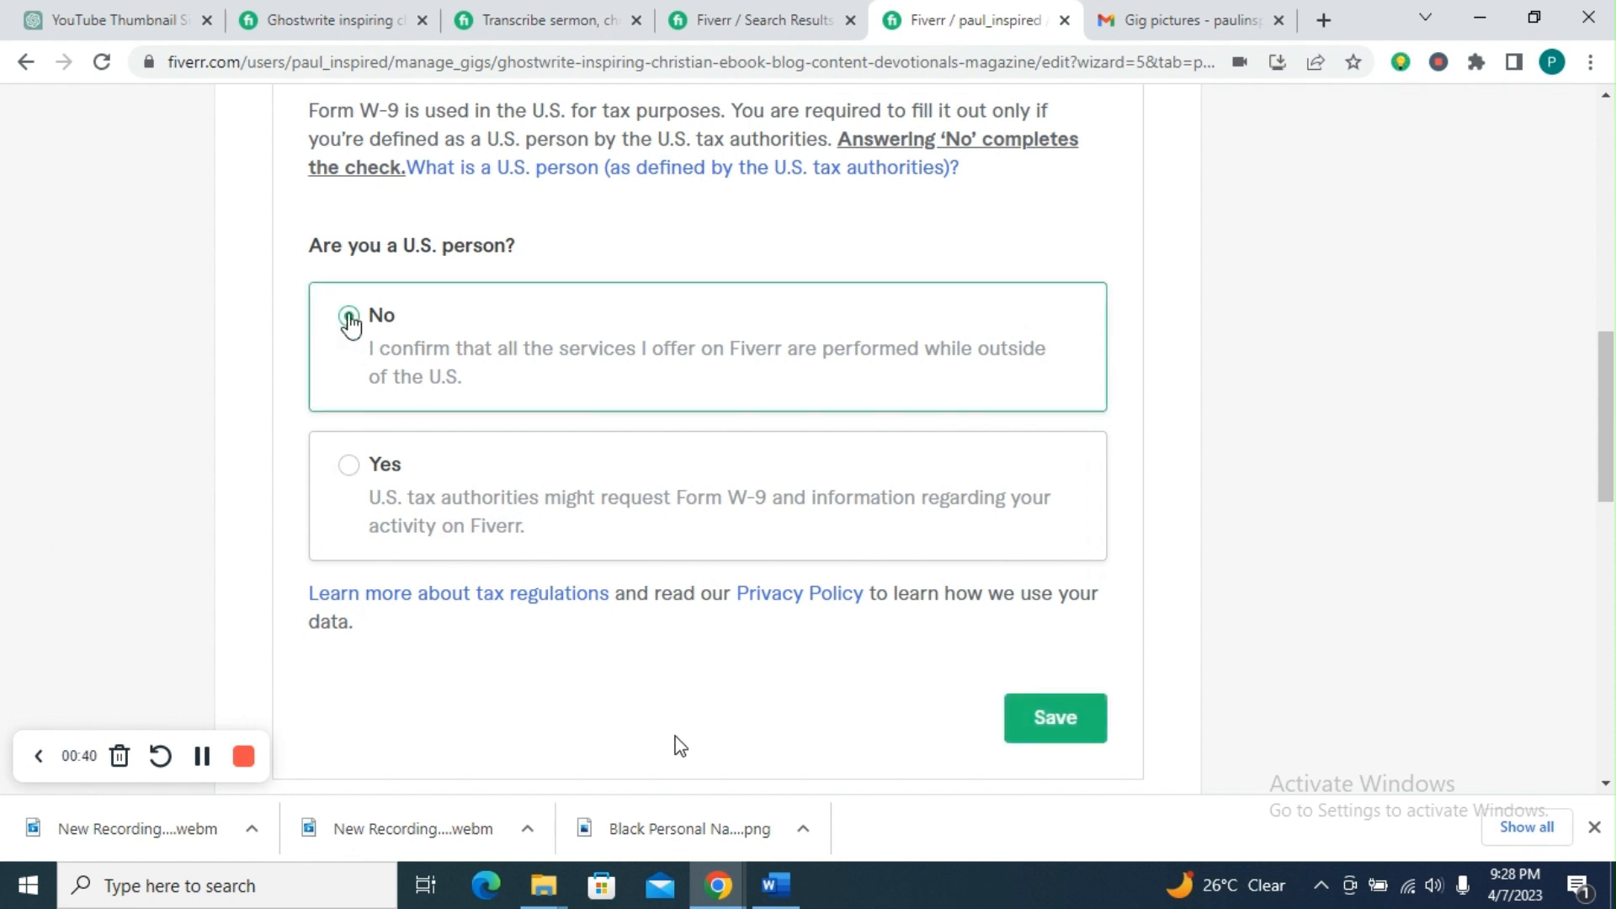
{"action": "left_click", "coordinate": [1062, 740]}
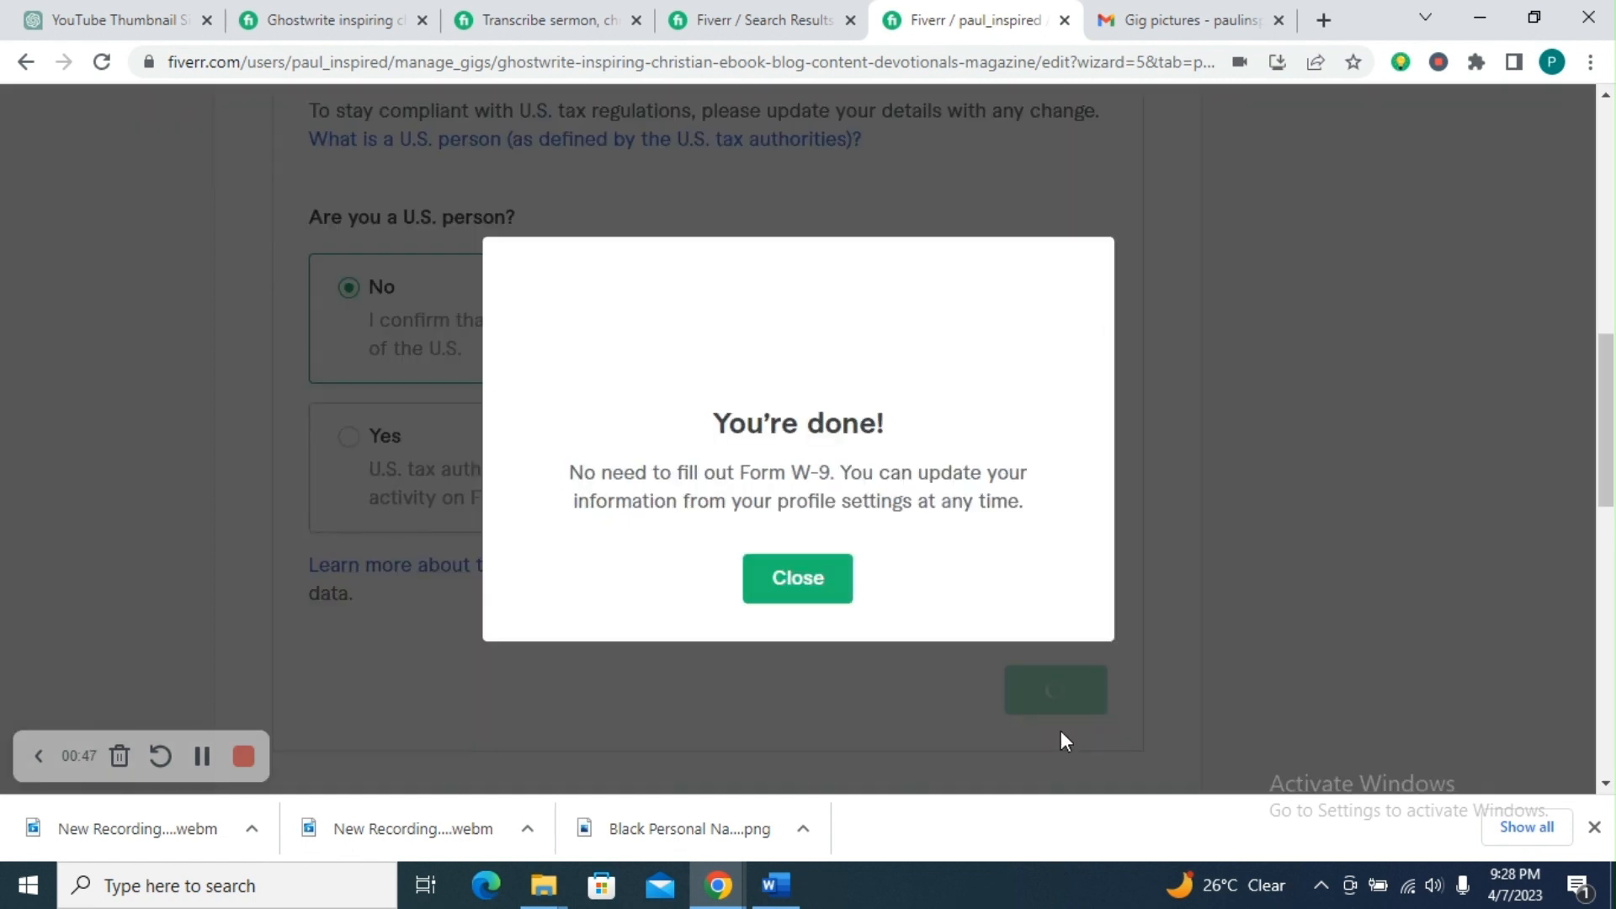
{"action": "left_click", "coordinate": [830, 589]}
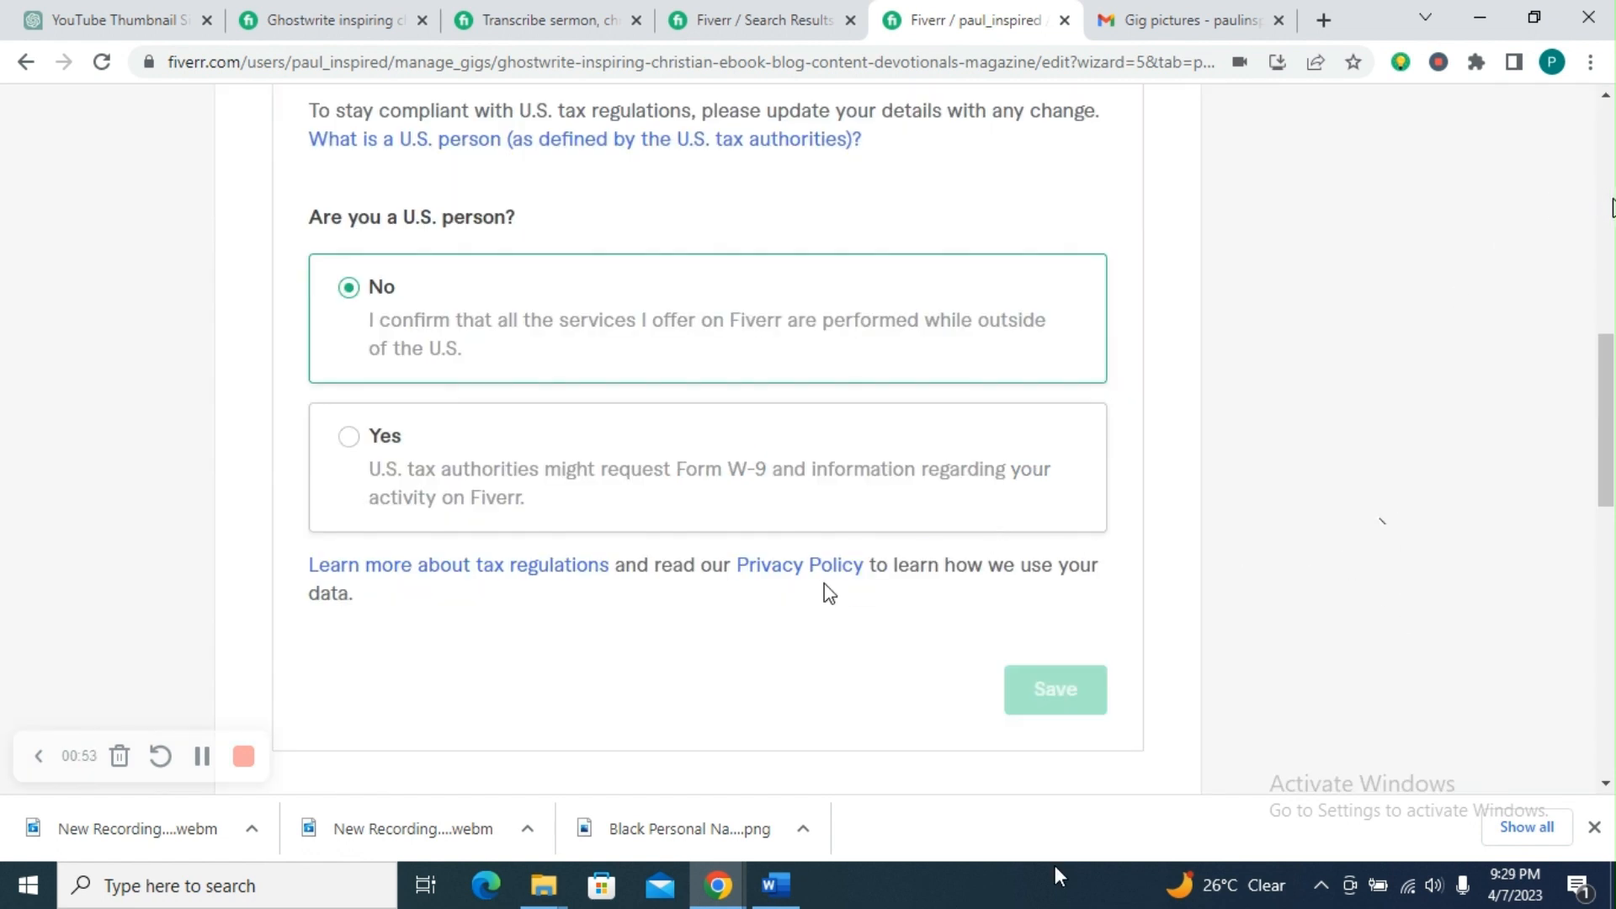
{"action": "left_click", "coordinate": [1605, 202]}
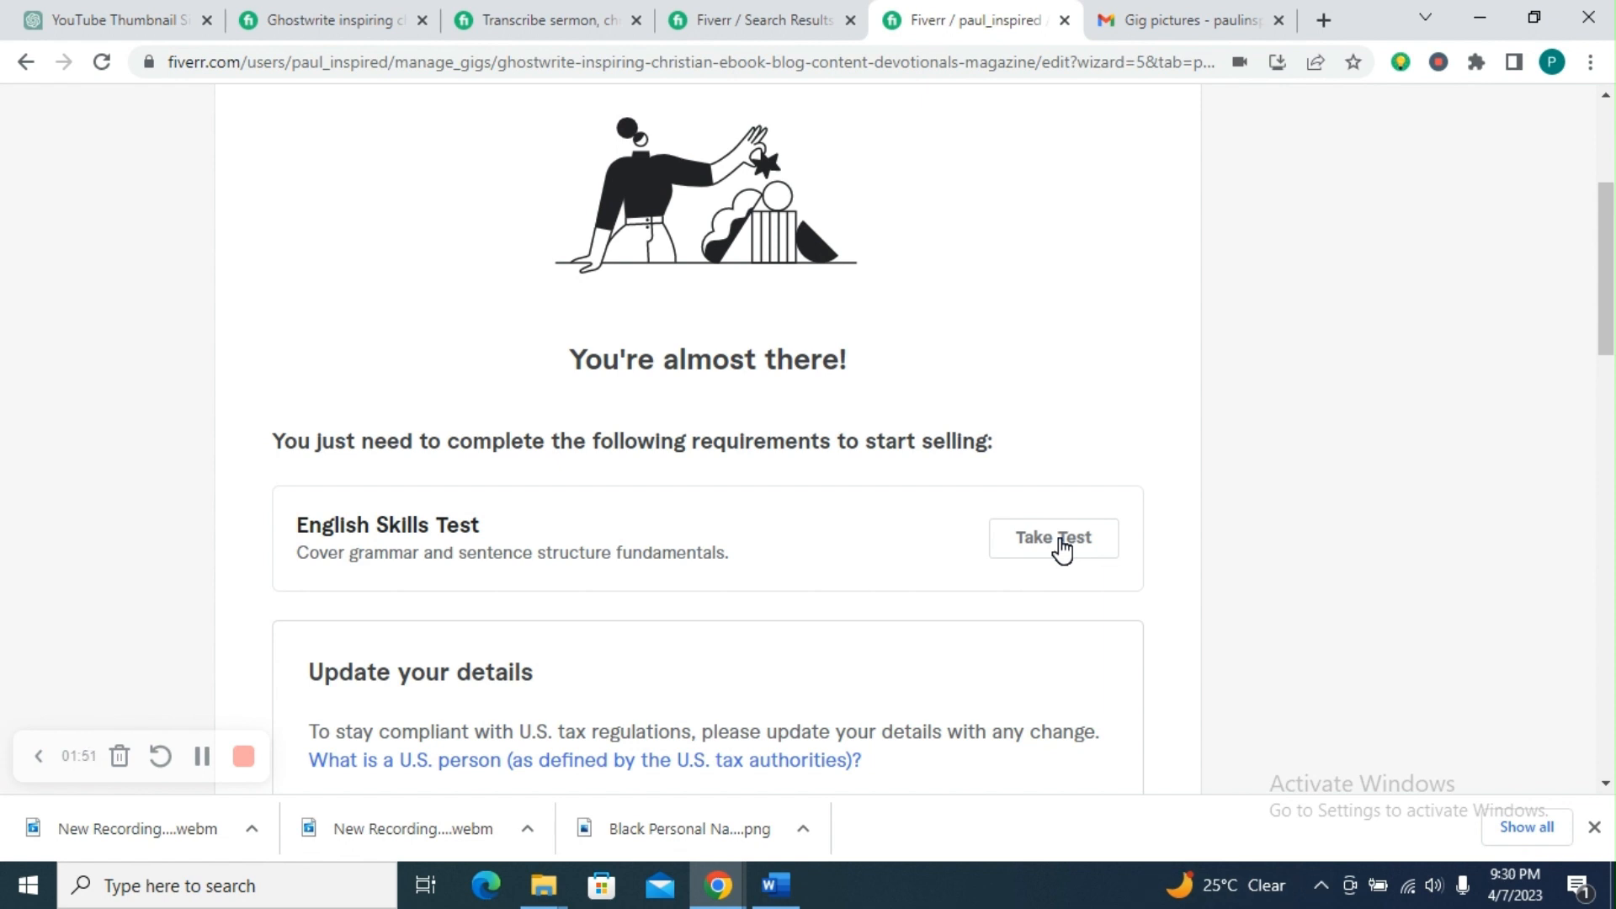
Step: Open the U.S English Basic Skills Test, read through its syllabus, and start the test
{"action": "left_click", "coordinate": [1062, 549]}
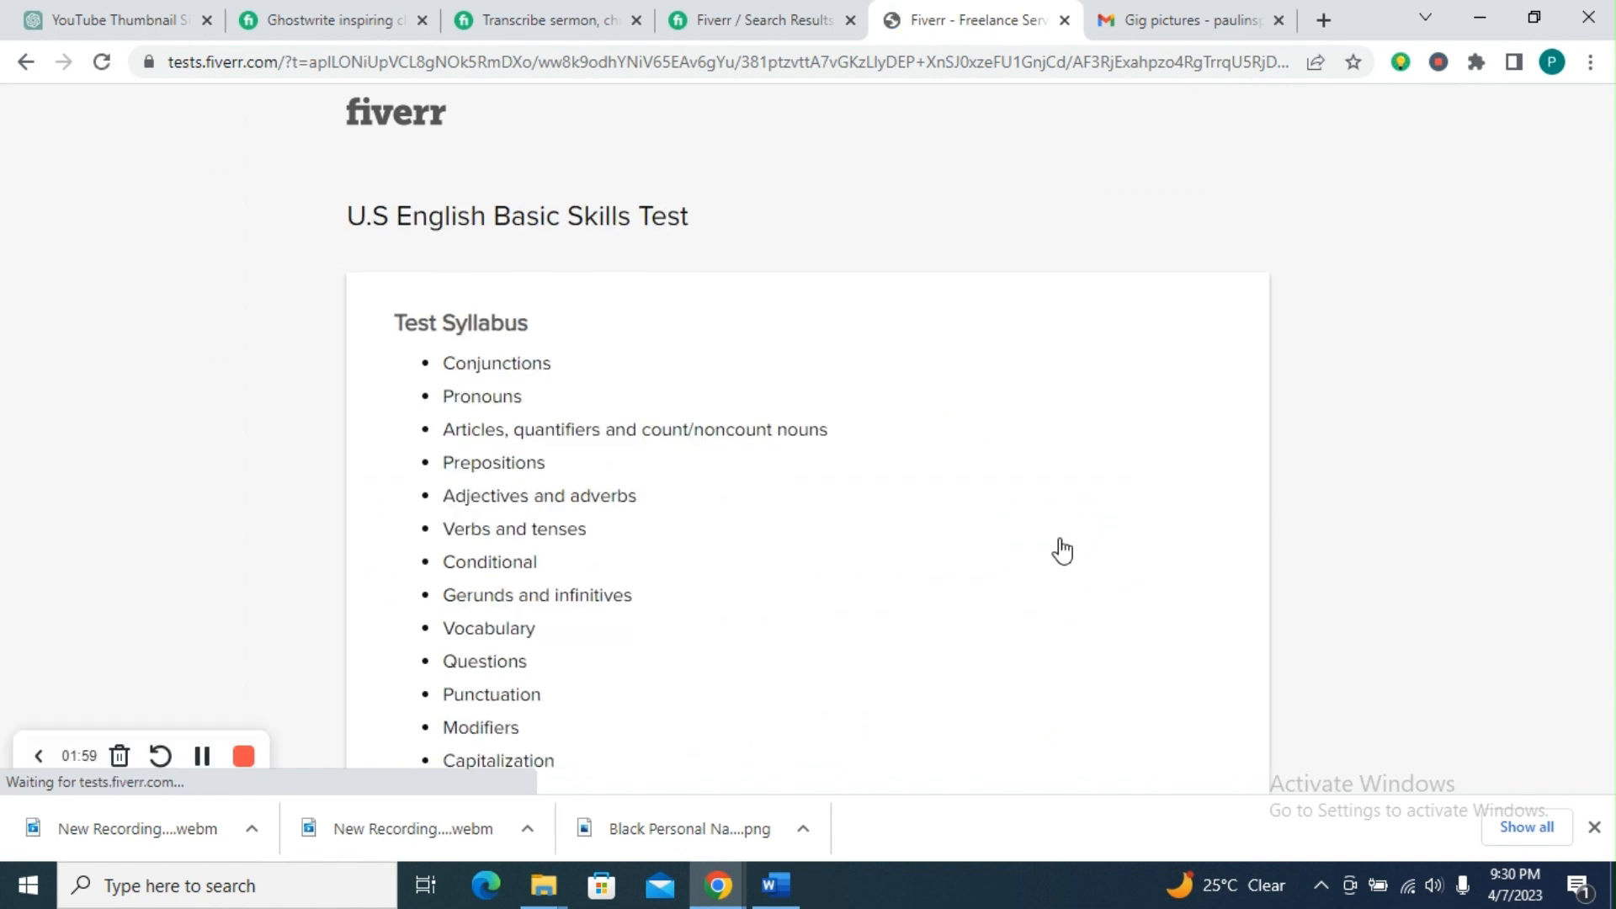
{"action": "scroll", "coordinate": [1062, 551], "scroll_direction": "down", "scroll_amount": 1}
{"action": "scroll", "coordinate": [1062, 551], "scroll_direction": "down", "scroll_amount": 3}
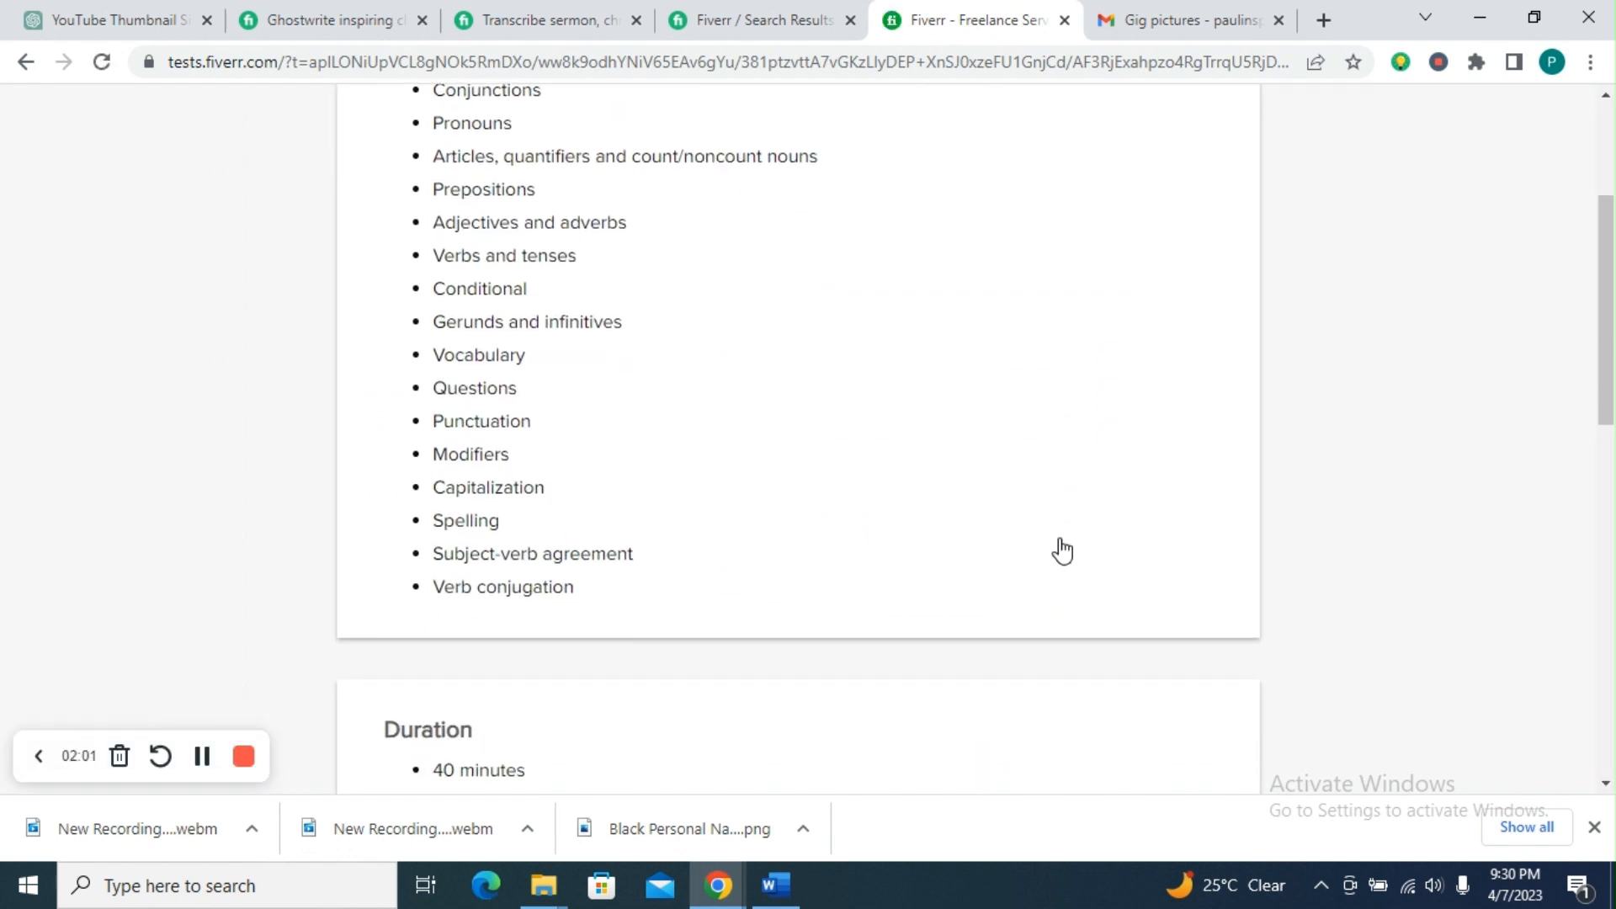
{"action": "scroll", "coordinate": [1062, 551], "scroll_direction": "down", "scroll_amount": 5}
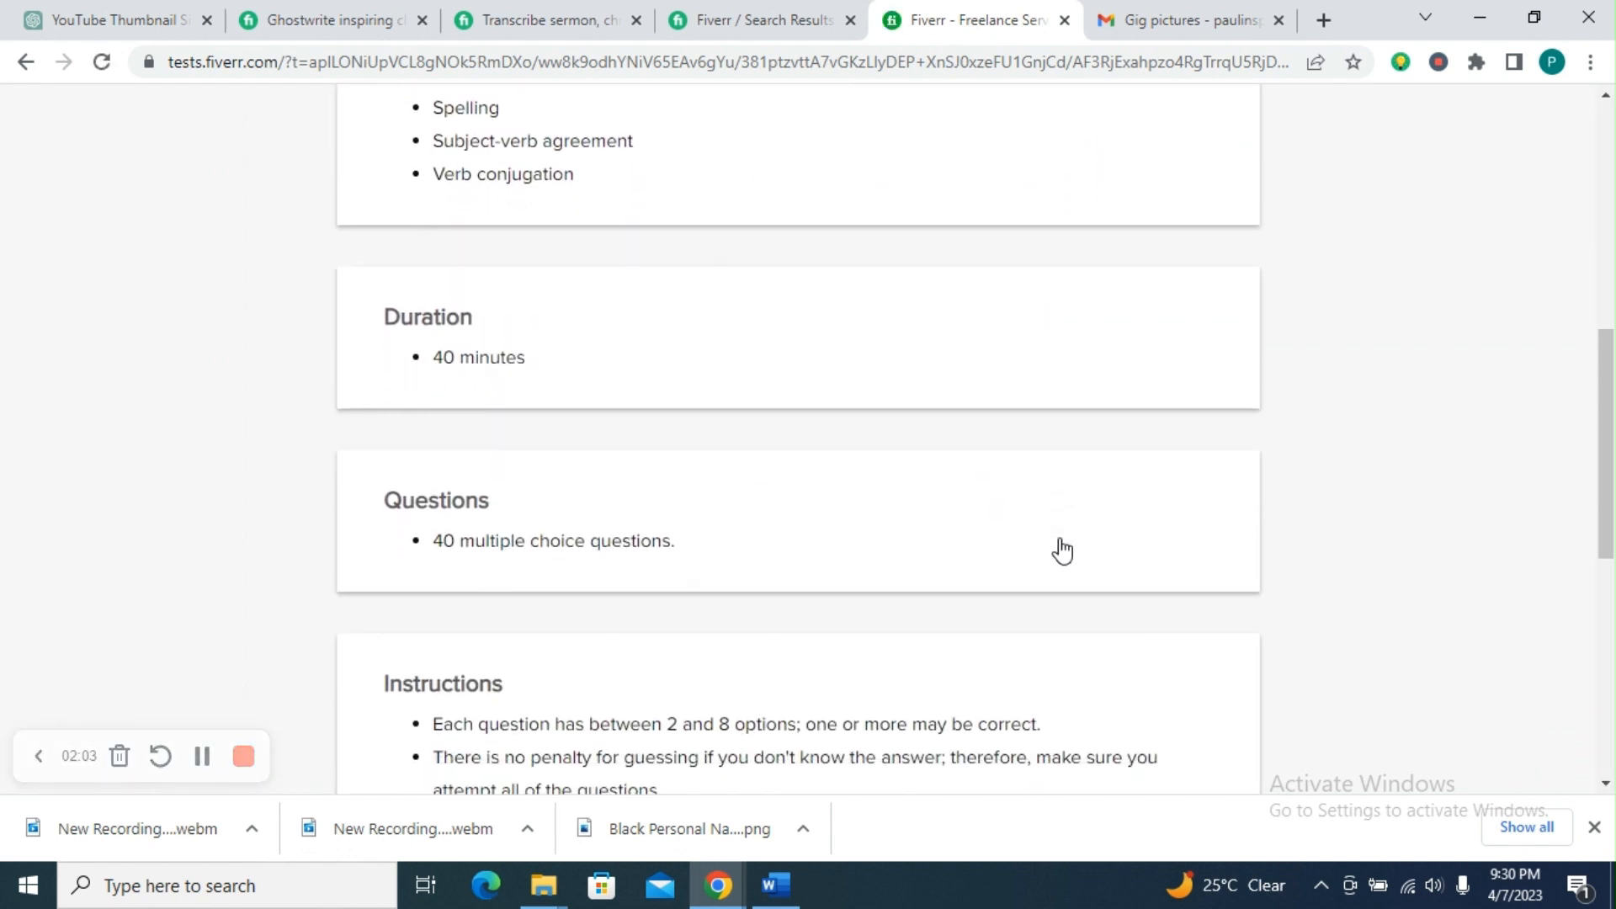
{"action": "scroll", "coordinate": [1062, 552], "scroll_direction": "down", "scroll_amount": 6}
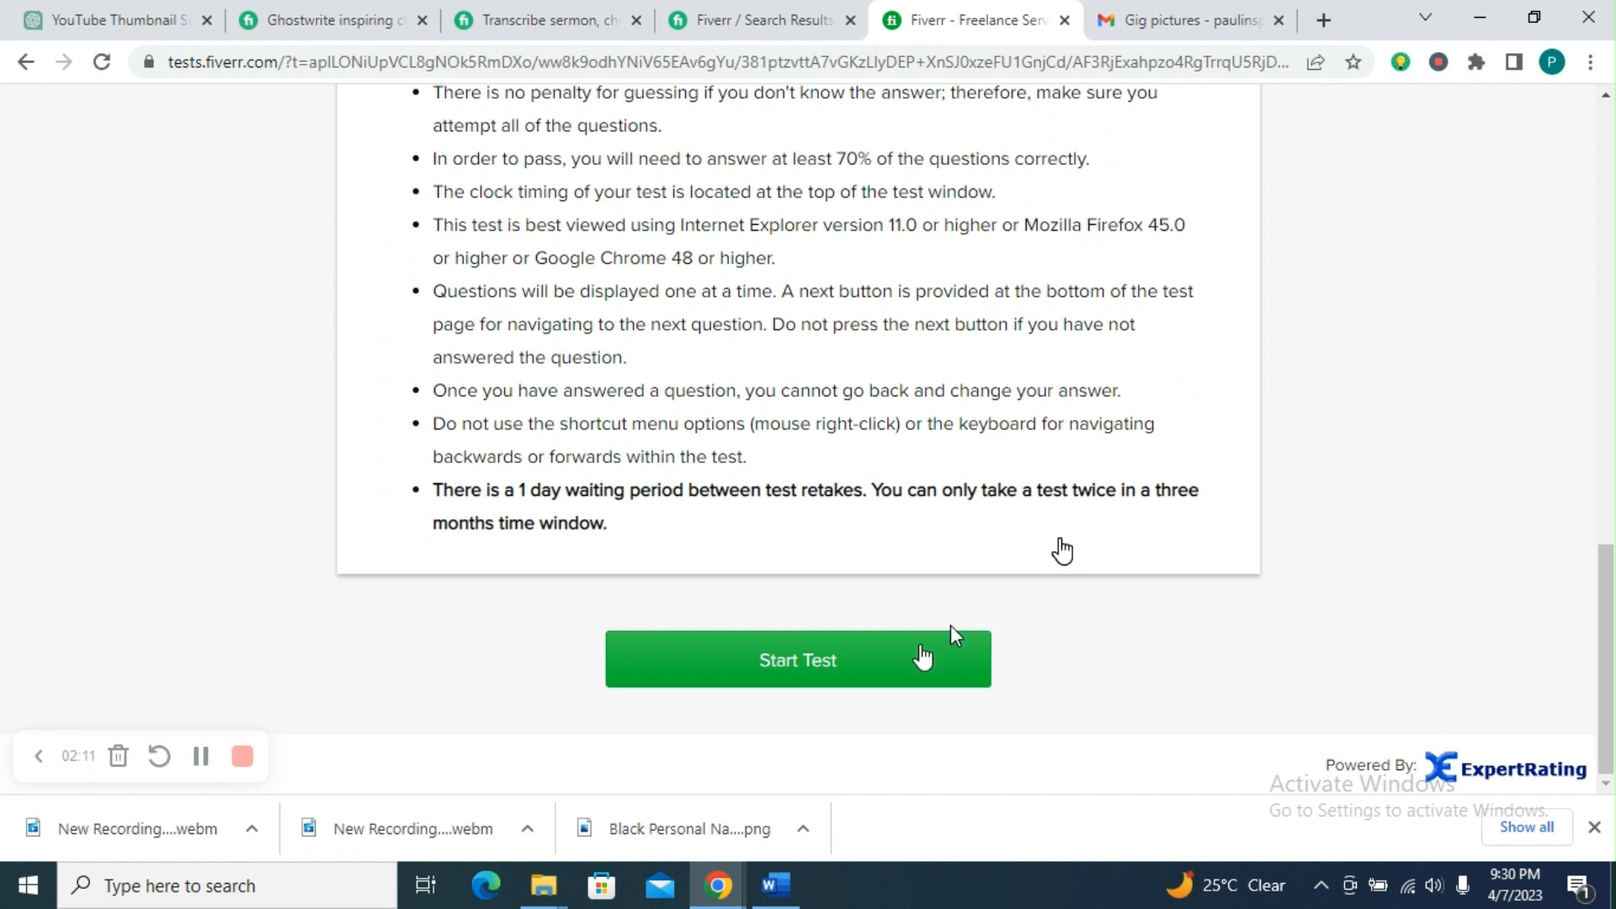
{"action": "left_click", "coordinate": [923, 656]}
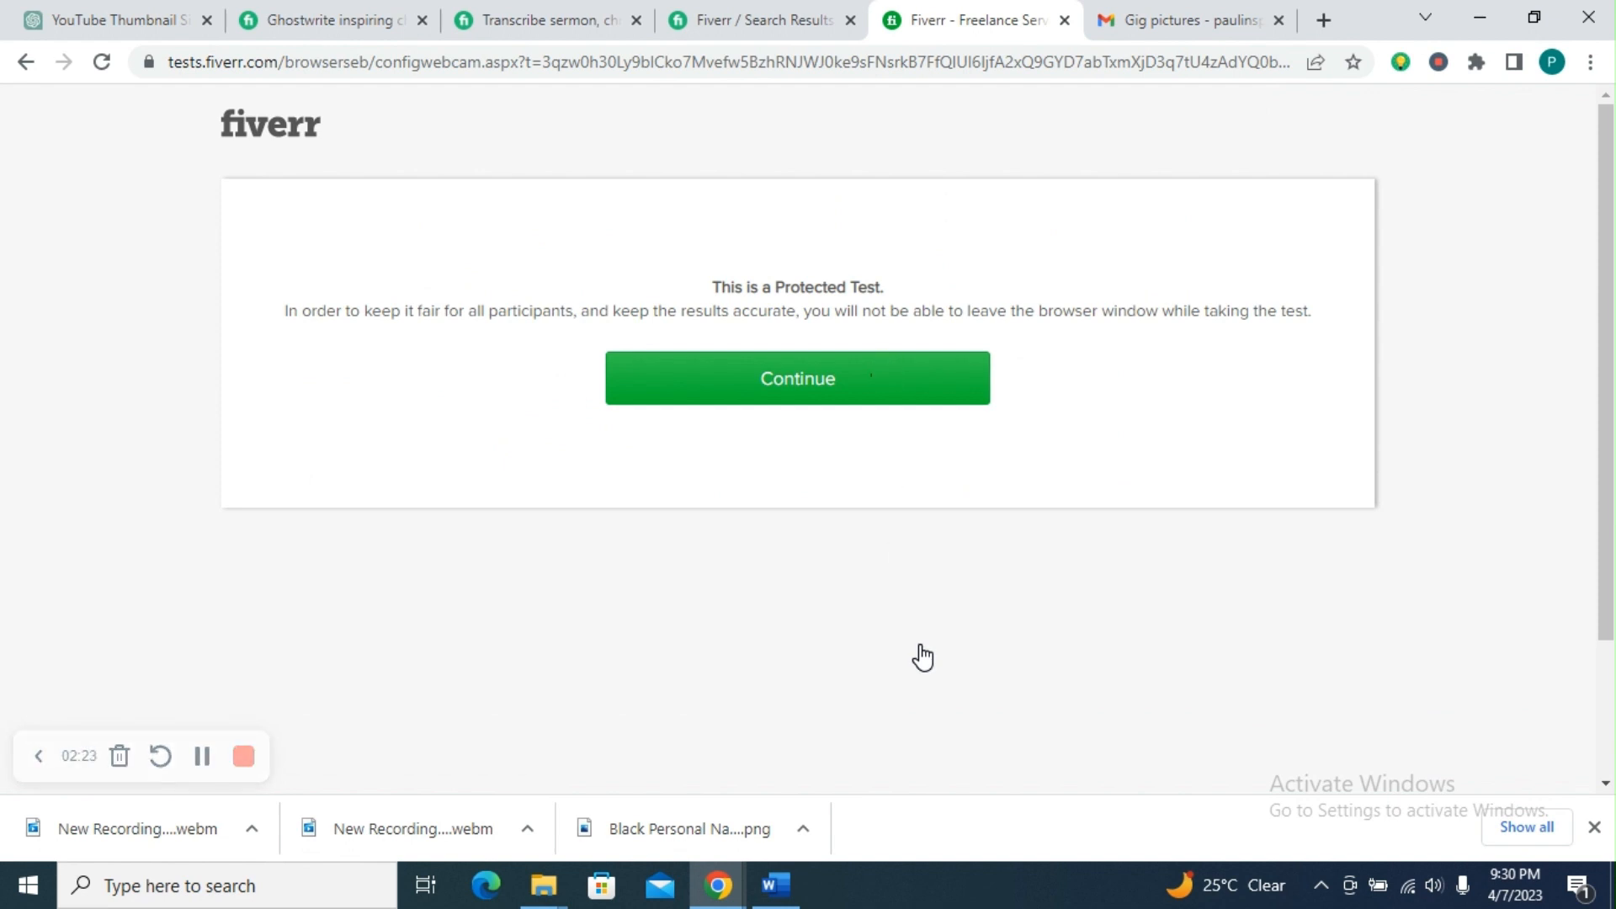
Step: Get past the protected-test notice and work through the 40 test questions
{"action": "left_click", "coordinate": [883, 357]}
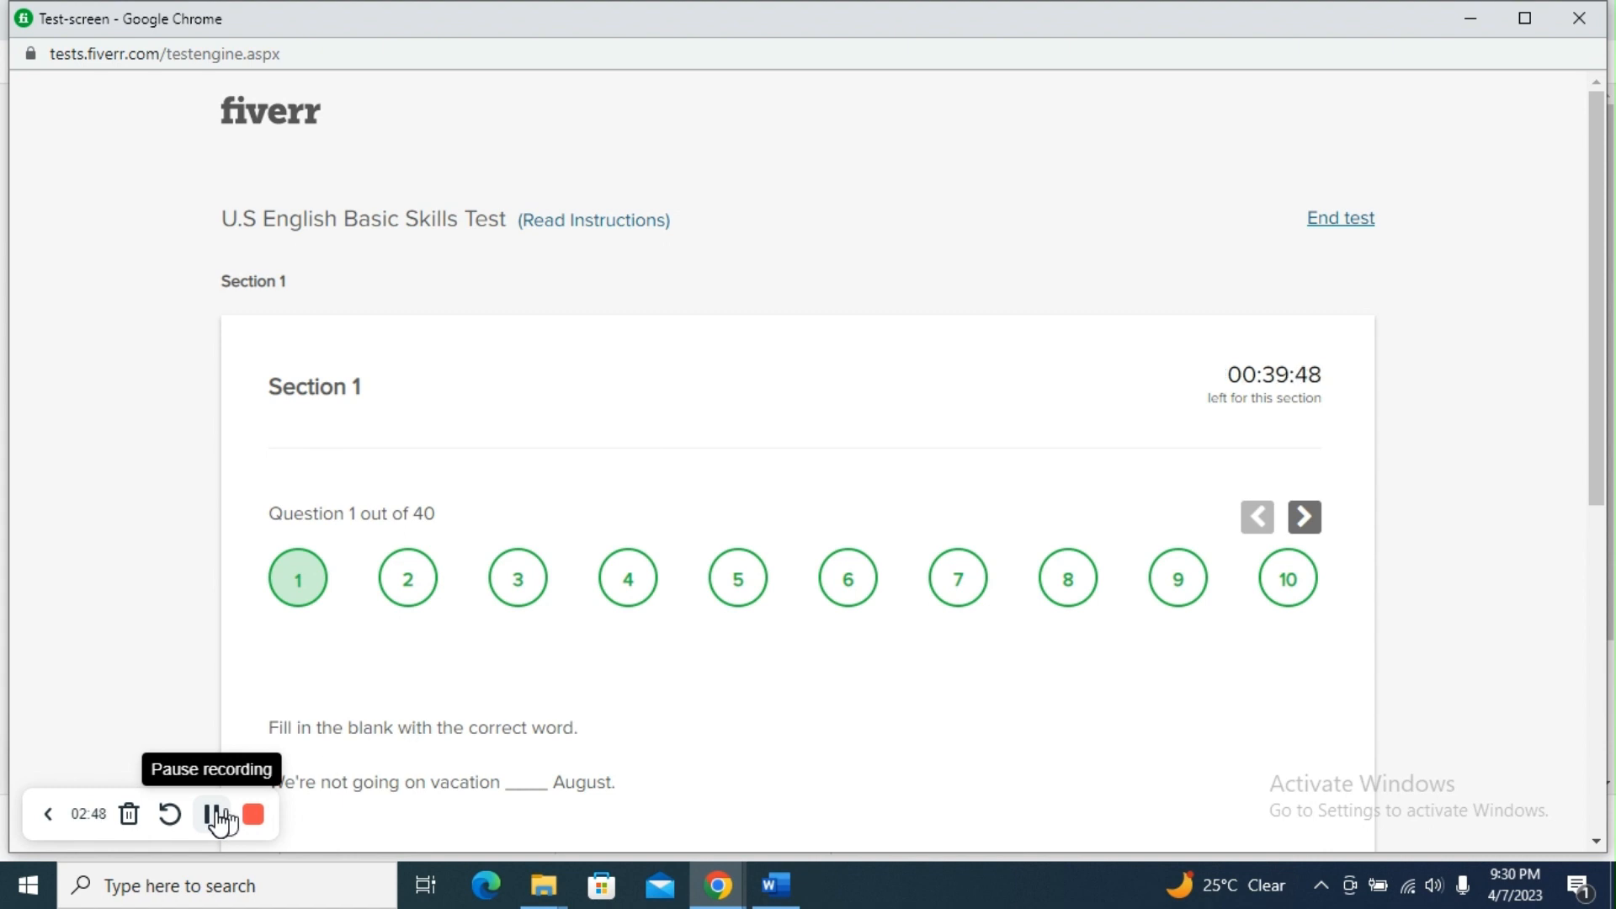
{"action": "left_click", "coordinate": [217, 815]}
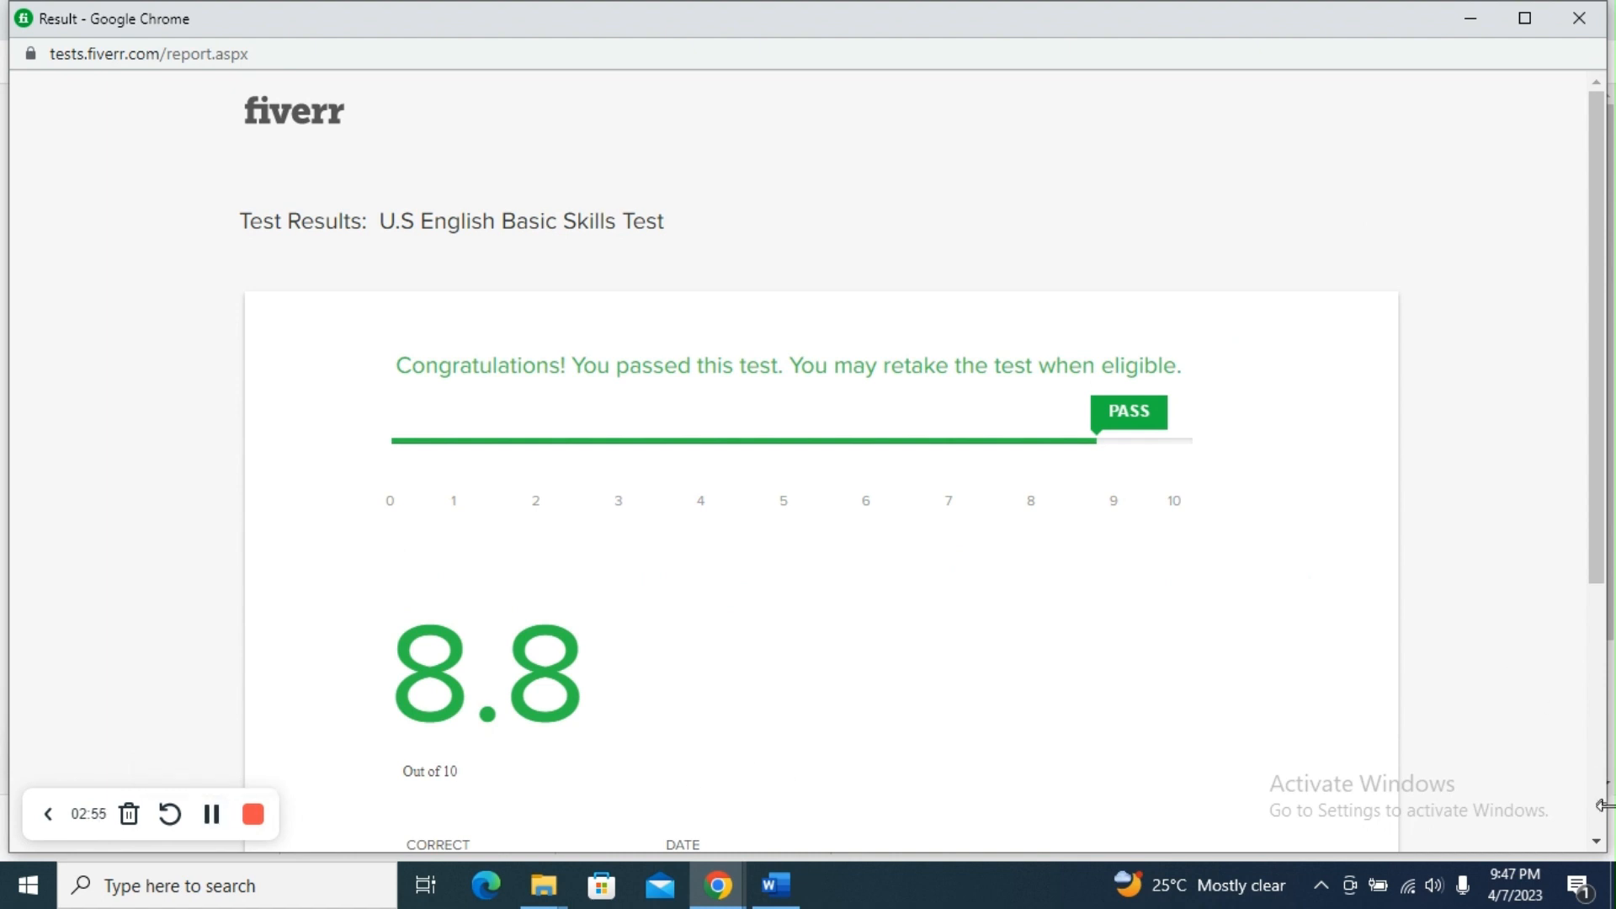
Step: Review the 8.8/10 results, skip the feedback, and go back to Fiverr.com
{"action": "left_click", "coordinate": [1597, 841]}
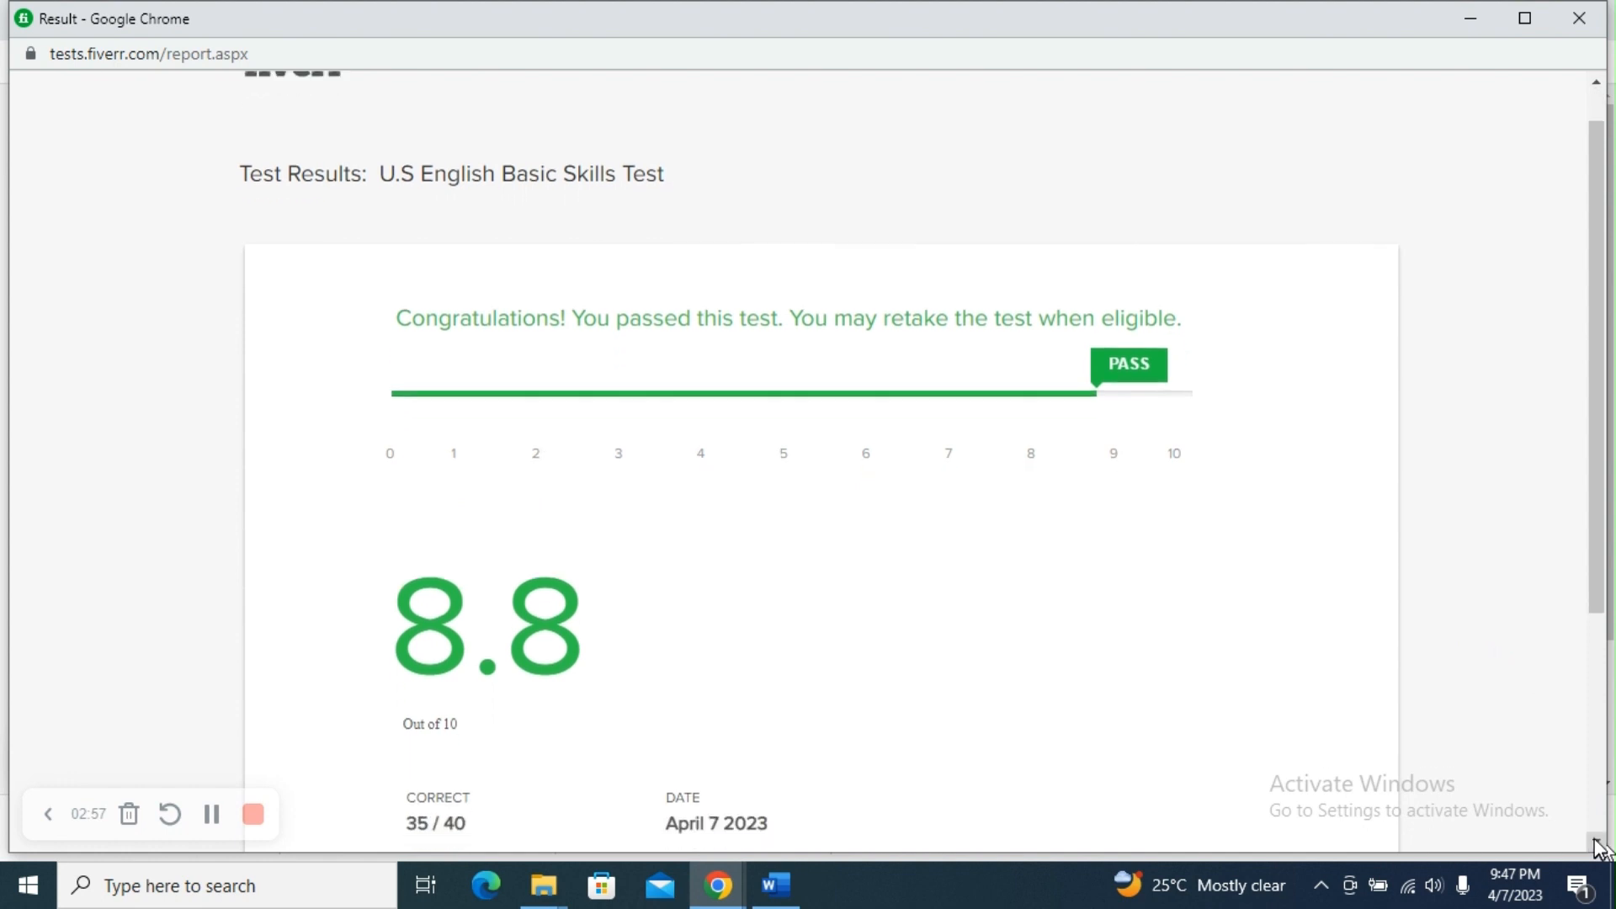
{"action": "left_click", "coordinate": [1596, 842]}
{"action": "left_click", "coordinate": [1597, 842]}
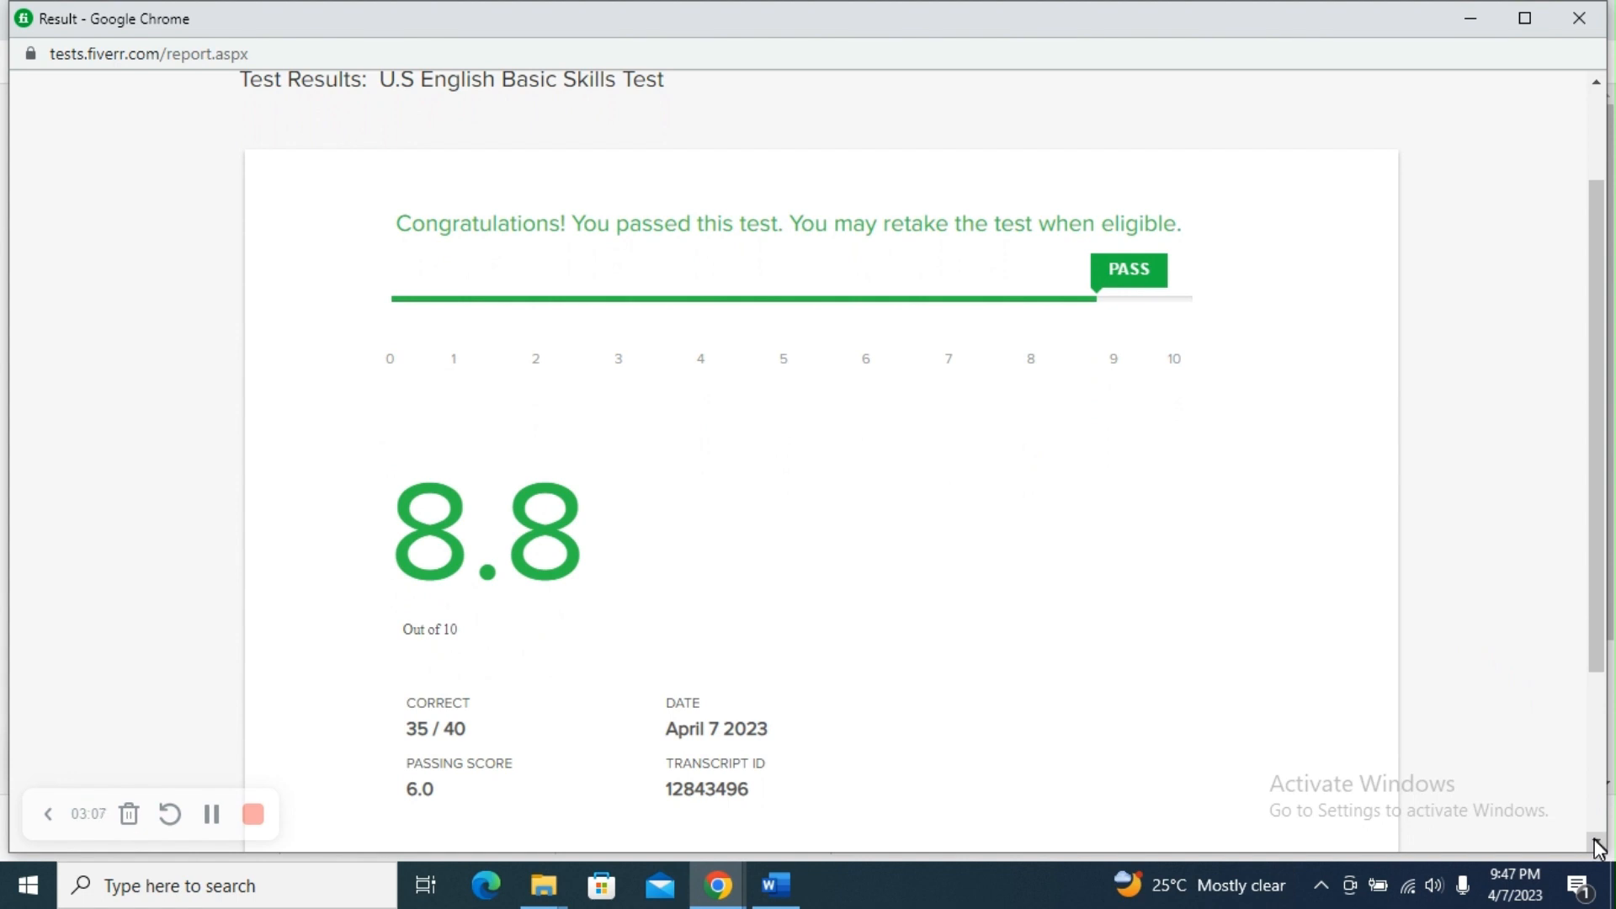
{"action": "left_click", "coordinate": [1595, 841]}
{"action": "left_click", "coordinate": [1595, 841]}
{"action": "left_click", "coordinate": [1595, 841]}
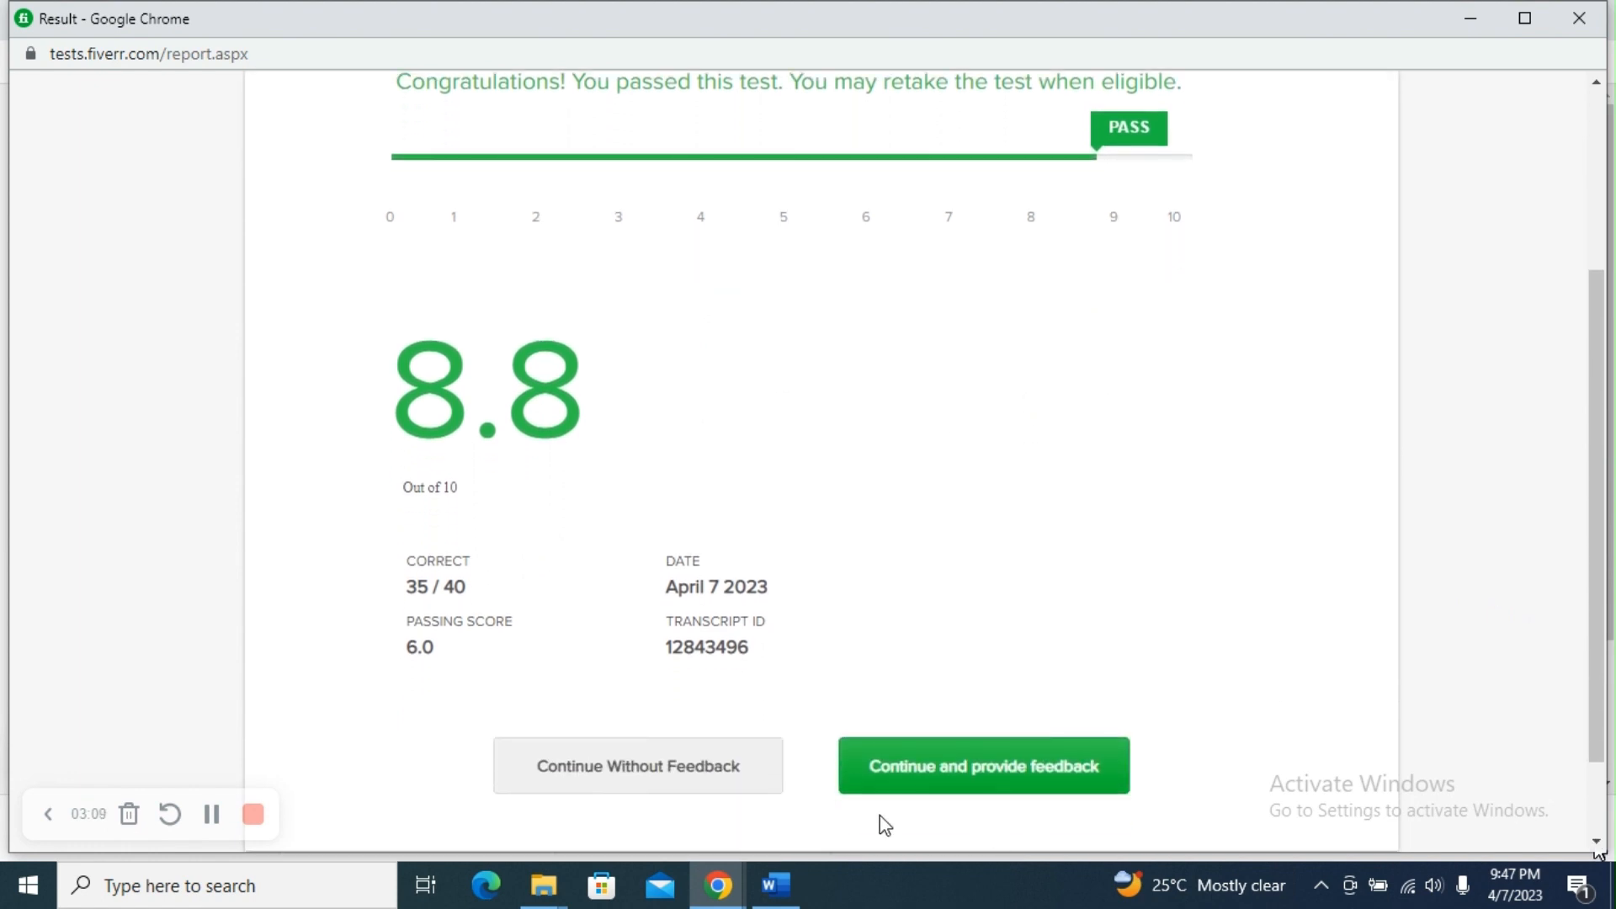
{"action": "left_click", "coordinate": [722, 781]}
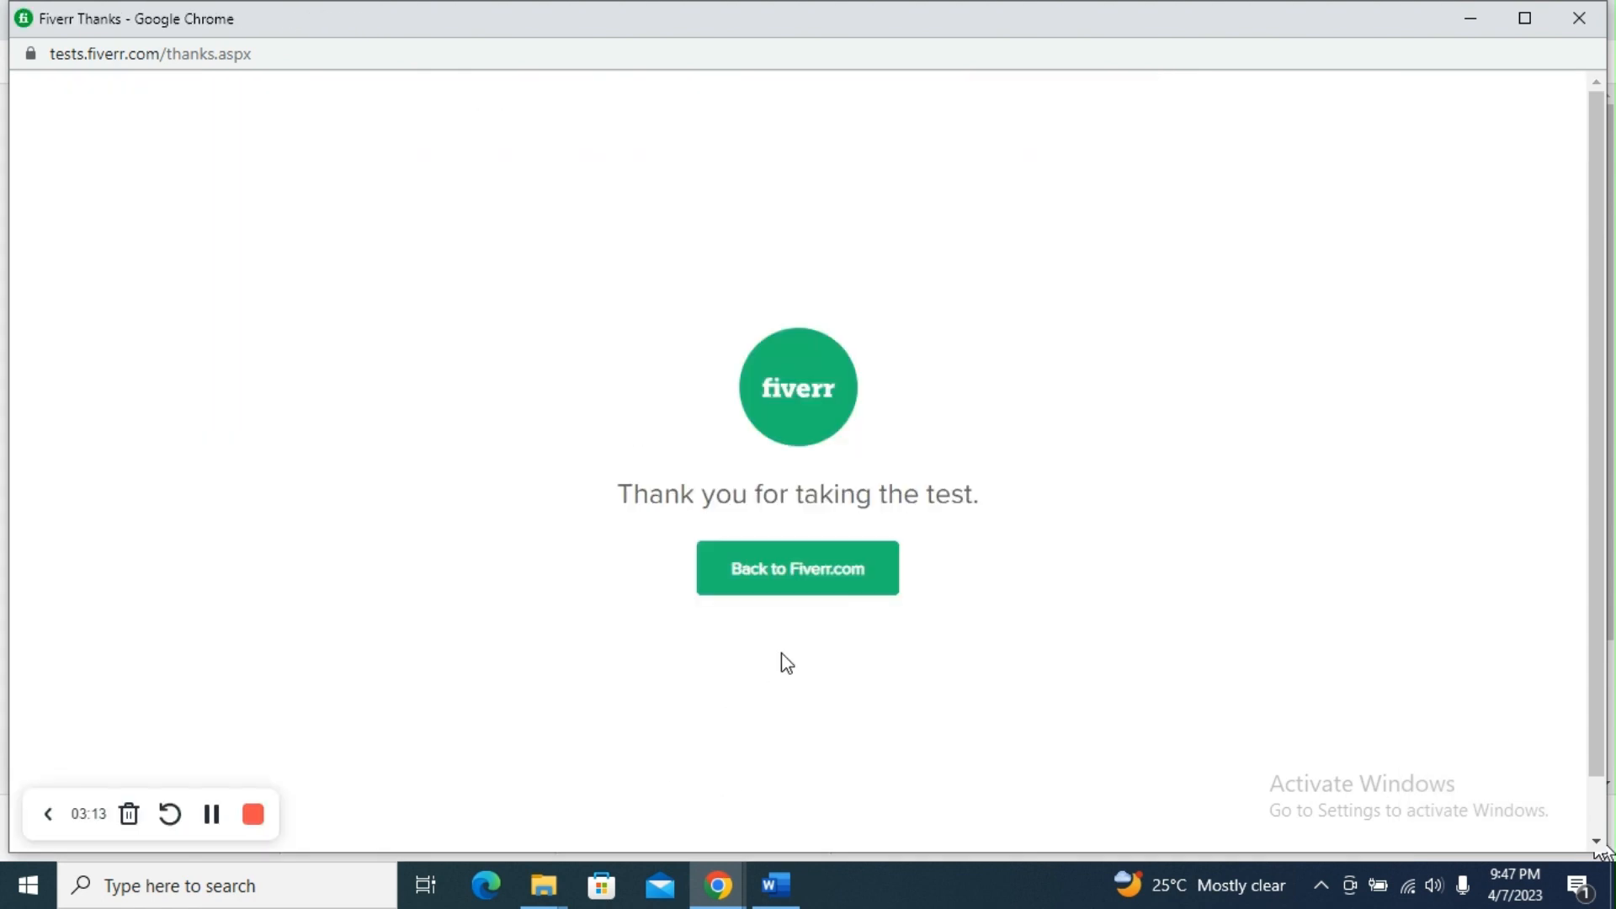
{"action": "left_click", "coordinate": [806, 567]}
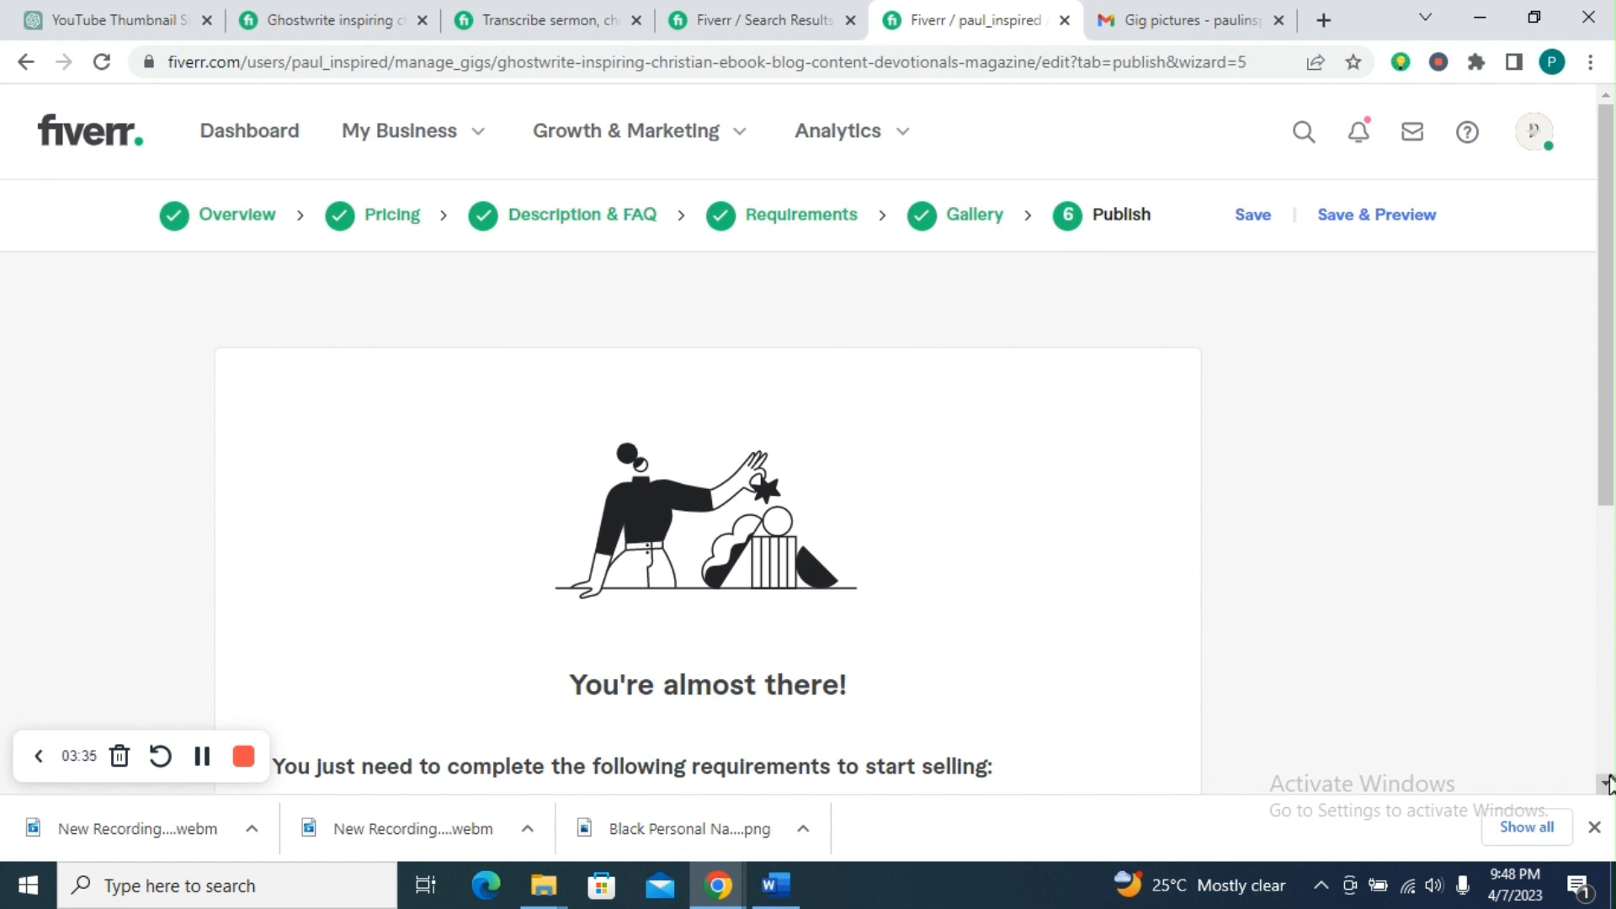
Step: Publish the ghostwriting gig and finish with Done to reach the Gigs list
{"action": "left_click", "coordinate": [1605, 783]}
{"action": "left_click", "coordinate": [1609, 779]}
{"action": "left_click", "coordinate": [1609, 779]}
{"action": "left_click", "coordinate": [1609, 778]}
{"action": "left_click", "coordinate": [1608, 778]}
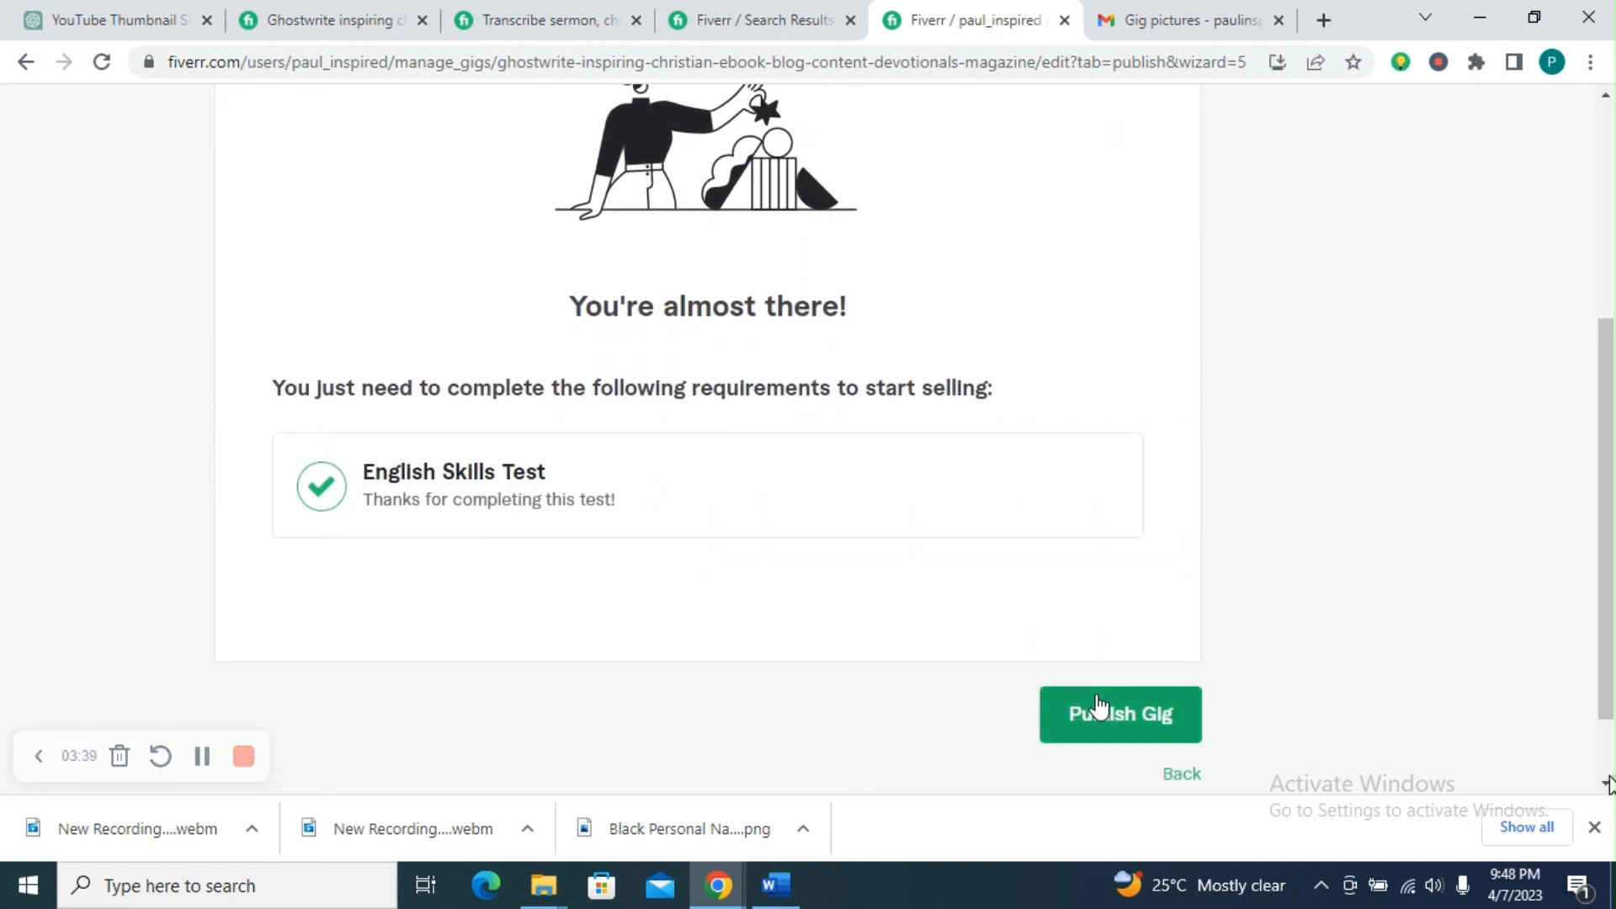
{"action": "left_click", "coordinate": [1097, 722]}
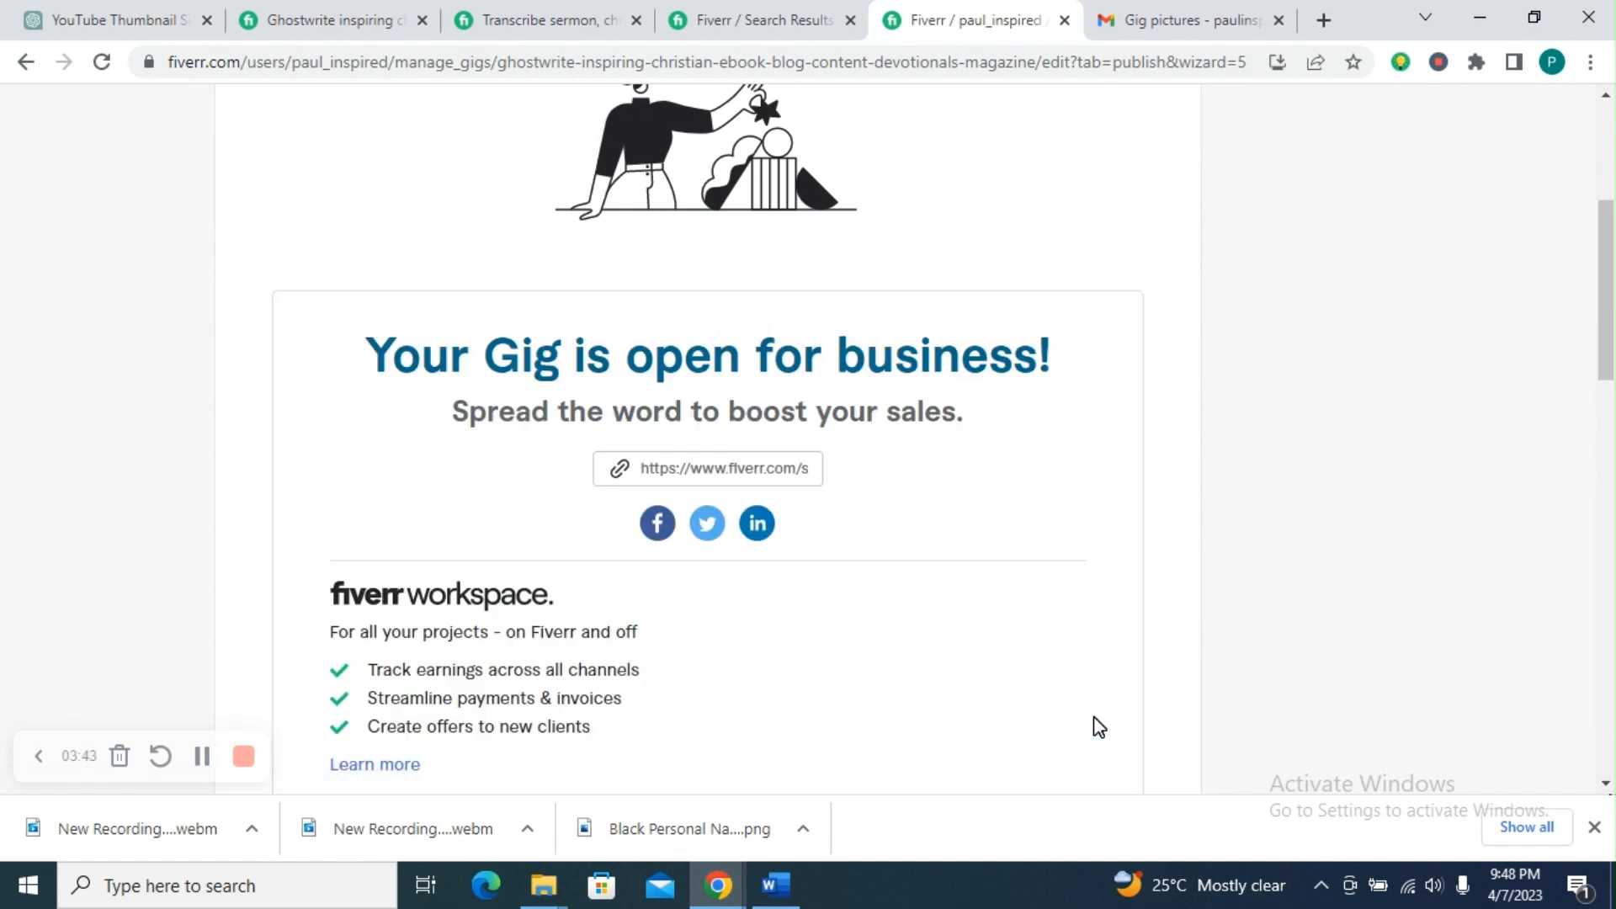
{"action": "scroll", "coordinate": [1098, 726], "scroll_direction": "down", "scroll_amount": 2}
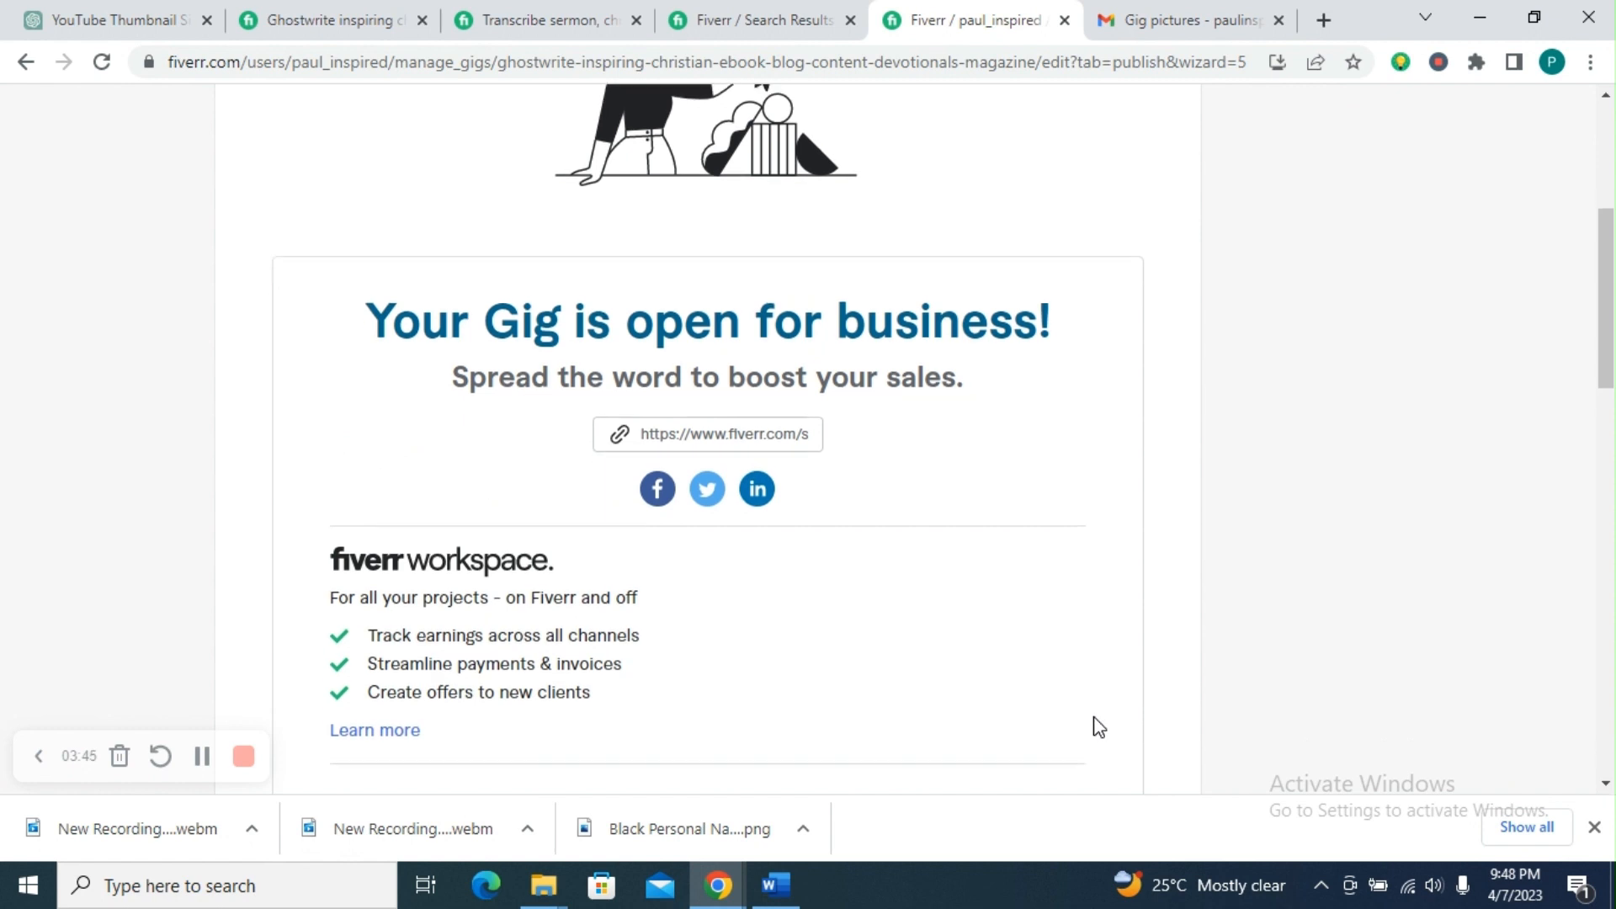
{"action": "scroll", "coordinate": [1099, 725], "scroll_direction": "down", "scroll_amount": 5}
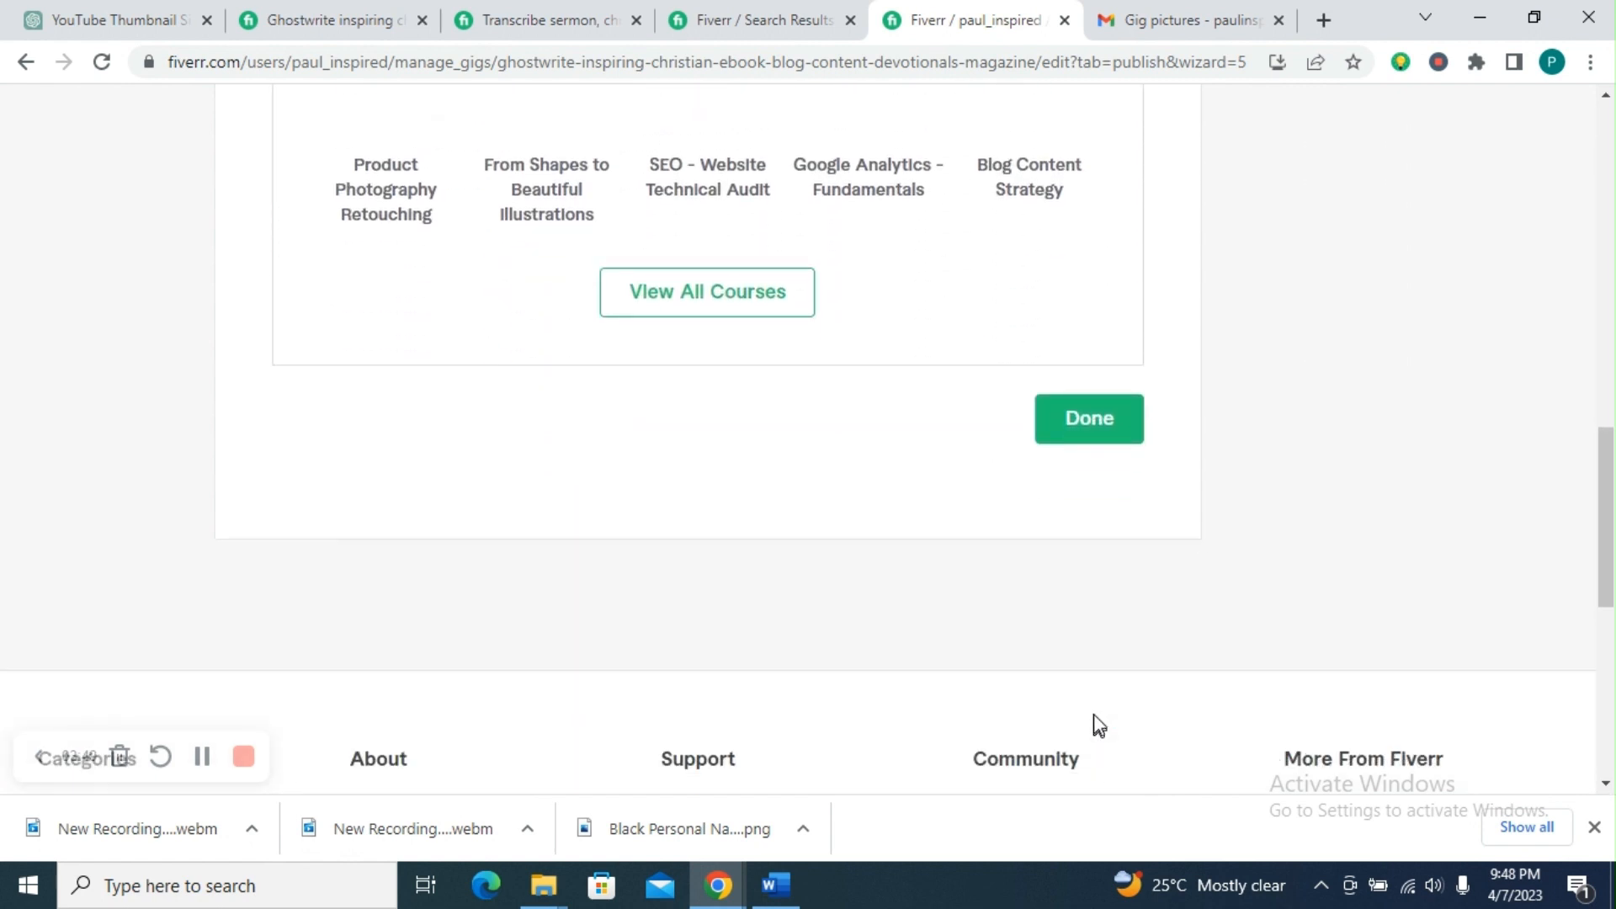
{"action": "left_click", "coordinate": [1097, 408]}
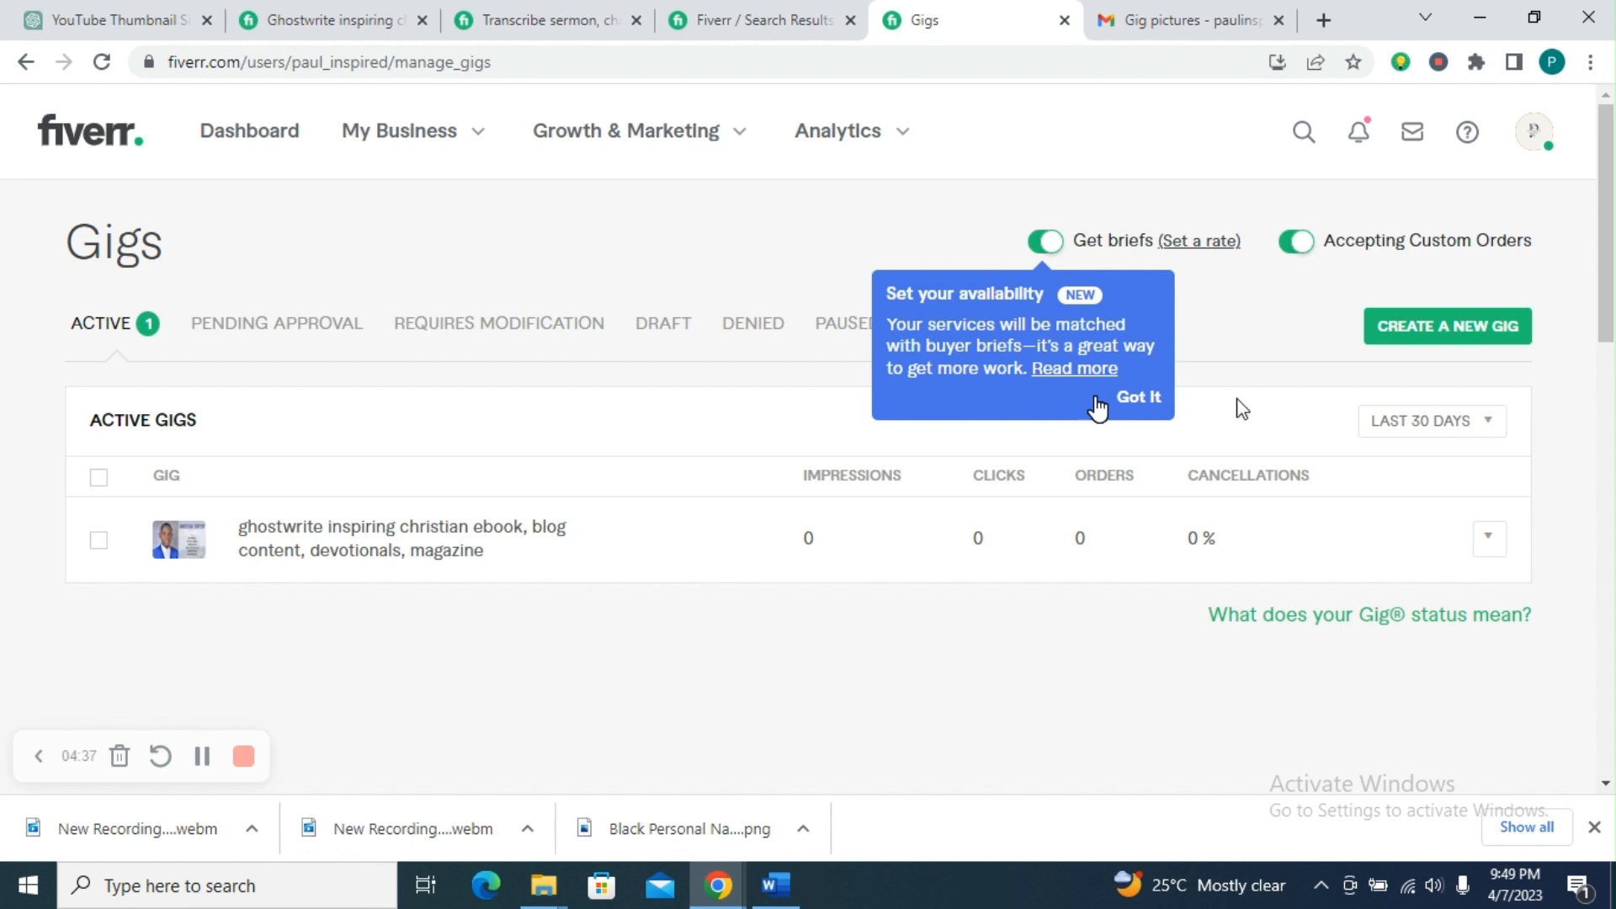
Step: Dismiss the Set your availability tip and briefly open and close the account menu
{"action": "left_click", "coordinate": [1136, 401]}
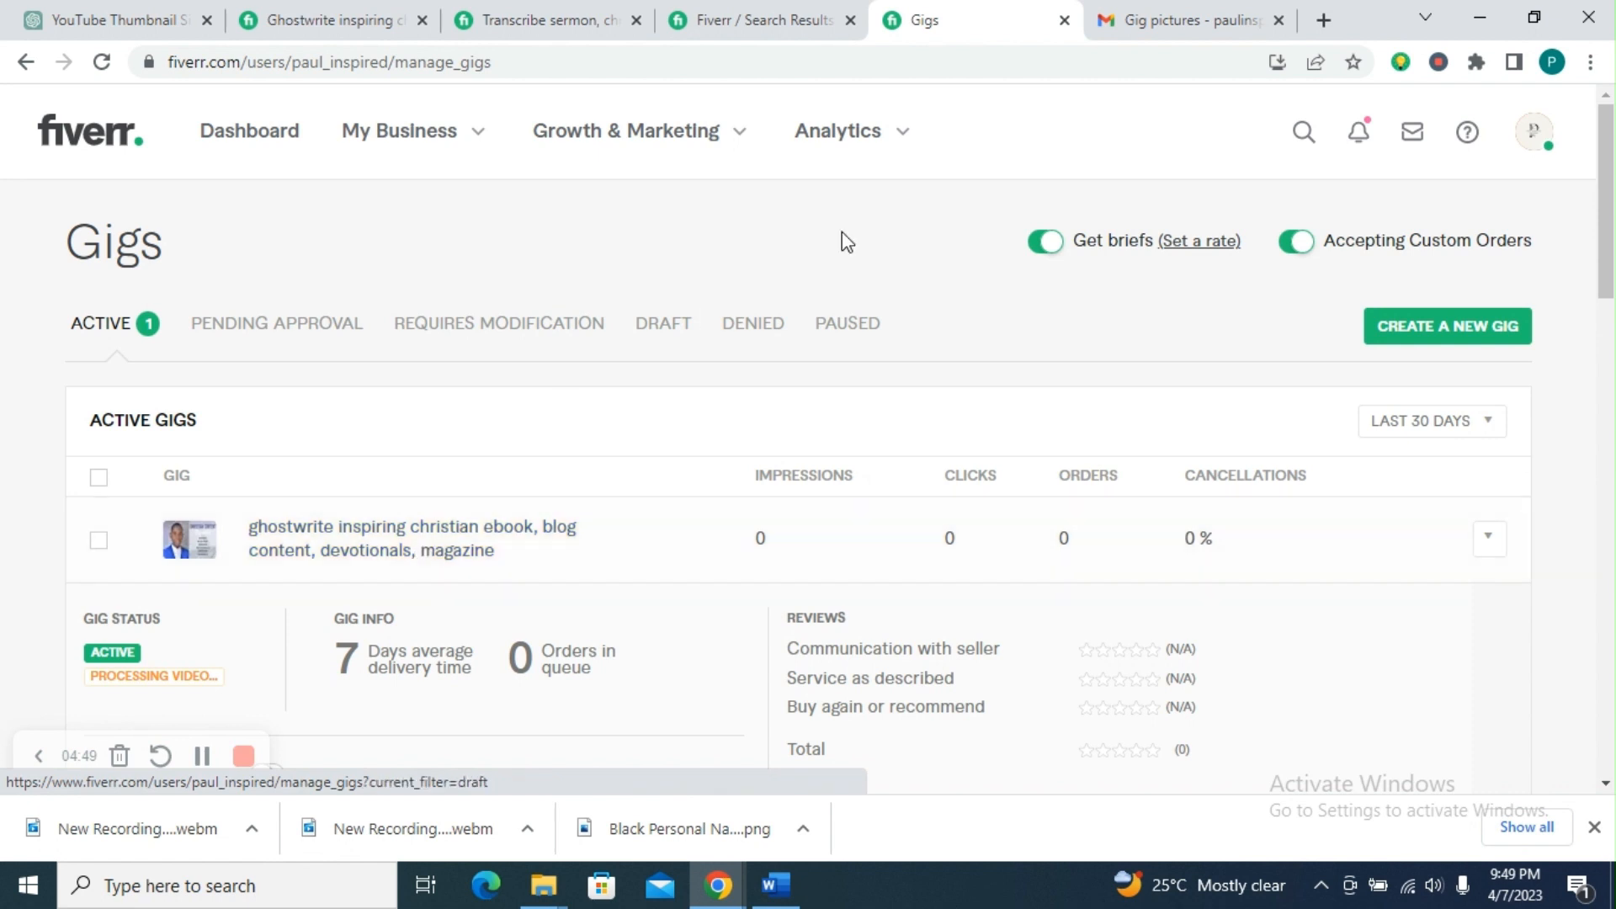
{"action": "left_click", "coordinate": [1525, 132]}
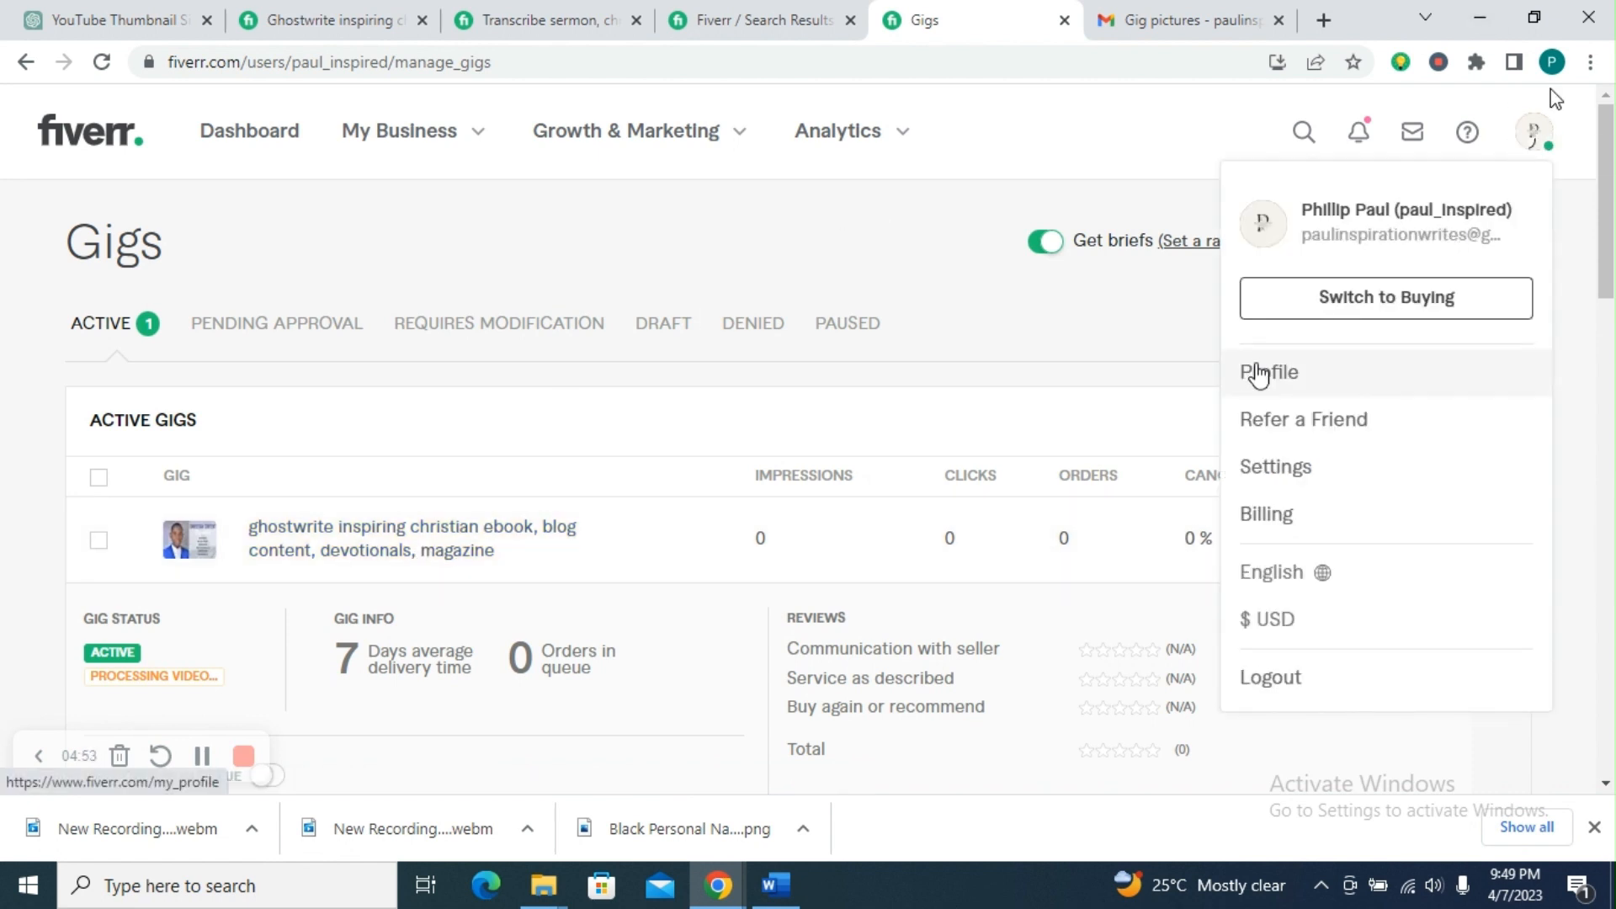
{"action": "left_click", "coordinate": [1256, 364]}
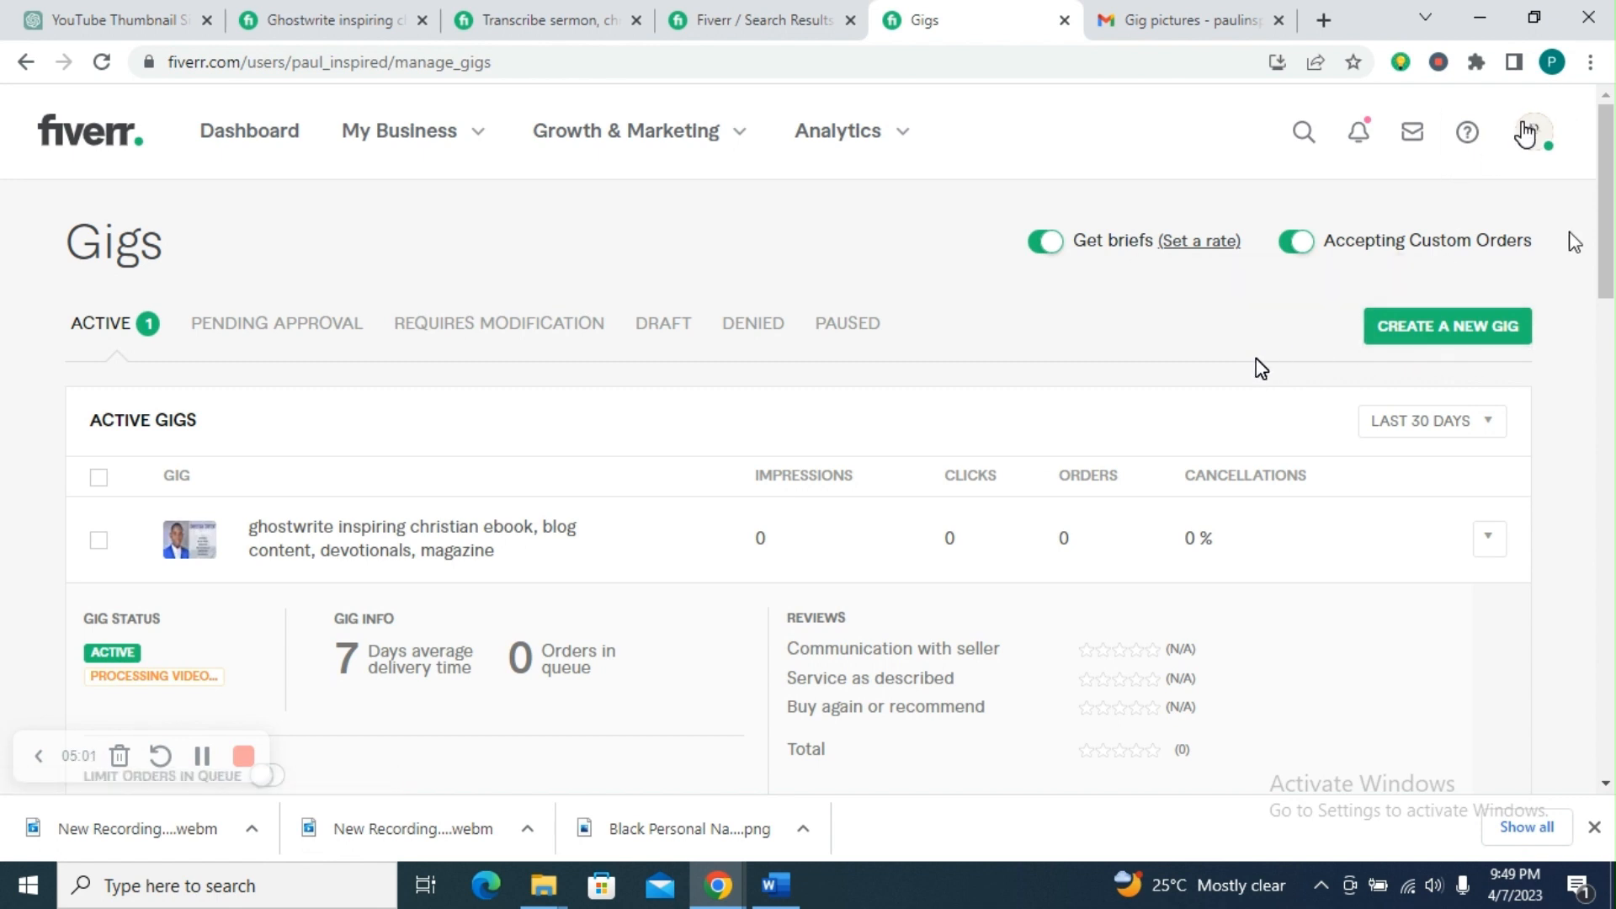
Step: Check the active gig's details (video processing, 7-day delivery), then reopen the account menu
{"action": "left_click", "coordinate": [1605, 784]}
{"action": "left_click", "coordinate": [1606, 785]}
{"action": "left_click", "coordinate": [1605, 784]}
{"action": "left_click", "coordinate": [1606, 784]}
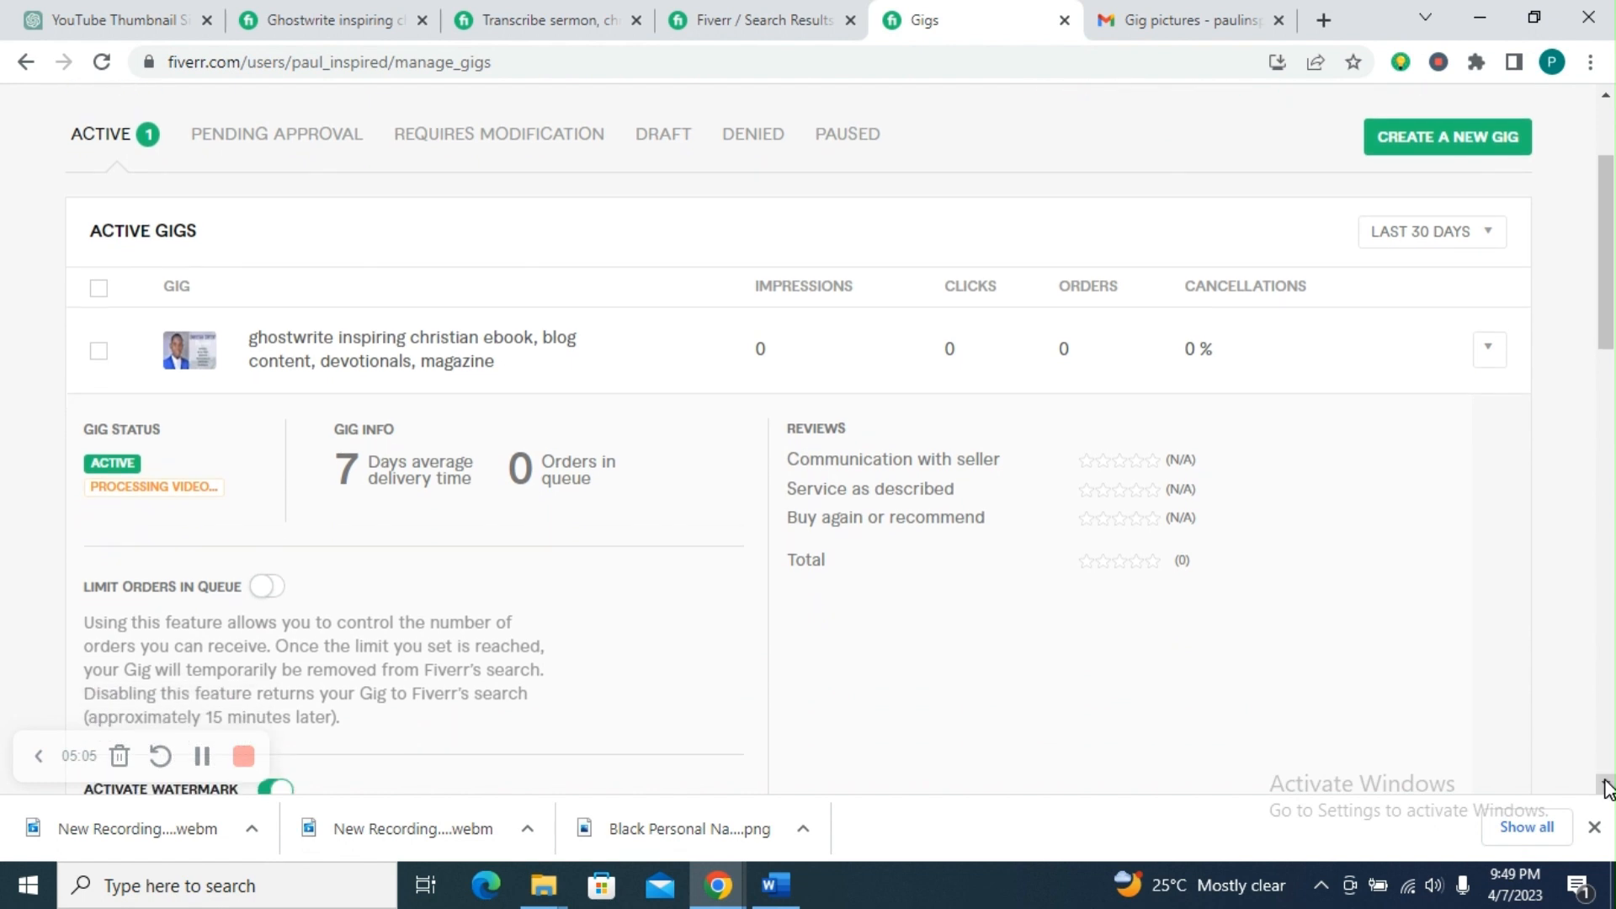
{"action": "left_click", "coordinate": [1606, 785]}
{"action": "left_click", "coordinate": [1606, 785]}
{"action": "left_click", "coordinate": [1606, 784]}
{"action": "left_click", "coordinate": [1606, 784]}
{"action": "left_click", "coordinate": [1606, 784]}
{"action": "left_click", "coordinate": [1606, 785]}
{"action": "left_click", "coordinate": [1606, 785]}
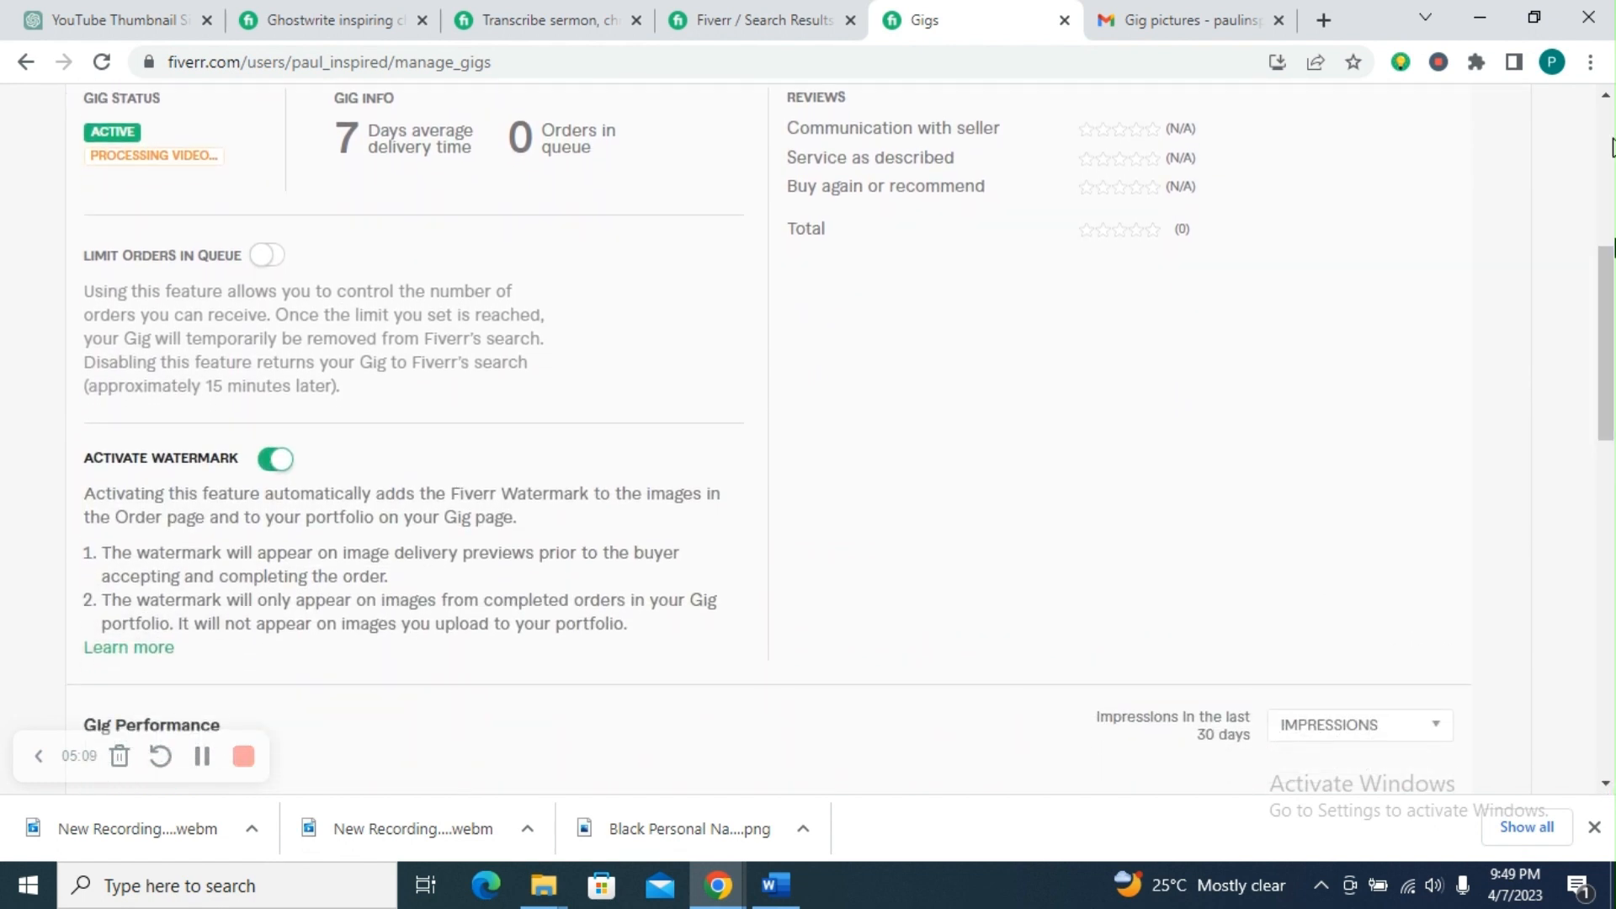
{"action": "left_click", "coordinate": [1606, 99]}
{"action": "left_click", "coordinate": [1606, 98]}
{"action": "left_click", "coordinate": [1606, 98]}
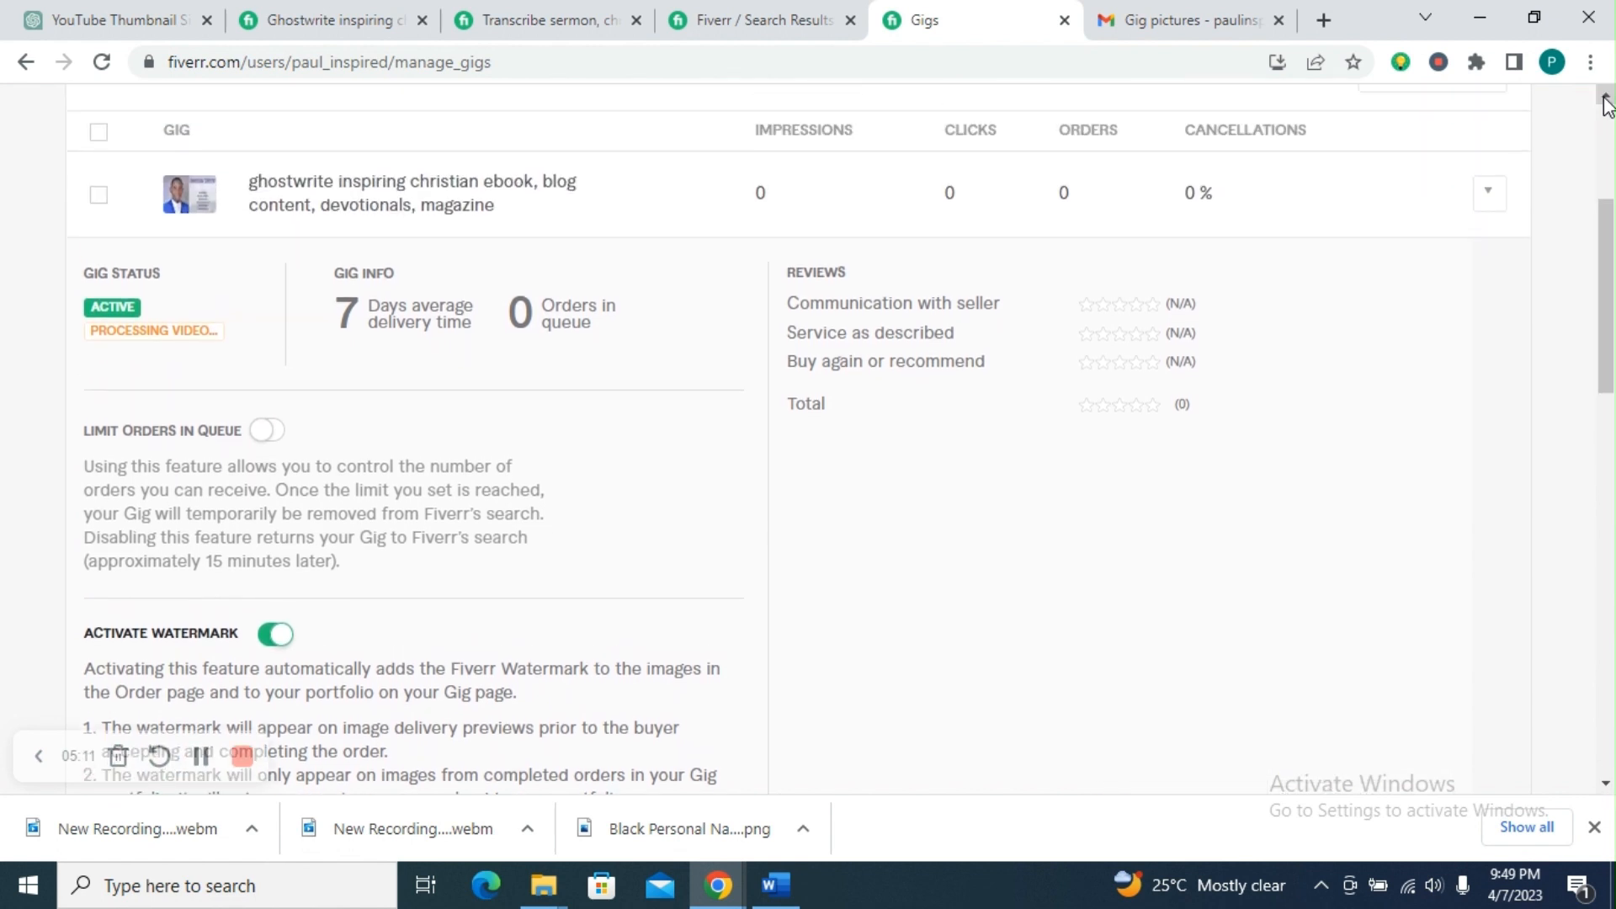
{"action": "left_click", "coordinate": [1606, 99]}
{"action": "left_click", "coordinate": [1606, 98]}
{"action": "left_click", "coordinate": [1606, 99]}
{"action": "left_click", "coordinate": [1606, 98]}
{"action": "left_click", "coordinate": [1606, 99]}
{"action": "left_click", "coordinate": [1606, 99]}
{"action": "left_click", "coordinate": [1606, 98]}
{"action": "left_click", "coordinate": [1606, 99]}
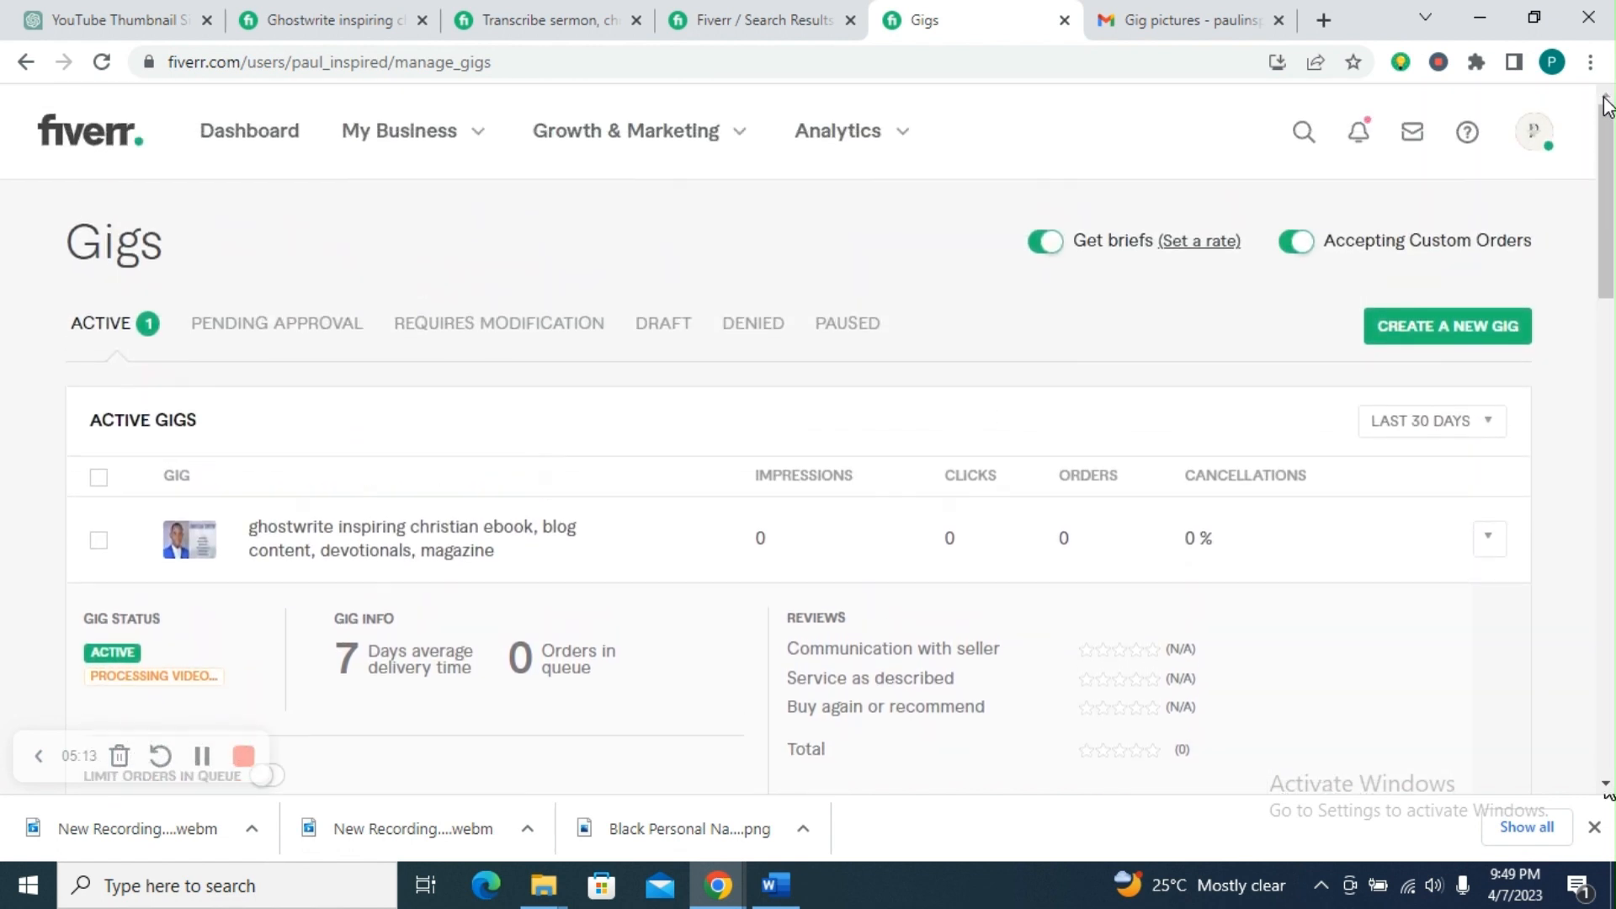
{"action": "left_click", "coordinate": [1540, 137]}
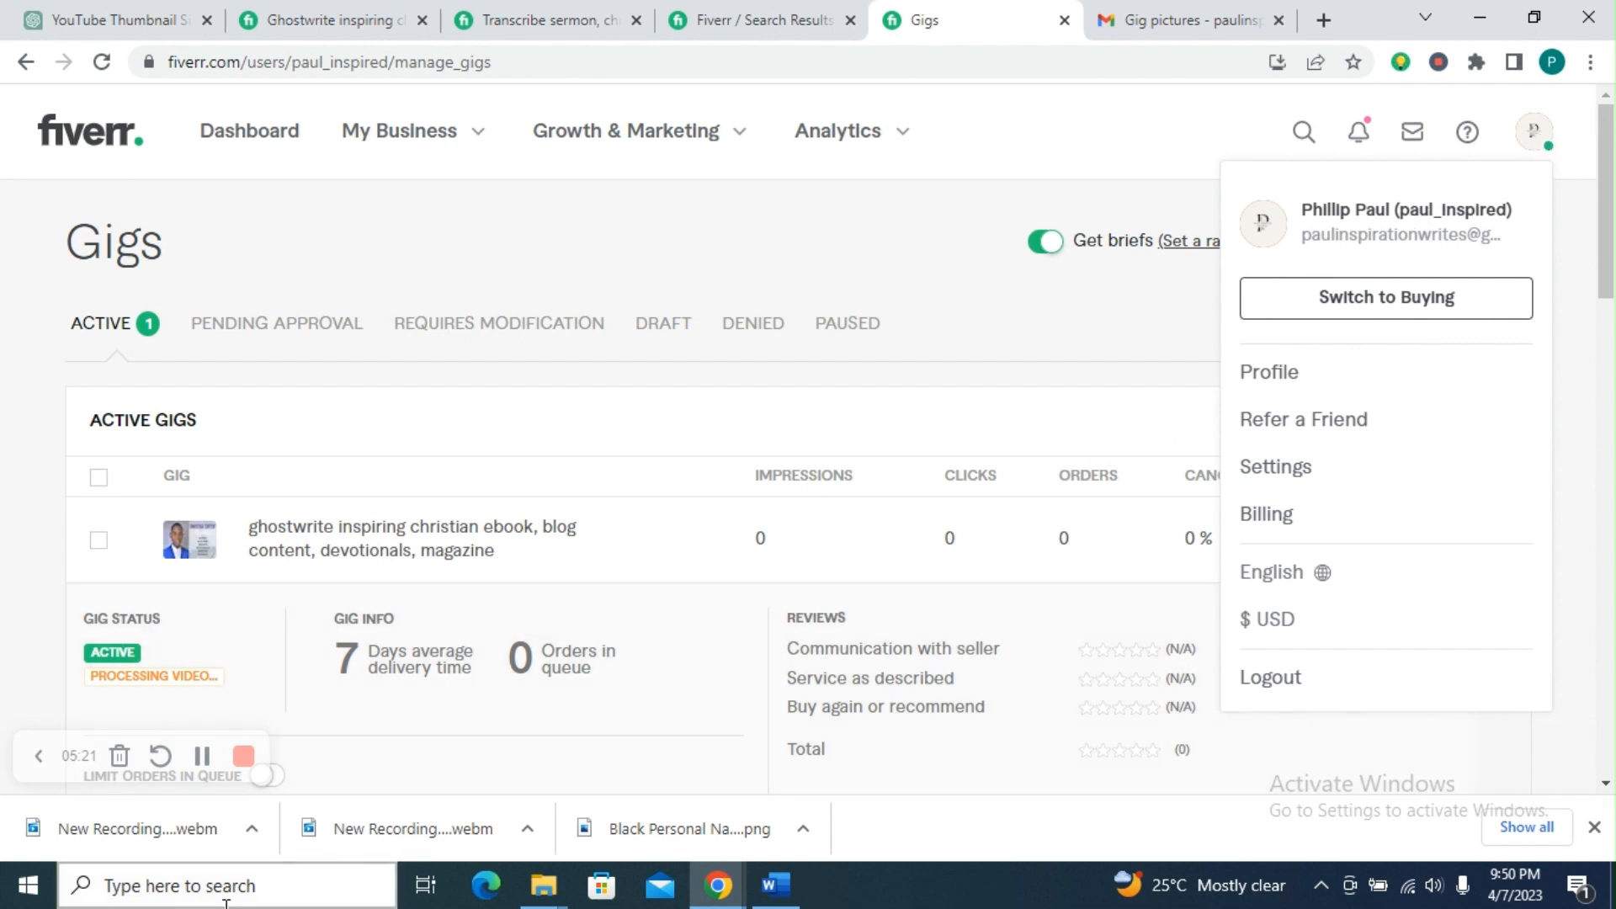
Step: Open the seller profile and find the ghostwriting gig at $10 under Active Gigs
{"action": "left_click", "coordinate": [202, 756]}
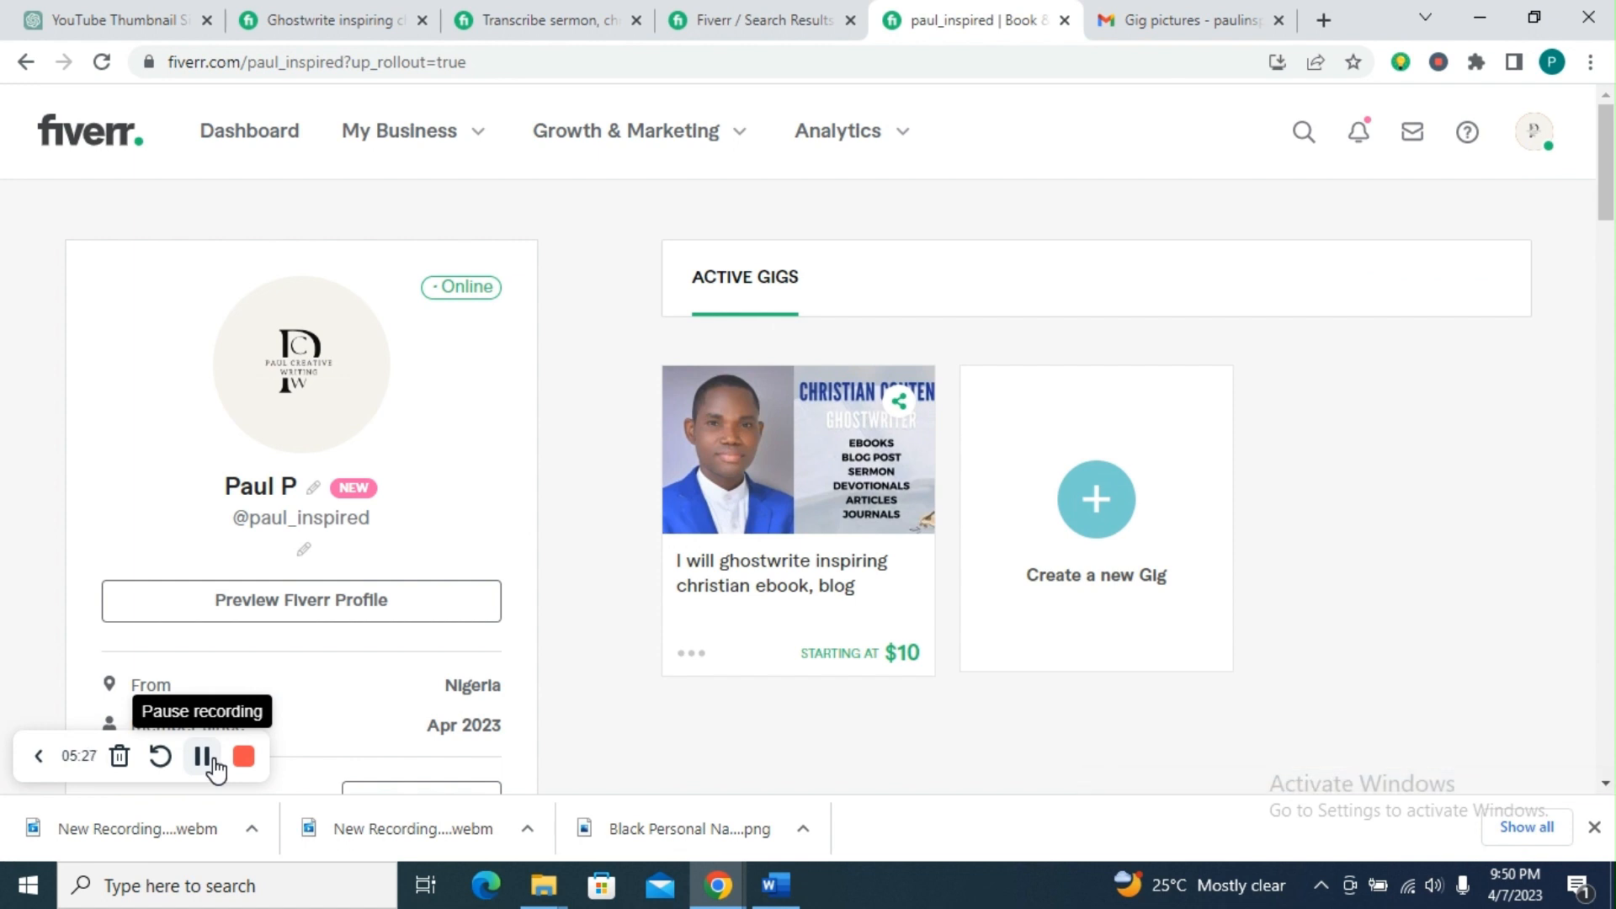
{"action": "scroll", "coordinate": [216, 767], "scroll_direction": "down", "scroll_amount": 1}
{"action": "scroll", "coordinate": [215, 768], "scroll_direction": "down", "scroll_amount": 8}
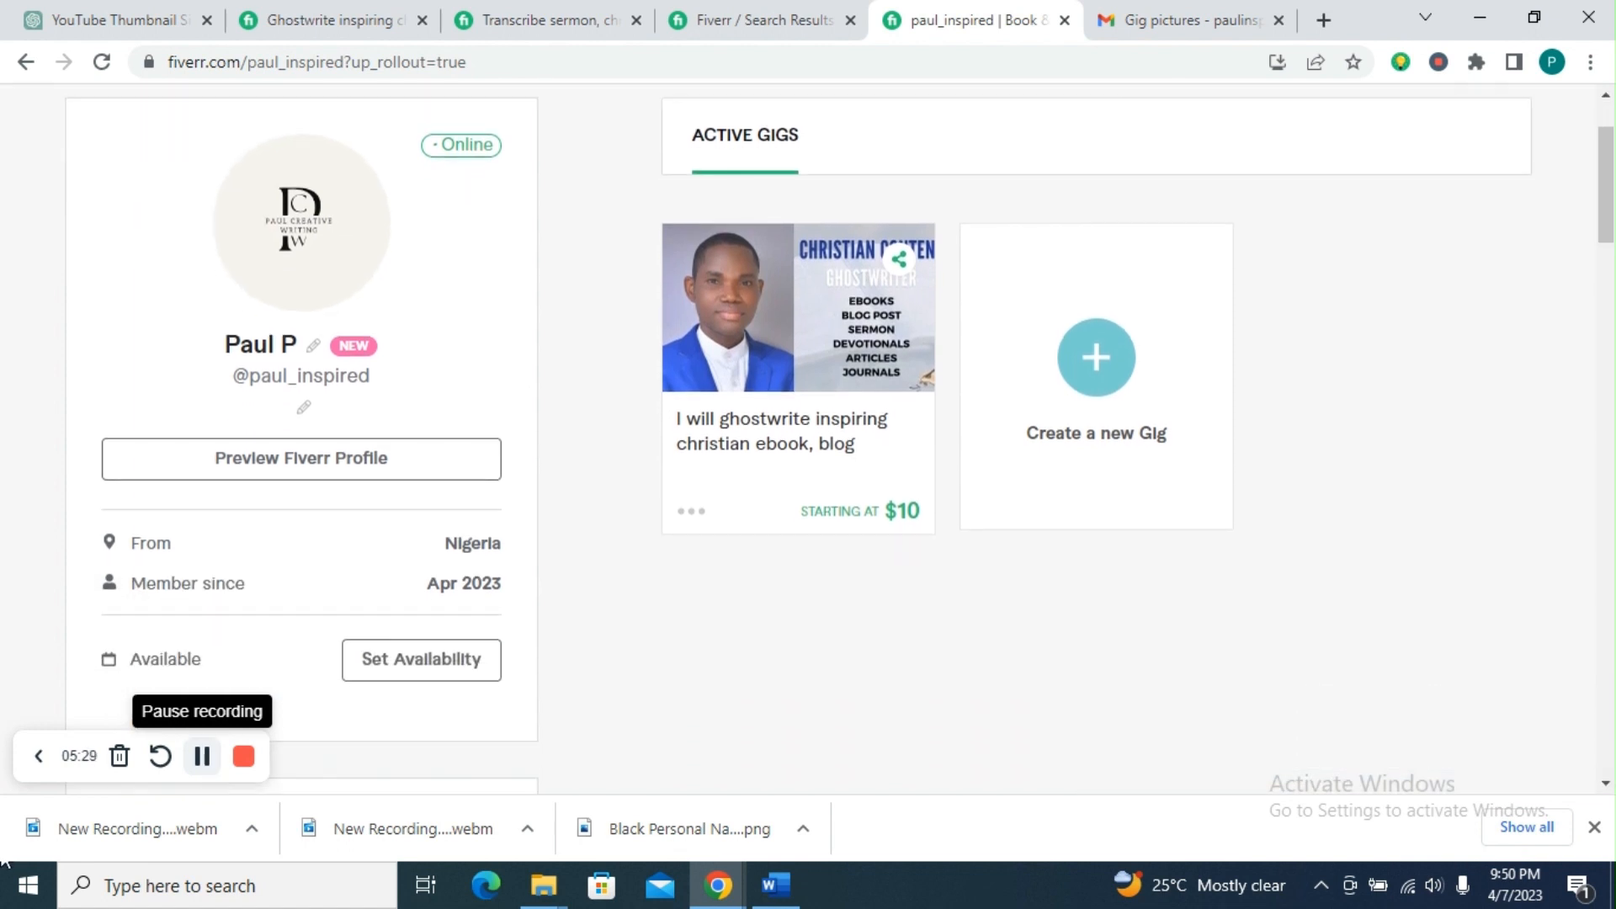
{"action": "scroll", "coordinate": [216, 767], "scroll_direction": "up", "scroll_amount": 8}
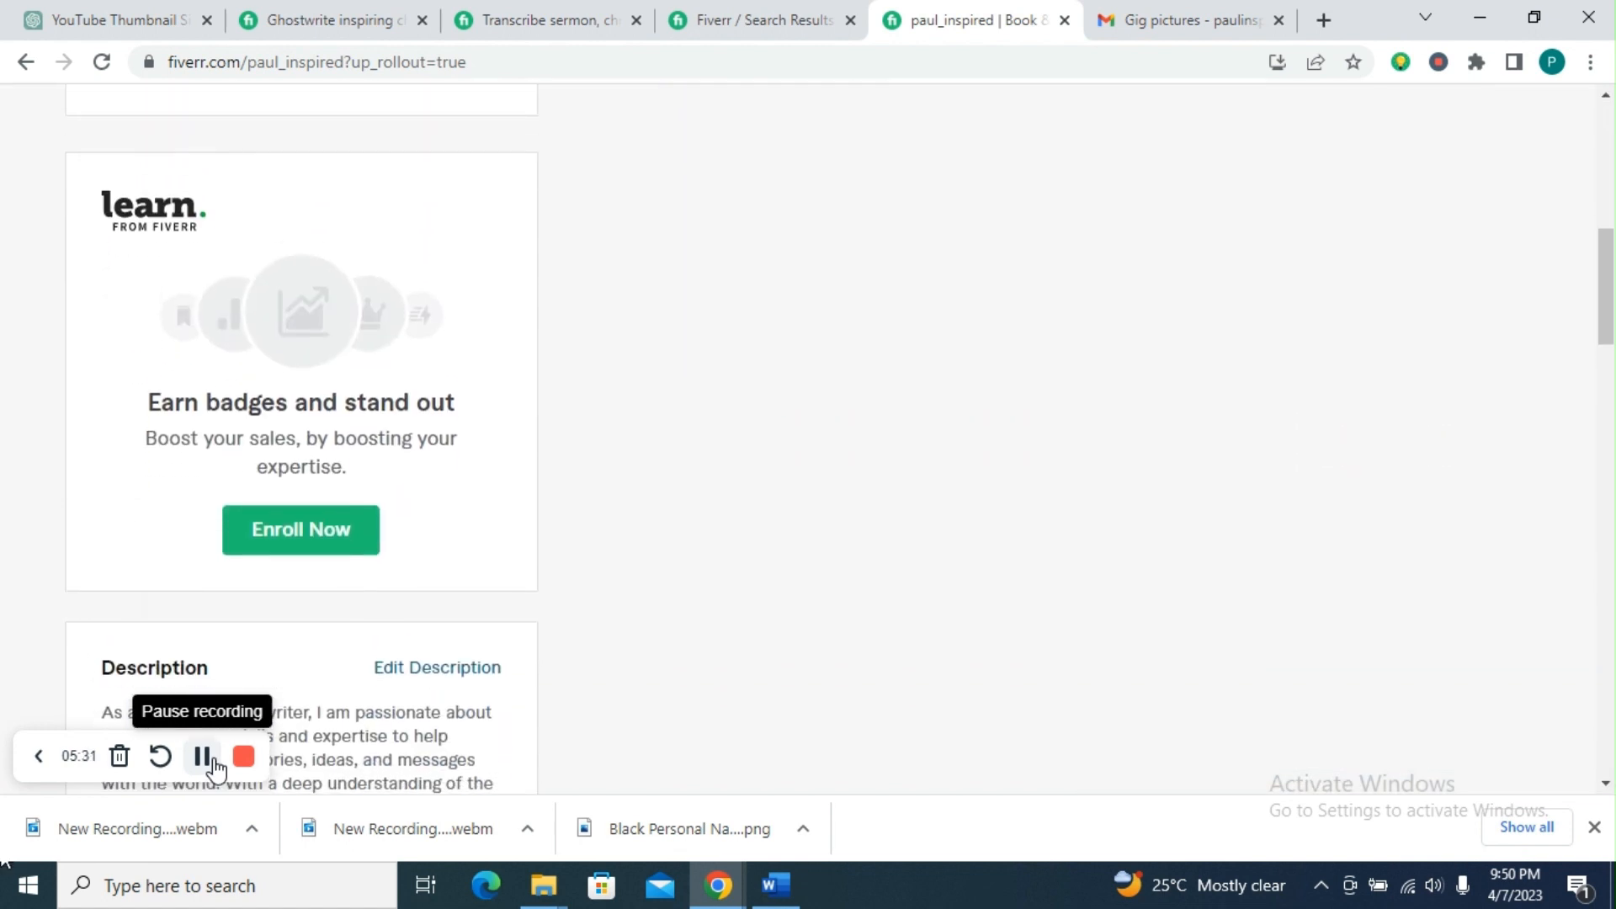
{"action": "scroll", "coordinate": [215, 768], "scroll_direction": "up", "scroll_amount": 1}
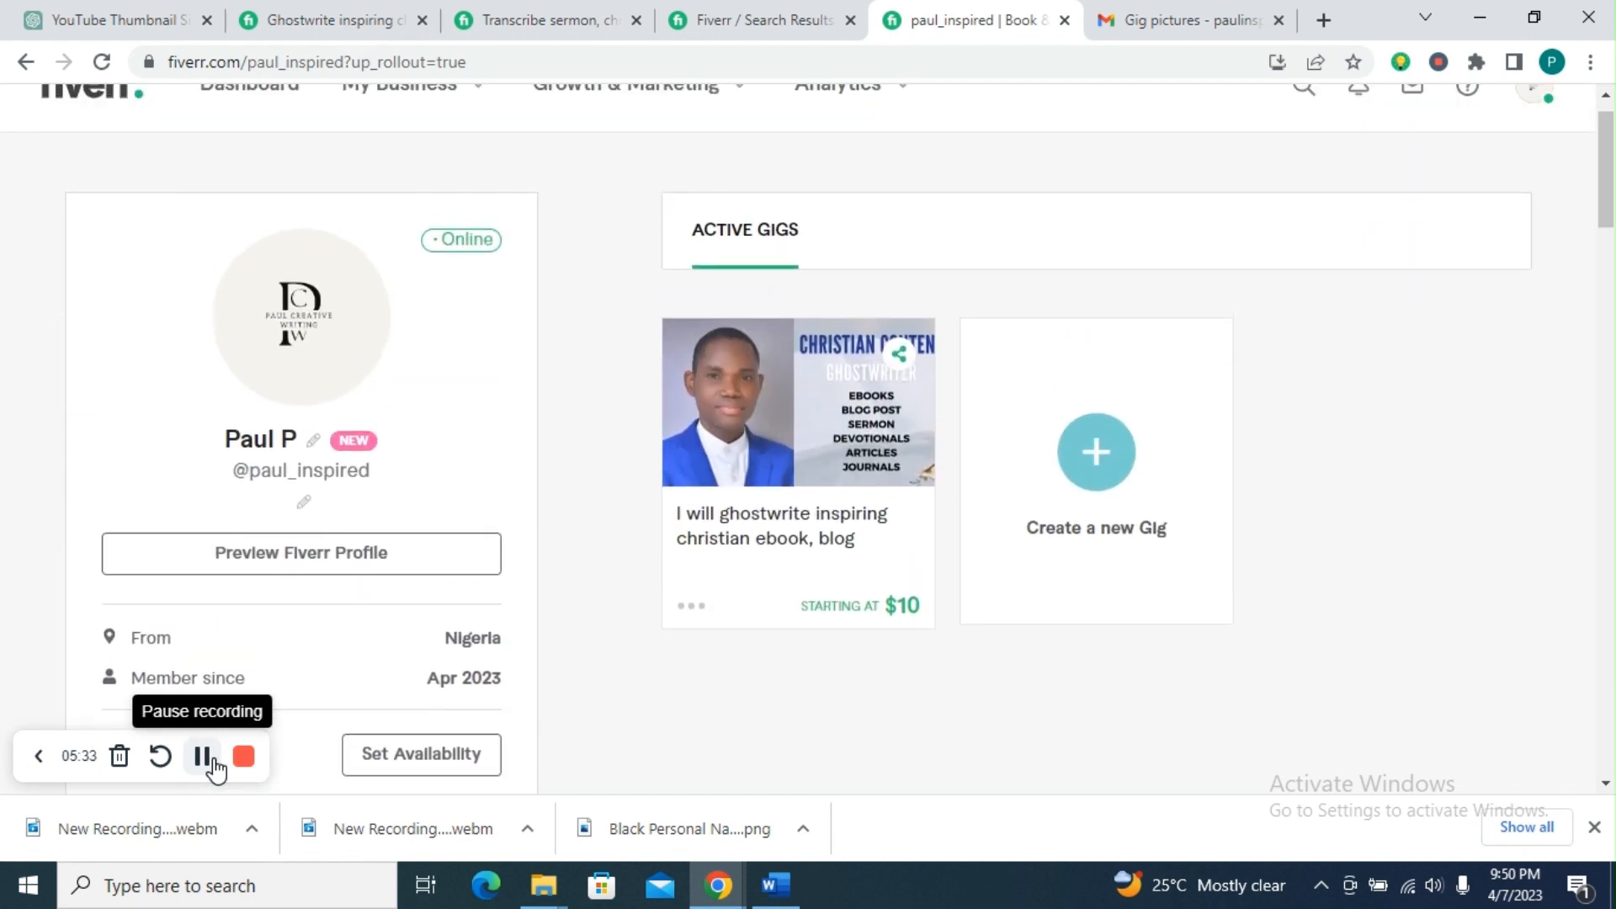